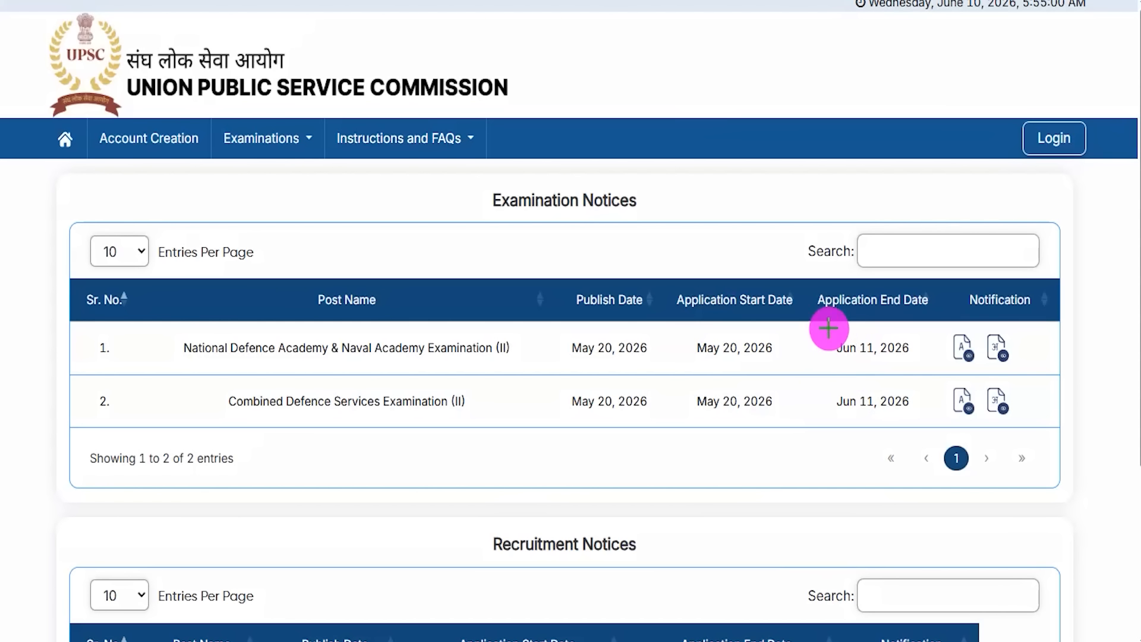
Step: Mark the Jun 11, 2026 end date, then go back to the portal home page and scroll its footer
left_click_drag(819, 324, 921, 369)
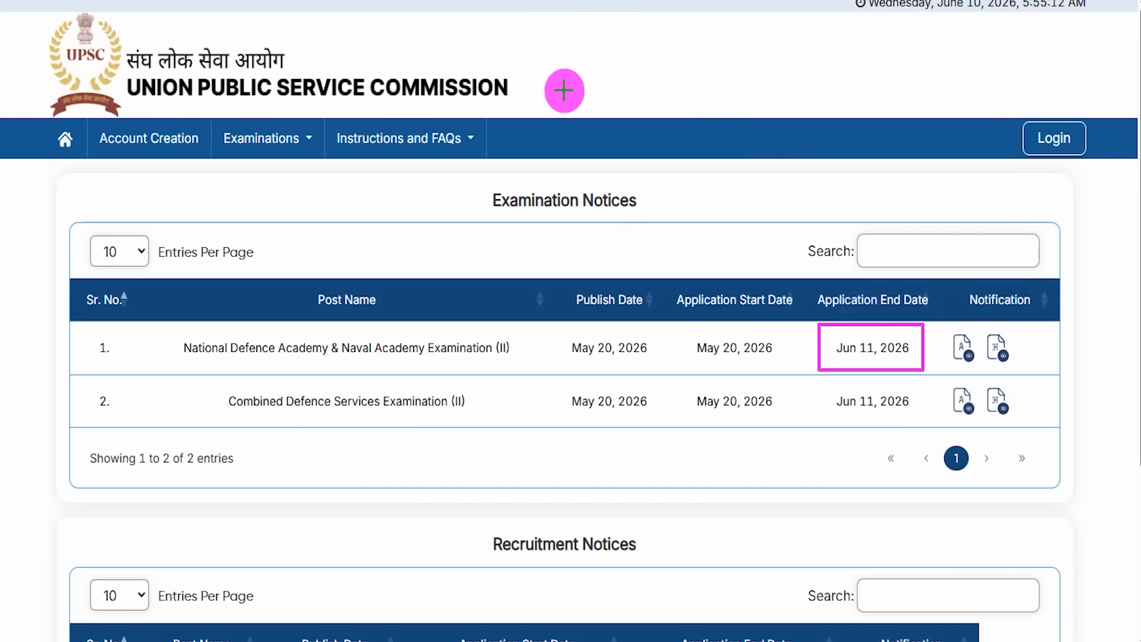
left_click_drag(915, 339, 969, 257)
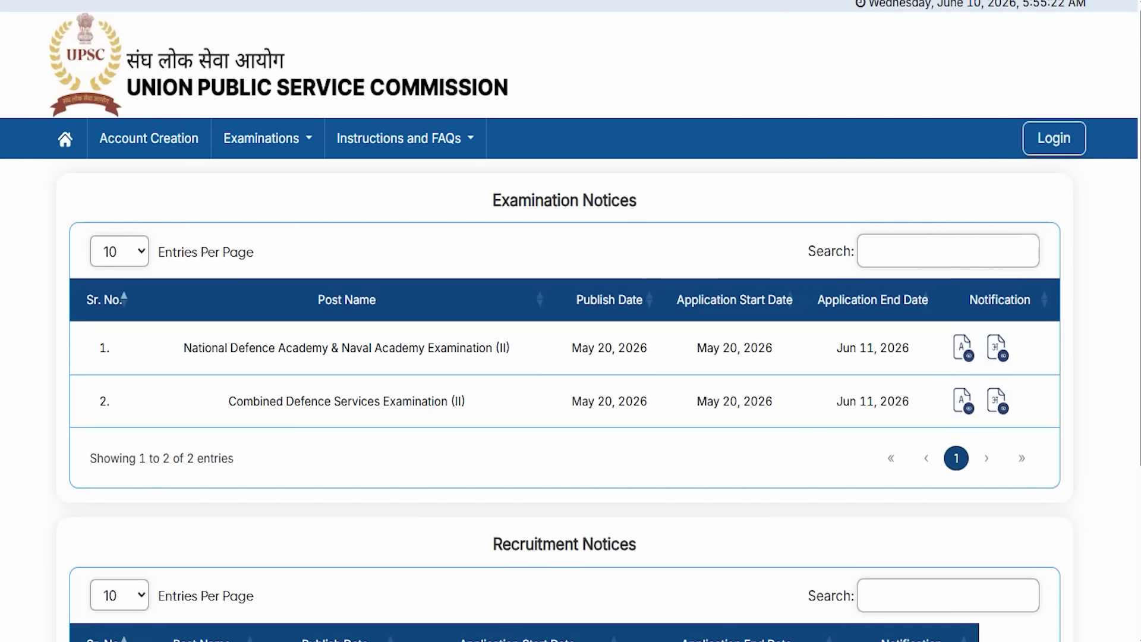
key("alt+Left")
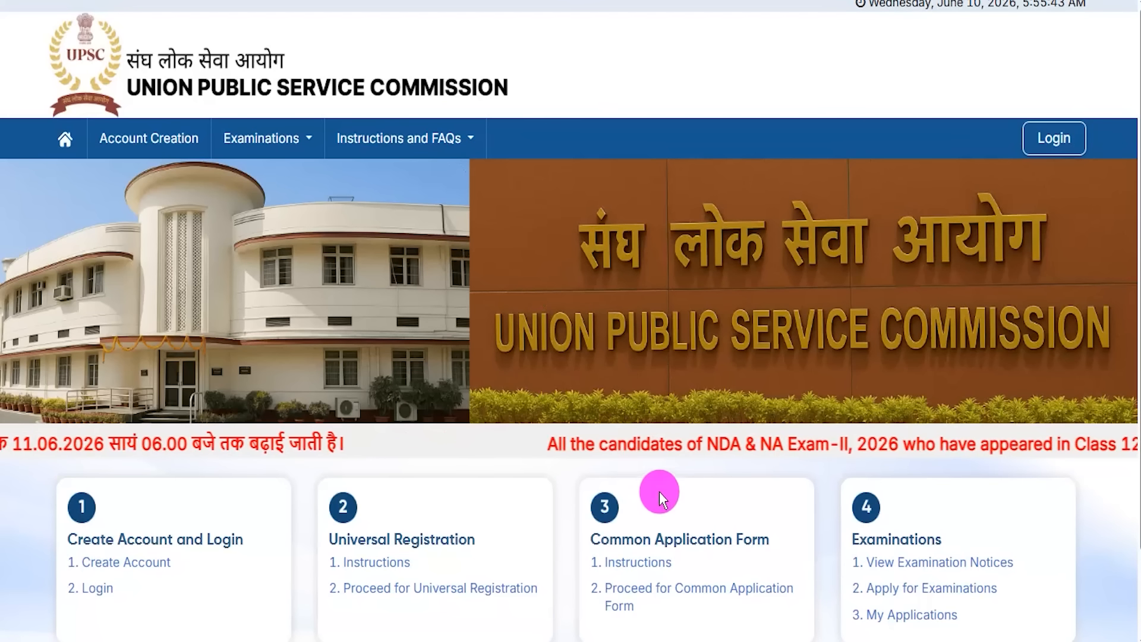
scroll(565, 487, "down", 2)
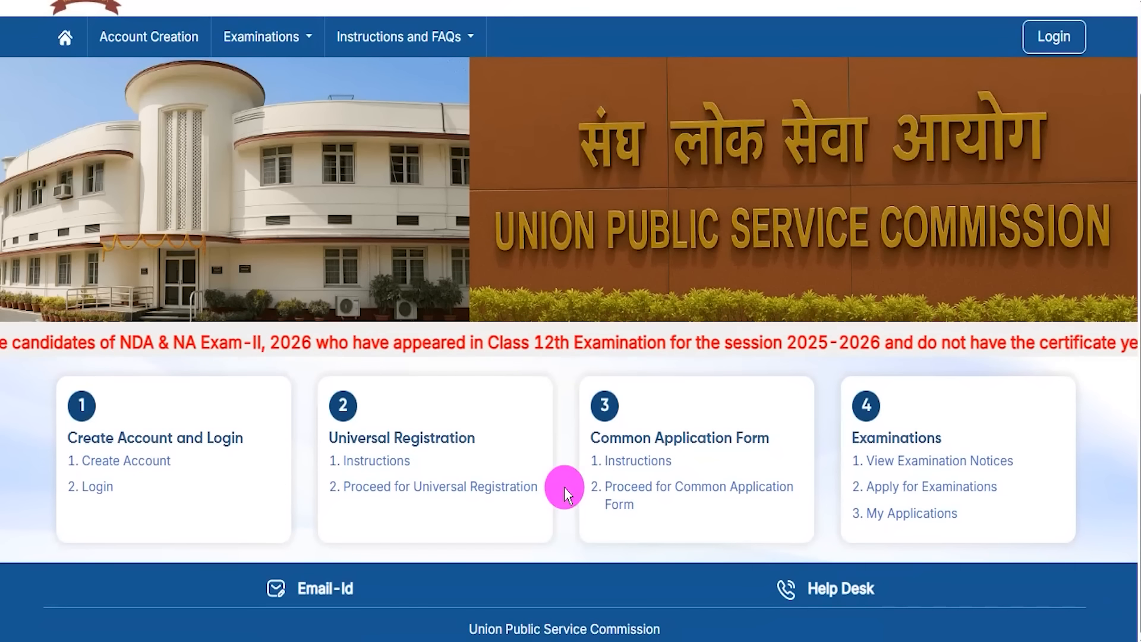
scroll(564, 487, "up", 2)
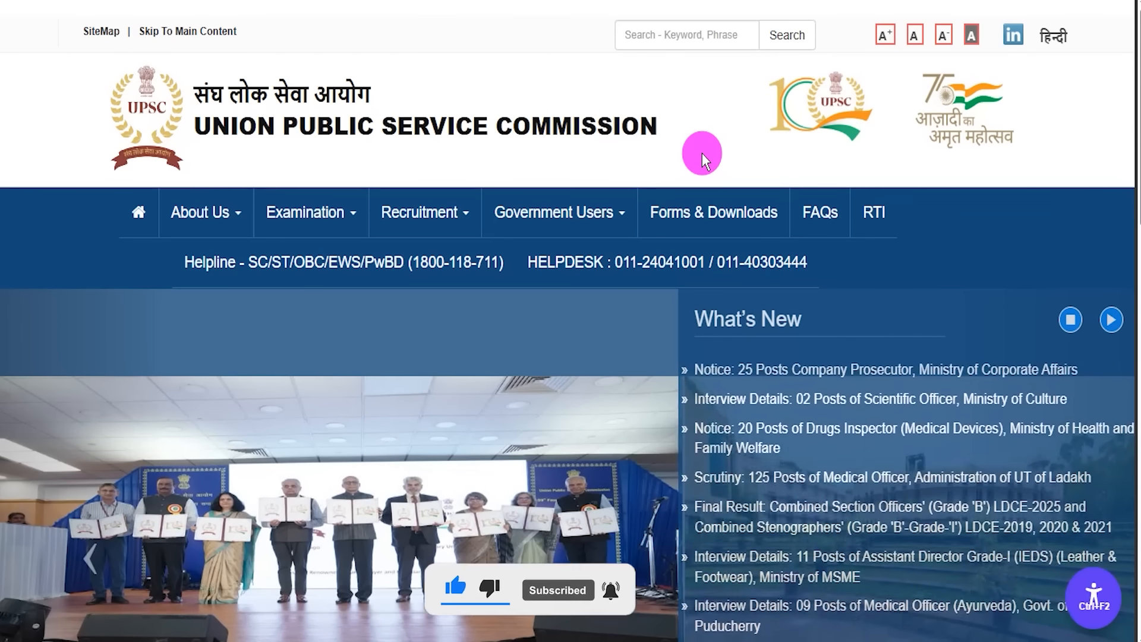
scroll(672, 374, "down", 5)
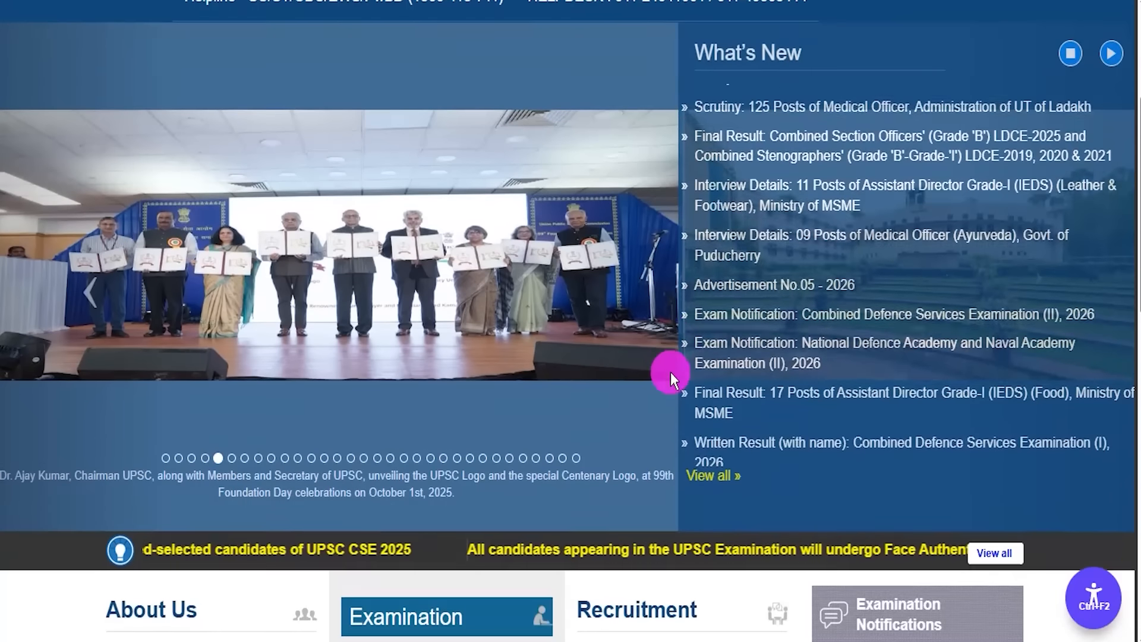
scroll(665, 366, "down", 10)
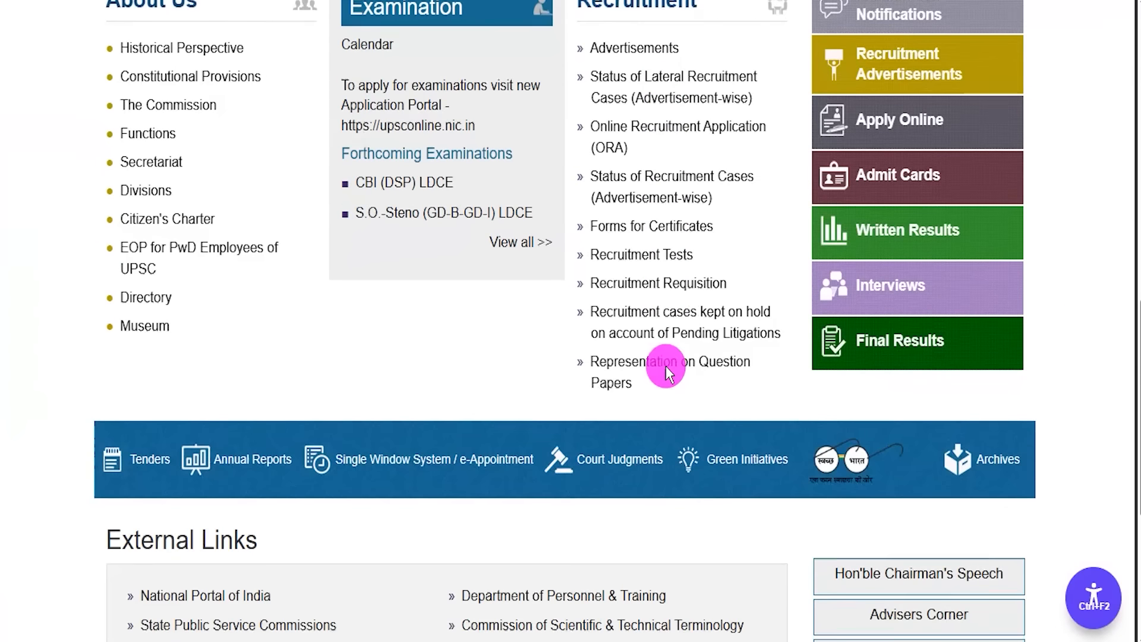
scroll(666, 365, "down", 4)
scroll(666, 366, "up", 14)
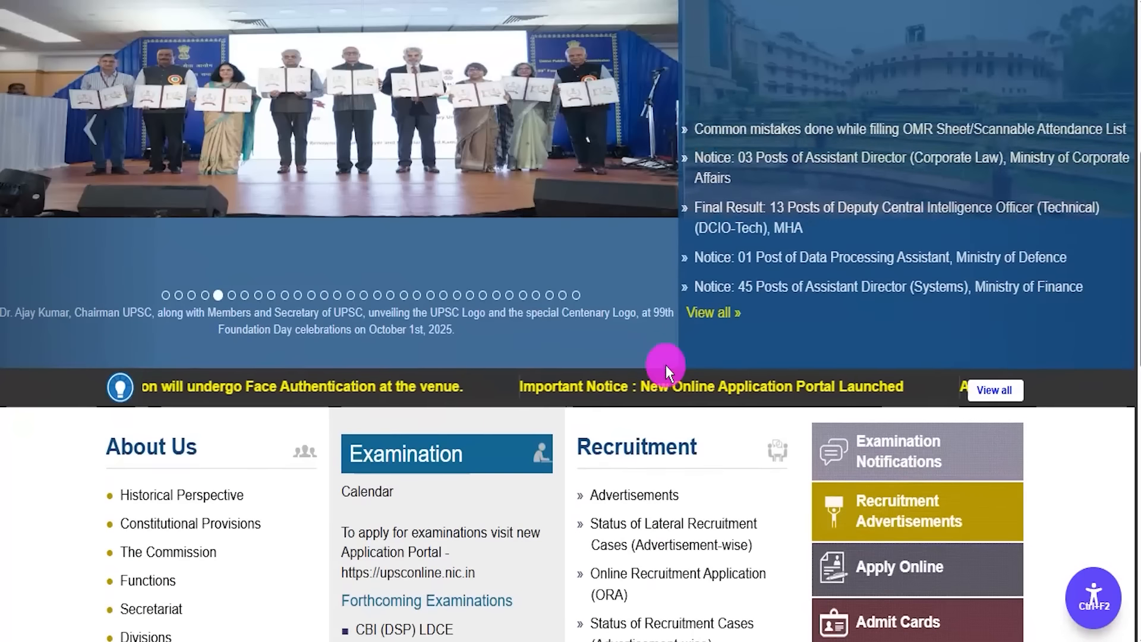
scroll(665, 365, "up", 6)
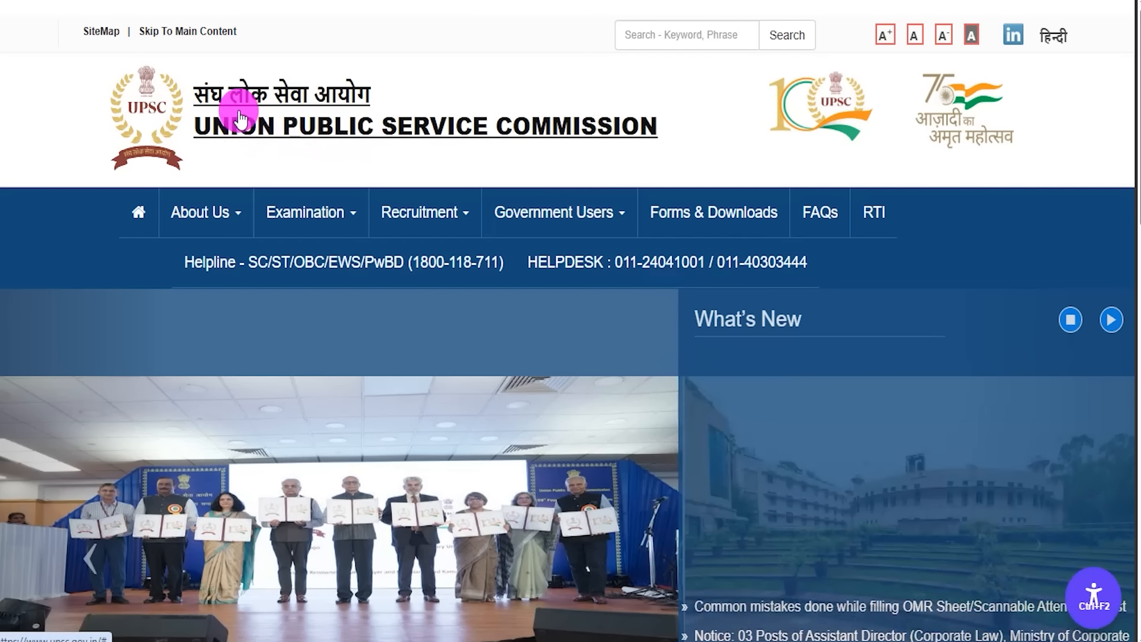
scroll(655, 311, "down", 3)
scroll(654, 312, "up", 3)
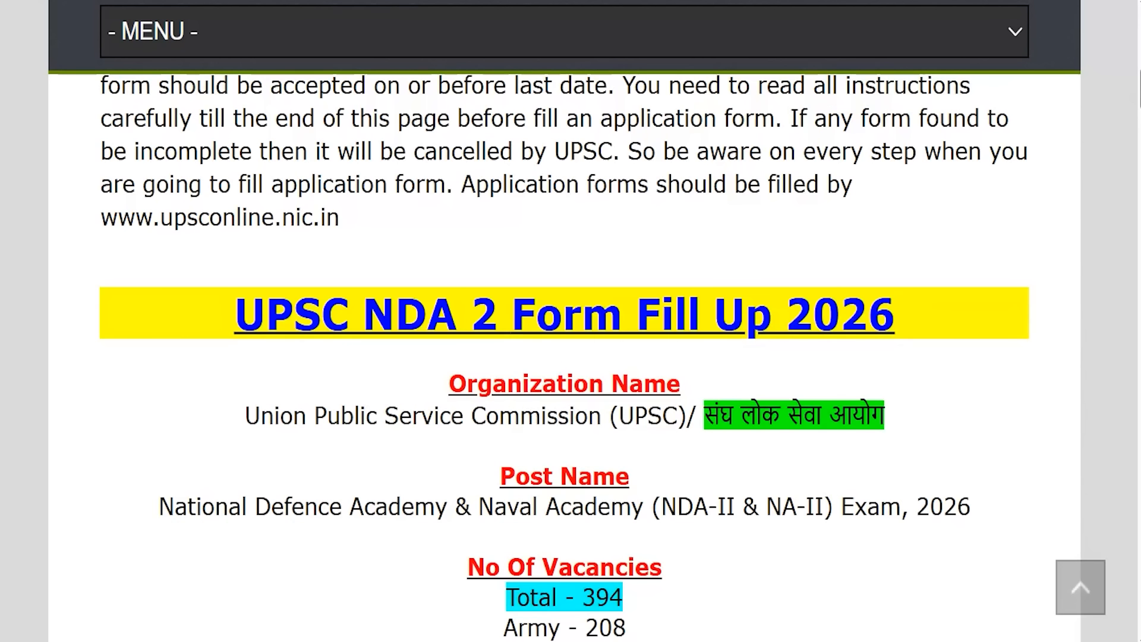
left_click_drag(265, 312, 855, 311)
scroll(772, 299, "down", 2)
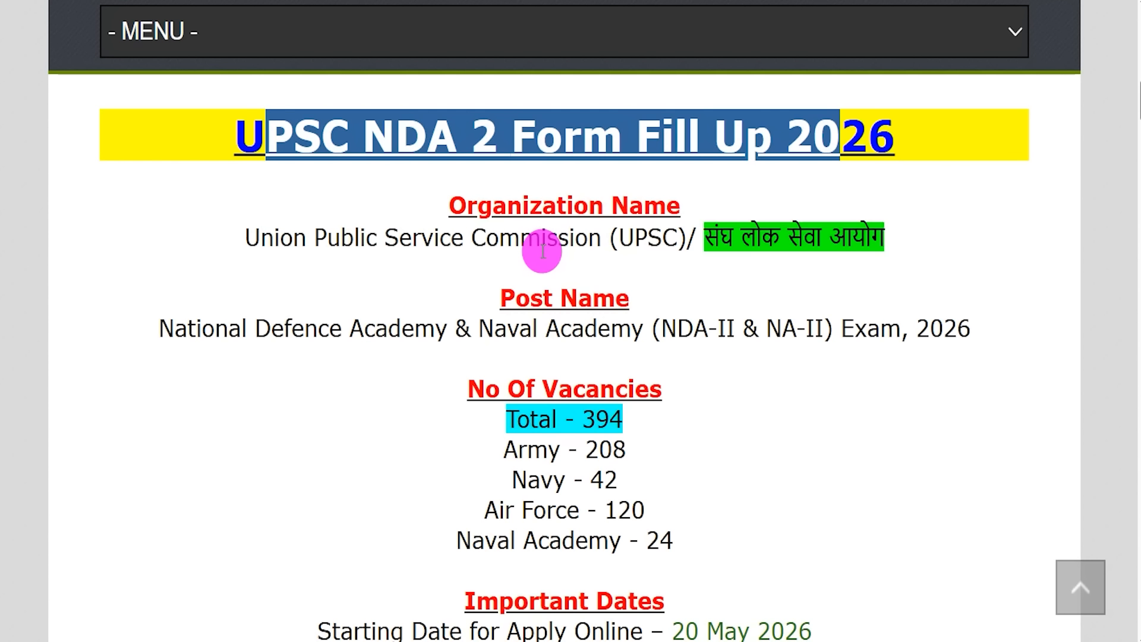
left_click_drag(280, 242, 796, 238)
left_click_drag(196, 329, 957, 331)
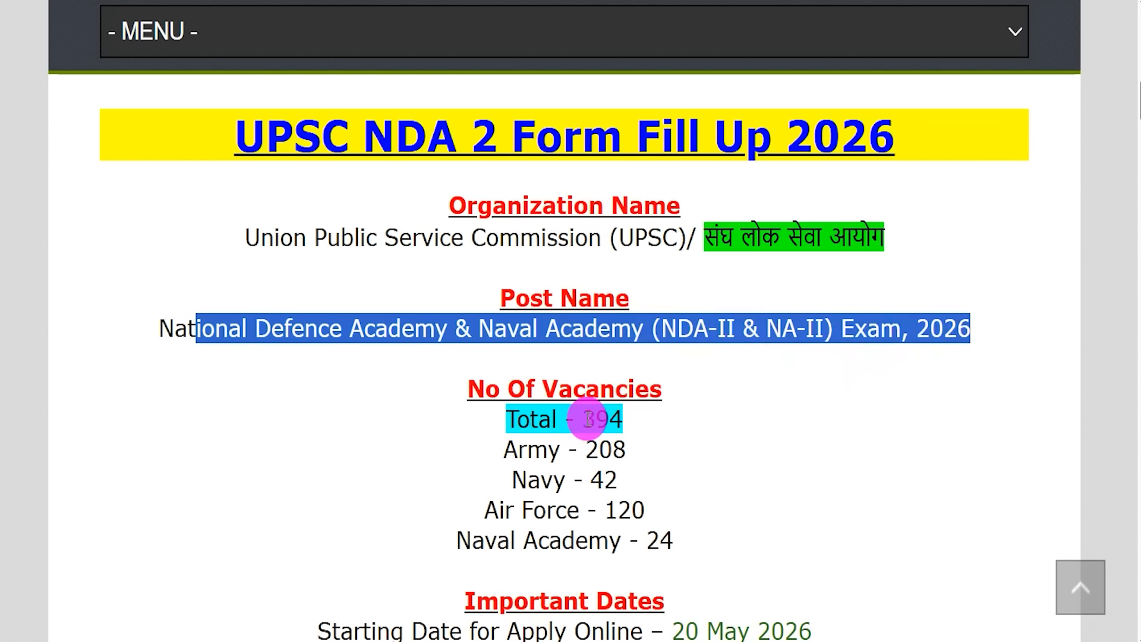
left_click_drag(584, 419, 606, 418)
scroll(622, 418, "down", 3)
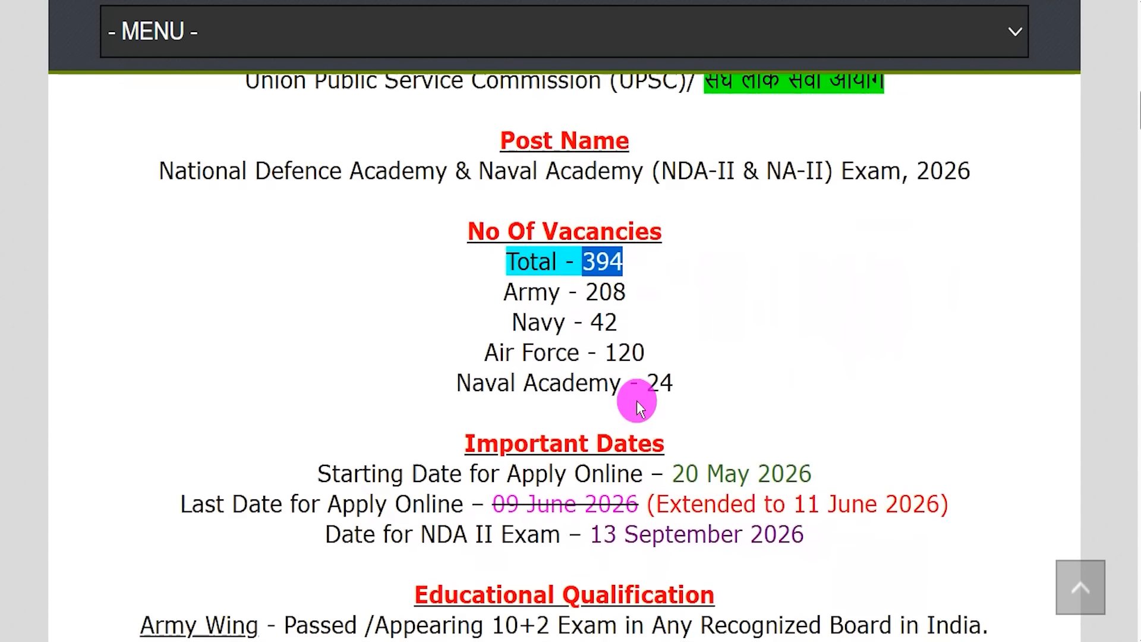
left_click_drag(588, 272, 667, 363)
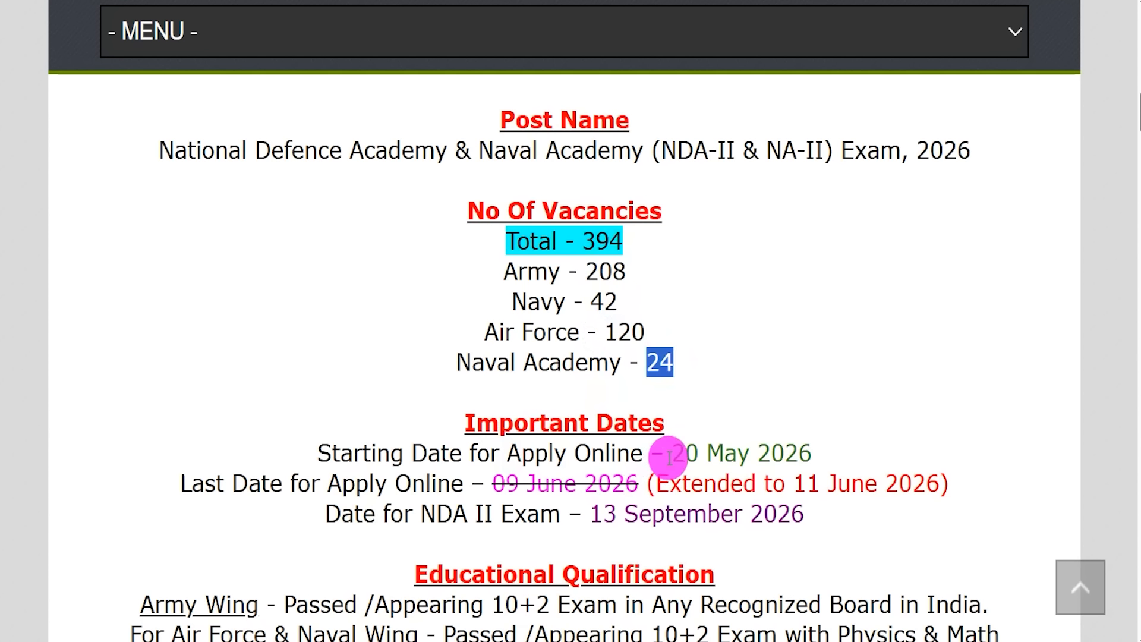
left_click_drag(675, 452, 802, 450)
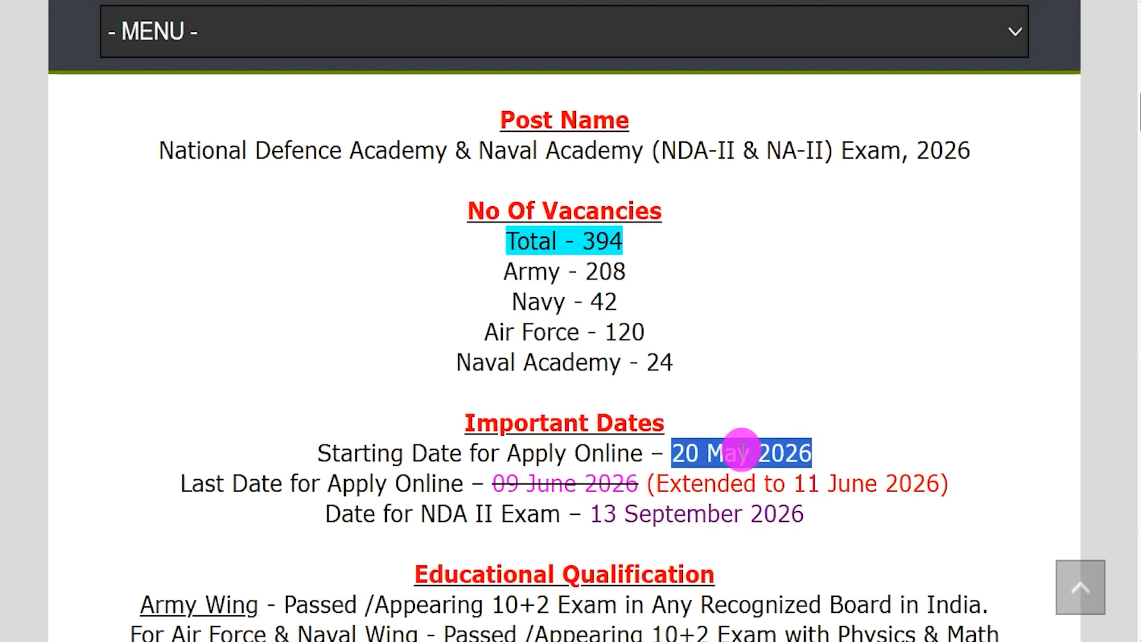
left_click_drag(493, 483, 639, 482)
left_click_drag(794, 483, 934, 483)
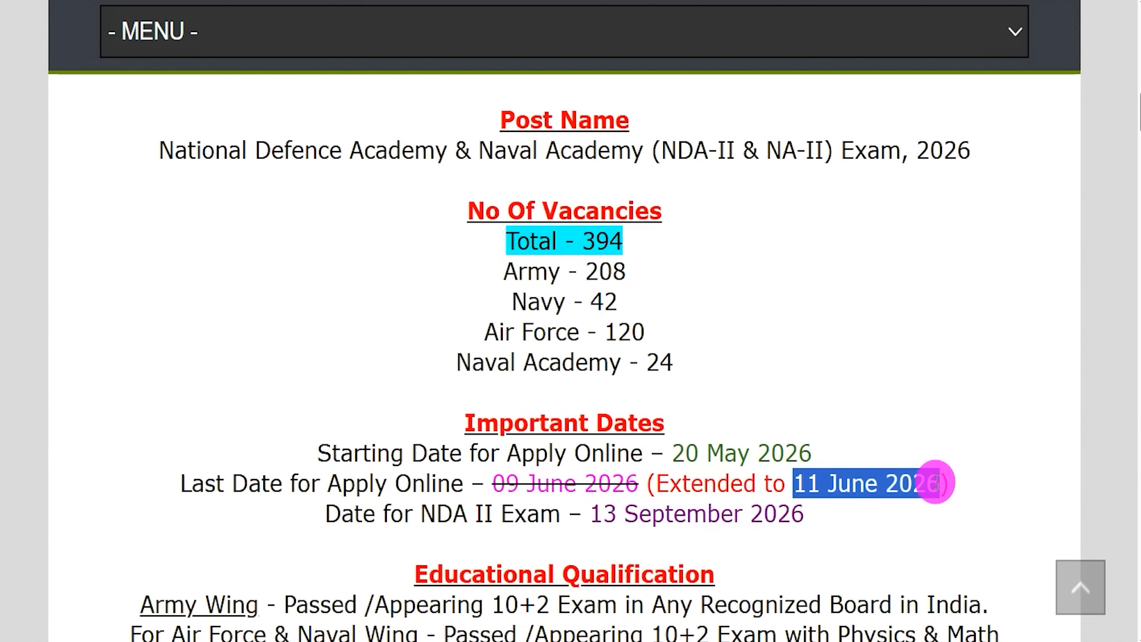
left_click_drag(590, 512, 804, 515)
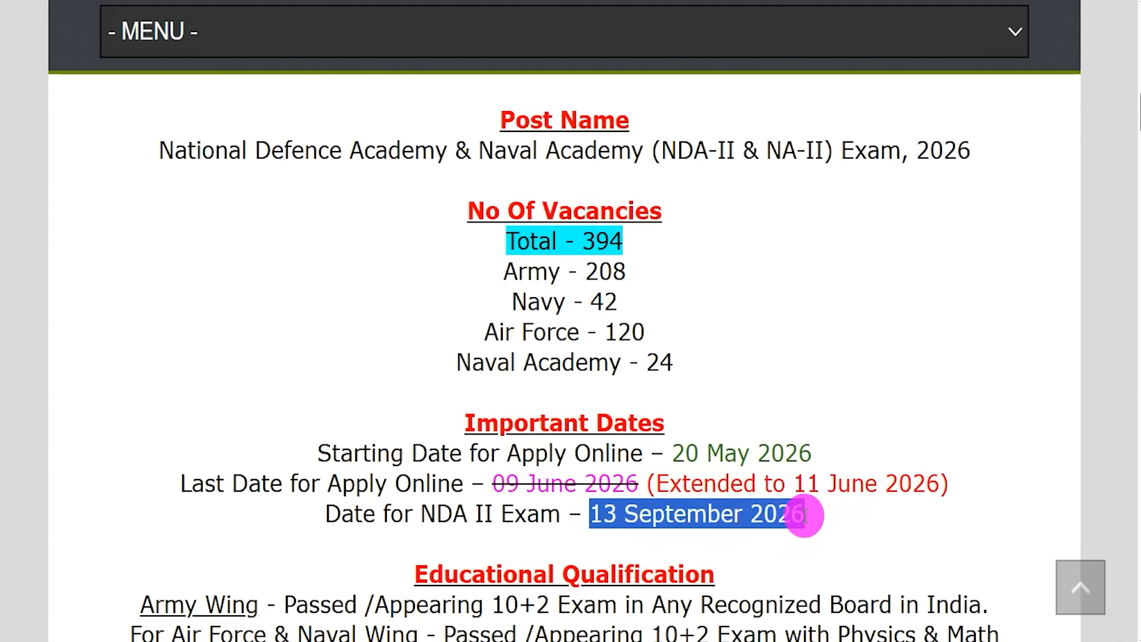
scroll(820, 516, "down", 3)
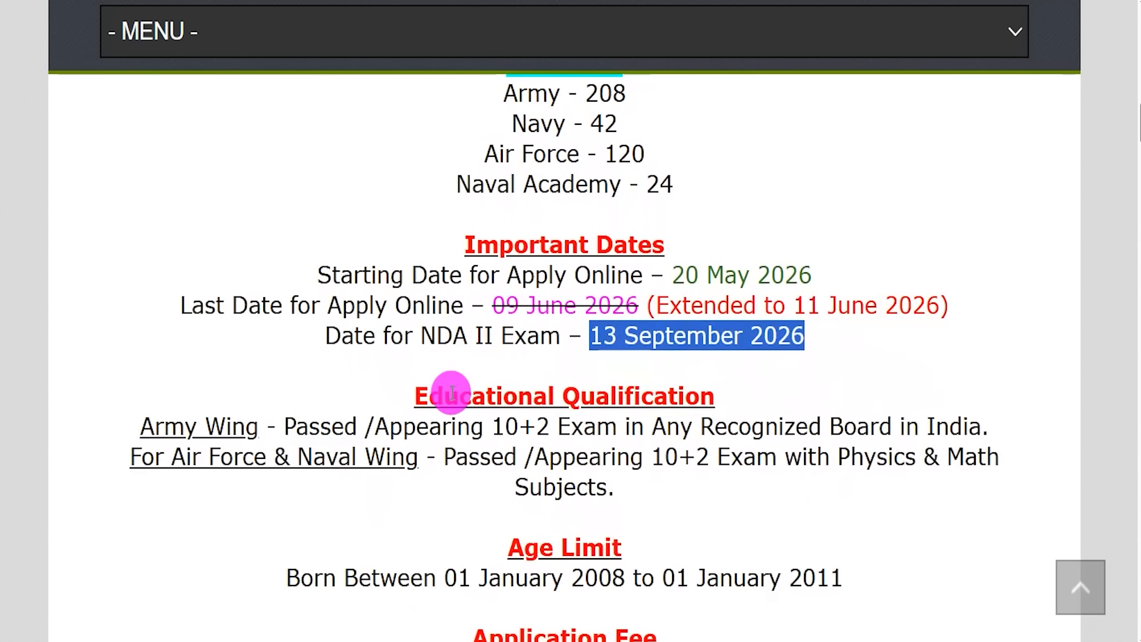
left_click_drag(453, 392, 637, 390)
left_click_drag(155, 428, 226, 428)
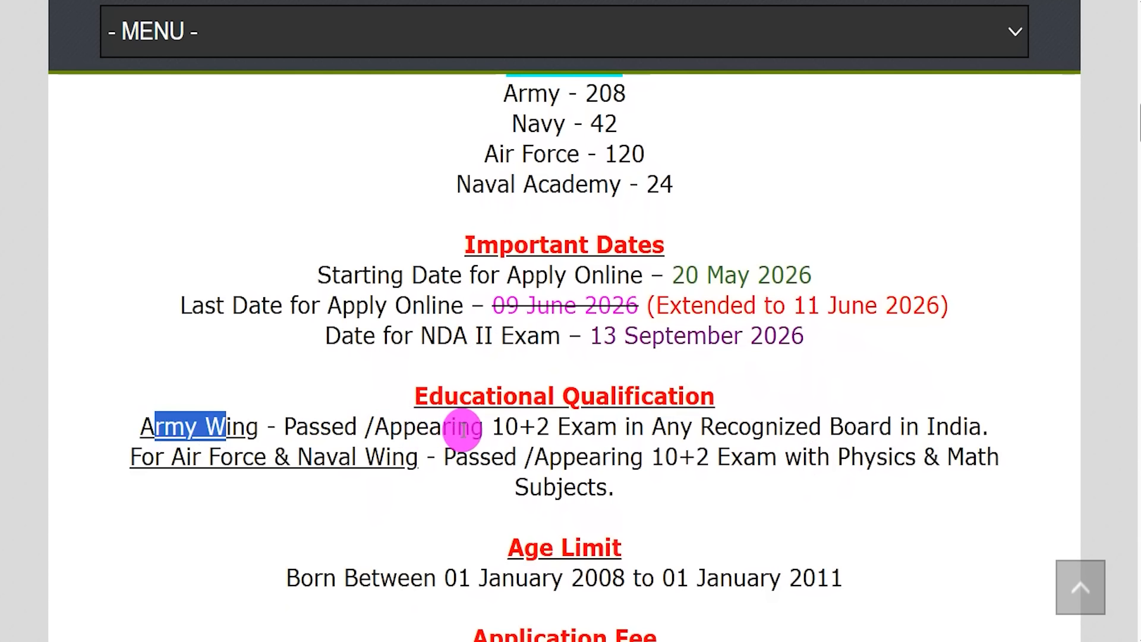
left_click_drag(498, 427, 678, 425)
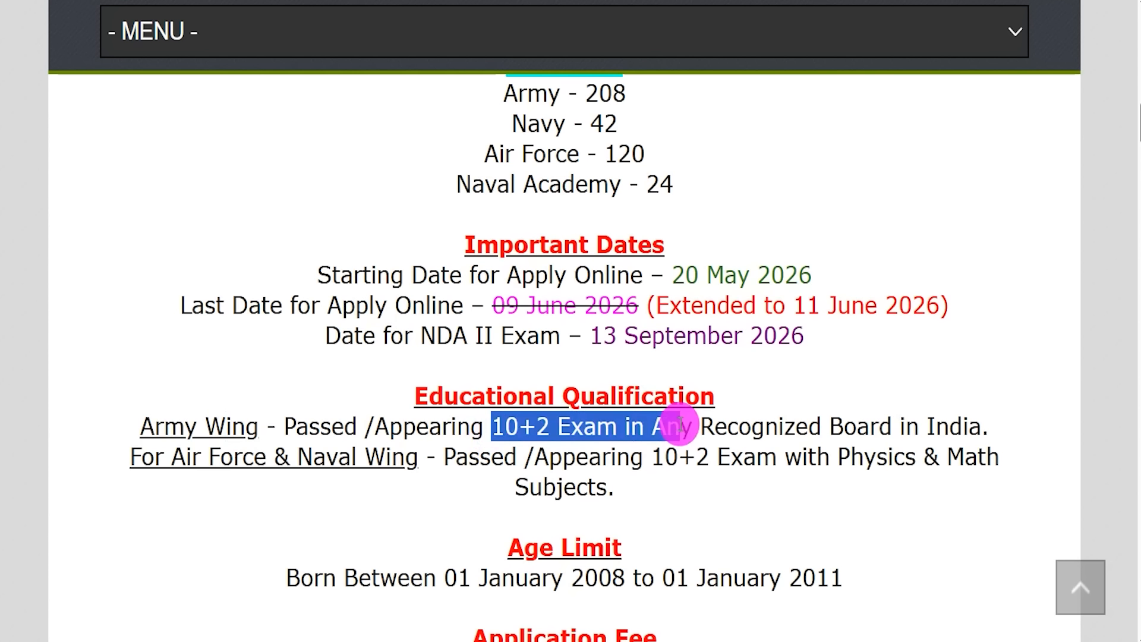
left_click_drag(186, 458, 364, 459)
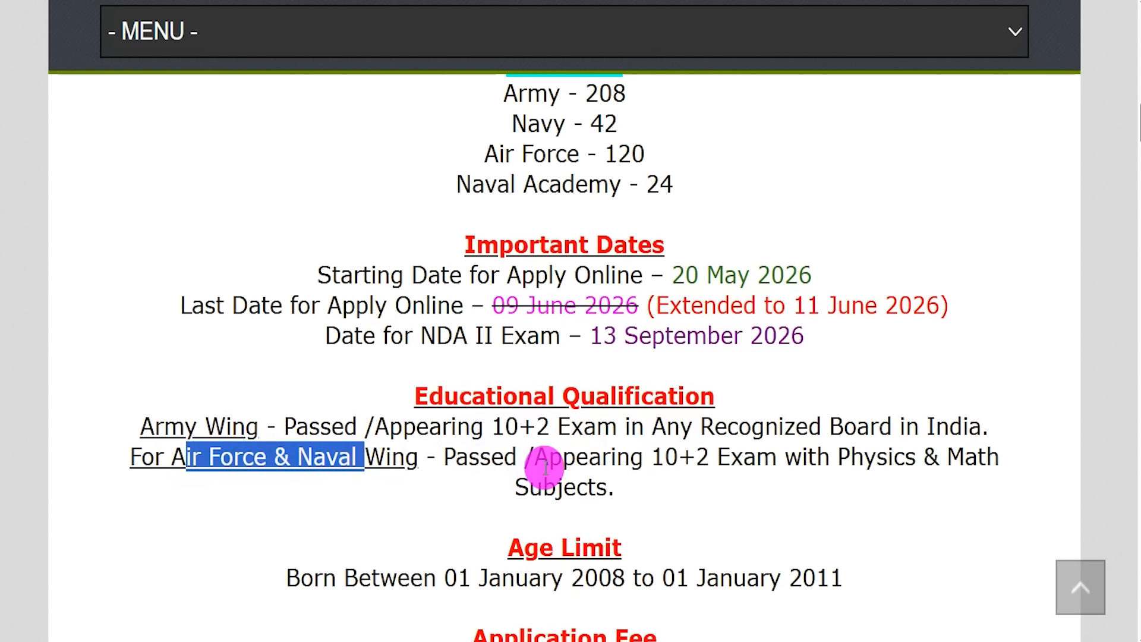
left_click_drag(664, 457, 744, 464)
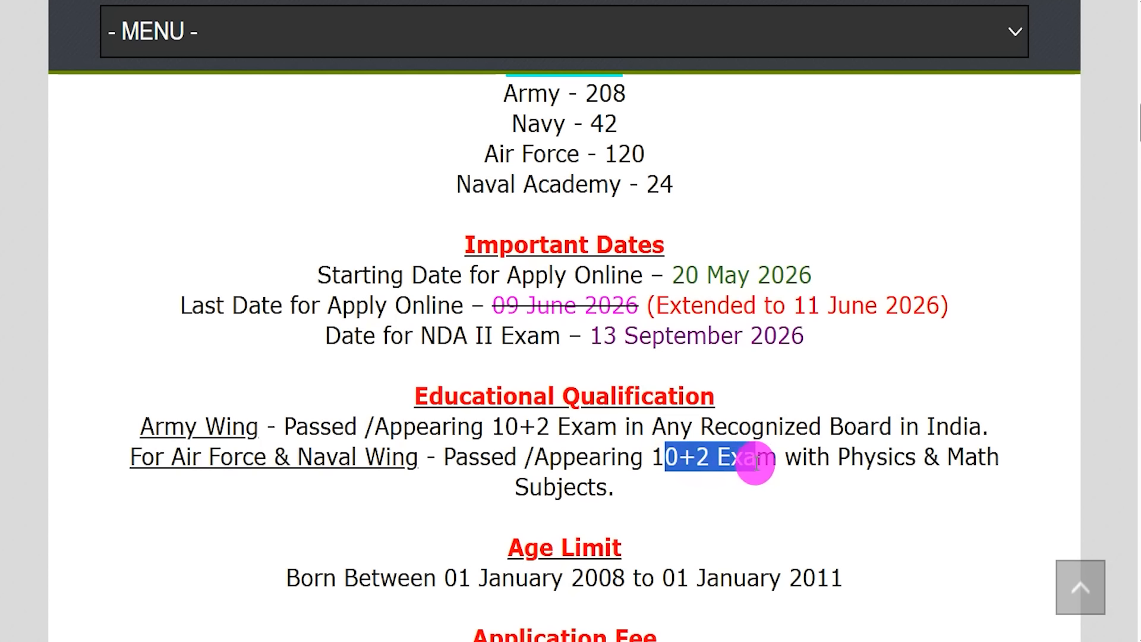
left_click_drag(839, 457, 877, 457)
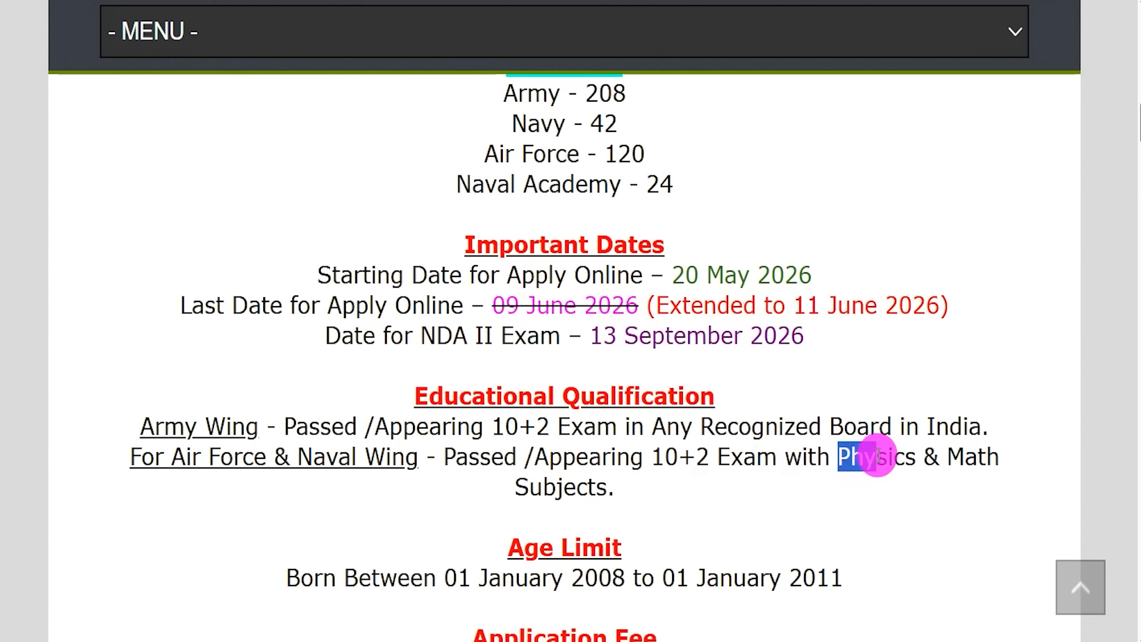
left_click_drag(513, 485, 556, 486)
left_click_drag(223, 455, 359, 464)
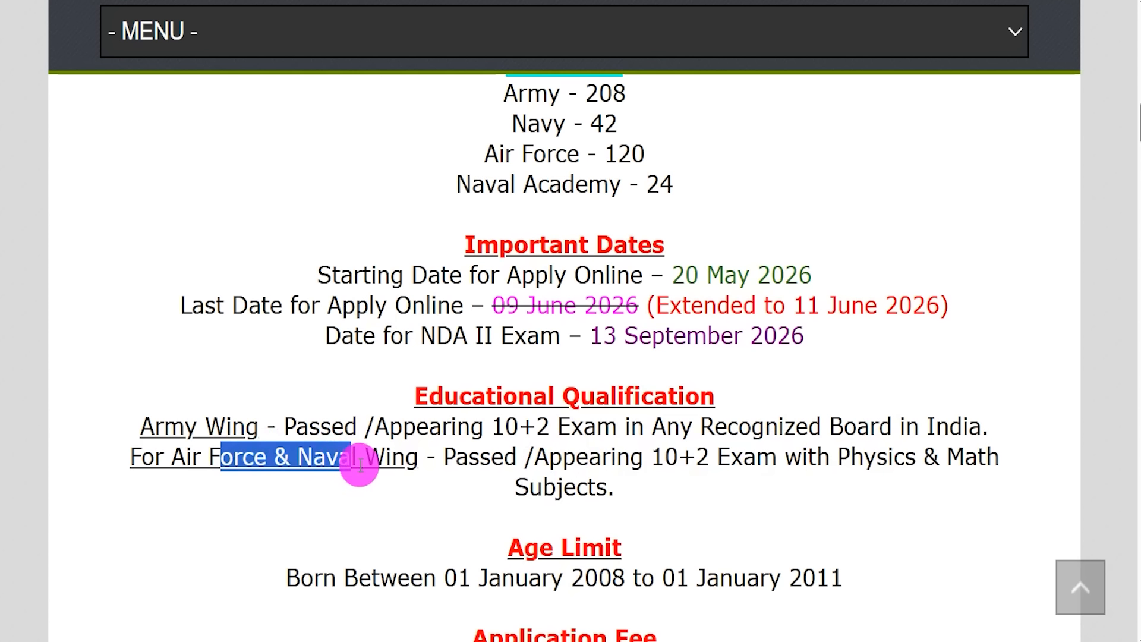
scroll(543, 492, "down", 1)
scroll(542, 492, "down", 1)
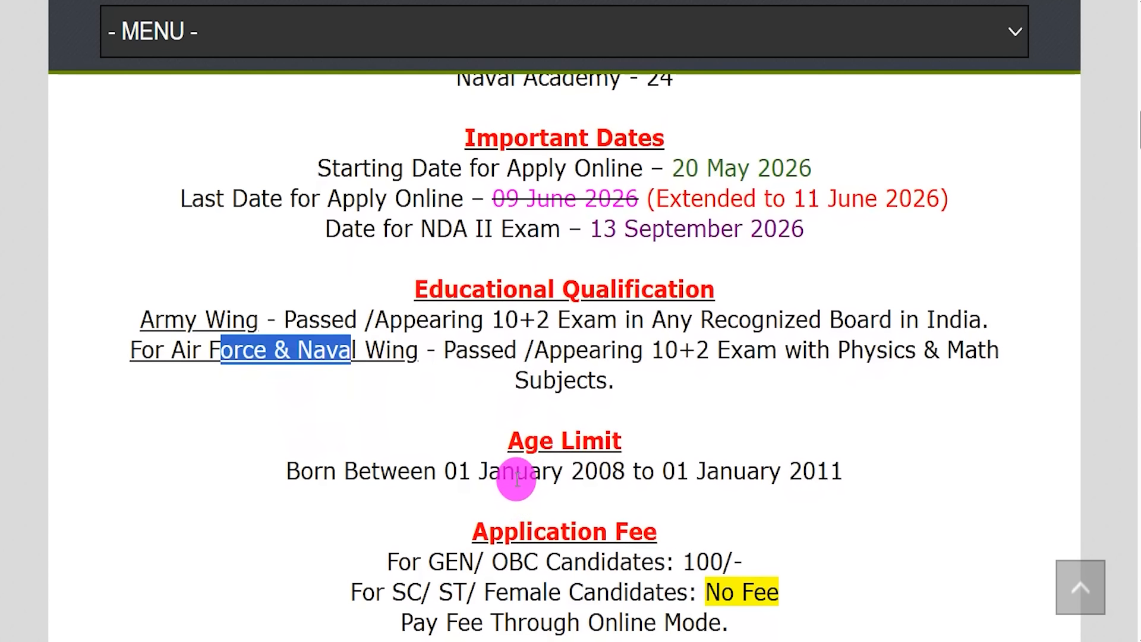
left_click_drag(457, 471, 599, 468)
left_click_drag(670, 468, 825, 461)
scroll(815, 467, "down", 2)
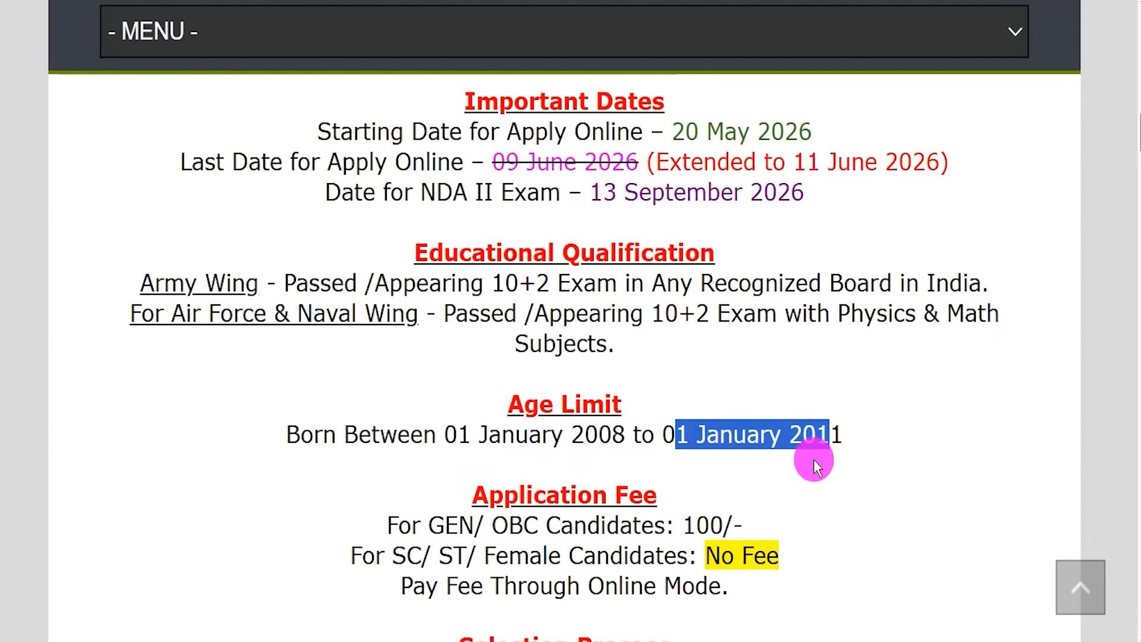
scroll(815, 466, "down", 2)
left_click_drag(444, 418, 574, 419)
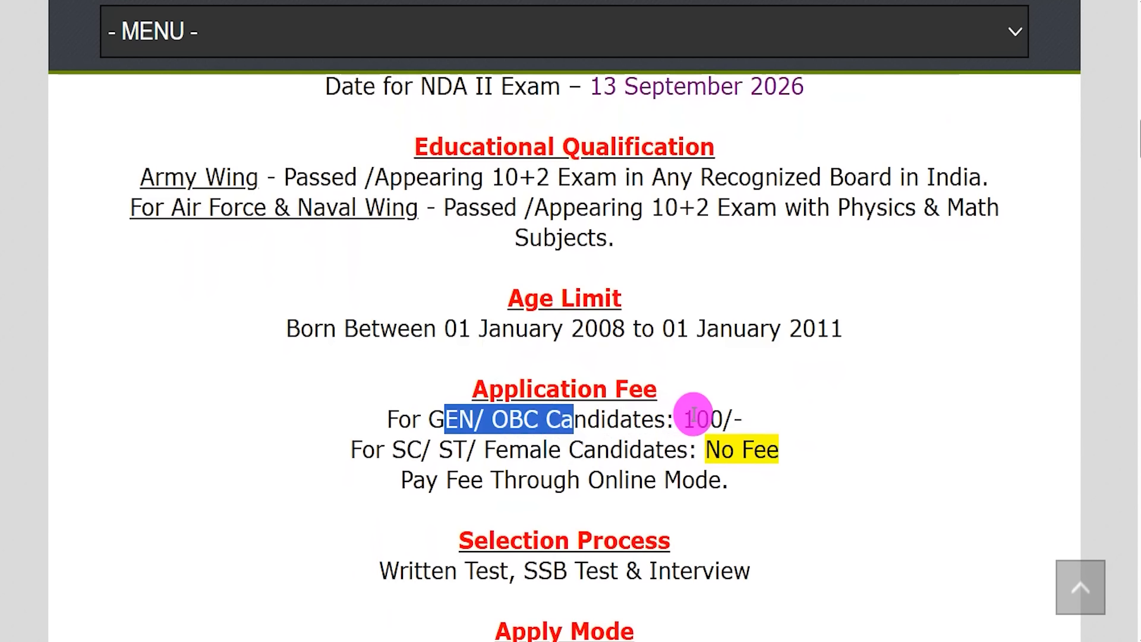
left_click(693, 414)
left_click_drag(406, 450, 622, 450)
left_click_drag(719, 445, 765, 446)
left_click_drag(411, 480, 707, 479)
scroll(706, 461, "down", 2)
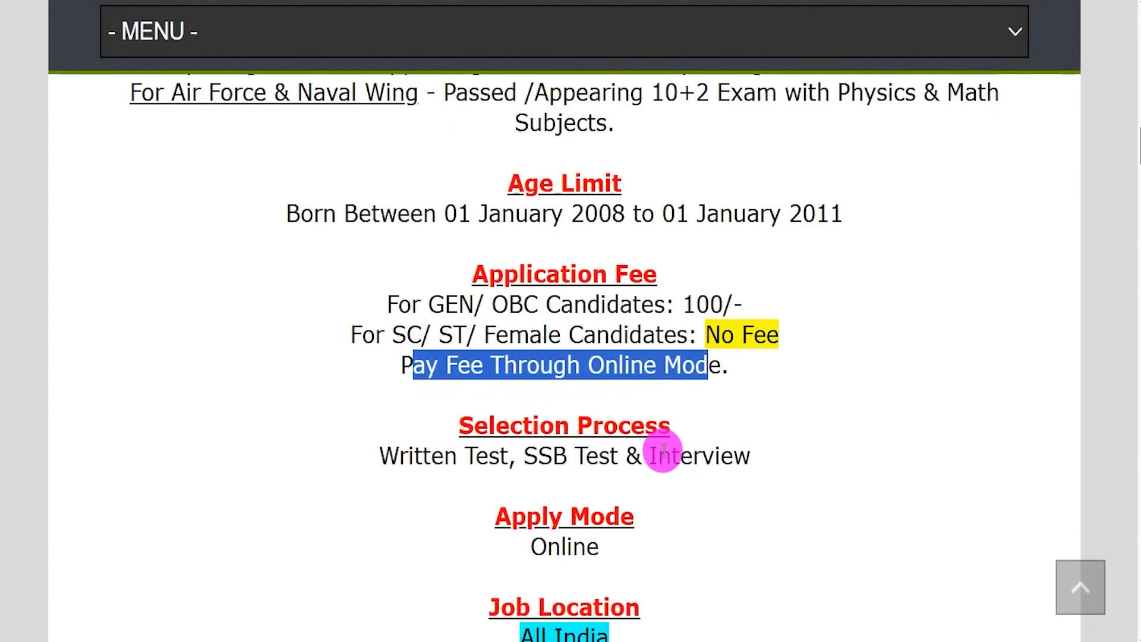
left_click_drag(414, 428, 705, 425)
scroll(606, 448, "down", 2)
left_click_drag(536, 479, 586, 466)
left_click_drag(548, 377, 586, 380)
scroll(587, 385, "down", 1)
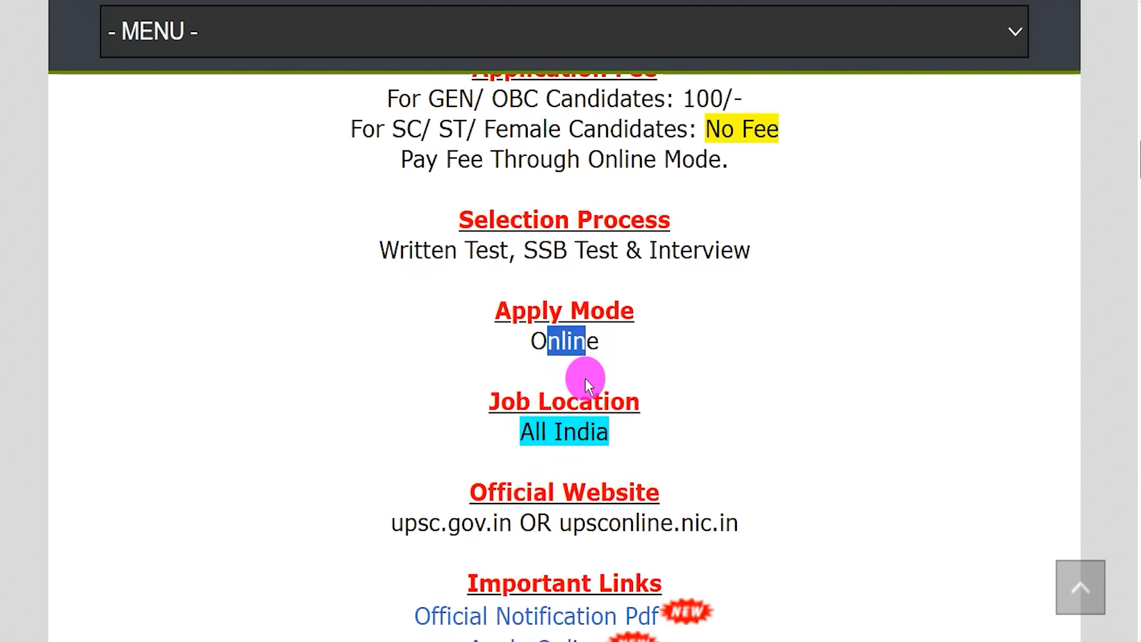
scroll(587, 385, "down", 2)
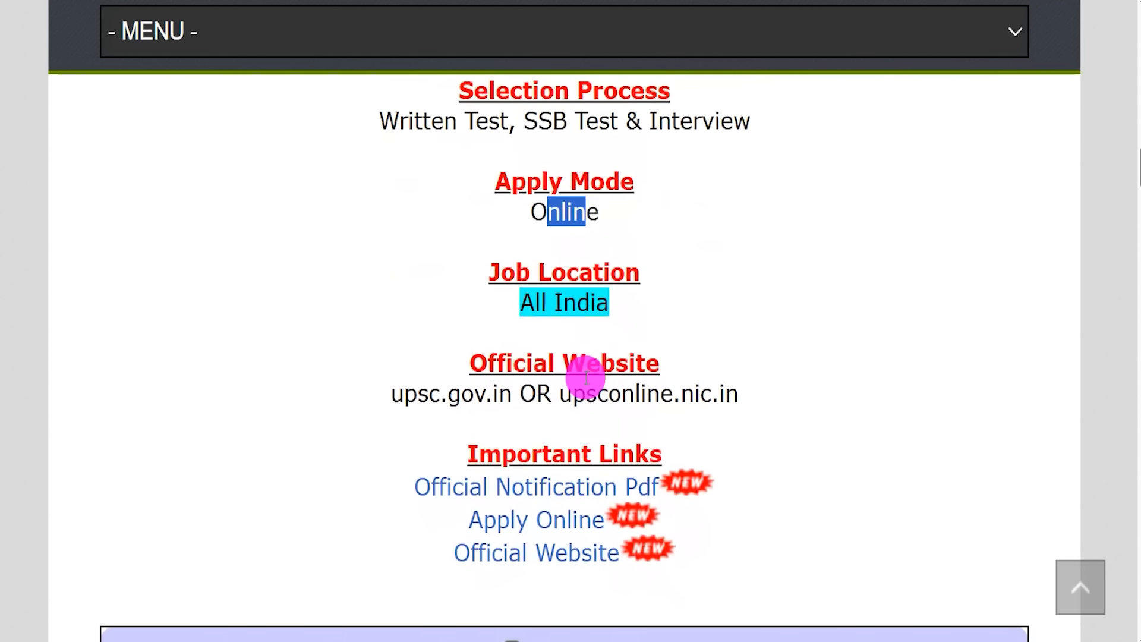
left_click_drag(482, 434, 649, 437)
left_click_drag(401, 468, 657, 472)
Step: Open the NDA-II 2026 official notification PDF and highlight the examination heading
left_click(541, 475)
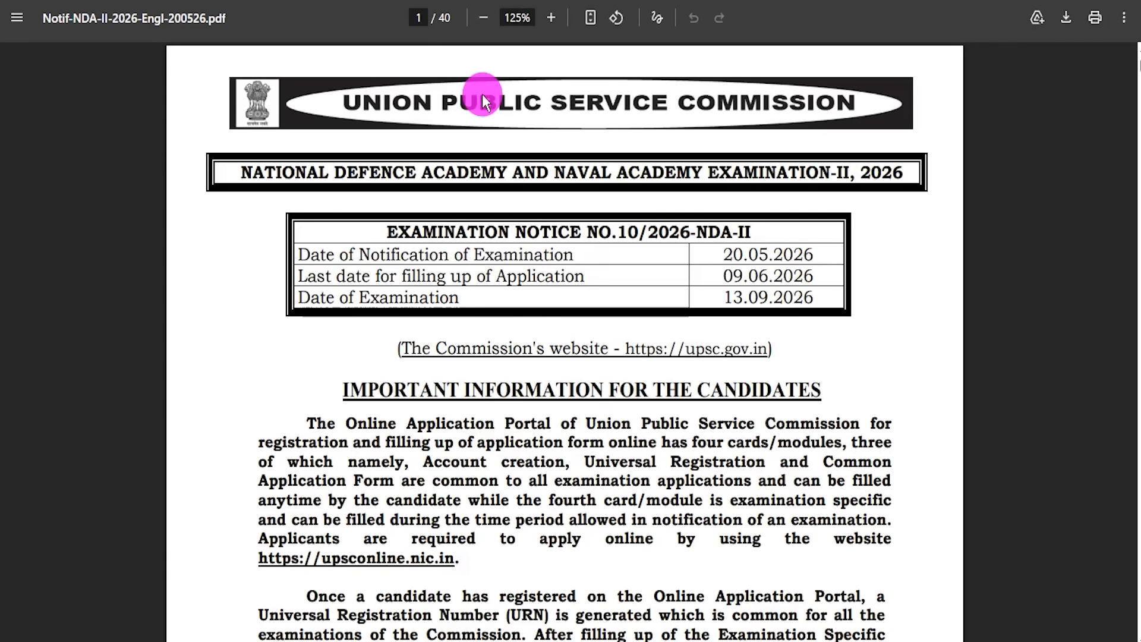
double_click(540, 440)
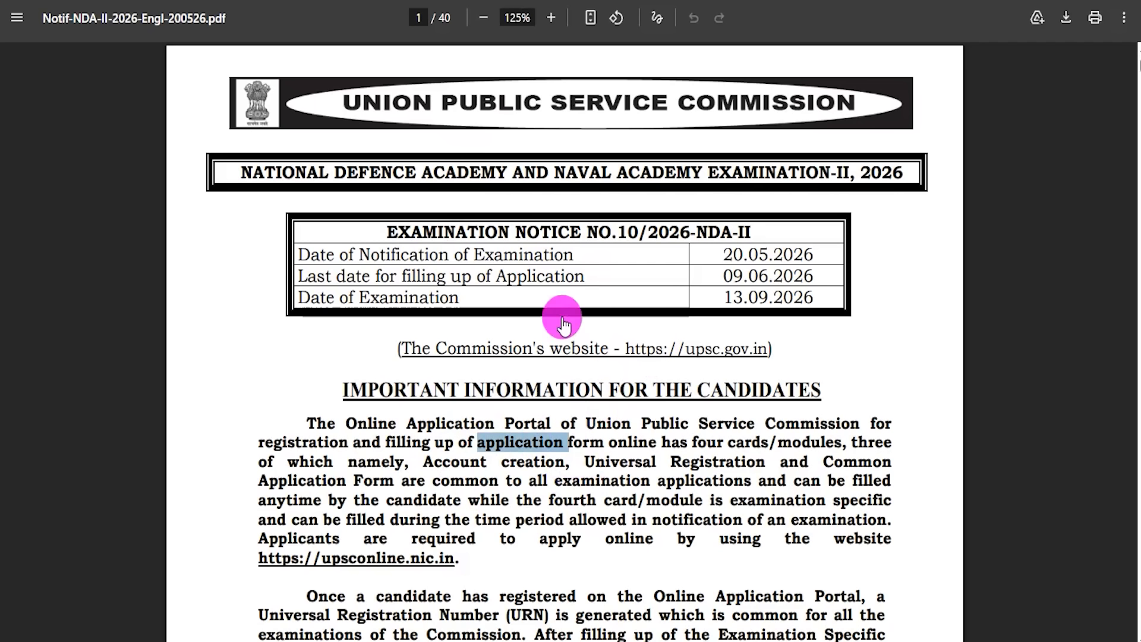
left_click_drag(417, 172, 678, 174)
left_click_drag(502, 461, 596, 480)
Step: Read through pages 1–4 of the notice, return to page 1 and highlight the Apply Online link
scroll(541, 400, "down", 4)
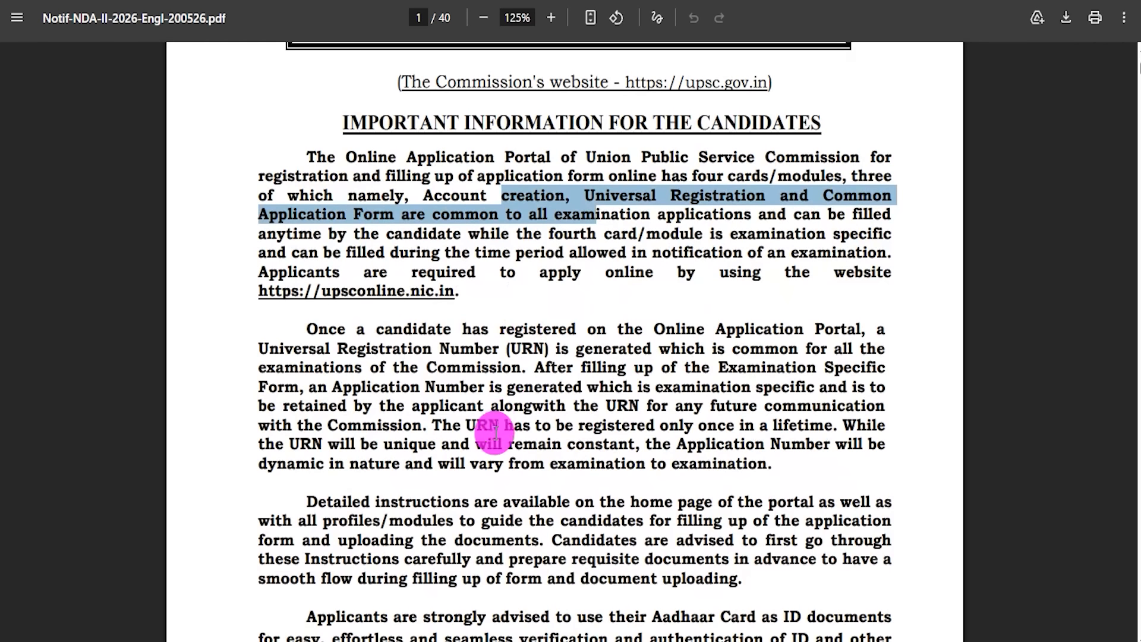
scroll(494, 434, "down", 4)
scroll(494, 436, "down", 15)
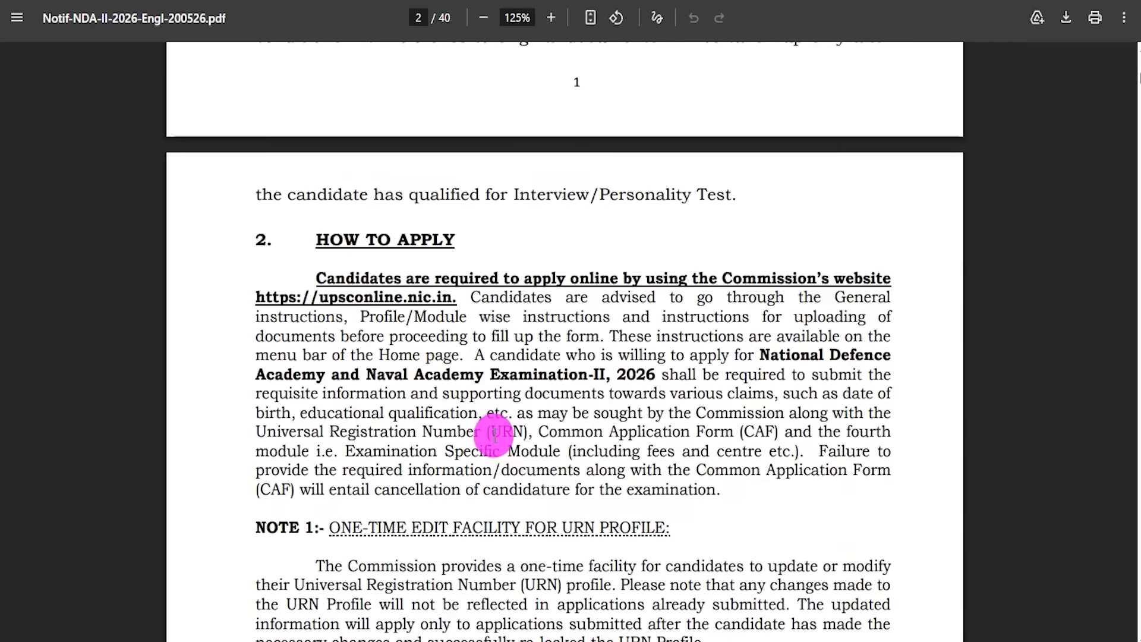
scroll(494, 436, "down", 10)
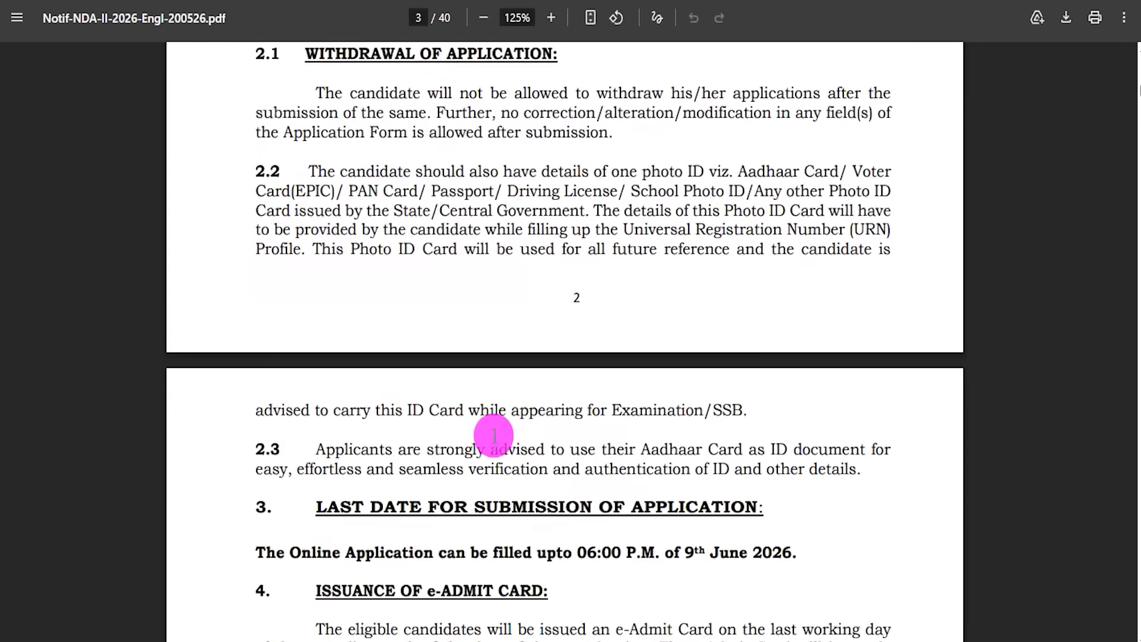
left_click_drag(474, 351, 559, 360)
scroll(523, 416, "down", 9)
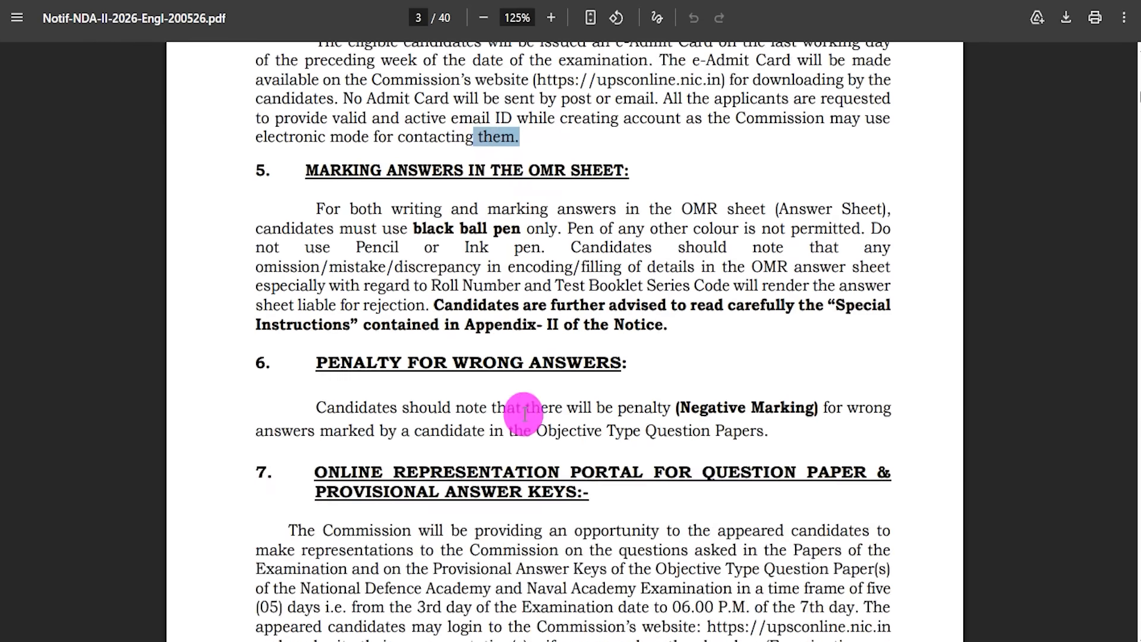
scroll(519, 428, "down", 6)
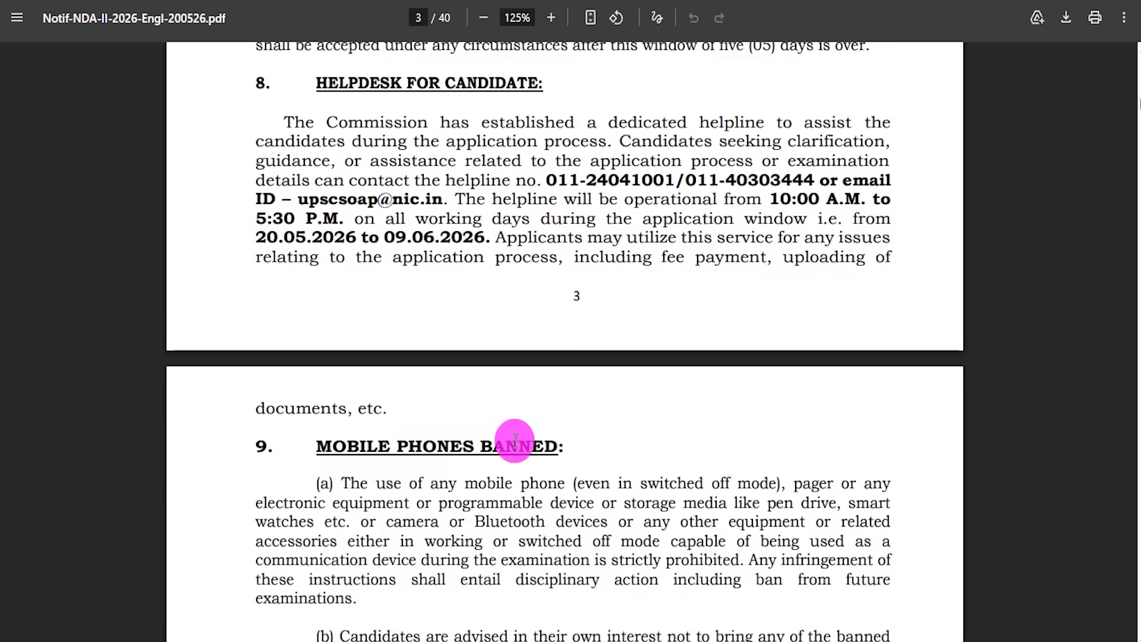
key("Home")
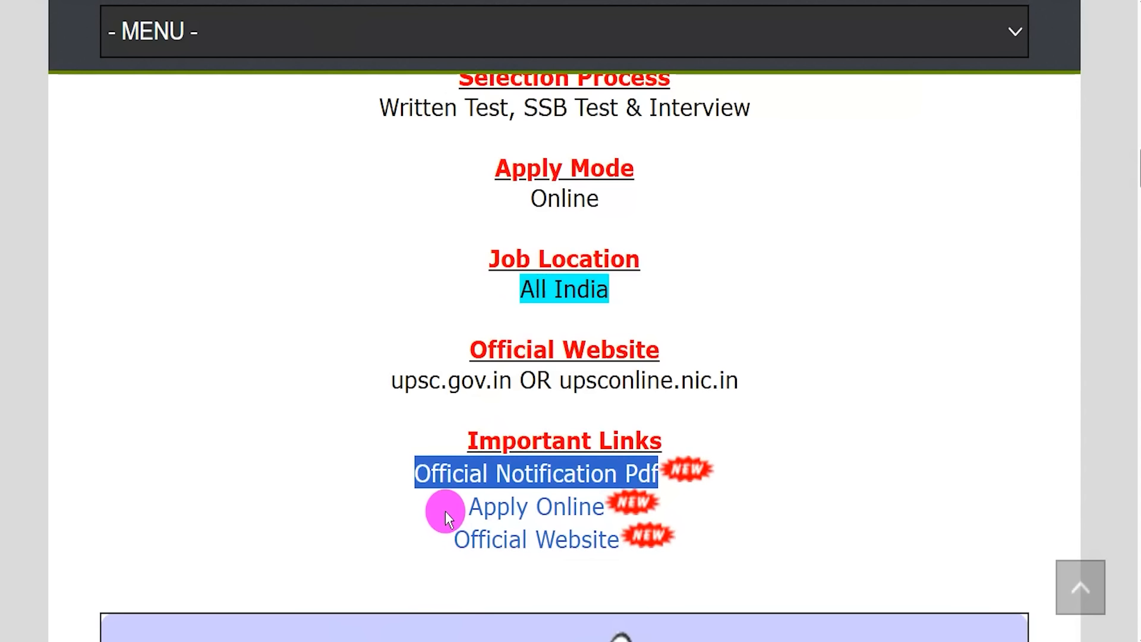
left_click_drag(463, 508, 603, 508)
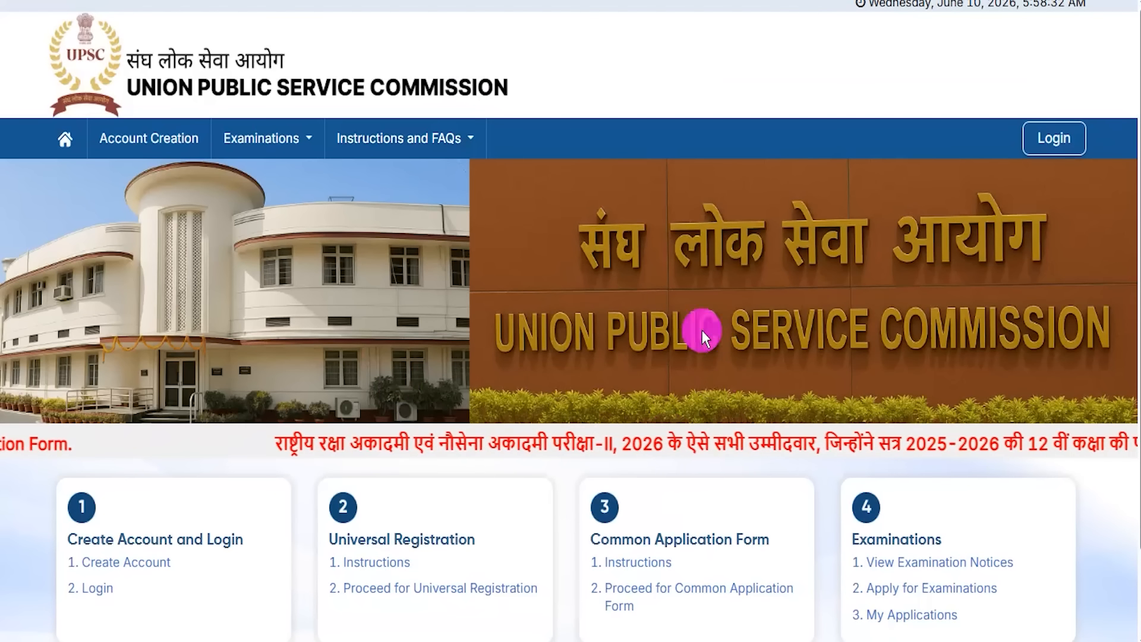
Step: Go to the candidate login page through the home page's '2. Login' option
scroll(554, 463, "down", 2)
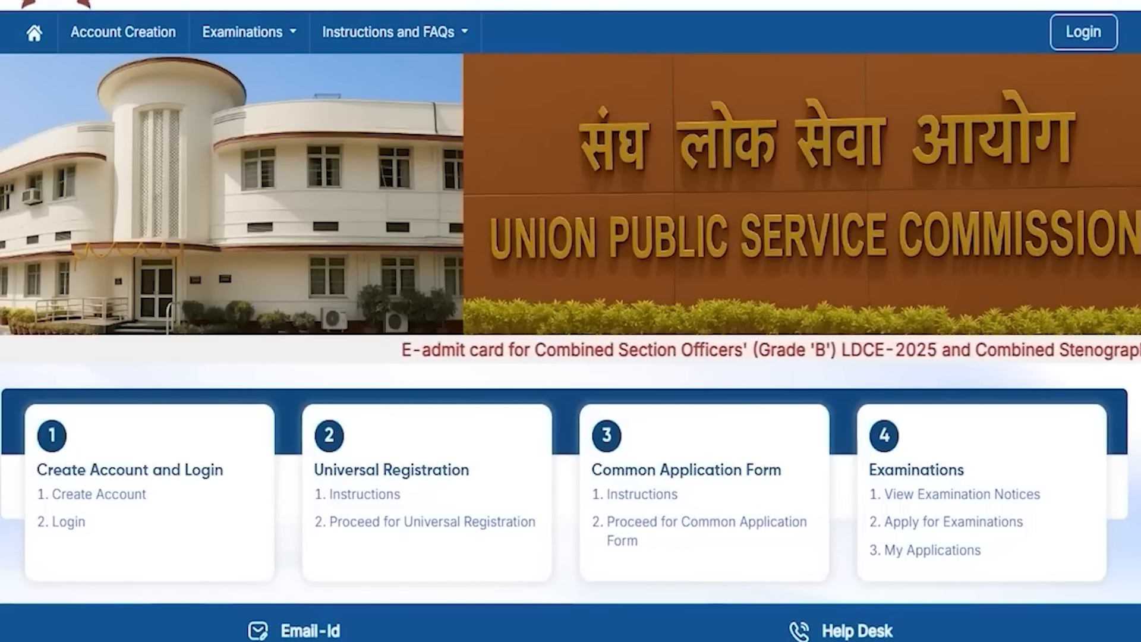
mouse_move(17, 506)
left_mouse_down()
mouse_move(84, 518)
mouse_move(113, 544)
left_mouse_up()
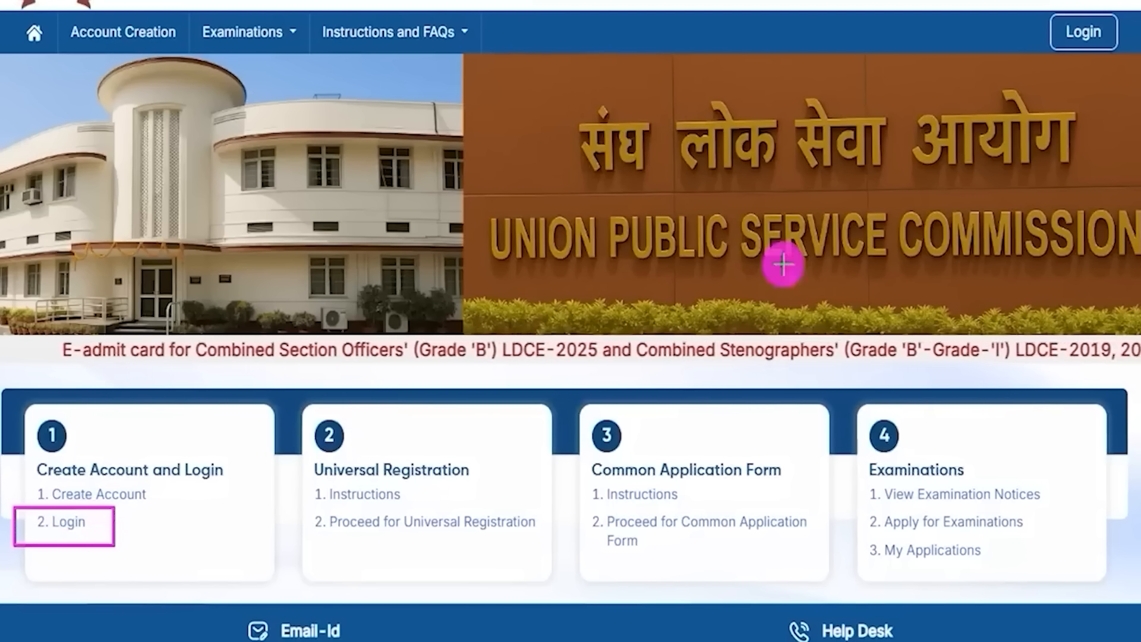
key("Escape")
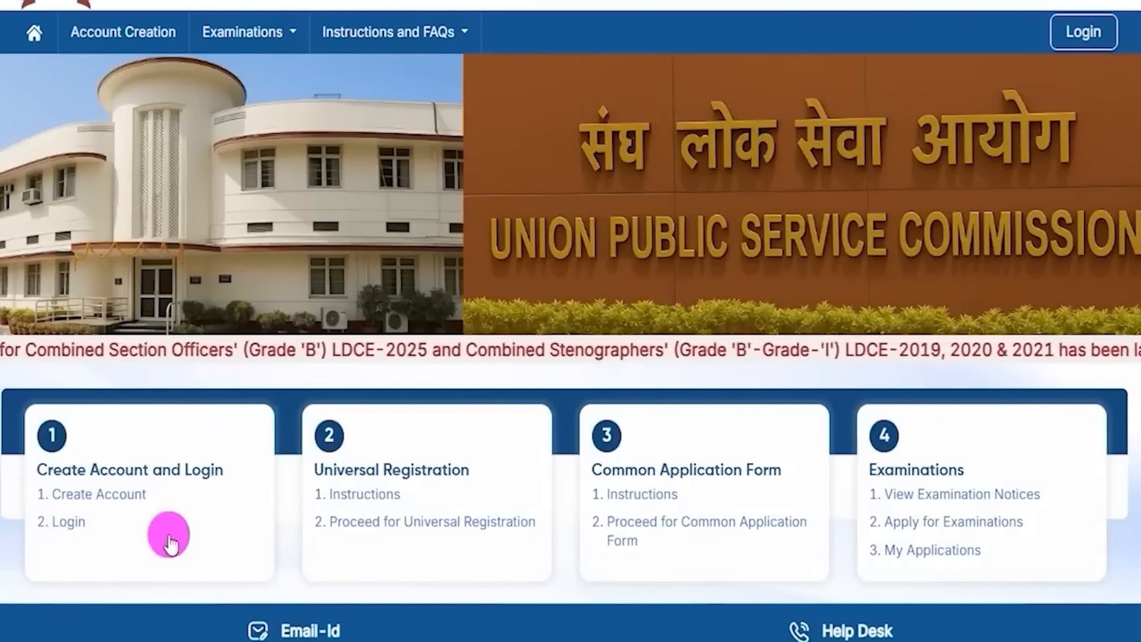
left_click(72, 523)
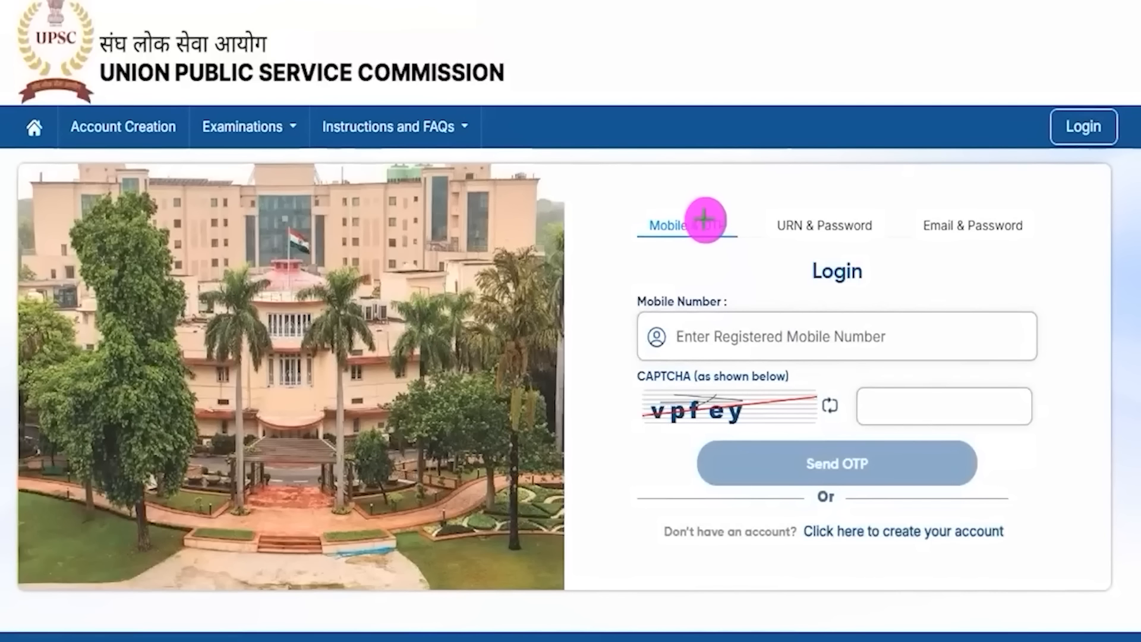
Step: Point out the three login options and the mobile, CAPTCHA and OTP fields, then switch to URN & Password
left_click_drag(691, 214, 715, 170)
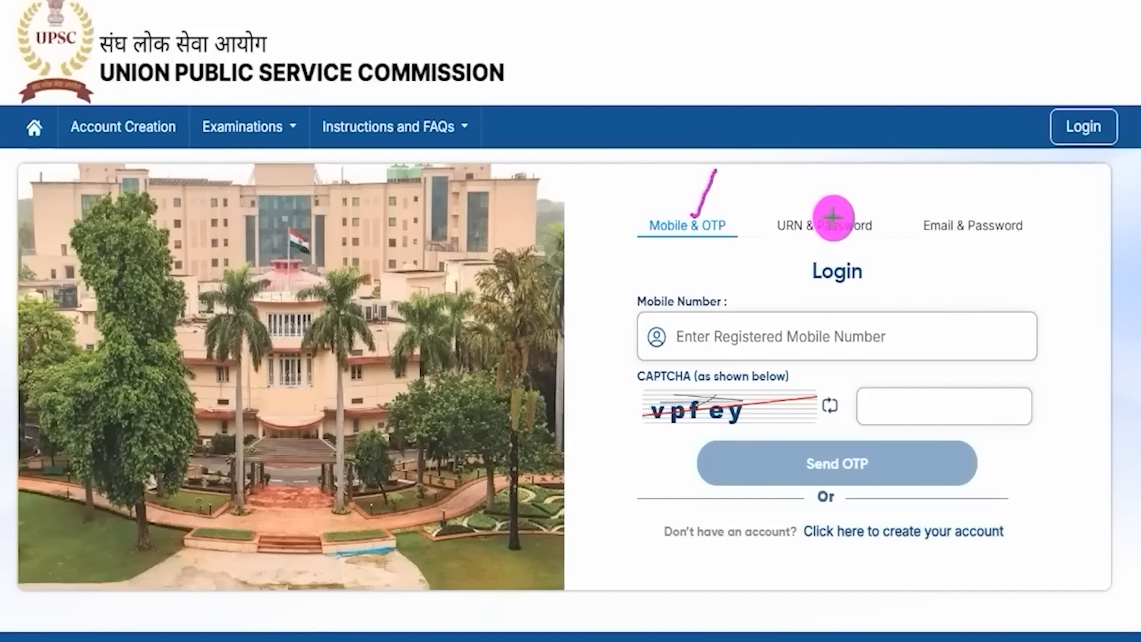
left_click_drag(845, 215, 872, 179)
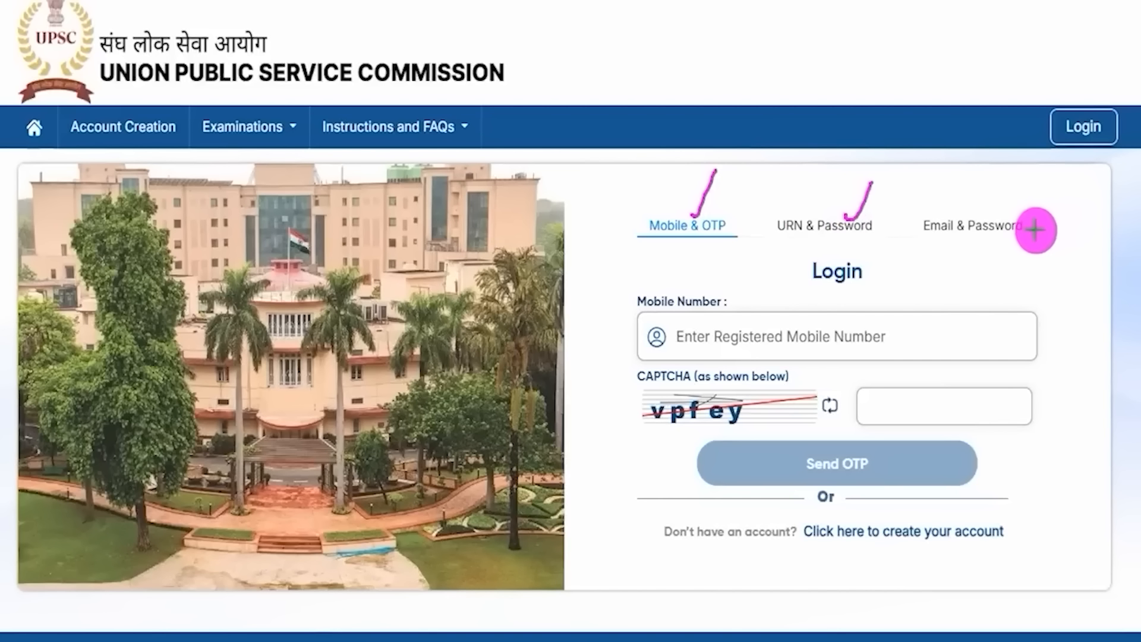
left_click_drag(1034, 230, 1072, 192)
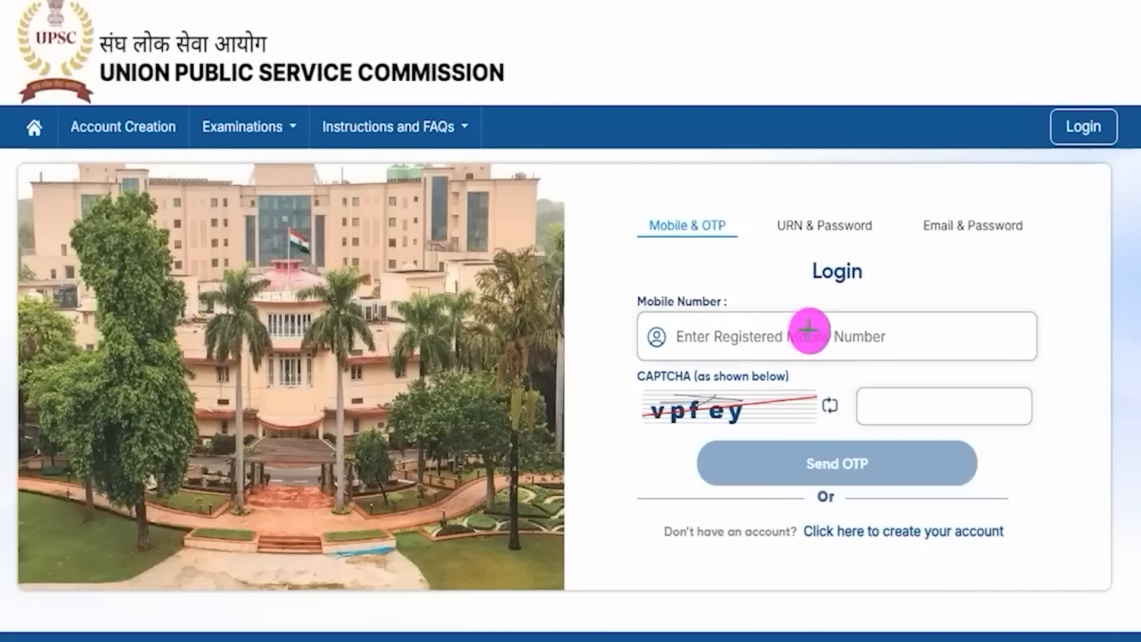
left_click_drag(802, 336, 830, 300)
left_click_drag(678, 432, 737, 435)
left_click_drag(932, 398, 974, 354)
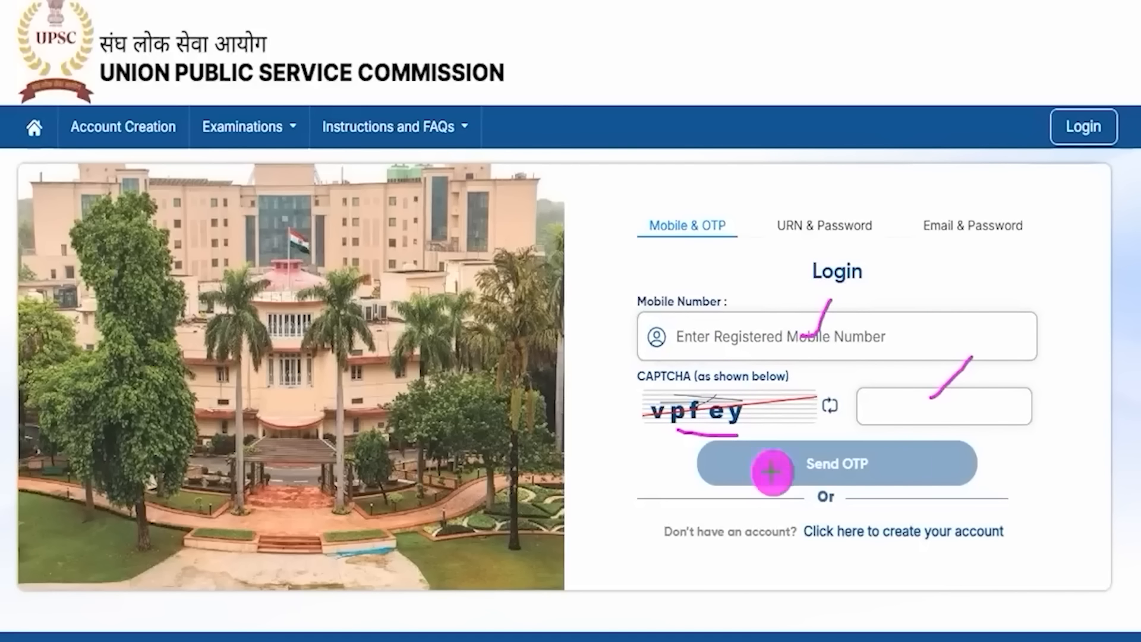
left_click_drag(880, 470, 907, 438)
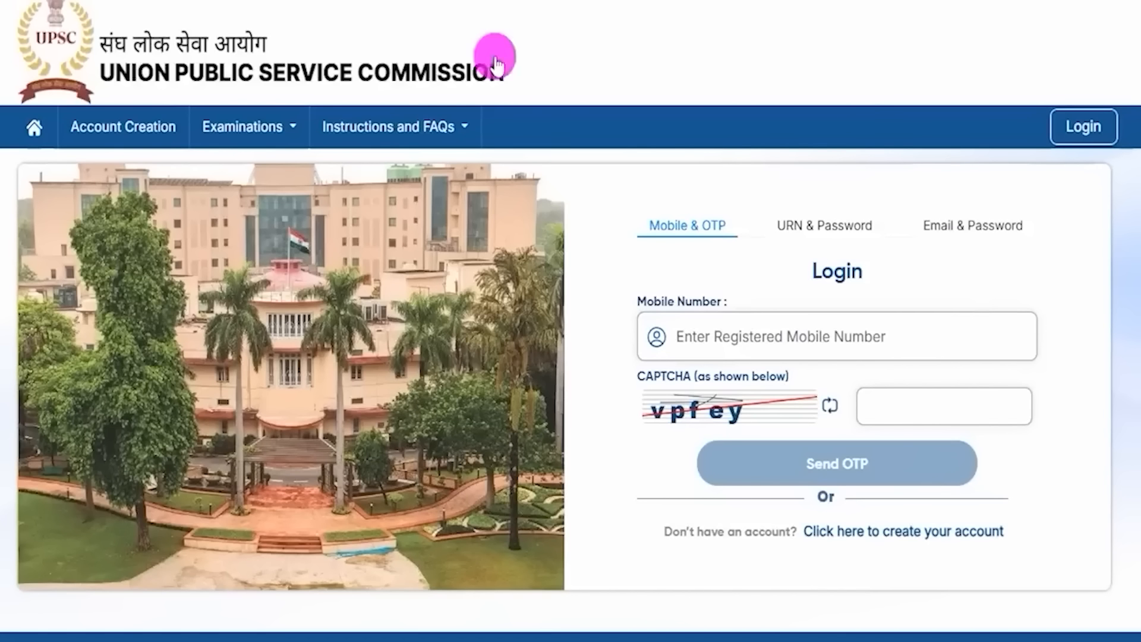
left_click(815, 229)
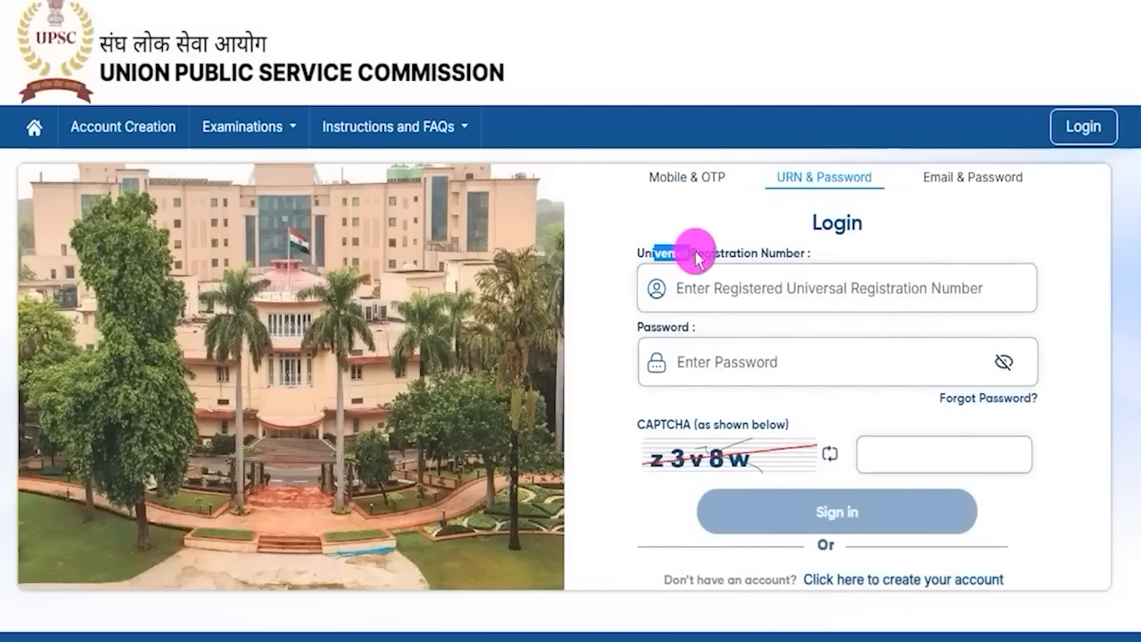
Step: Try the URN, password and CAPTCHA fields of the URN & Password form
left_click(738, 287)
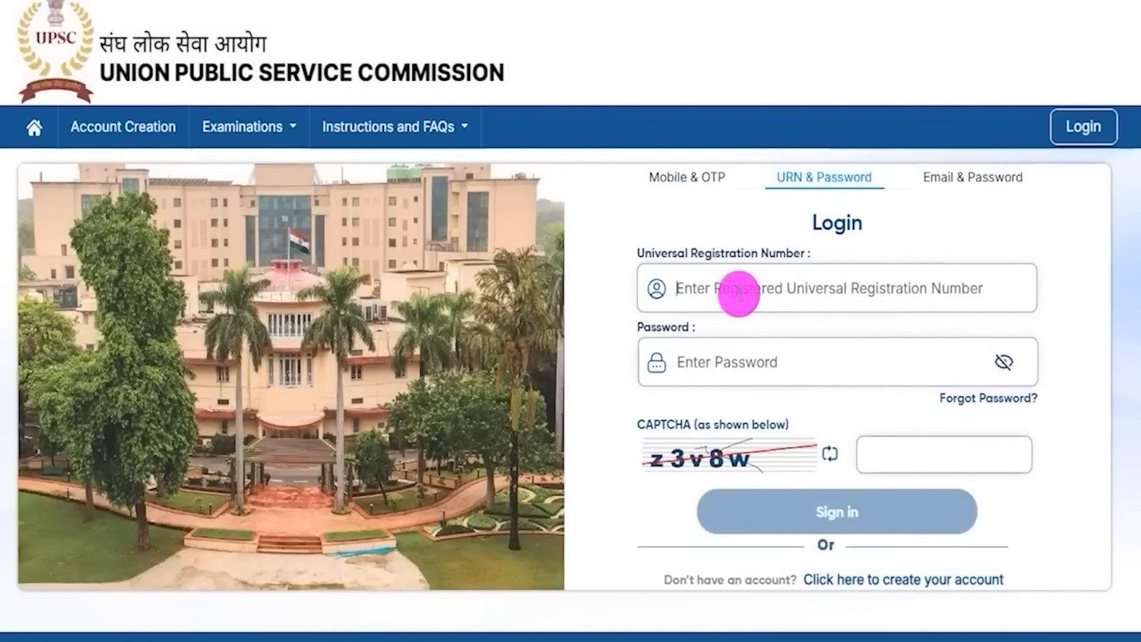
left_click(693, 363)
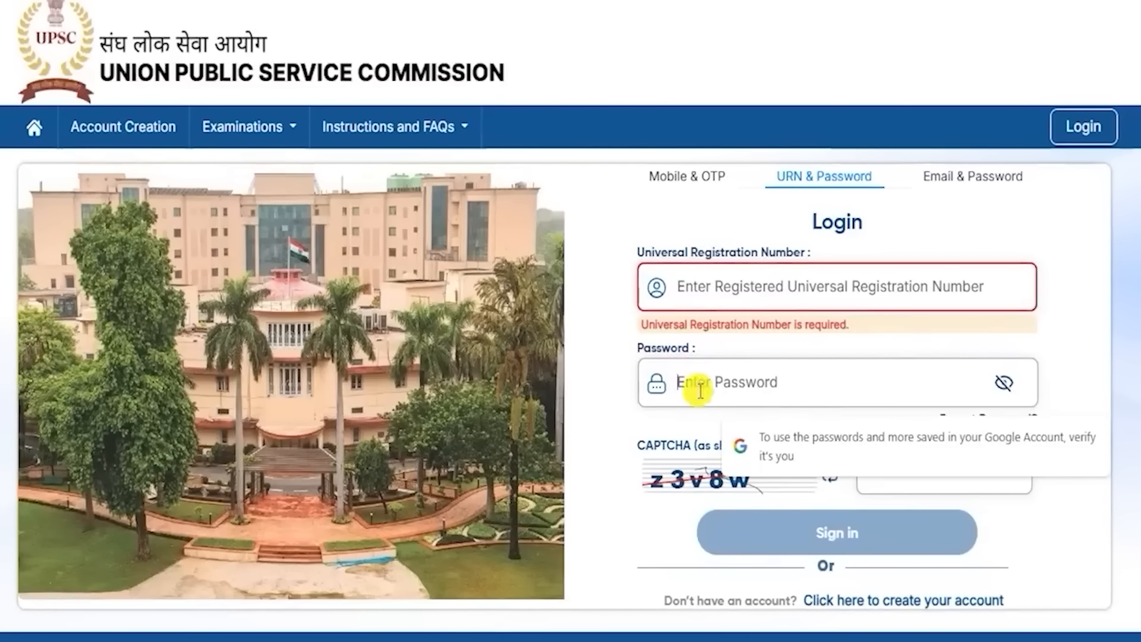
left_click(670, 446)
left_click(681, 483)
left_click(895, 481)
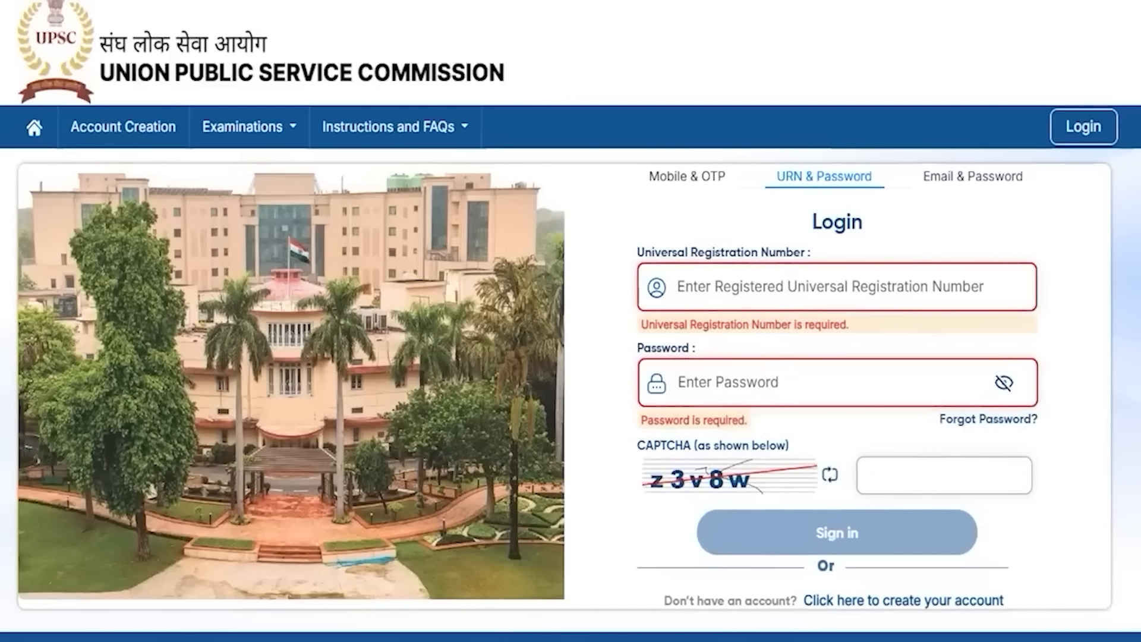
left_click_drag(874, 535, 900, 497)
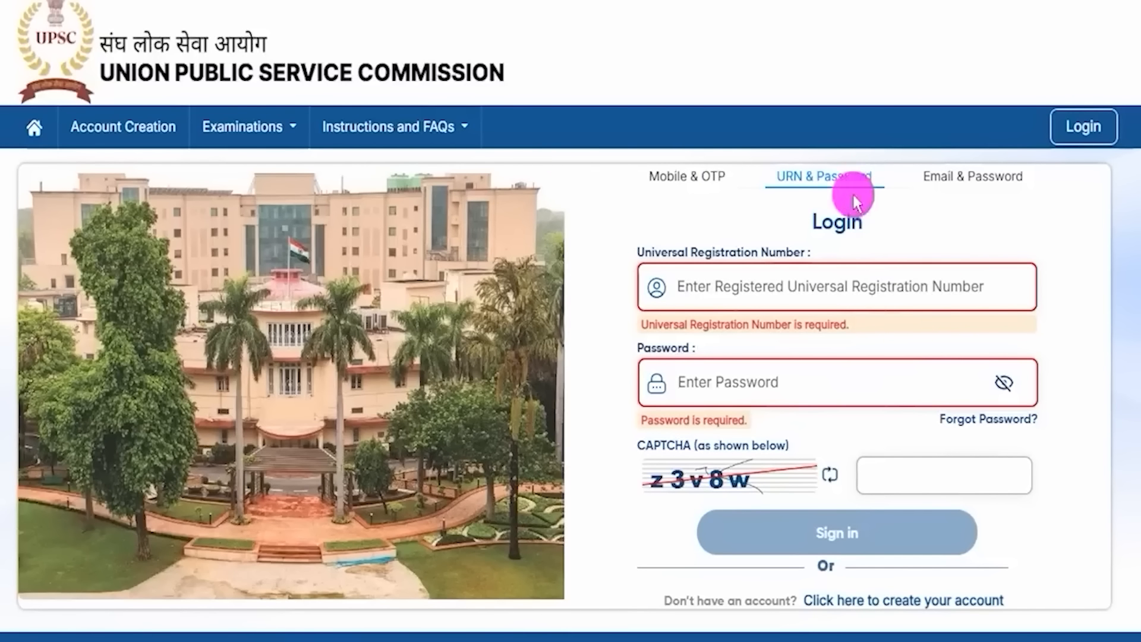
Step: Switch to Email & Password, point out its fields and sign-in button, then return home
left_click(959, 191)
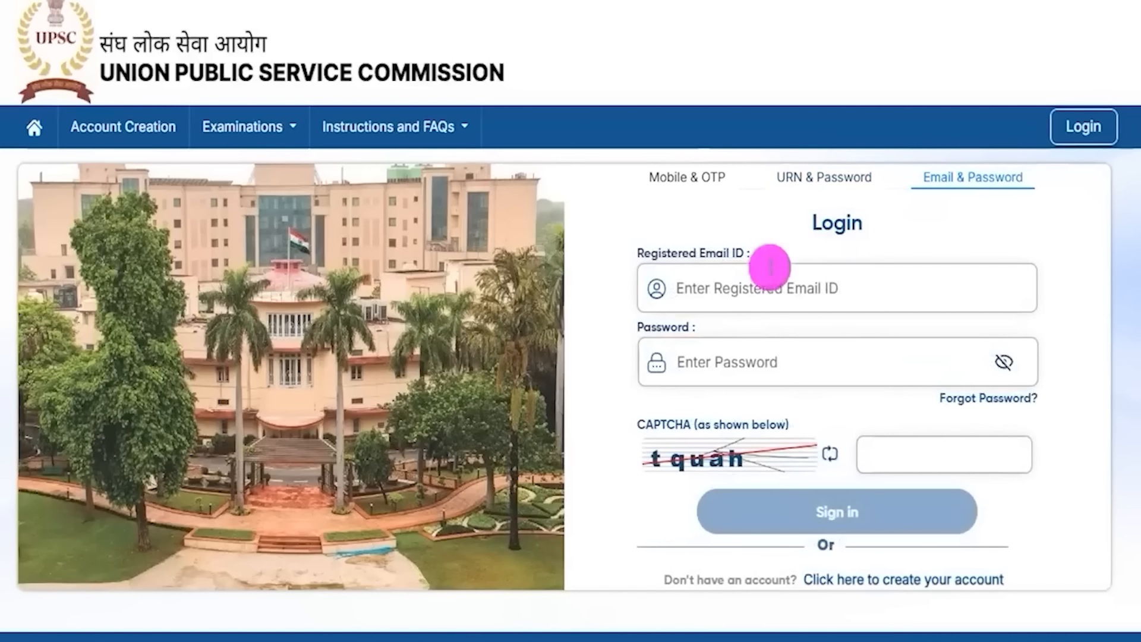
left_click_drag(783, 292, 808, 262)
left_click_drag(761, 359, 790, 319)
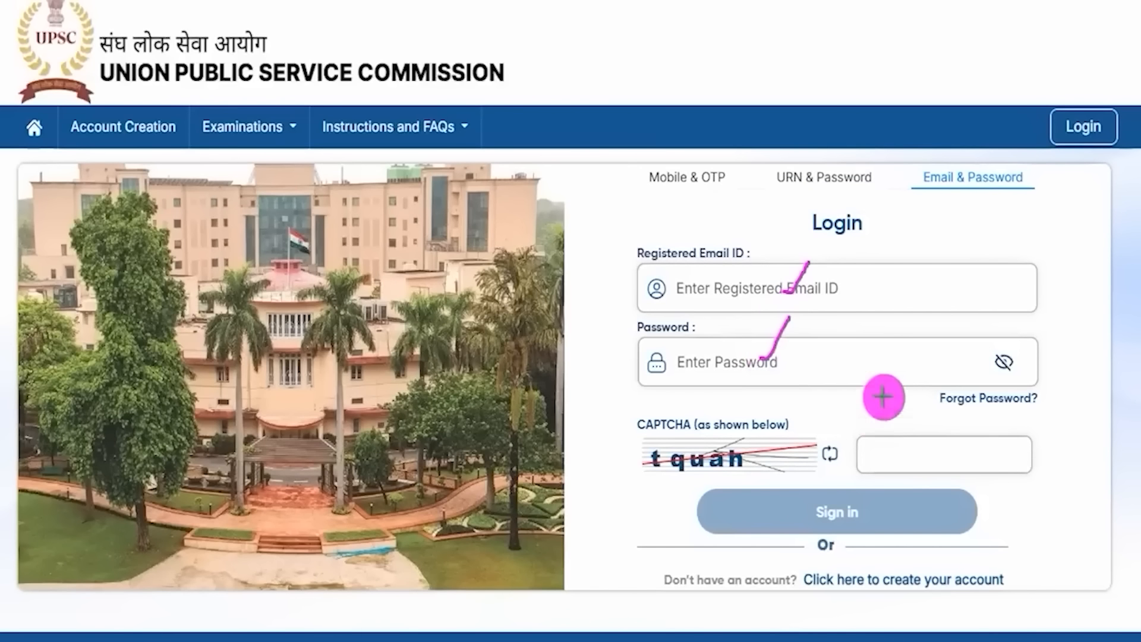
left_click_drag(769, 459, 805, 407)
left_click_drag(930, 458, 972, 409)
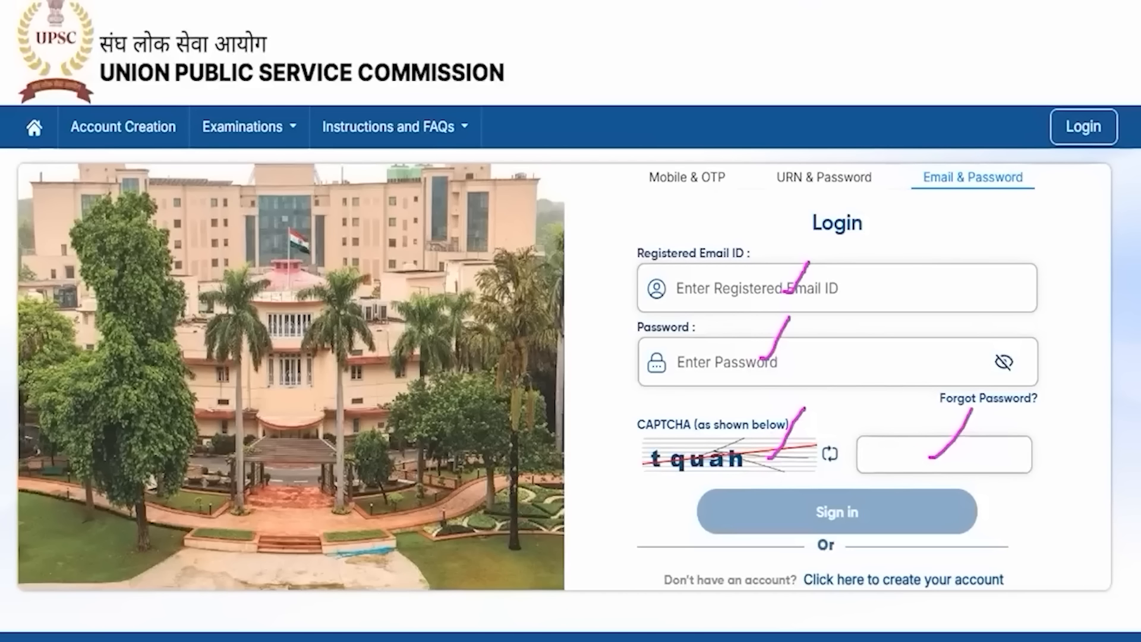
left_click_drag(1119, 373, 922, 506)
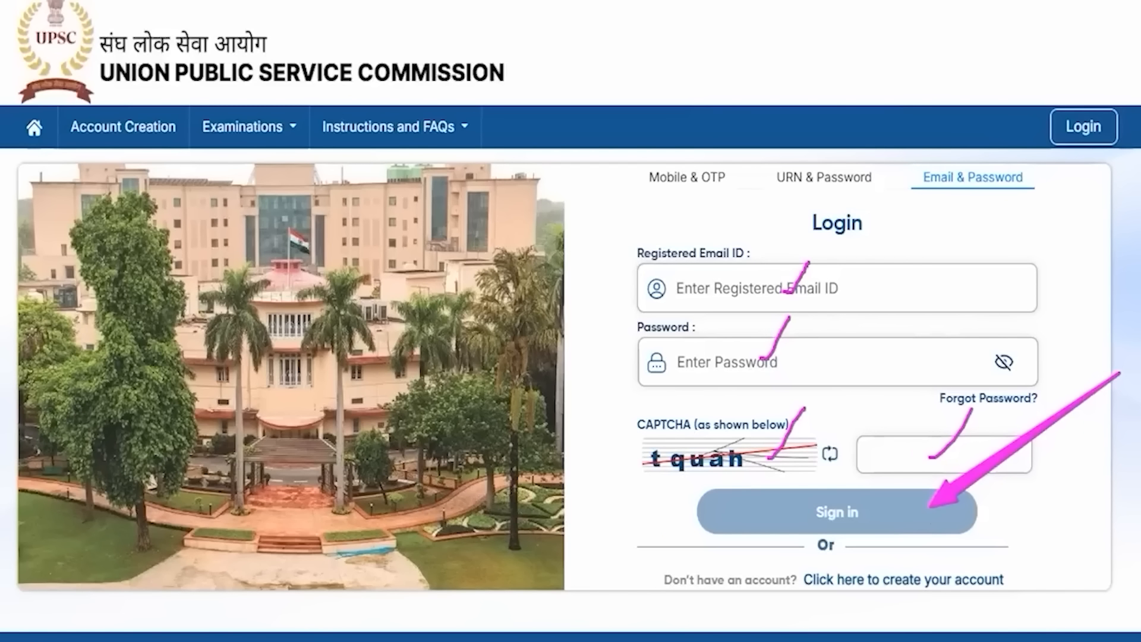
key("Escape")
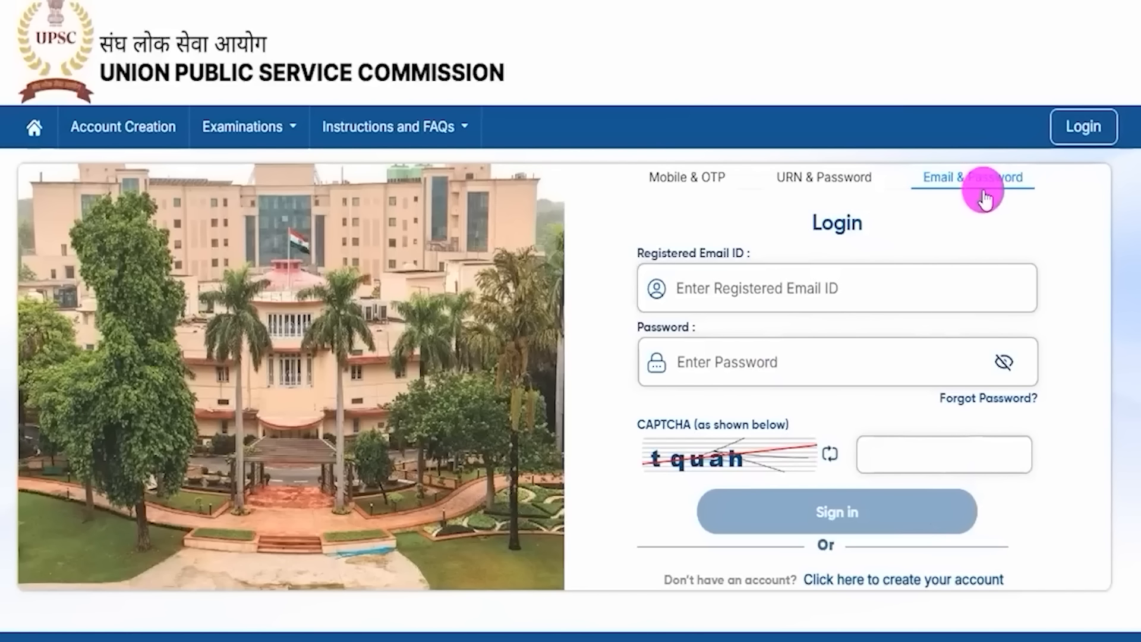
left_click(35, 130)
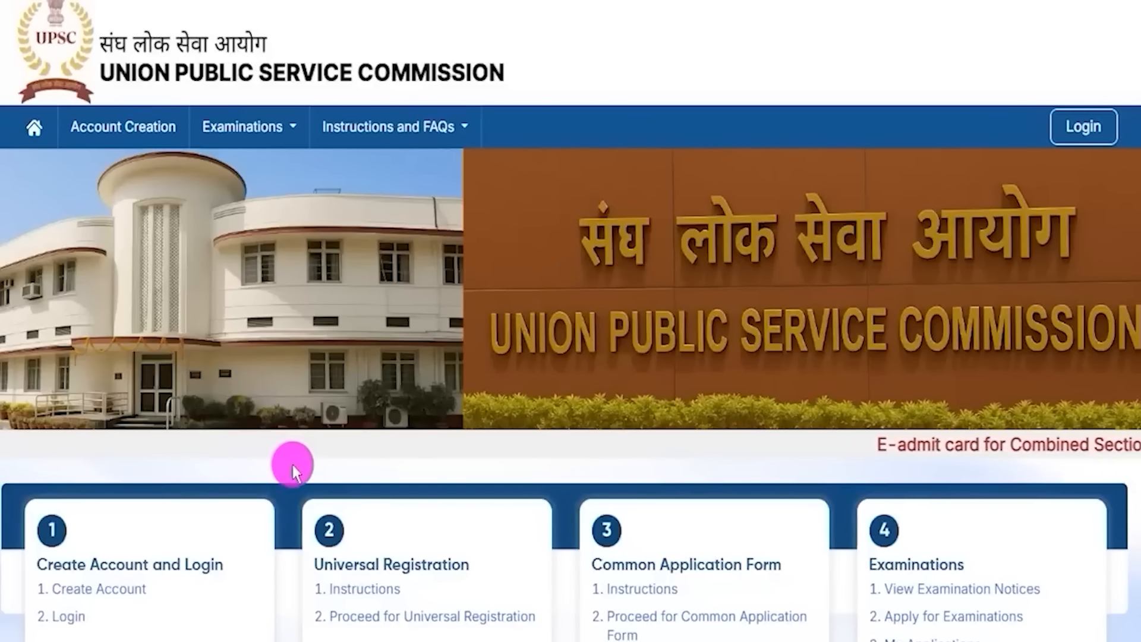
Step: Open Create Account, highlight the instructions, accept the declaration and proceed to email verification
scroll(275, 483, "down", 2)
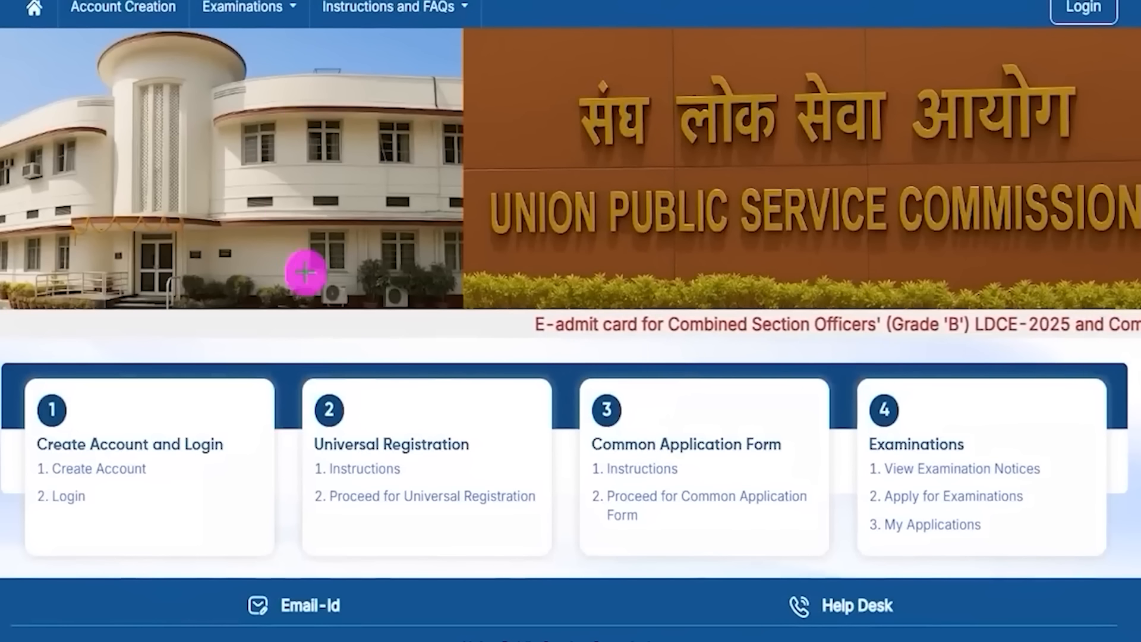
left_click_drag(6, 455, 188, 486)
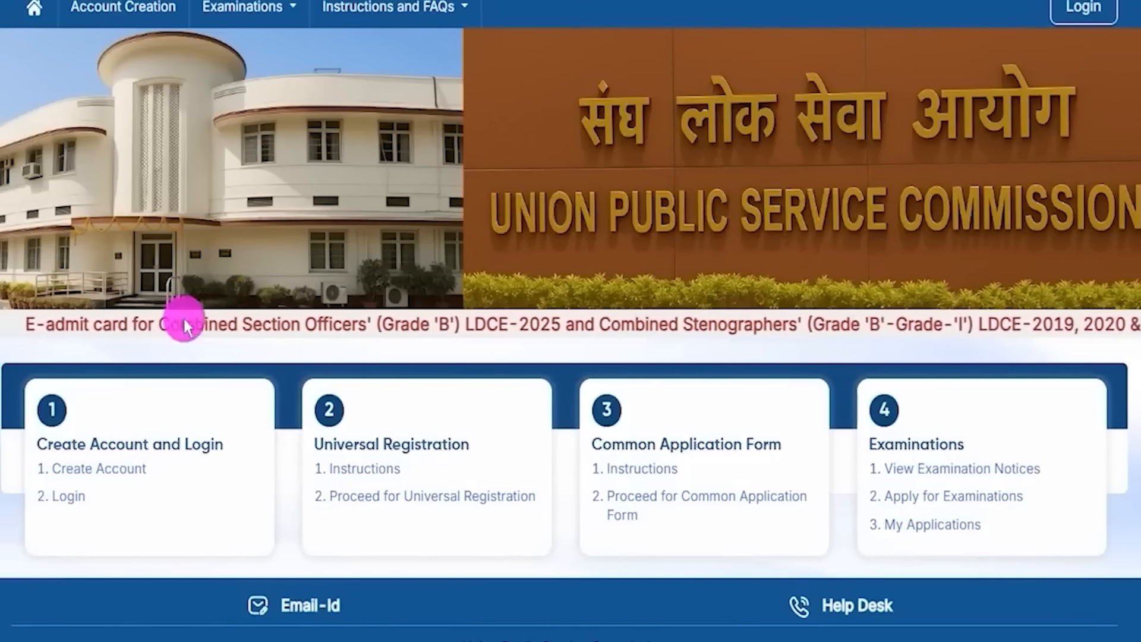
left_click(122, 473)
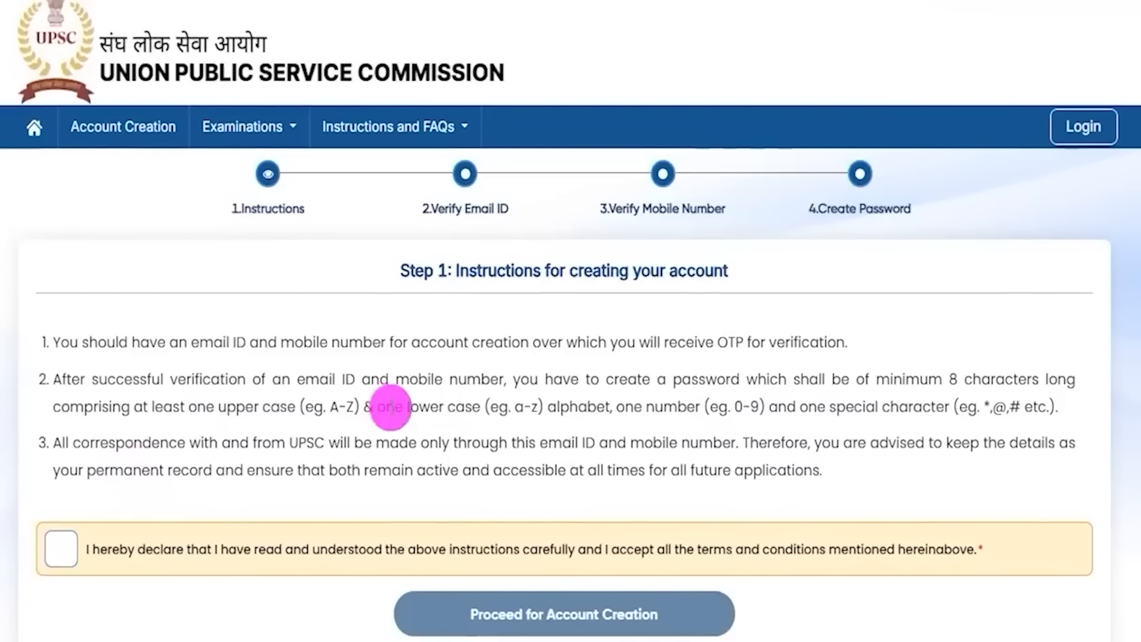
left_click_drag(132, 343, 166, 343)
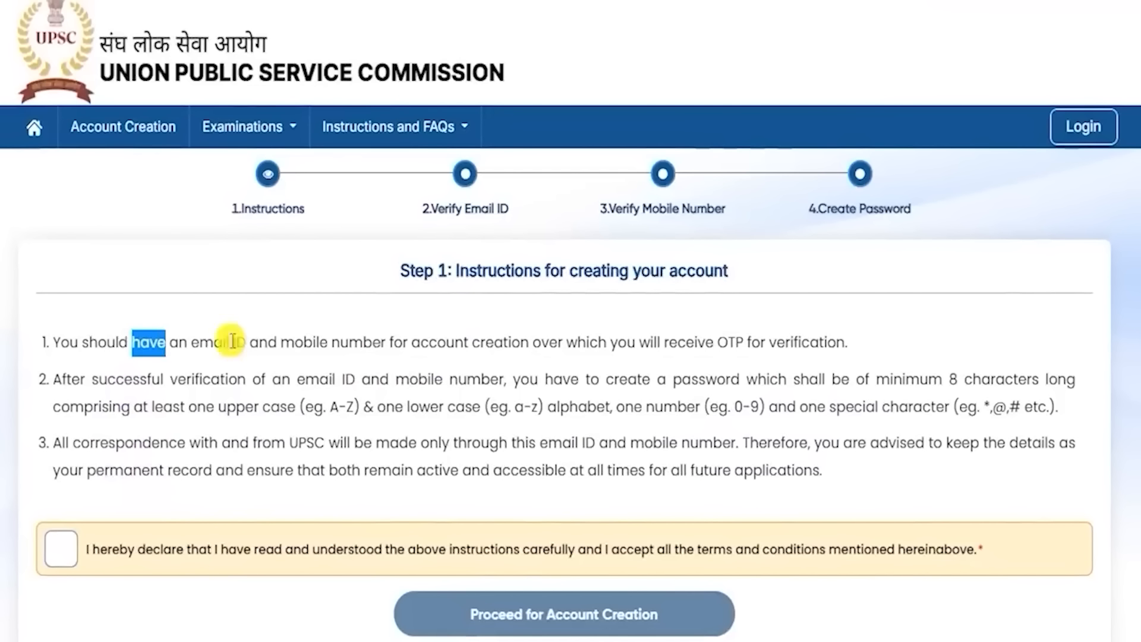
left_click_drag(279, 380, 224, 379)
left_click_drag(239, 443, 314, 442)
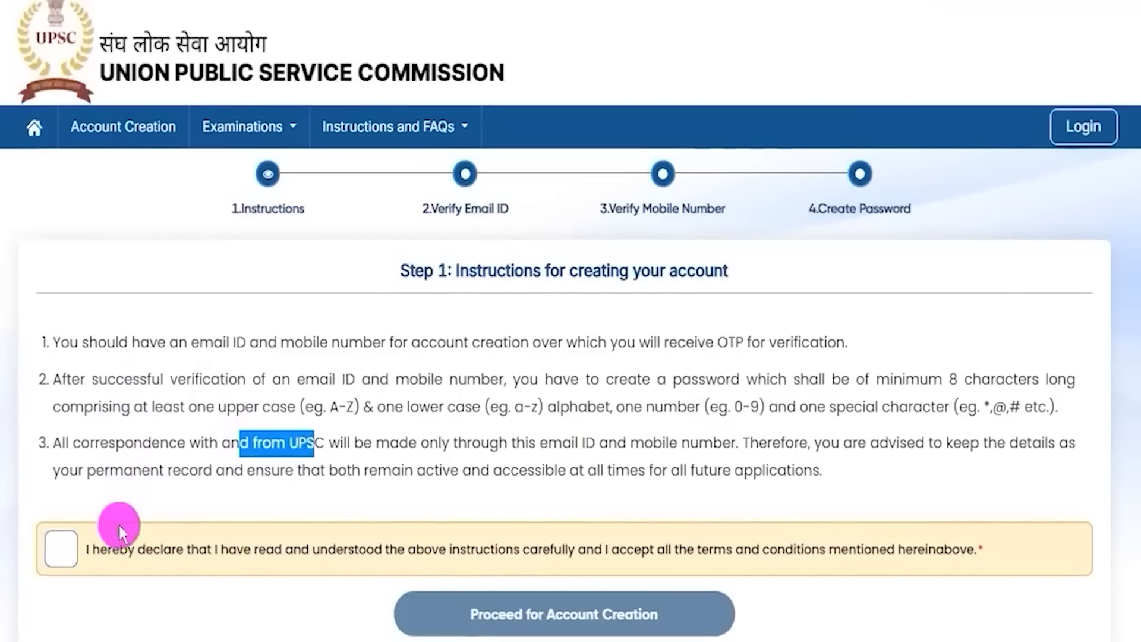
left_click(59, 549)
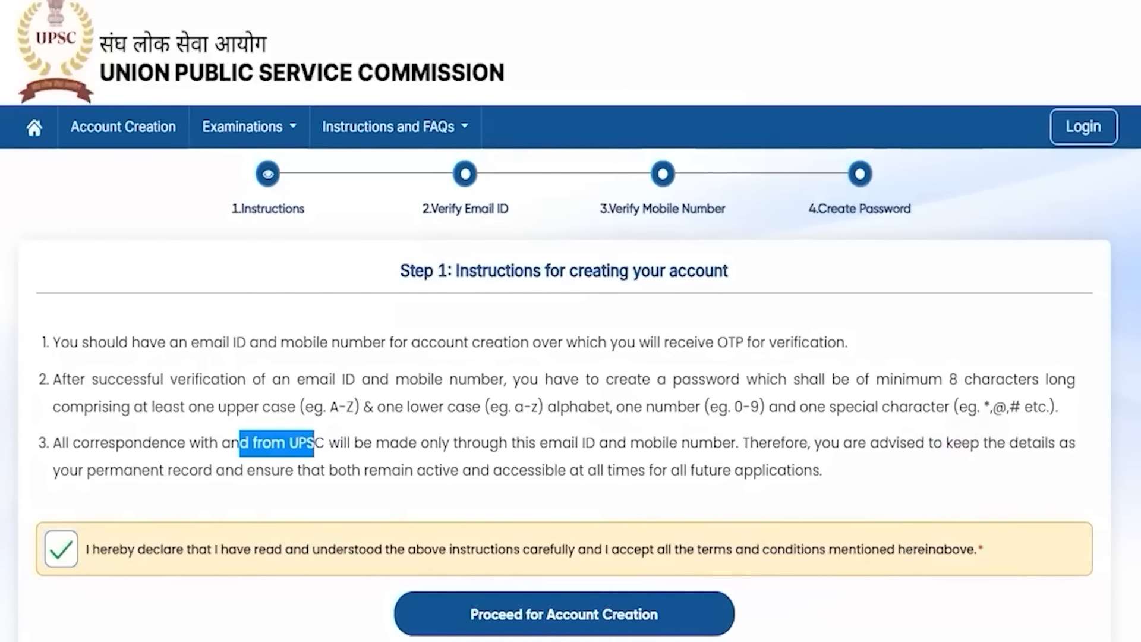
left_click(543, 614)
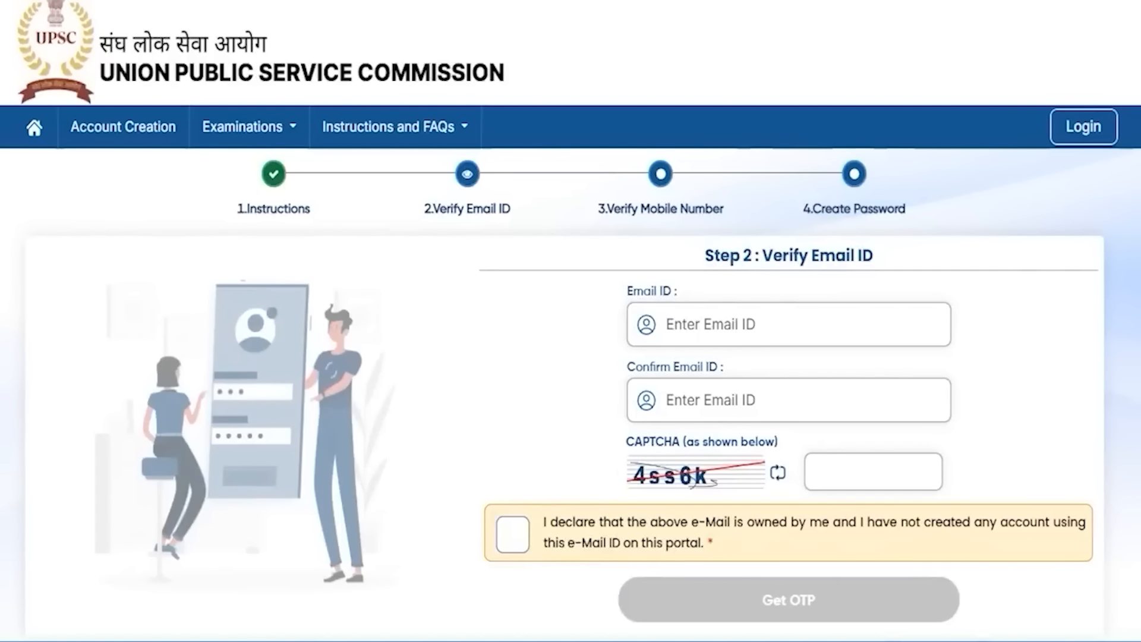
Step: Mark the Email ID, Confirm Email ID, CAPTCHA and declaration fields, and point to Get OTP
left_click_drag(800, 327, 823, 299)
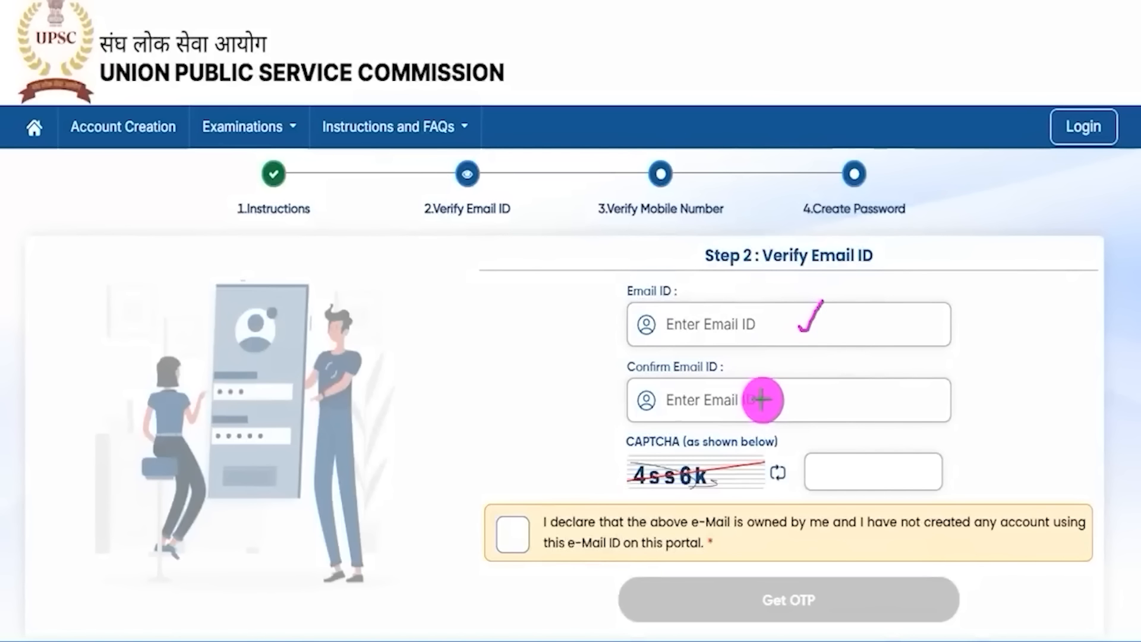
left_click_drag(766, 400, 787, 367)
left_click_drag(632, 492, 692, 489)
left_click_drag(876, 473, 907, 434)
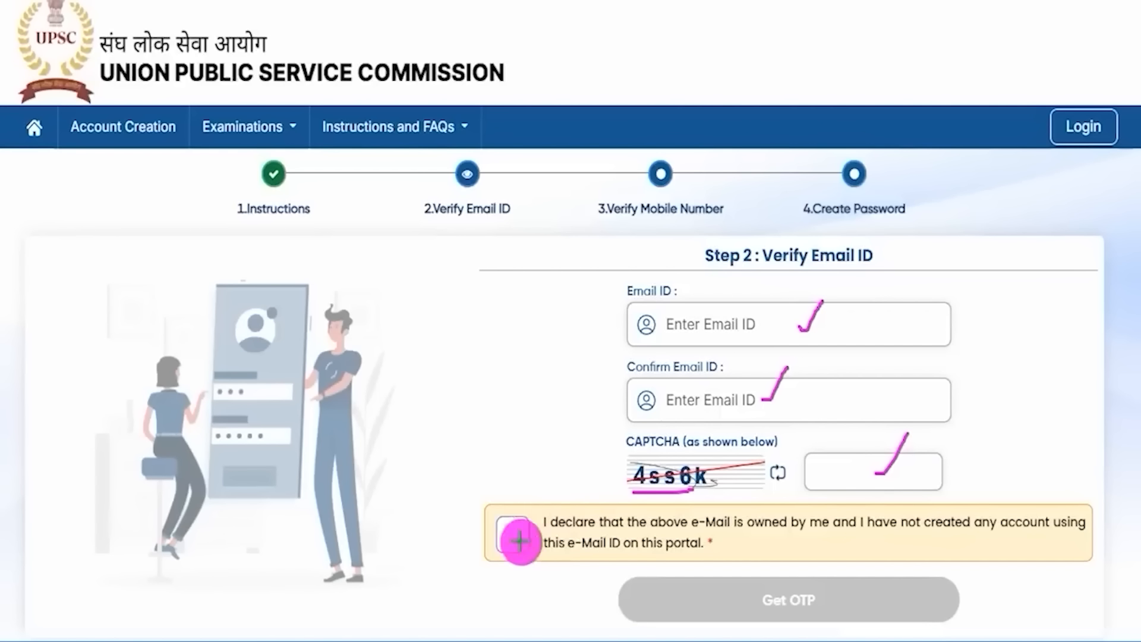
left_click_drag(512, 534, 576, 462)
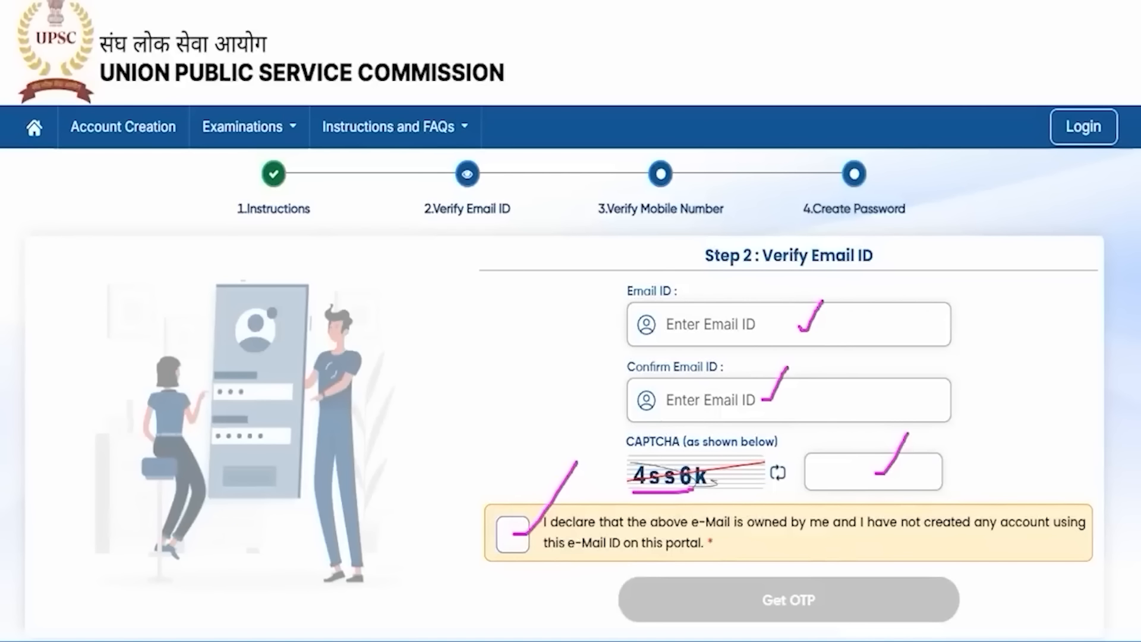
mouse_move(1081, 398)
left_mouse_down()
mouse_move(924, 590)
mouse_move(871, 597)
left_mouse_up()
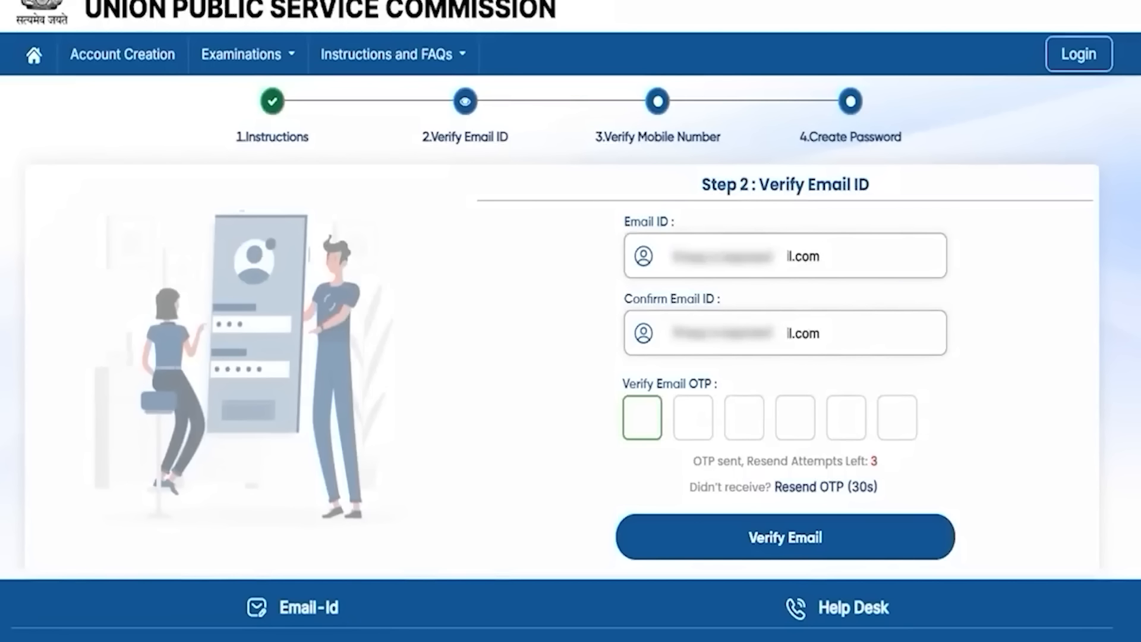
Step: Mark the email OTP boxes and submit the OTP to verify the email address
left_click_drag(642, 426, 675, 401)
left_click(709, 424)
left_click_drag(752, 420, 889, 411)
left_click(857, 416)
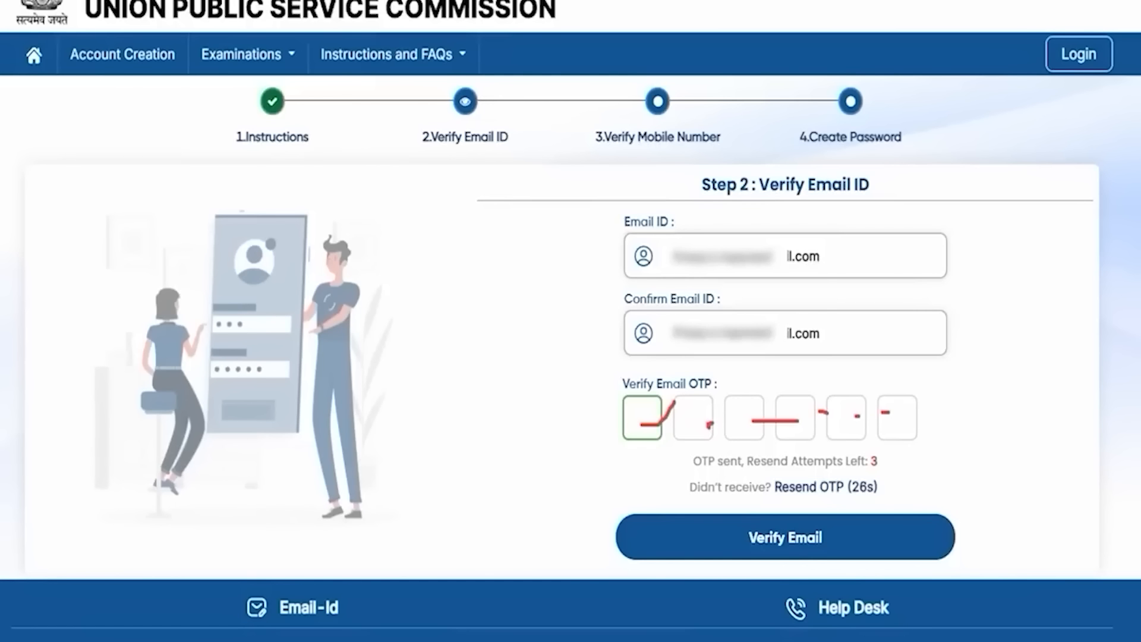
mouse_move(1087, 394)
left_mouse_down()
mouse_move(1001, 438)
mouse_move(887, 526)
left_mouse_up()
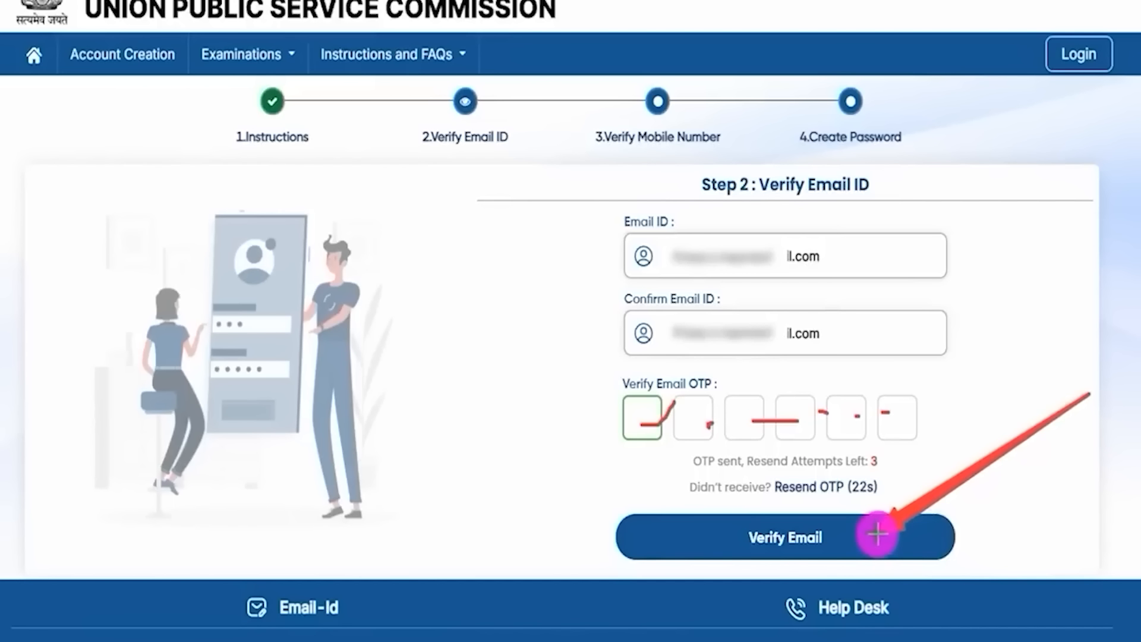
left_click(878, 534)
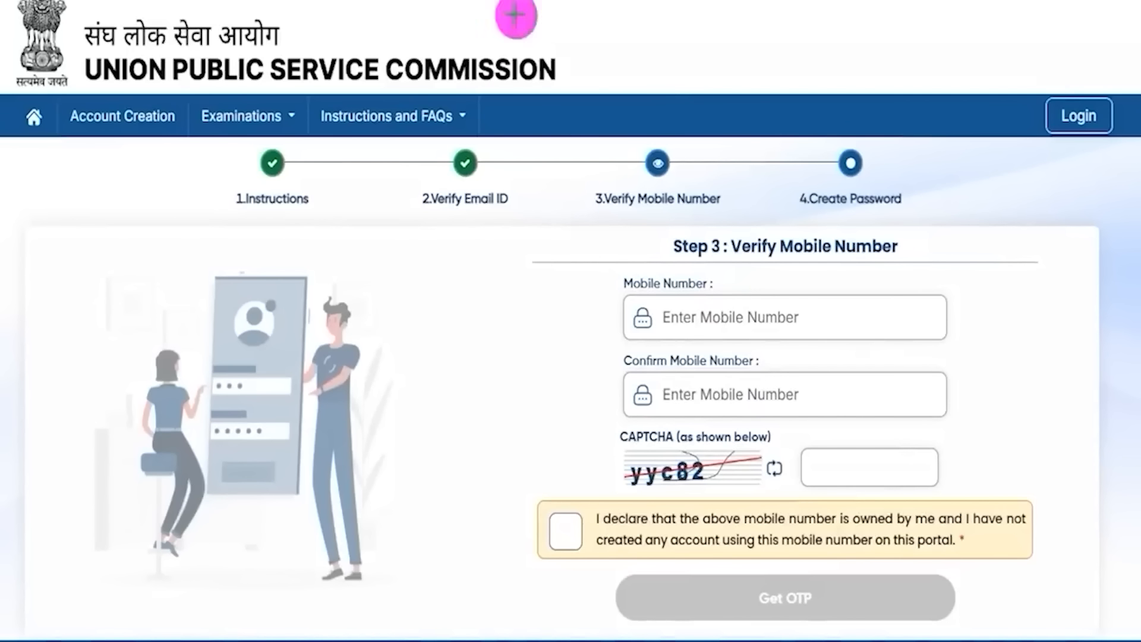
Step: Mark the mobile number and CAPTCHA fields, accept the ownership declaration, and point to Get OTP
left_click_drag(793, 321, 829, 289)
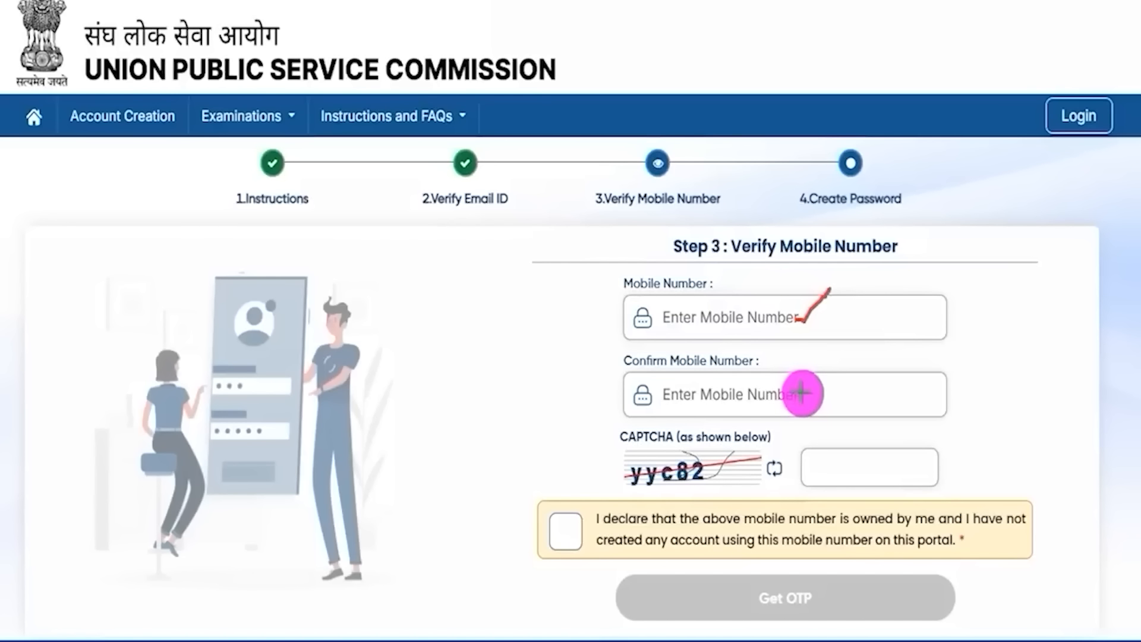
left_click_drag(802, 393, 823, 373)
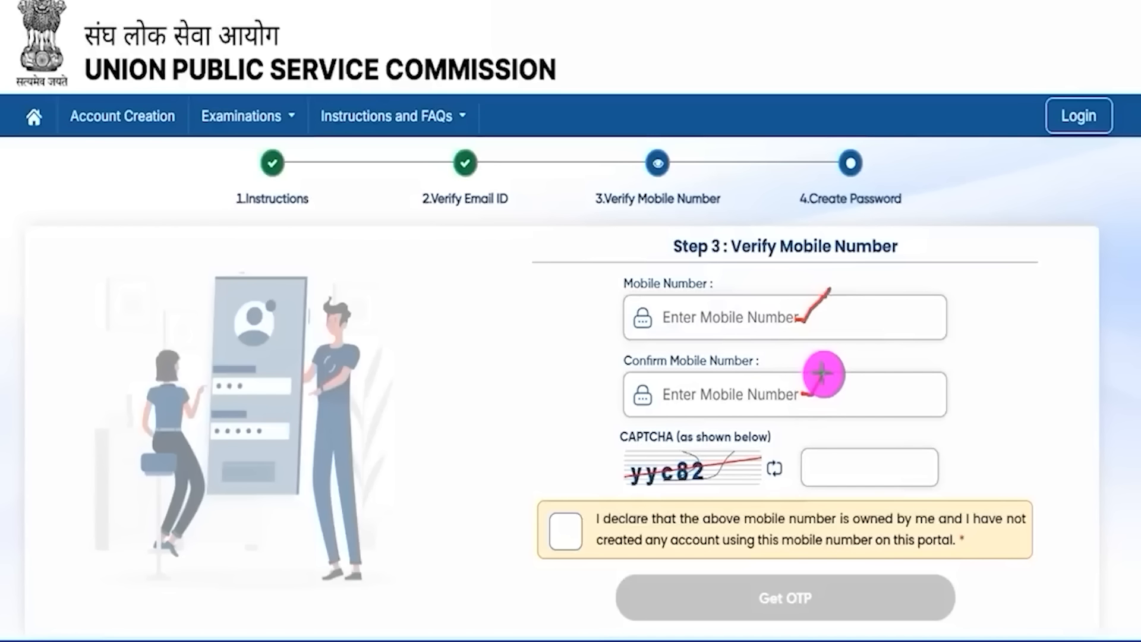
left_click_drag(684, 485, 710, 486)
left_click_drag(860, 468, 885, 438)
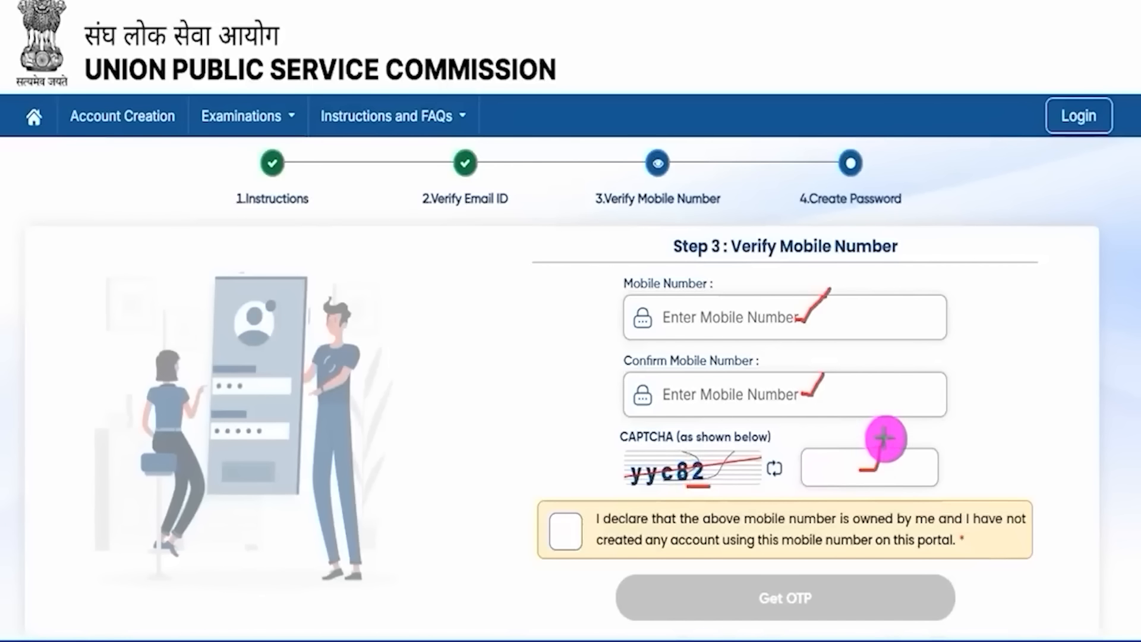
left_click(563, 530)
key("ctrl+a")
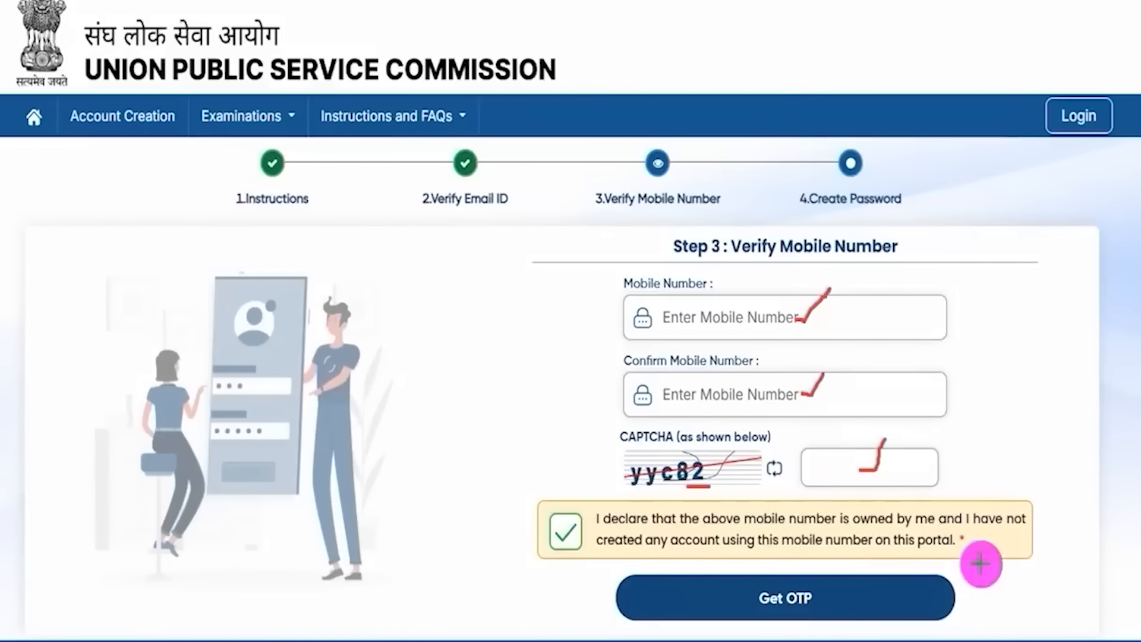
left_click_drag(1105, 551, 921, 586)
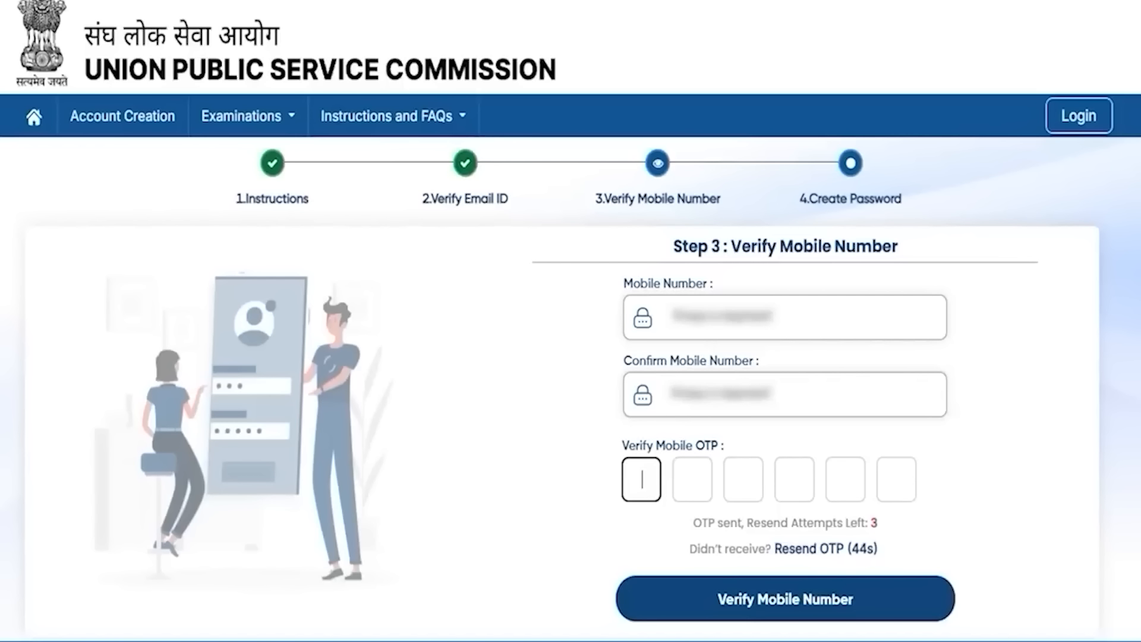
Step: Mark the mobile OTP boxes and point to where the OTP is submitted
left_click(643, 496)
left_click_drag(643, 479, 659, 478)
left_click_drag(699, 489, 817, 488)
left_click_drag(846, 492, 916, 495)
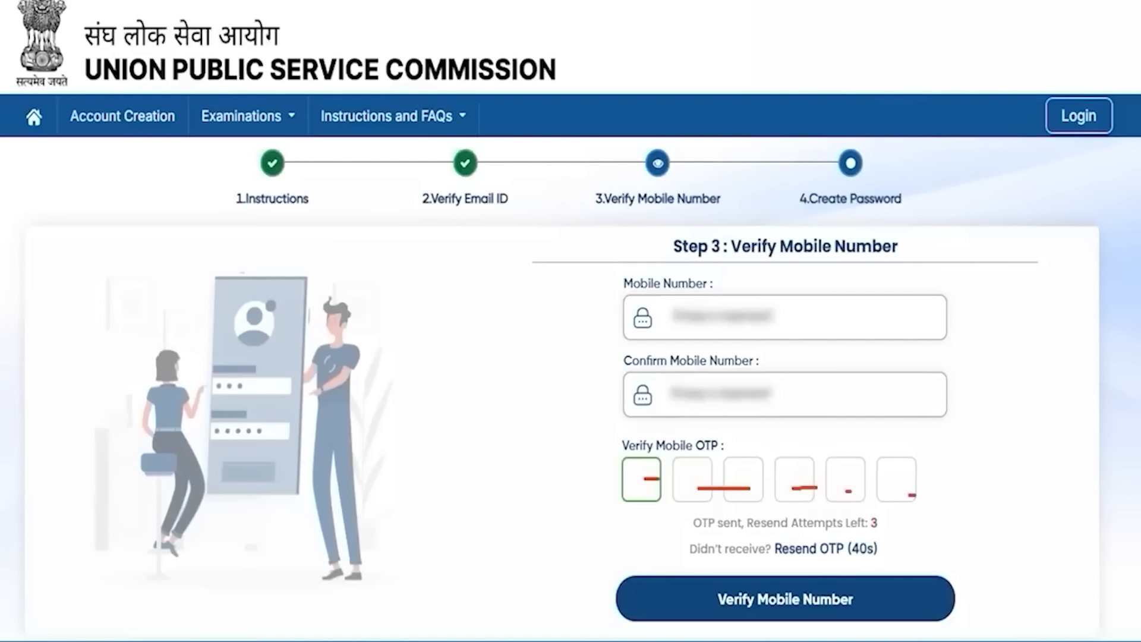
left_click_drag(1124, 452, 879, 602)
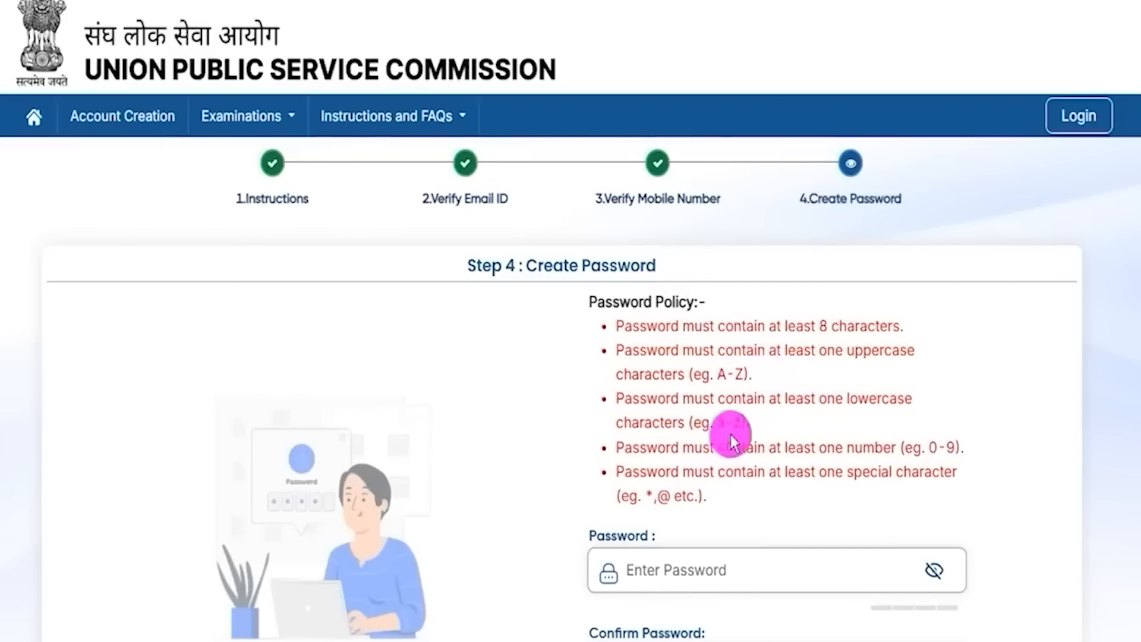
Step: Highlight the five password policy rules
left_click_drag(625, 325, 847, 325)
left_click_drag(624, 351, 696, 488)
scroll(752, 467, "down", 2)
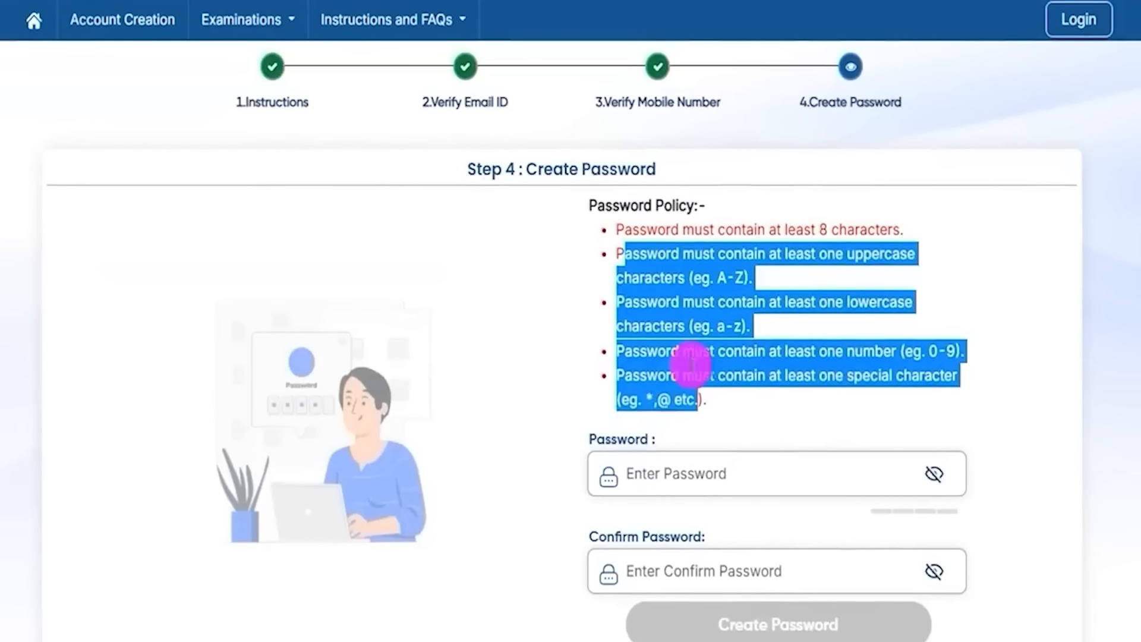
Step: Enter a policy-compliant password, reveal it with the eye icon, and start the confirmation entry
left_click(699, 473)
type("•")
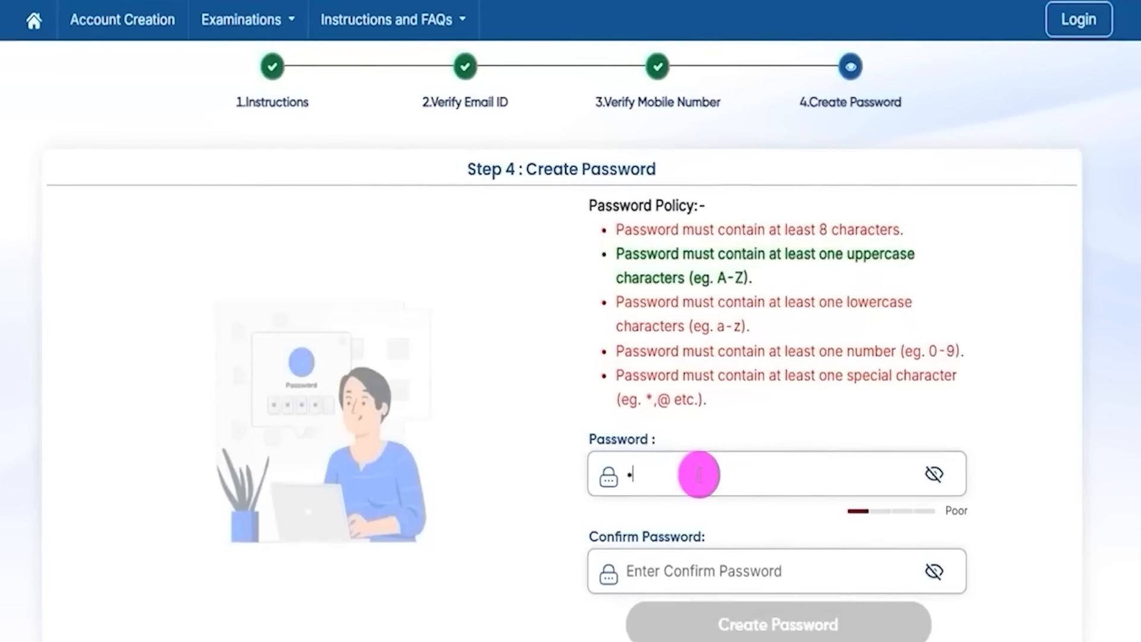
left_click(933, 473)
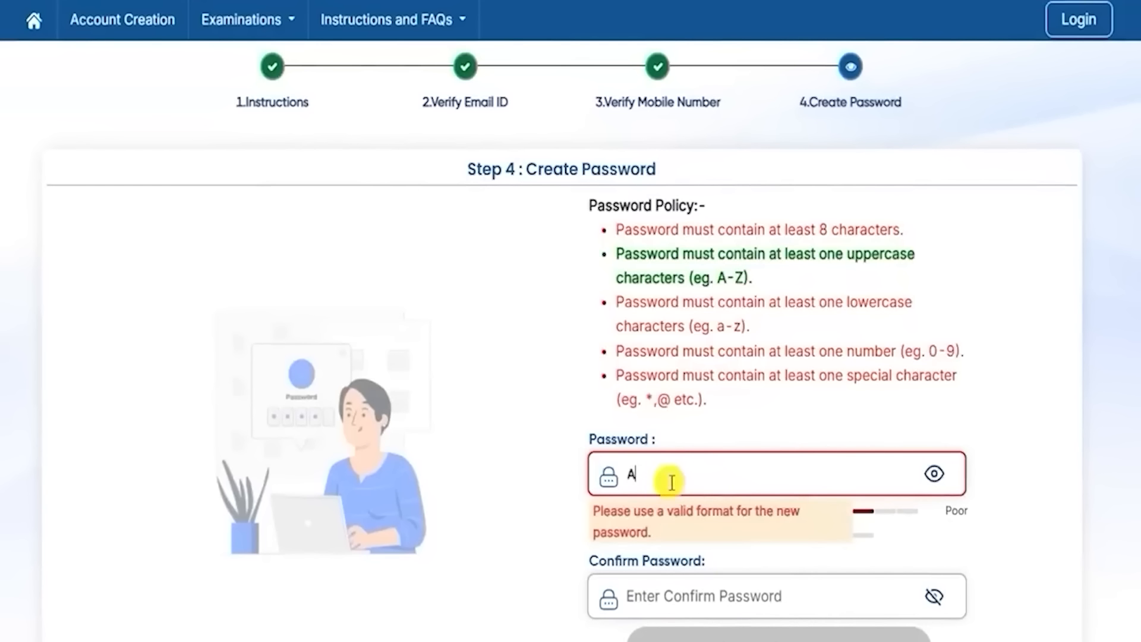
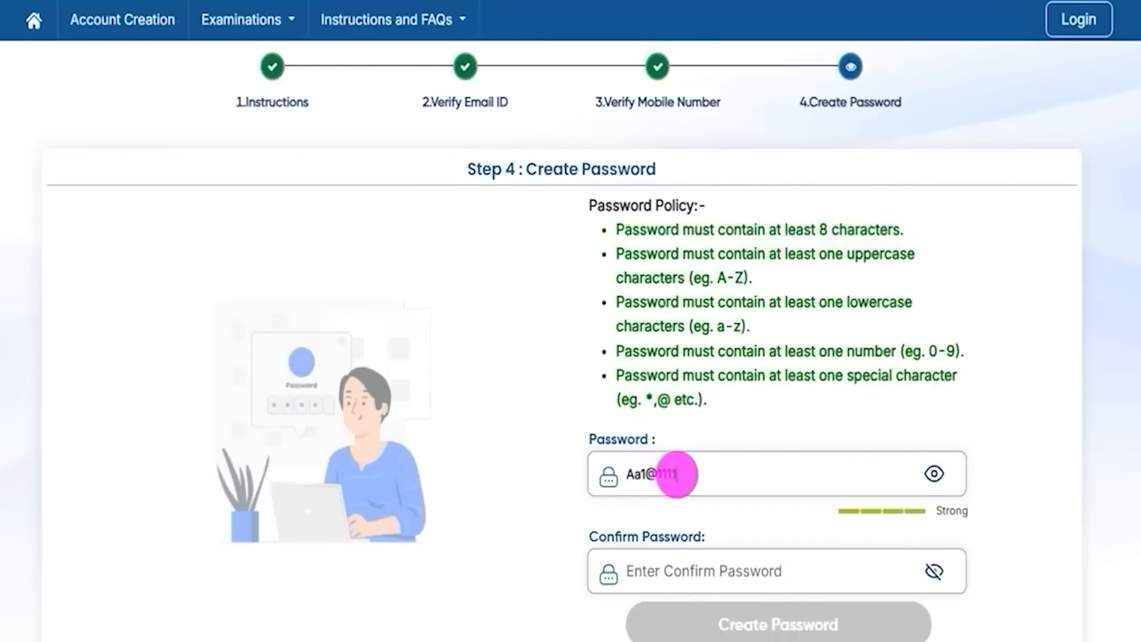
left_click_drag(687, 472, 652, 474)
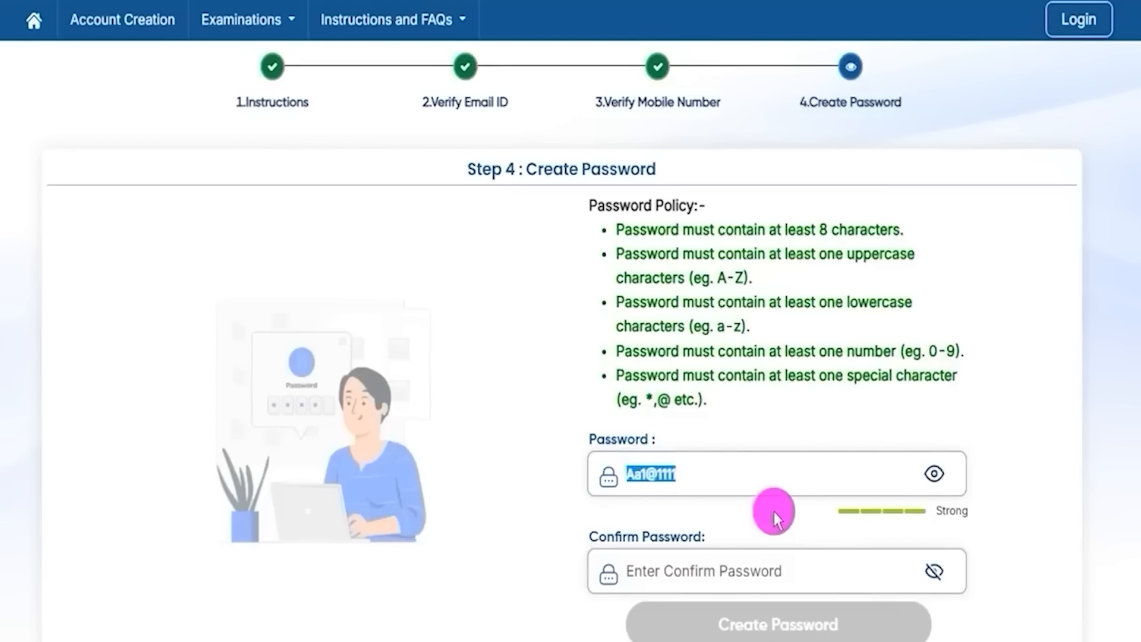
left_click_drag(597, 536, 667, 534)
left_click(667, 570)
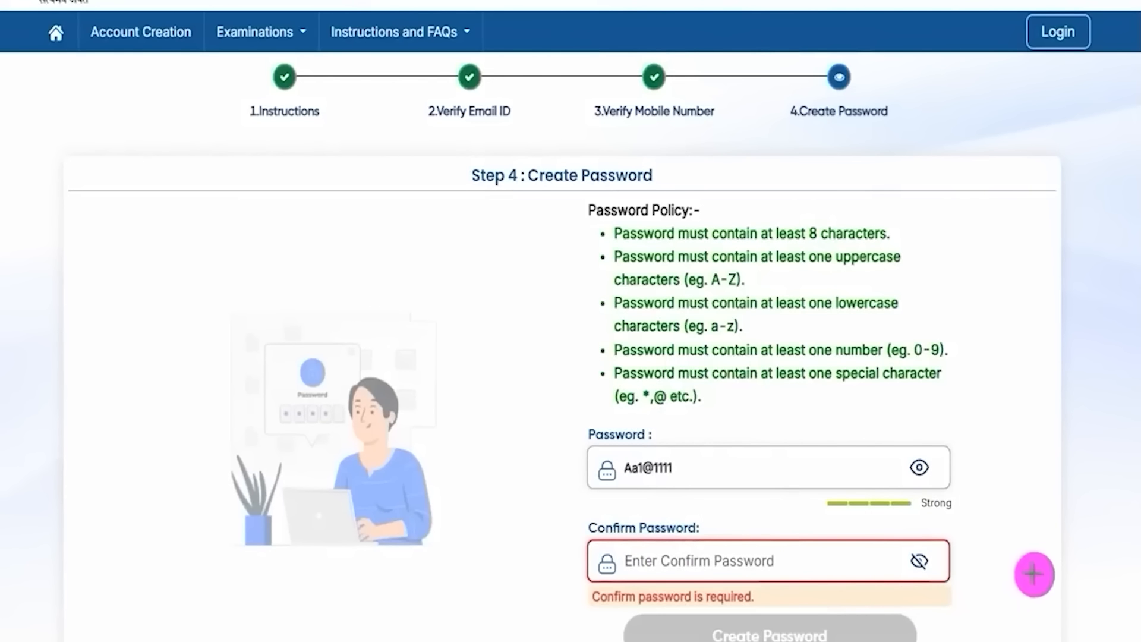
left_click_drag(1060, 541, 943, 611)
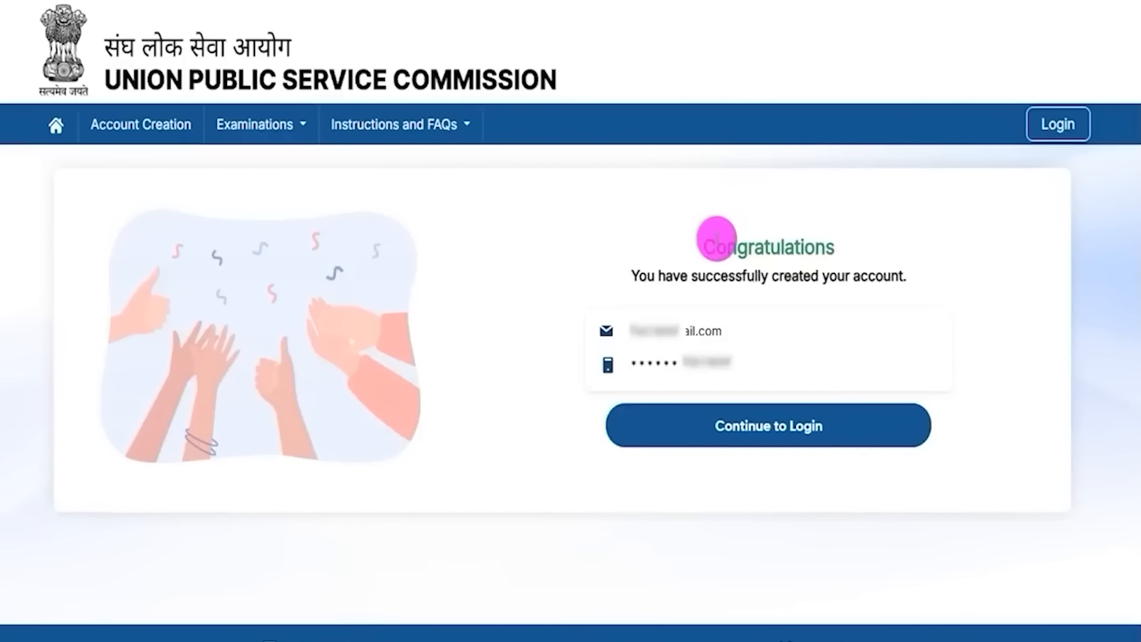
Step: Highlight the Congratulations account-created message and continue to the login page
left_click_drag(716, 240, 788, 242)
left_click_drag(666, 275, 831, 276)
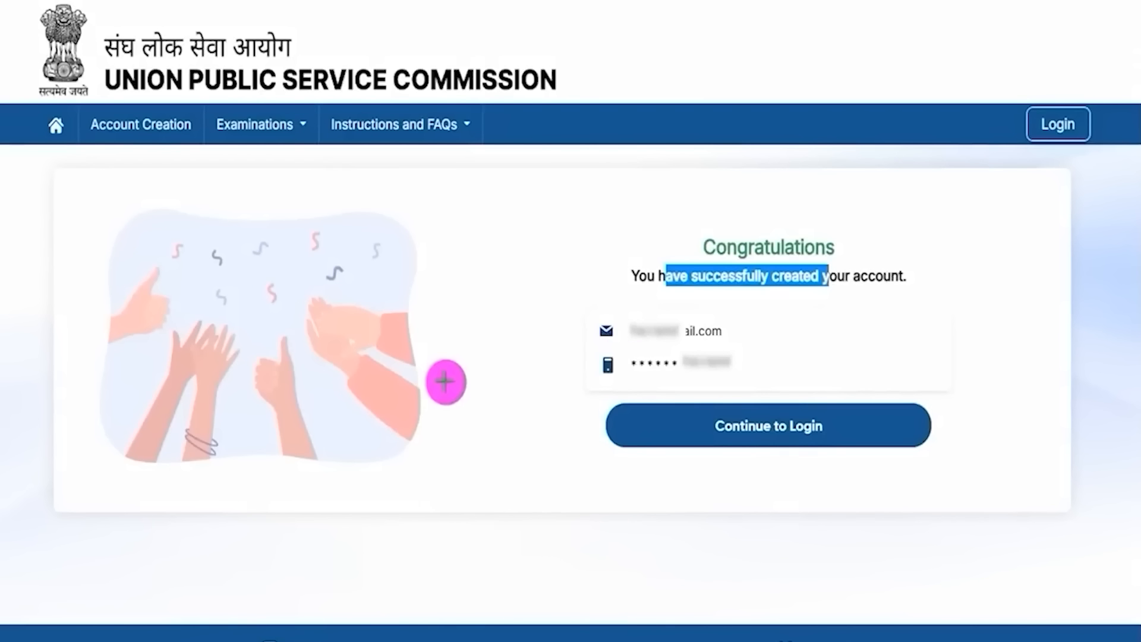
left_click(680, 420)
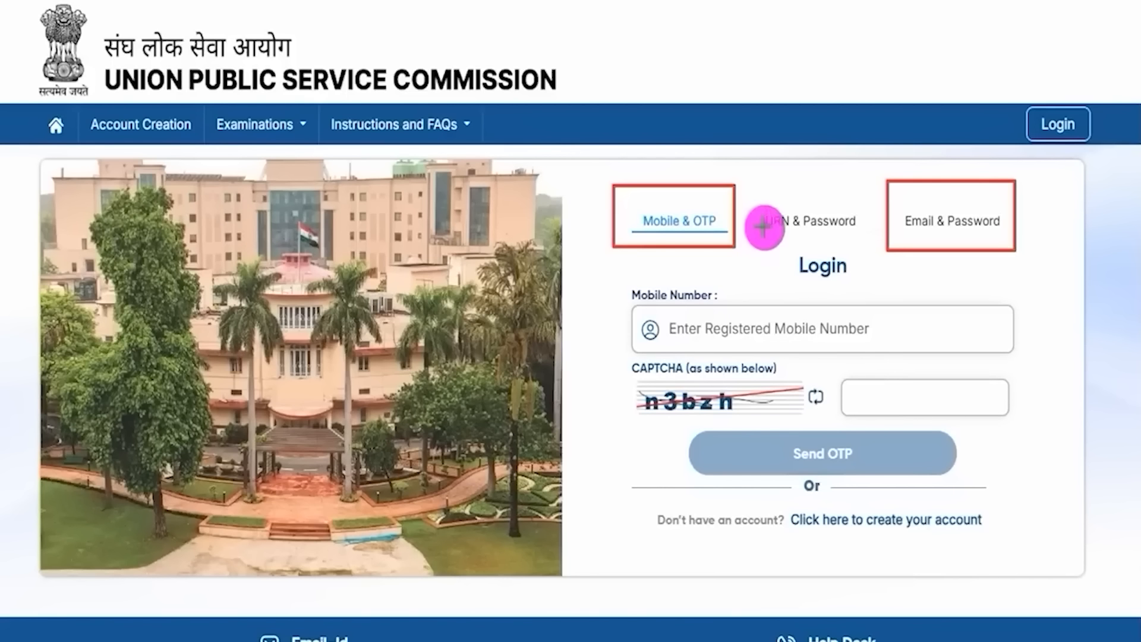
Step: Mark the URN & Password and Mobile & OTP login options, then clear the marks
left_click_drag(752, 189, 861, 239)
left_click_drag(715, 205, 743, 162)
left_click_drag(985, 205, 1024, 175)
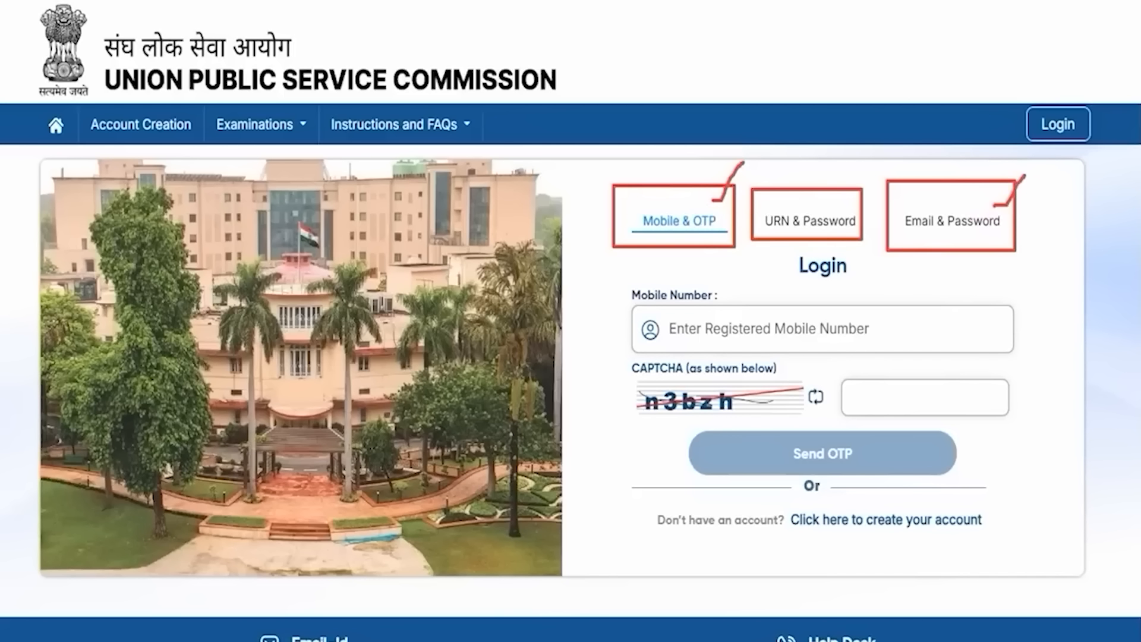
key("Escape")
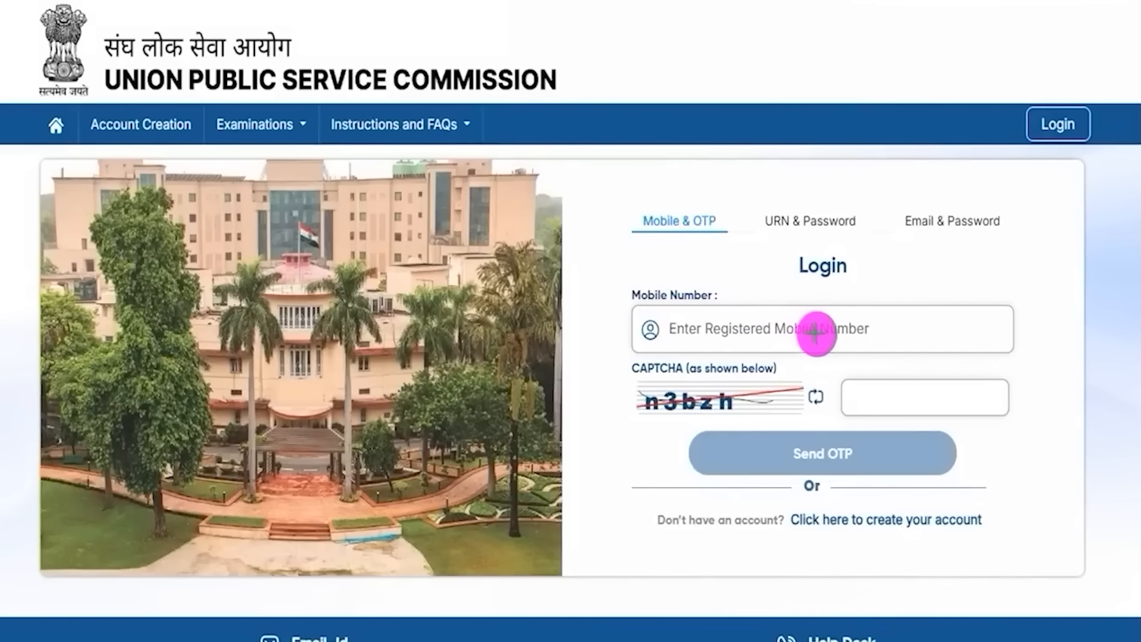
Step: Point out the mobile number, CAPTCHA and Send OTP, then switch to Email & Password
left_click_drag(818, 333, 863, 295)
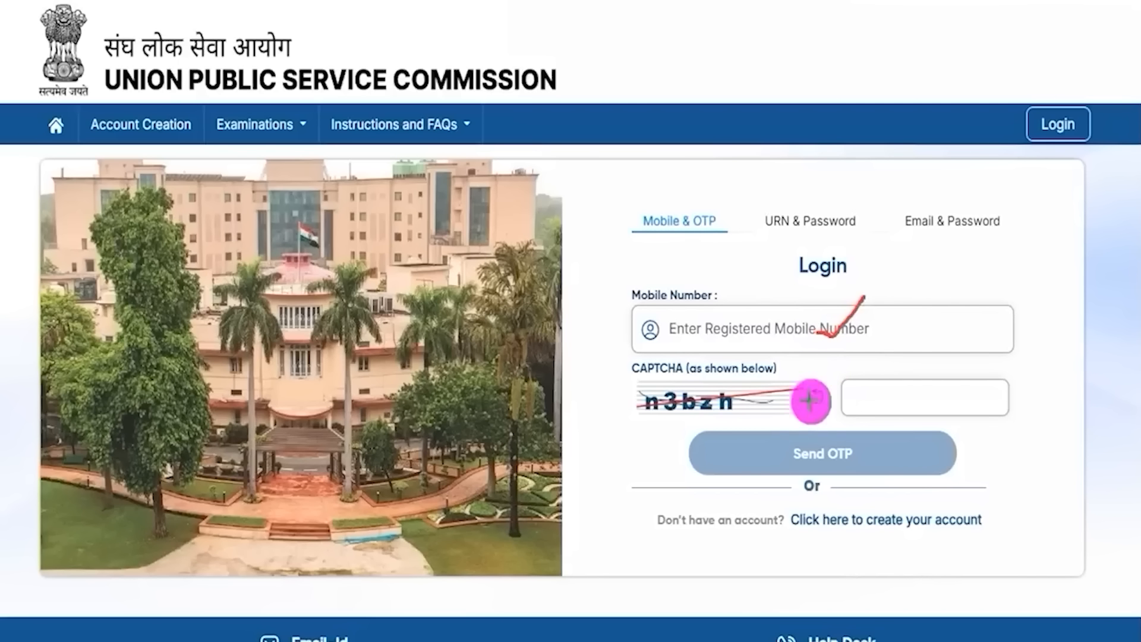
left_click_drag(680, 420, 754, 417)
left_click_drag(958, 400, 993, 348)
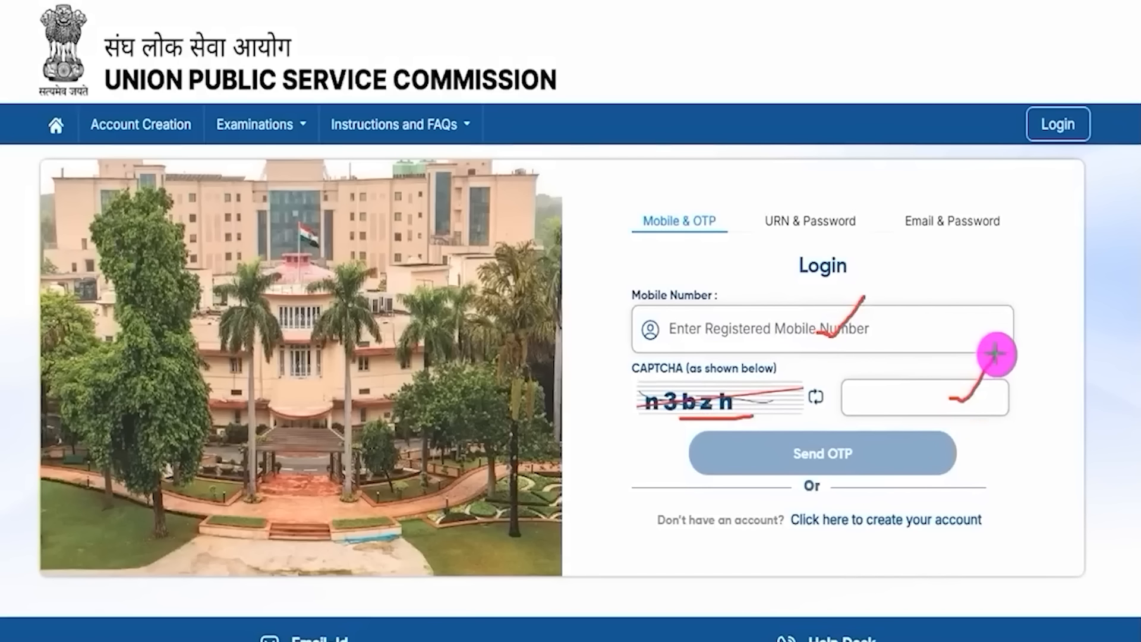
left_click_drag(1090, 415, 901, 451)
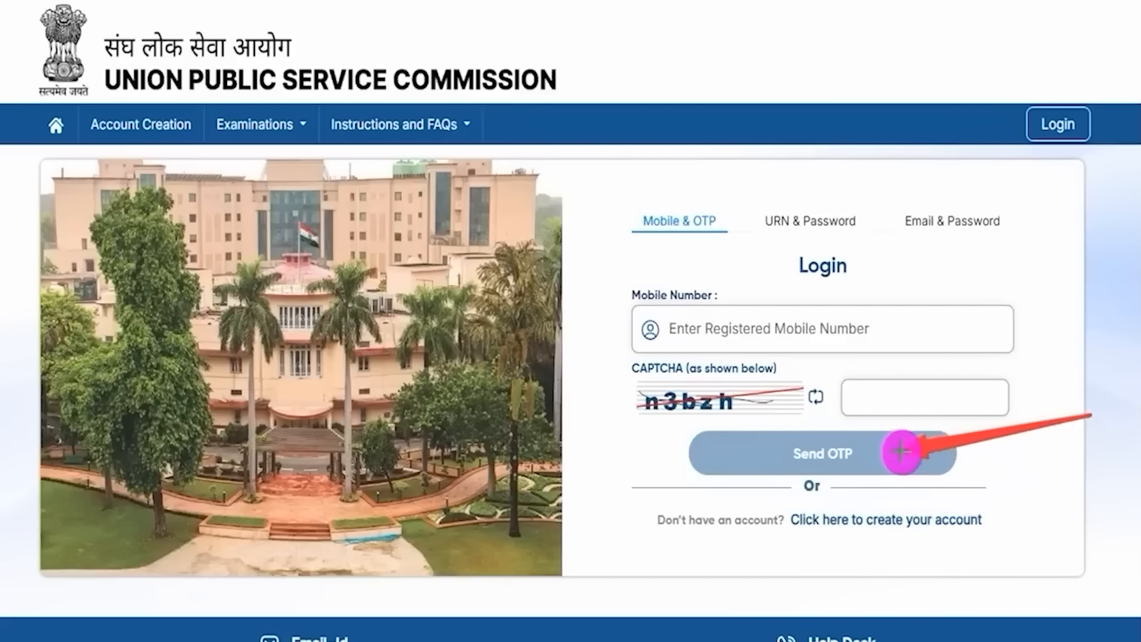
left_click(952, 220)
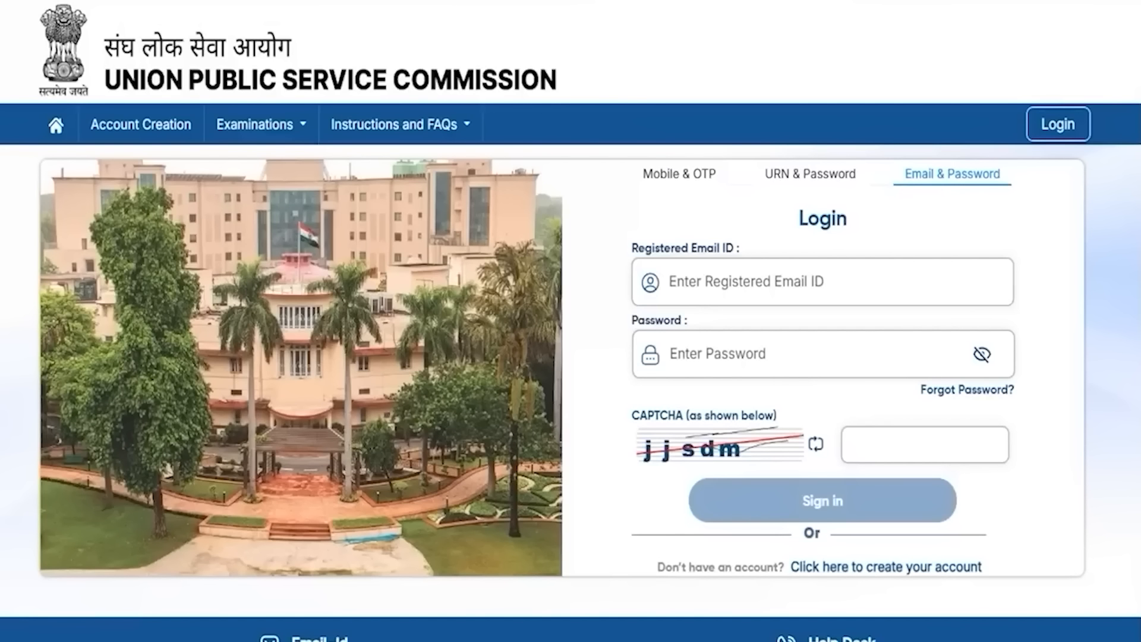
Step: Mark the registered email, password and CAPTCHA fields of the Email & Password sign-in form
left_click_drag(831, 288, 869, 264)
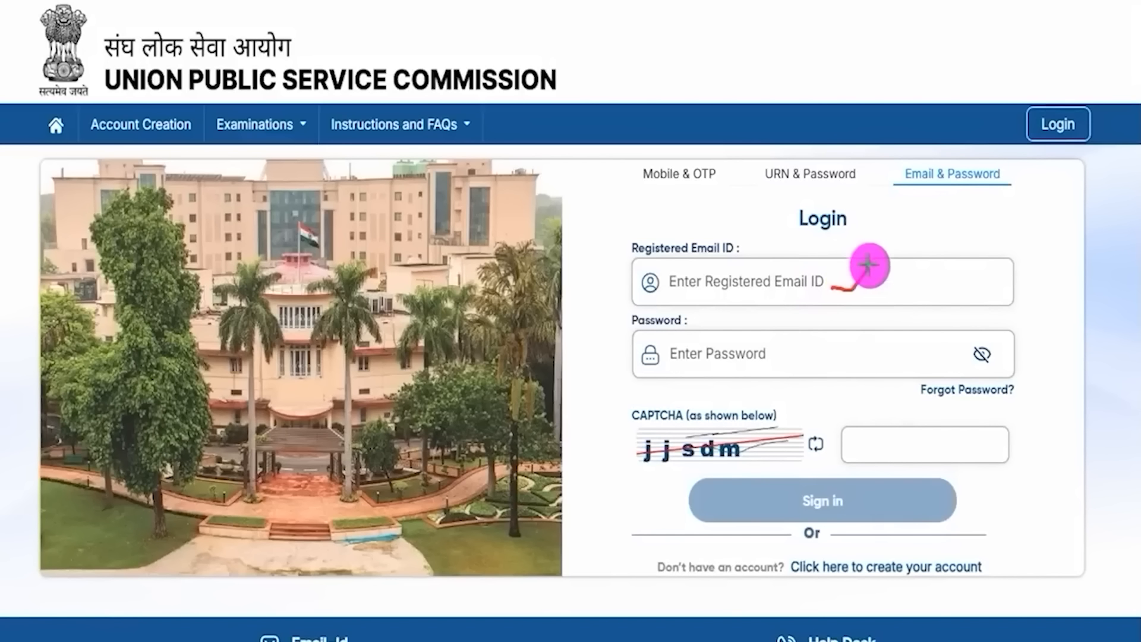
left_click_drag(807, 352, 840, 325)
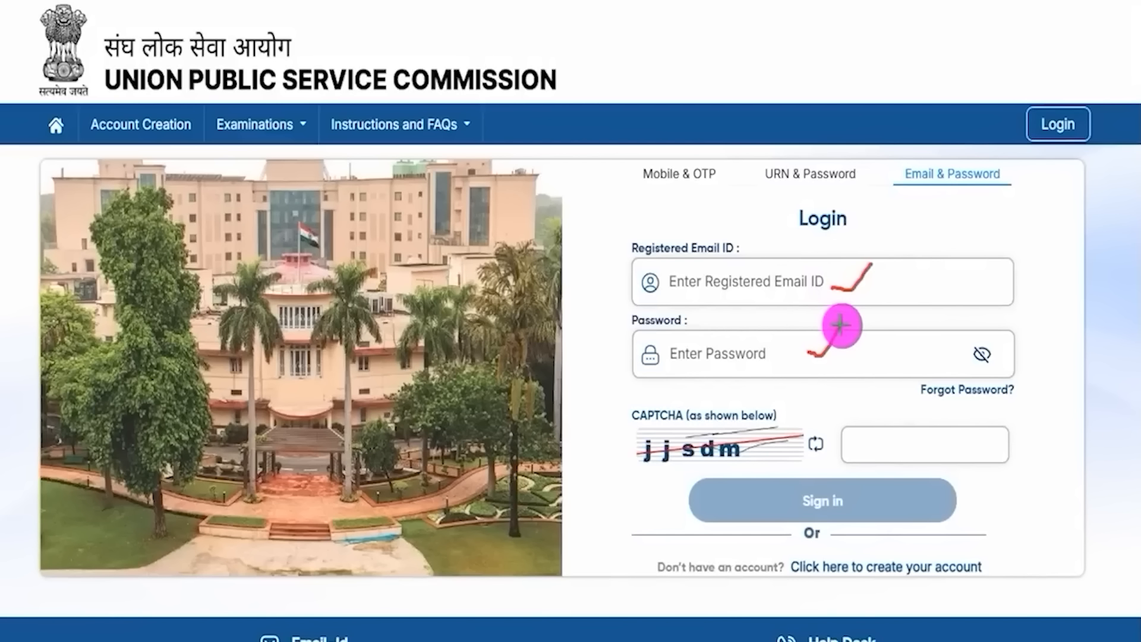
left_click_drag(680, 469, 734, 461)
left_click_drag(922, 446, 969, 414)
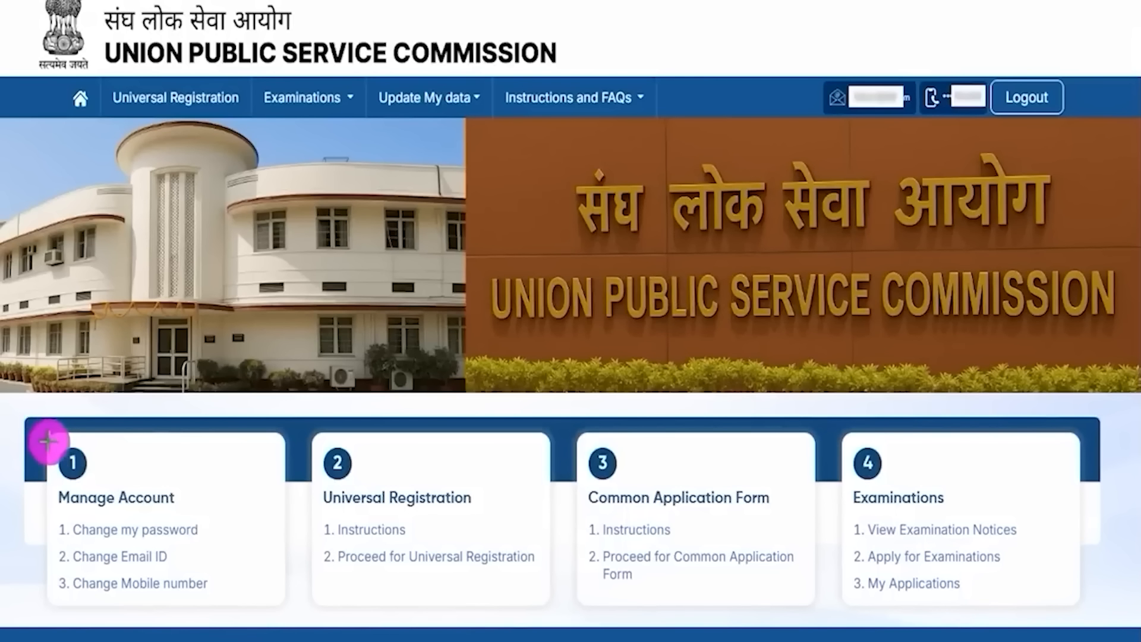
mouse_move(47, 440)
left_mouse_down()
mouse_move(166, 479)
mouse_move(225, 611)
left_mouse_up()
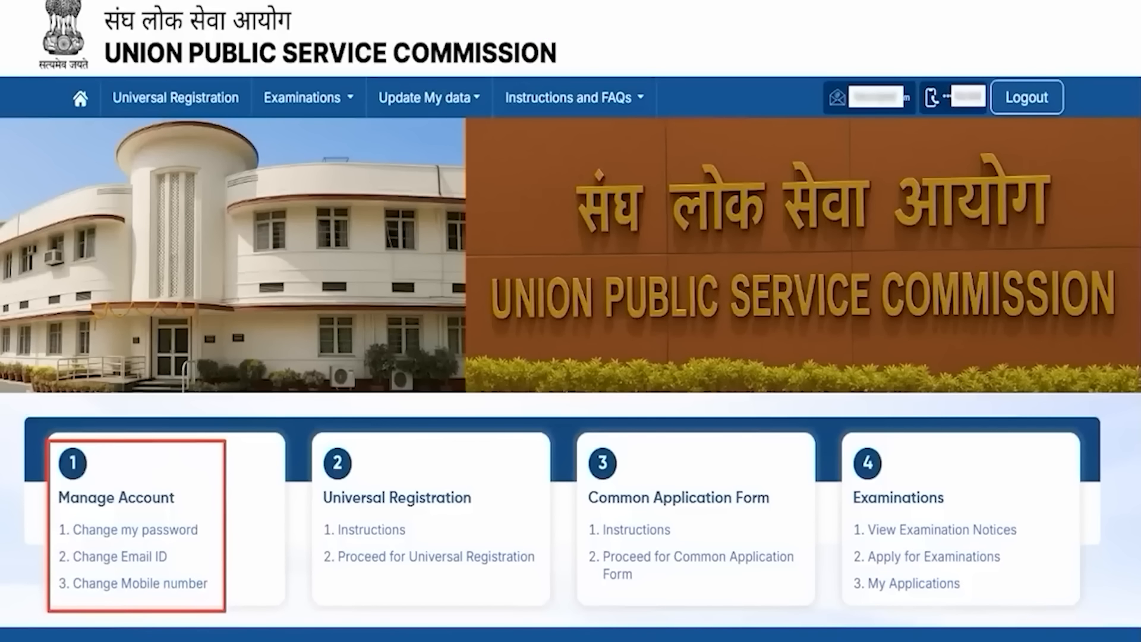
mouse_move(200, 532)
left_mouse_down()
mouse_move(219, 512)
mouse_move(173, 553)
mouse_move(201, 541)
left_mouse_up()
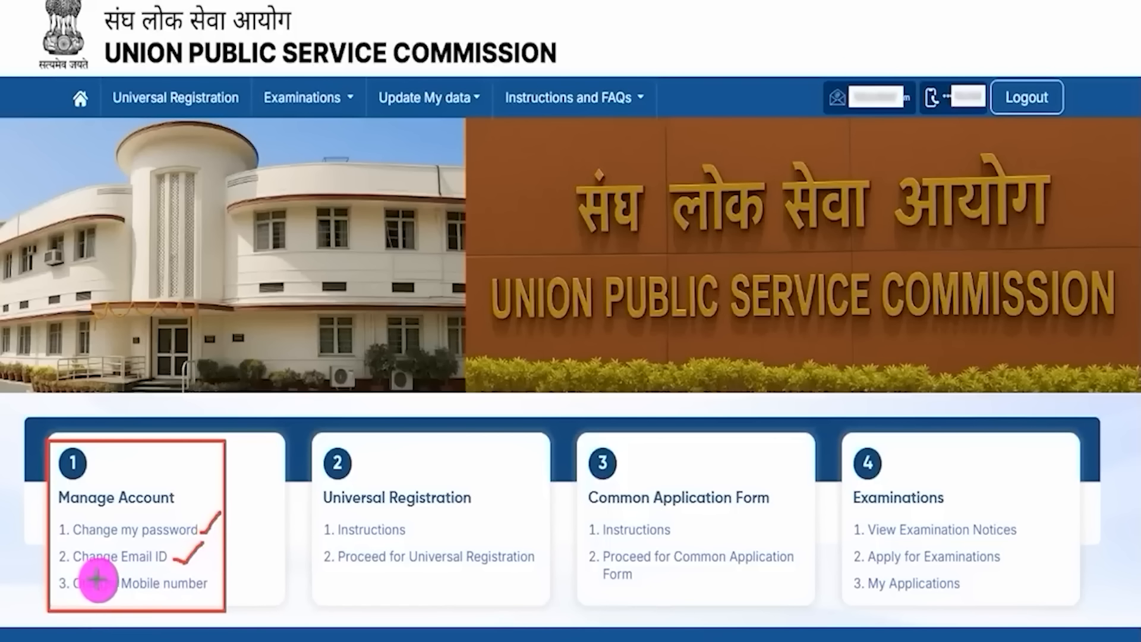
left_click_drag(208, 587, 236, 566)
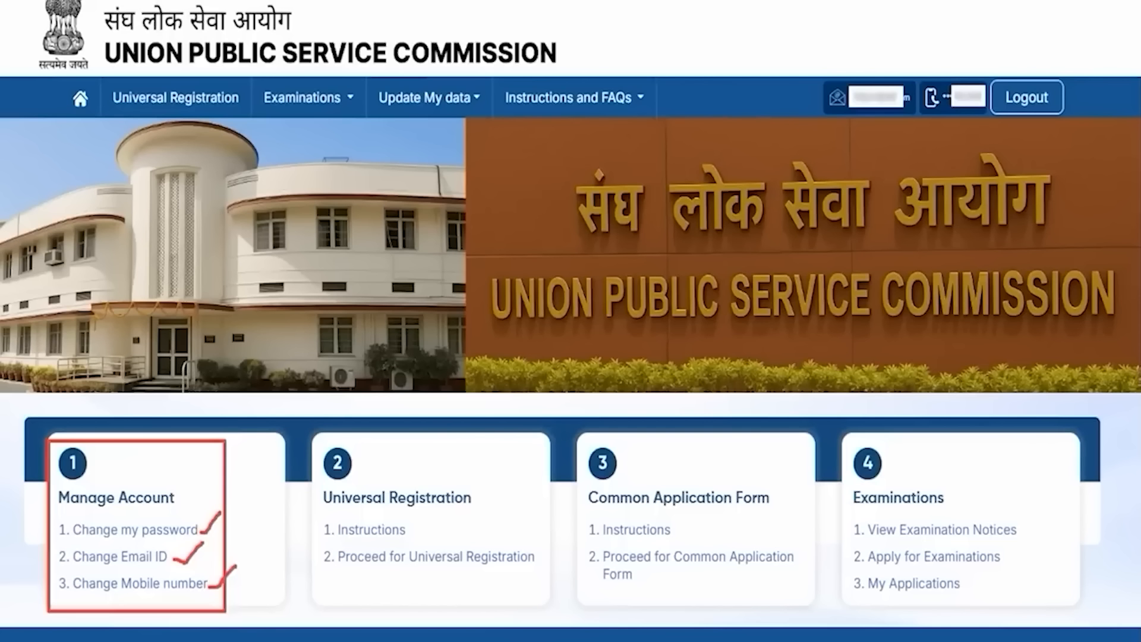
key("Escape")
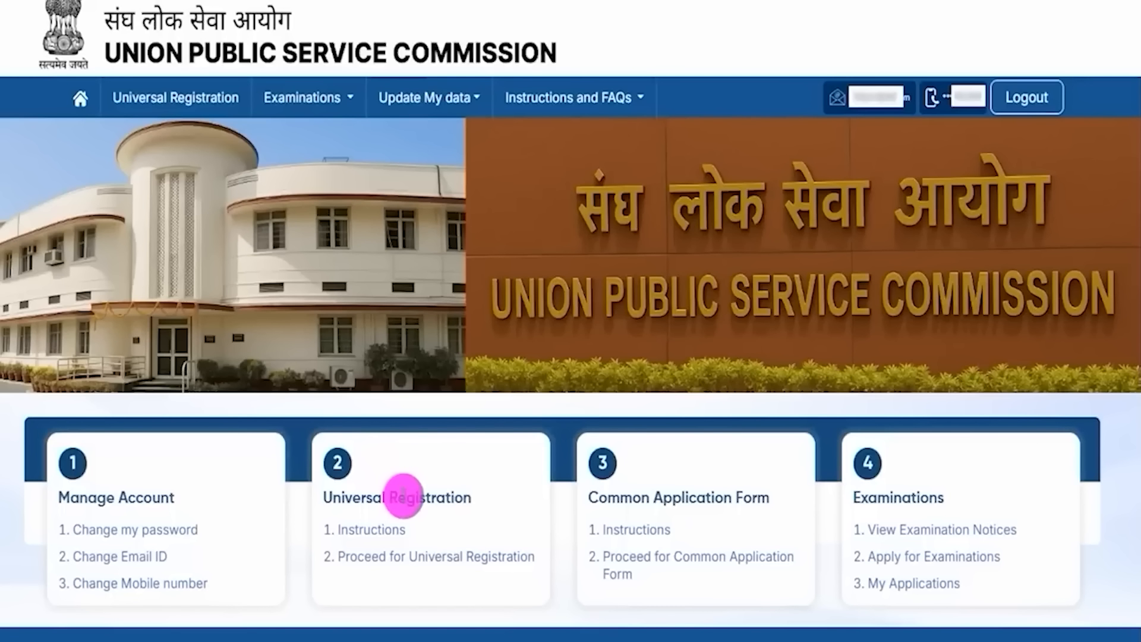
left_click_drag(331, 497, 452, 496)
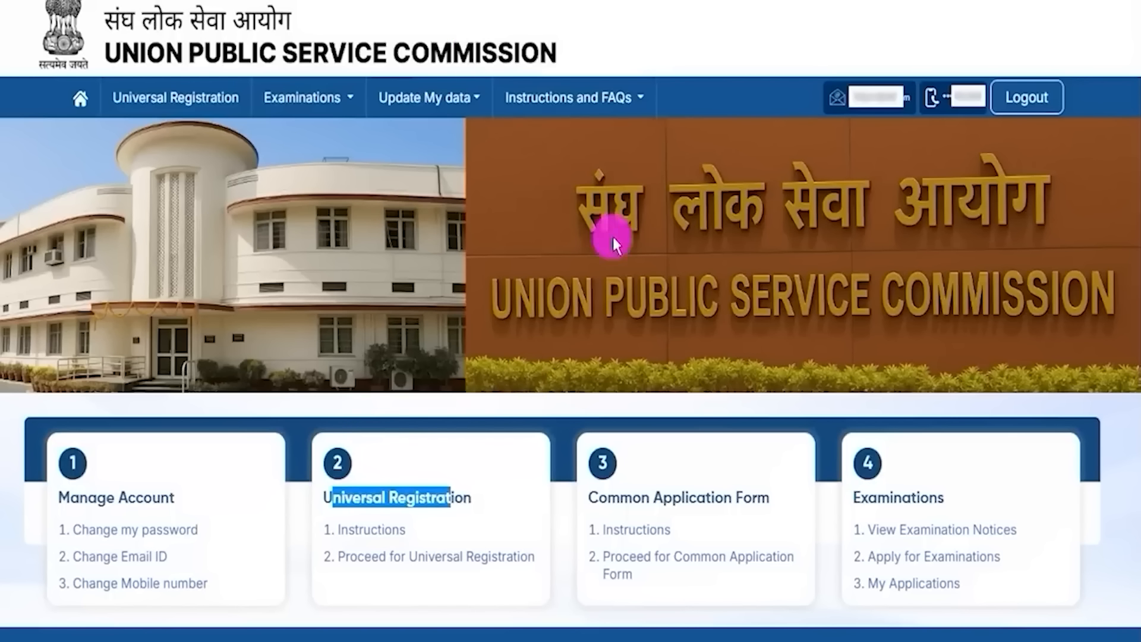
left_click_drag(305, 515, 414, 542)
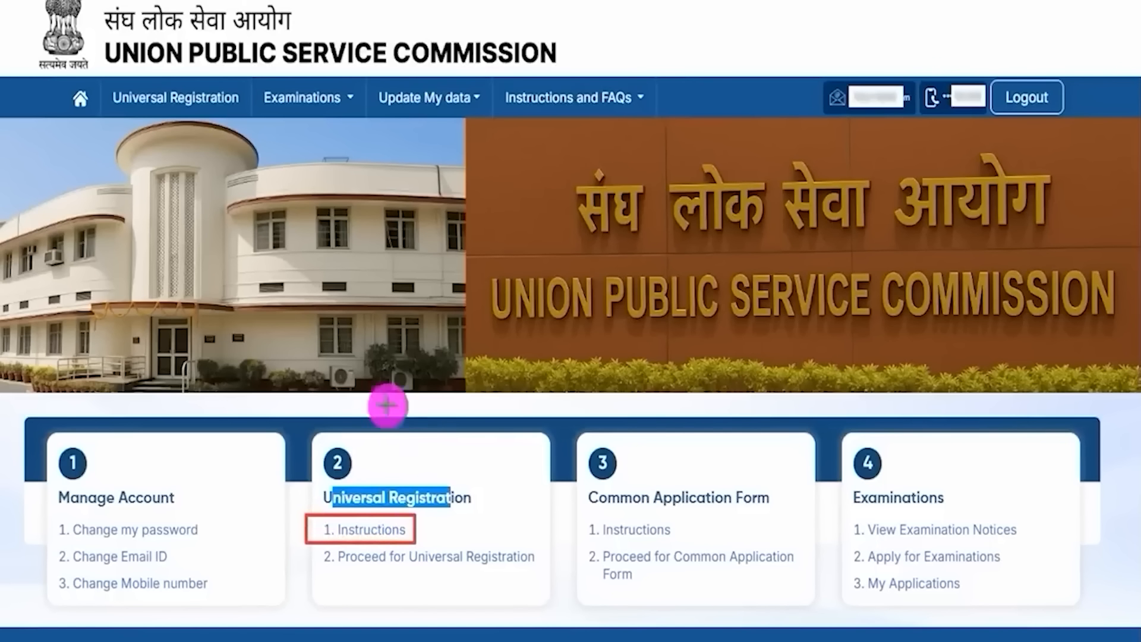
key("Escape")
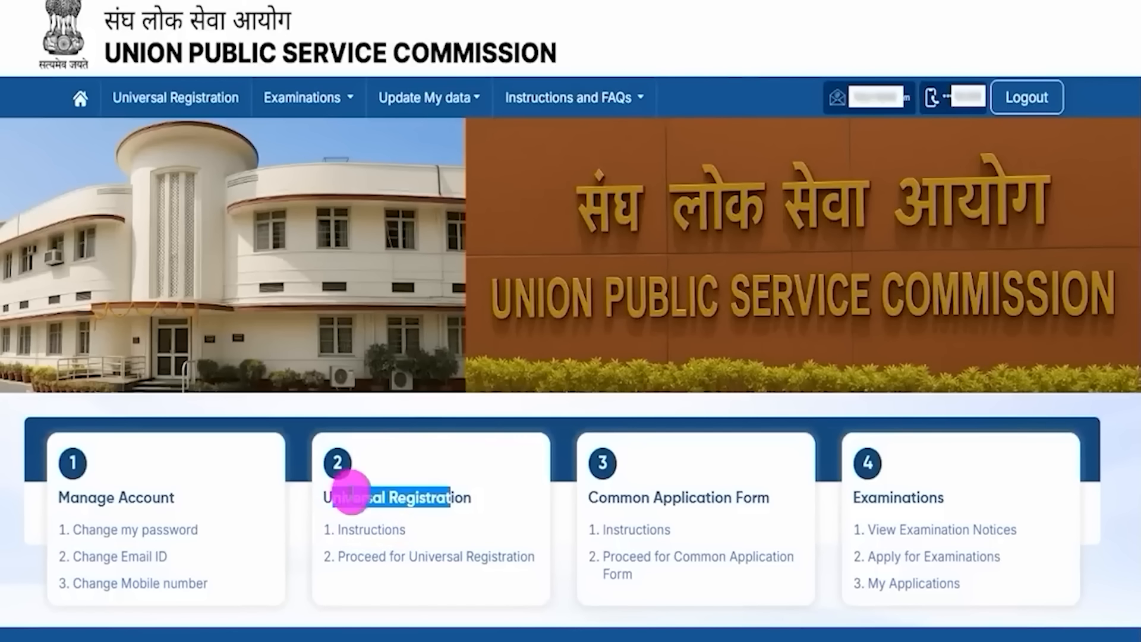
Step: Read the Universal Registration instructions on identity details, then scroll down to Proceed for Universal Registration
left_click(386, 531)
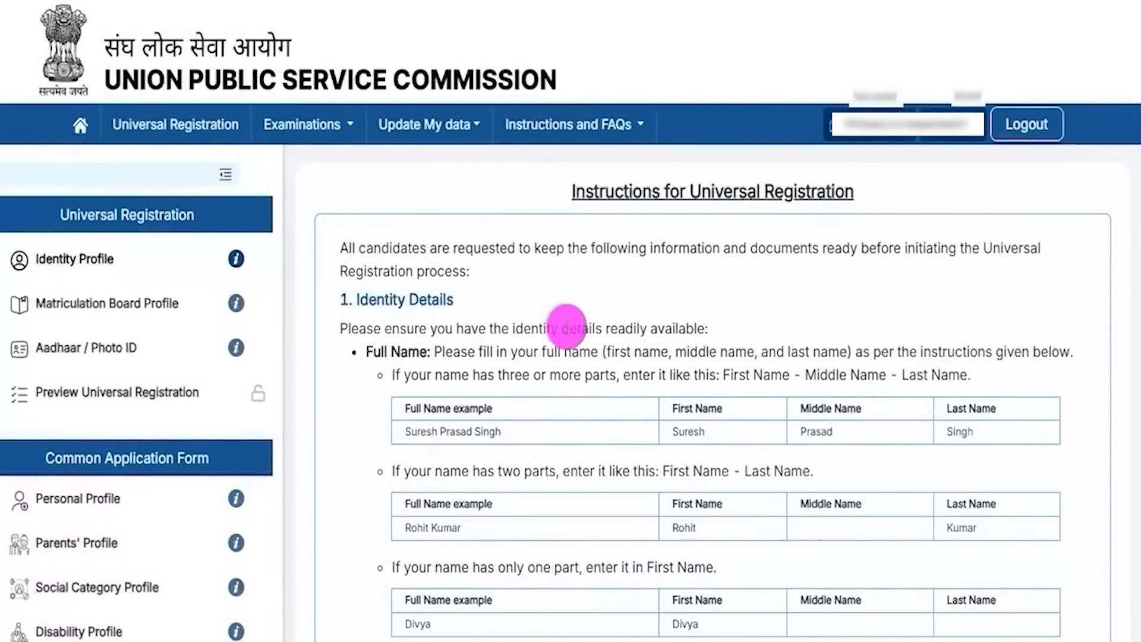
left_click_drag(486, 328, 511, 325)
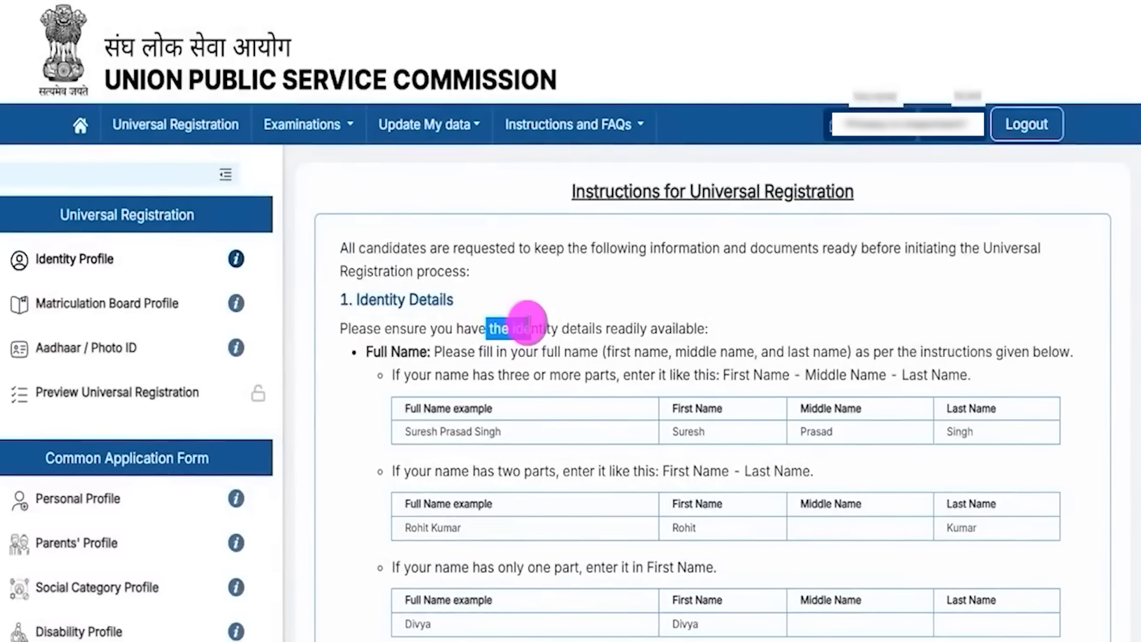
left_click_drag(586, 192, 672, 188)
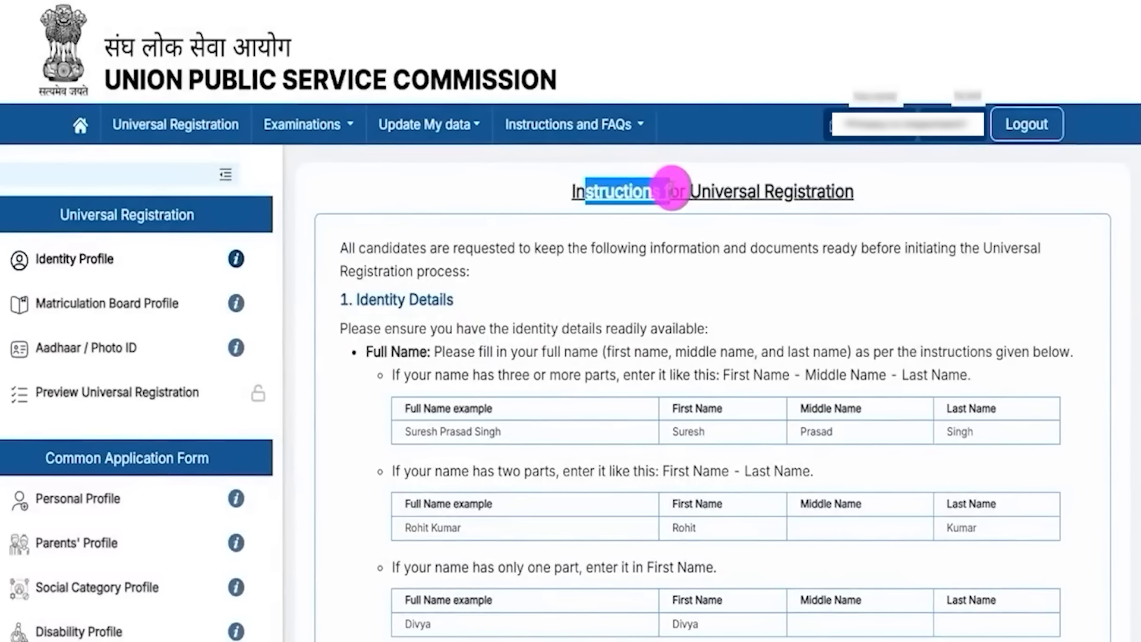
left_click_drag(427, 248, 555, 248)
left_click_drag(407, 329, 615, 396)
left_click(629, 455)
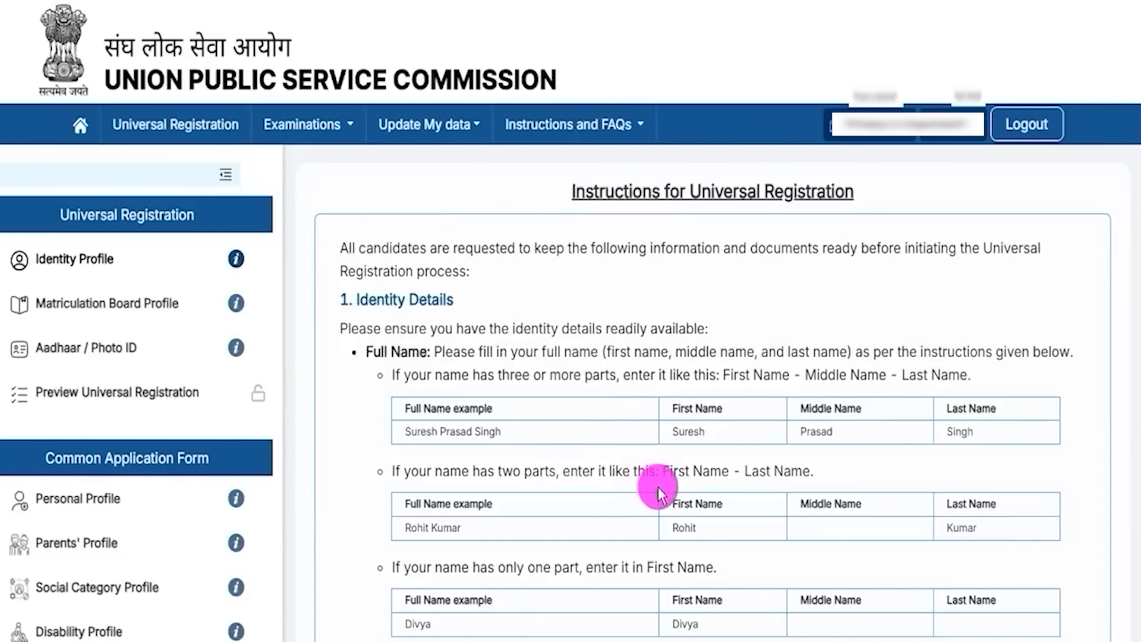
scroll(657, 486, "down", 10)
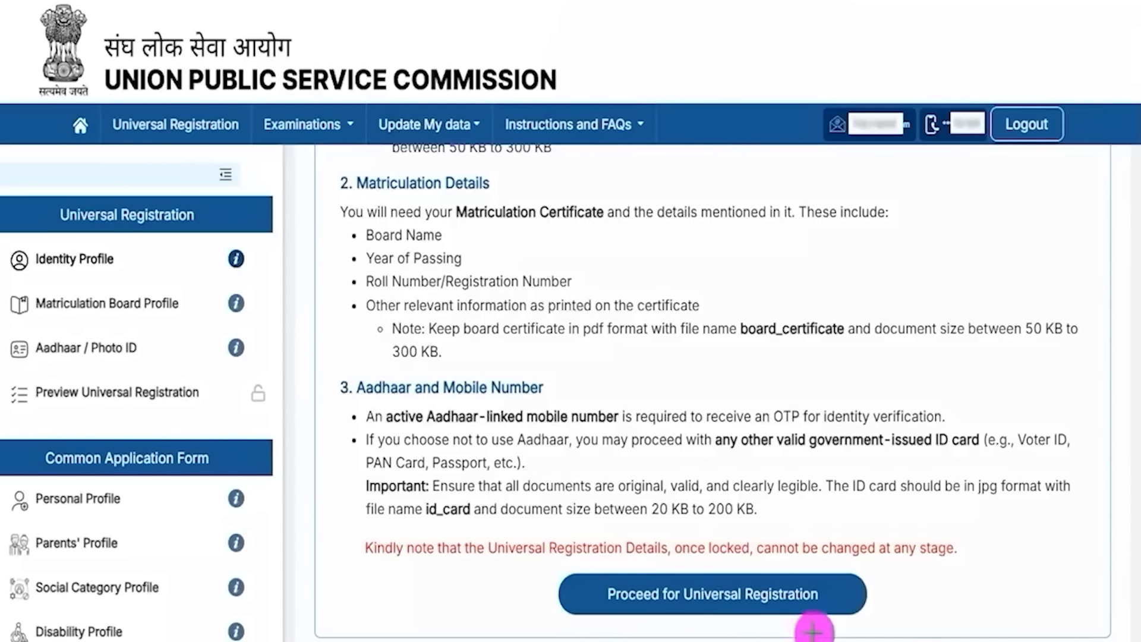
mouse_move(1048, 541)
left_mouse_down()
mouse_move(879, 570)
mouse_move(834, 591)
left_mouse_up()
Step: Start Universal Registration and review the First, Middle, Last Name and Confirm Name fields
left_click(834, 591)
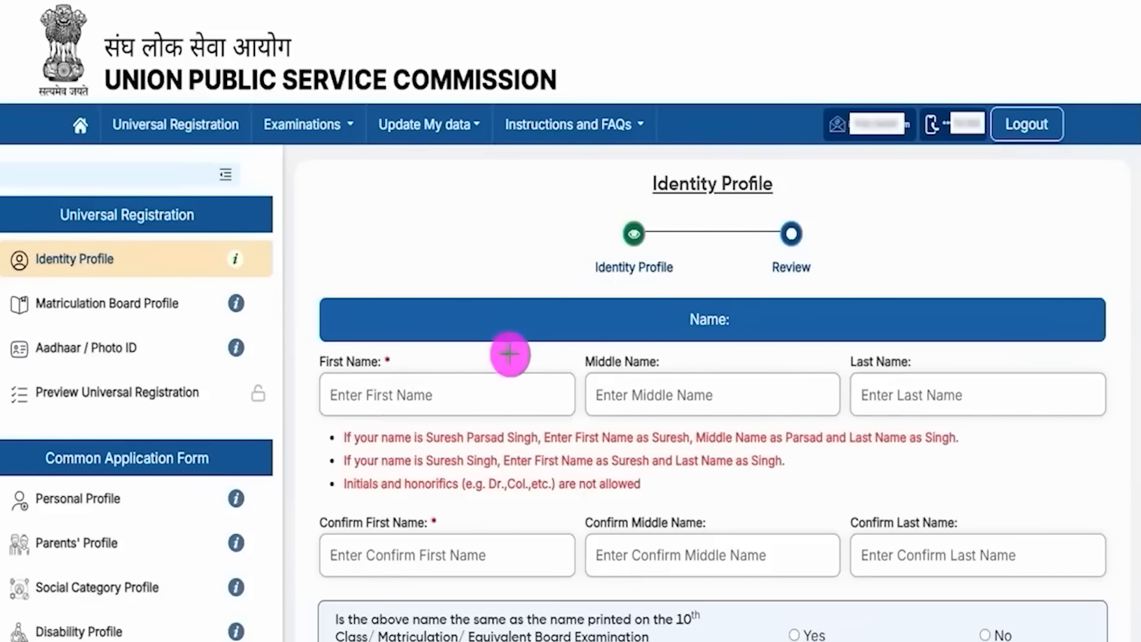
left_click_drag(445, 391, 502, 352)
left_click_drag(706, 395, 773, 336)
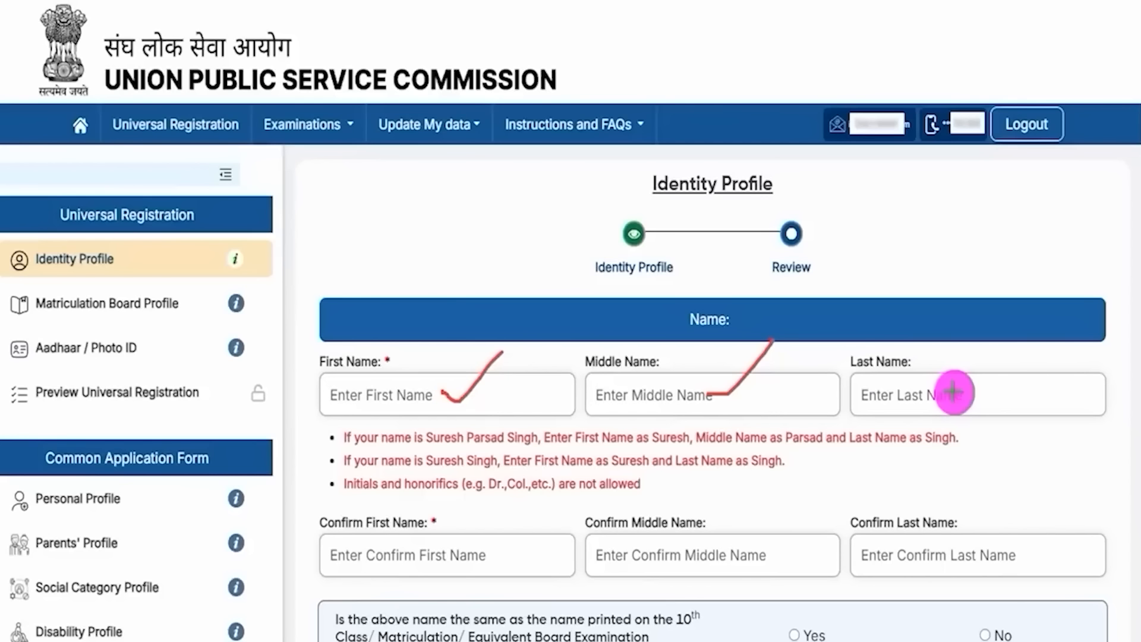
left_click_drag(956, 393, 1027, 333)
left_click_drag(643, 406, 683, 402)
left_click_drag(884, 402, 908, 401)
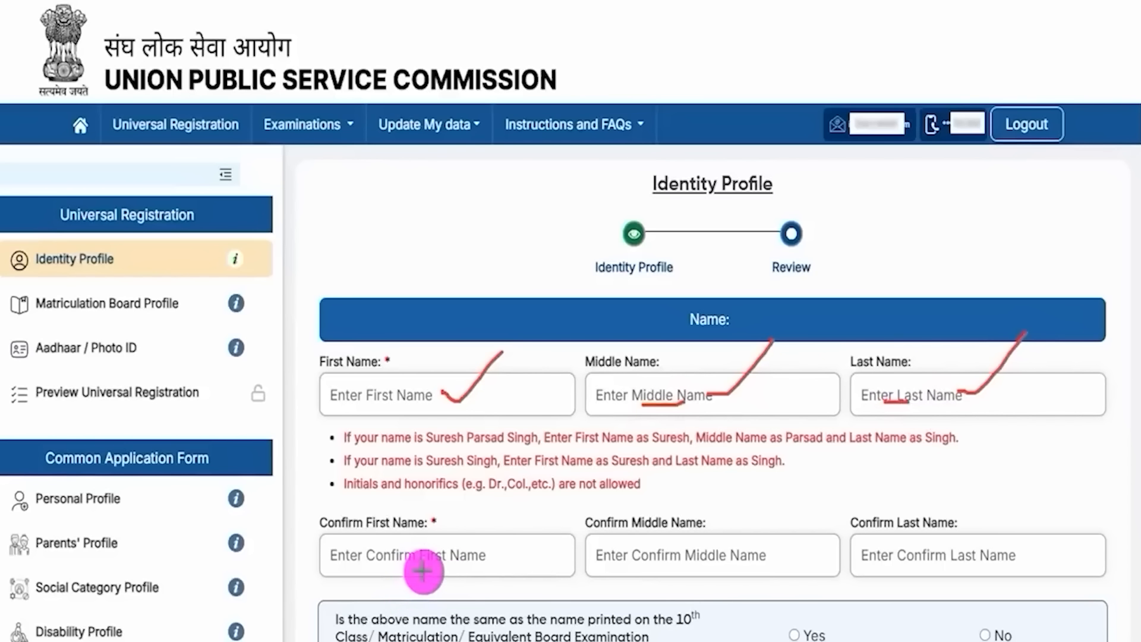
left_click_drag(430, 562, 491, 502)
left_click_drag(731, 562, 789, 508)
left_click_drag(953, 544, 990, 513)
left_click(597, 0)
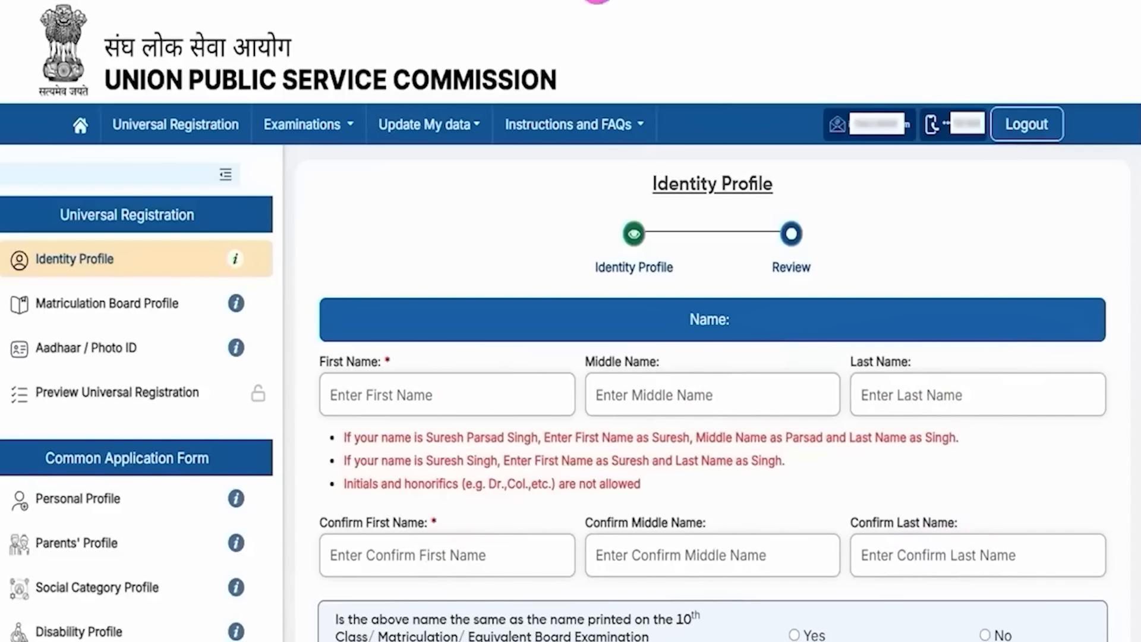
Step: Scroll down to review the 10th-certificate name-match question
scroll(515, 339, "down", 5)
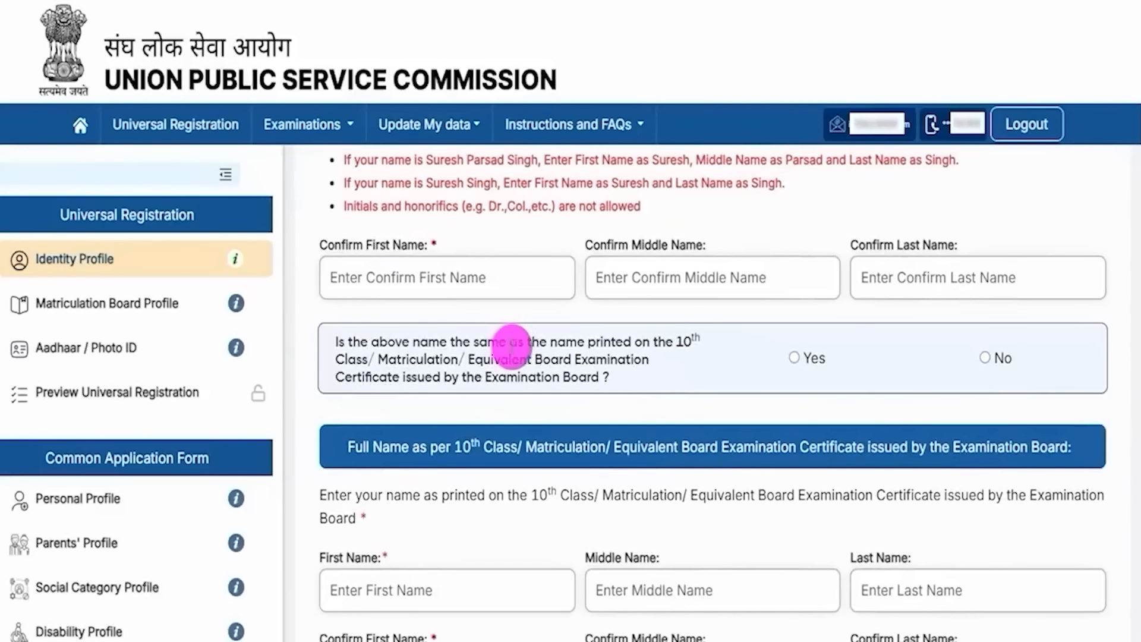
left_click_drag(415, 342, 560, 339)
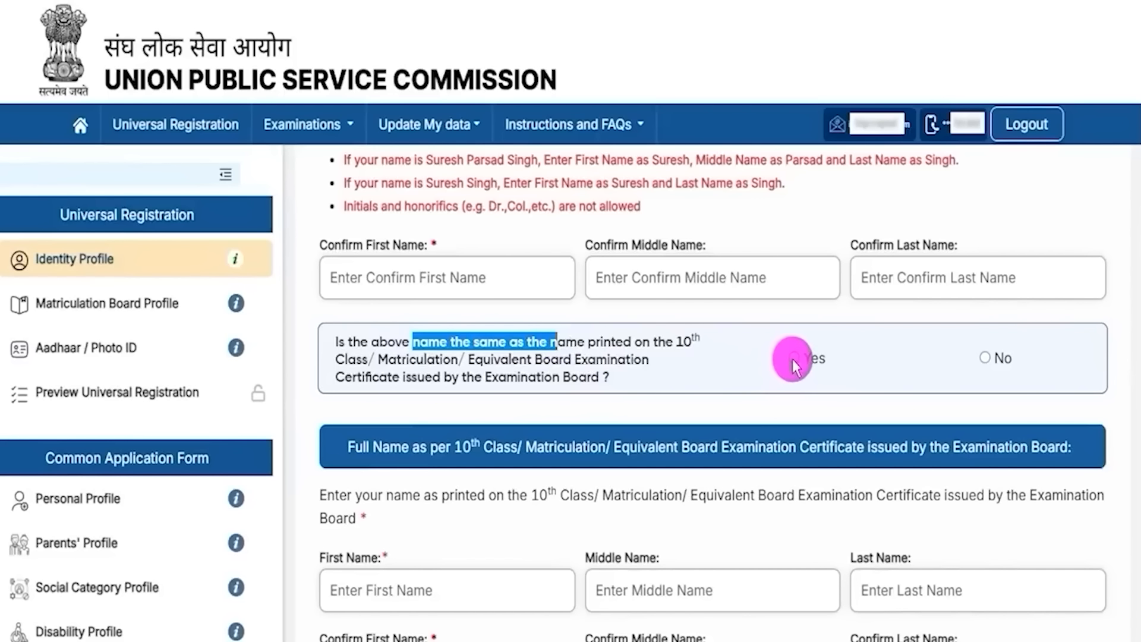
scroll(595, 357, "up", 2)
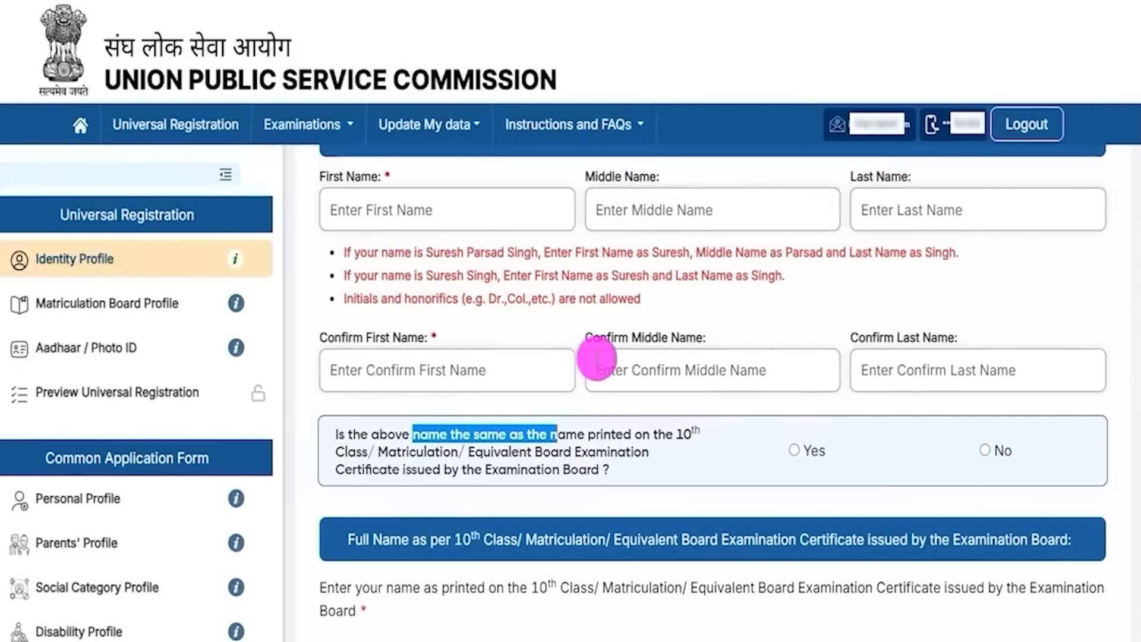
scroll(718, 460, "down", 3)
scroll(718, 460, "down", 1)
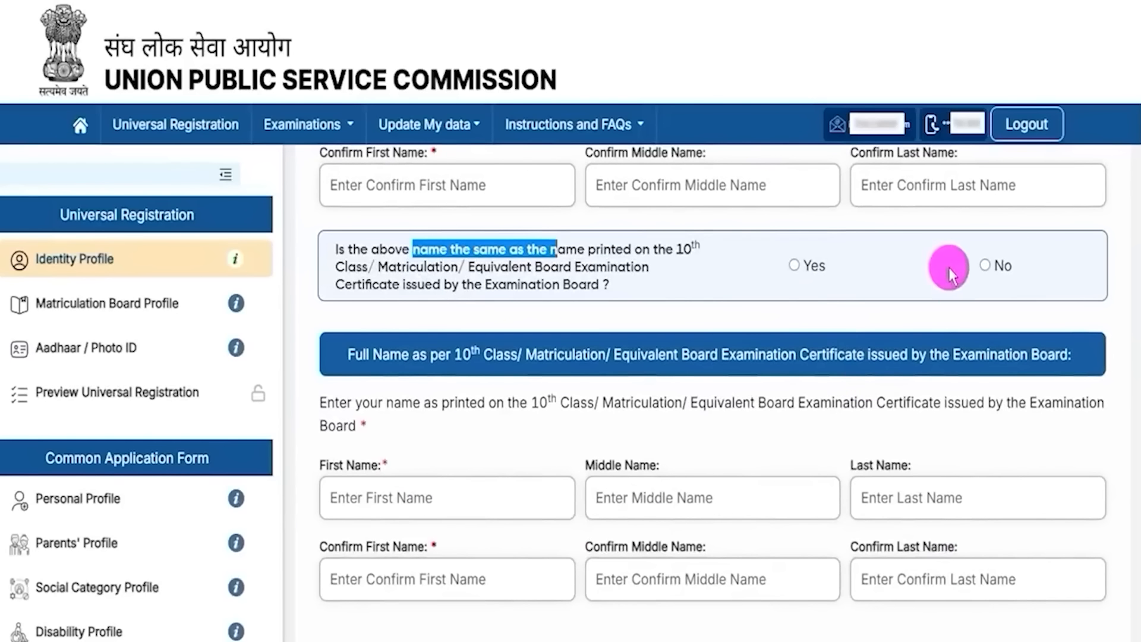
left_click(984, 267)
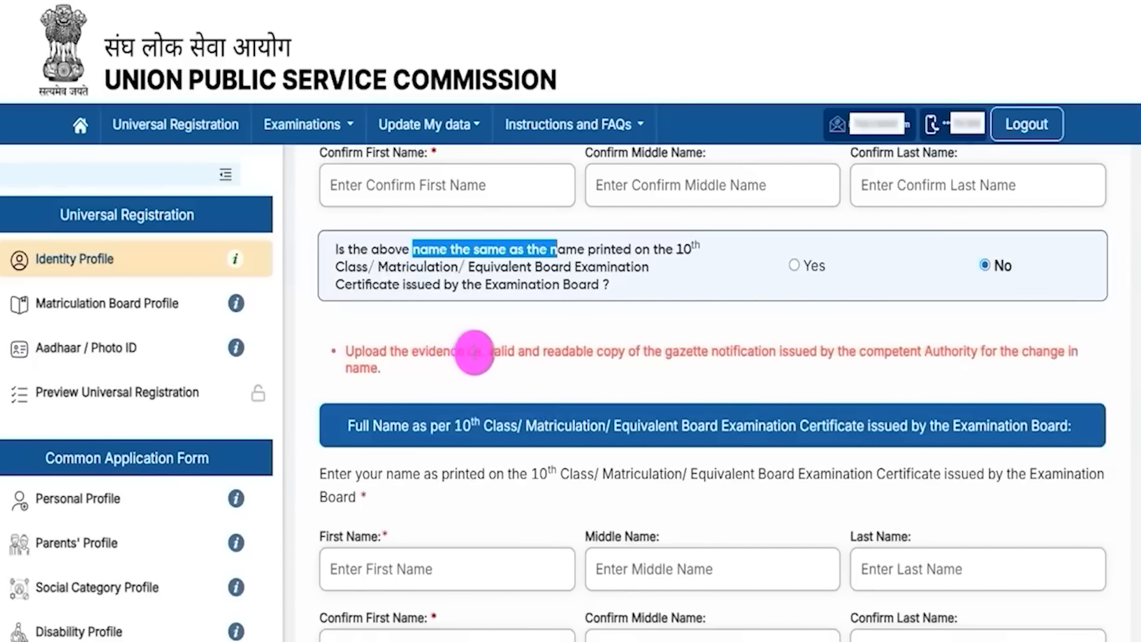
left_click_drag(486, 351, 733, 347)
scroll(618, 431, "down", 3)
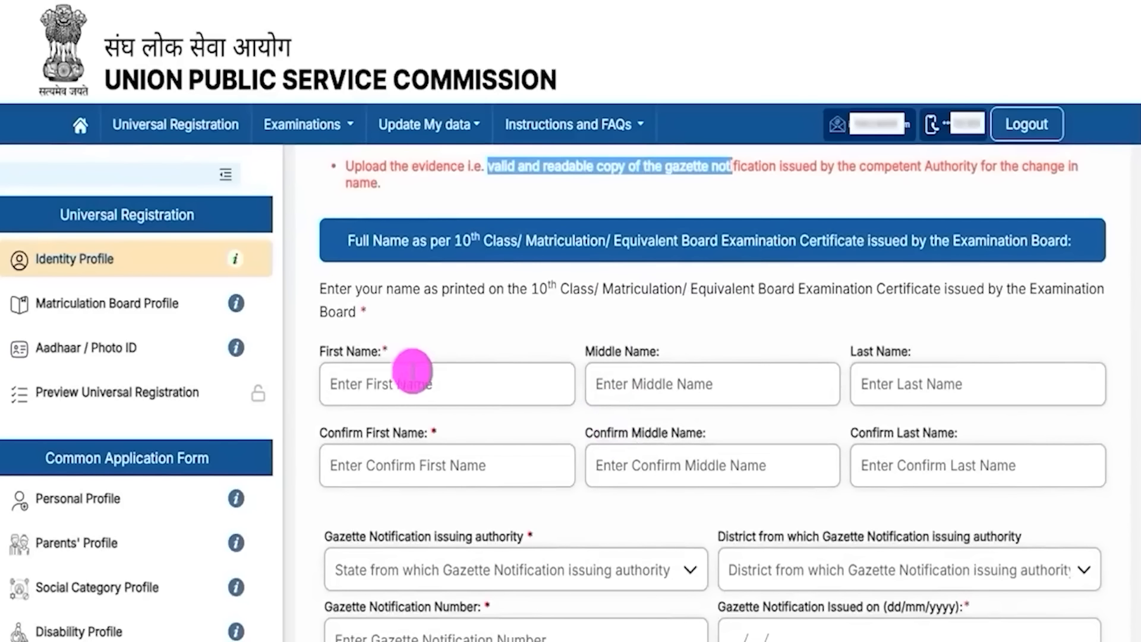
left_click_drag(340, 351, 618, 360)
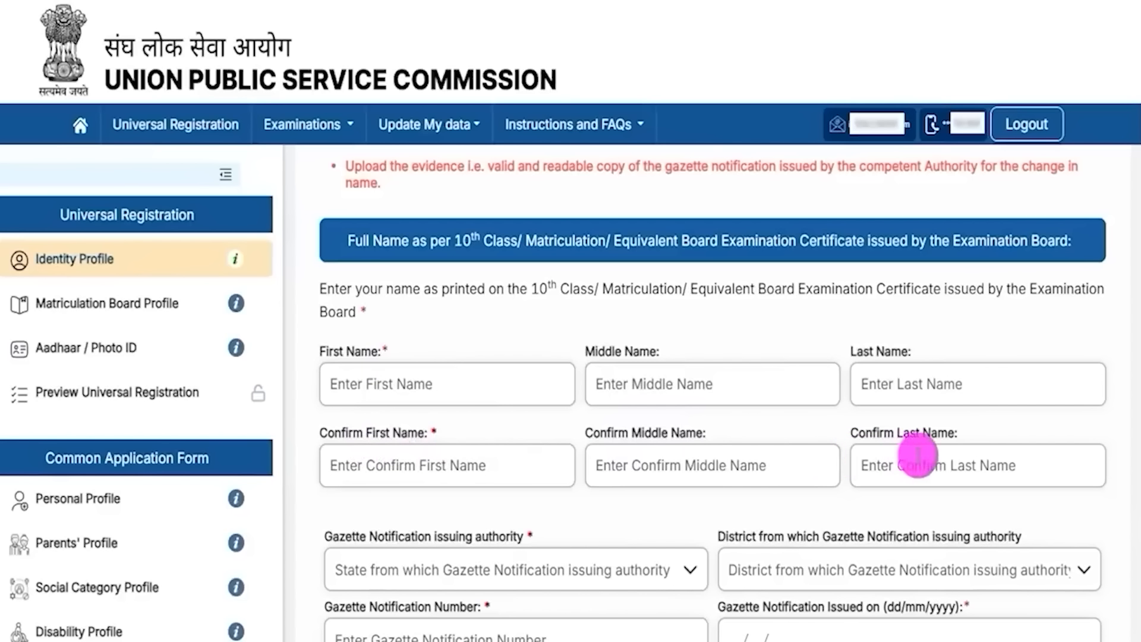
scroll(592, 522, "down", 3)
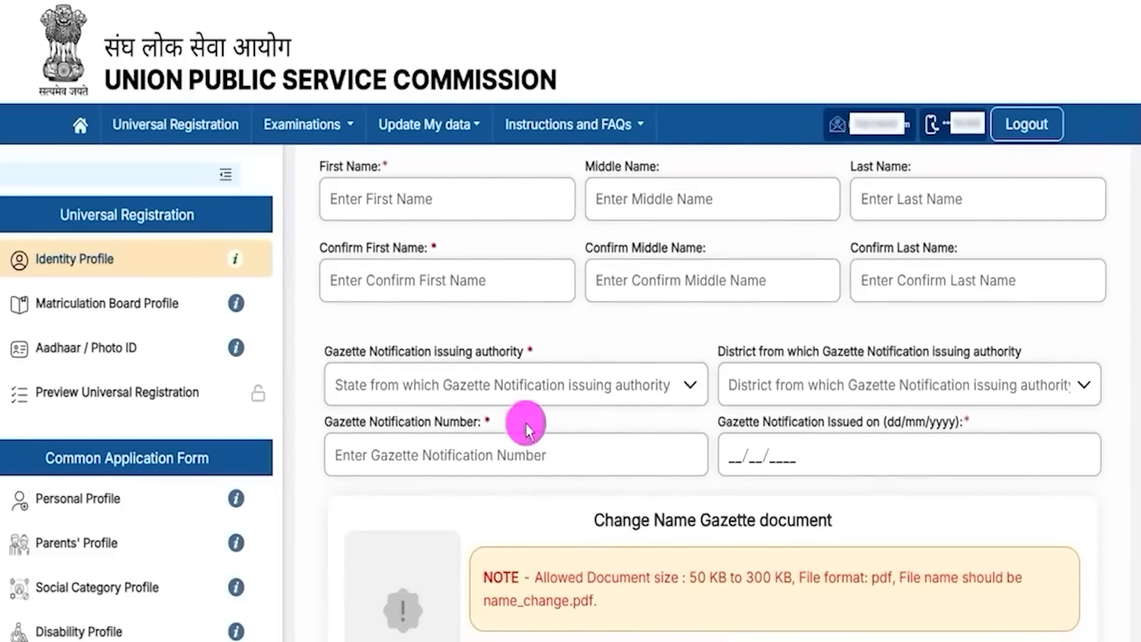
left_click(451, 385)
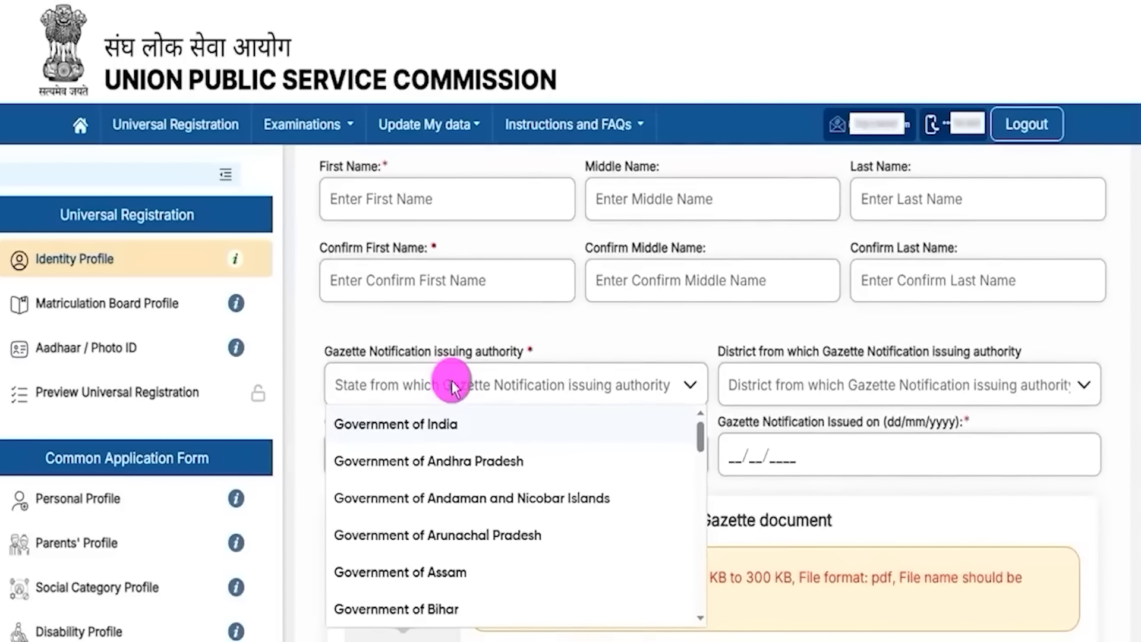
left_click(841, 383)
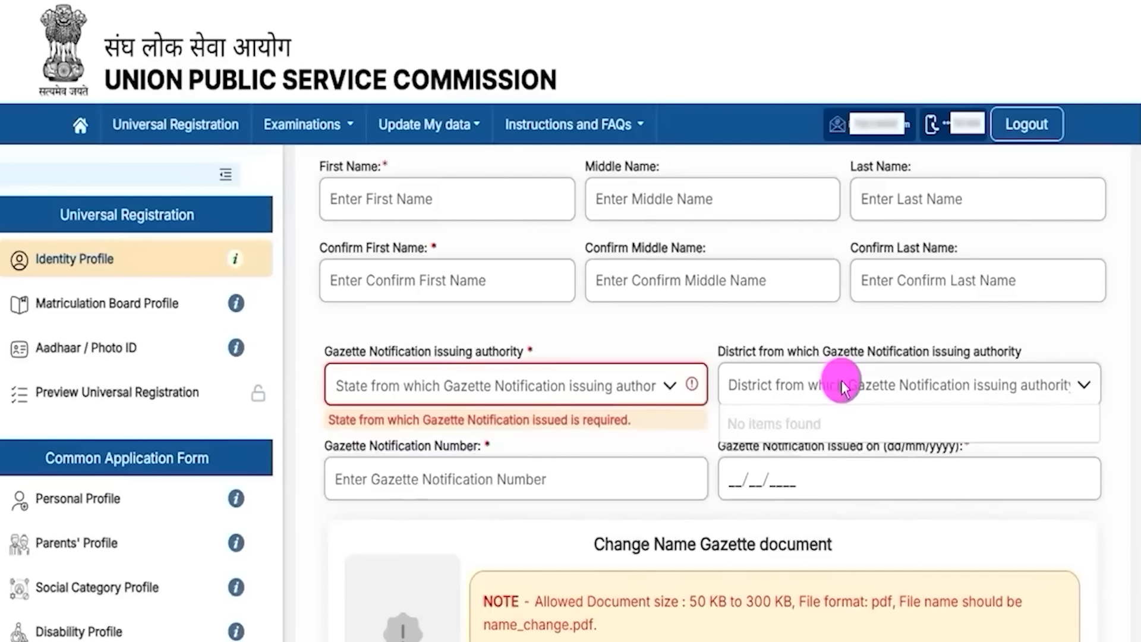
left_click(458, 484)
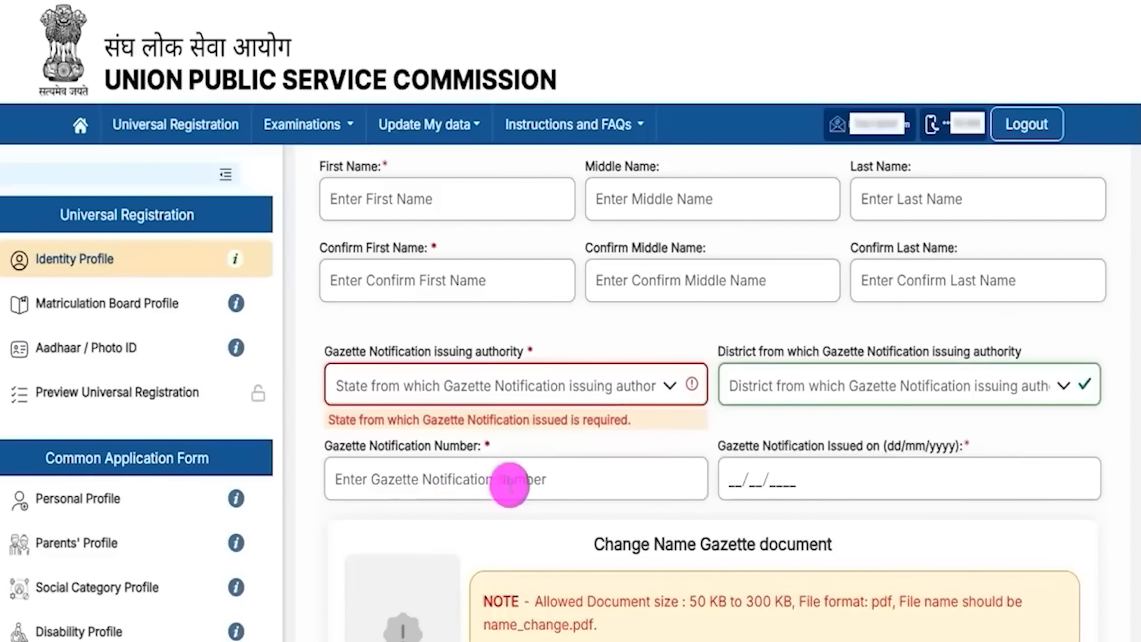
left_click(756, 478)
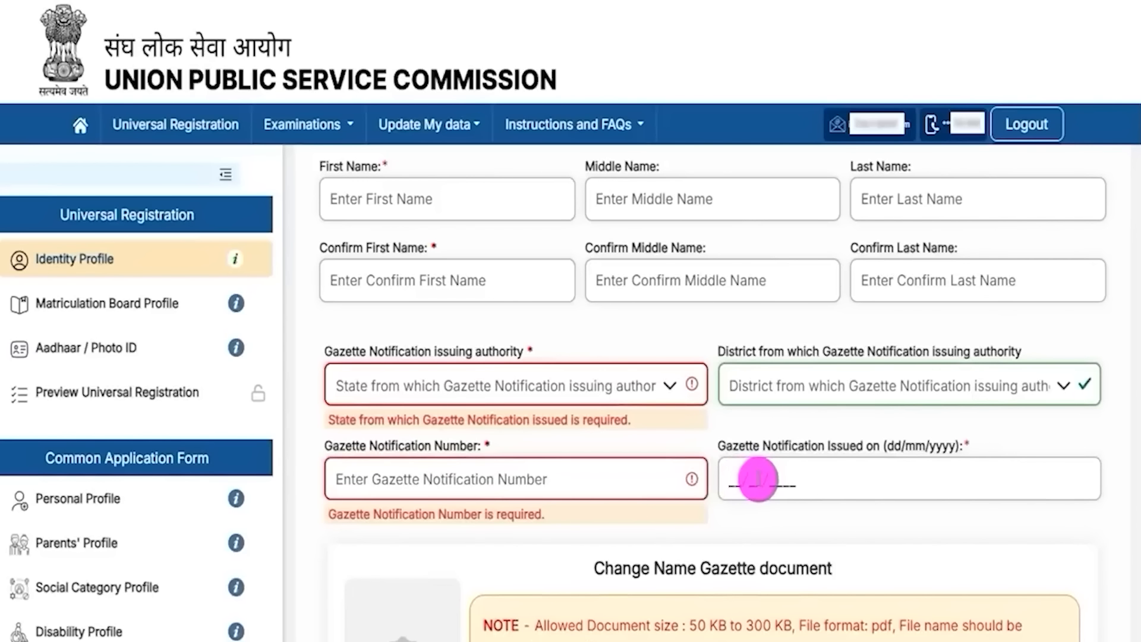
scroll(757, 479, "down", 3)
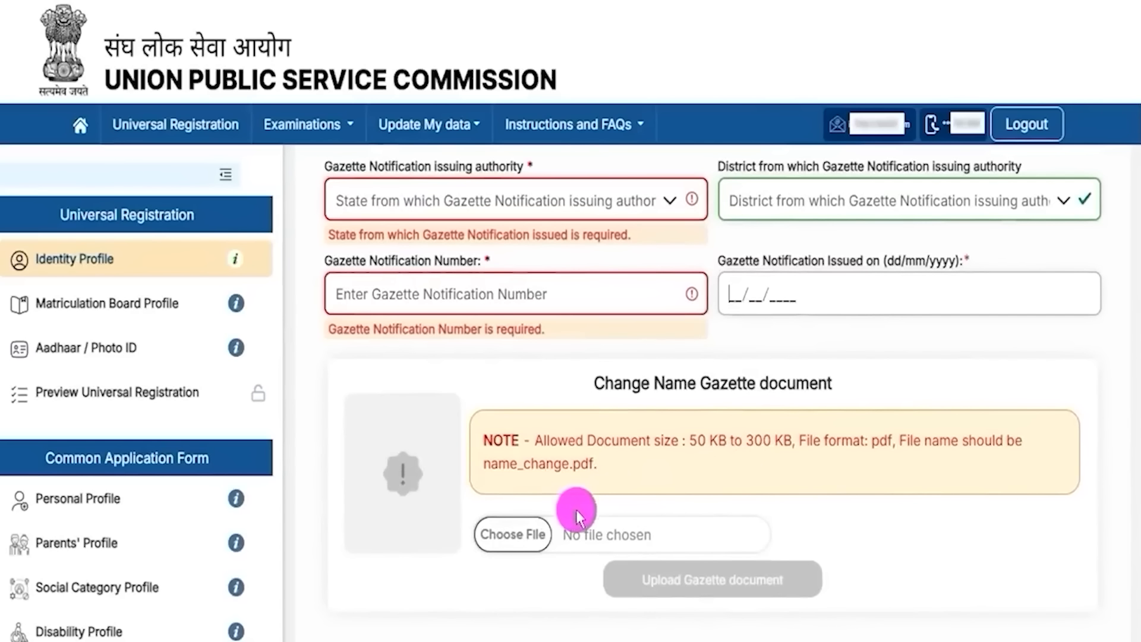
left_click_drag(689, 441, 874, 443)
left_click(884, 446)
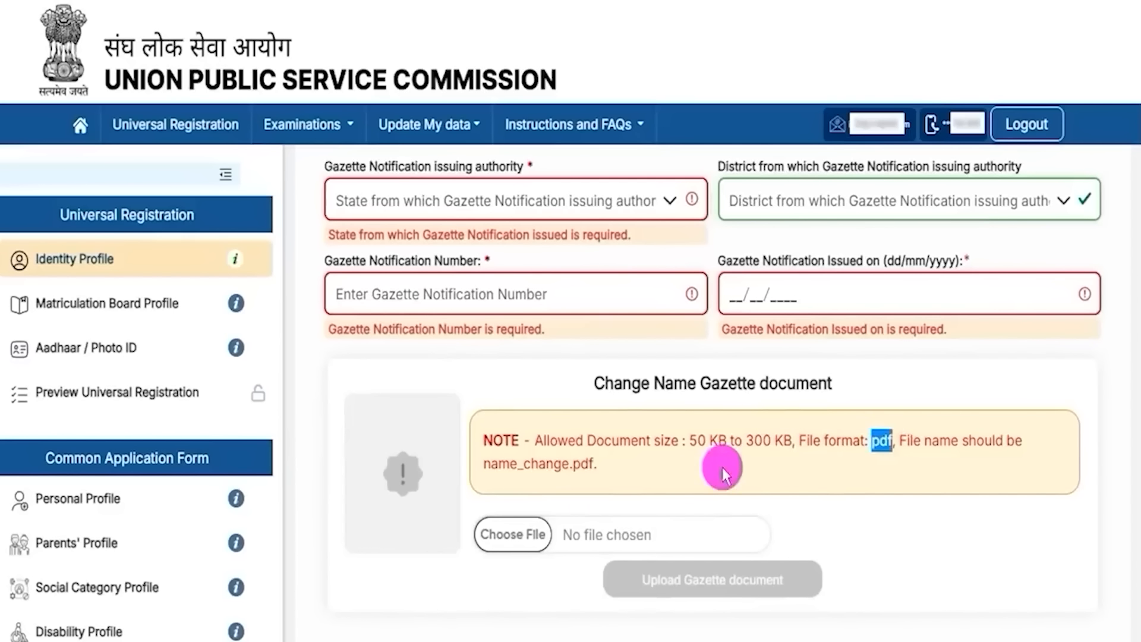
left_click(517, 534)
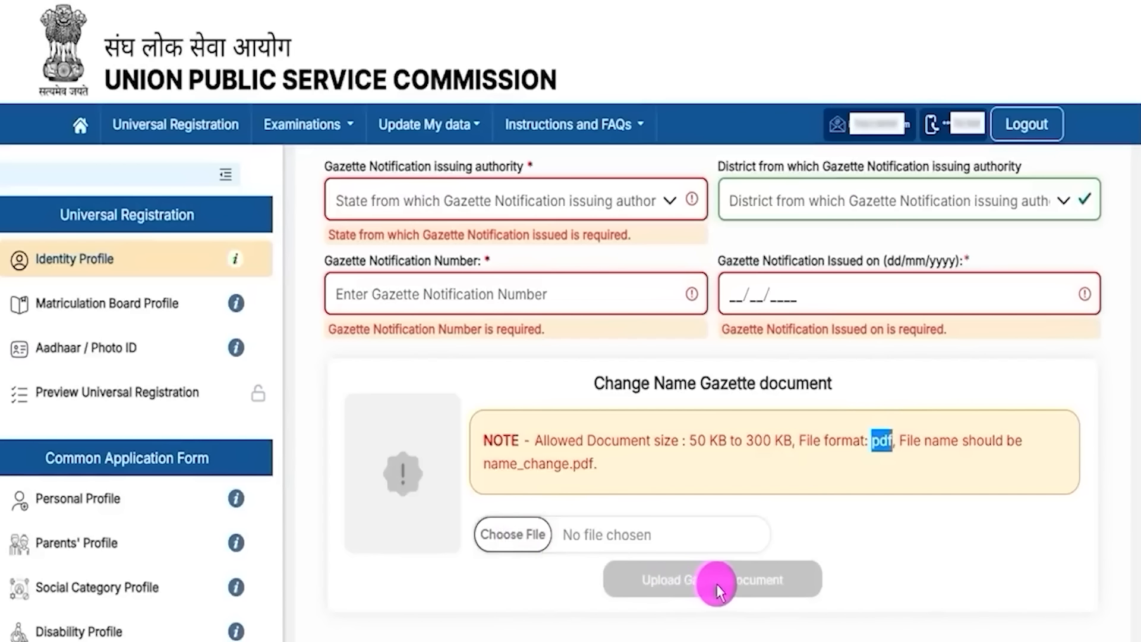
left_click_drag(1008, 531, 800, 576)
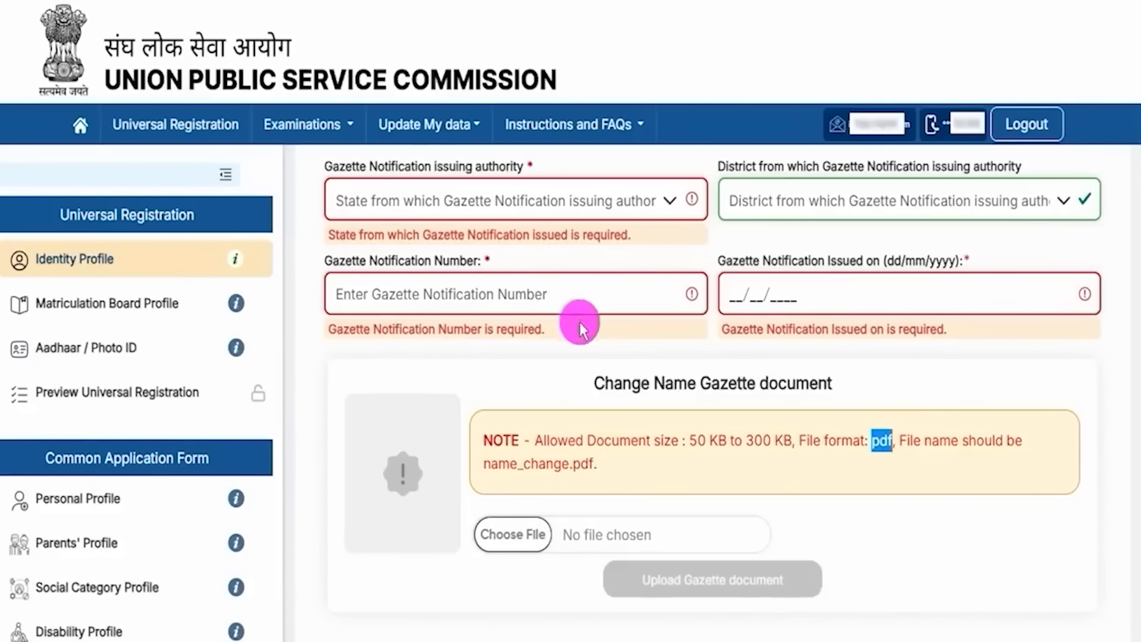
scroll(579, 319, "up", 10)
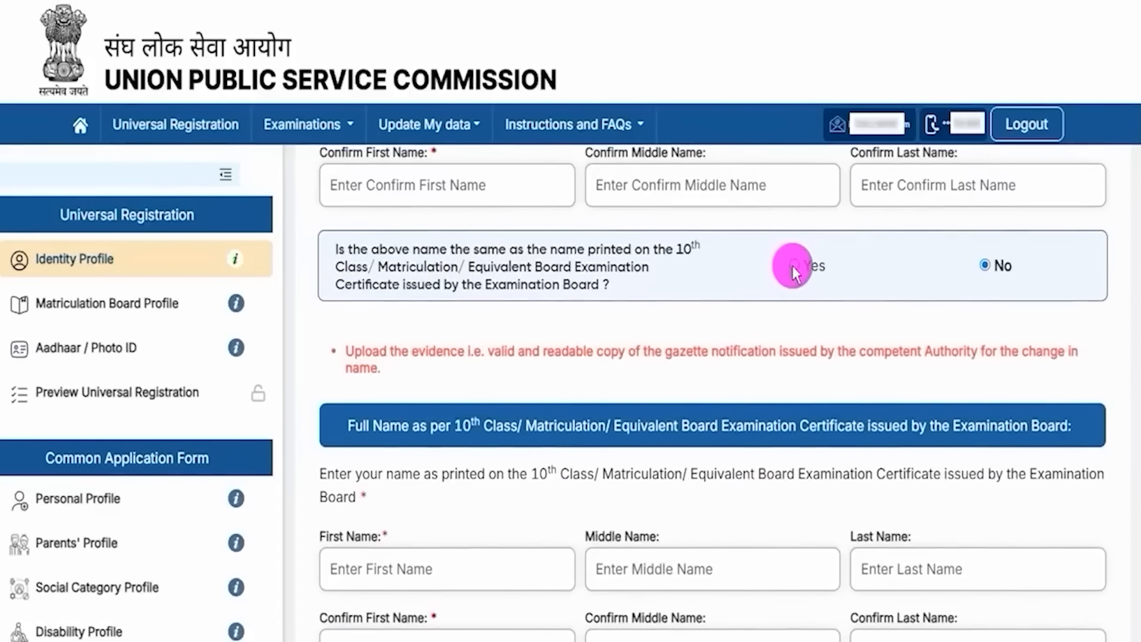
Step: Answer Yes to the 10th-certificate name question and set Gender and Confirm Gender to Male
left_click(794, 267)
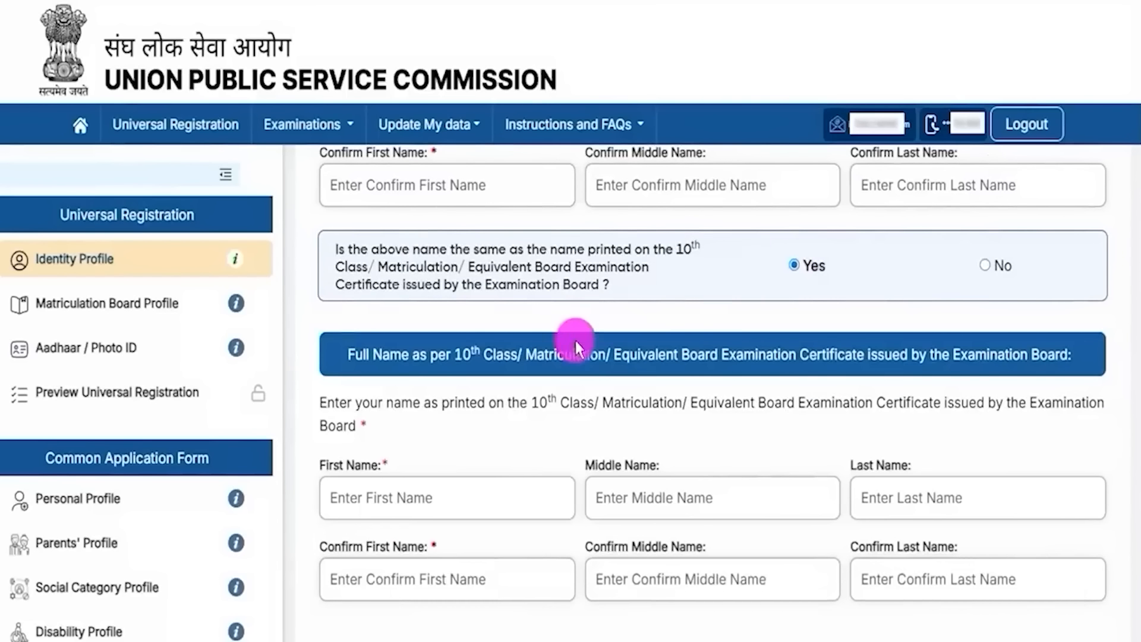
scroll(604, 365, "down", 6)
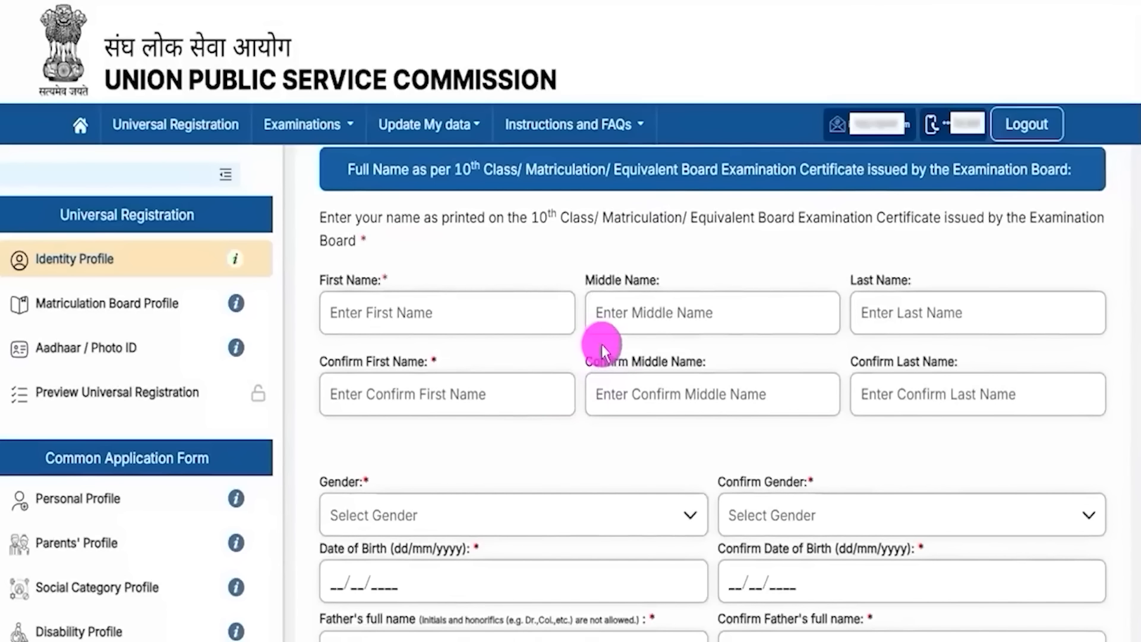
scroll(647, 410, "down", 2)
scroll(646, 410, "down", 2)
left_click(433, 293)
left_click(342, 332)
left_click(865, 292)
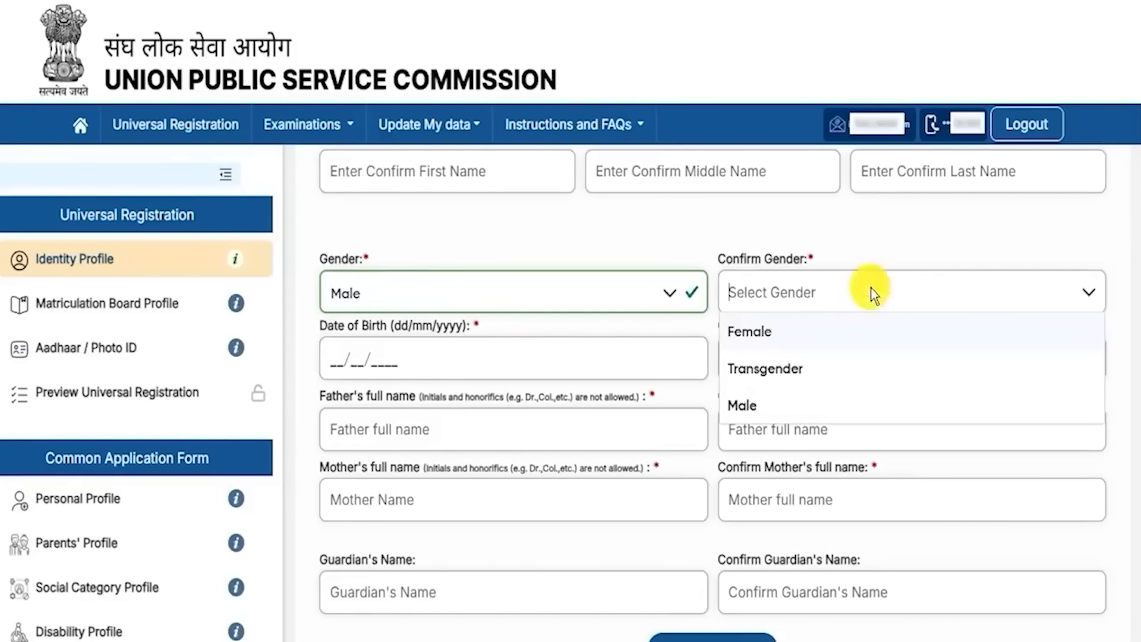
left_click(742, 406)
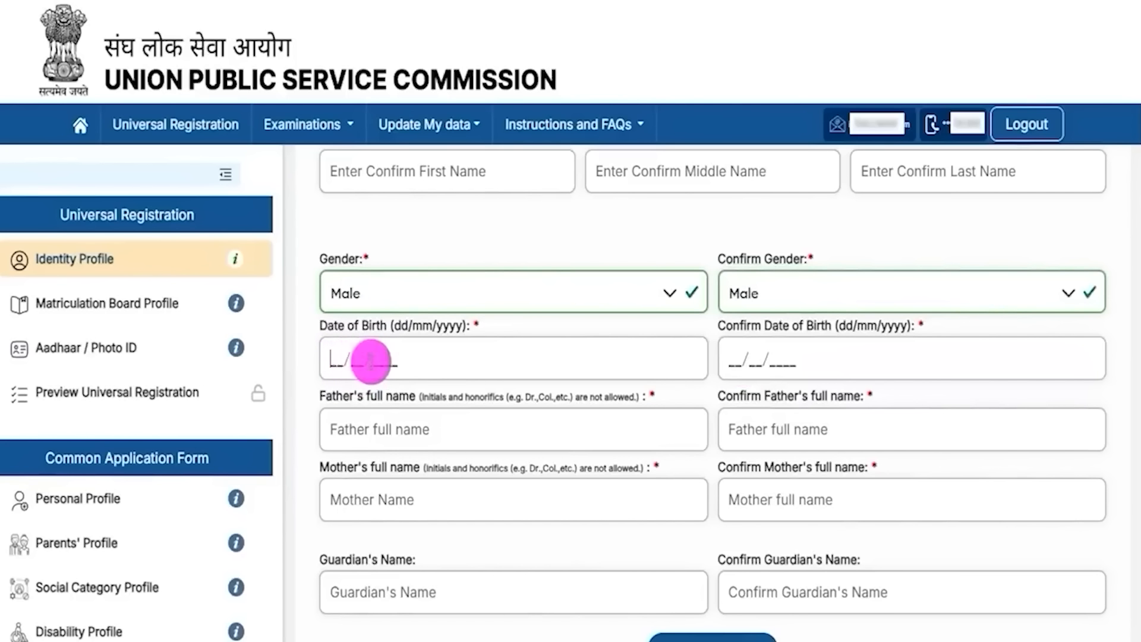
Step: Review the date of birth and remaining identity fields, then go to Next & Review
left_click(726, 368)
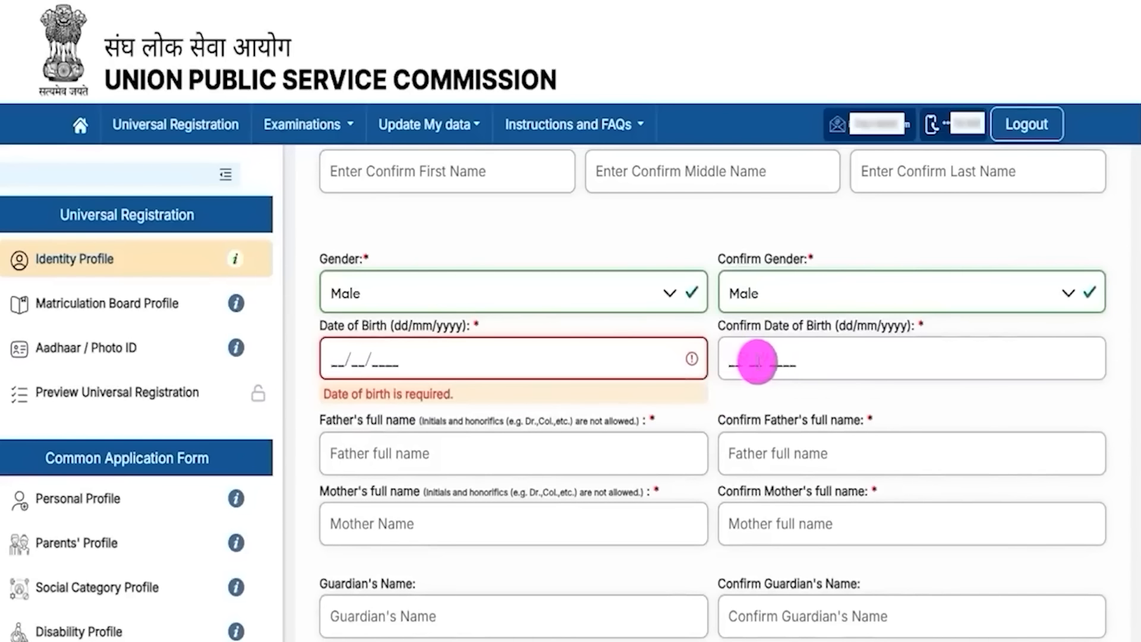
scroll(483, 400, "down", 2)
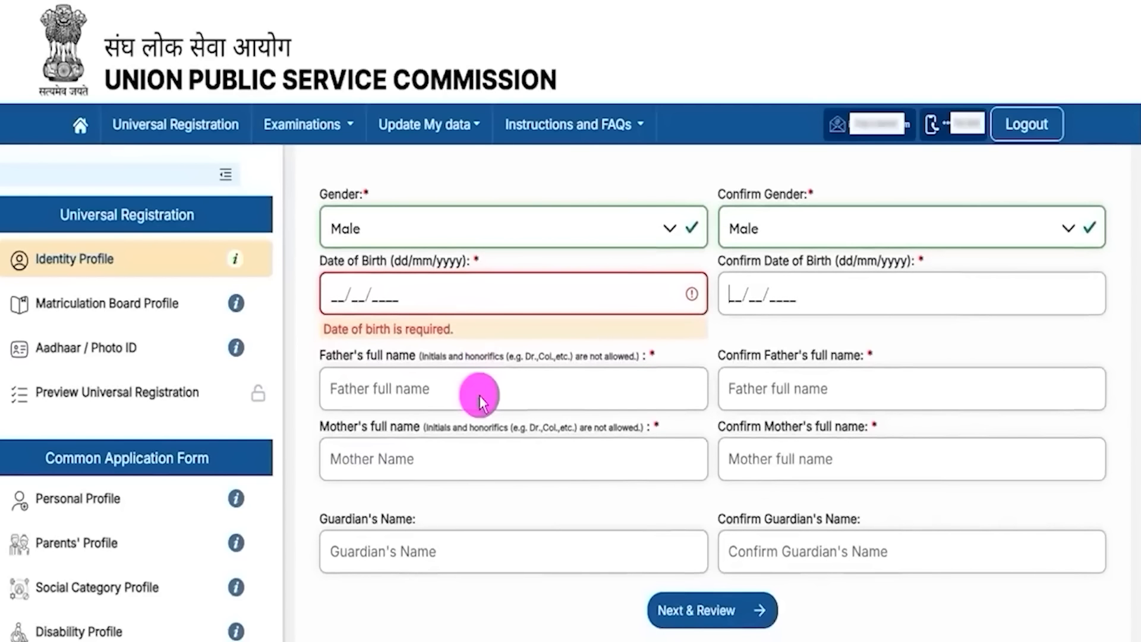
left_click_drag(453, 390, 520, 347)
left_click_drag(835, 392, 884, 361)
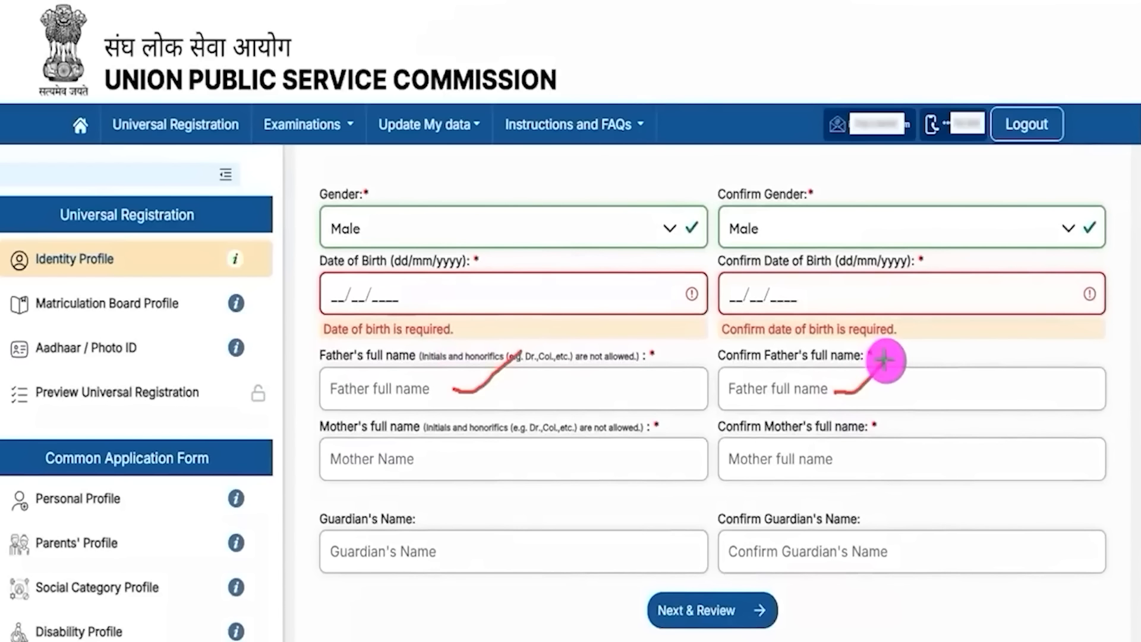
left_click_drag(455, 468, 520, 435)
left_click_drag(865, 460, 933, 422)
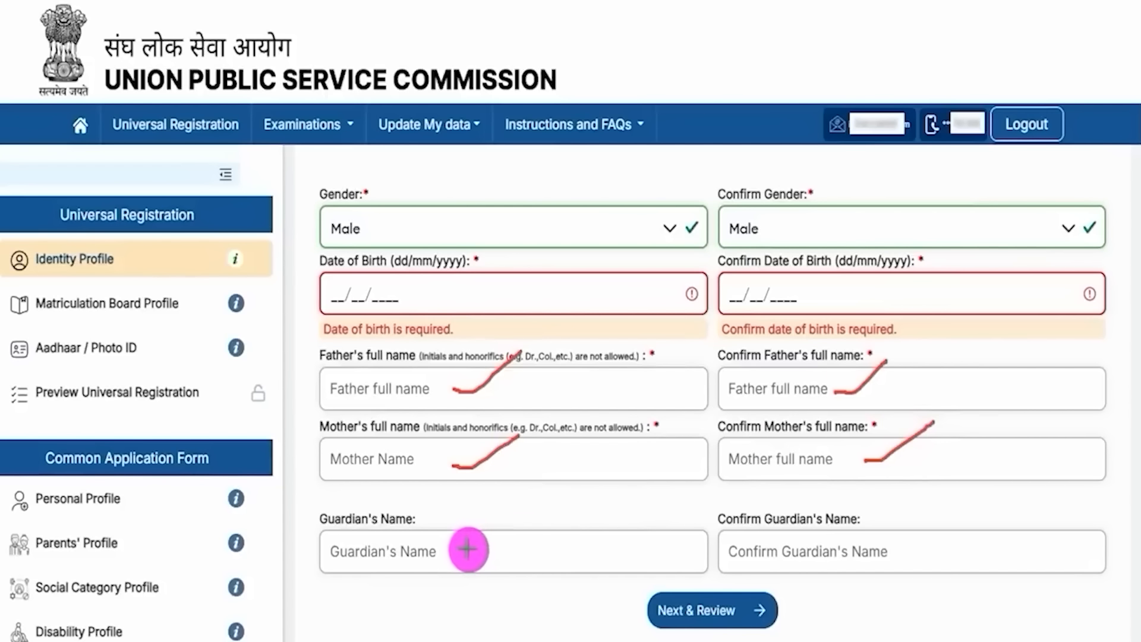
mouse_move(468, 550)
left_mouse_down()
mouse_move(484, 556)
mouse_move(536, 503)
left_mouse_up()
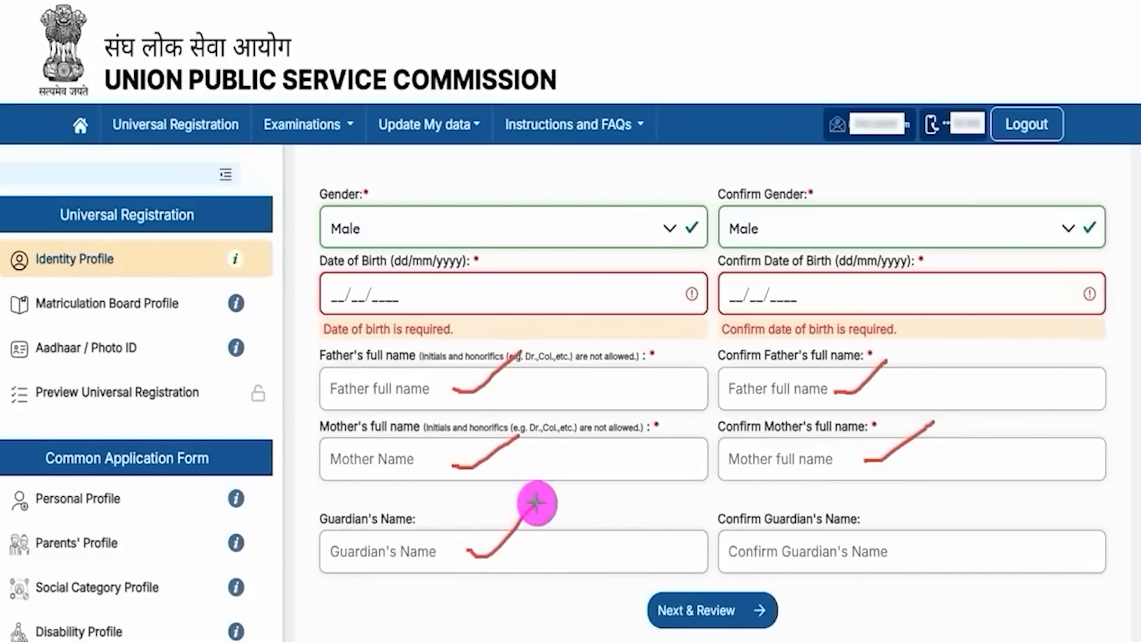
left_click_drag(902, 544, 980, 492)
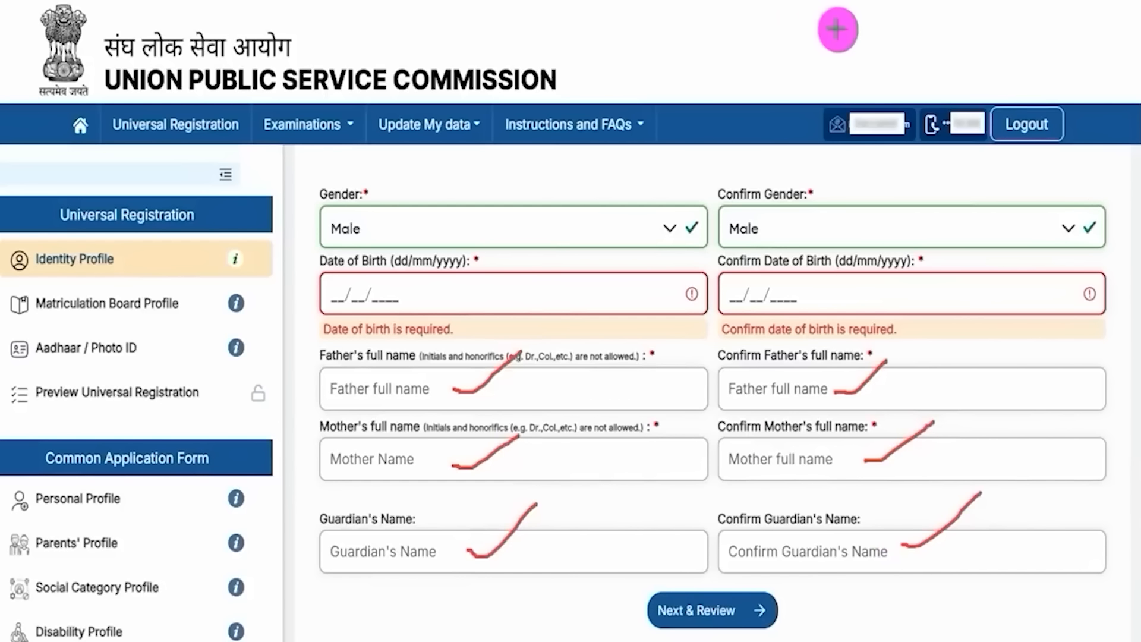
left_click_drag(1024, 596, 767, 620)
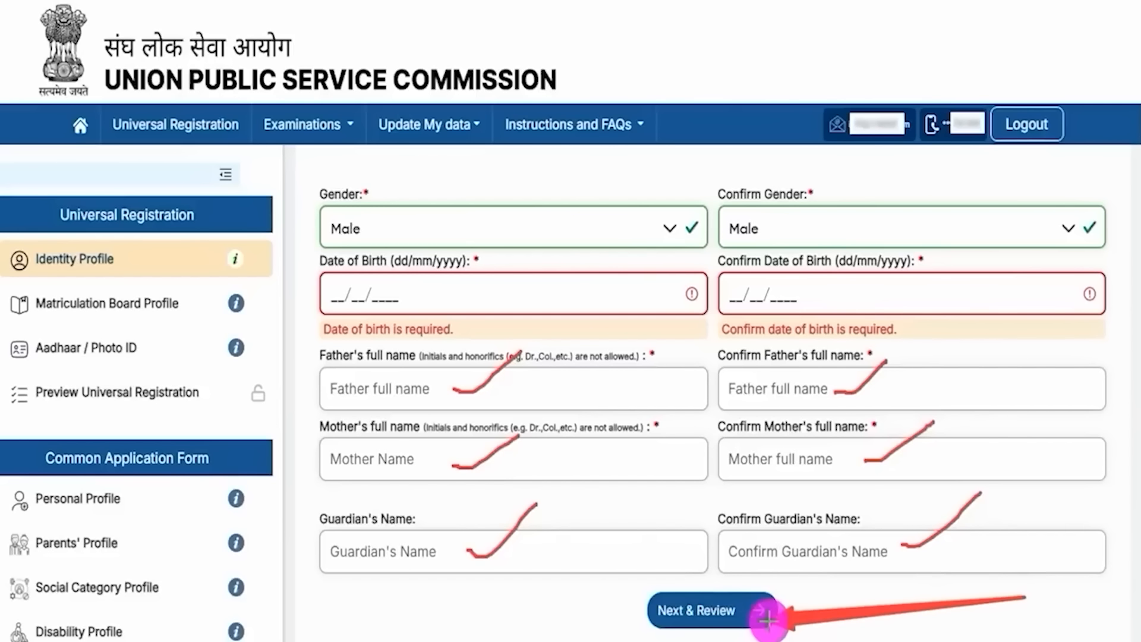
left_click(766, 619)
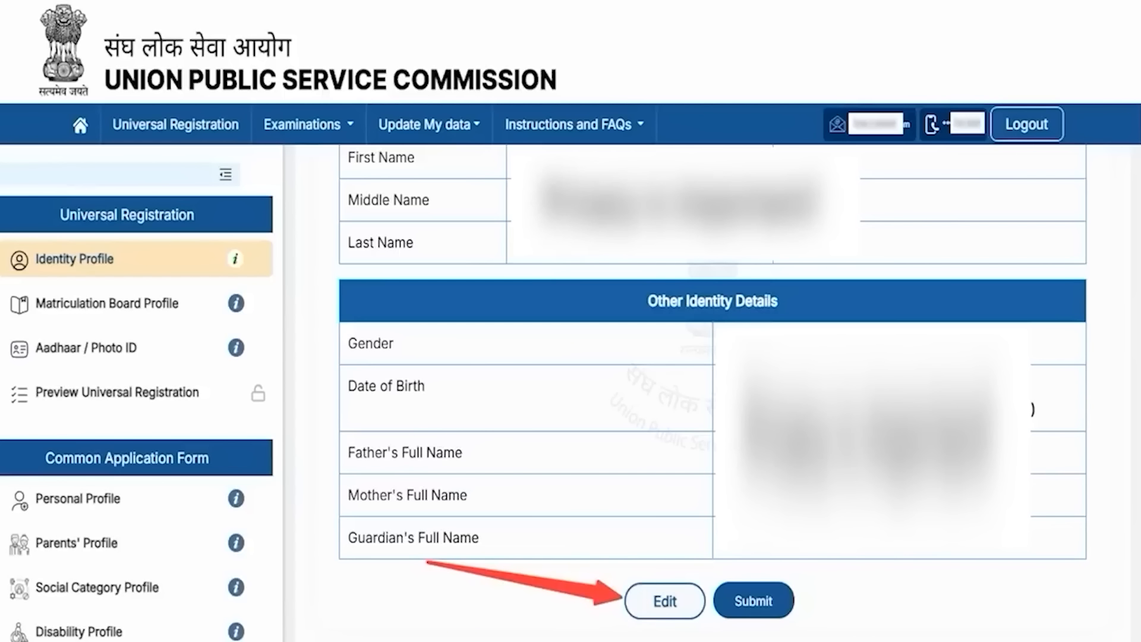
Step: Submit the reviewed Identity Profile
left_click(769, 599)
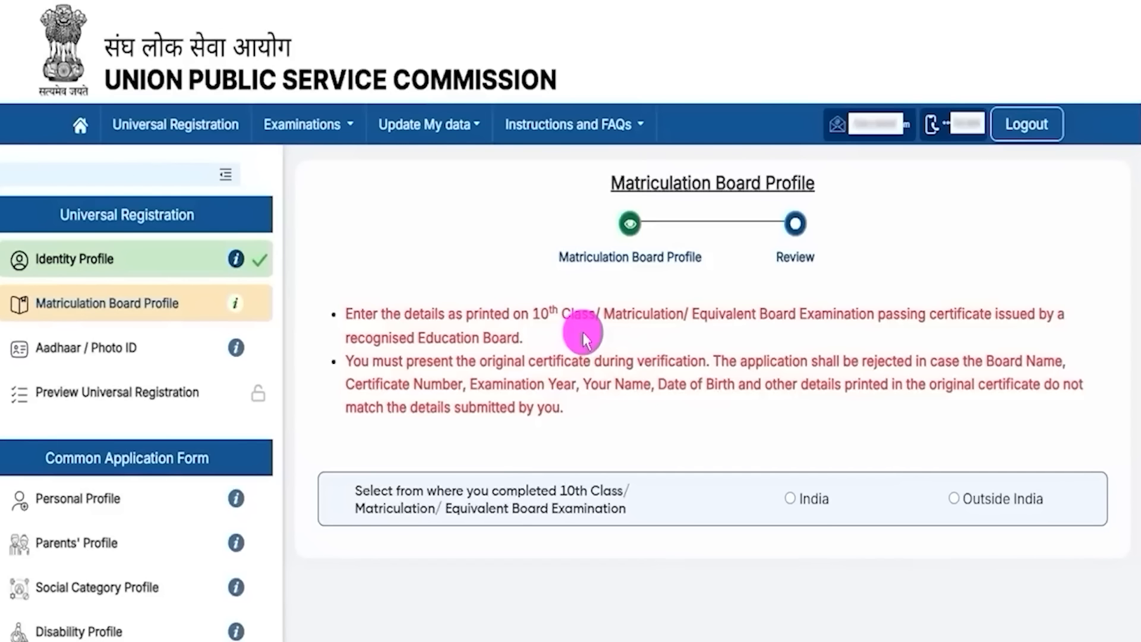
Step: Select India as the place where the 10th Class exam was completed
left_click_drag(534, 313, 622, 315)
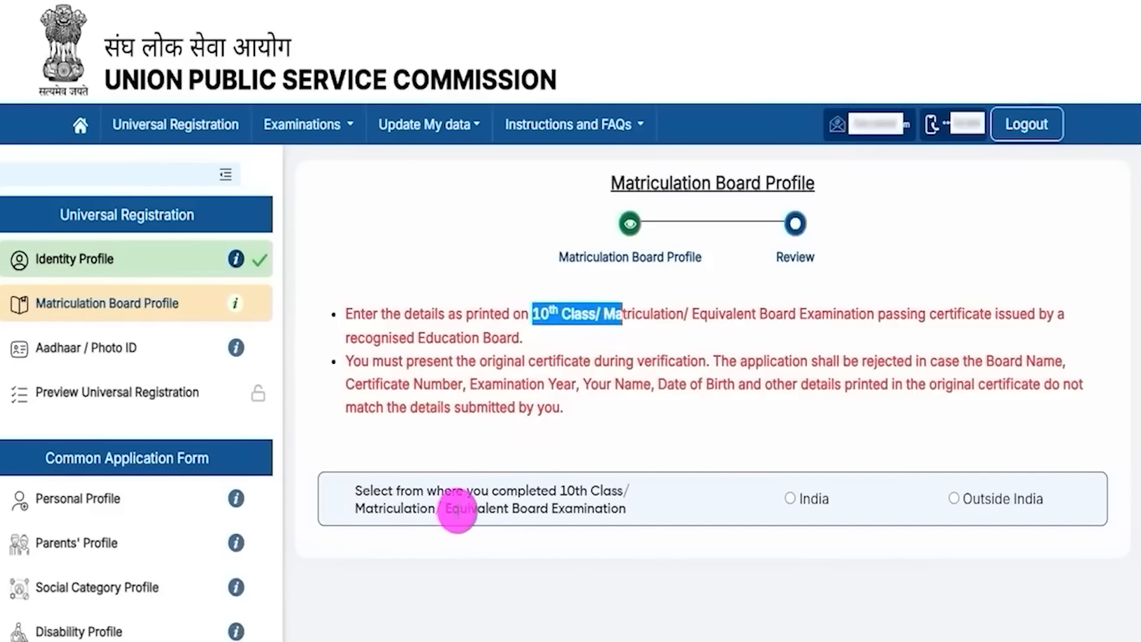
left_click_drag(394, 491, 767, 498)
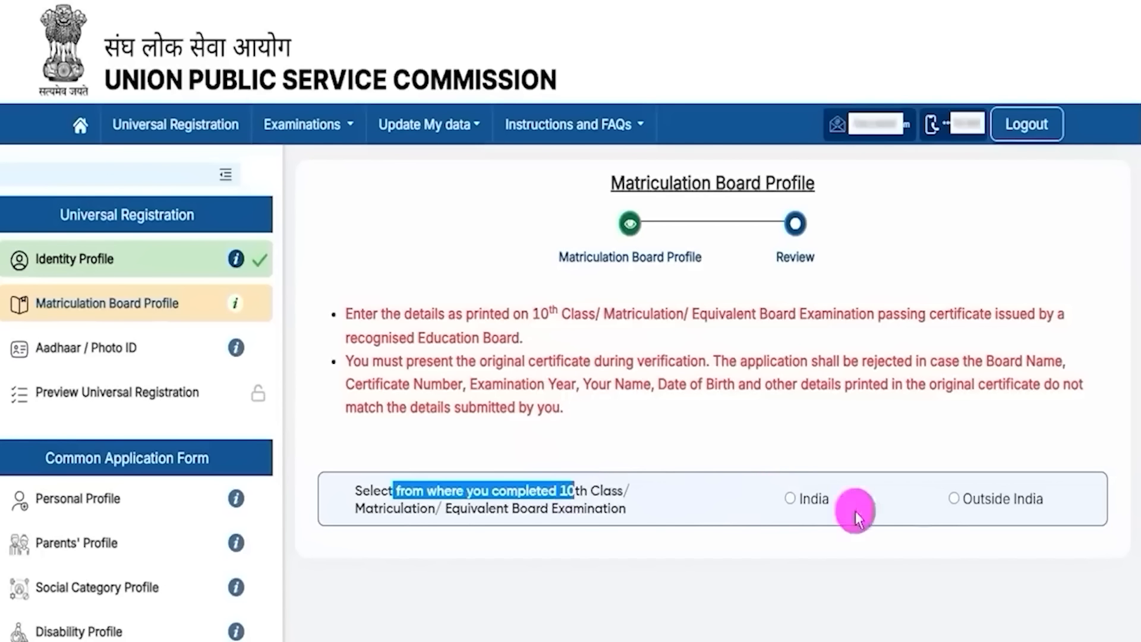
left_click(791, 499)
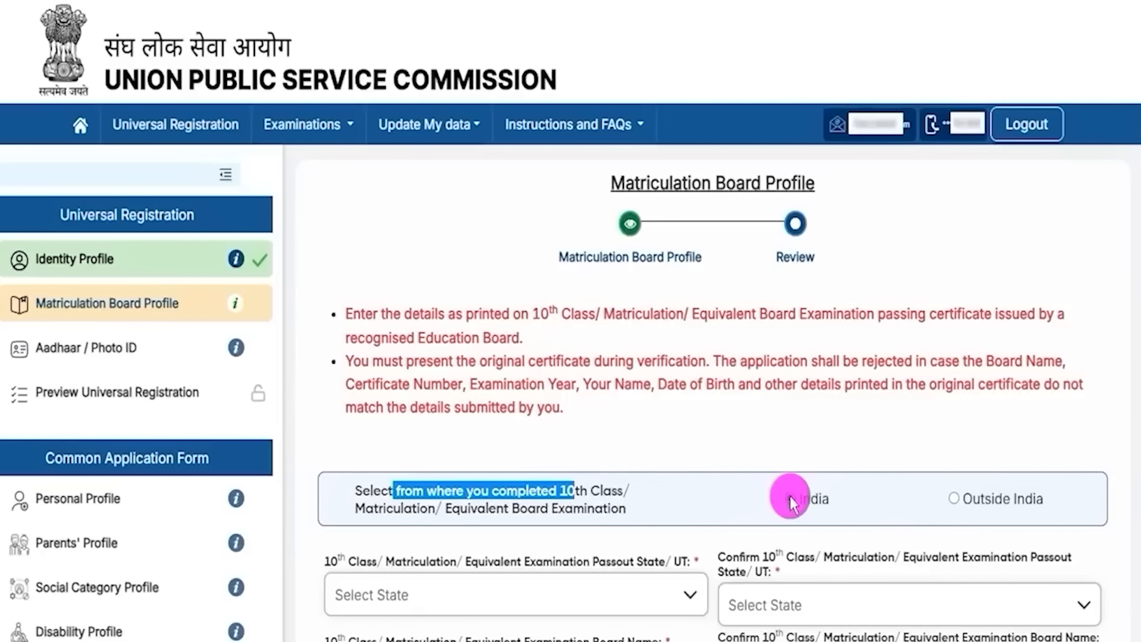
Step: Choose Uttar Pradesh as the passout state and as its confirmation
scroll(680, 519, "down", 5)
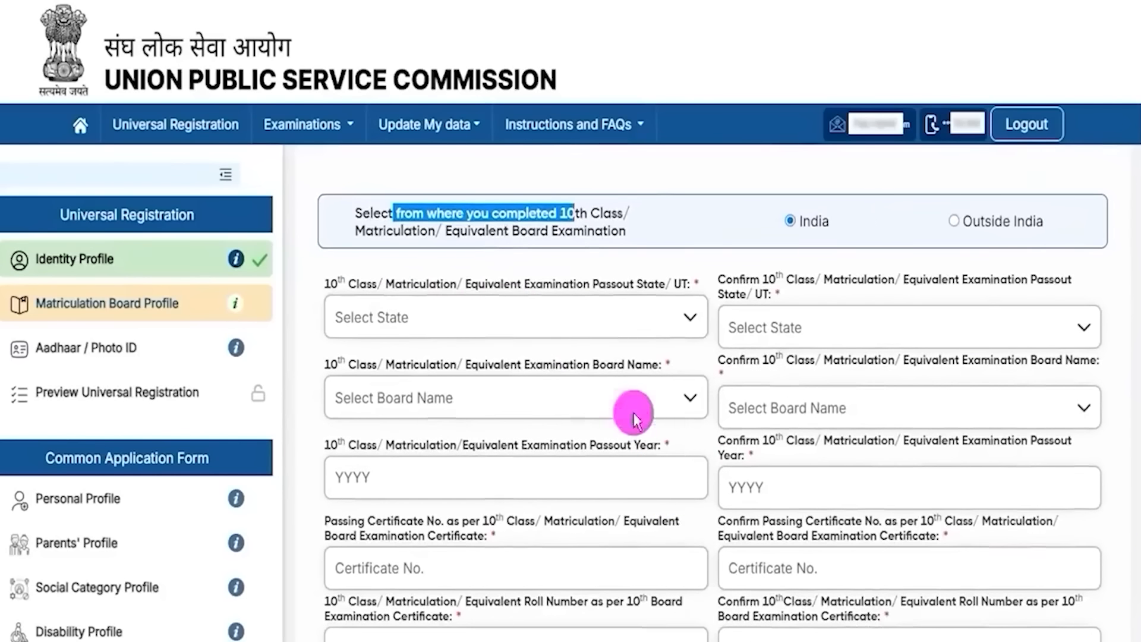
left_click_drag(325, 284, 612, 290)
left_click(520, 319)
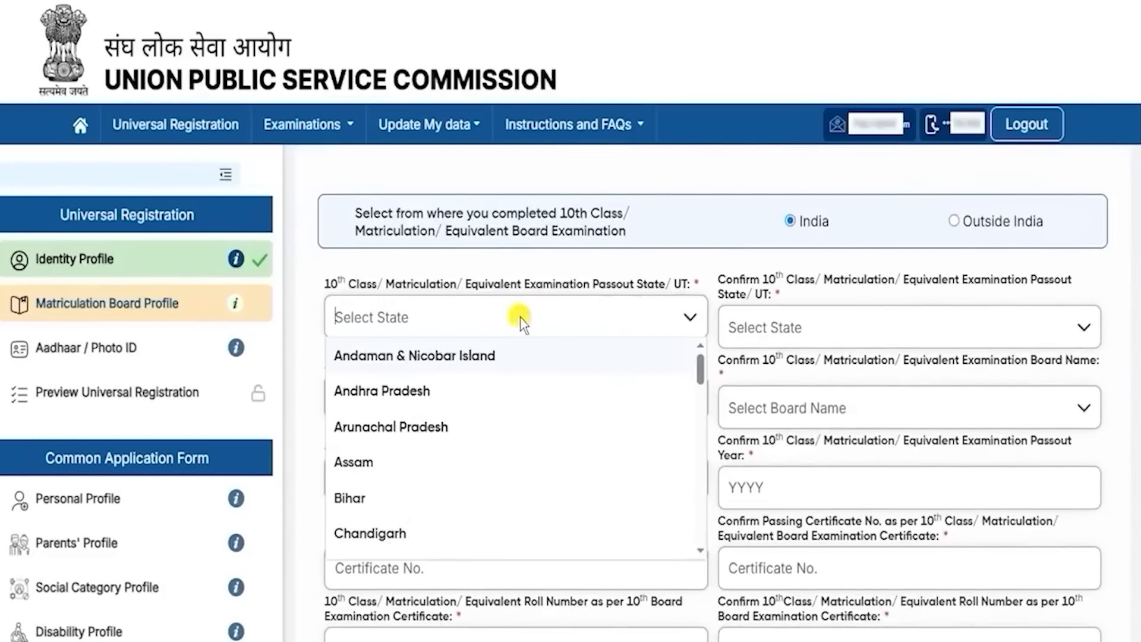
scroll(496, 433, "down", 15)
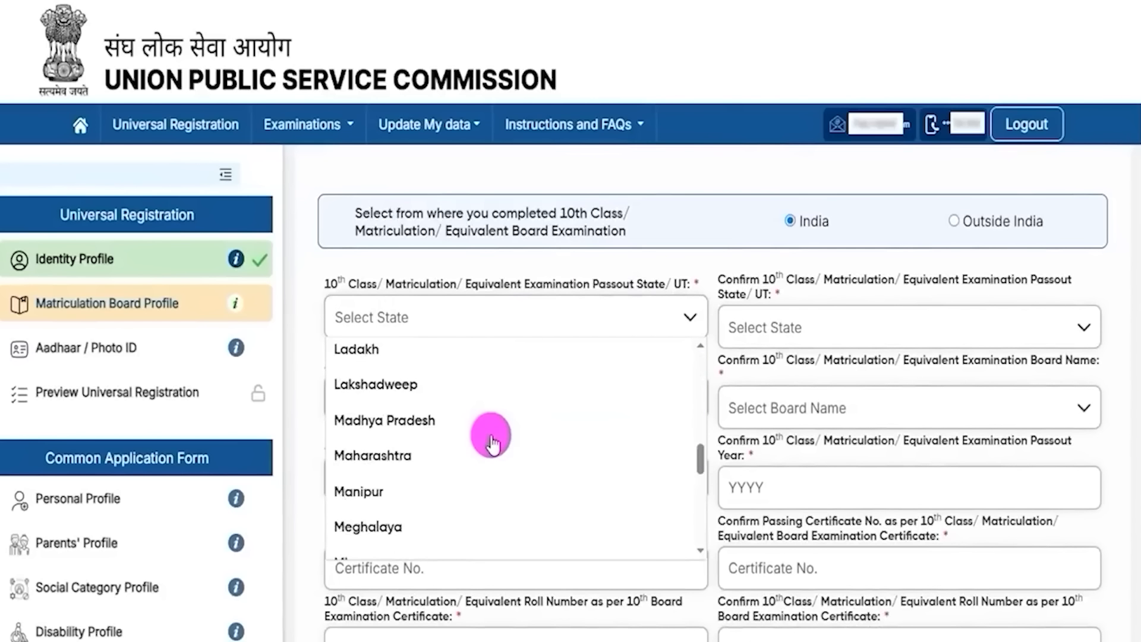
left_click(389, 472)
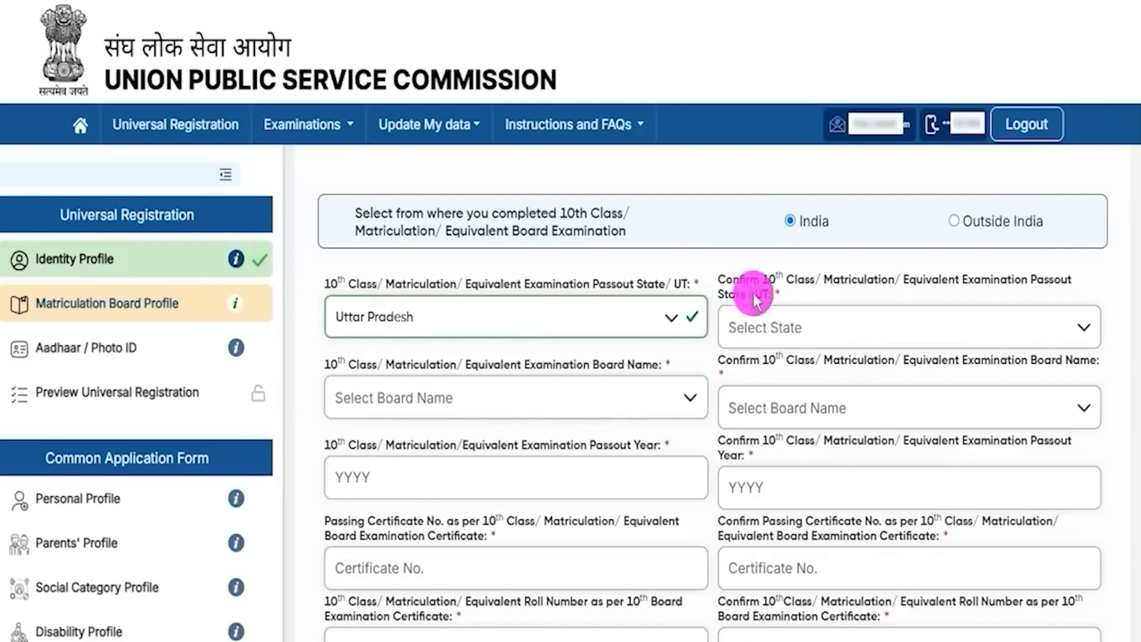
left_click(816, 322)
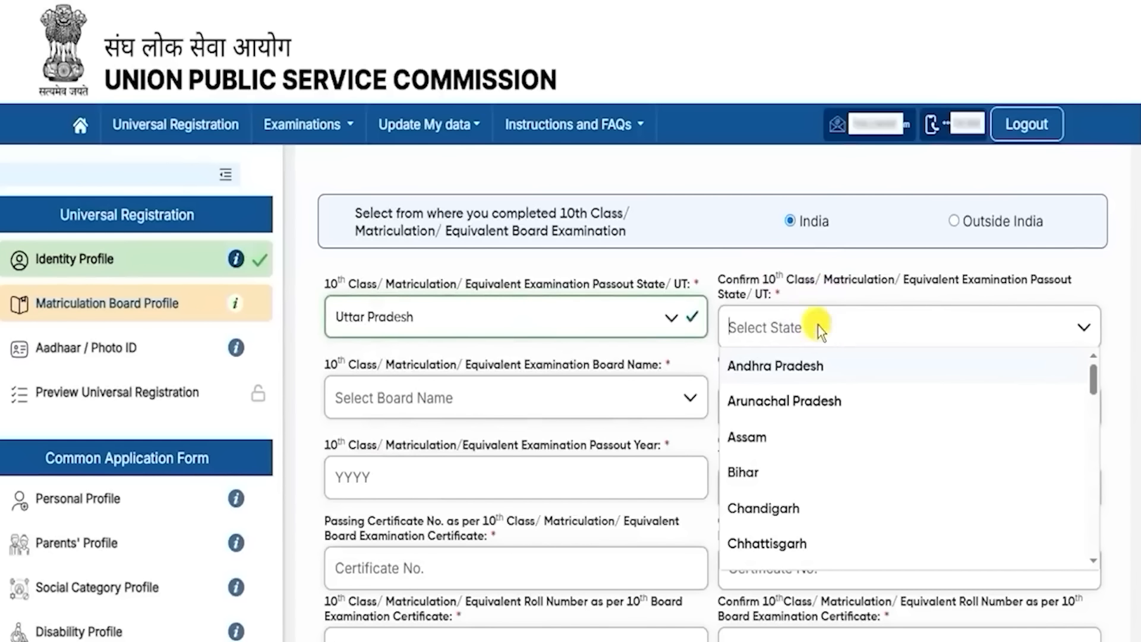
scroll(805, 446, "down", 10)
scroll(806, 449, "down", 5)
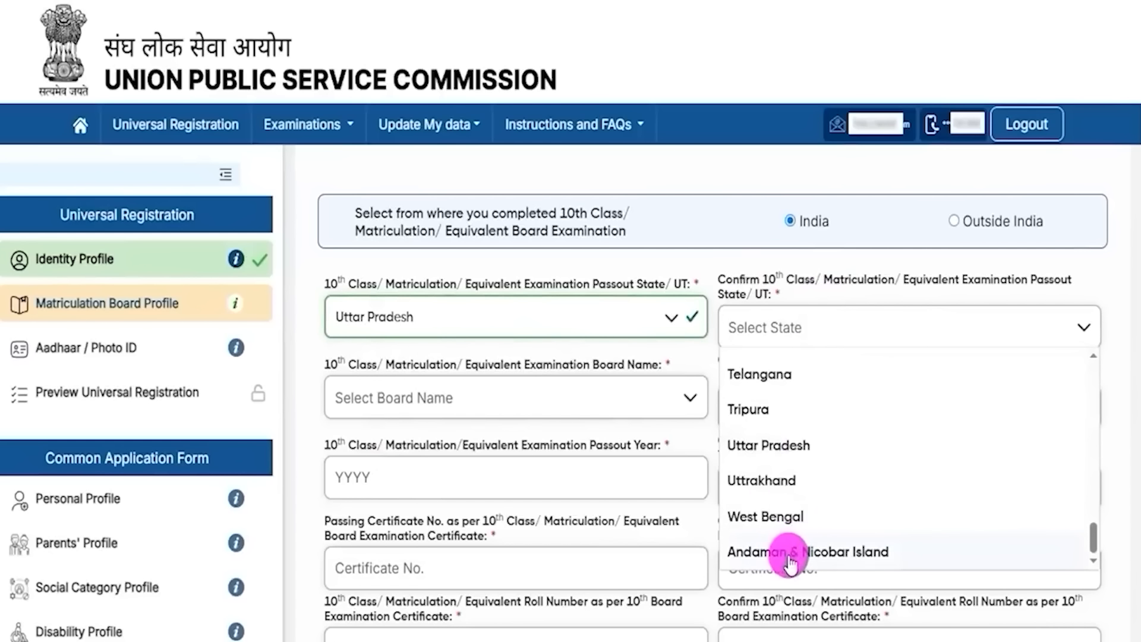
left_click(773, 451)
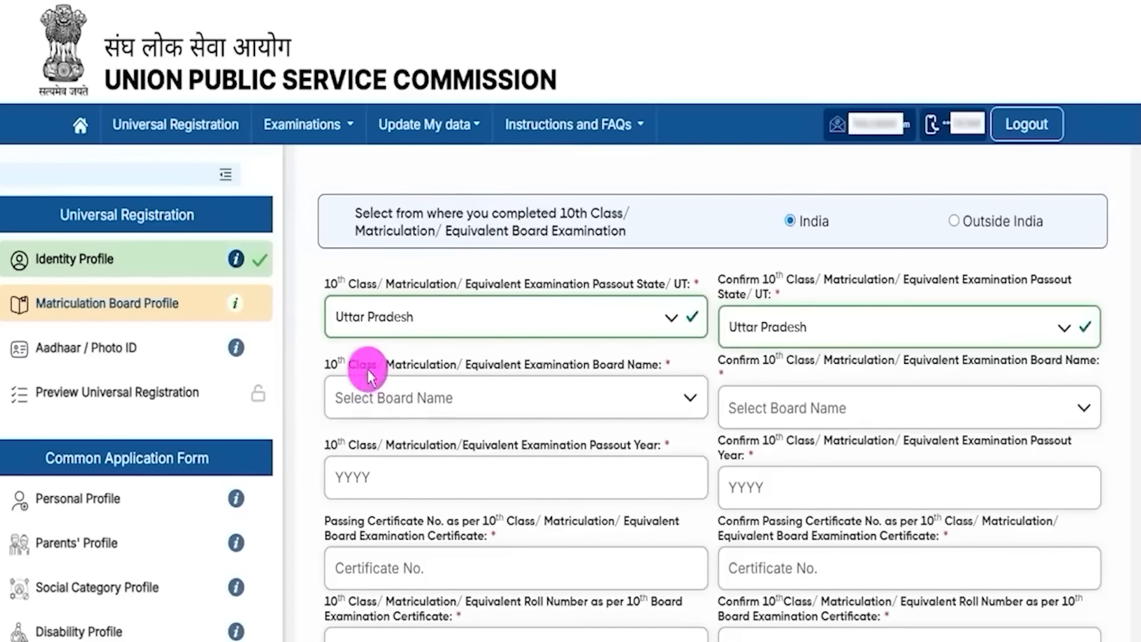
Step: Choose Central Board of Secondary Education in both Board Name fields
left_click_drag(329, 363, 606, 369)
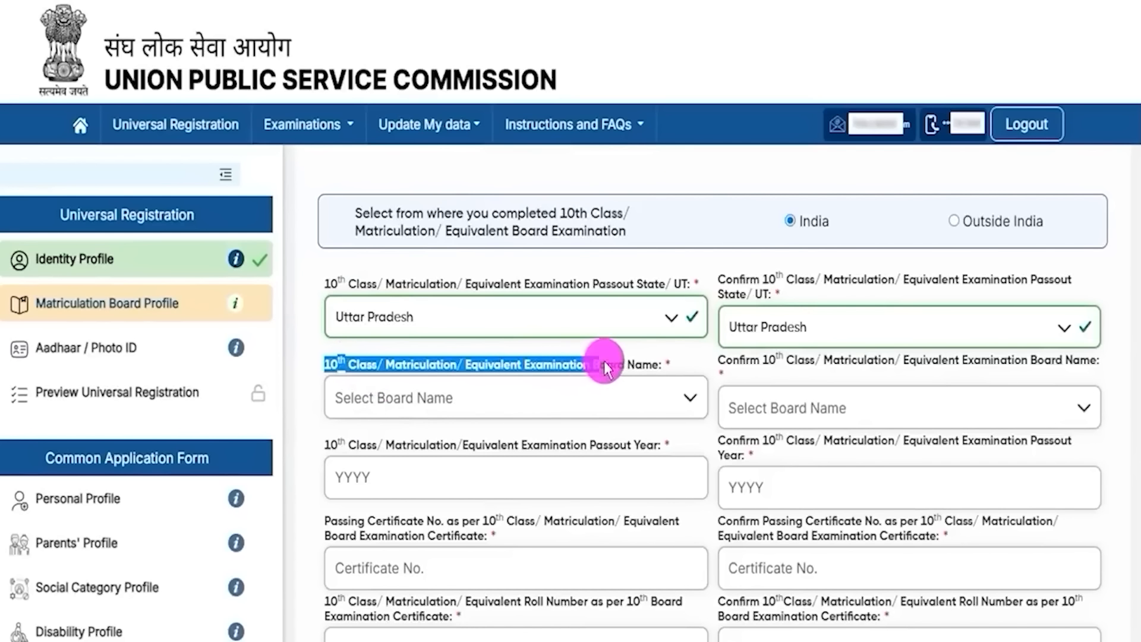
left_click(512, 391)
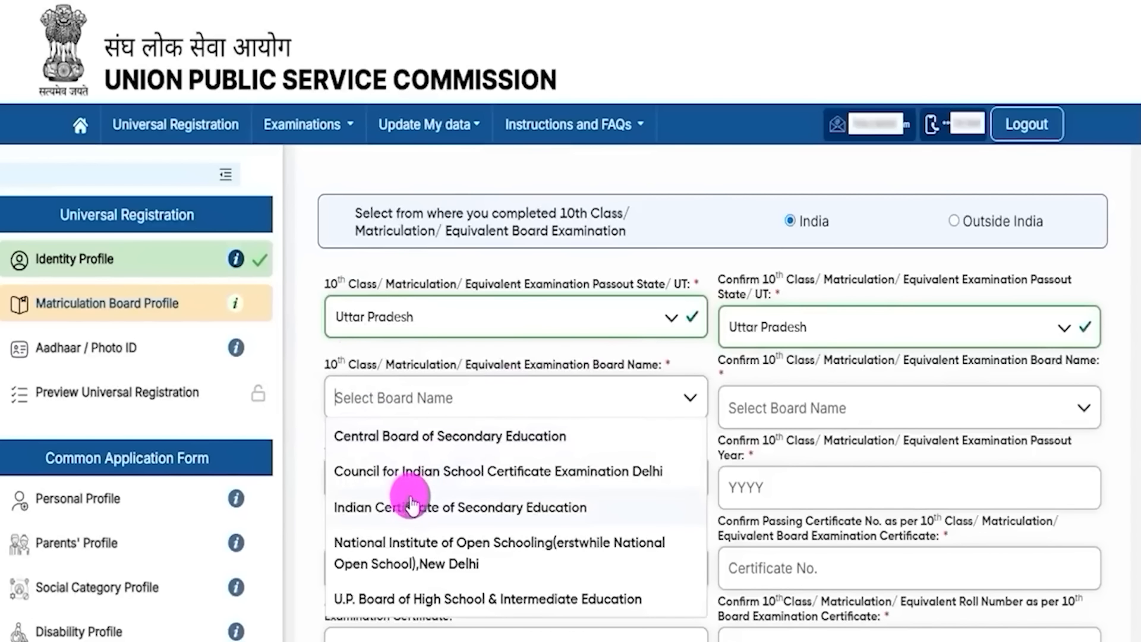
left_click(440, 437)
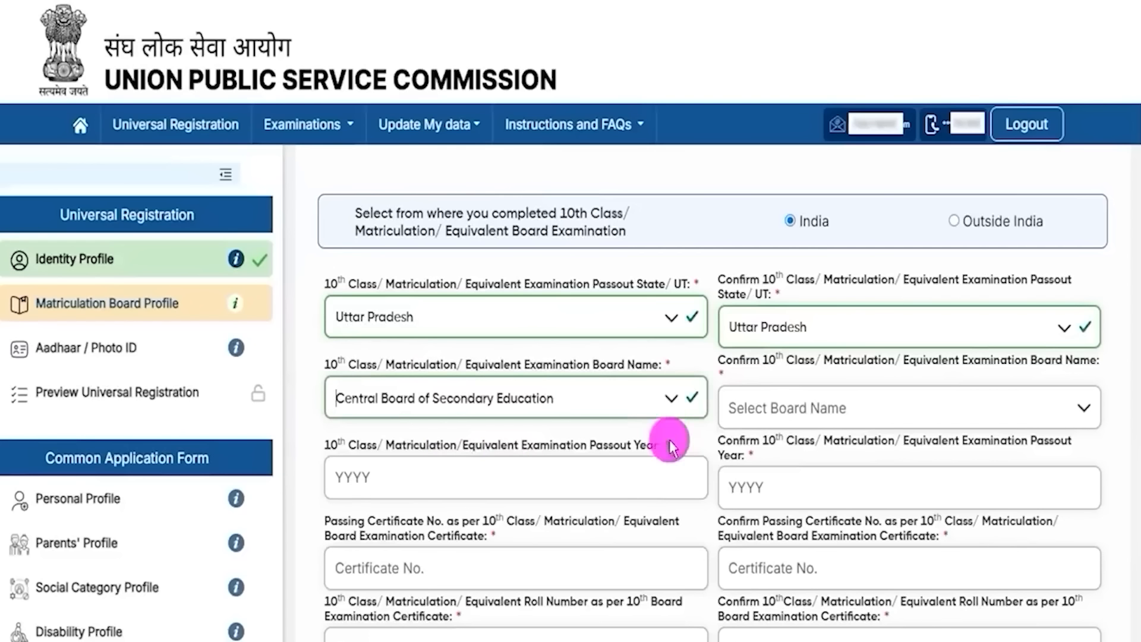
left_click(800, 408)
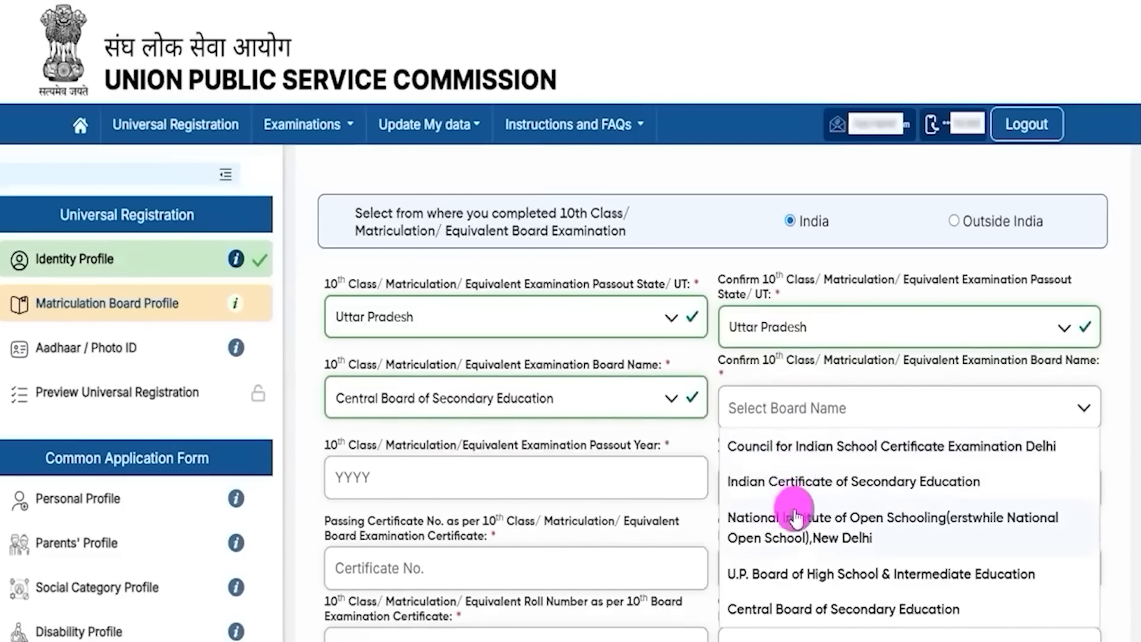
left_click(785, 612)
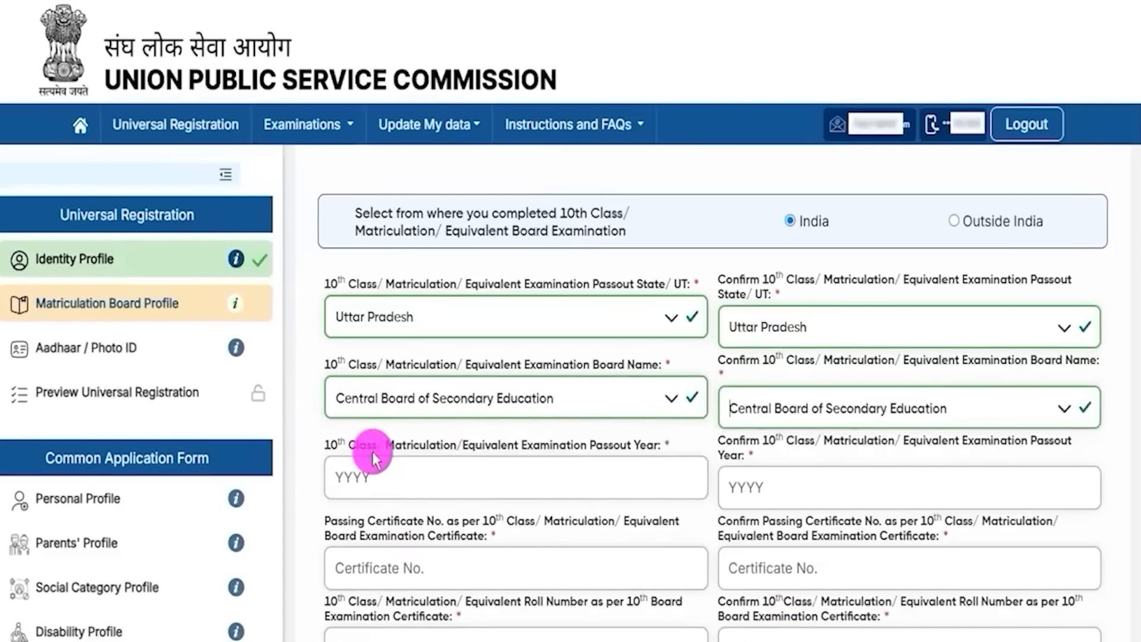
left_click(370, 479)
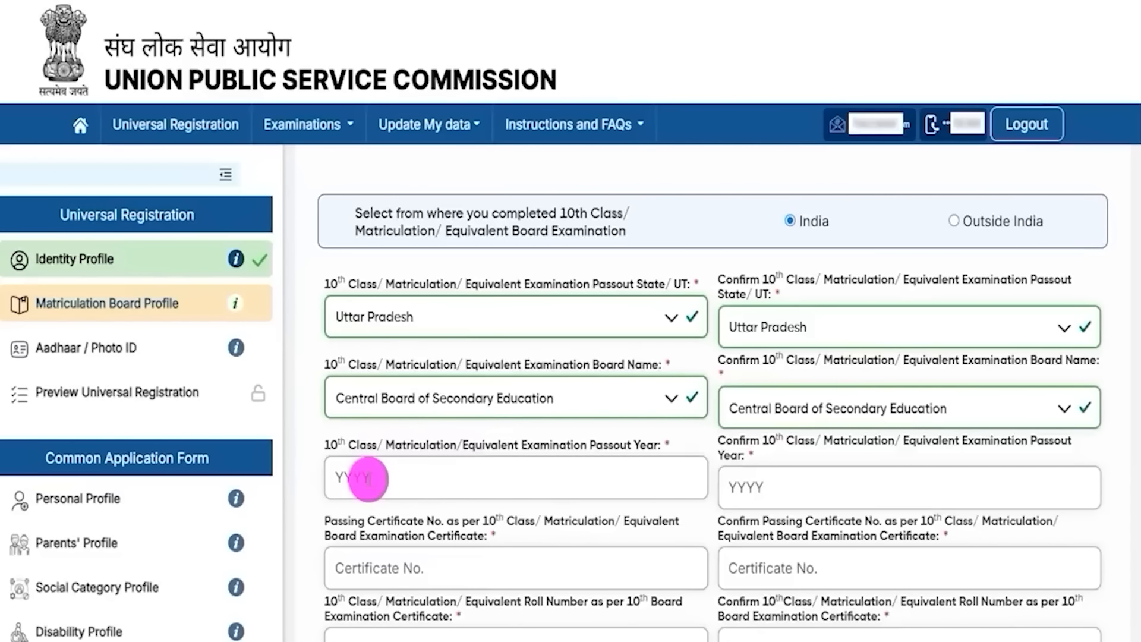
Step: Step through the Confirm Passout Year and certificate number fields, leaving them empty
left_click_drag(726, 442, 775, 446)
left_click(772, 488)
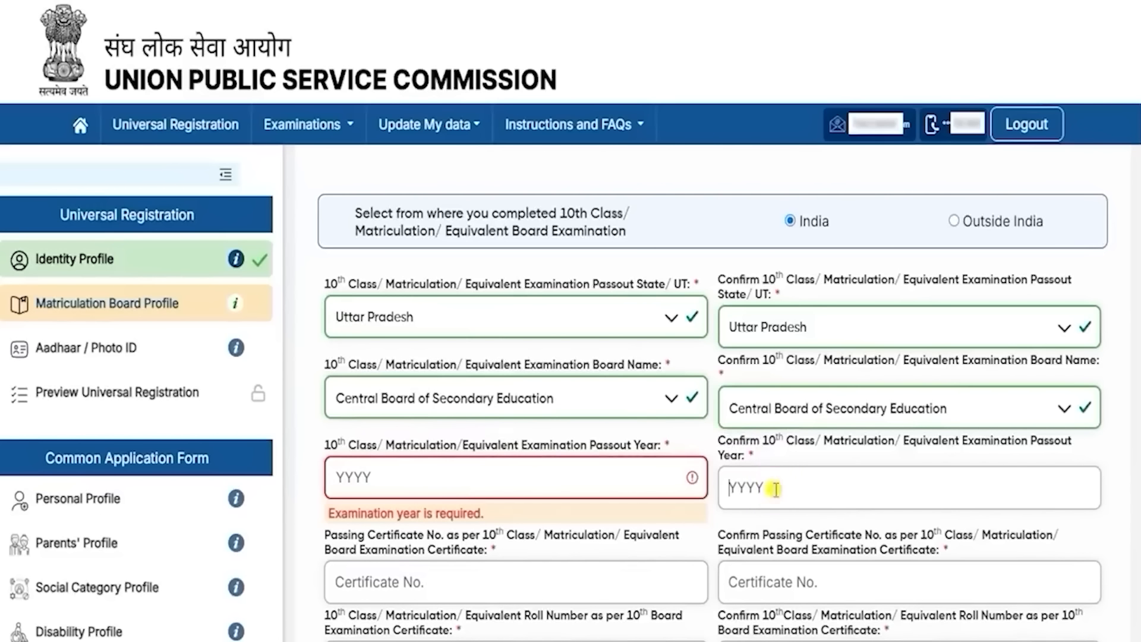
scroll(649, 476, "down", 3)
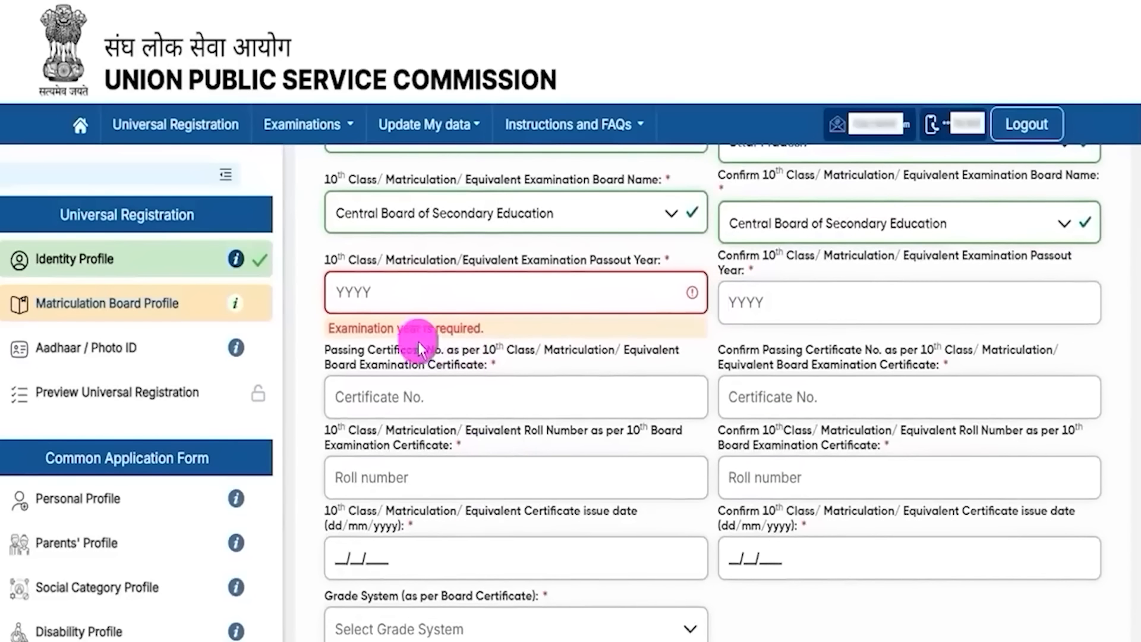
left_click_drag(358, 331, 431, 358)
left_click(371, 360)
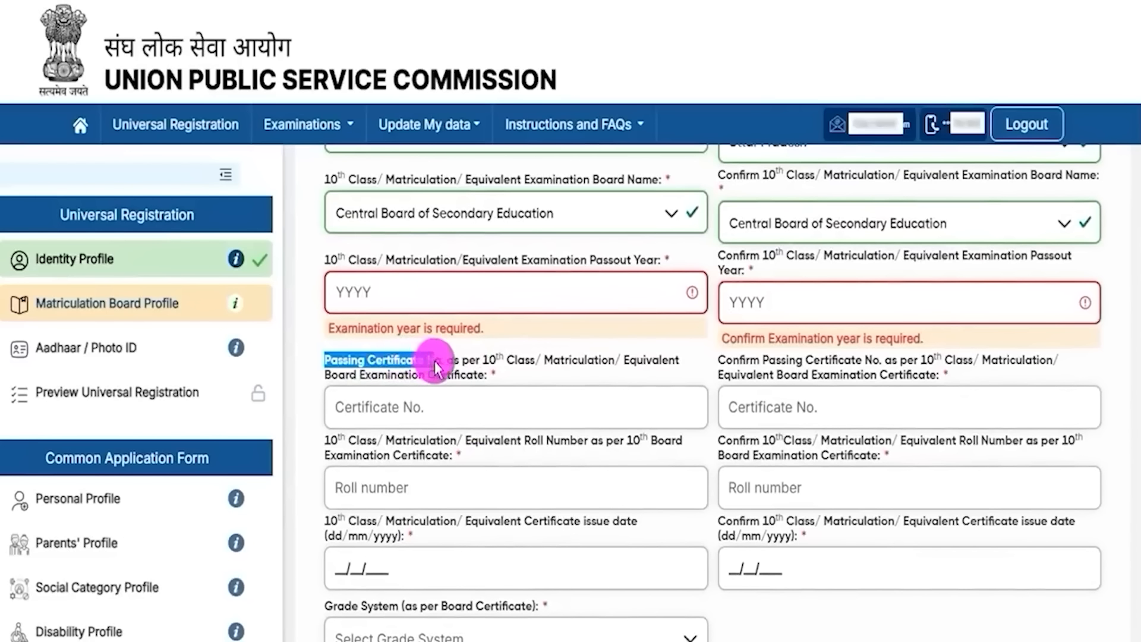
left_click(439, 397)
left_click(855, 410)
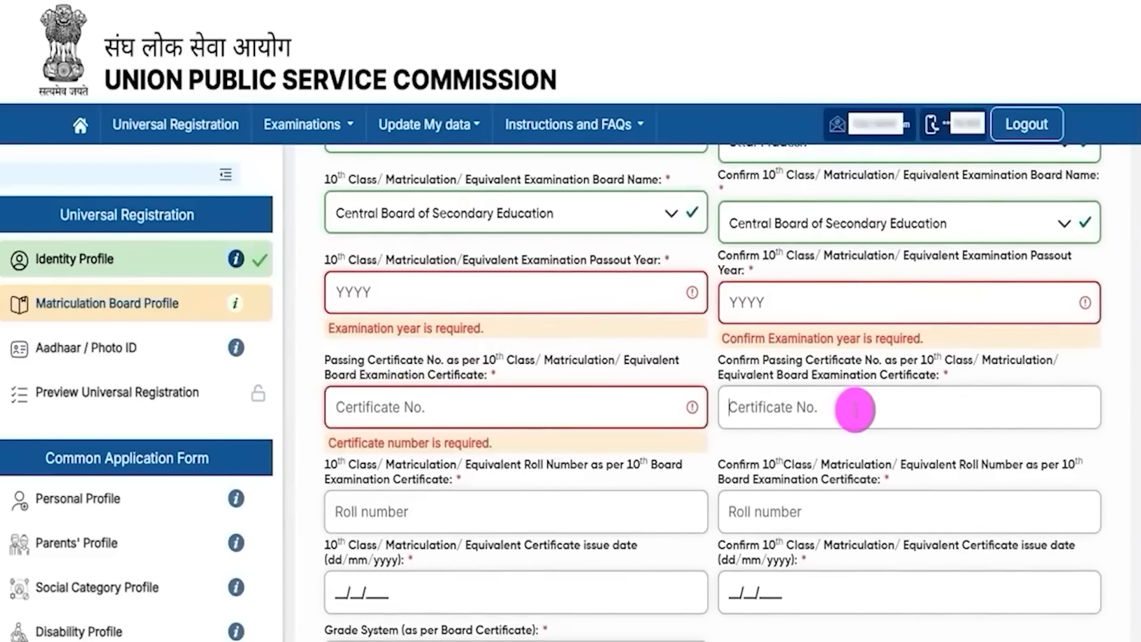
scroll(855, 410, "down", 4)
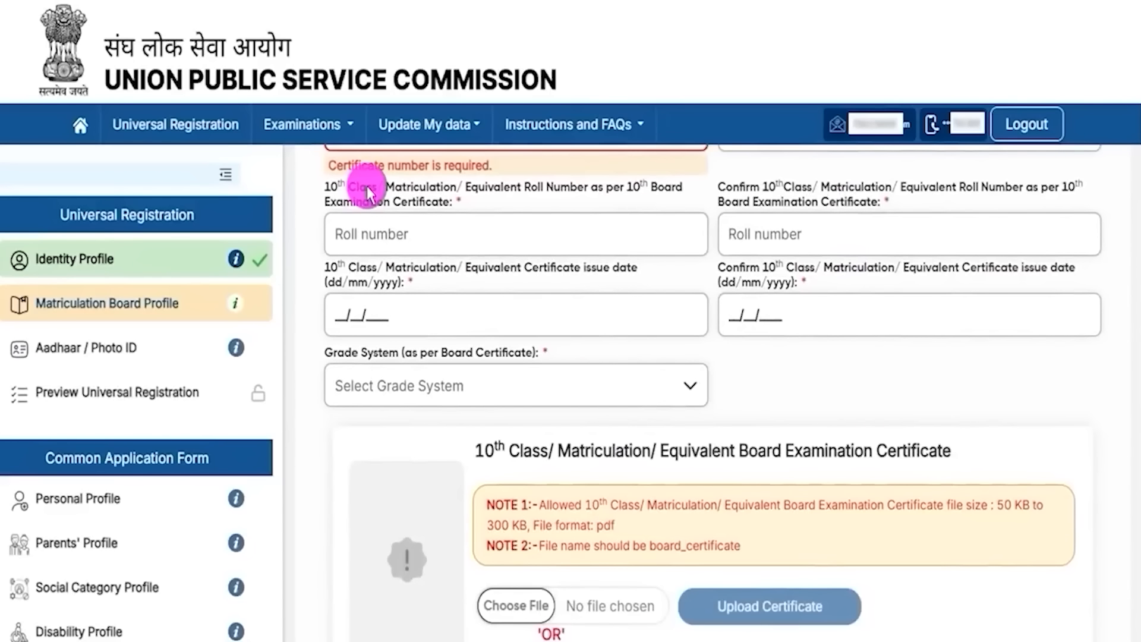
Step: Step through the roll number and certificate issue date fields, then open the Grade System list
left_click_drag(338, 187, 535, 184)
left_click(561, 187)
left_click(421, 232)
left_click(774, 231)
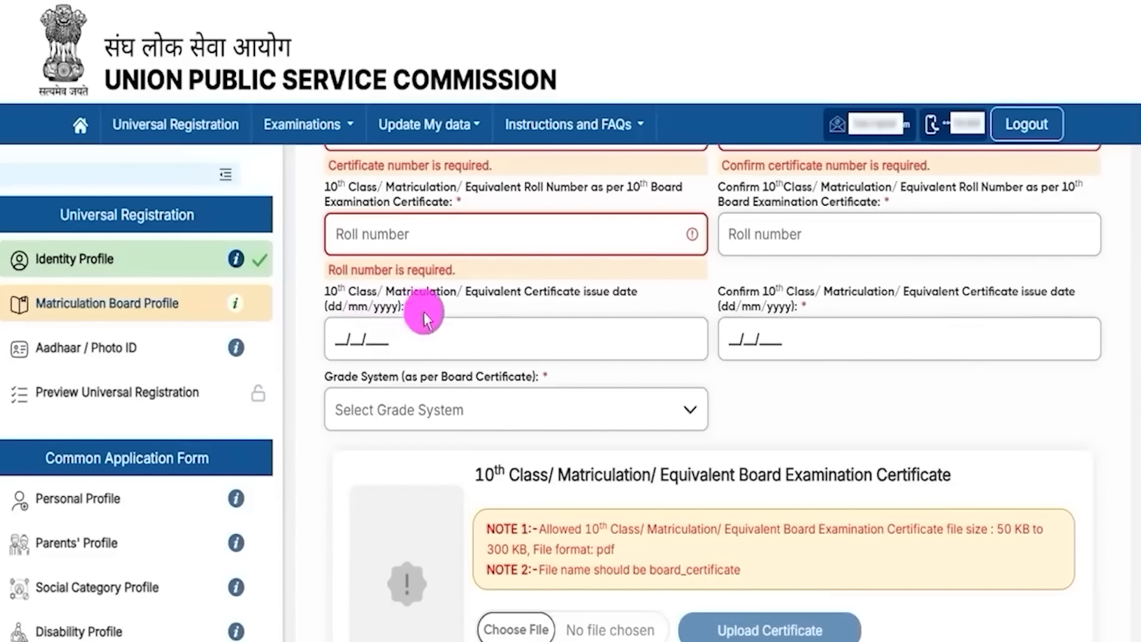
left_click(371, 297)
left_click_drag(326, 294, 454, 294)
left_click(429, 296)
left_click(341, 329)
left_click(358, 341)
left_click(359, 341)
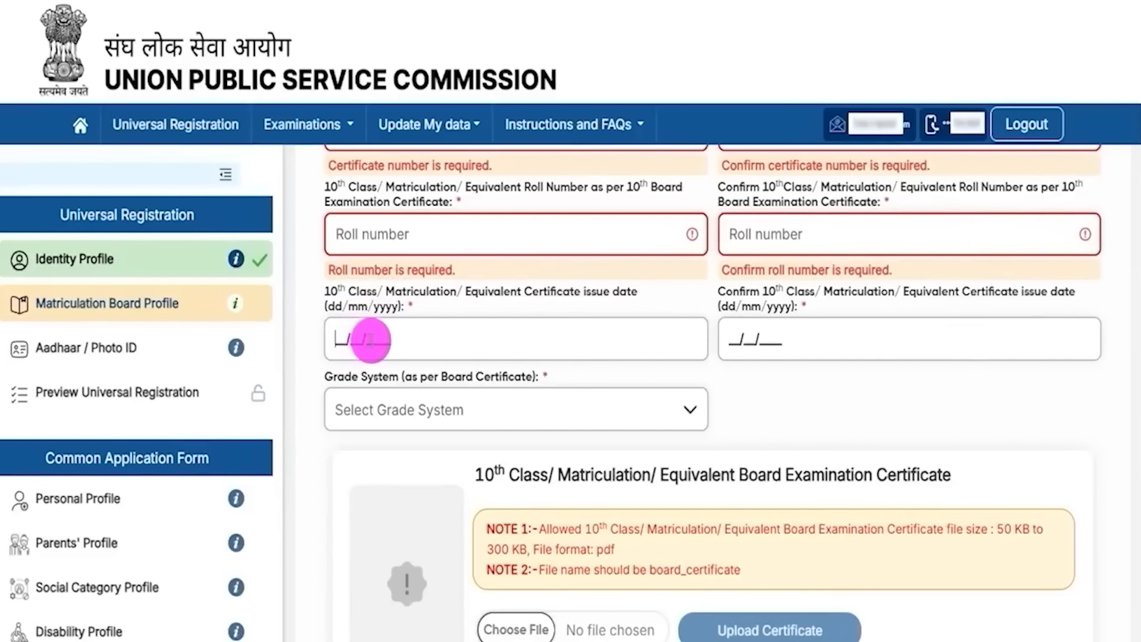
left_click(750, 287)
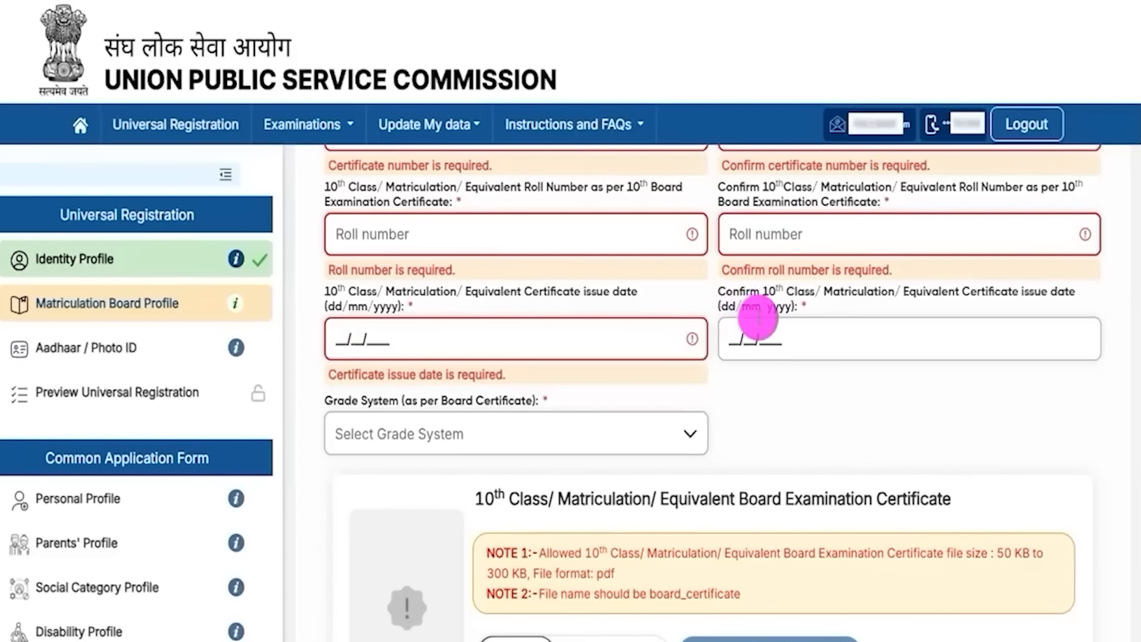
left_click(769, 338)
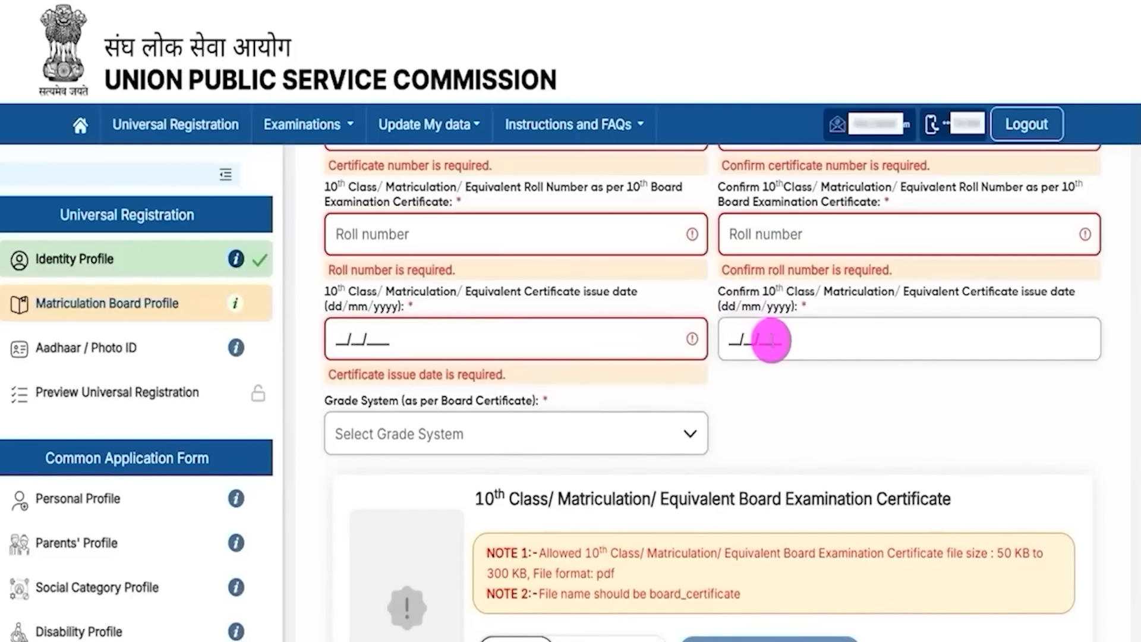
left_click(438, 440)
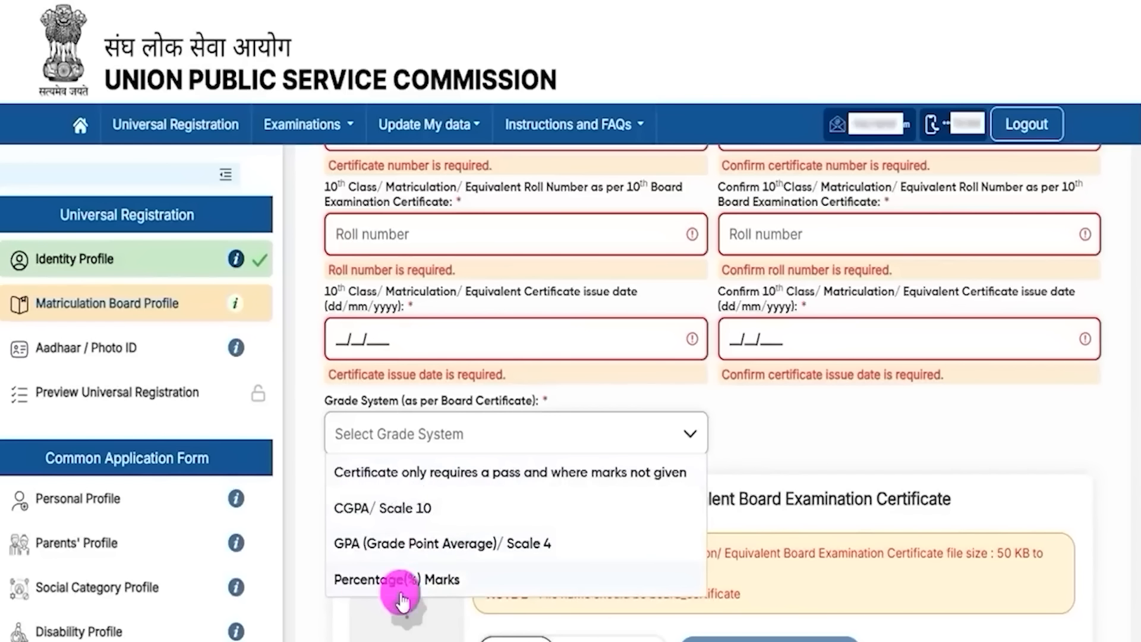
Step: Choose Percentage(%) Marks grading and enter 60.00 as the percentage of marks
left_click(424, 581)
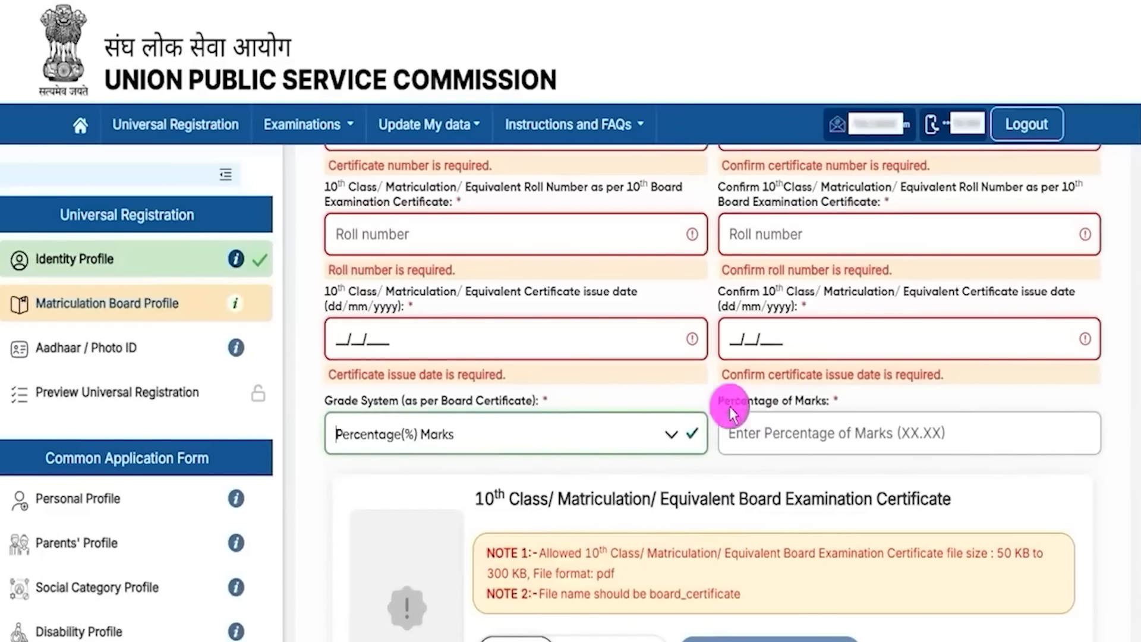
left_click(754, 430)
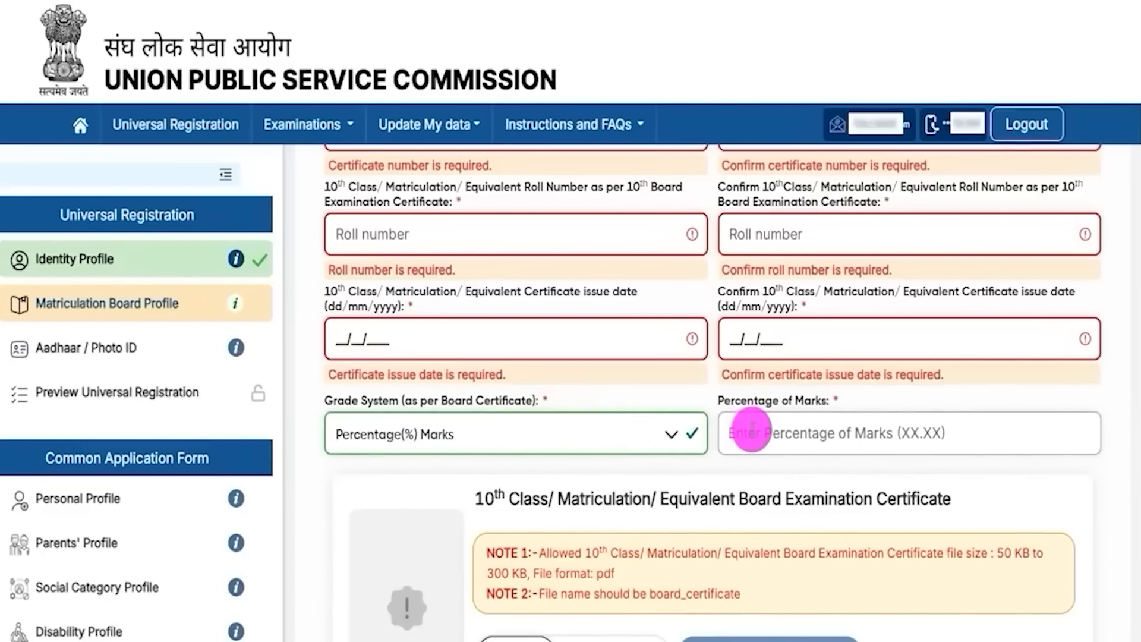
type("60")
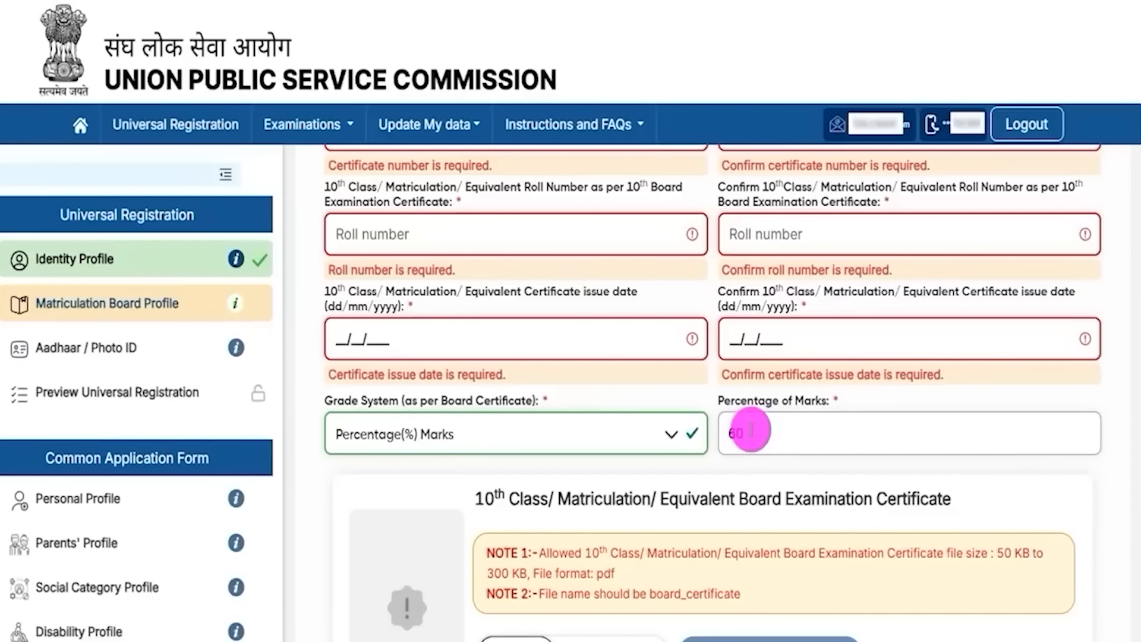
type(".00")
left_click(566, 489)
scroll(601, 479, "down", 3)
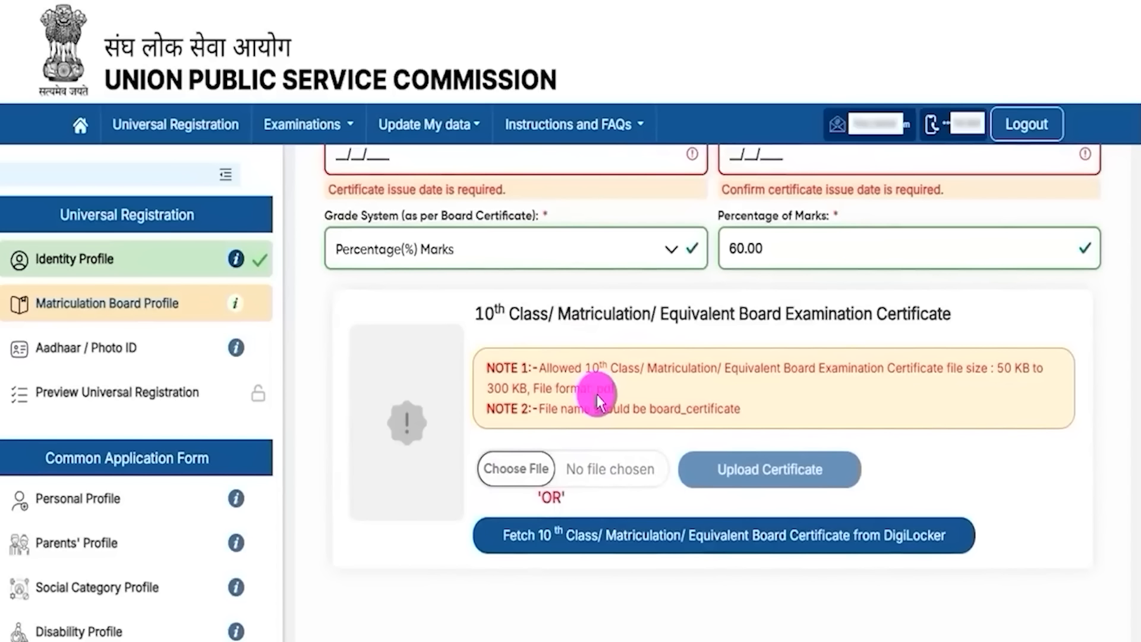
double_click(1004, 368)
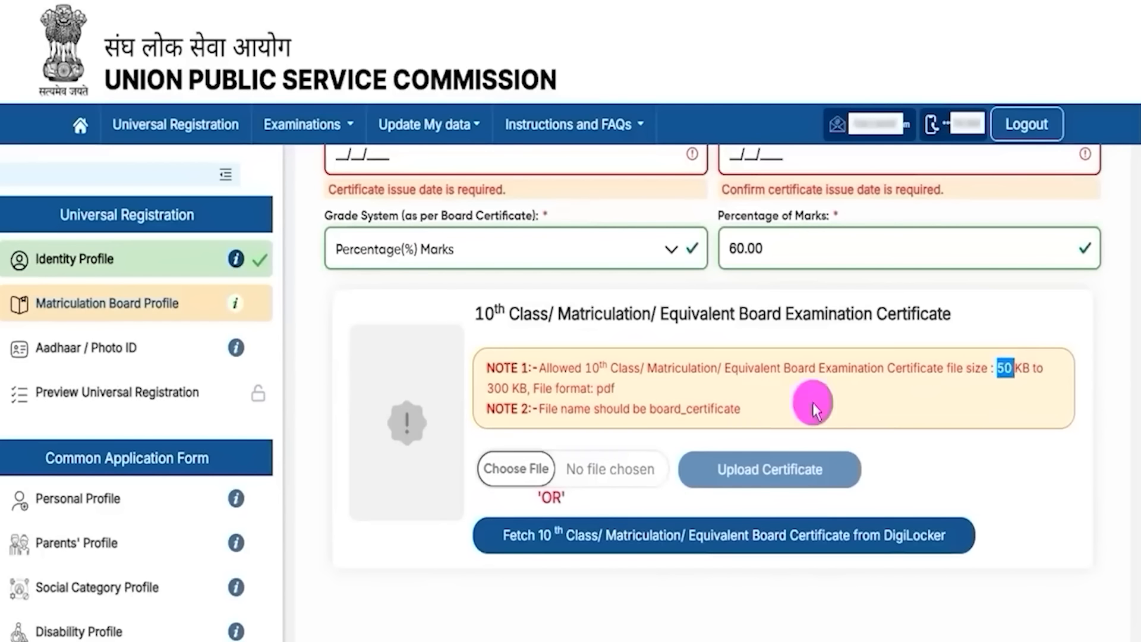
left_click_drag(495, 387, 510, 388)
left_click_drag(598, 387, 608, 385)
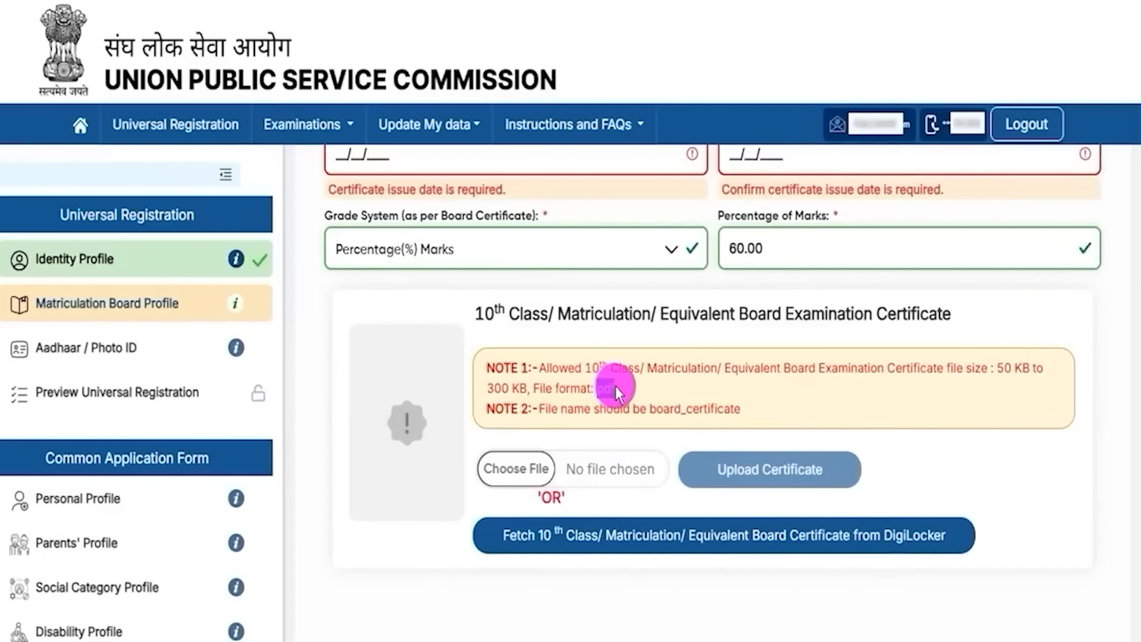
left_click_drag(652, 406, 739, 410)
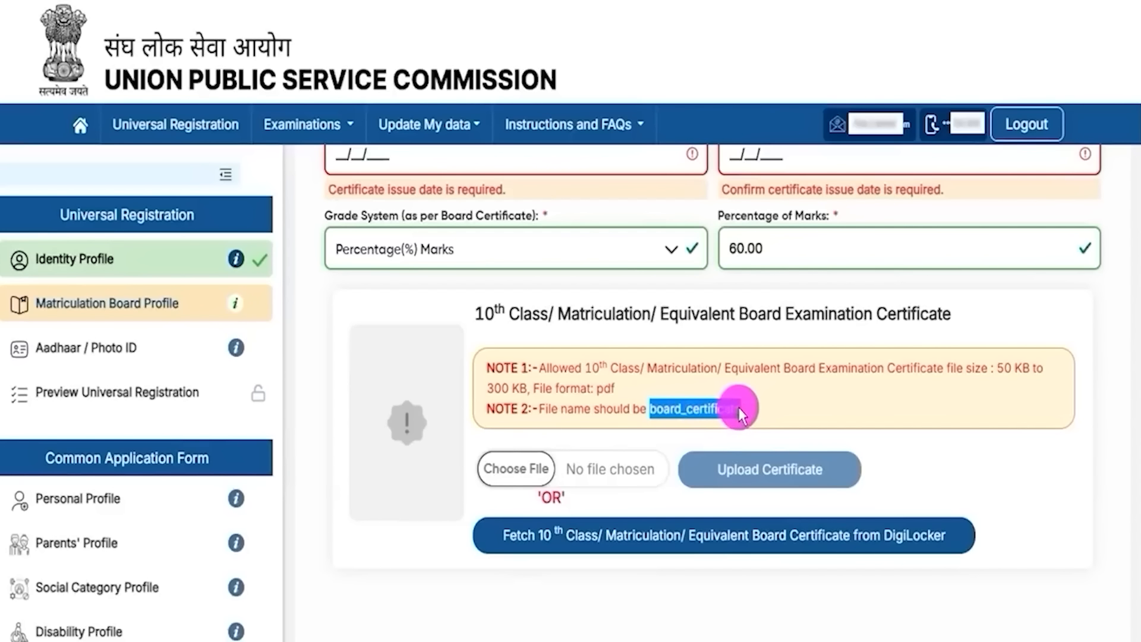
left_click_drag(538, 458, 585, 428)
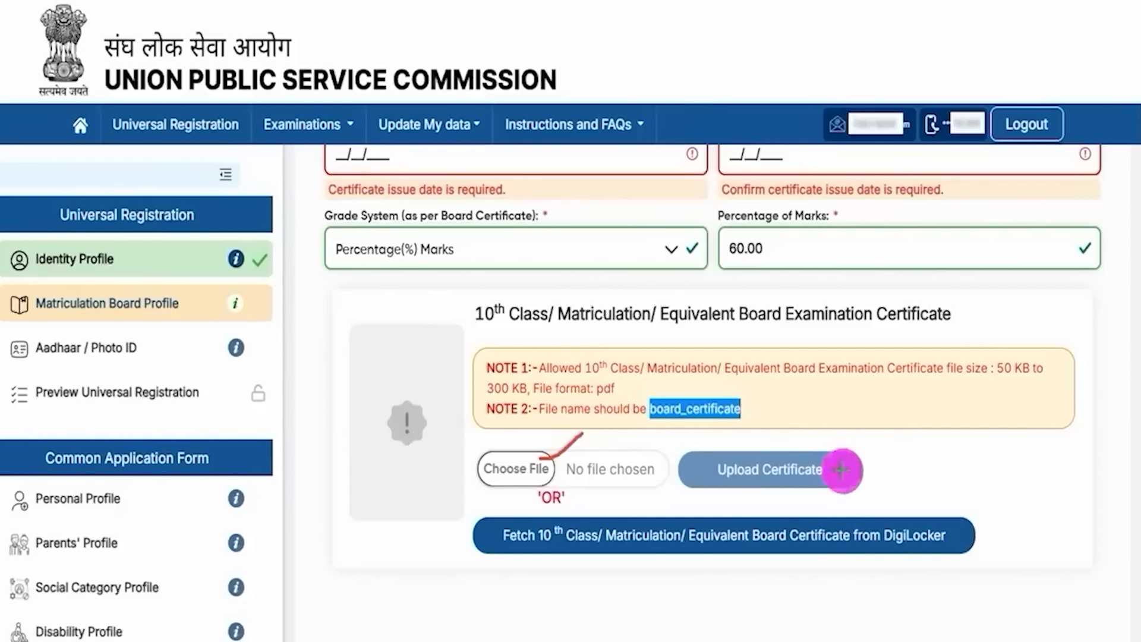
left_click_drag(841, 469, 871, 436)
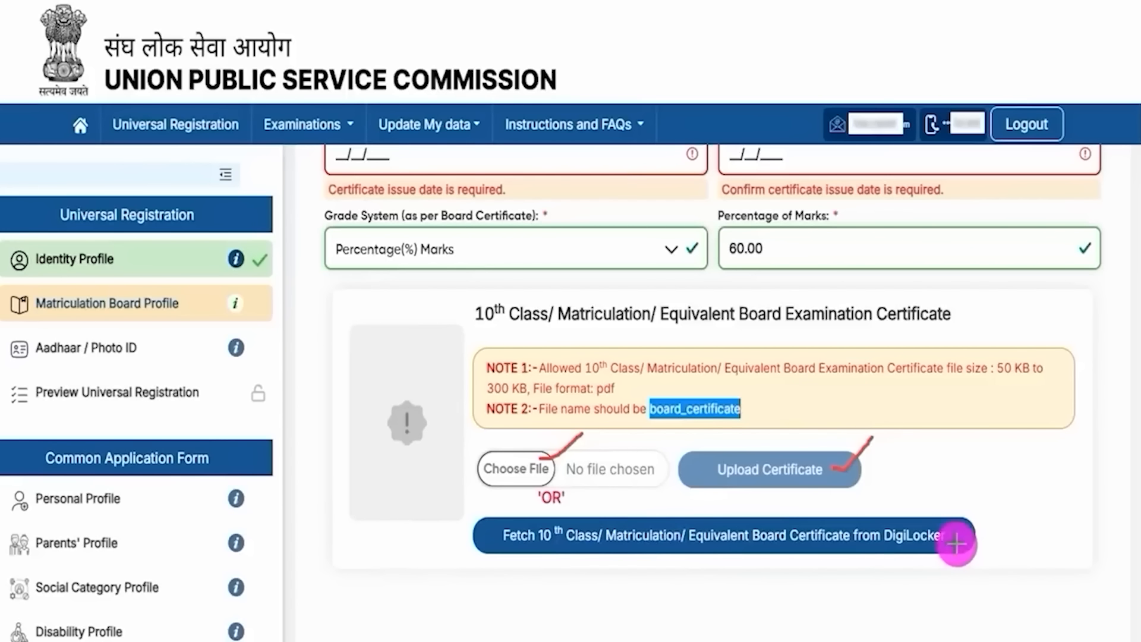
left_click_drag(957, 542, 1003, 516)
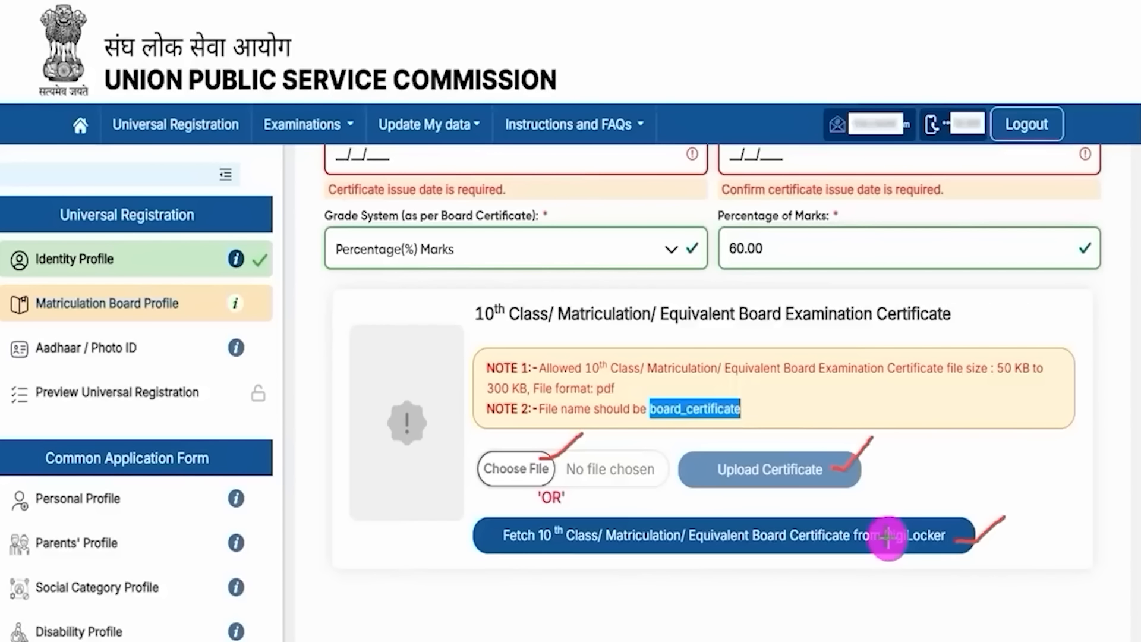
Step: Tick the declaration, review the matriculation details and submit them
scroll(684, 498, "down", 3)
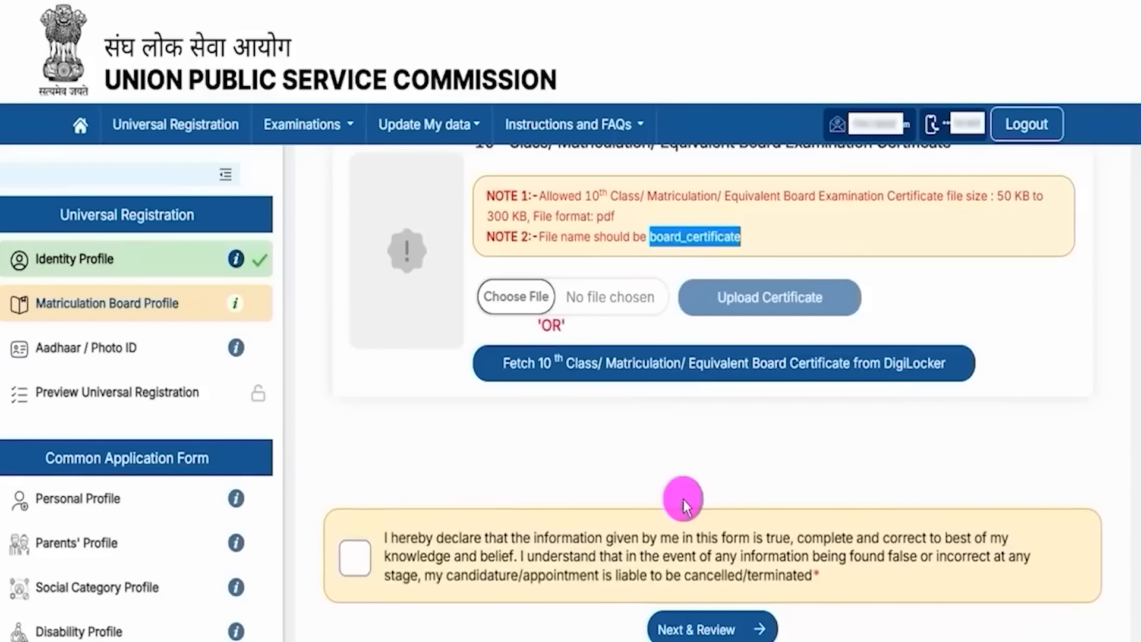
left_click(355, 558)
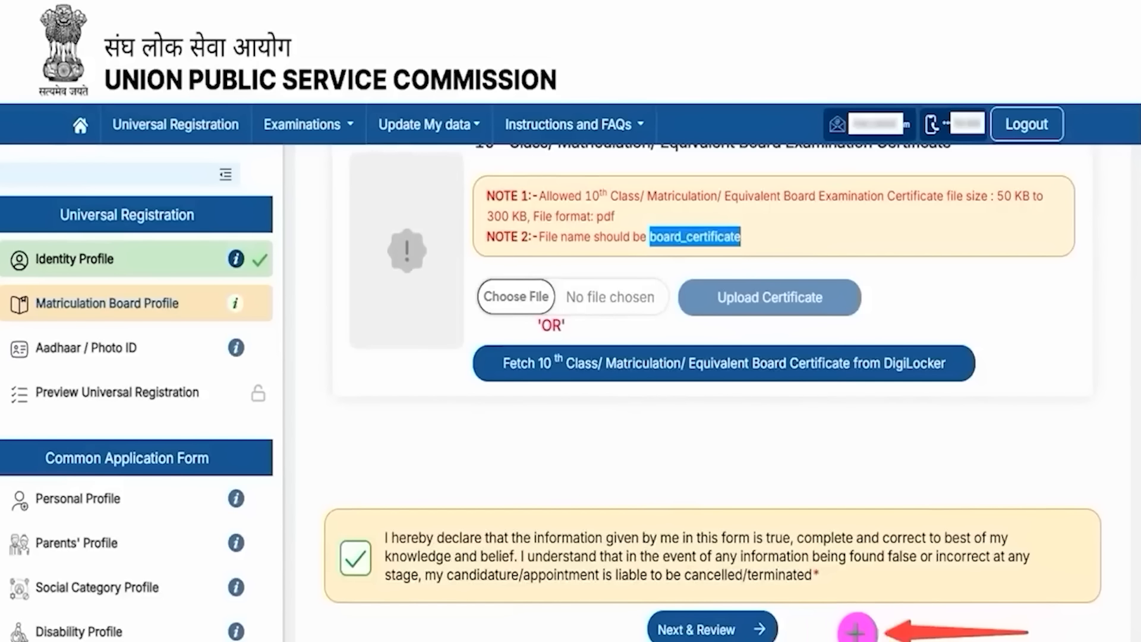
left_click(770, 629)
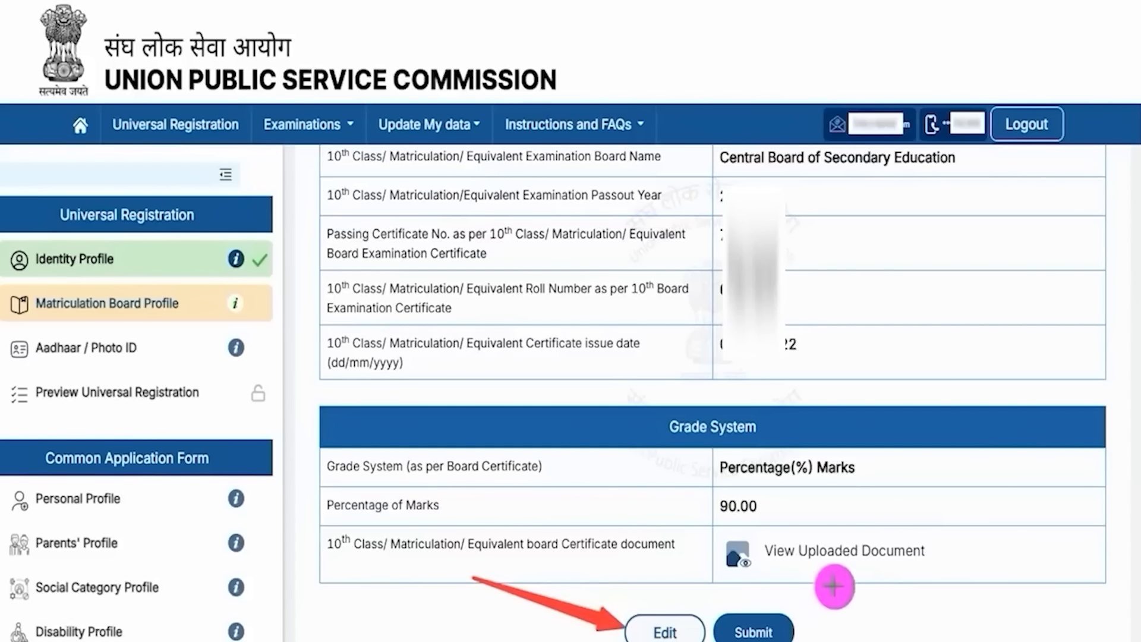
left_click(784, 624)
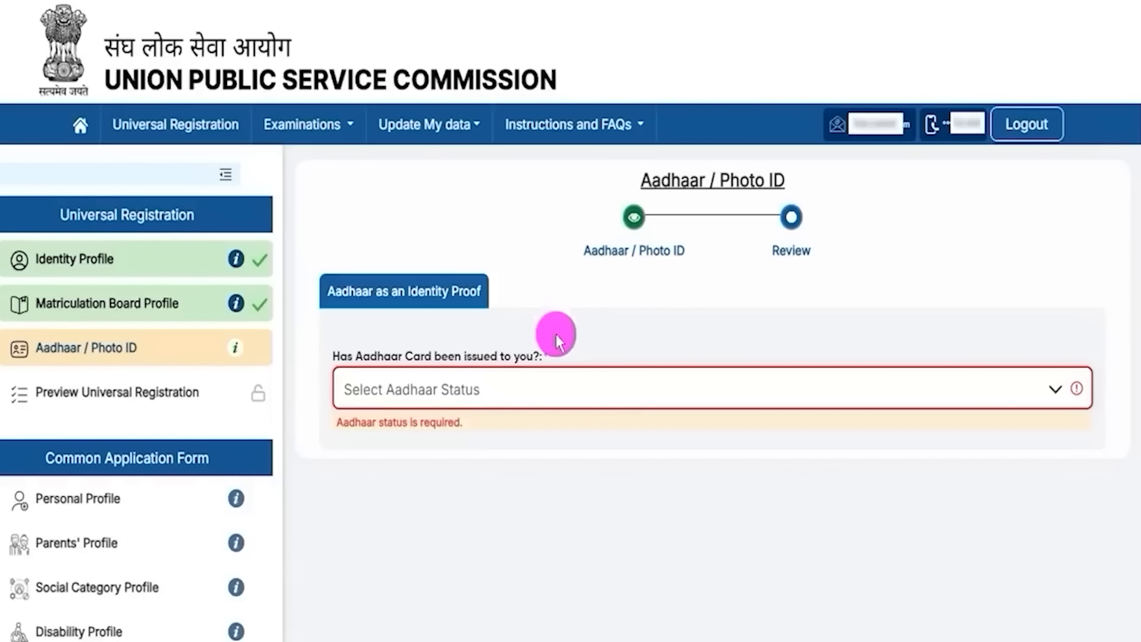
Step: Answer 'Yes, I have been issued Aadhaar card and consent to proceed for verification' and tick consent
left_click(523, 388)
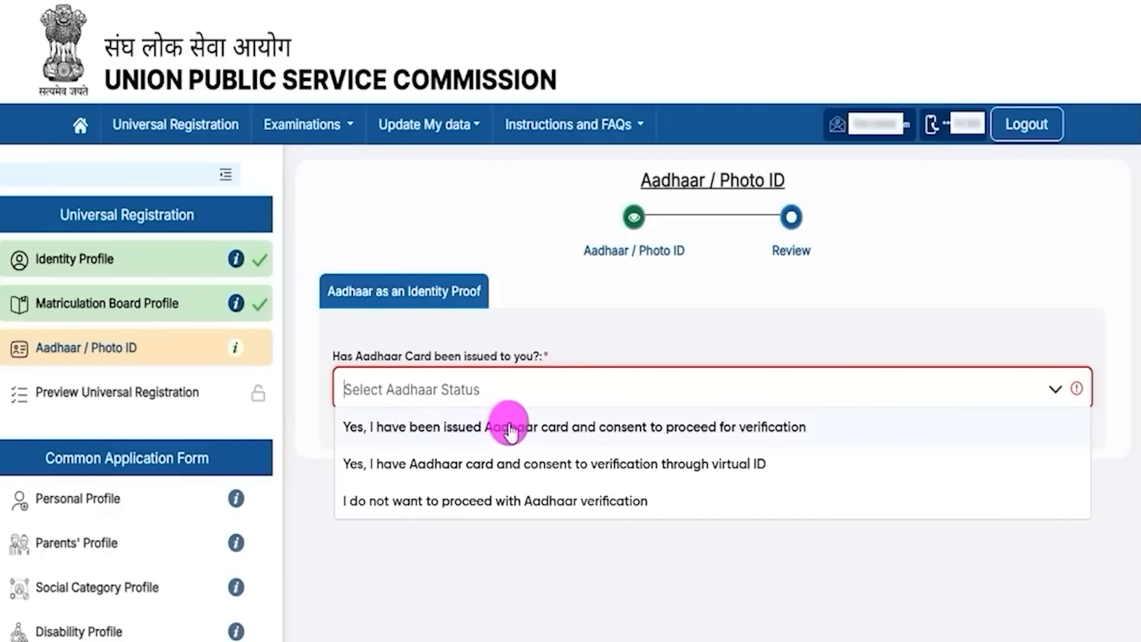
left_click(765, 426)
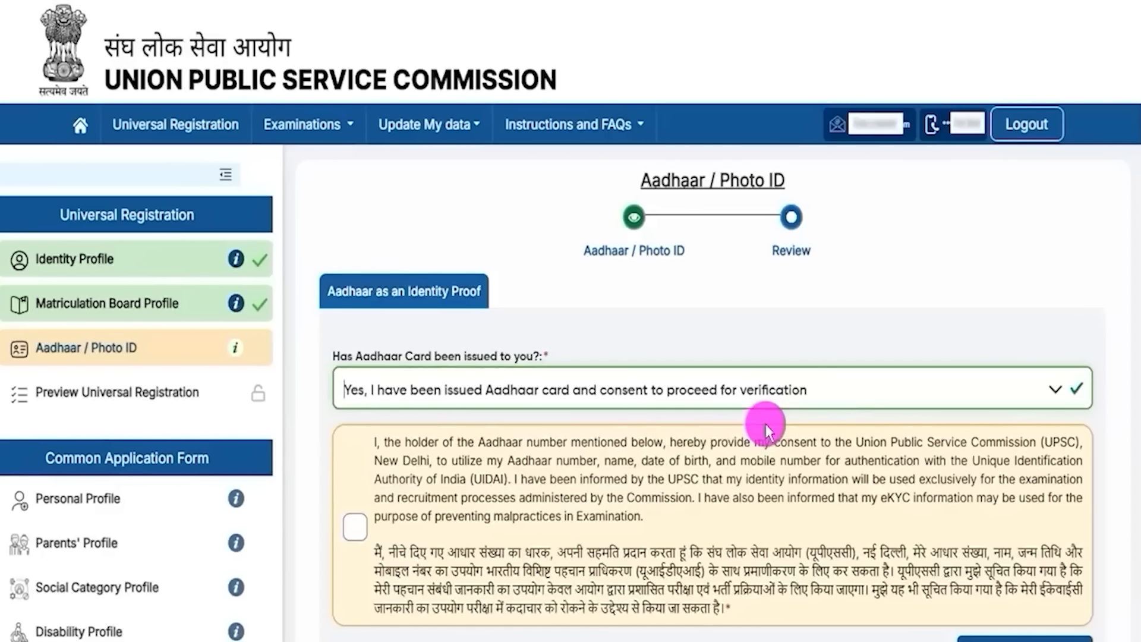
left_click(347, 527)
Step: Visit the Aadhaar Number and CAPTCHA fields, then reopen the Aadhaar status dropdown
scroll(701, 482, "down", 5)
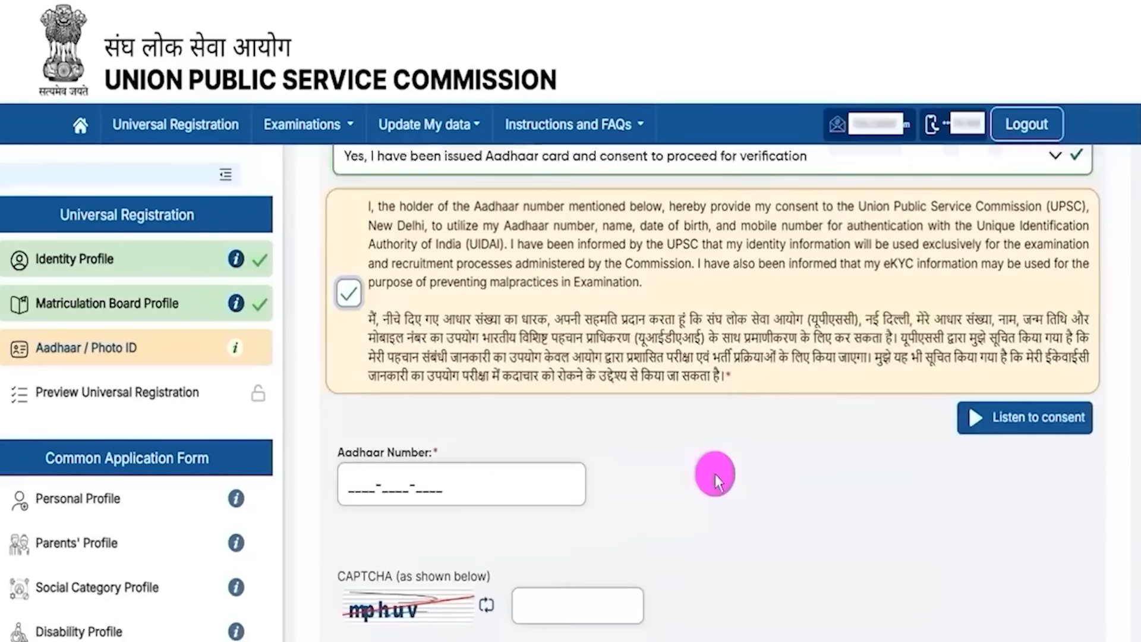
left_click(370, 455)
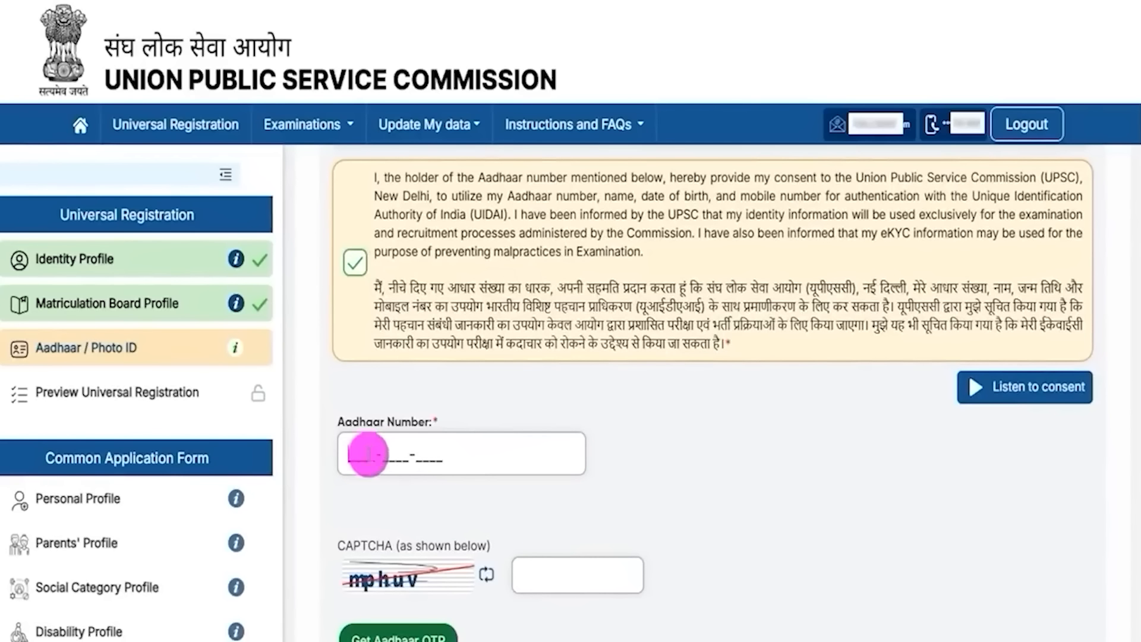
scroll(476, 475, "down", 1)
left_click(549, 553)
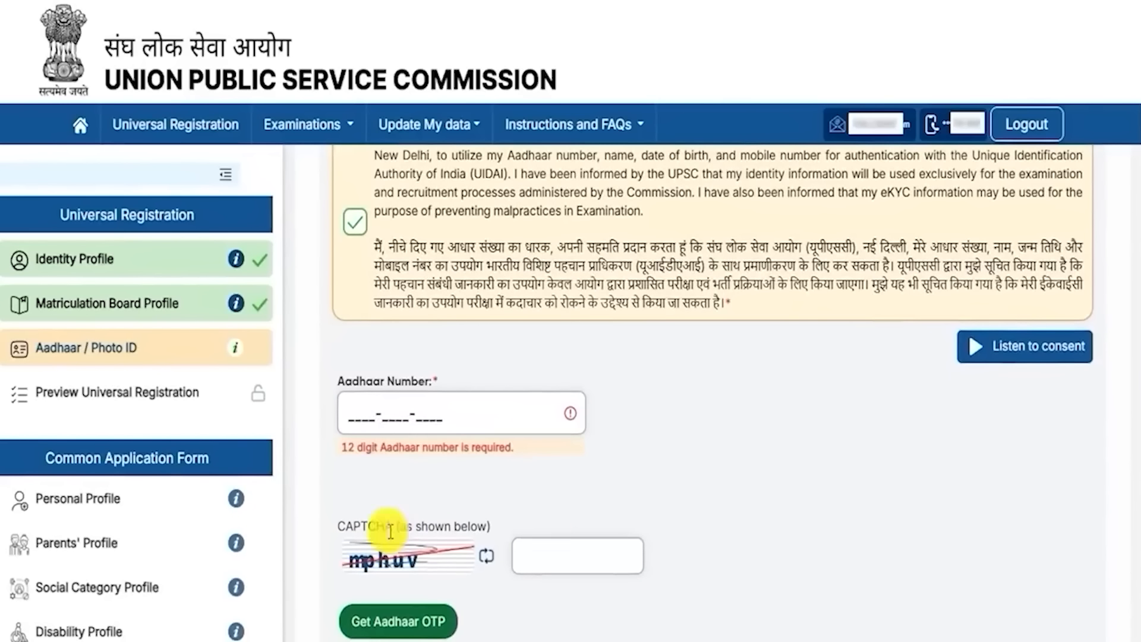
scroll(643, 497, "down", 1)
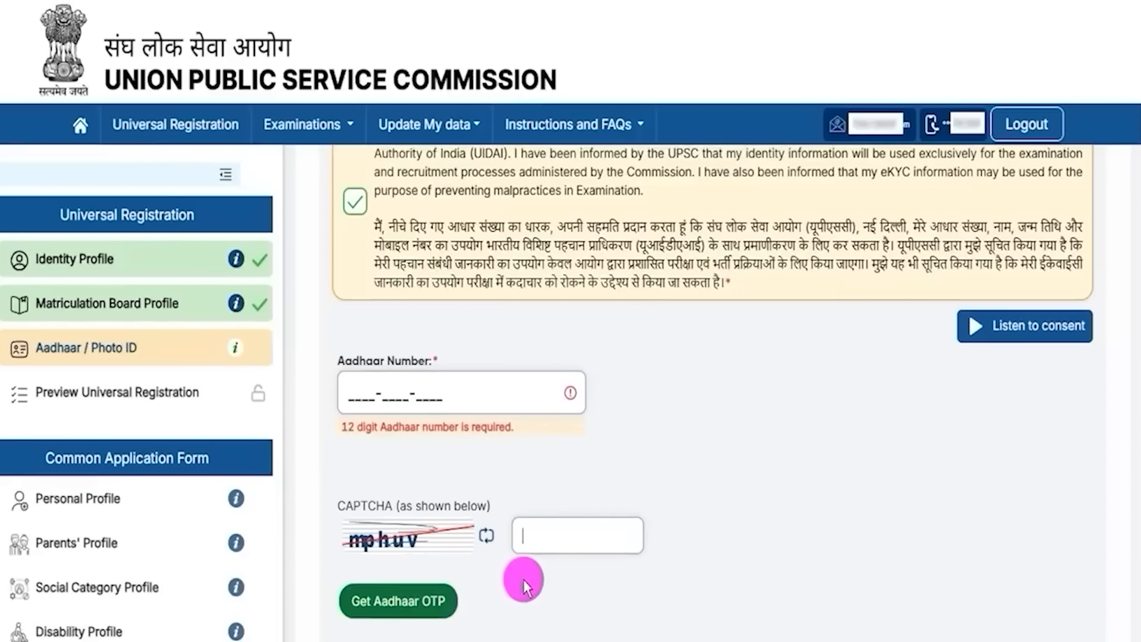
scroll(523, 580, "up", 5)
left_click(502, 351)
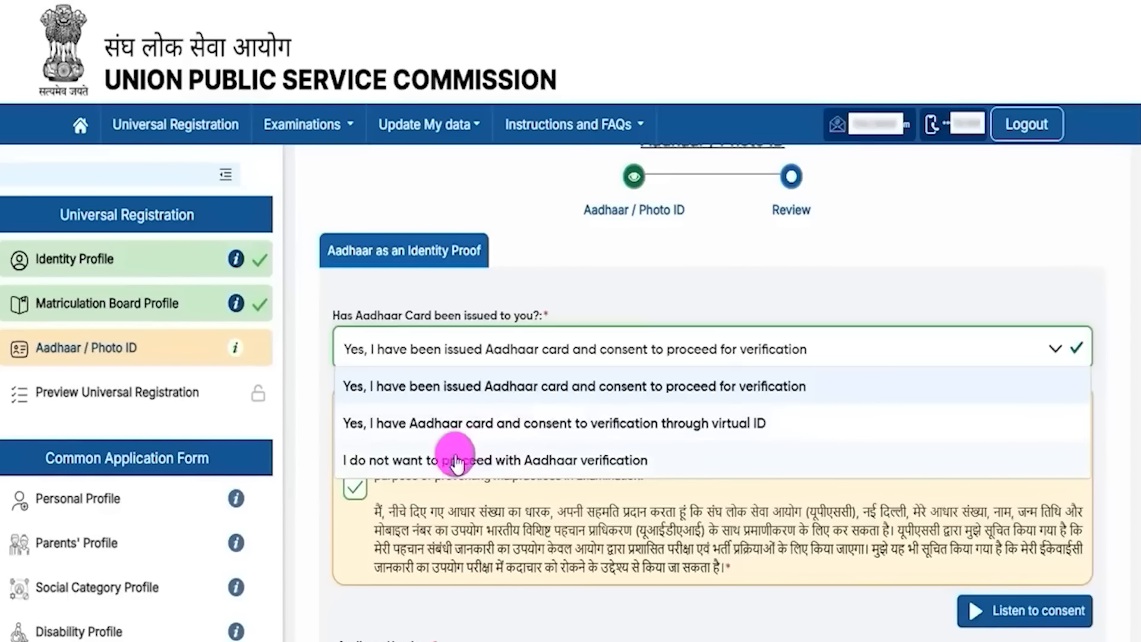
Step: Opt out of Aadhaar verification and pick Valid PAN Card as the photo identity card
left_click(538, 464)
left_click(562, 445)
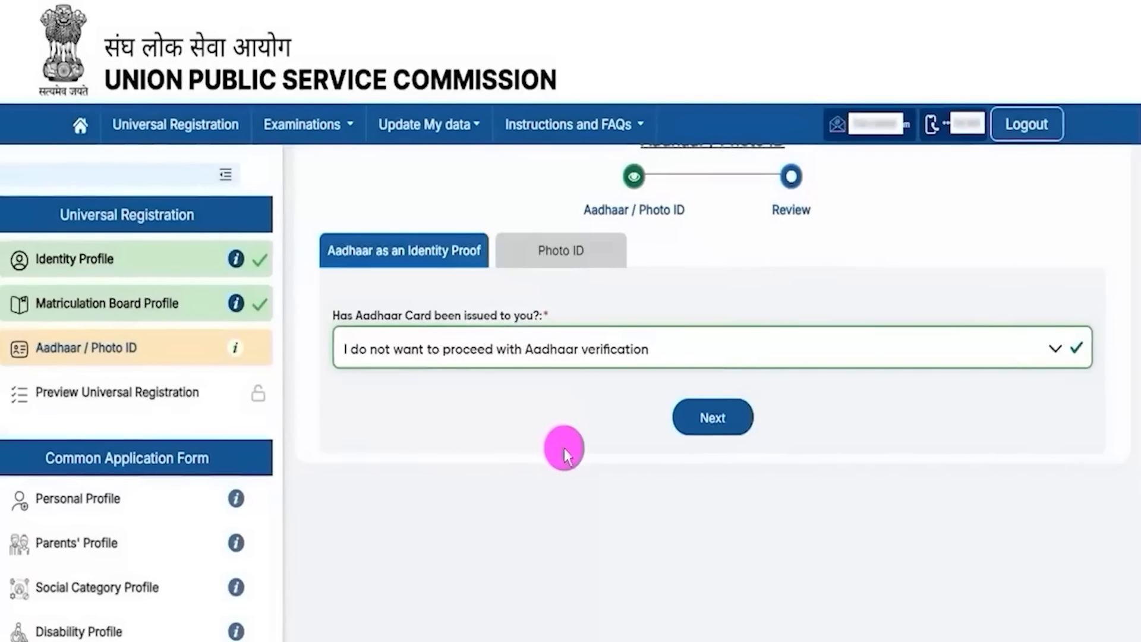
left_click(697, 417)
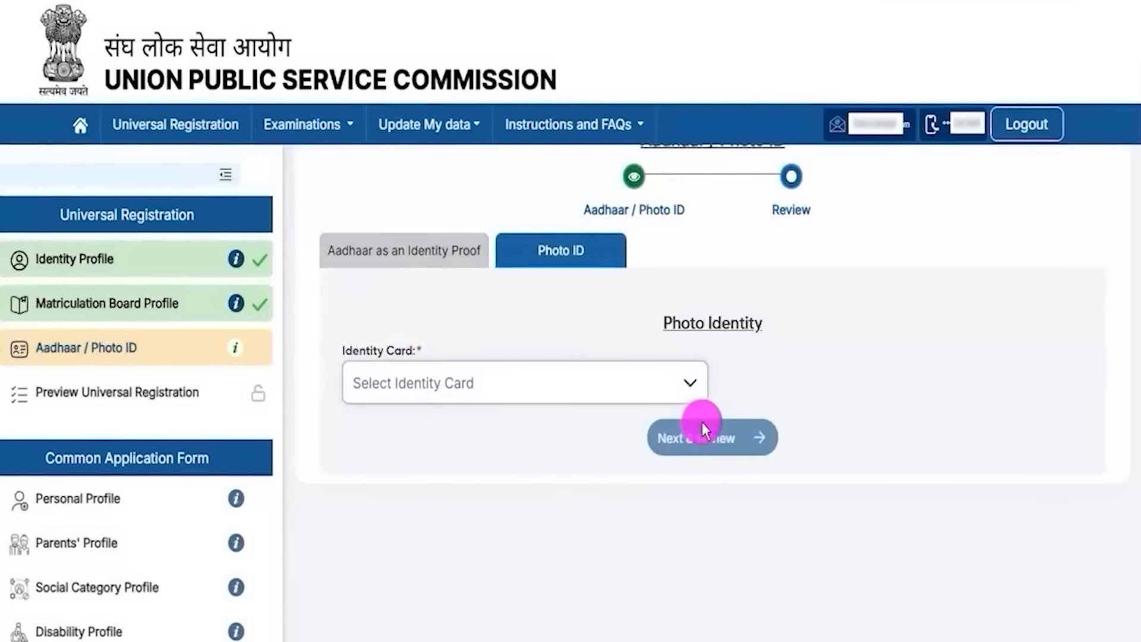
left_click(441, 385)
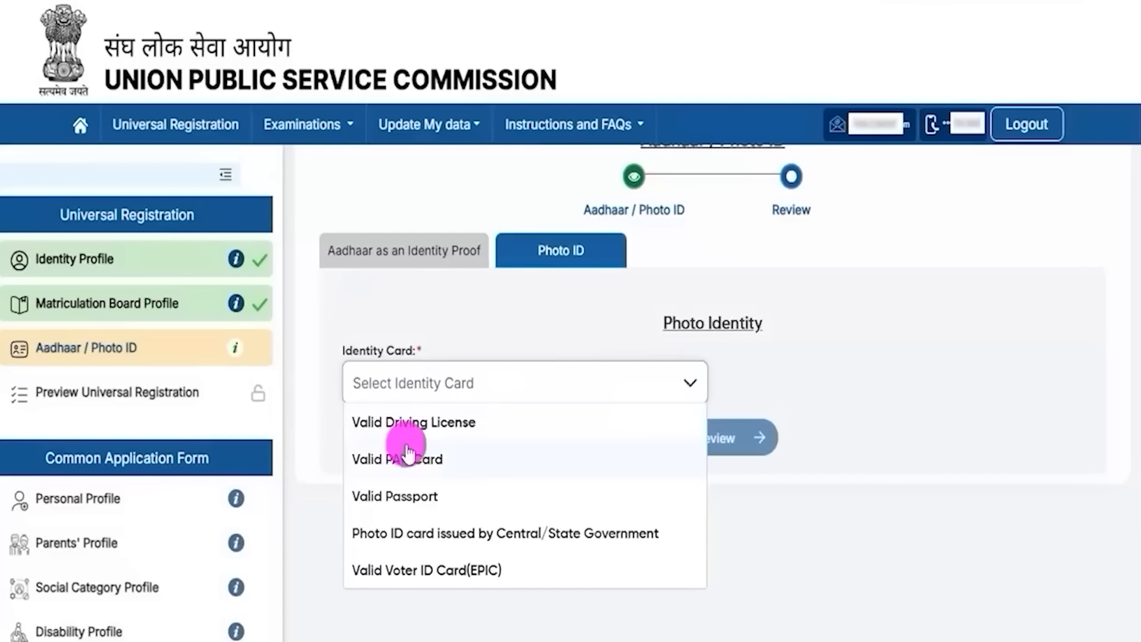
left_click(418, 461)
left_click(754, 382)
Step: Highlight the photo ID upload rules: 20 KB to 200 KB size, file format, and file name id_card
scroll(918, 498, "down", 2)
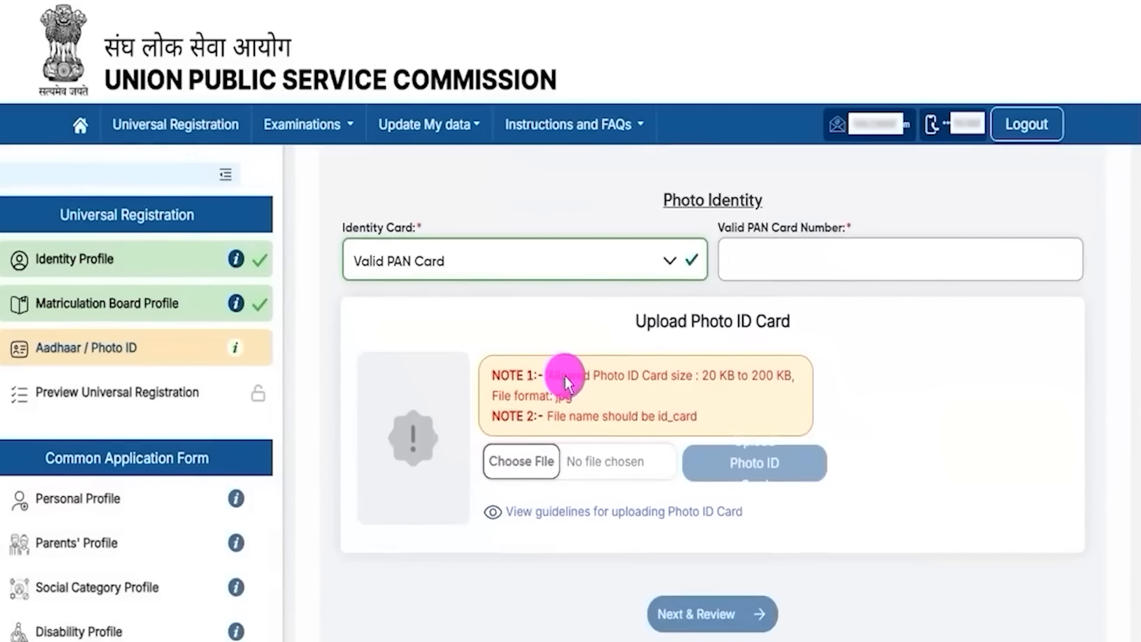
left_click_drag(565, 376, 642, 382)
left_click_drag(709, 397, 748, 397)
left_click_drag(532, 416, 548, 418)
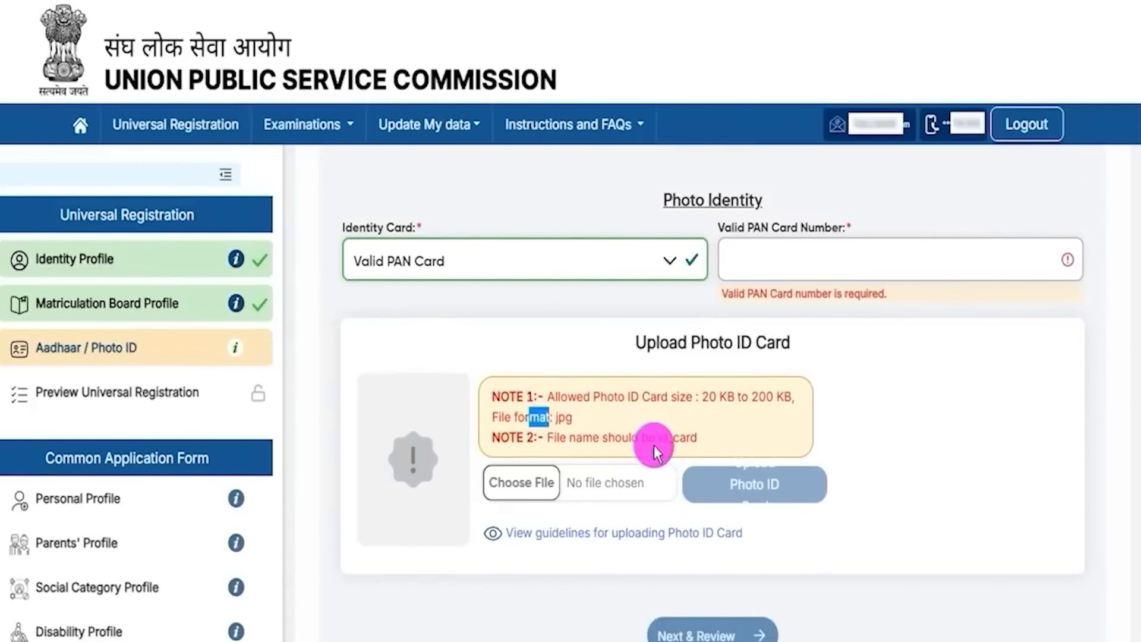
left_click_drag(657, 437, 736, 445)
left_click(565, 419)
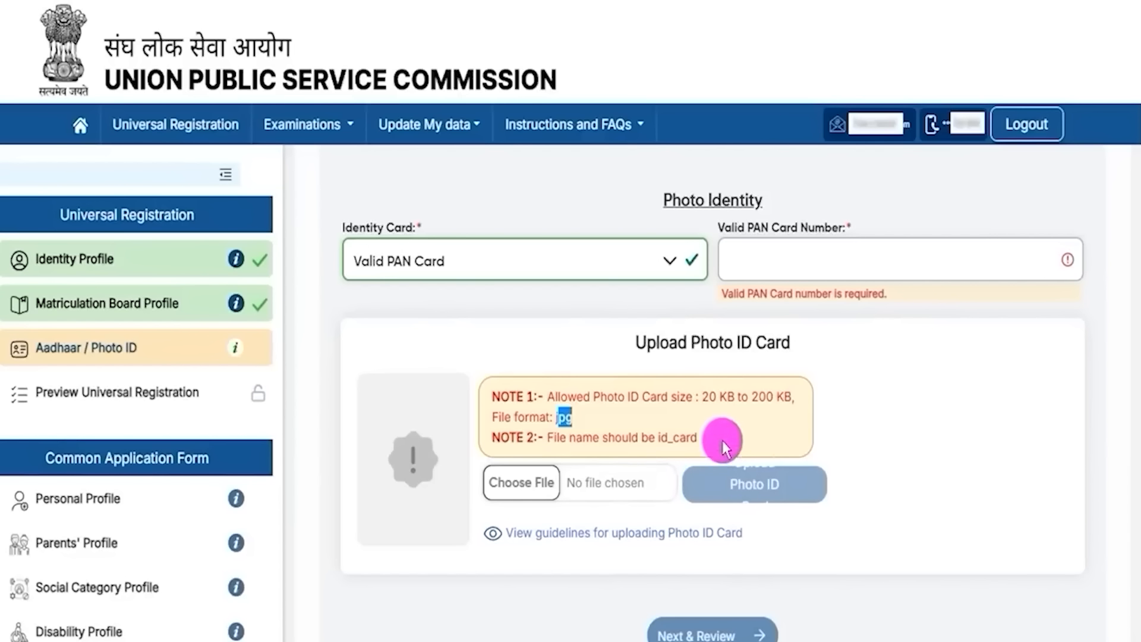
Step: Move between the Aadhaar question and Photo ID details, highlighting the Upload Photo ID Card heading
scroll(689, 483, "up", 2)
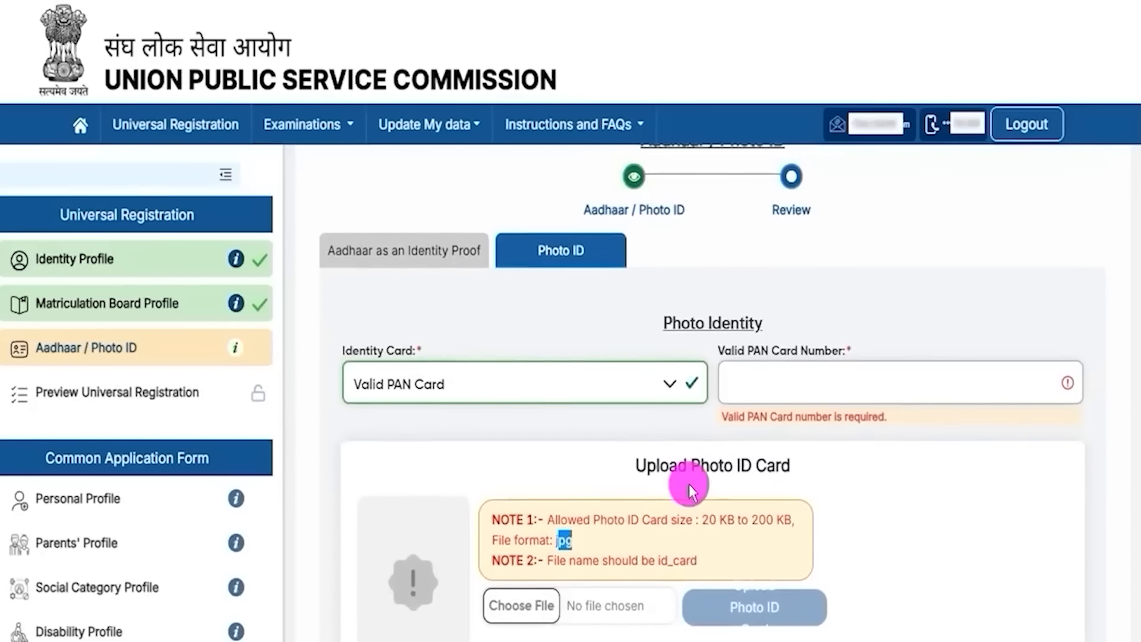
left_click(452, 261)
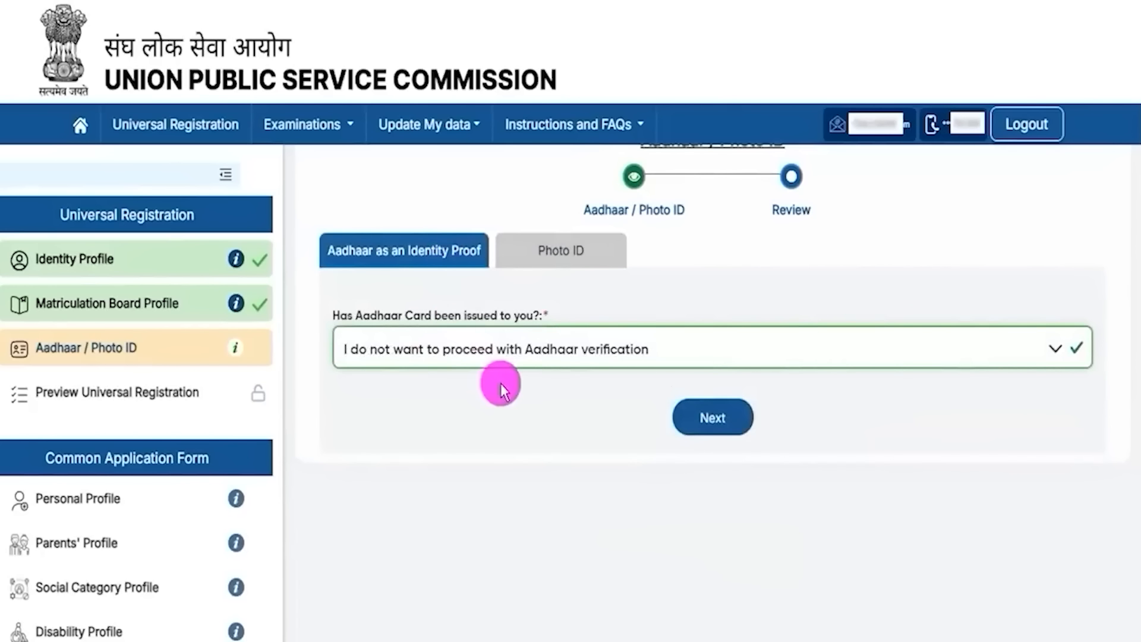
scroll(506, 382, "up", 1)
left_click(543, 299)
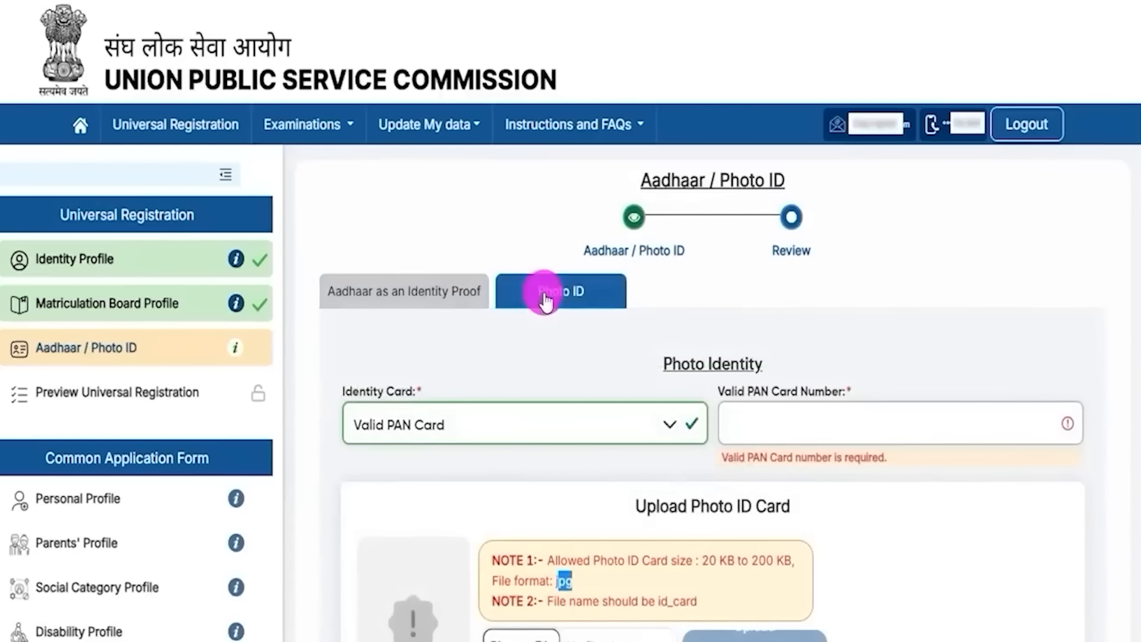
scroll(778, 502, "down", 2)
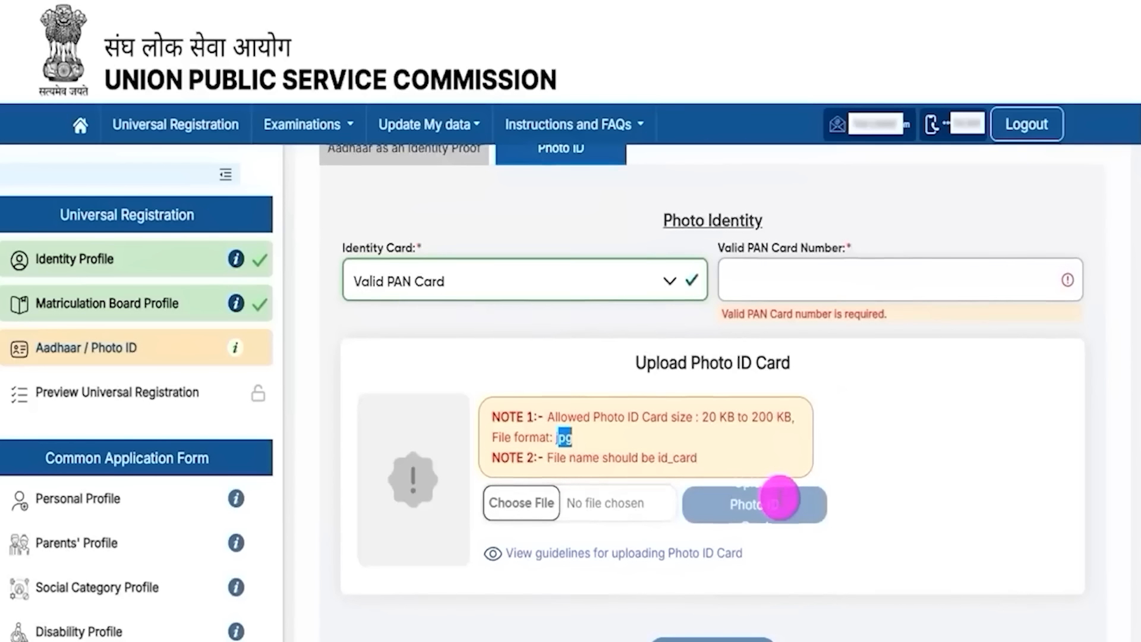
scroll(779, 502, "up", 2)
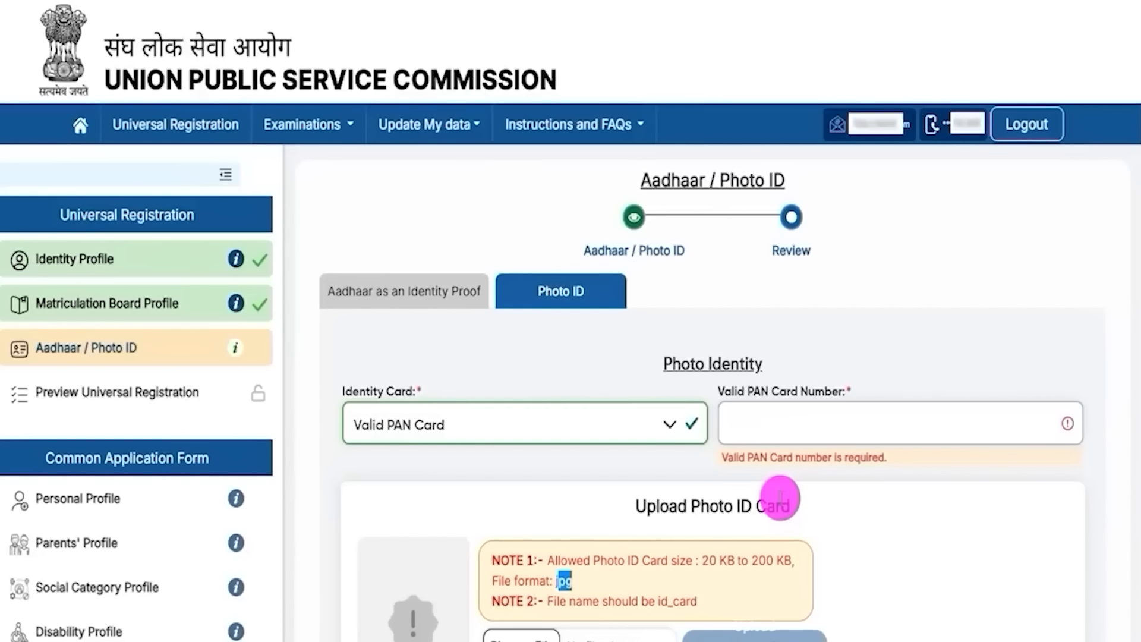
left_click_drag(647, 506, 775, 508)
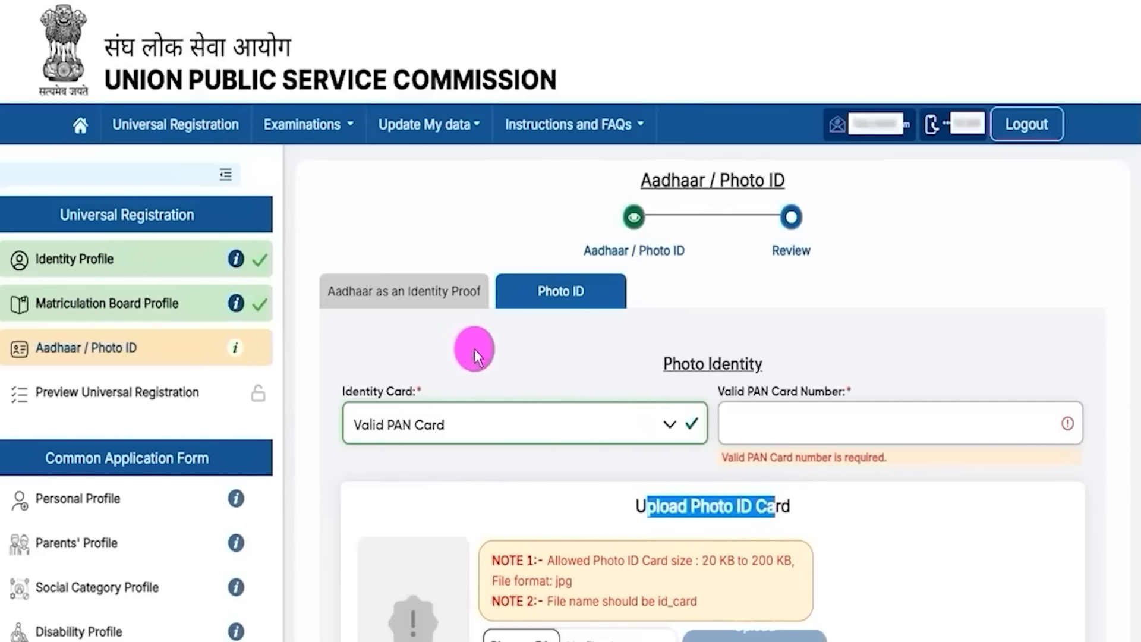
left_click(438, 297)
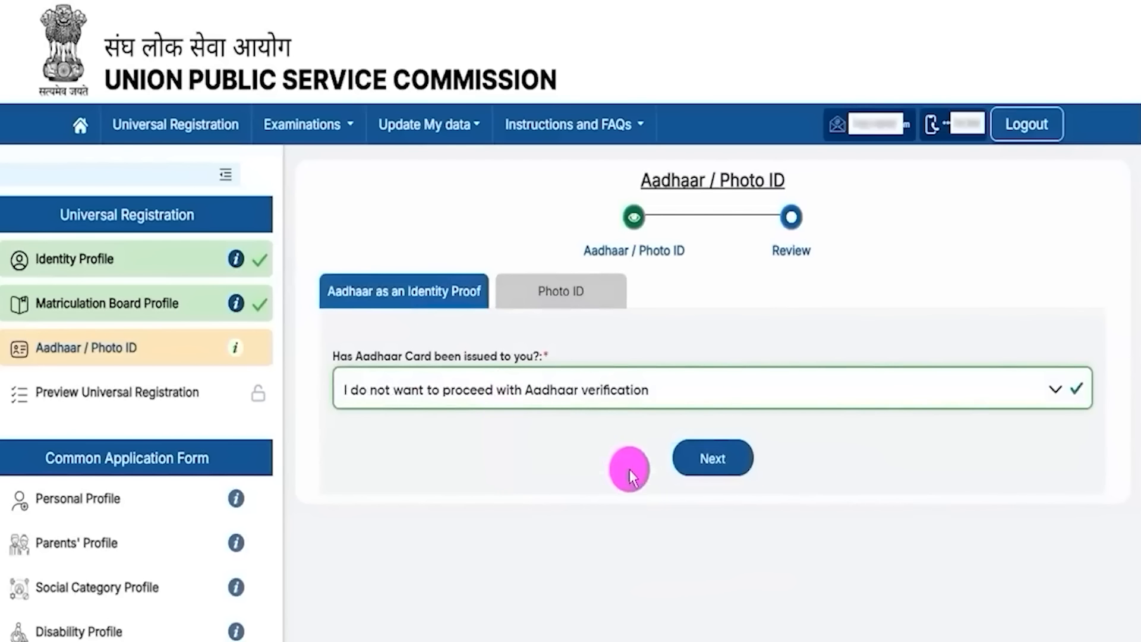
Step: Reselect the issued-Aadhaar option with consent to verify
left_click(518, 394)
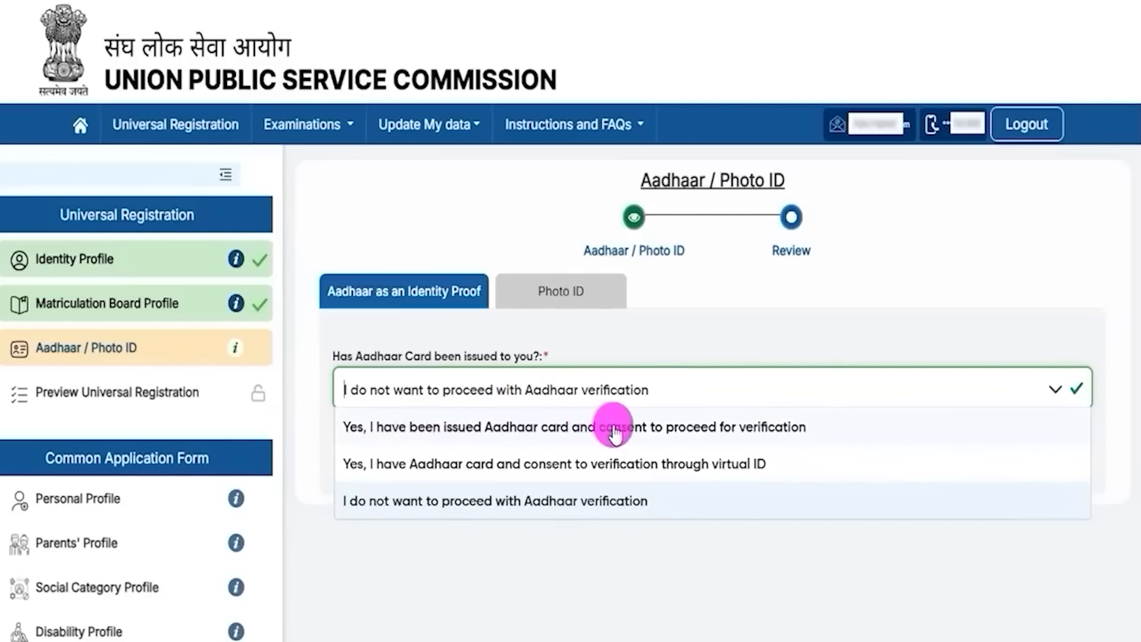
left_click(710, 429)
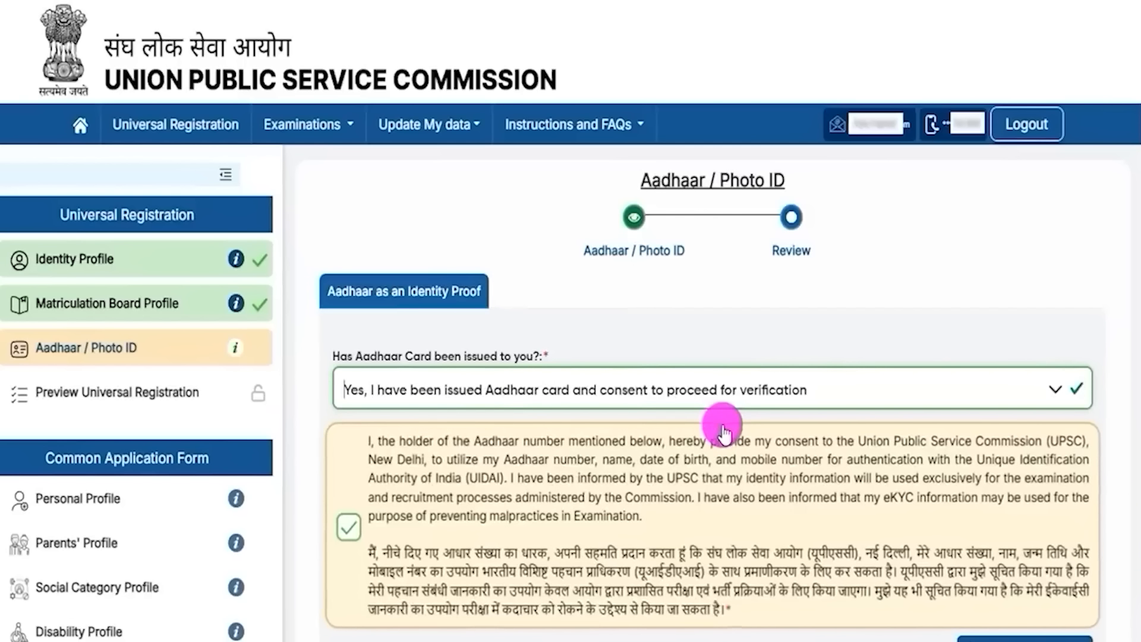
scroll(528, 475, "down", 3)
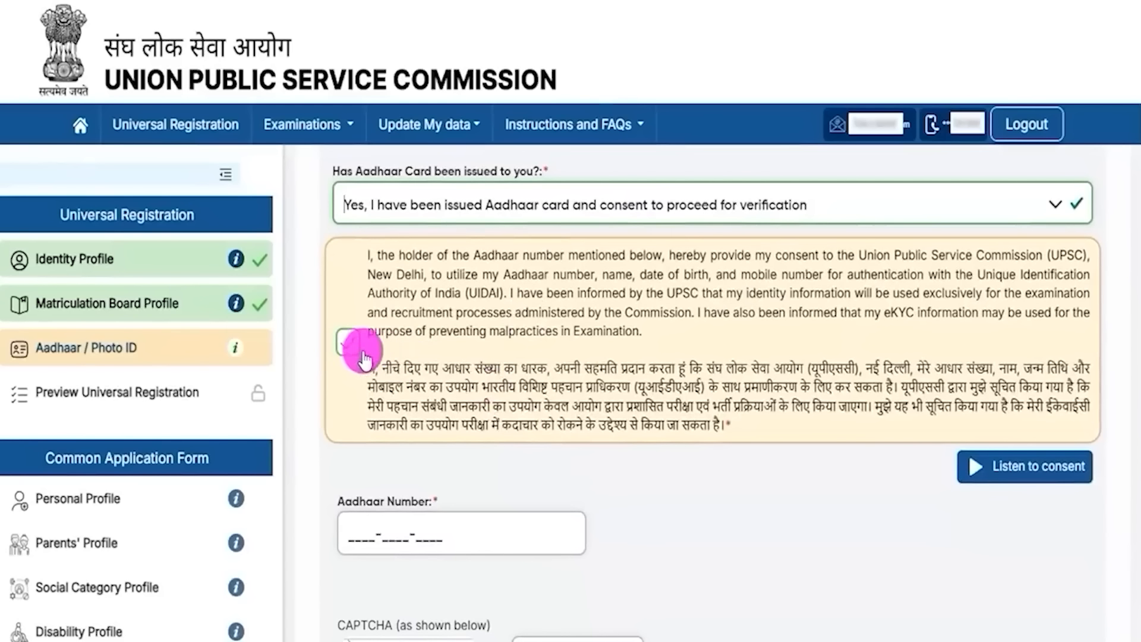
scroll(474, 408, "down", 2)
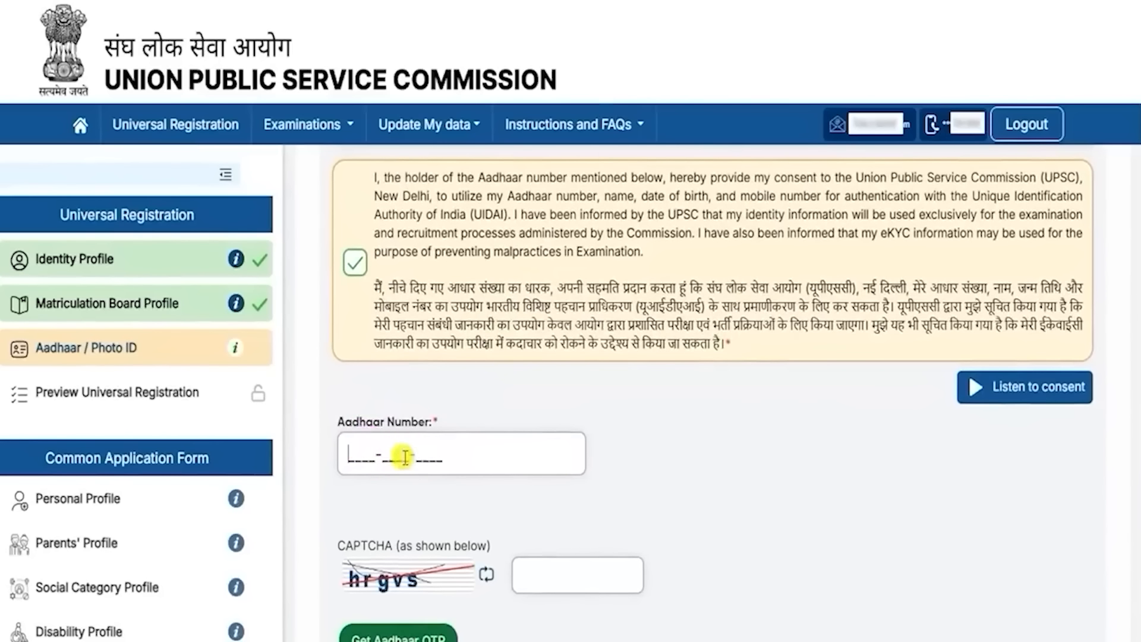
scroll(505, 463, "down", 1)
Step: Fill the CAPTCHA and request an Aadhaar OTP
left_click(520, 535)
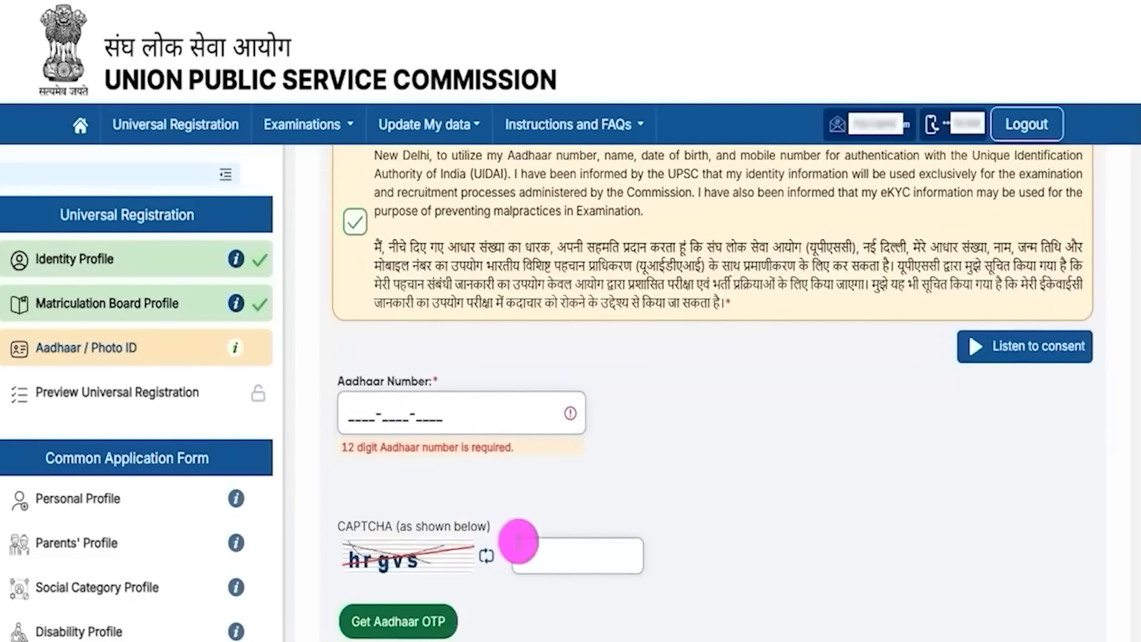
scroll(551, 550, "down", 1)
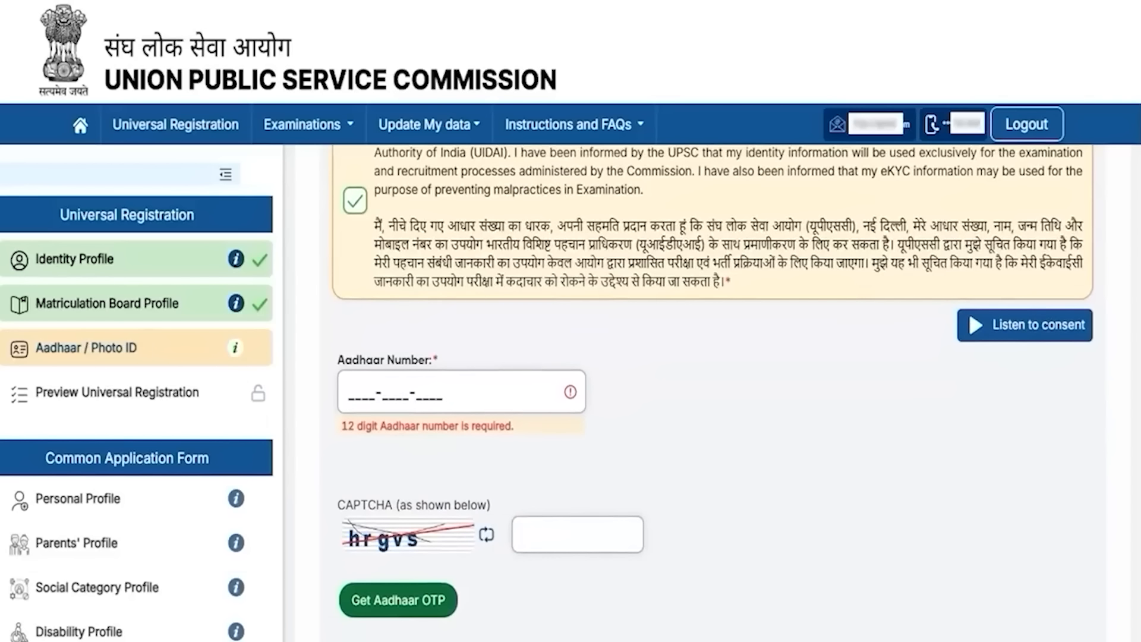
left_click_drag(716, 589, 465, 601)
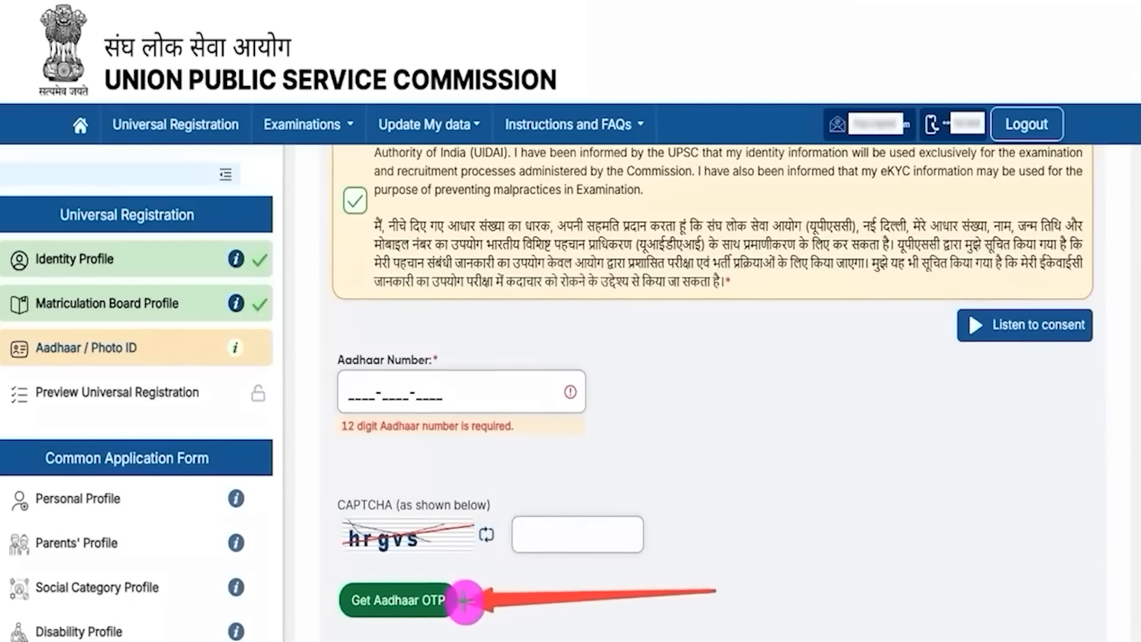
left_click(454, 600)
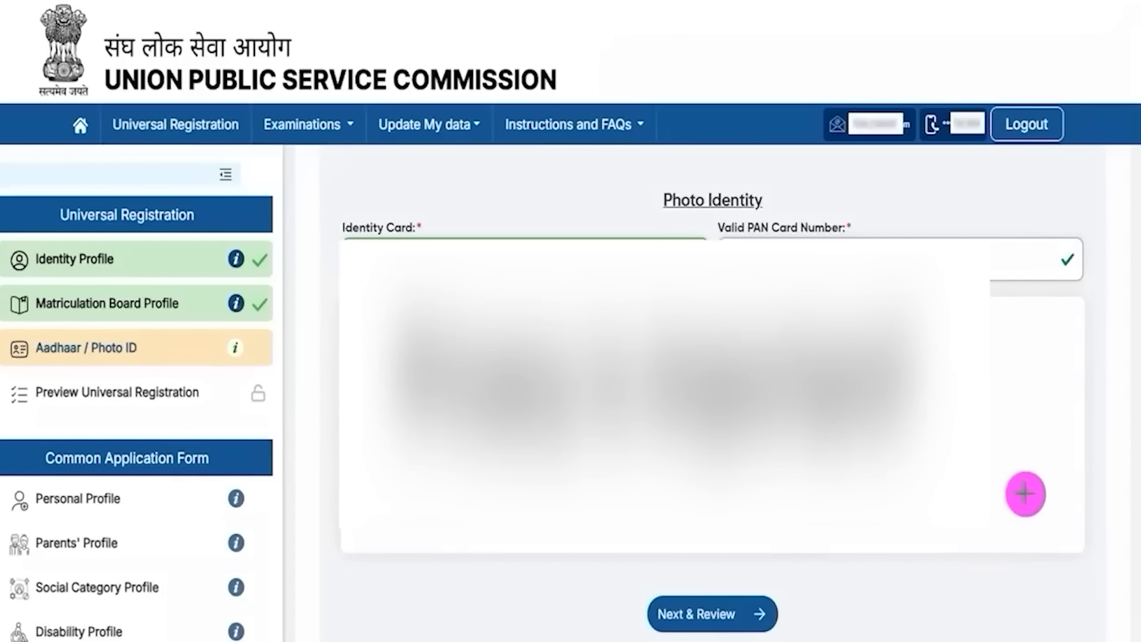
left_click_drag(1037, 471, 755, 605)
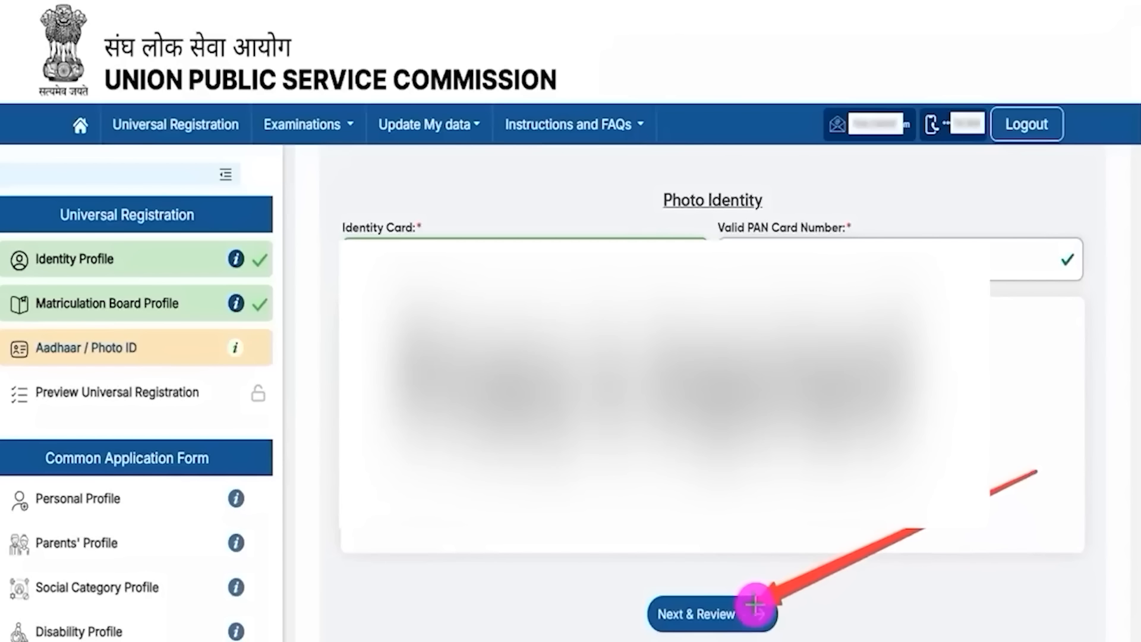
Step: Open the Aadhaar / Photo ID review and submit the PAN card details
left_click(755, 605)
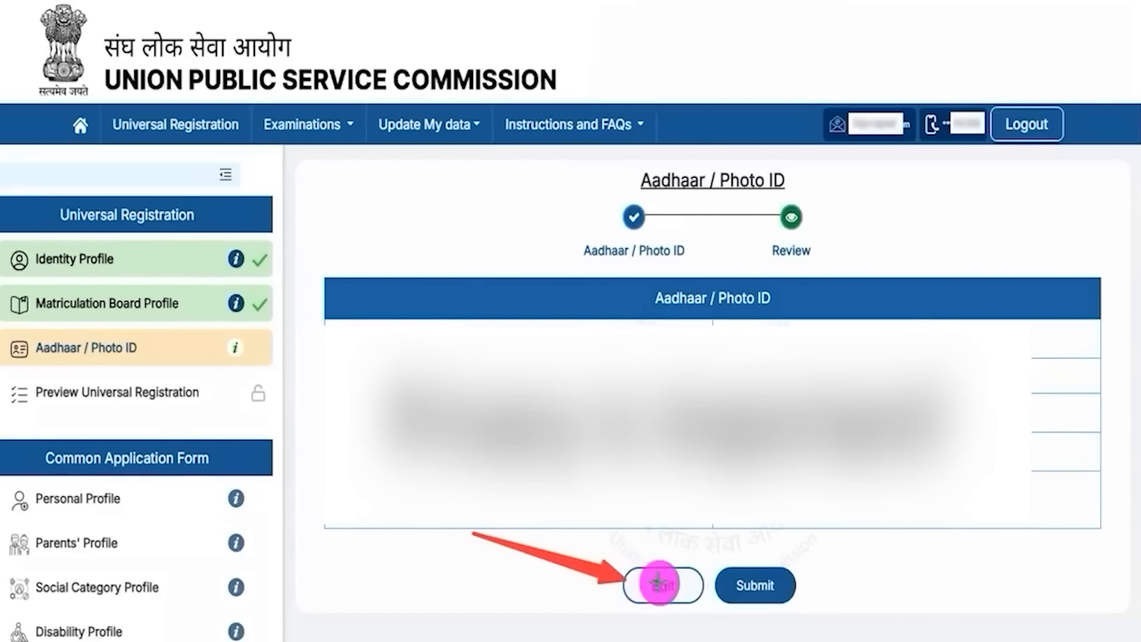
left_click(788, 581)
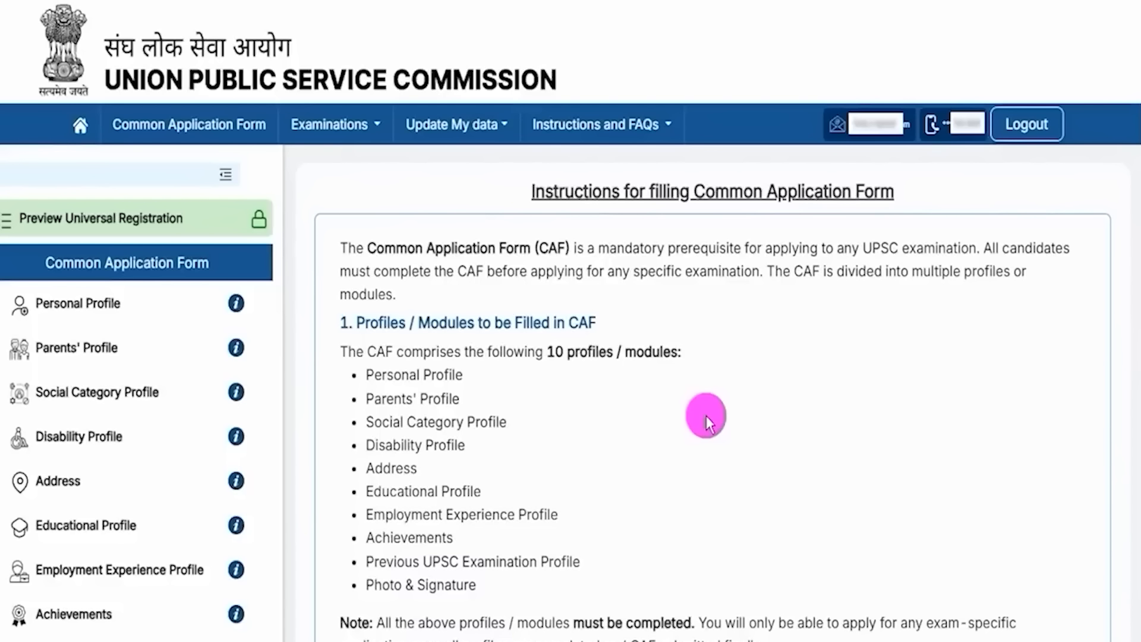
Step: Read through the Common Application Form instructions, highlighting the heading, and proceed to the form
left_click_drag(706, 189, 850, 188)
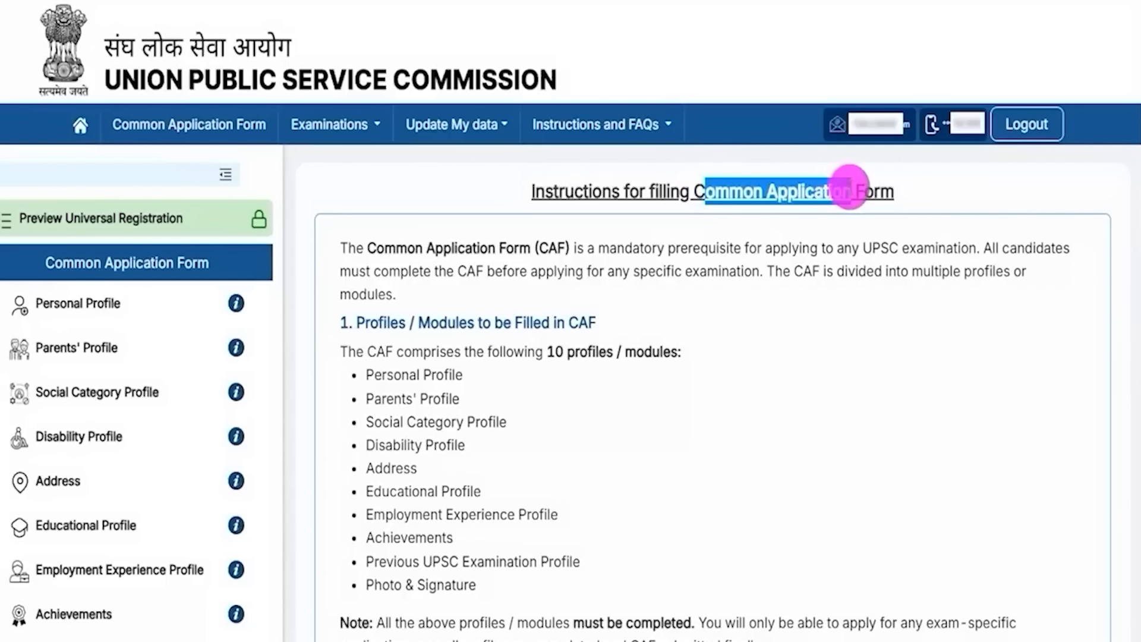
left_click_drag(554, 189, 797, 190)
scroll(544, 363, "down", 15)
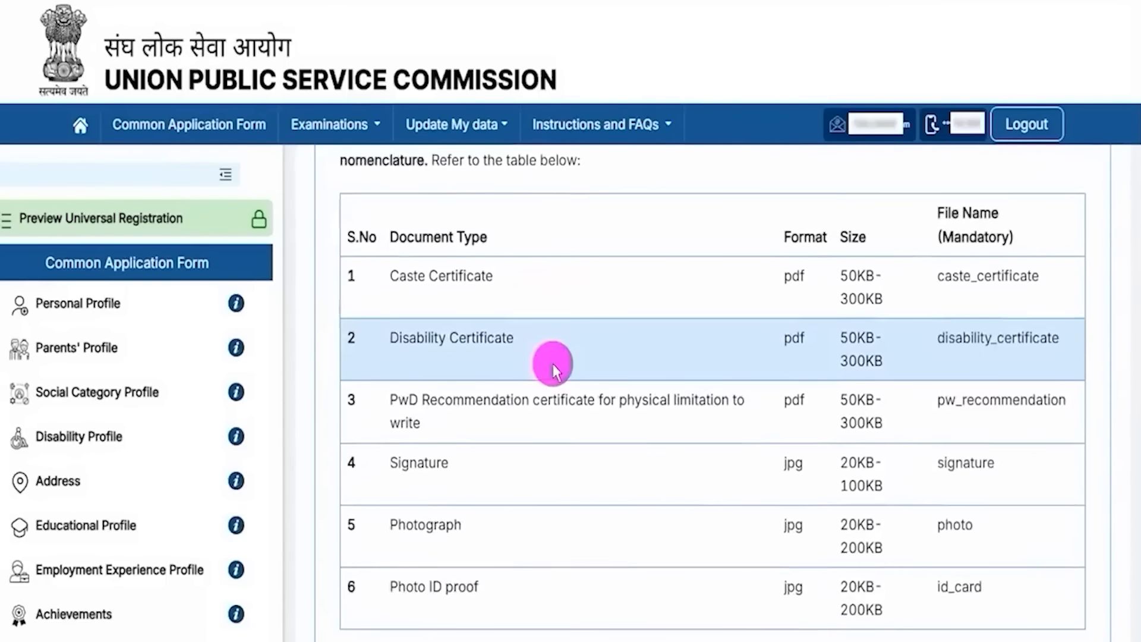
scroll(553, 364, "down", 3)
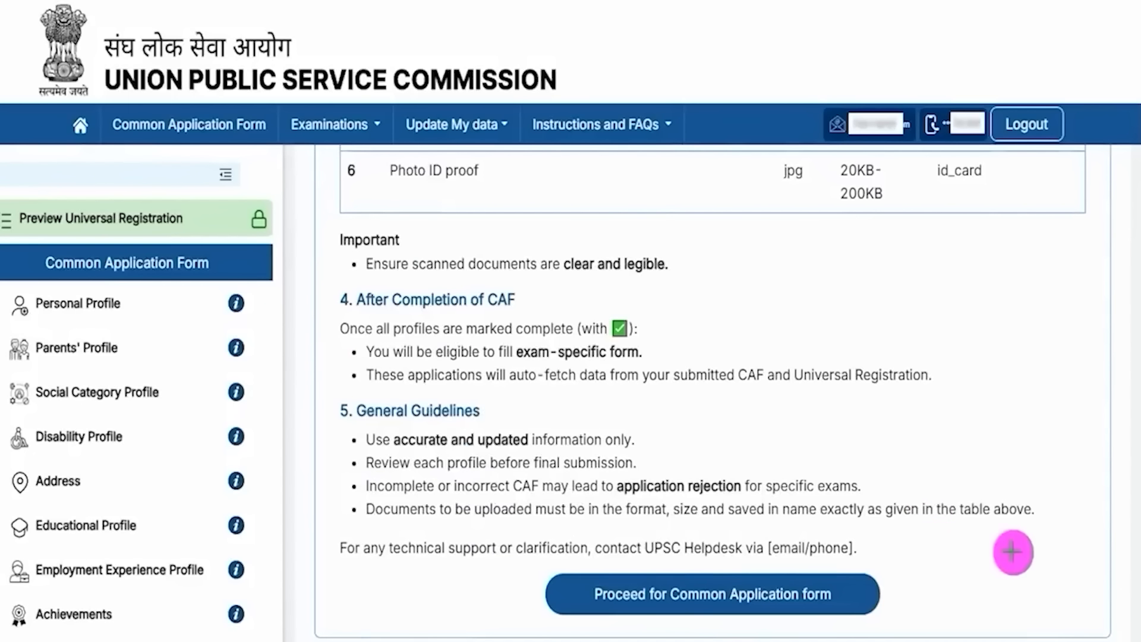
mouse_move(1084, 456)
left_mouse_down()
mouse_move(1026, 522)
mouse_move(856, 591)
left_mouse_up()
Step: Keep nationality as Citizen of India and set Minority Status back to No
left_click(856, 591)
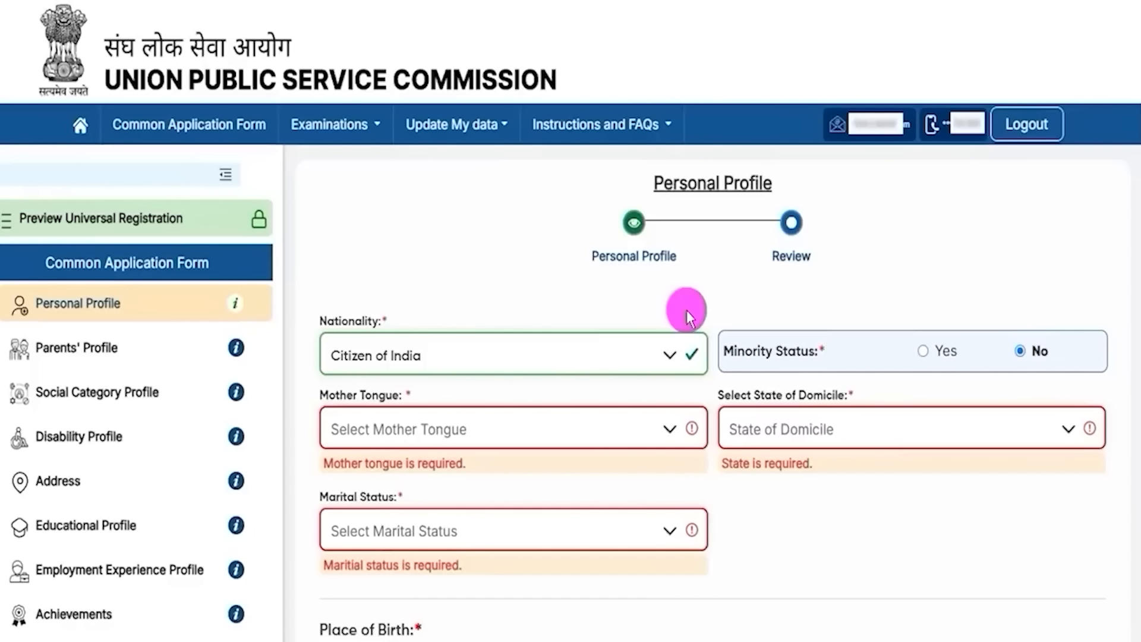
left_click_drag(674, 184, 739, 184)
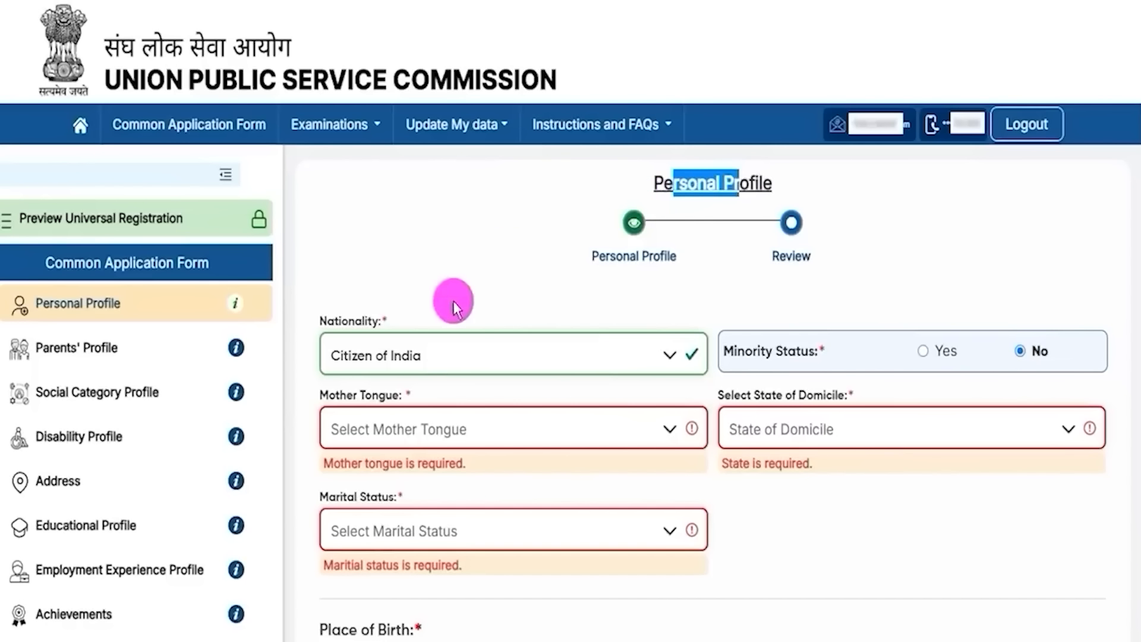
left_click(434, 357)
left_click(407, 392)
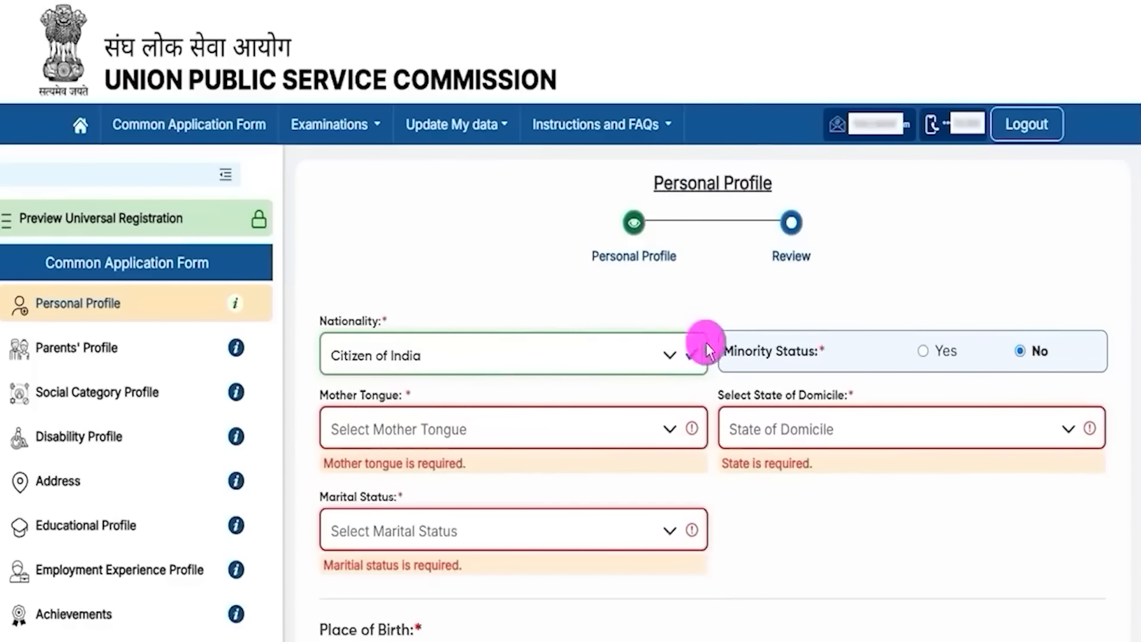
left_click_drag(731, 351, 789, 350)
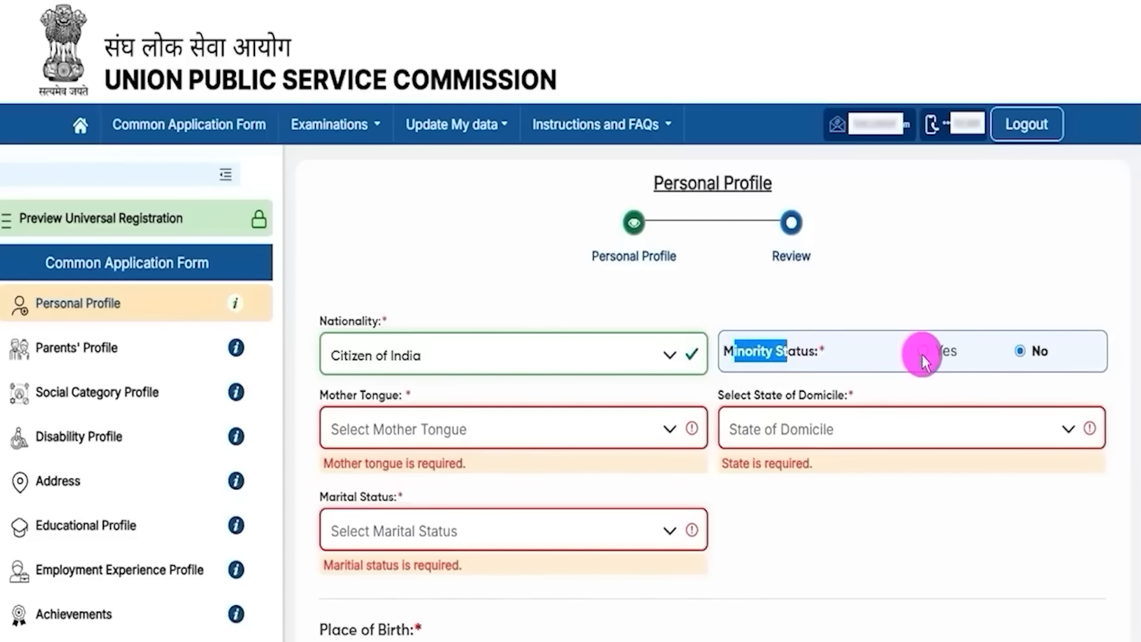
left_click(922, 352)
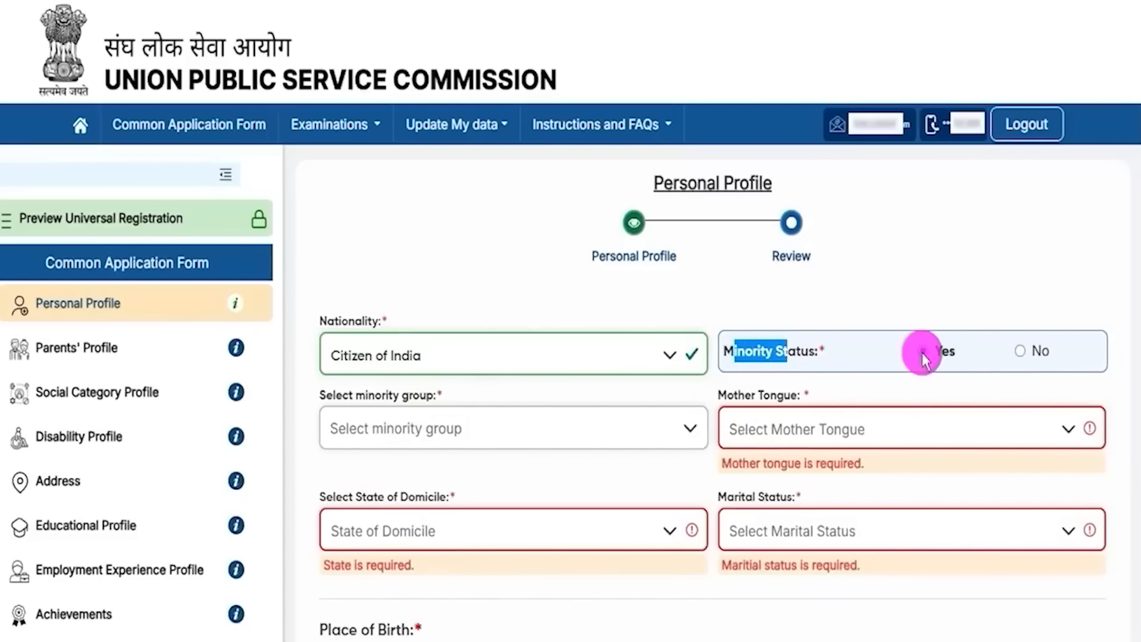
left_click(454, 425)
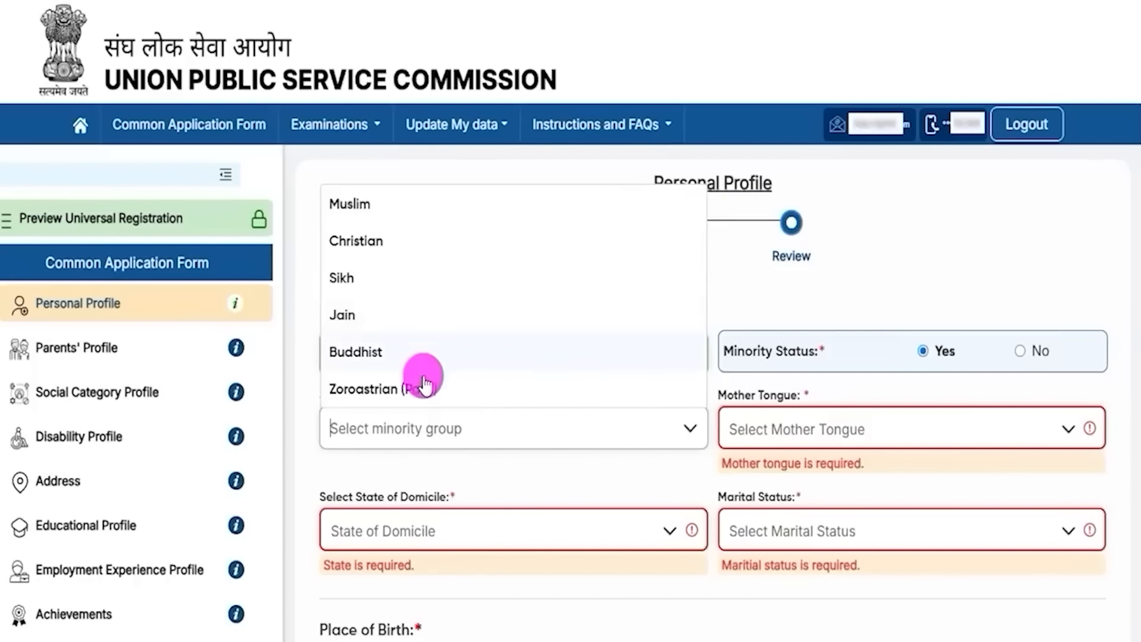
left_click(1022, 351)
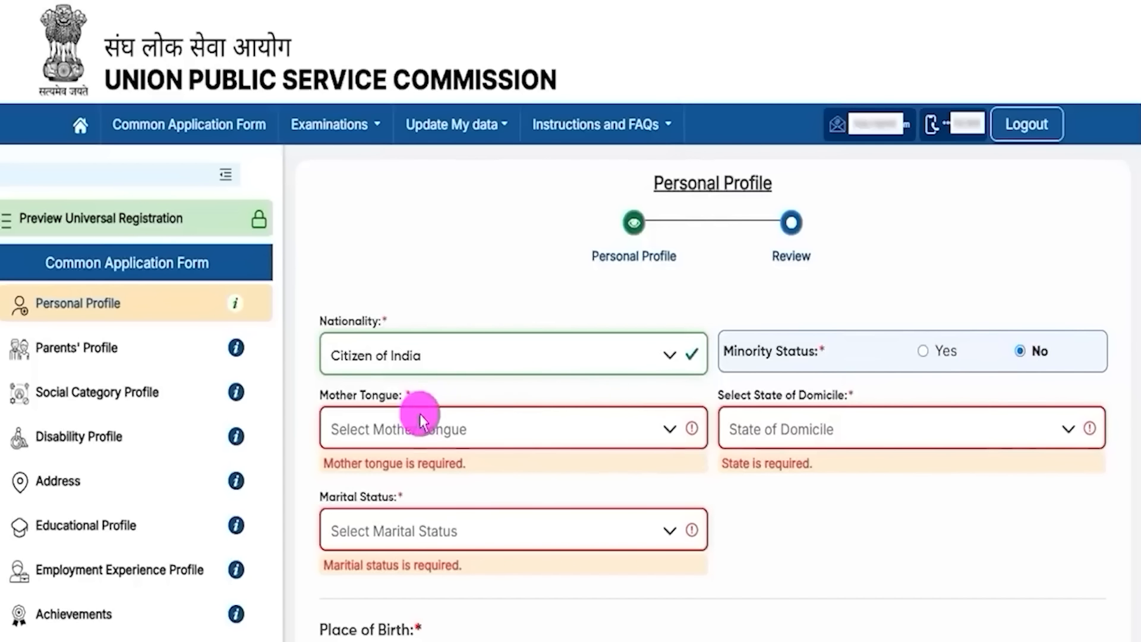
Step: Choose Hindi as mother tongue, Uttar Pradesh as domicile and Unmarried as marital status
left_click(380, 429)
left_click(364, 396)
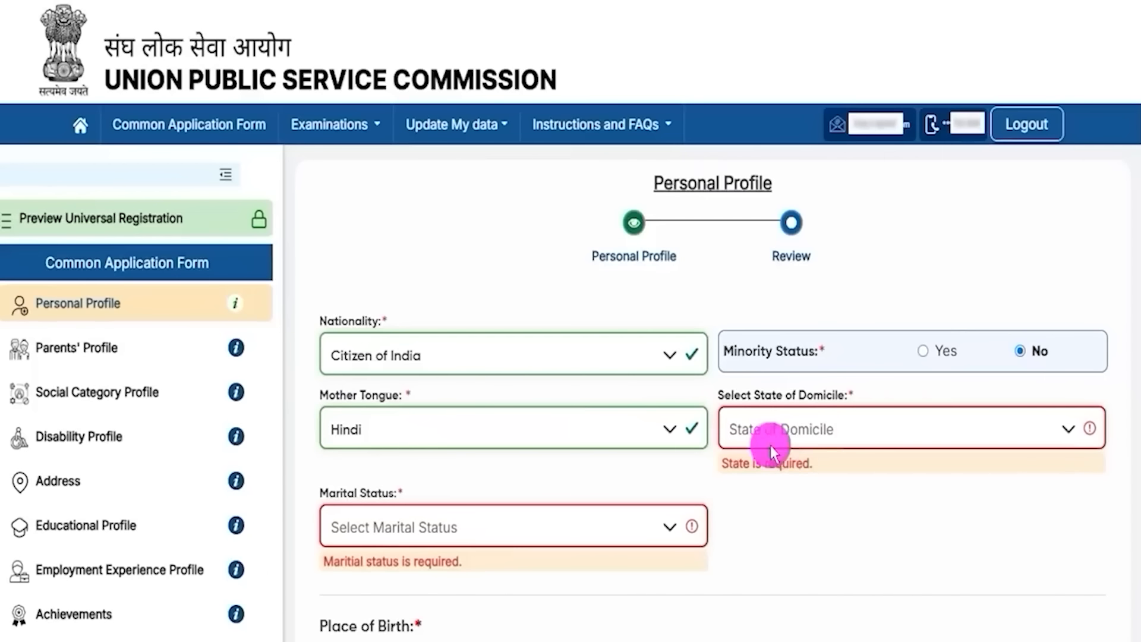
left_click(832, 433)
scroll(830, 351, "down", 10)
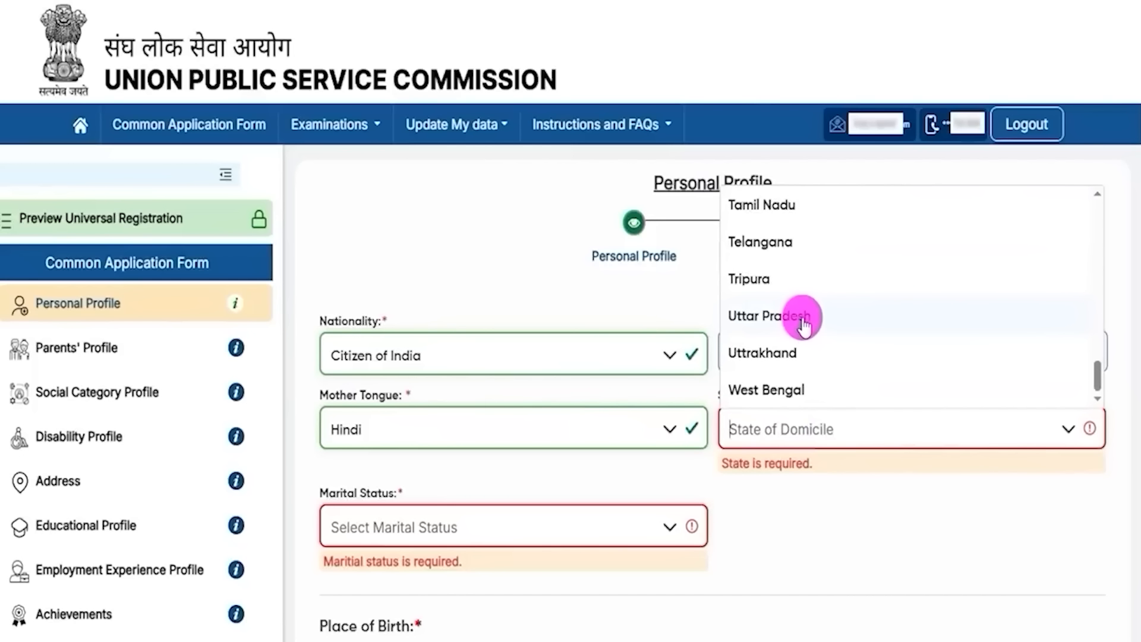
left_click(803, 321)
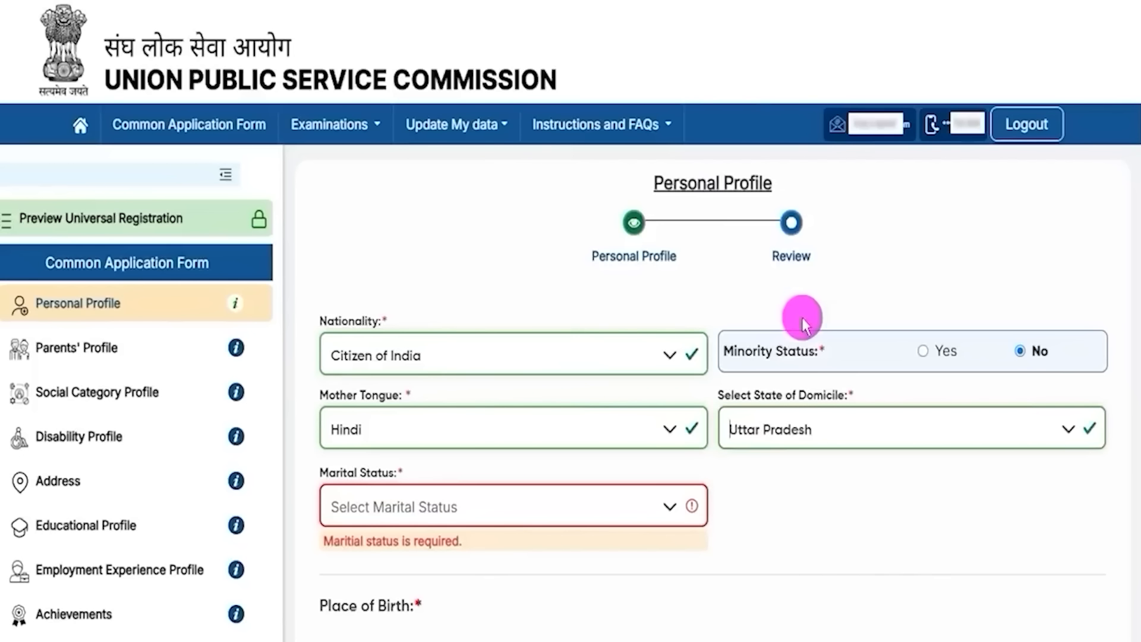
left_click(408, 515)
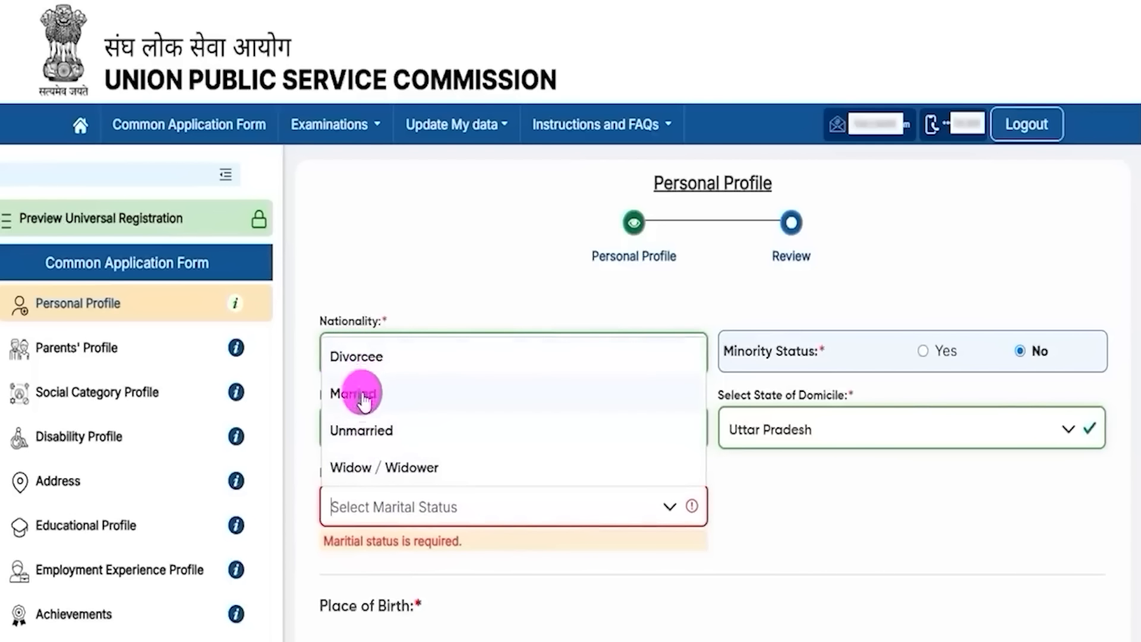
left_click(357, 432)
scroll(760, 515, "down", 5)
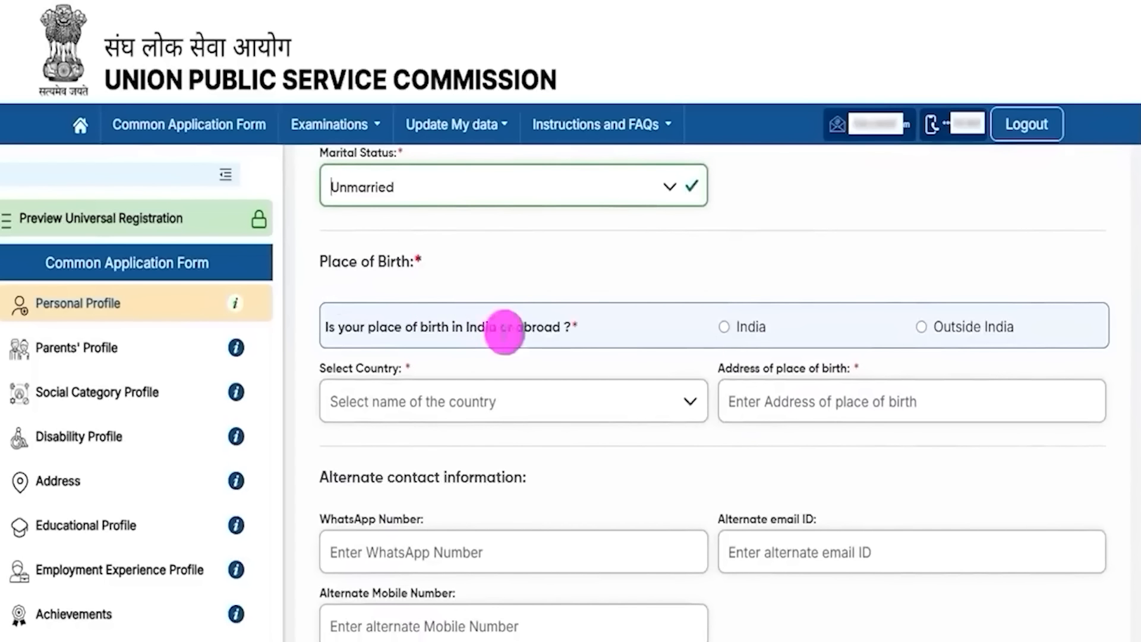
Step: Set the place of birth to India, state Uttar Pradesh, district Ayodhya
left_click(723, 327)
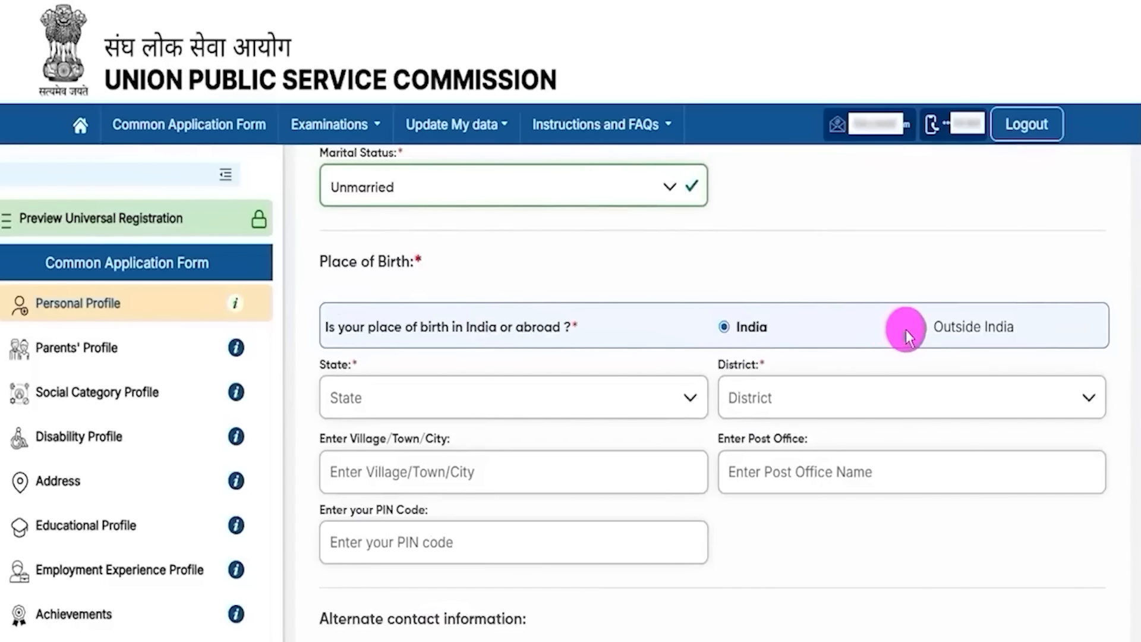
left_click(398, 398)
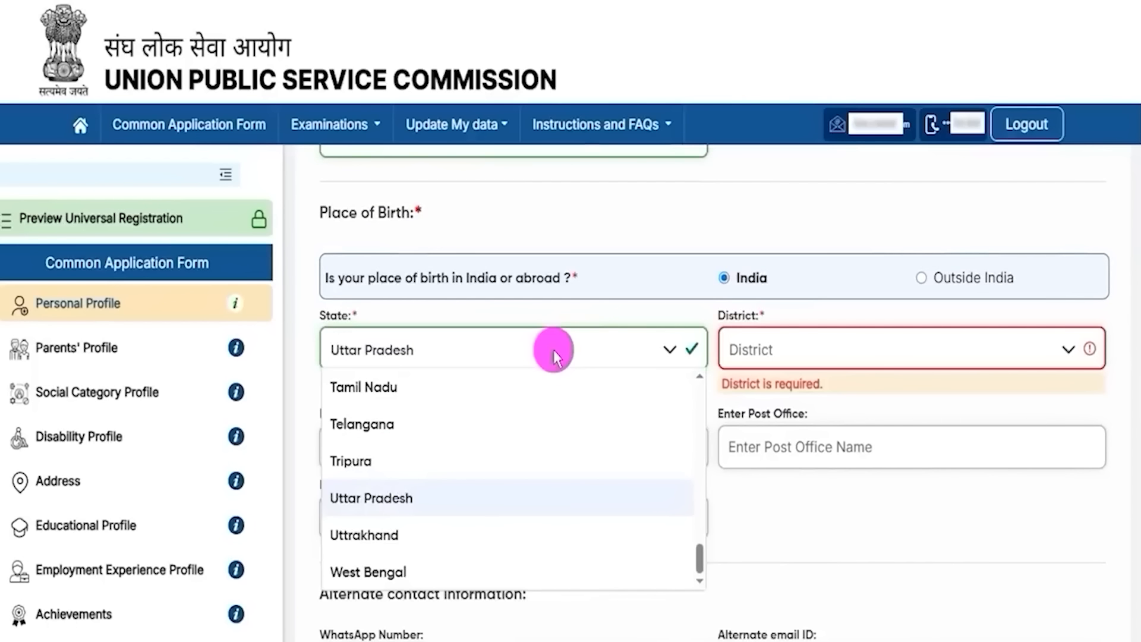
left_click(1034, 343)
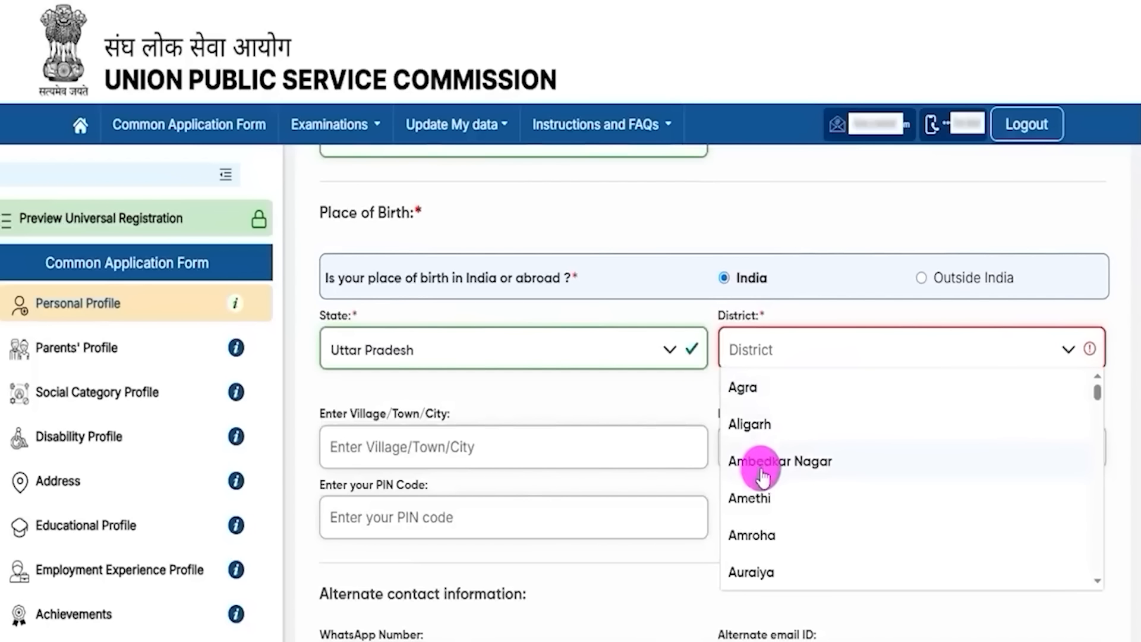
scroll(761, 526, "down", 2)
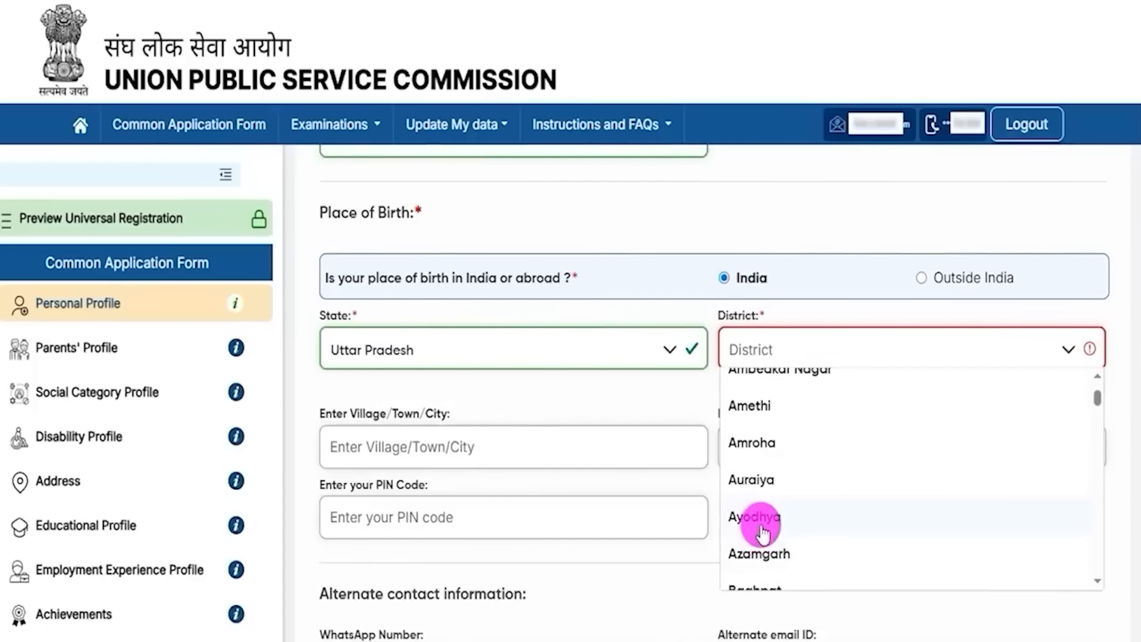
left_click(761, 520)
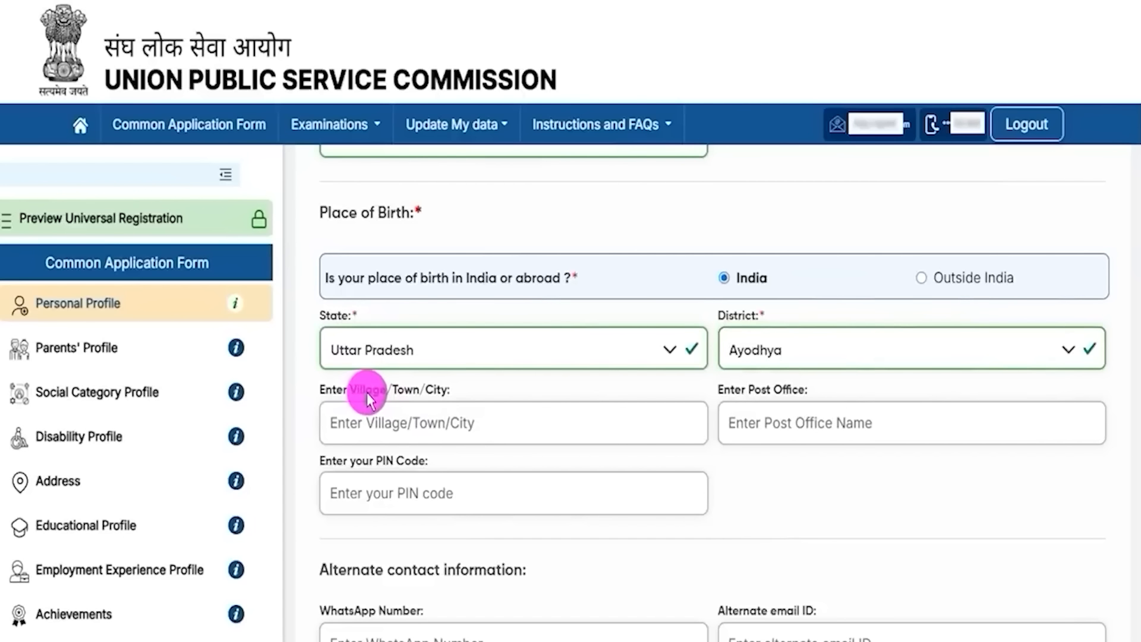
Step: Go through the birthplace village/town/city, post office and PIN code fields
left_click(365, 411)
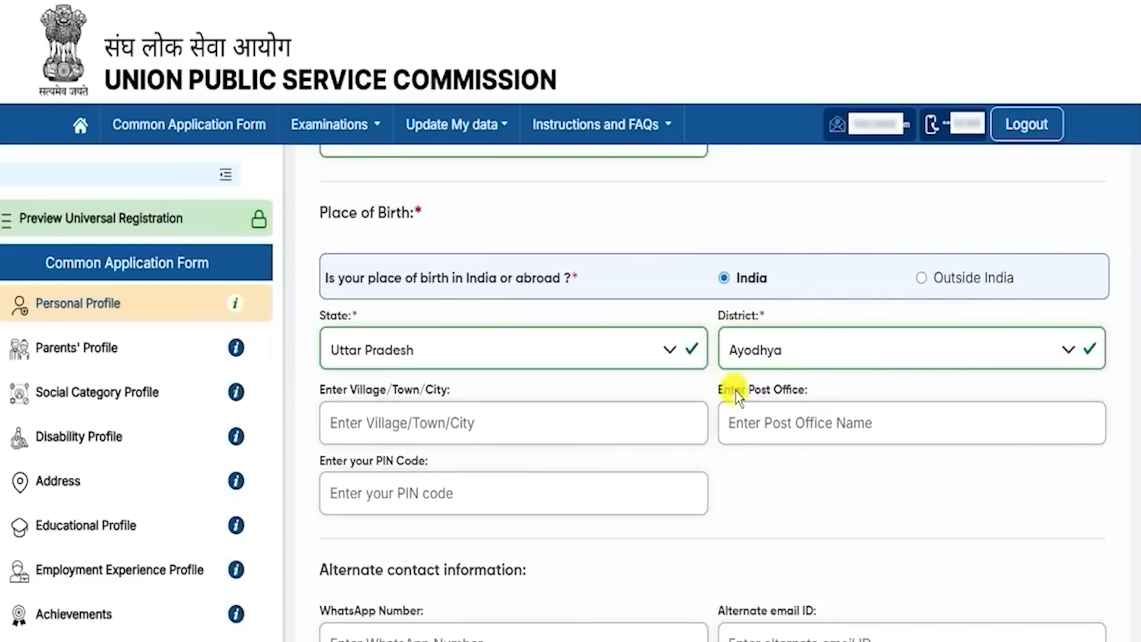
left_click_drag(735, 388, 771, 426)
left_click(770, 428)
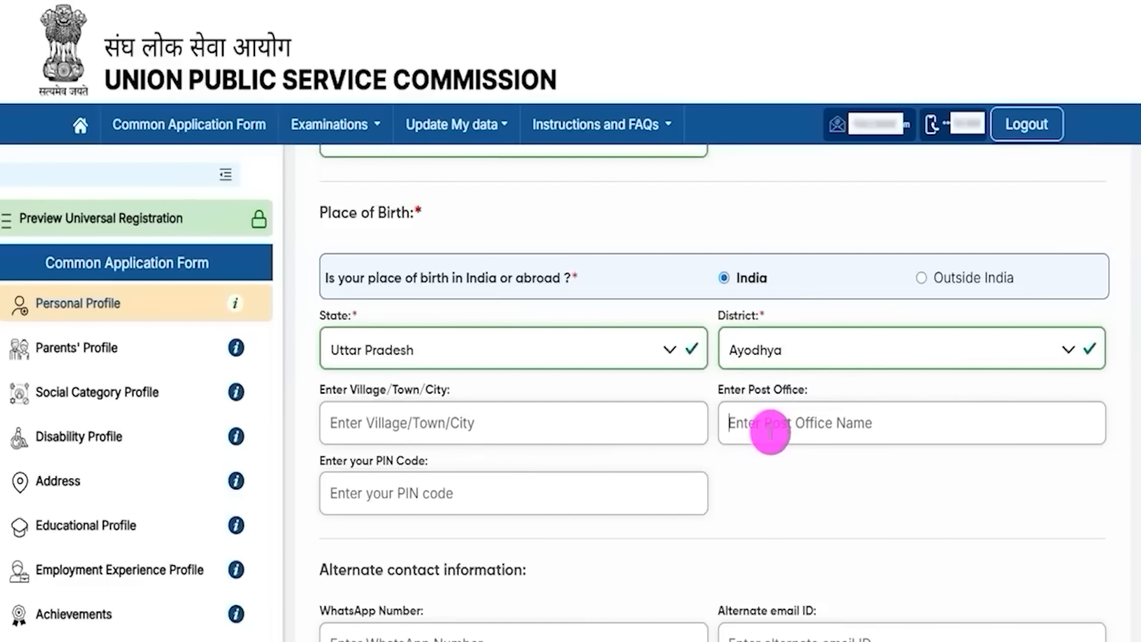
left_click_drag(377, 463, 408, 461)
left_click(421, 494)
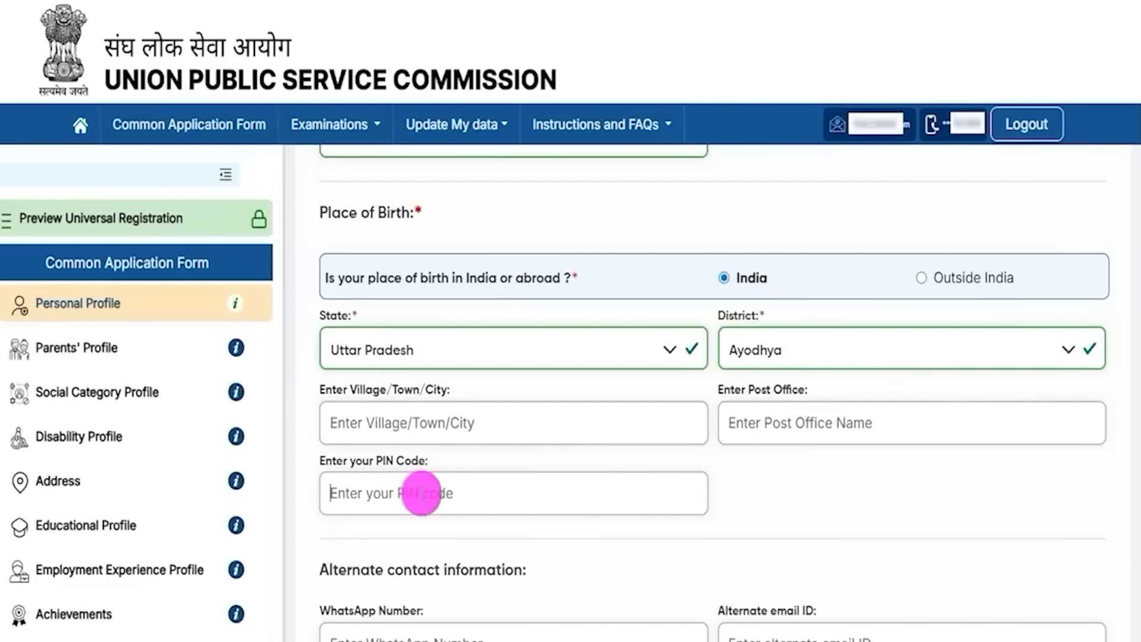
scroll(624, 501, "down", 2)
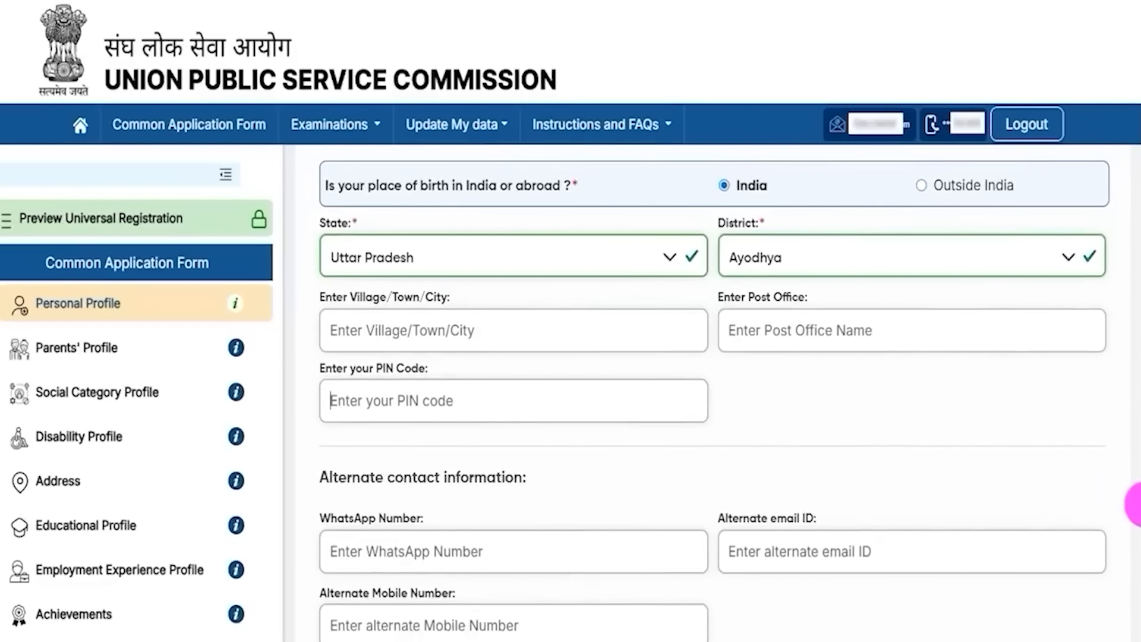
scroll(1137, 505, "down", 1)
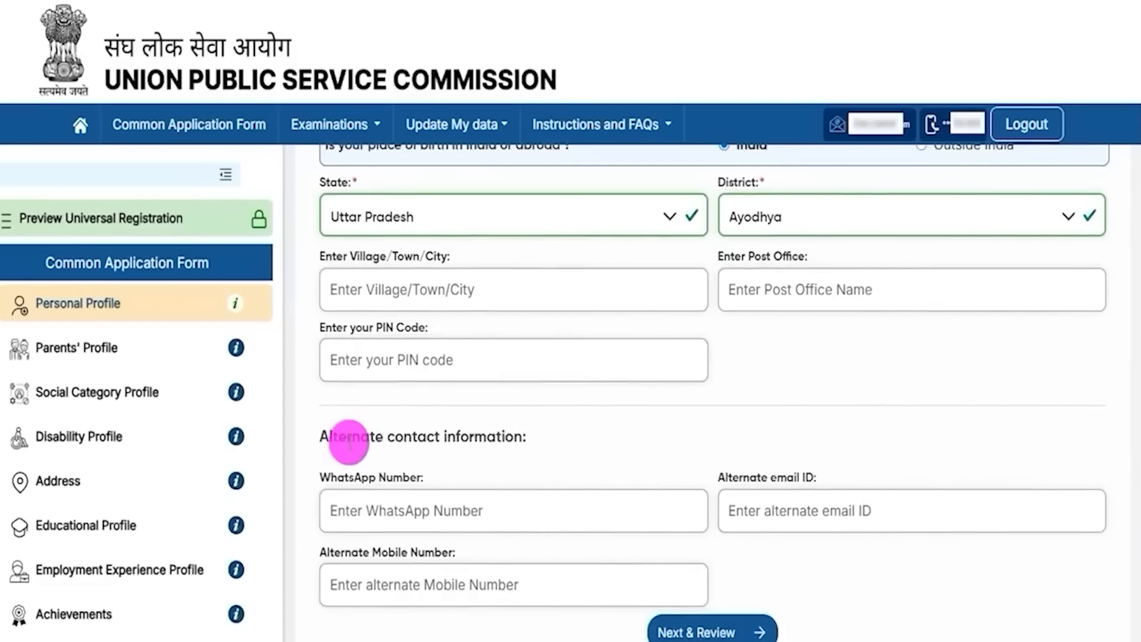
left_click_drag(348, 438, 455, 440)
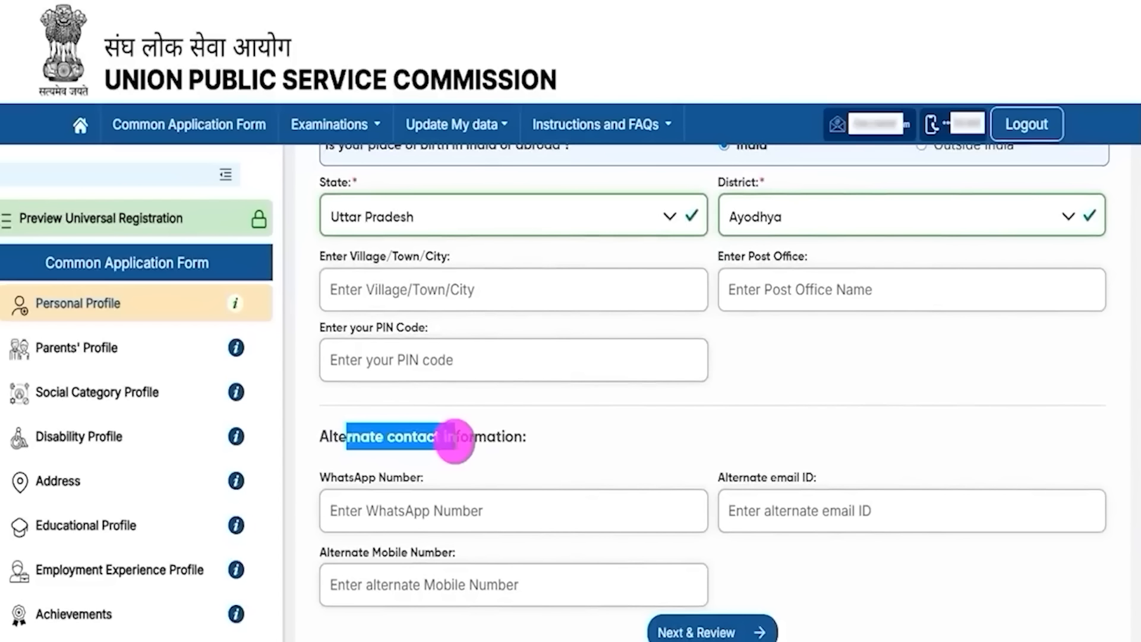
Step: Go through the WhatsApp, alternate email and alternate mobile fields, then continue to Next & Review
left_click(382, 509)
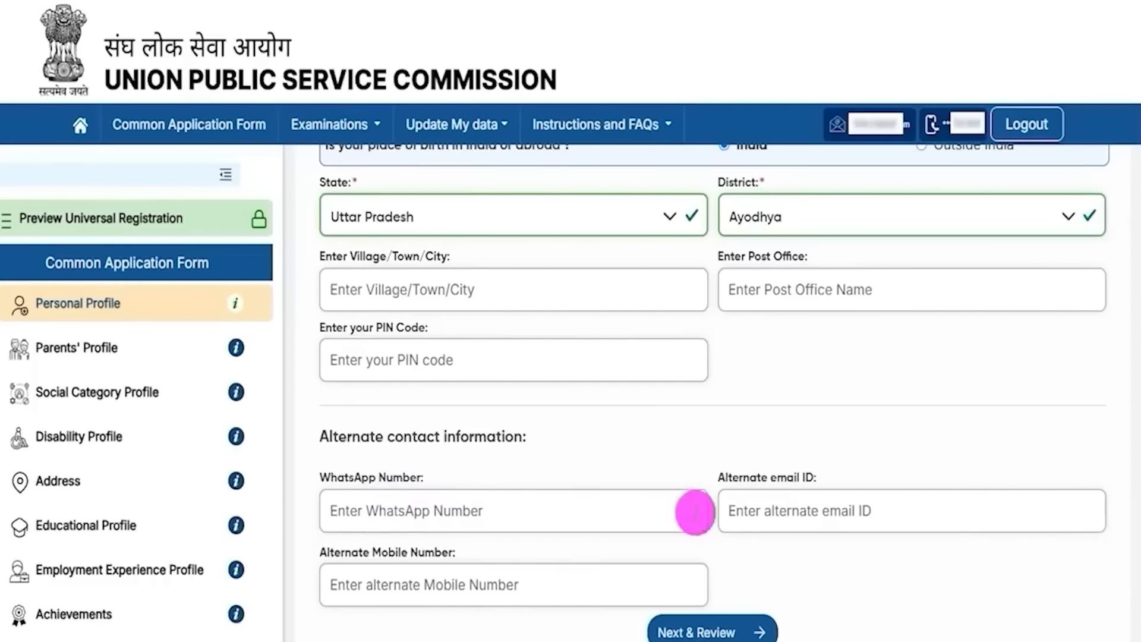
left_click(779, 508)
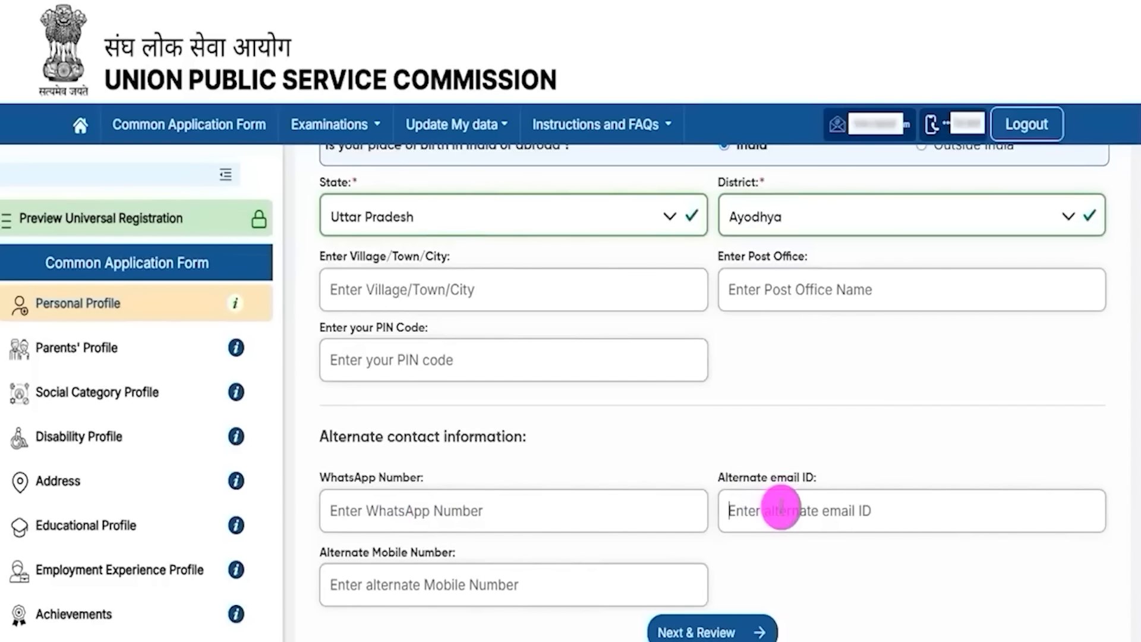
left_click_drag(351, 553, 552, 496)
left_click(427, 580)
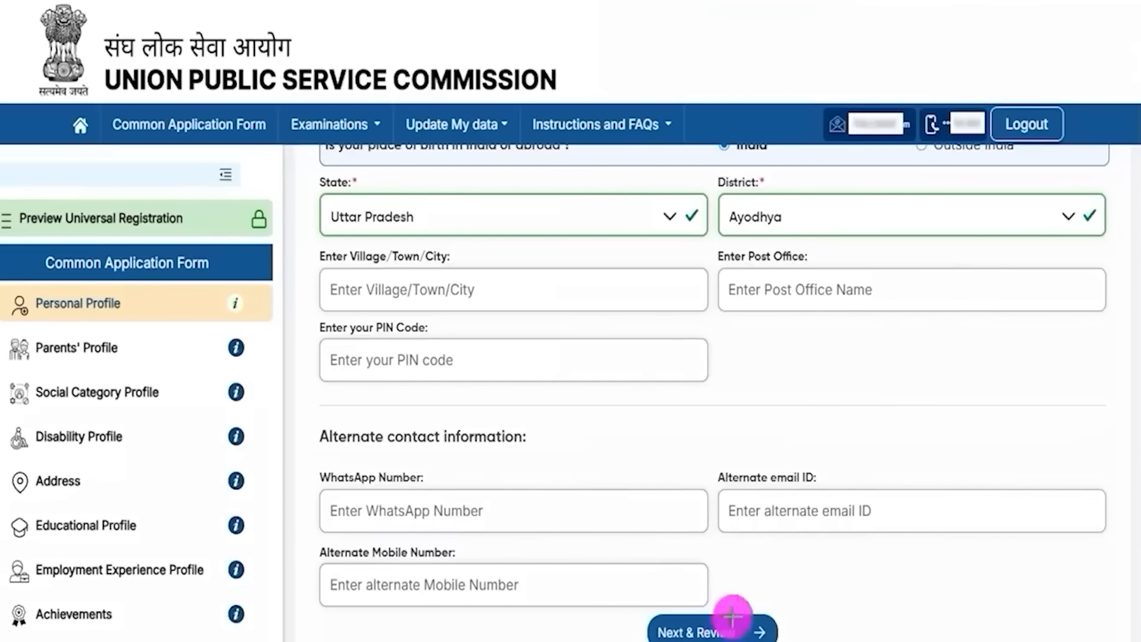
left_click_drag(1069, 566, 772, 623)
Step: Review and submit the Personal Profile, then highlight the Parents' Profile heading
left_click(772, 623)
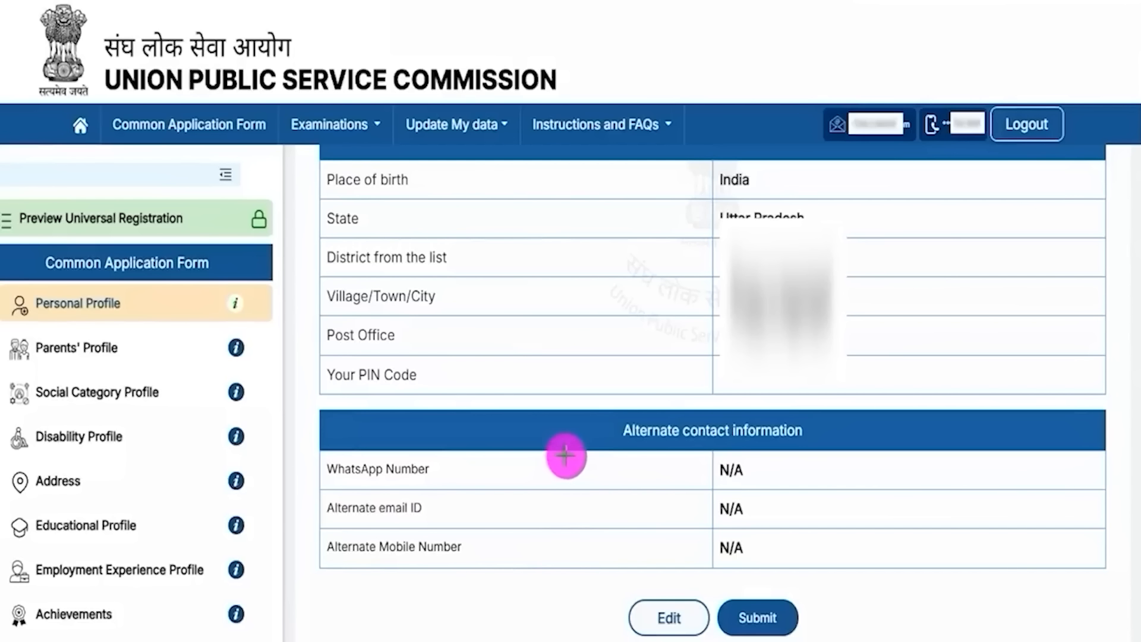
mouse_move(515, 541)
left_mouse_down()
mouse_move(581, 565)
mouse_move(632, 606)
left_mouse_up()
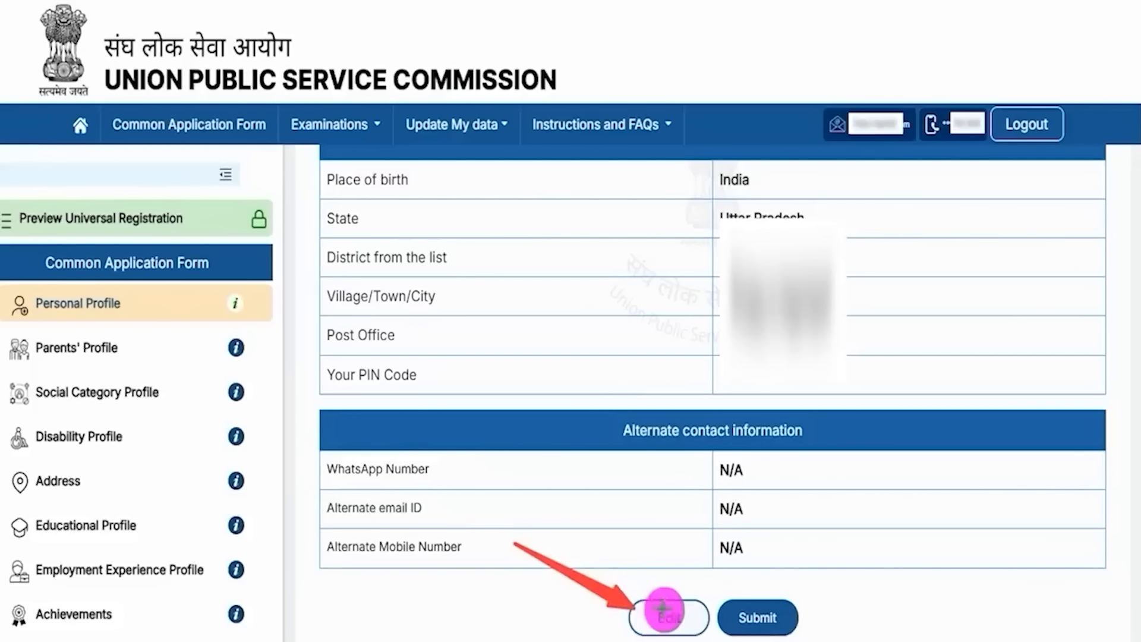
left_click_drag(876, 511, 795, 607)
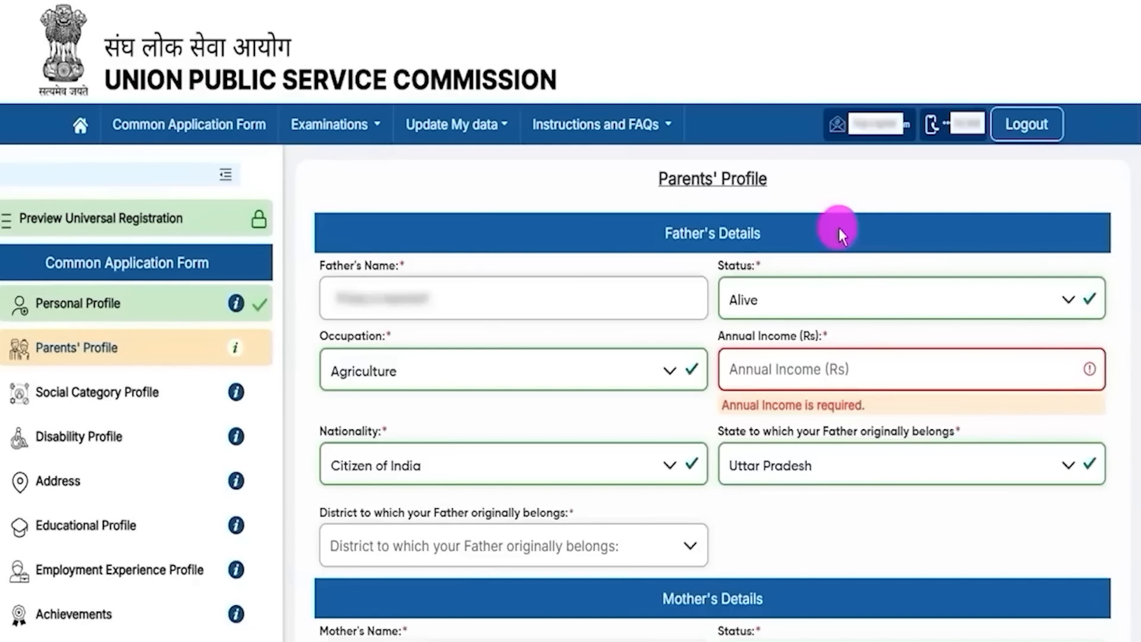
left_click_drag(667, 179, 746, 181)
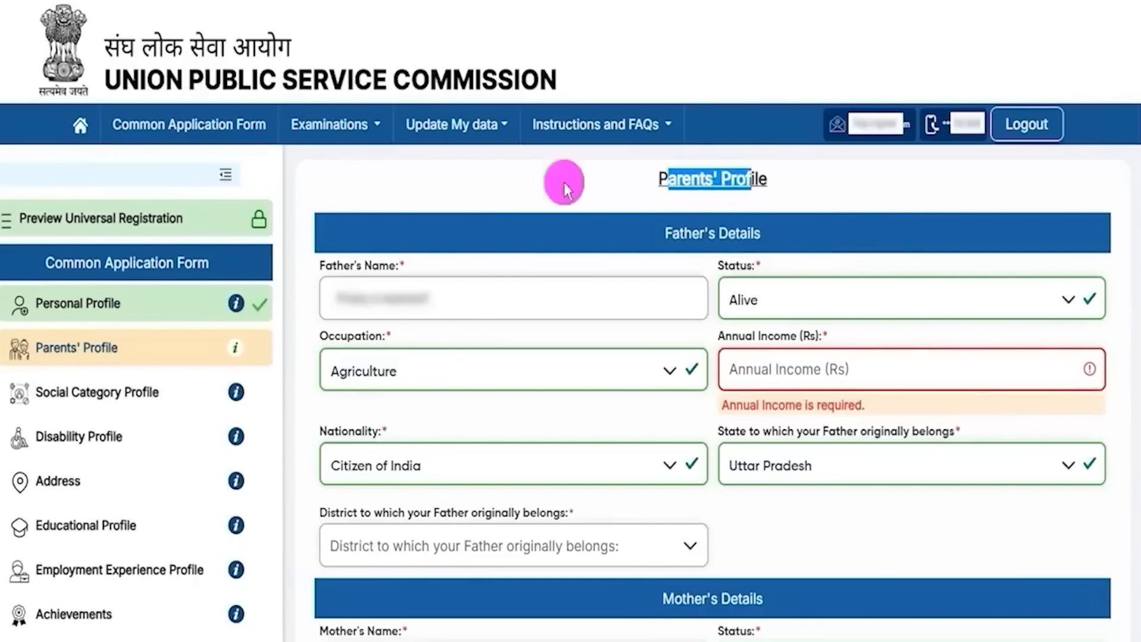
Step: Check the father's name and keep his status Alive and occupation Agriculture
left_click_drag(321, 265, 383, 274)
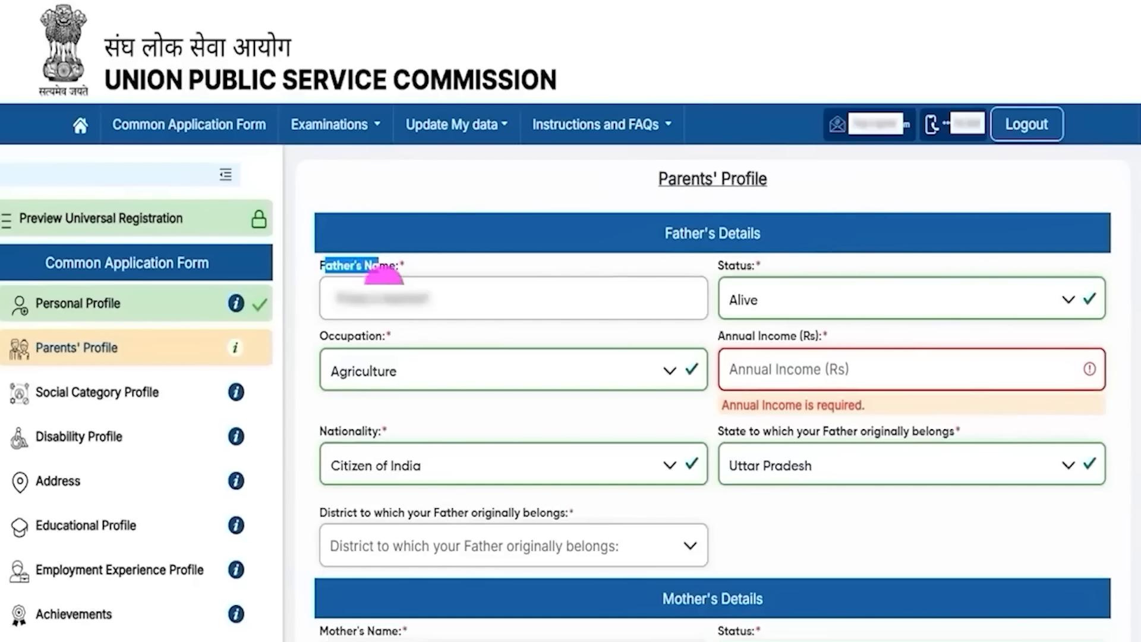
left_click(403, 315)
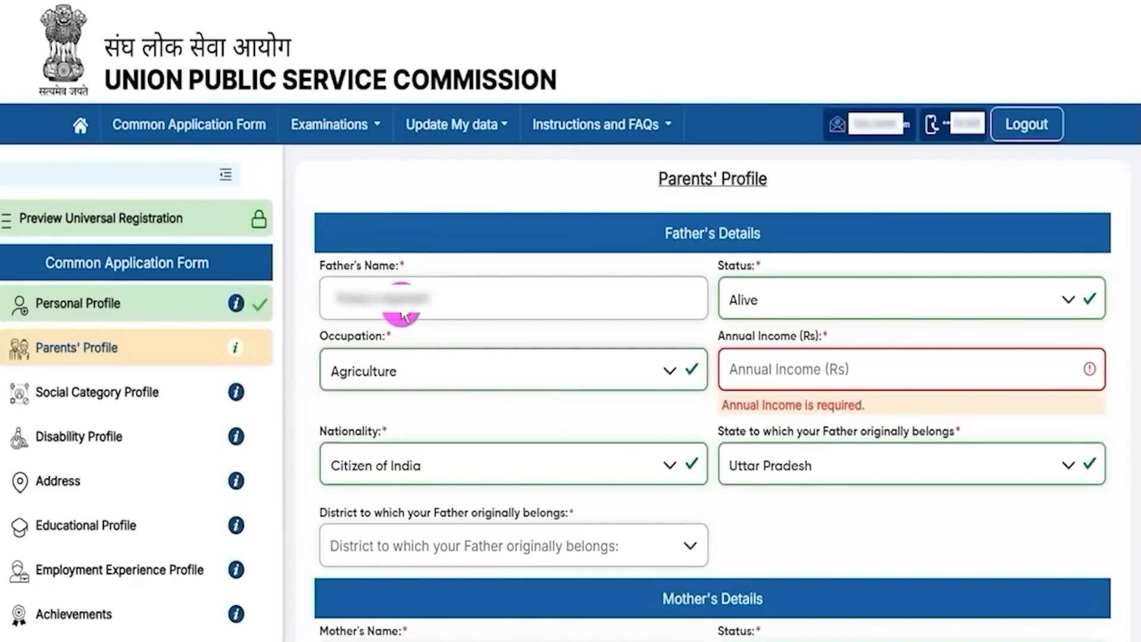
left_click(763, 297)
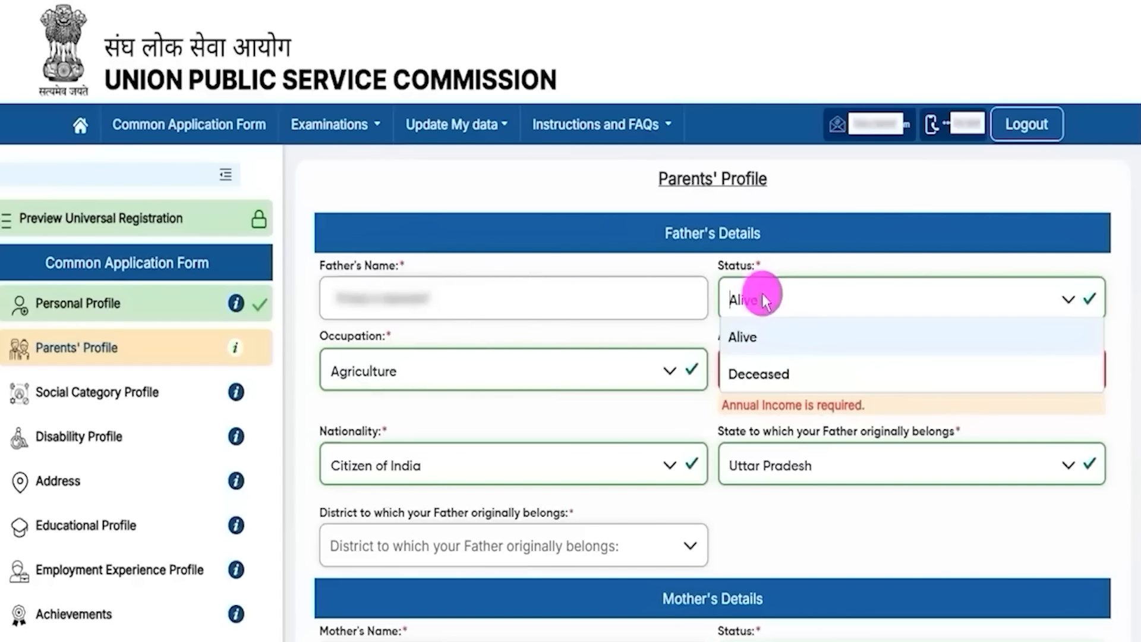
left_click(749, 342)
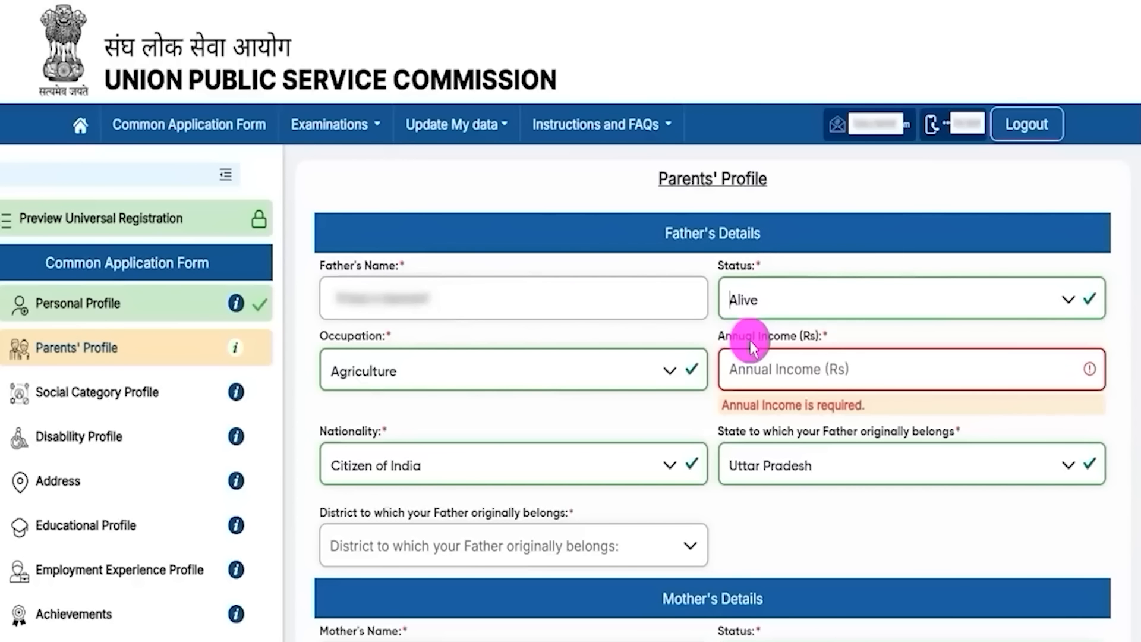
left_click(399, 373)
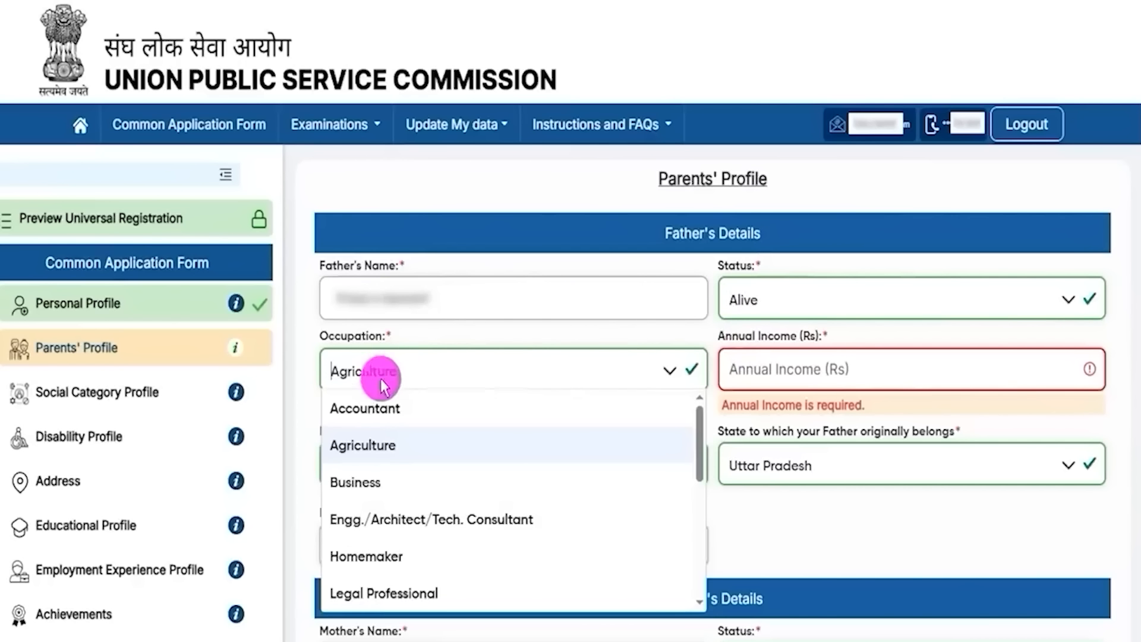
left_click(368, 454)
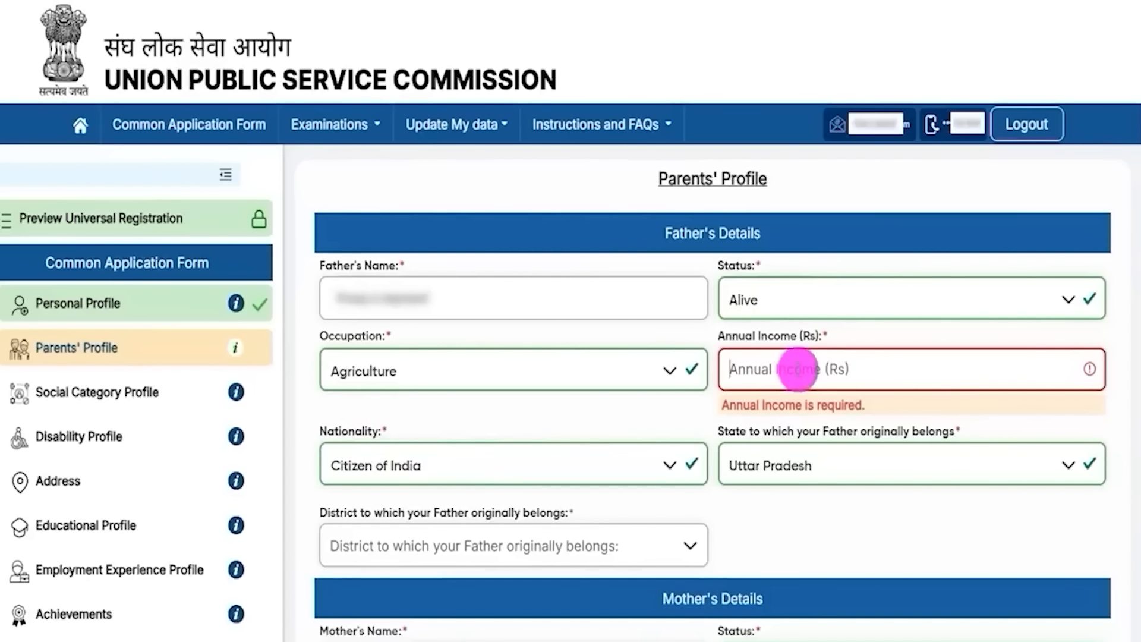
Step: Keep the father's nationality Citizen of India and state Uttar Pradesh, leaving district unchosen
left_click_drag(743, 335, 787, 364)
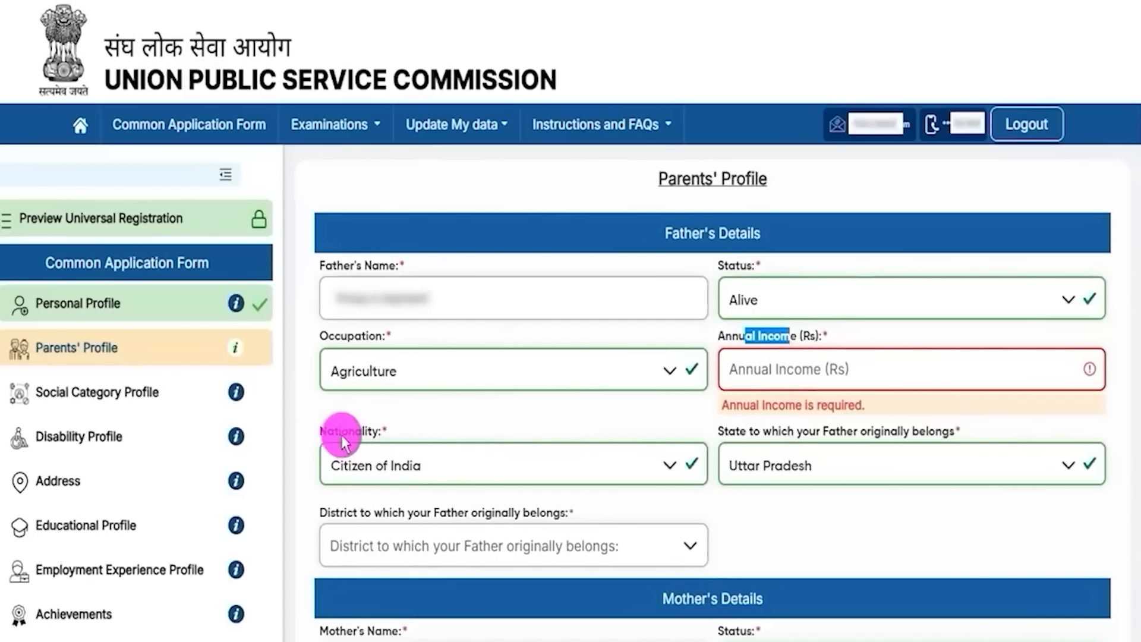
left_click_drag(341, 435, 383, 448)
left_click(391, 454)
left_click(372, 243)
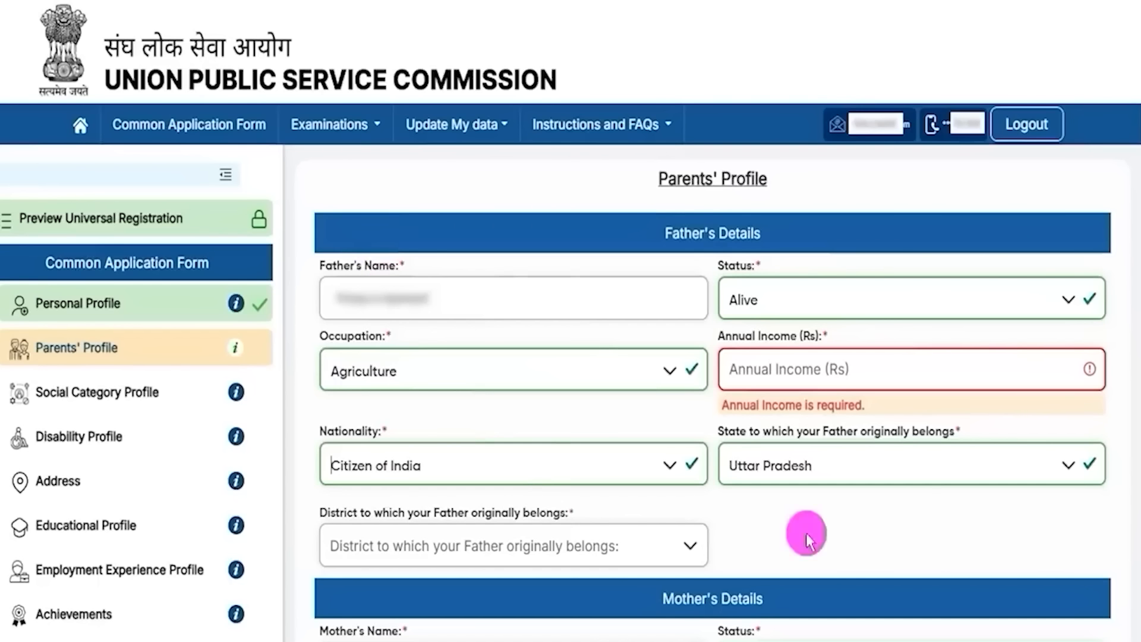
left_click(842, 459)
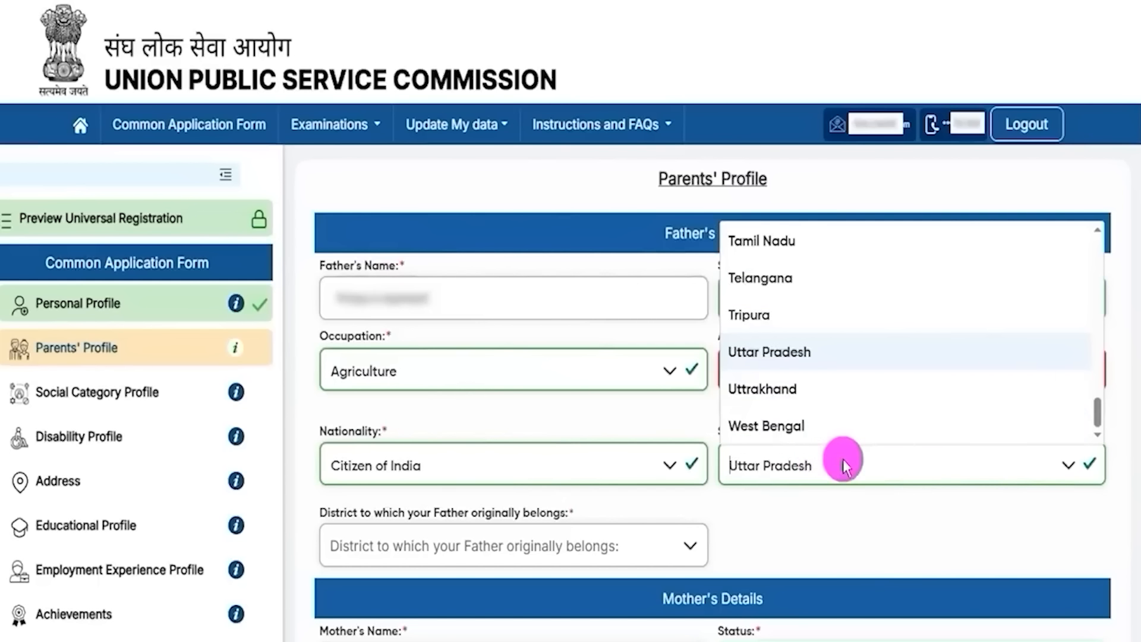
left_click(779, 347)
left_click(415, 553)
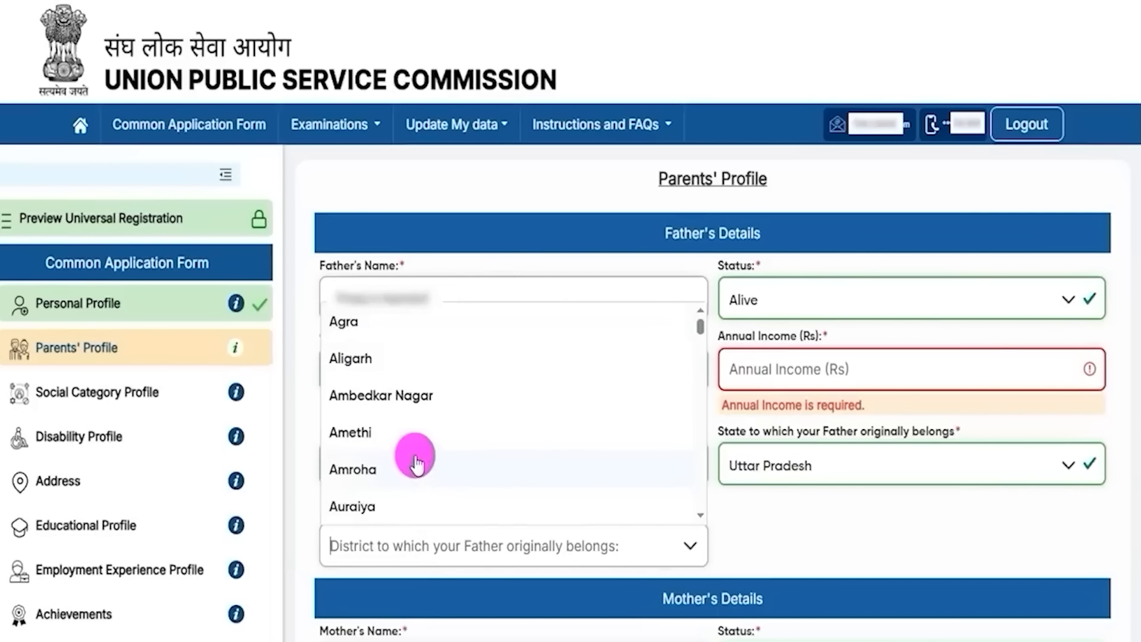
left_click(735, 532)
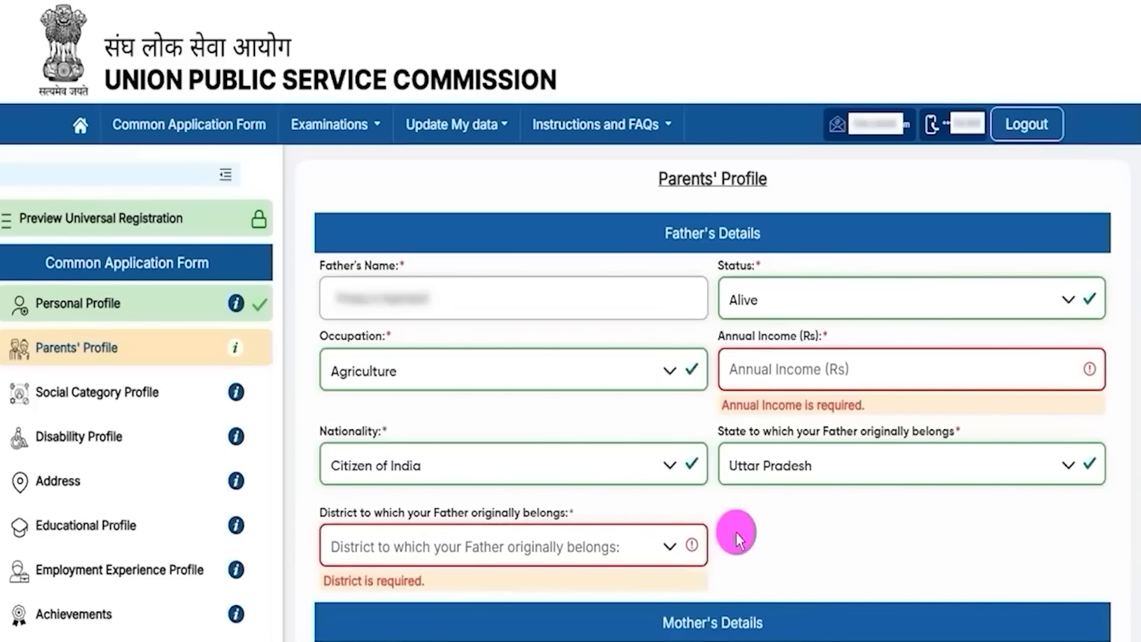
left_click_drag(661, 622, 764, 622)
Step: Keep the mother's status Alive and occupation Agriculture, and start her annual income entry
scroll(796, 594, "down", 5)
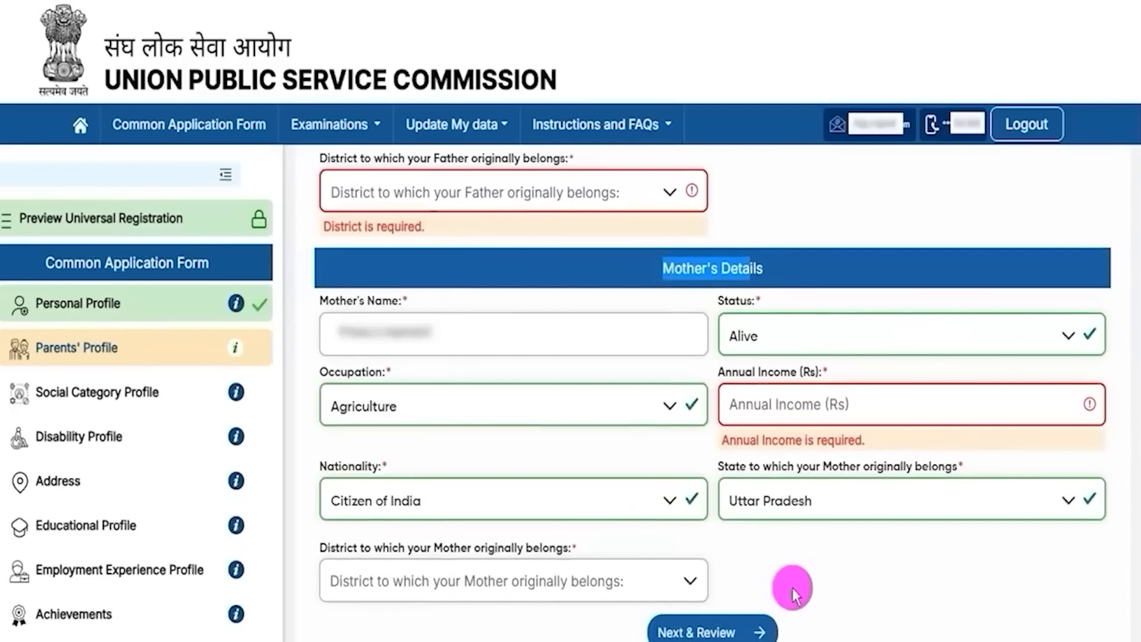
left_click(823, 574)
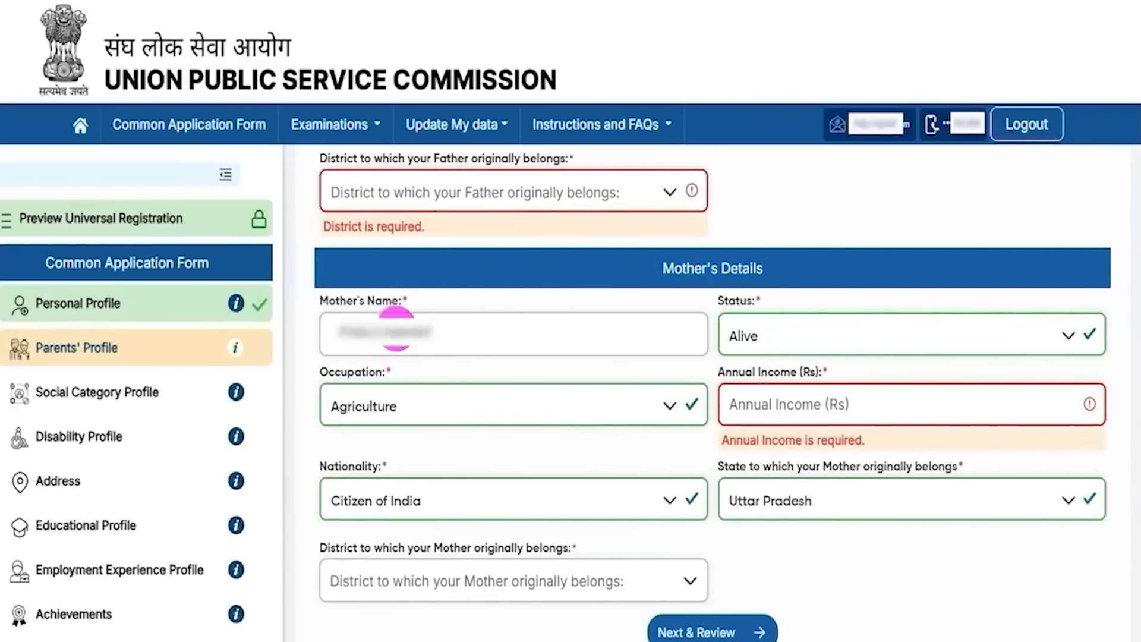
left_click(772, 339)
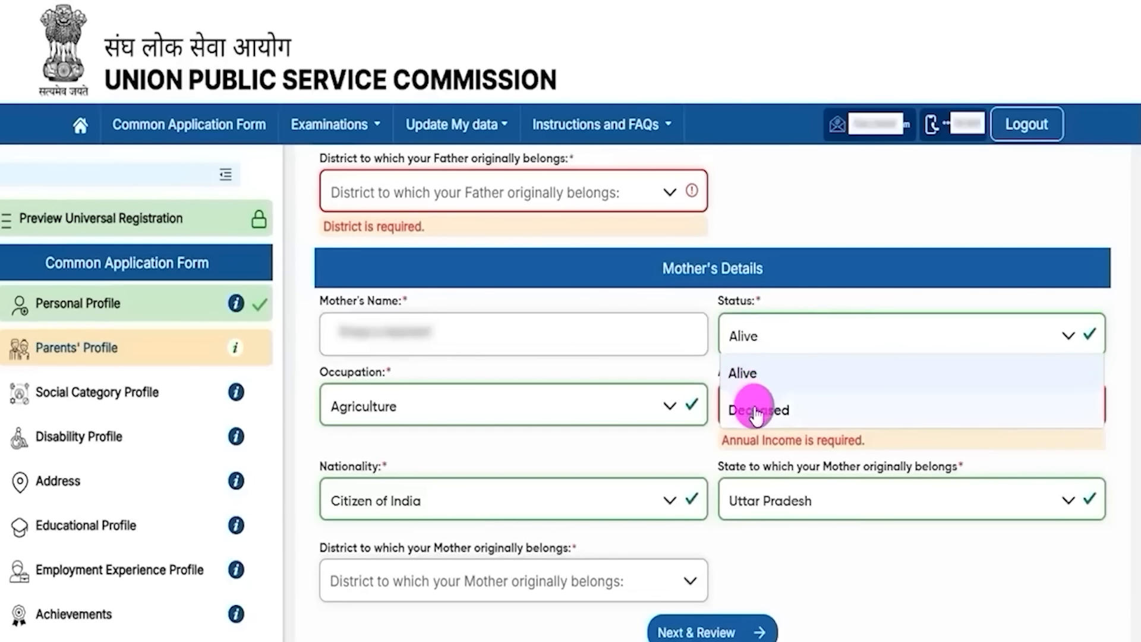
left_click(747, 373)
left_click(402, 407)
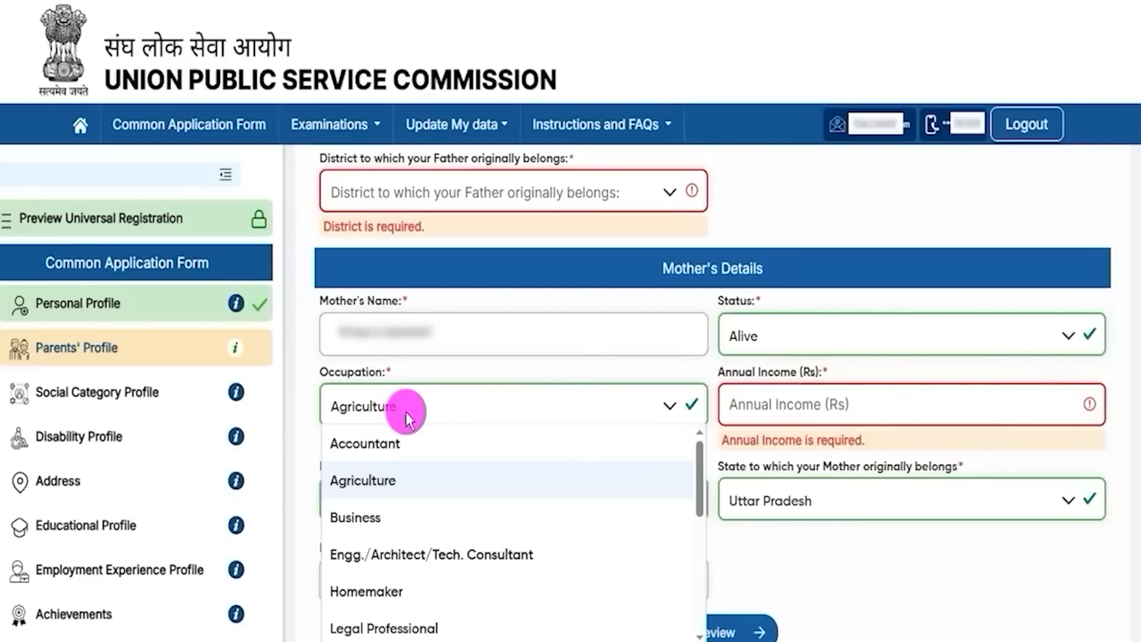
left_click(372, 482)
left_click_drag(738, 373, 813, 374)
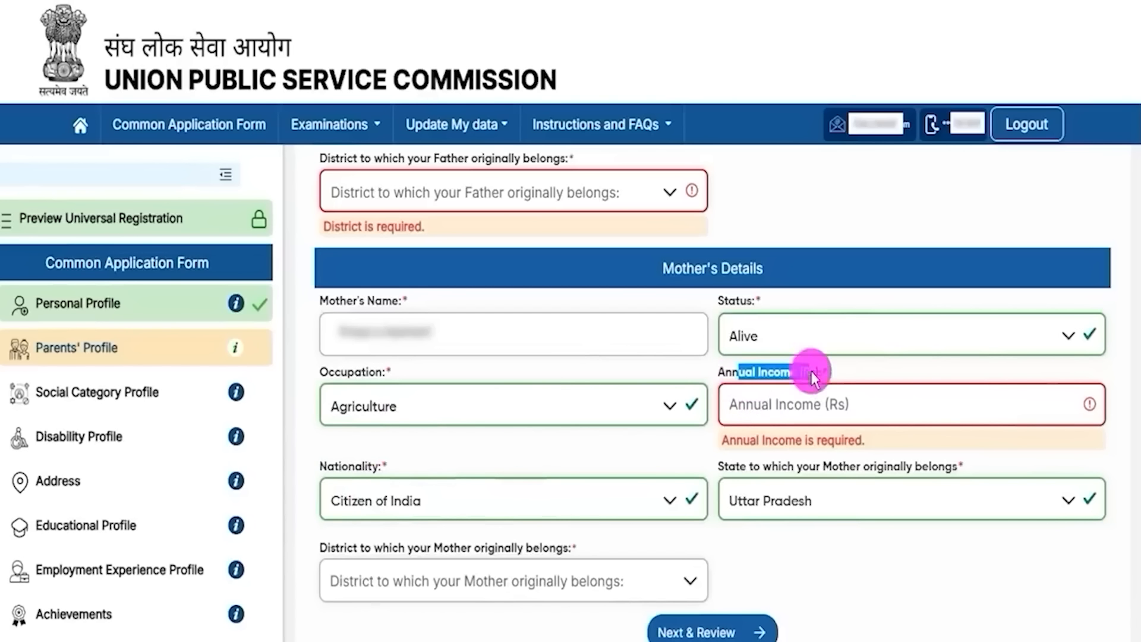
left_click(769, 397)
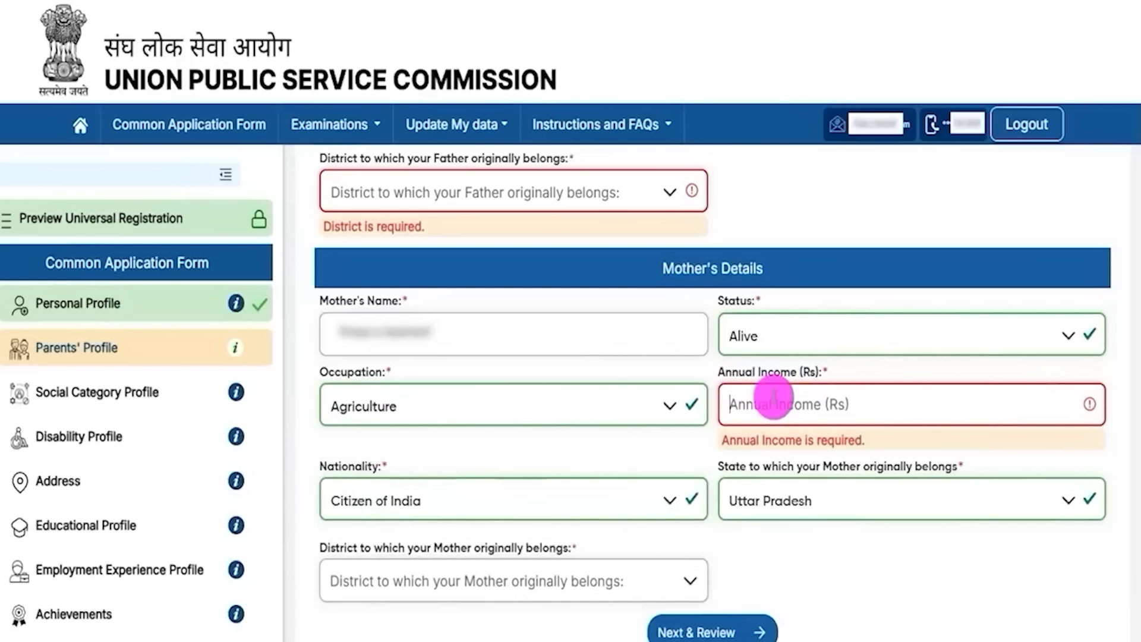
Step: Keep the mother's nationality Citizen of India and state Uttar Pradesh, leaving district empty
left_click(378, 505)
left_click(370, 273)
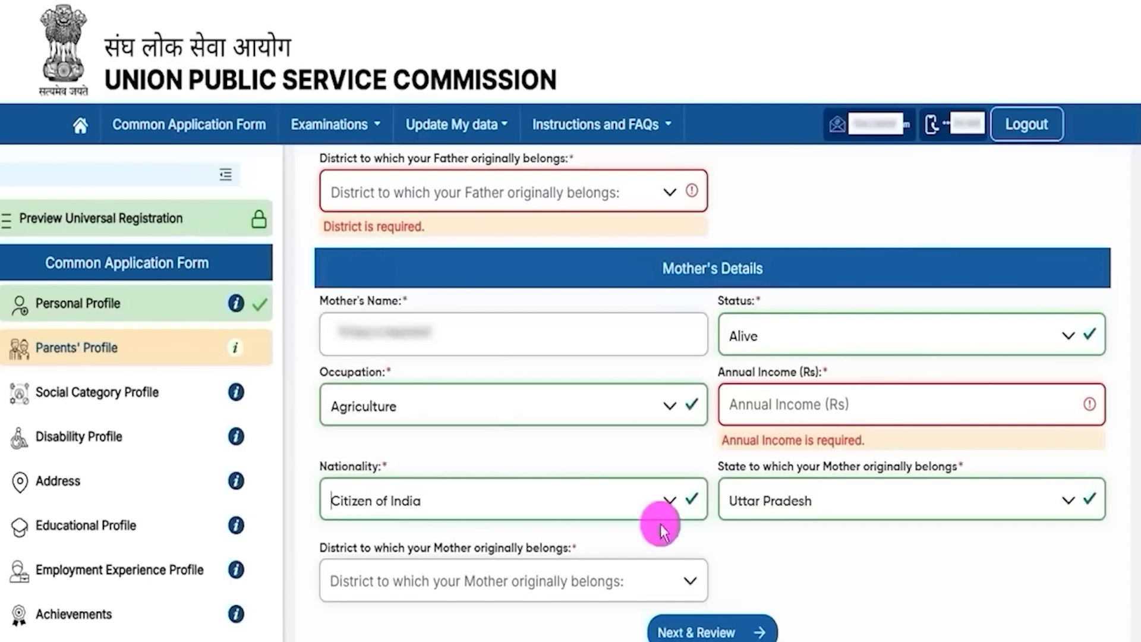
left_click(830, 509)
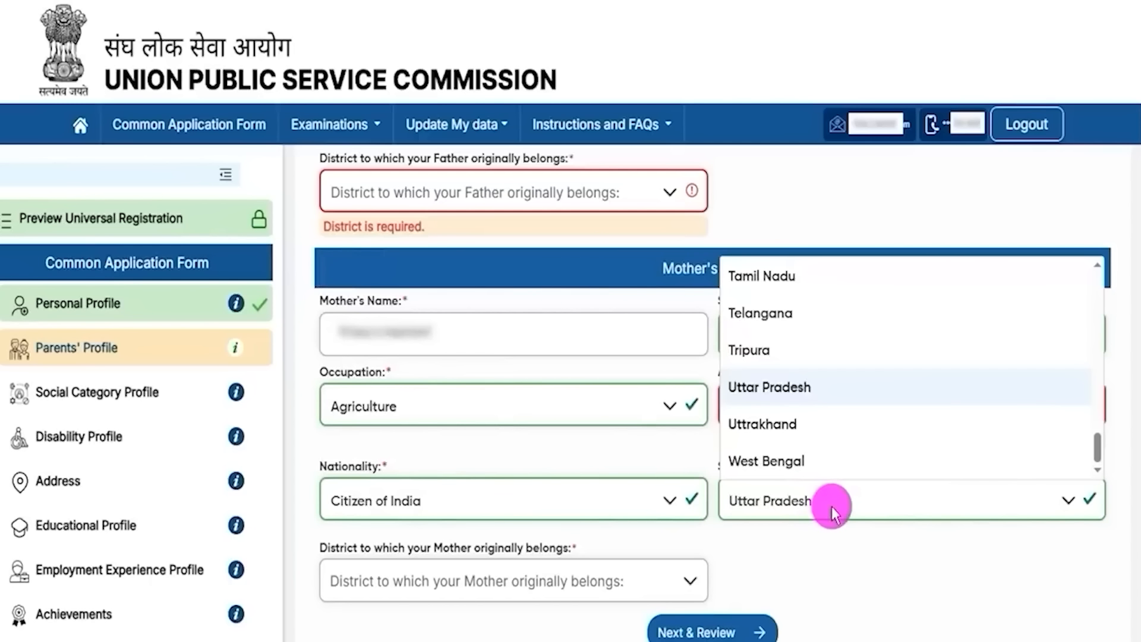
left_click(423, 583)
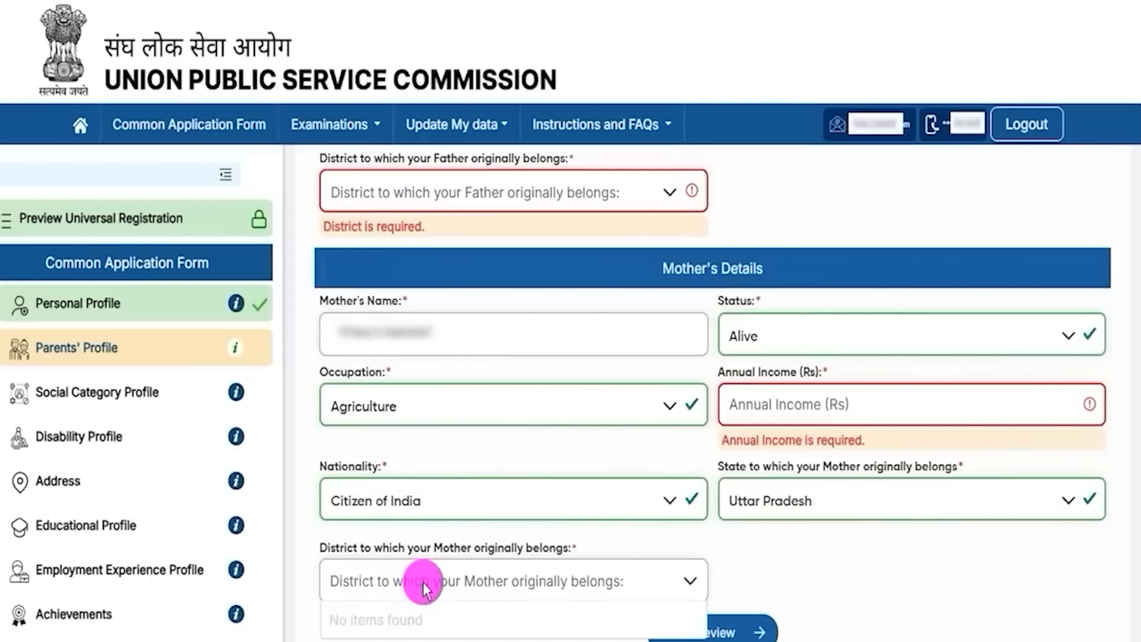
left_click(848, 586)
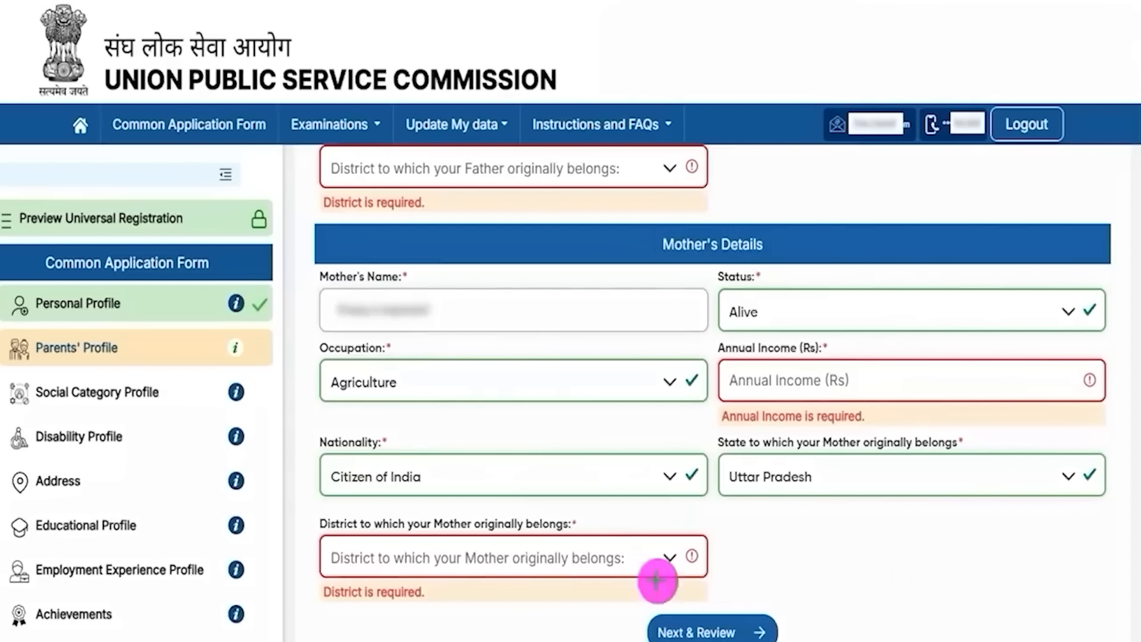
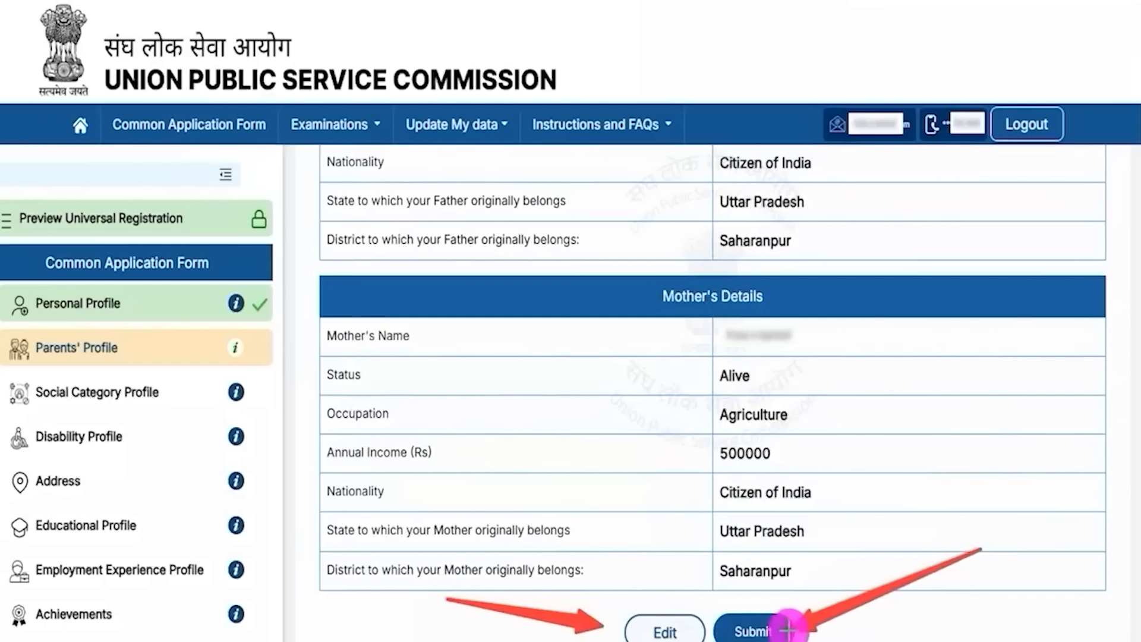
Step: Save the Parents' Profile with the mother's income 500000 and district Saharanpur
left_click(786, 629)
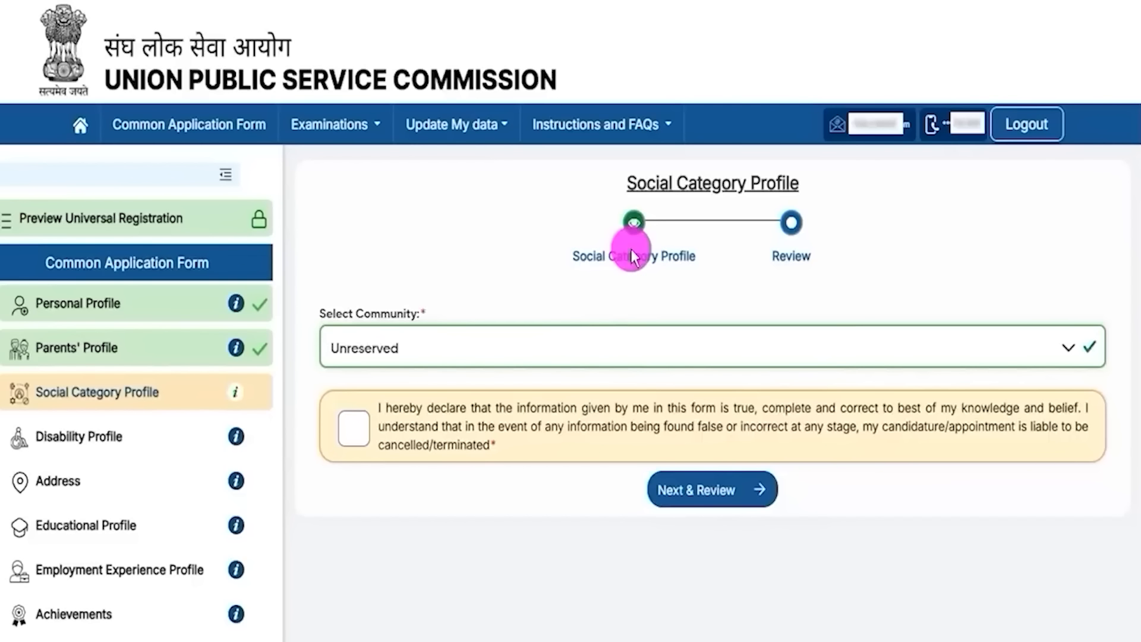
Step: Choose ST as the community and look over the certificate number and office fields
left_click_drag(646, 184, 782, 183)
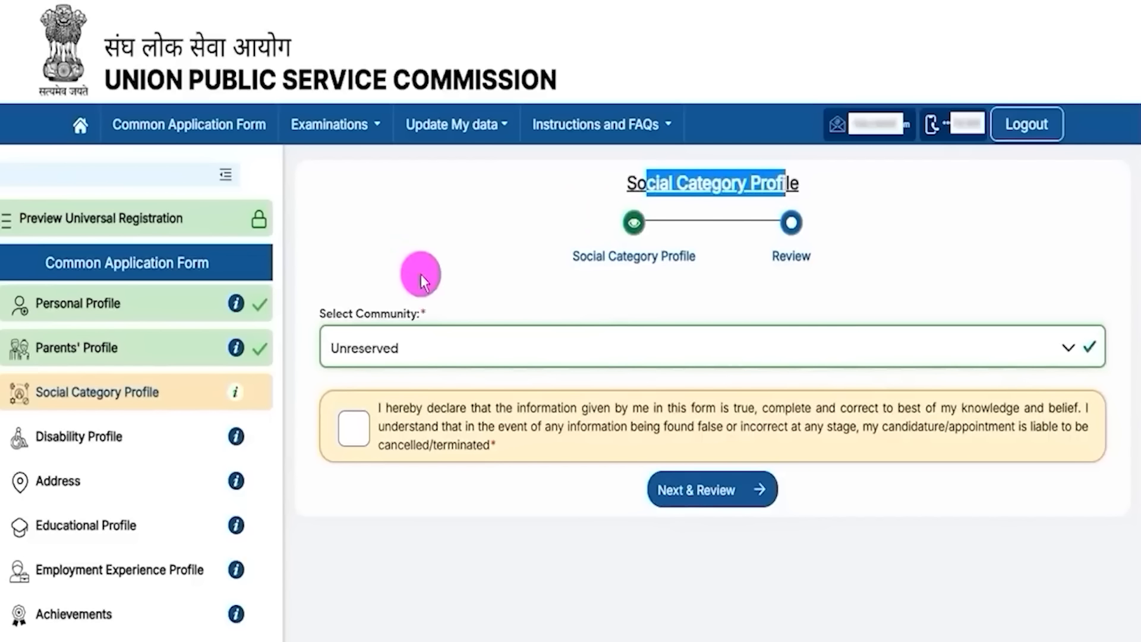
left_click(446, 349)
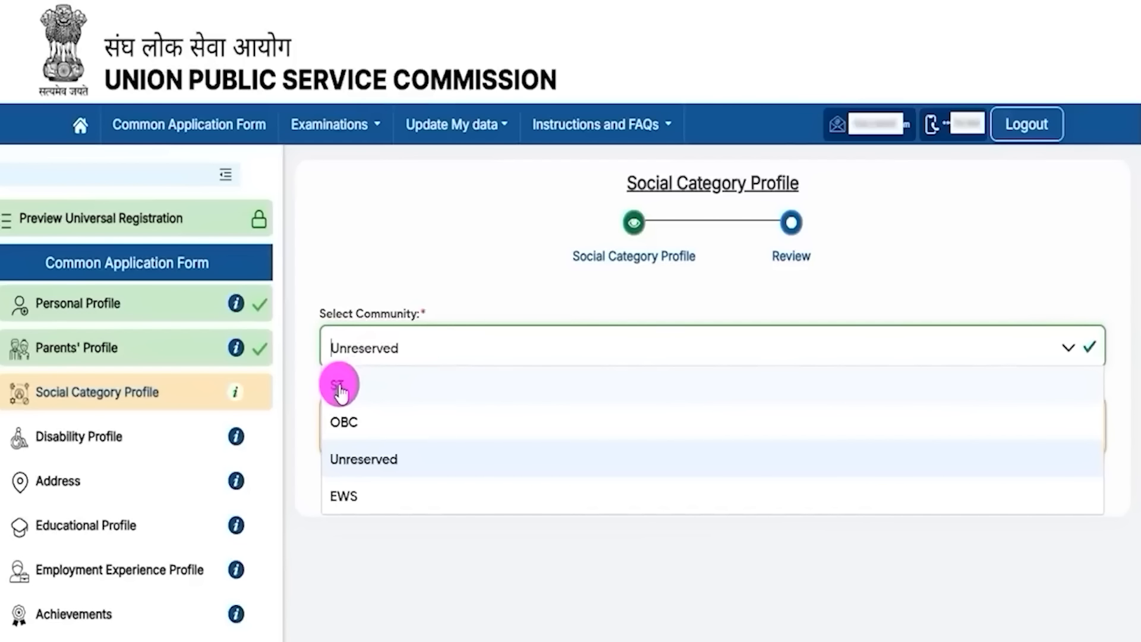
left_click(339, 387)
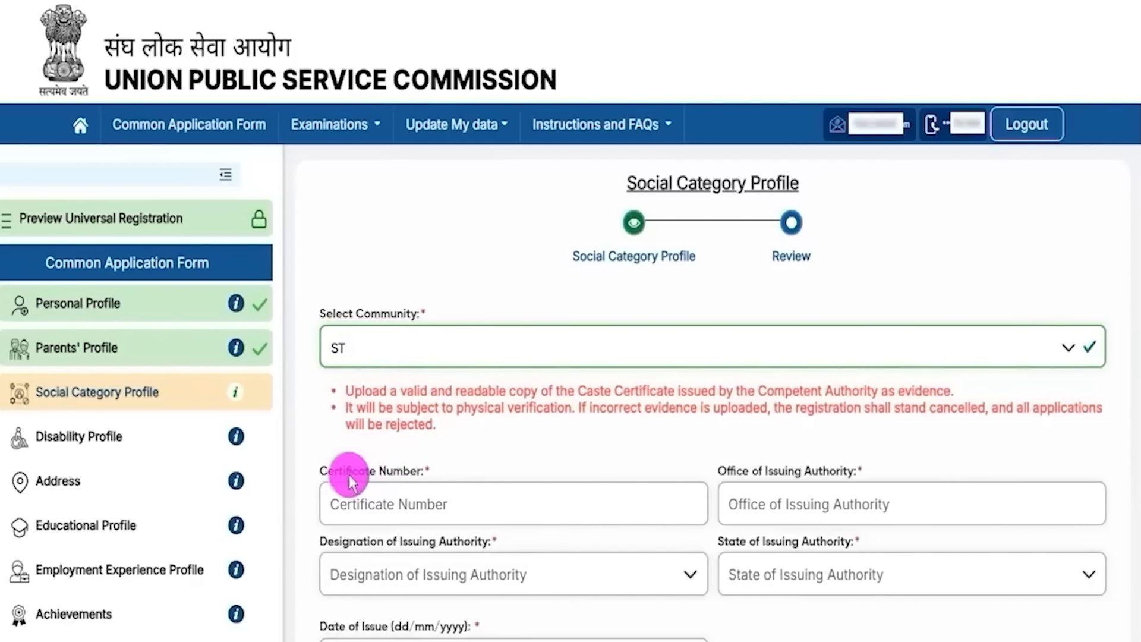
left_click_drag(350, 479, 395, 508)
left_click(395, 504)
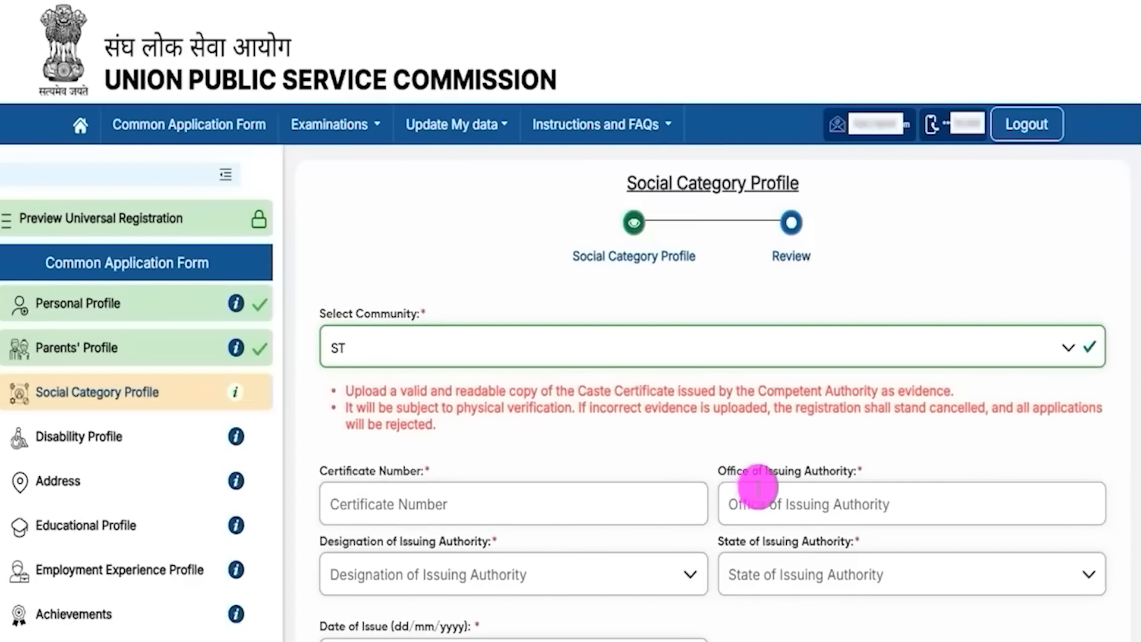
left_click_drag(744, 468, 816, 471)
left_click(798, 502)
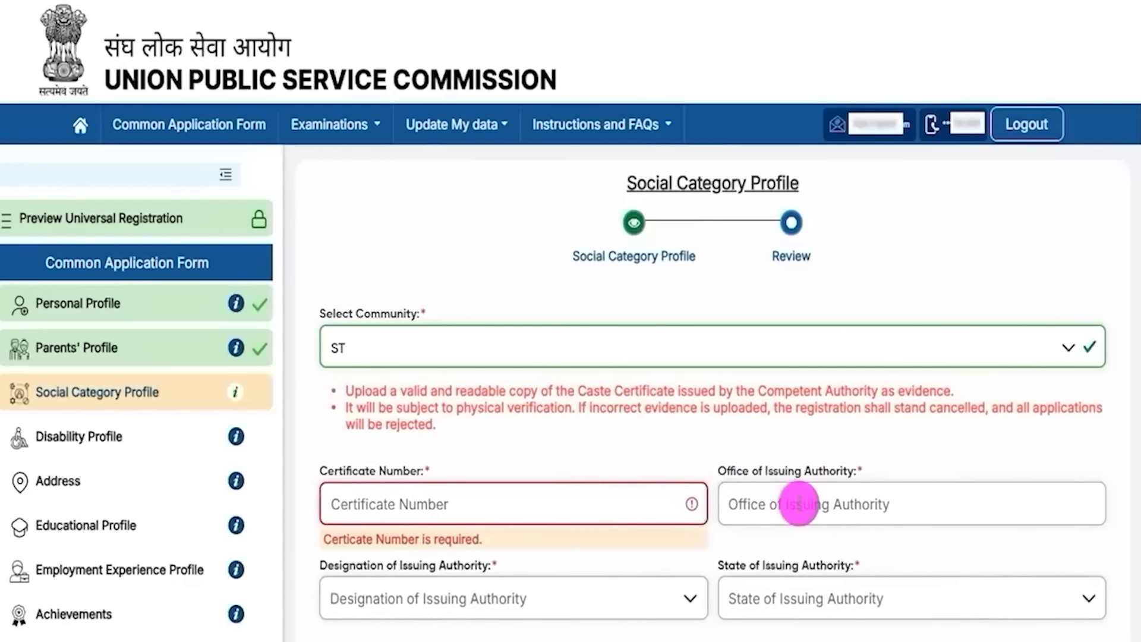
scroll(797, 502, "down", 5)
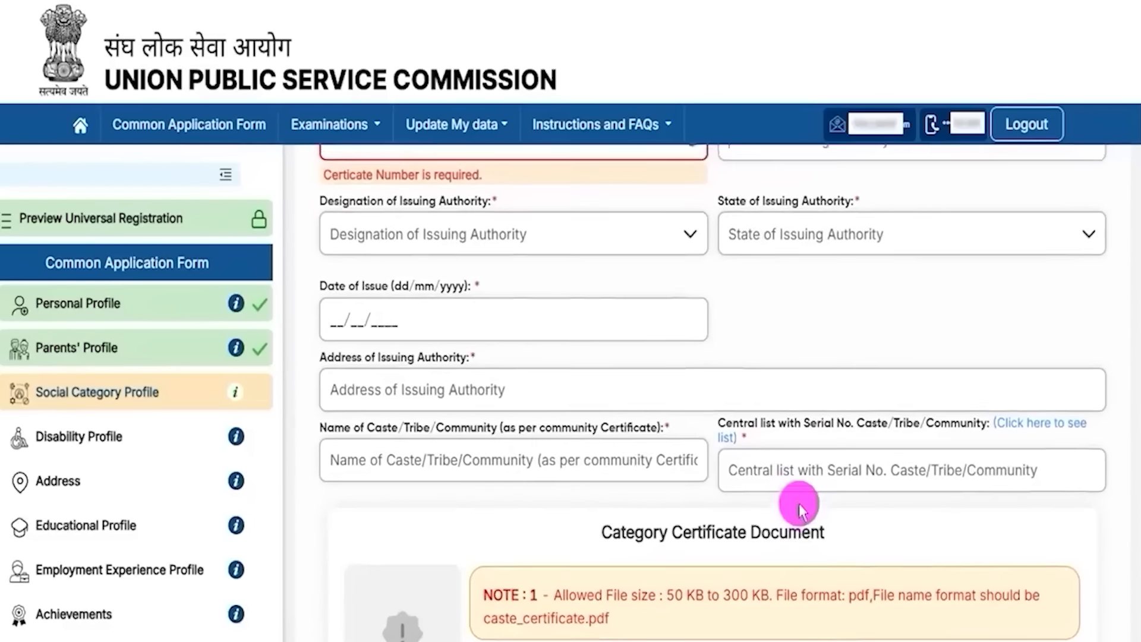
scroll(582, 334, "up", 2)
Step: Set the issuing authority's designation to Collector and its state to Uttar Pradesh
left_click_drag(344, 296, 443, 295)
left_click(415, 318)
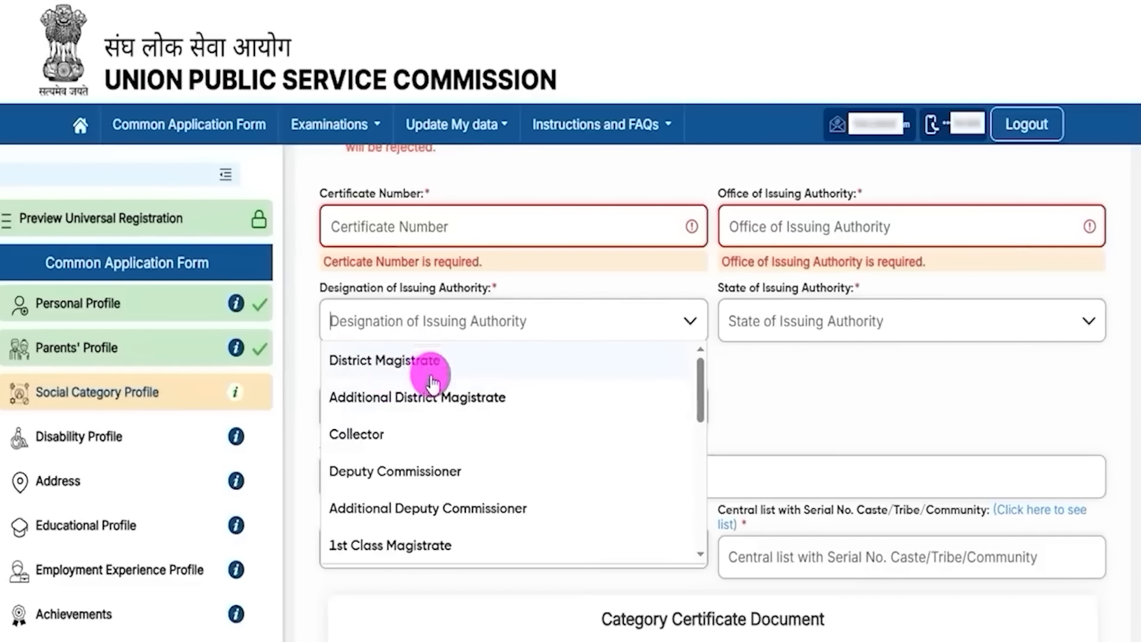
left_click(368, 436)
left_click(869, 321)
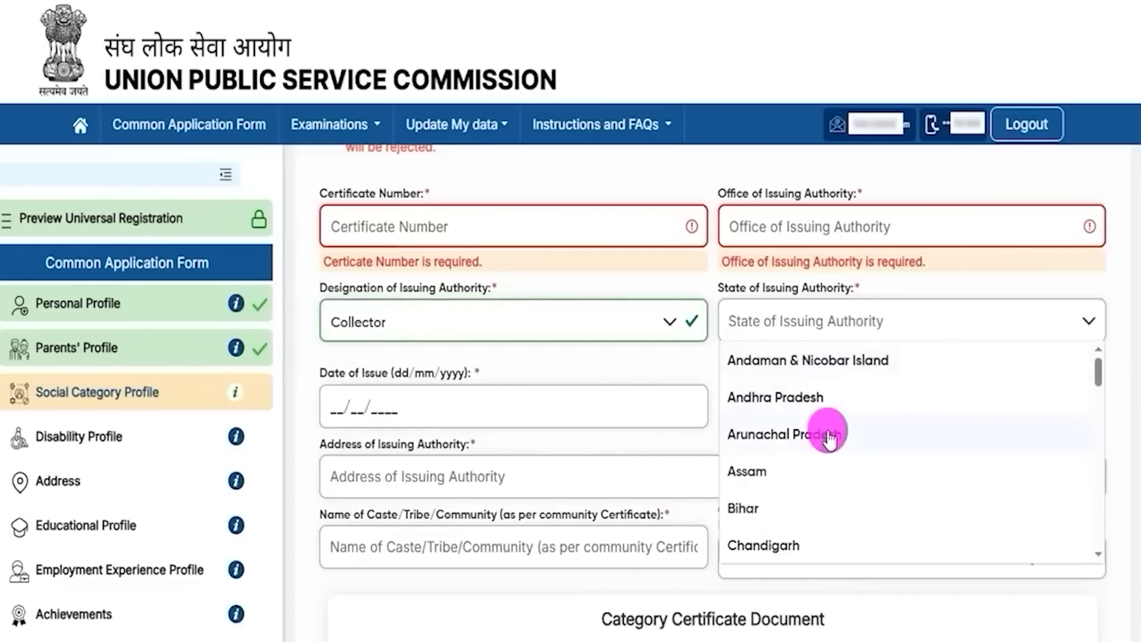
scroll(827, 437, "down", 15)
scroll(766, 511, "down", 3)
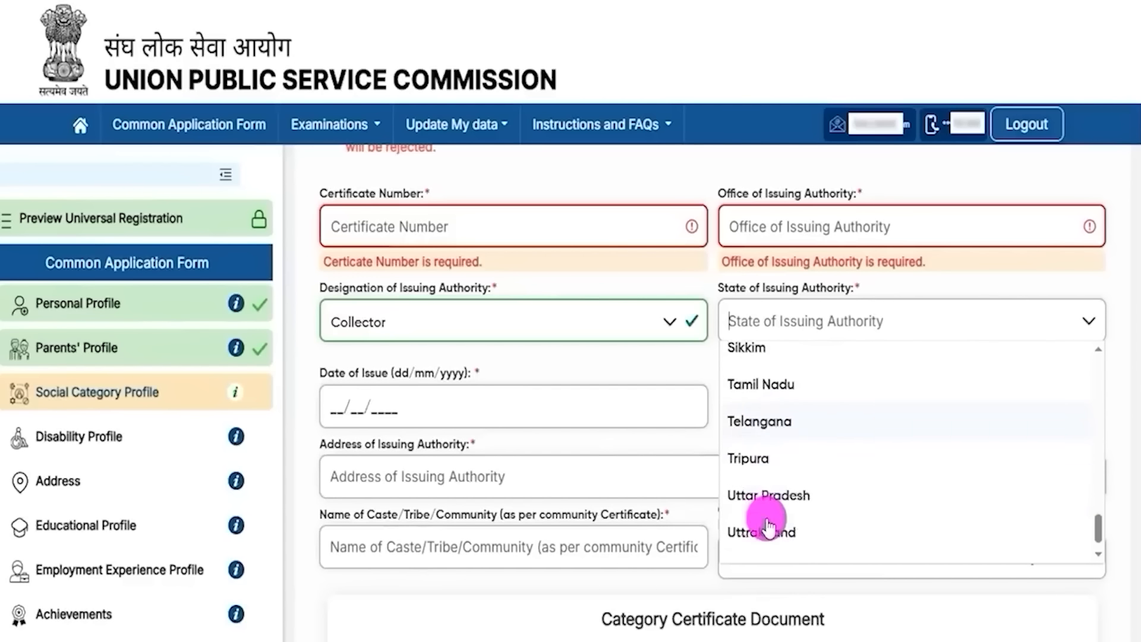
left_click(760, 469)
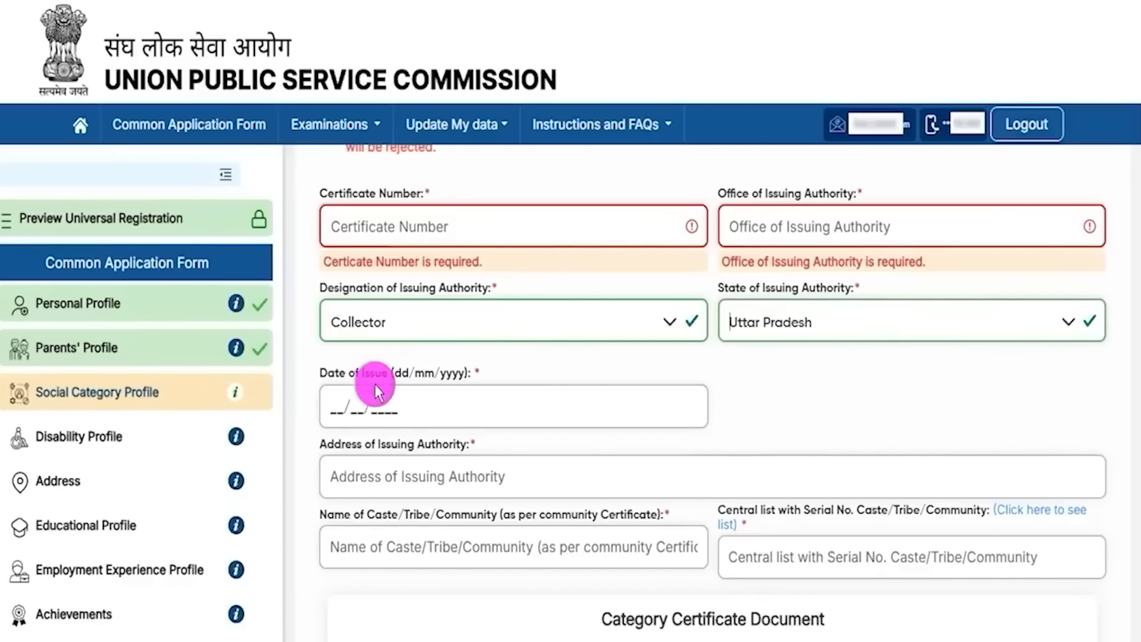
left_click(334, 406)
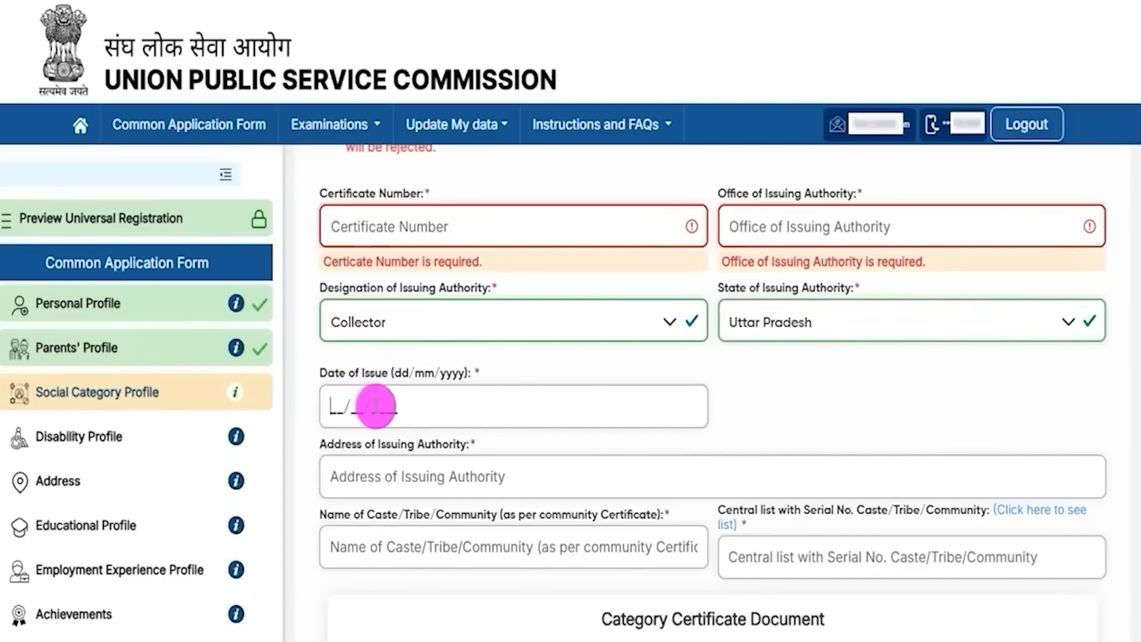
Step: Go through the issuing authority address, caste/tribe name and Central list serial number fields
scroll(425, 414, "down", 1)
scroll(425, 387, "down", 3)
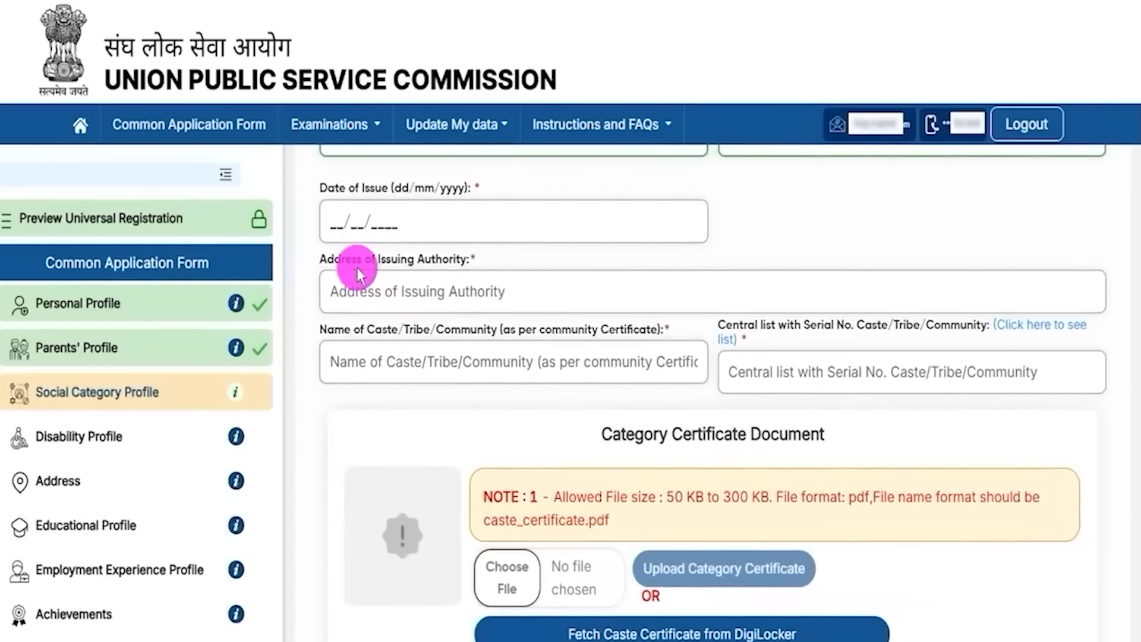
left_click_drag(354, 258, 430, 285)
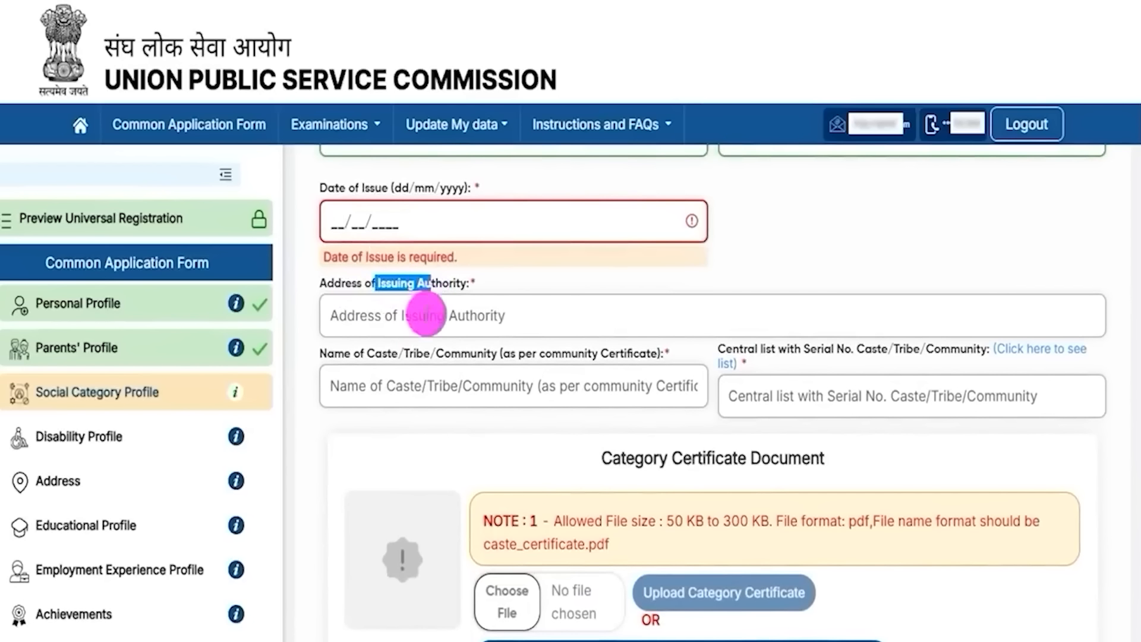
left_click(422, 318)
left_click_drag(360, 355, 509, 378)
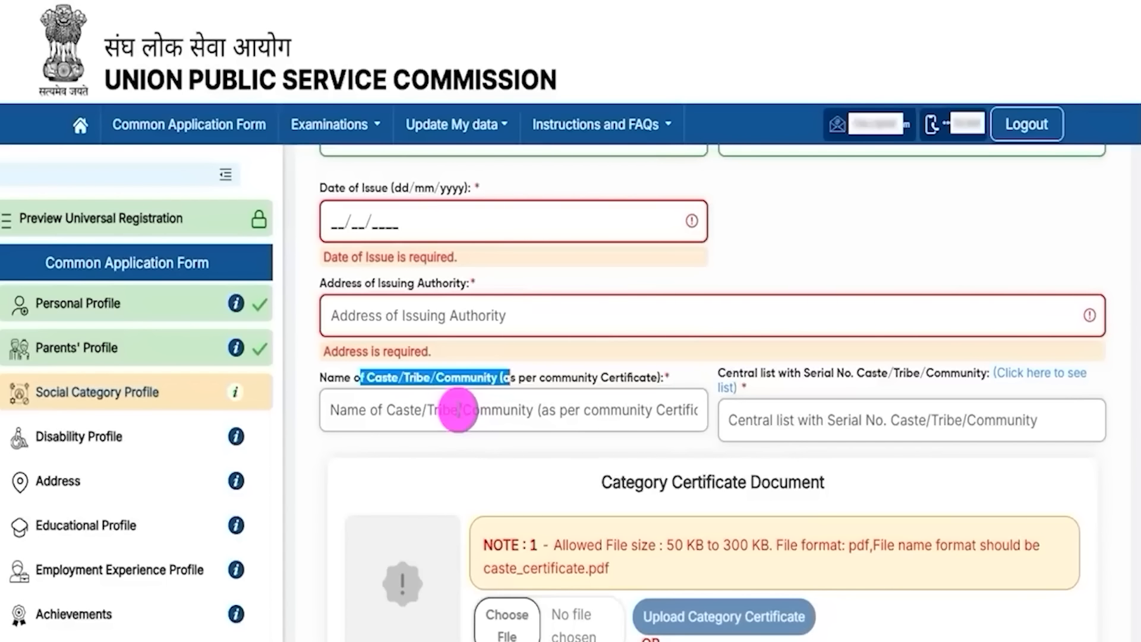
left_click(389, 410)
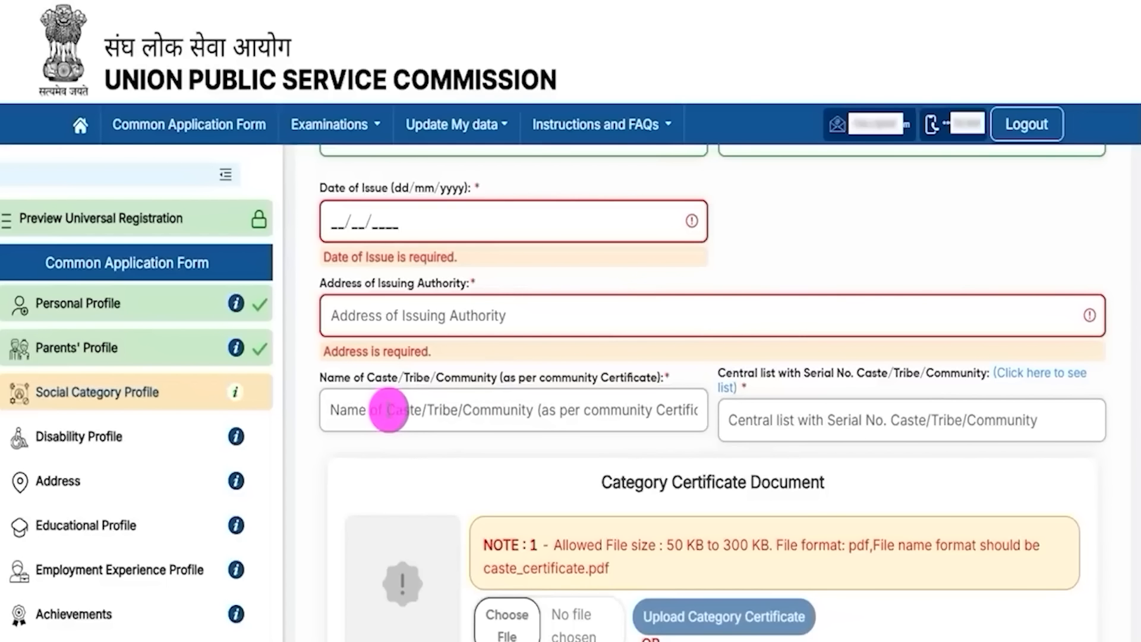
left_click(491, 376)
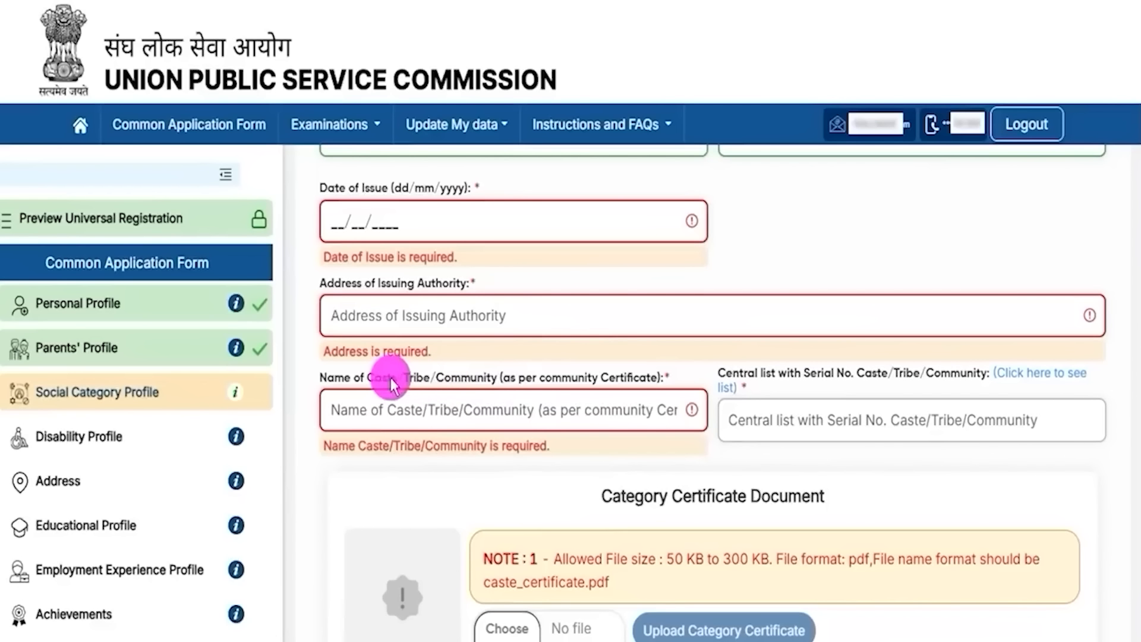
left_click(394, 406)
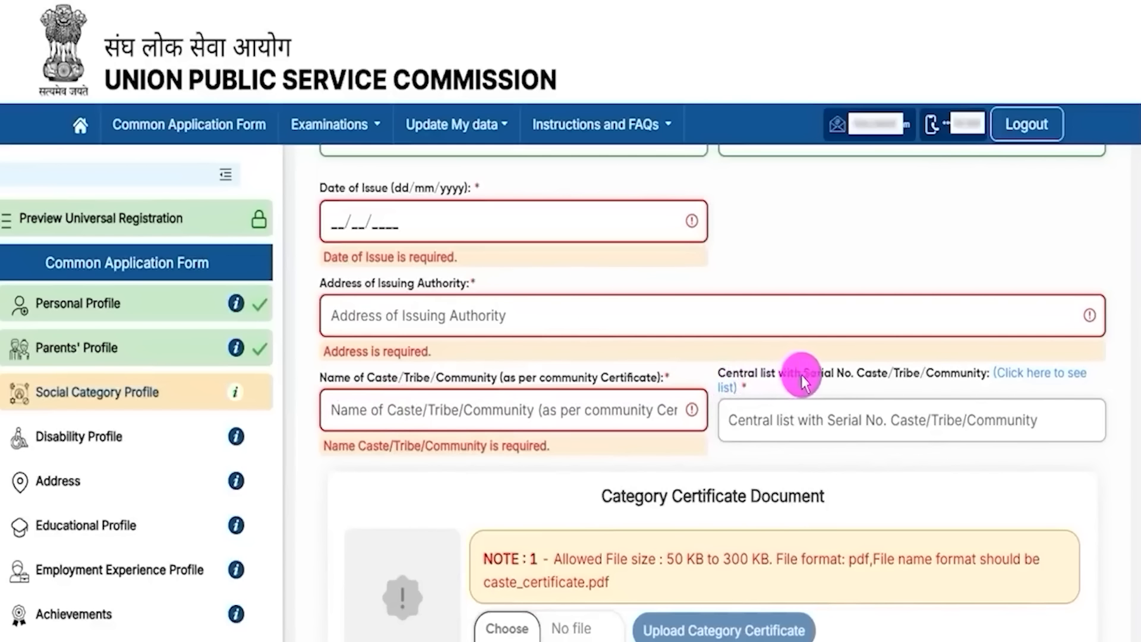
left_click(865, 413)
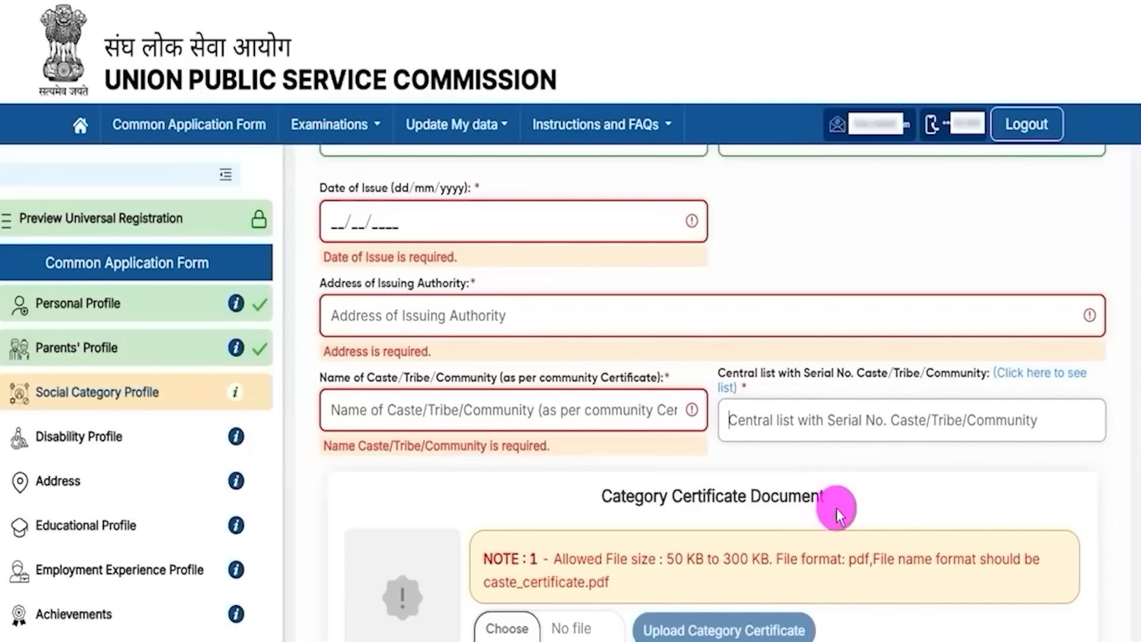
Step: Read the upload note's file size, pdf format and caste_certificate file-name rules
scroll(836, 508, "down", 3)
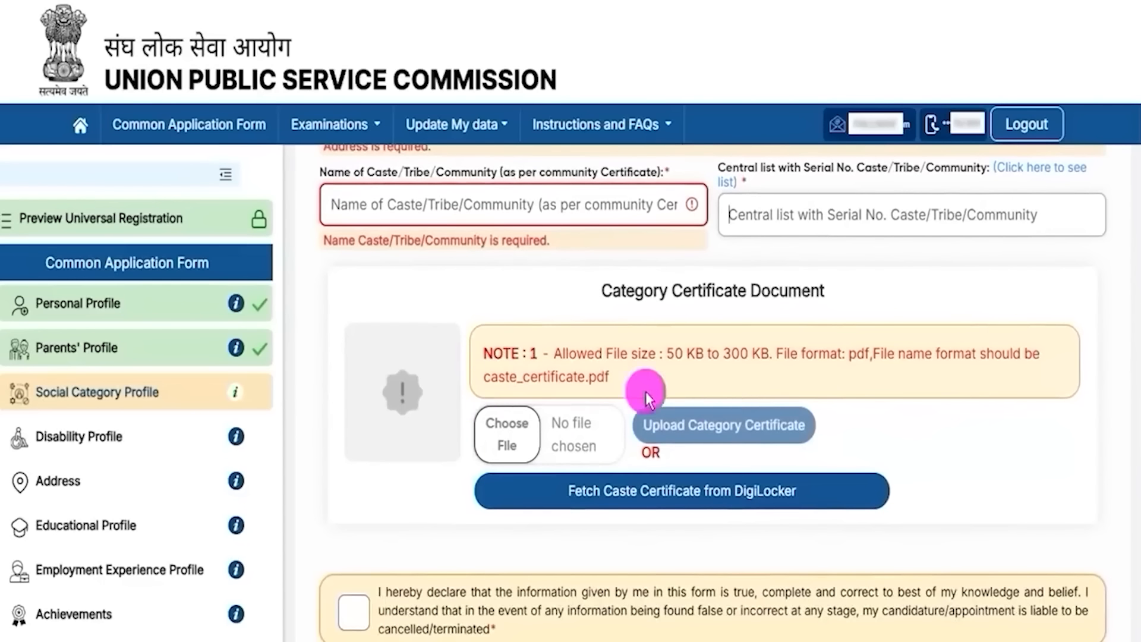
left_click_drag(665, 353, 775, 366)
left_click(852, 365)
left_click_drag(852, 365, 940, 371)
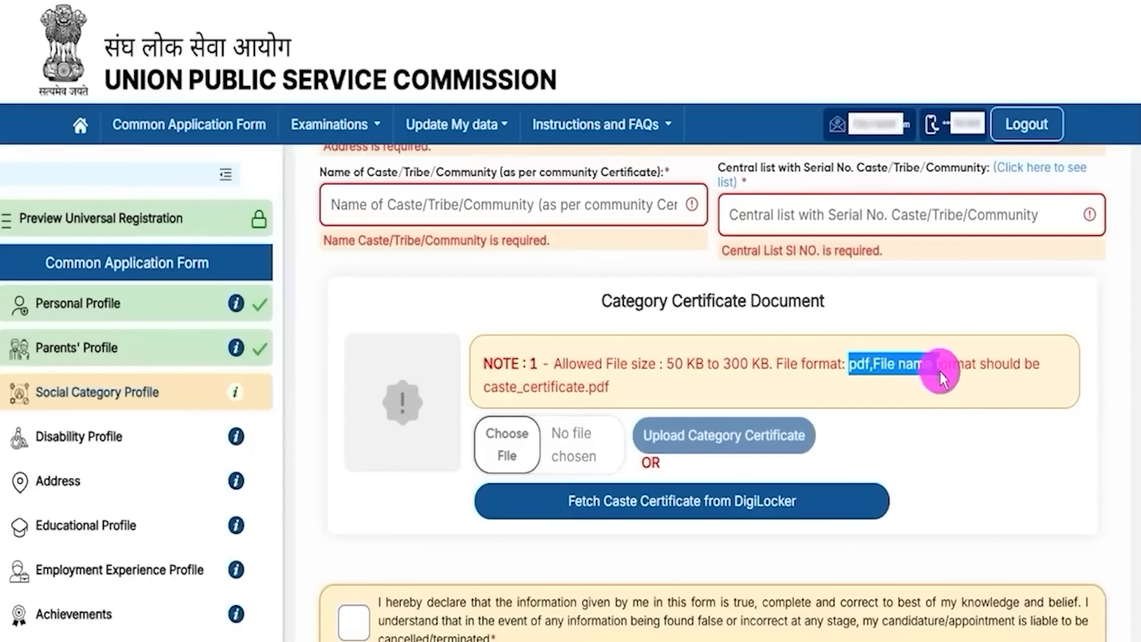
left_click(492, 393)
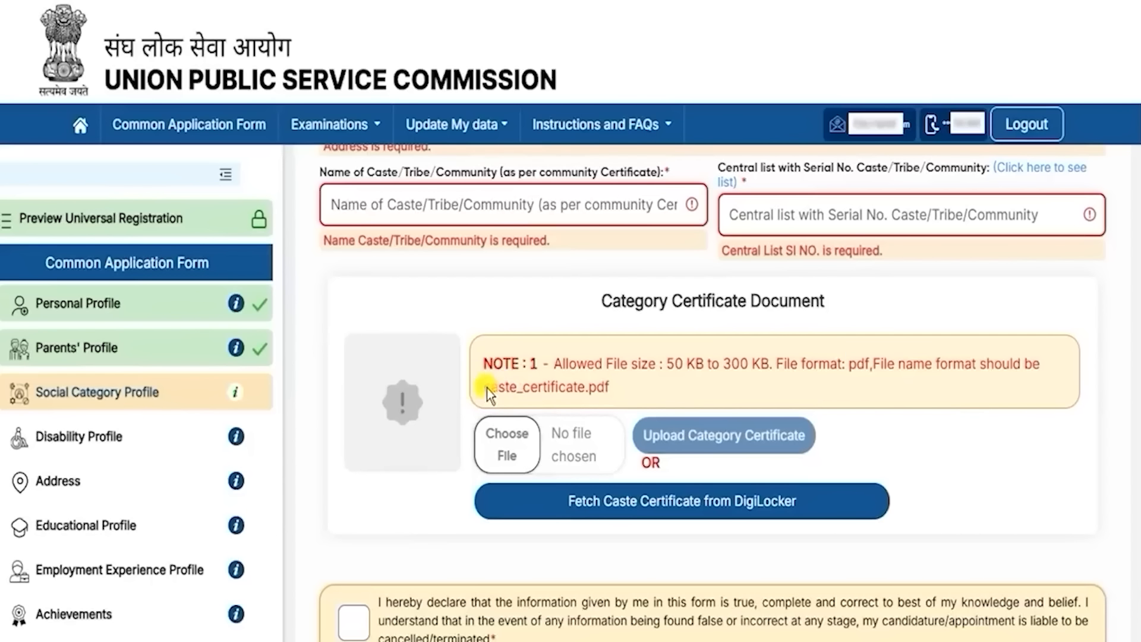
left_click_drag(573, 397, 585, 397)
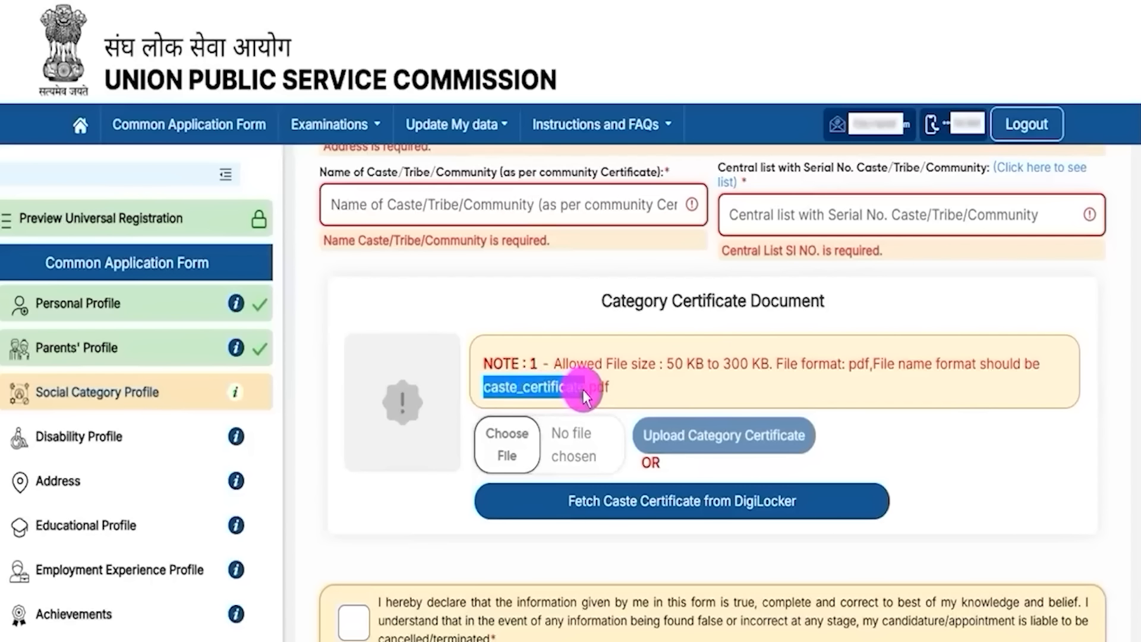
Step: Accept the declaration that the social category information is correct
left_click(512, 439)
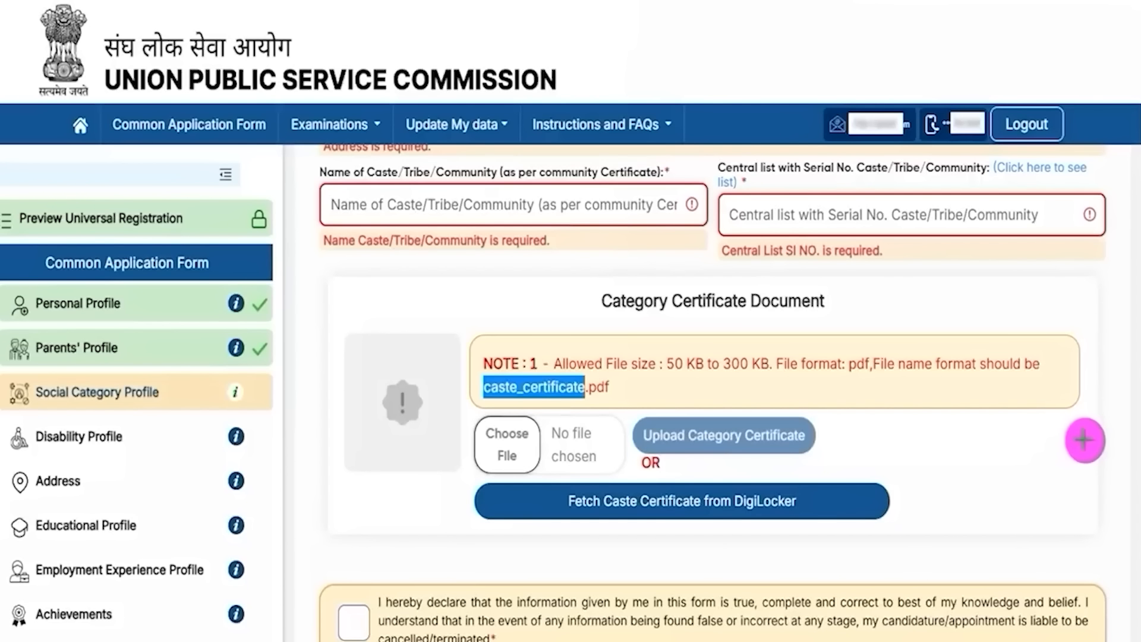
left_click_drag(1085, 439, 814, 503)
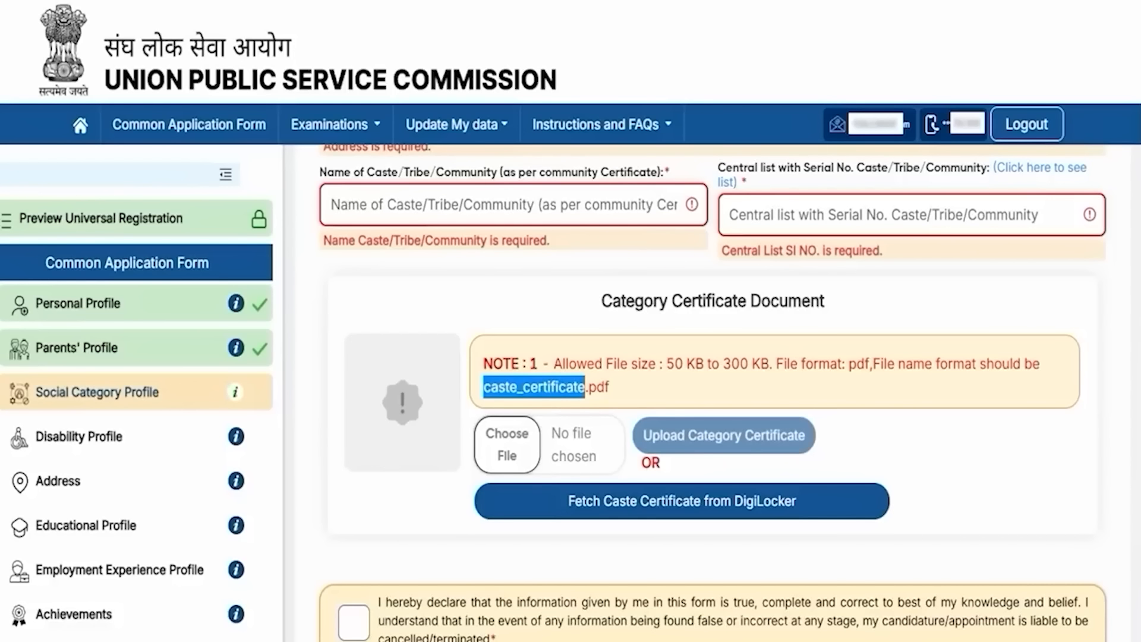
scroll(869, 448, "down", 1)
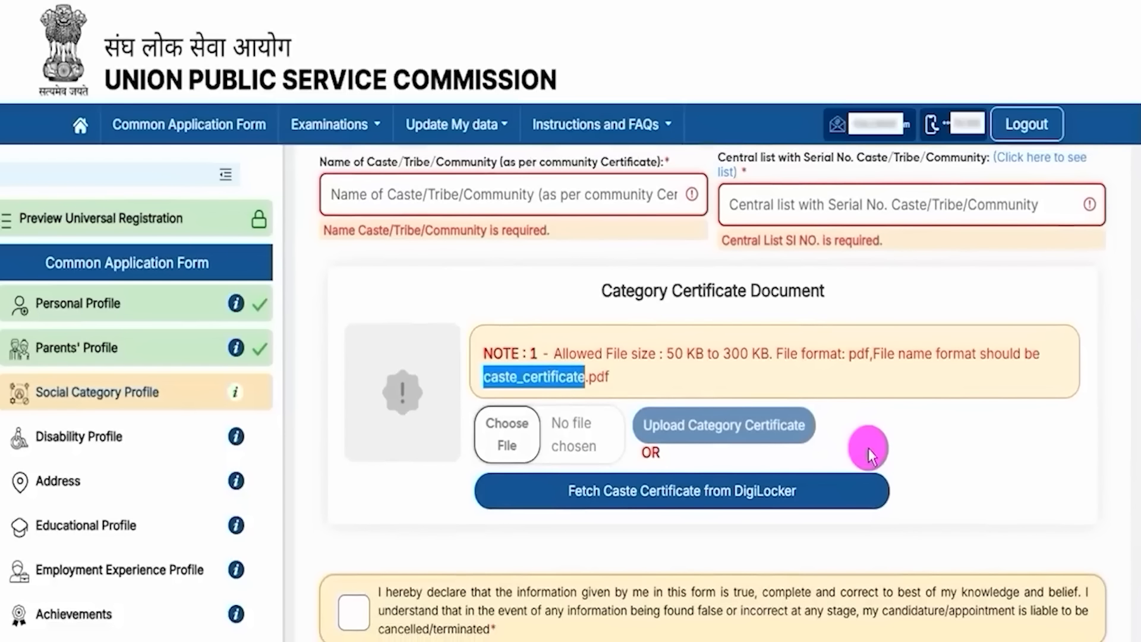
scroll(1097, 544, "down", 1)
left_click(352, 569)
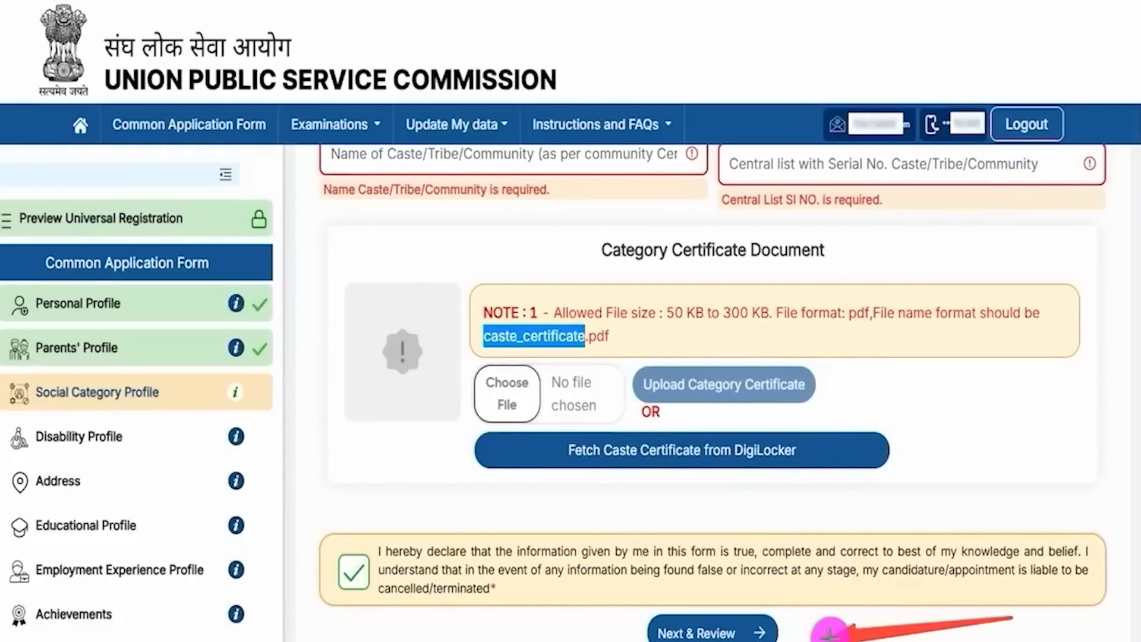
Step: Check the Social Category preview table, then submit it
left_click(773, 630)
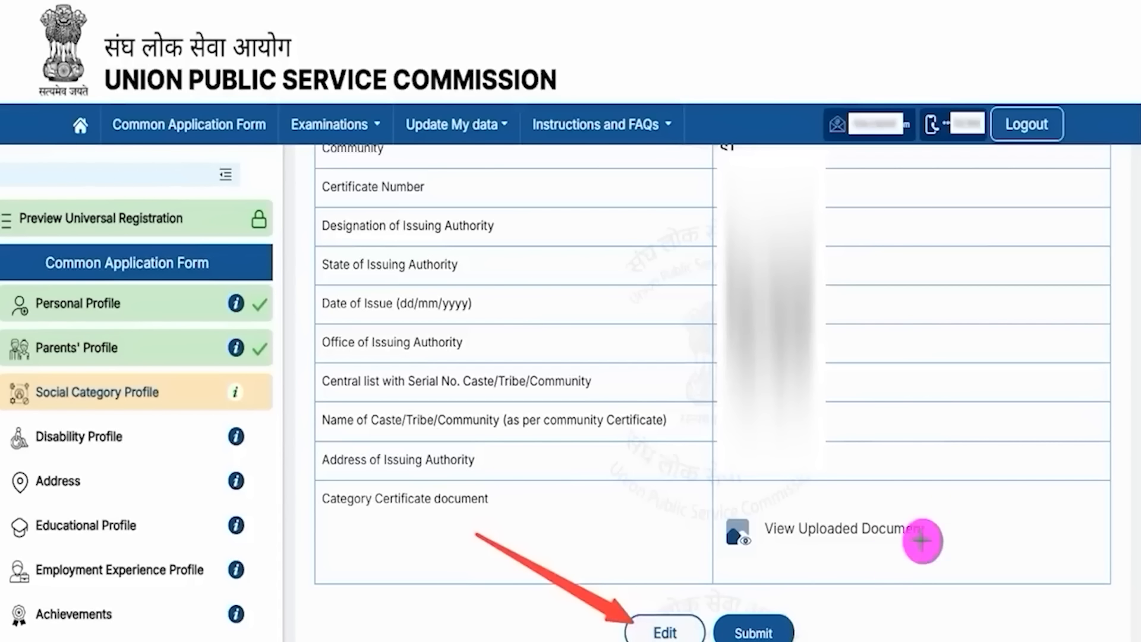
left_click(782, 623)
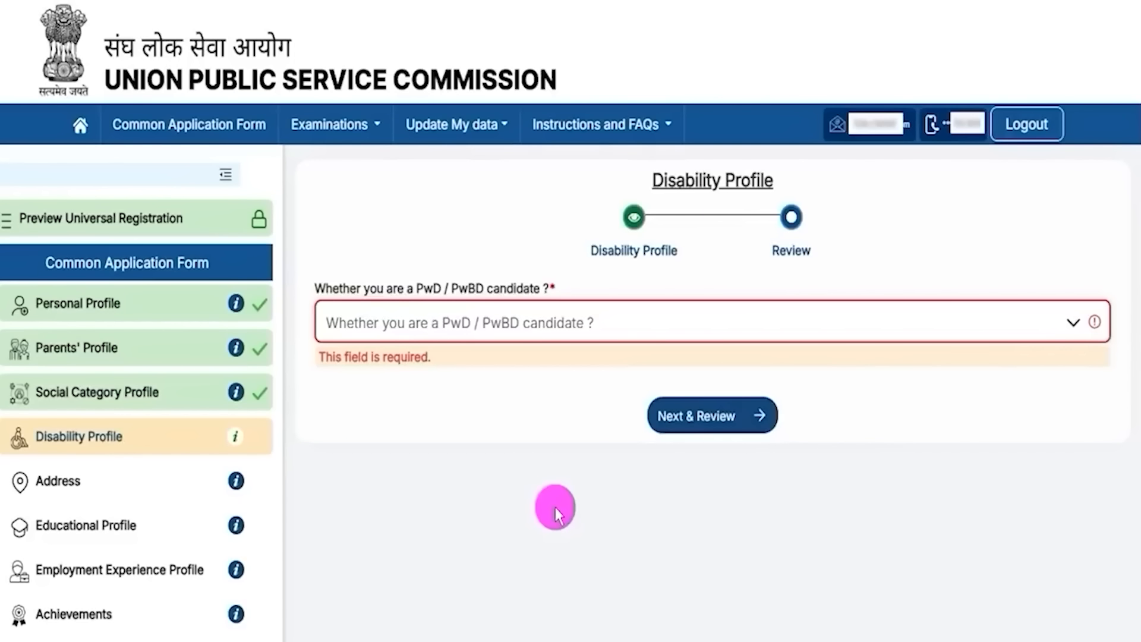
Step: Try Yes for PwD/PwBD candidate and Yes for disability of 40% or above
left_click_drag(667, 182, 750, 180)
left_click_drag(379, 291, 470, 289)
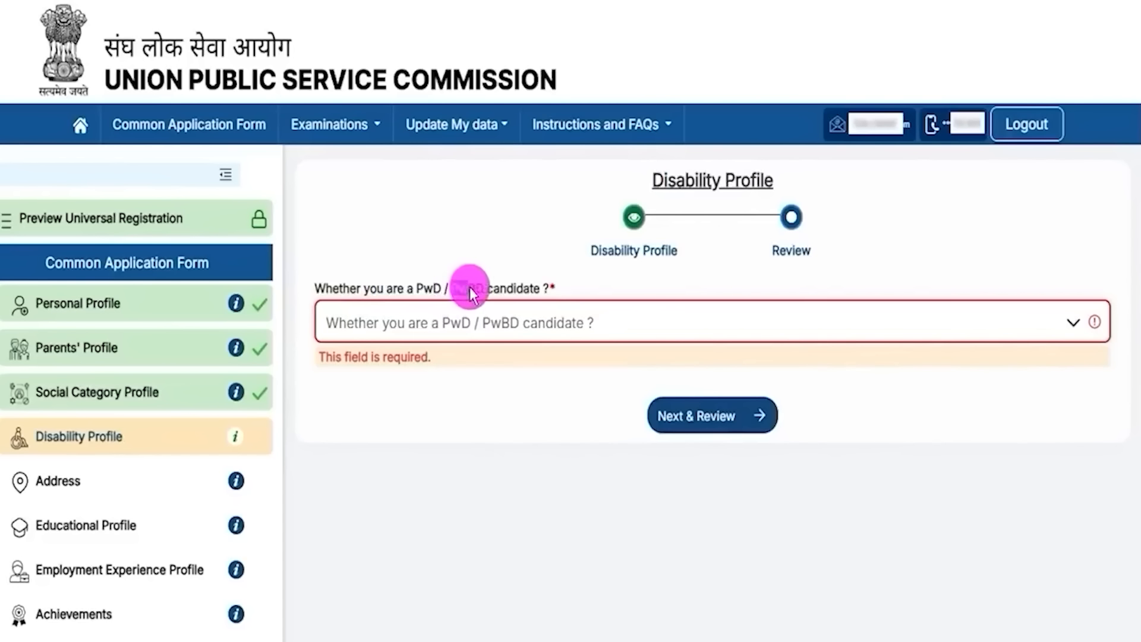
left_click(489, 320)
left_click(341, 397)
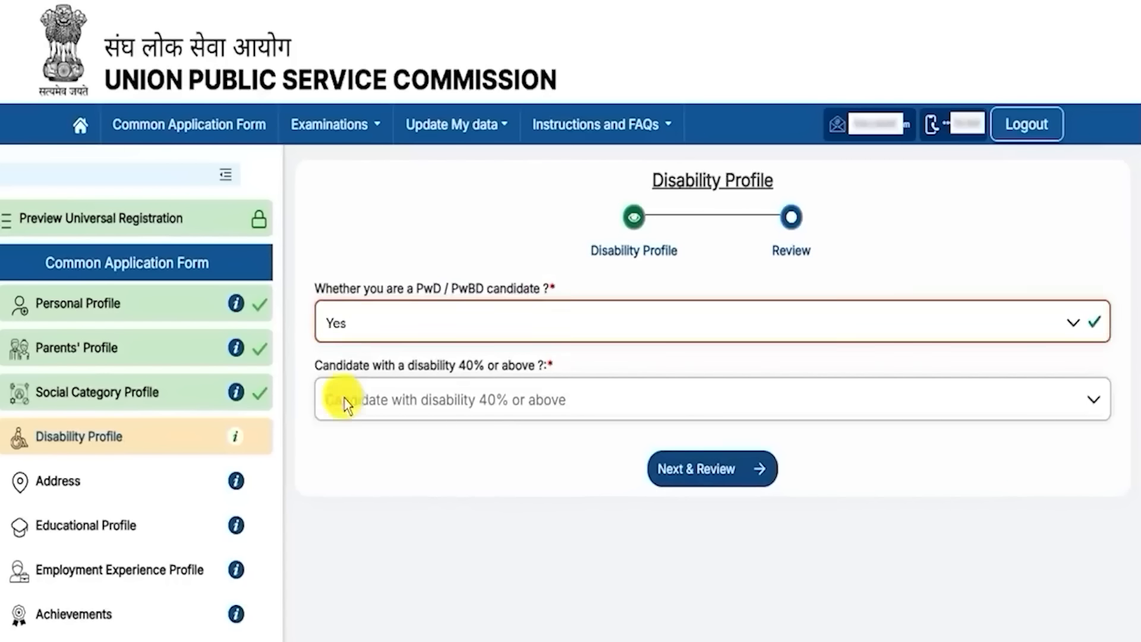
left_click(480, 401)
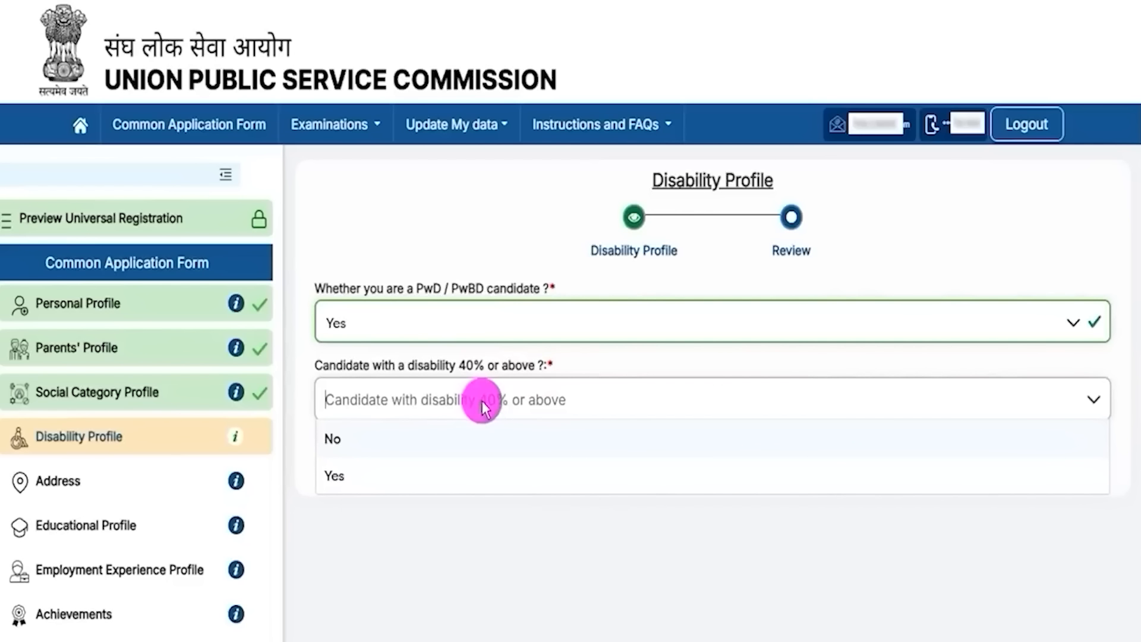
left_click(343, 476)
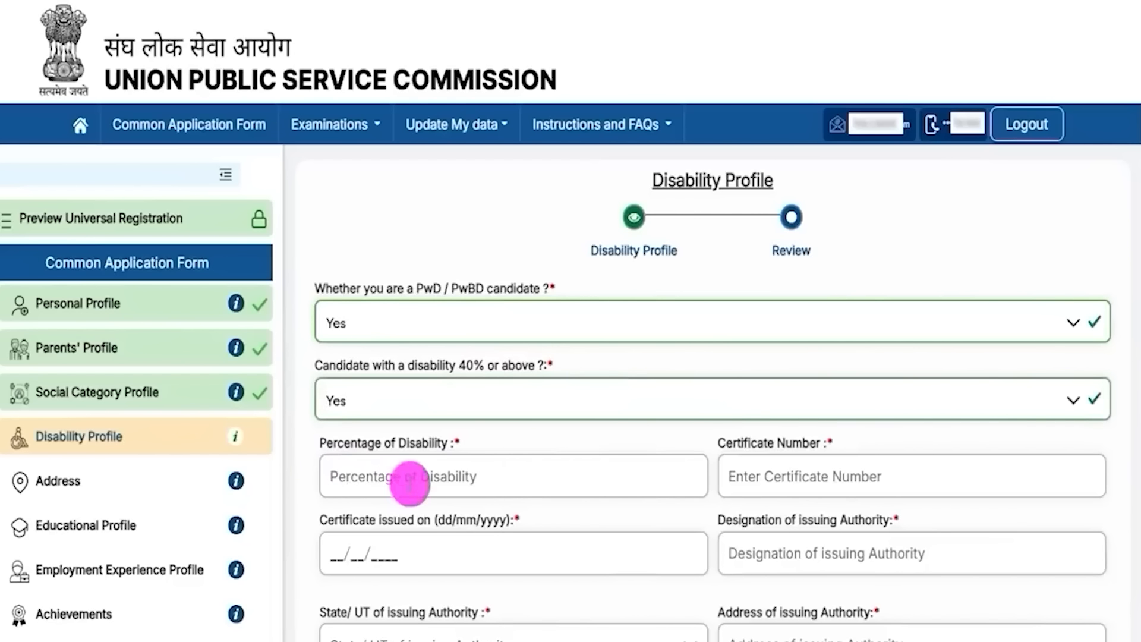
Step: Look over the revealed disability fields: percentage, certificate number, issue date, issuing authority, disability type
left_click_drag(344, 443, 415, 441)
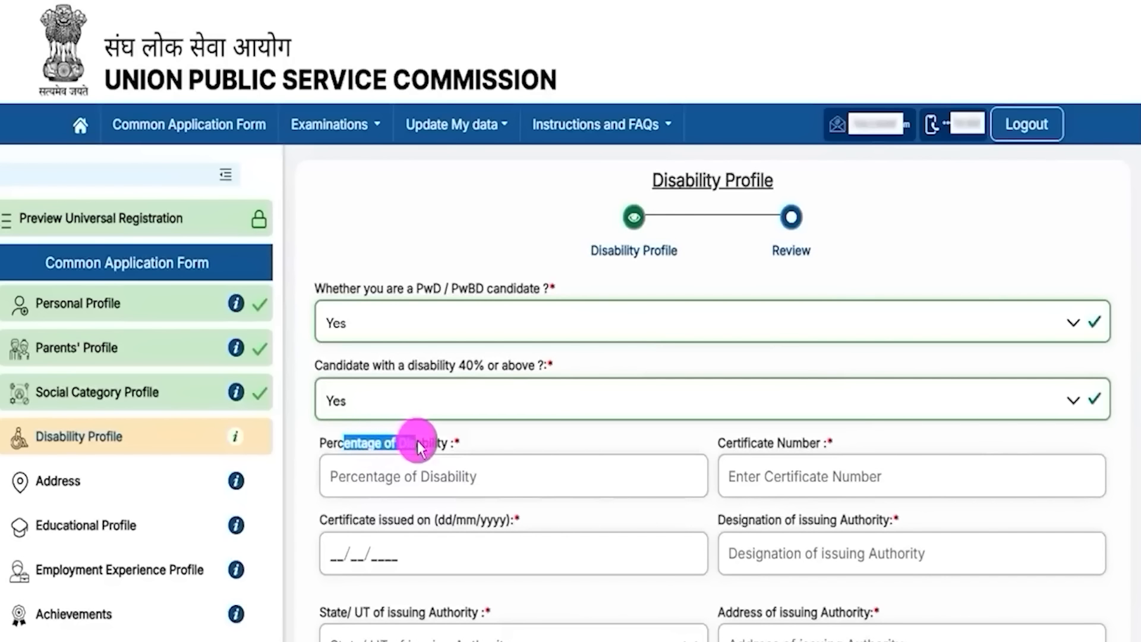
left_click_drag(737, 443, 795, 443)
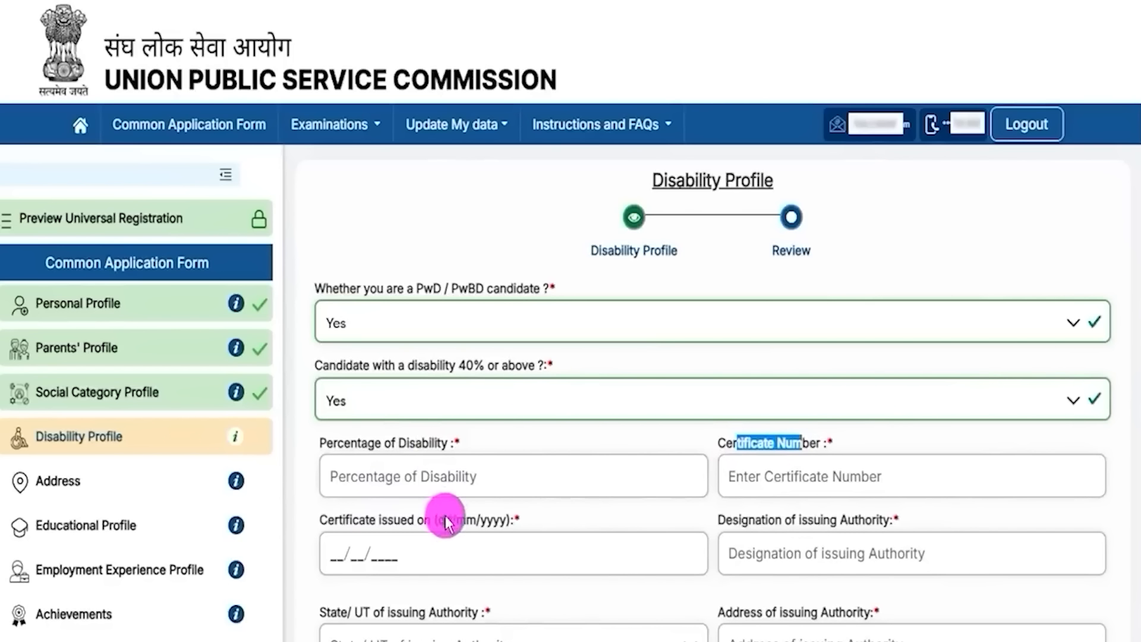
left_click_drag(365, 519, 416, 519)
scroll(817, 511, "down", 2)
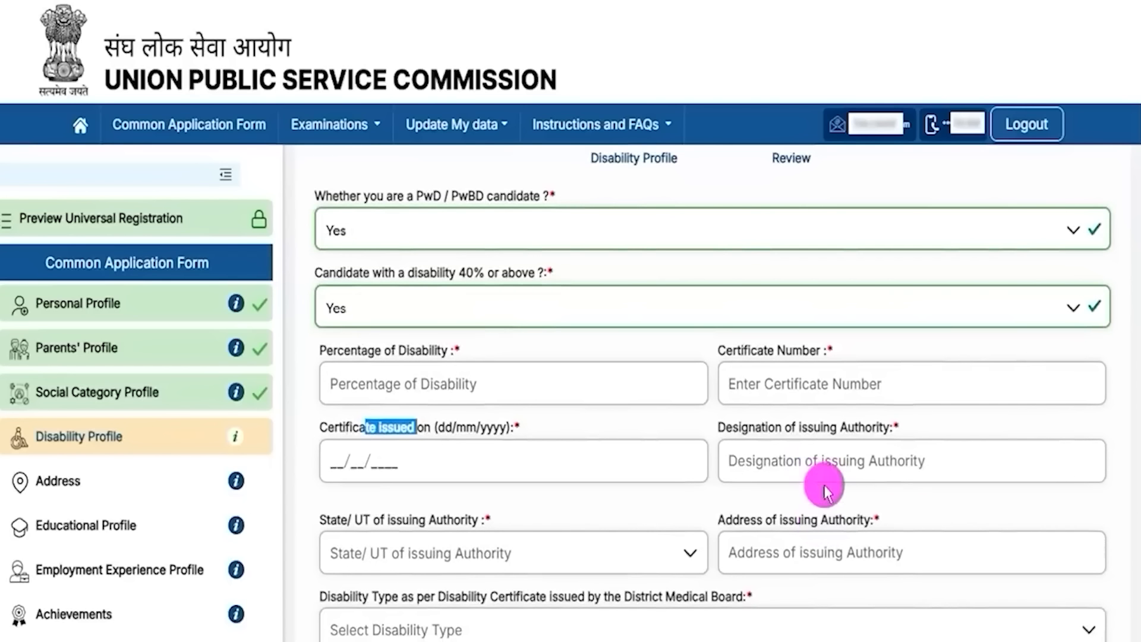
left_click_drag(767, 428, 823, 428)
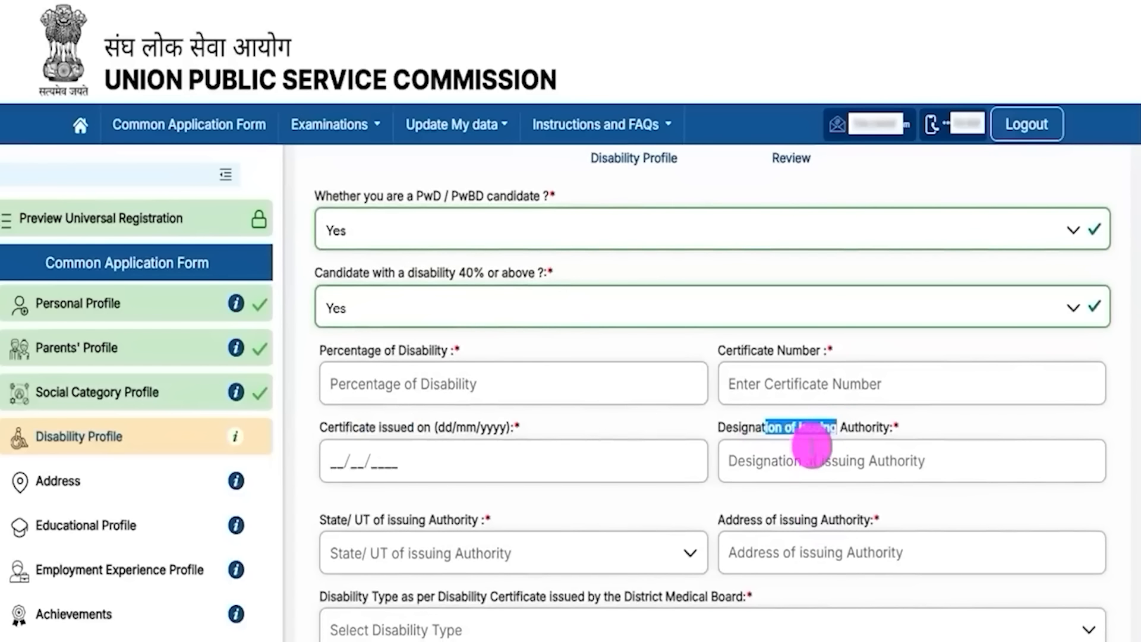
scroll(796, 455, "down", 2)
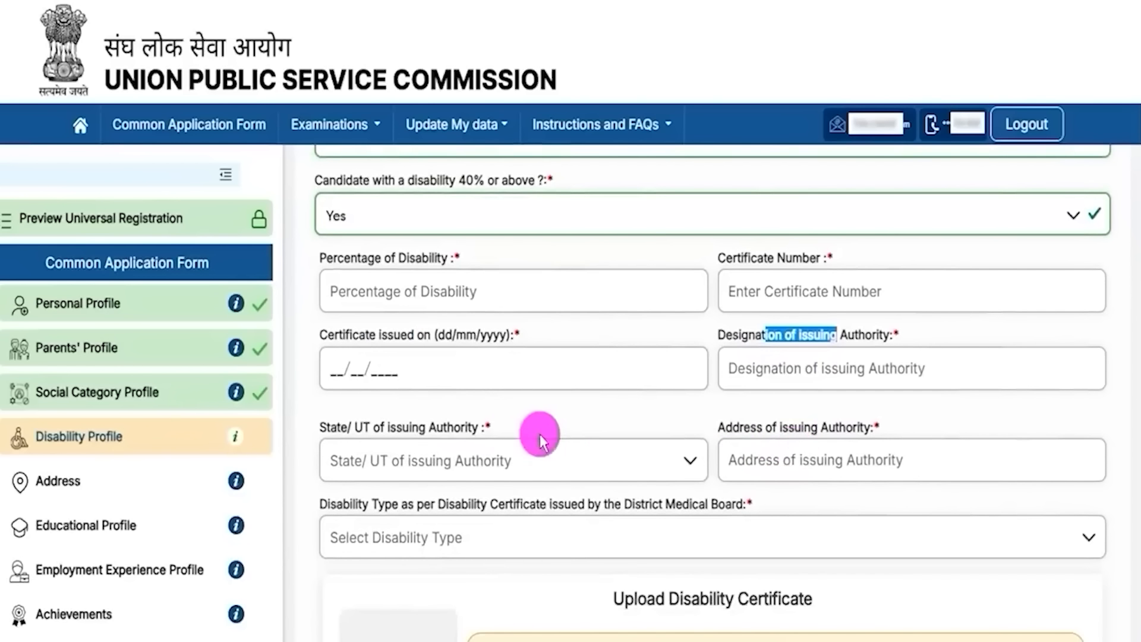
left_click(785, 435)
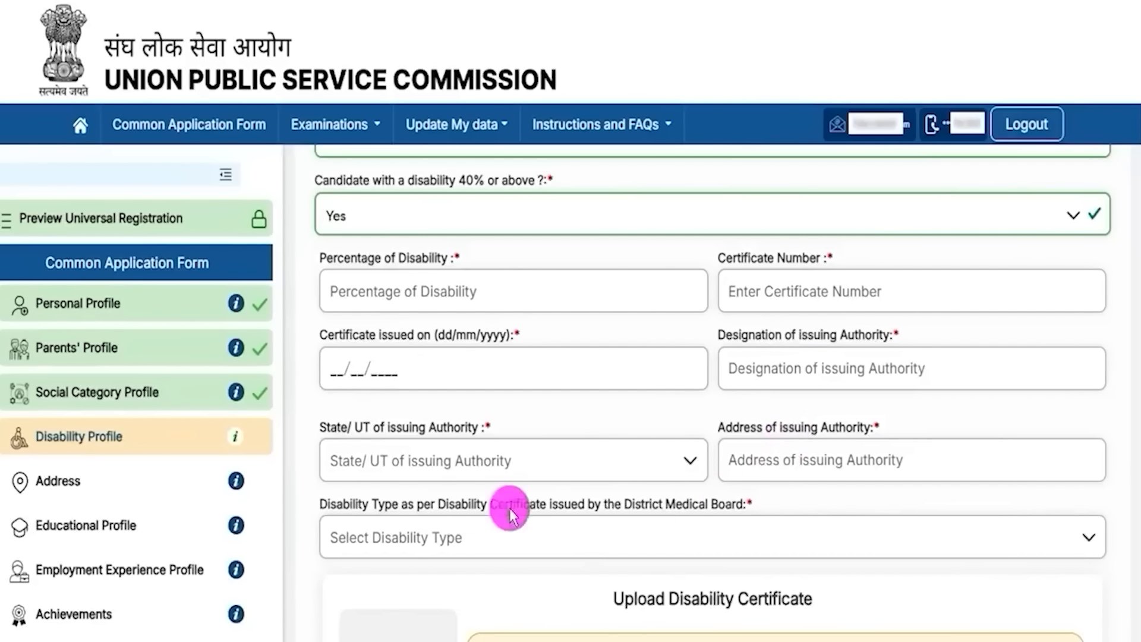
left_click_drag(355, 508, 531, 513)
scroll(579, 547, "down", 3)
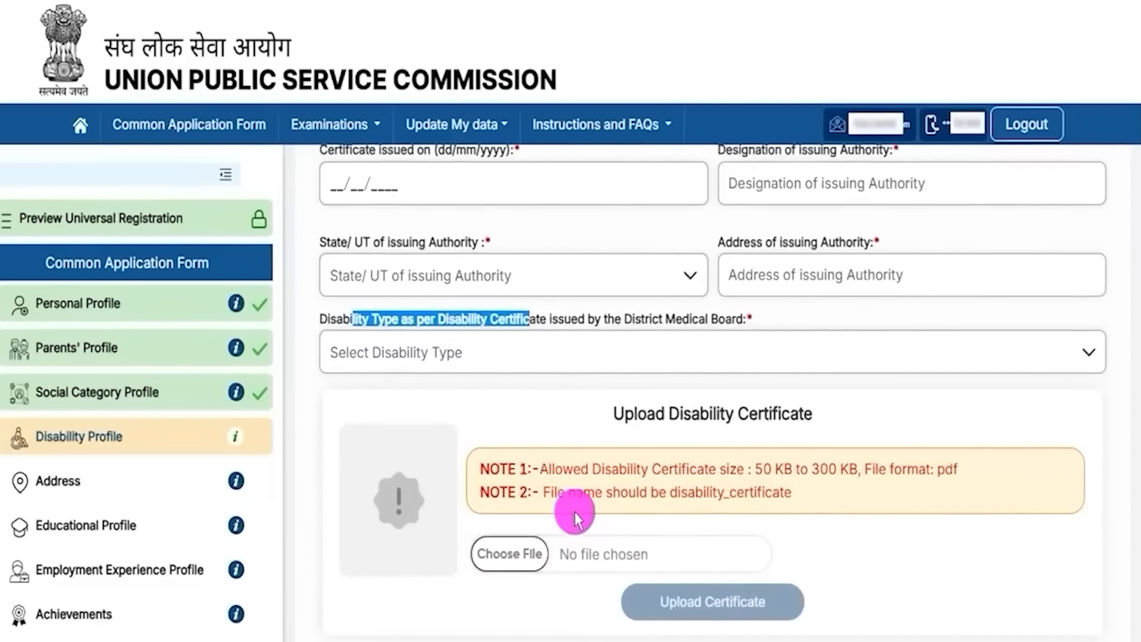
scroll(575, 511, "down", 3)
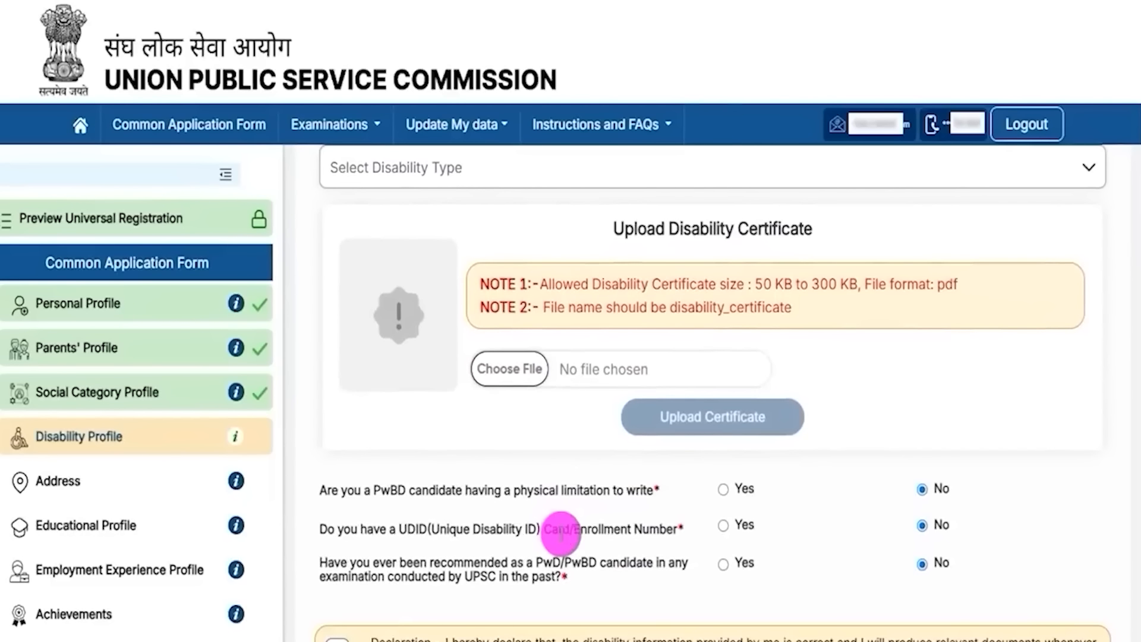
scroll(570, 416, "up", 8)
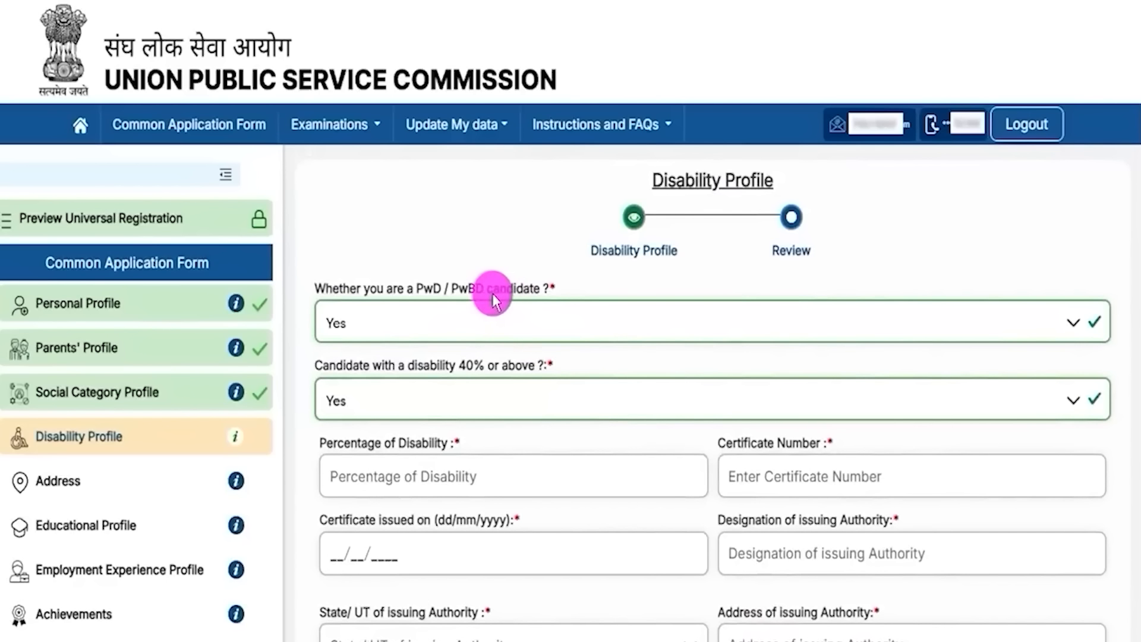
Step: Switch the PwD answer to No and preview the past-recommendation exam name and year fields
left_click(421, 324)
left_click(338, 359)
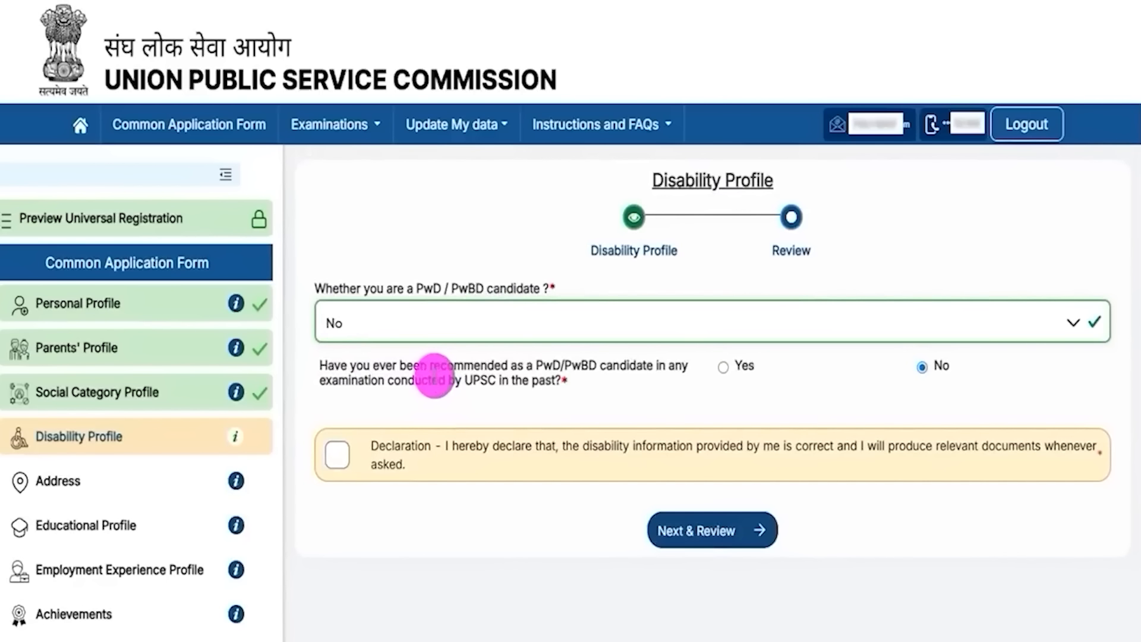
left_click_drag(432, 372, 592, 369)
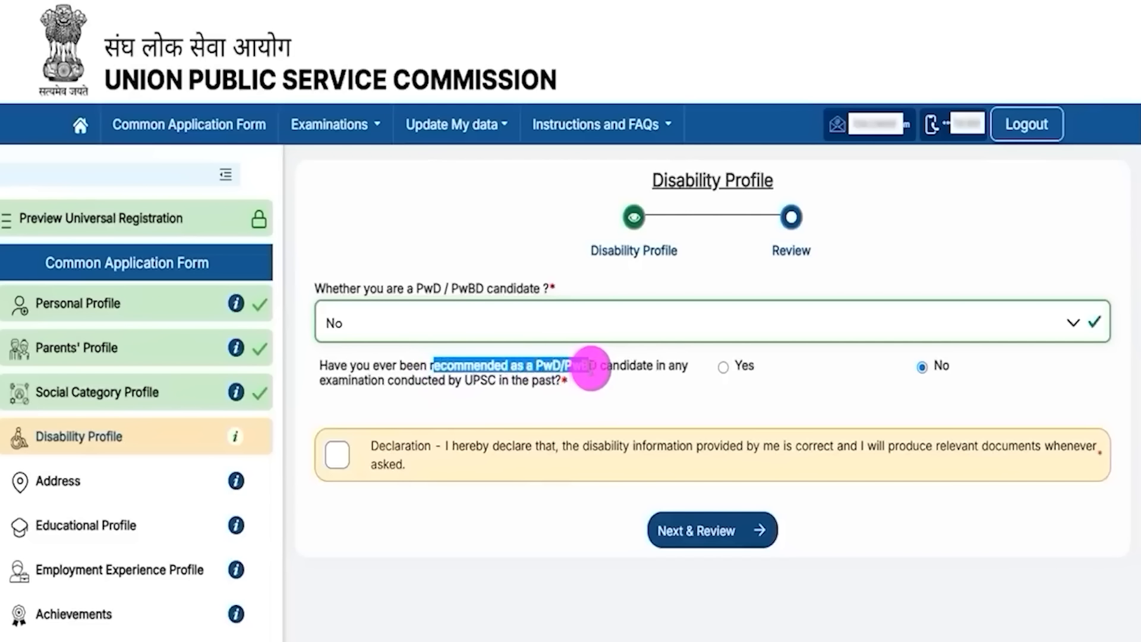
left_click_drag(473, 381, 502, 381)
left_click(723, 366)
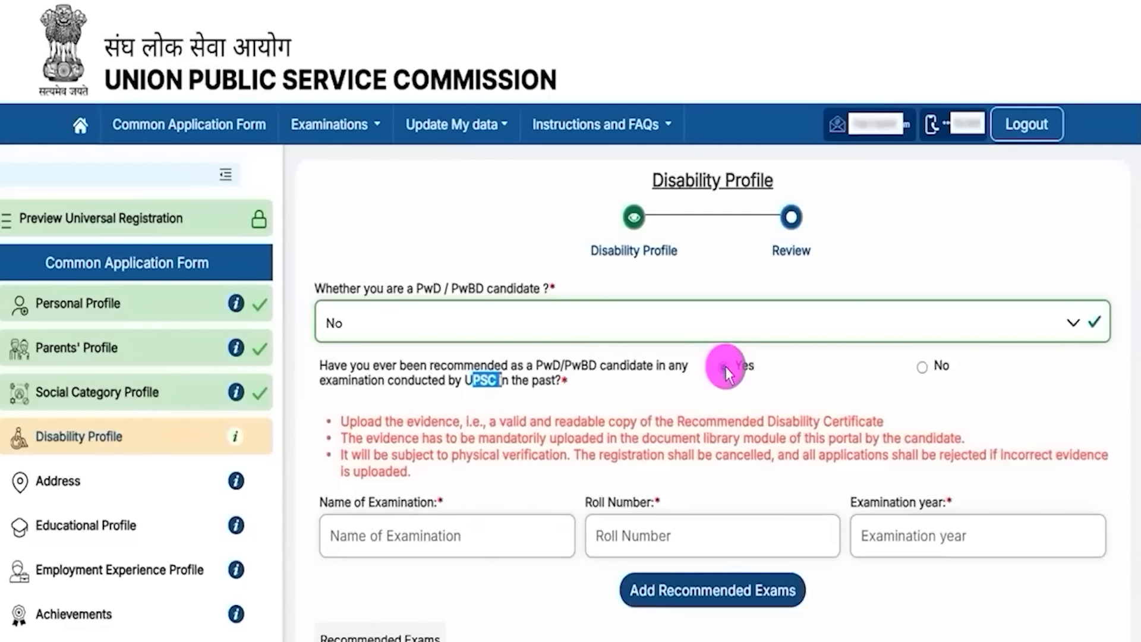
left_click_drag(344, 504, 402, 504)
left_click_drag(592, 502, 604, 503)
left_click_drag(870, 502, 922, 498)
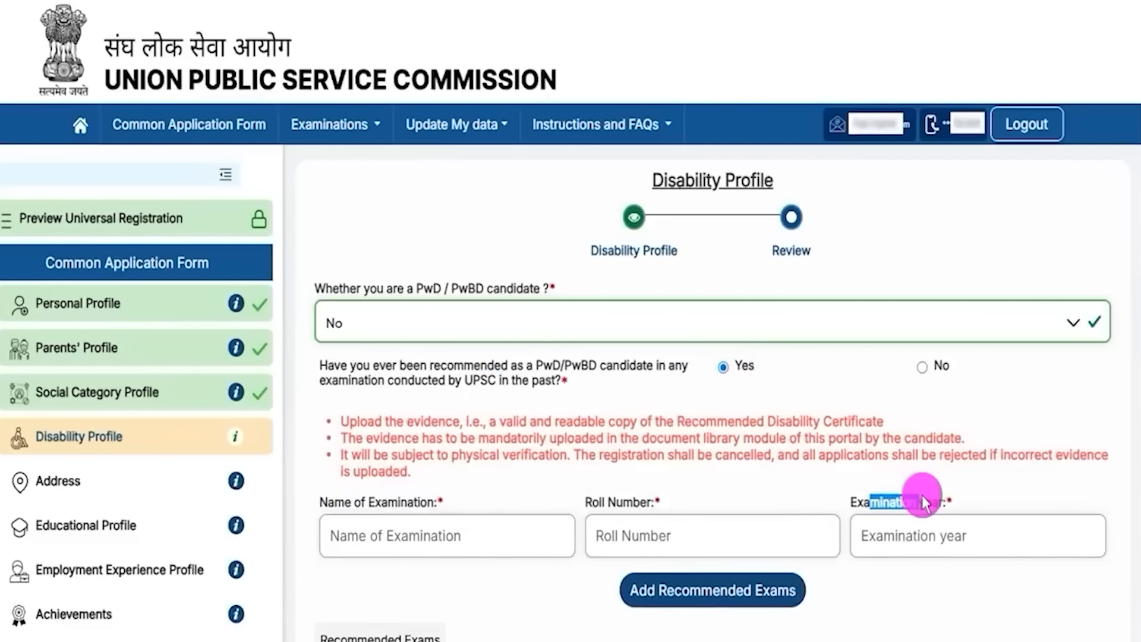
Step: Answer No to past recommendation, accept the declaration, and advance to the review
left_click(921, 367)
left_click(334, 462)
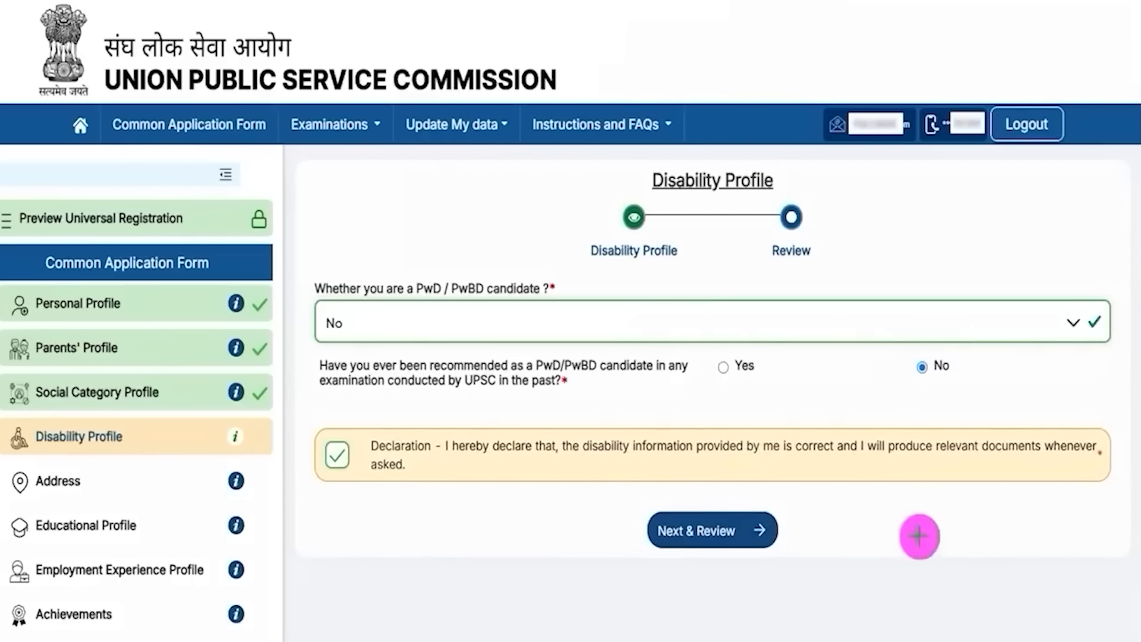
mouse_move(374, 490)
left_mouse_down()
mouse_move(573, 499)
mouse_move(647, 526)
left_mouse_up()
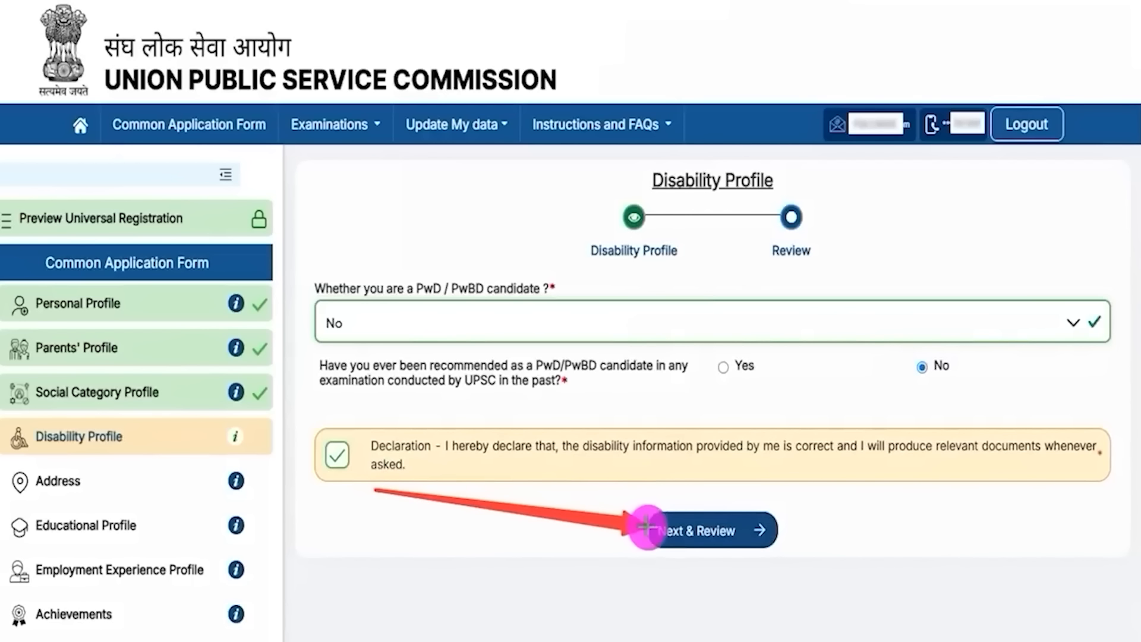
left_click(647, 525)
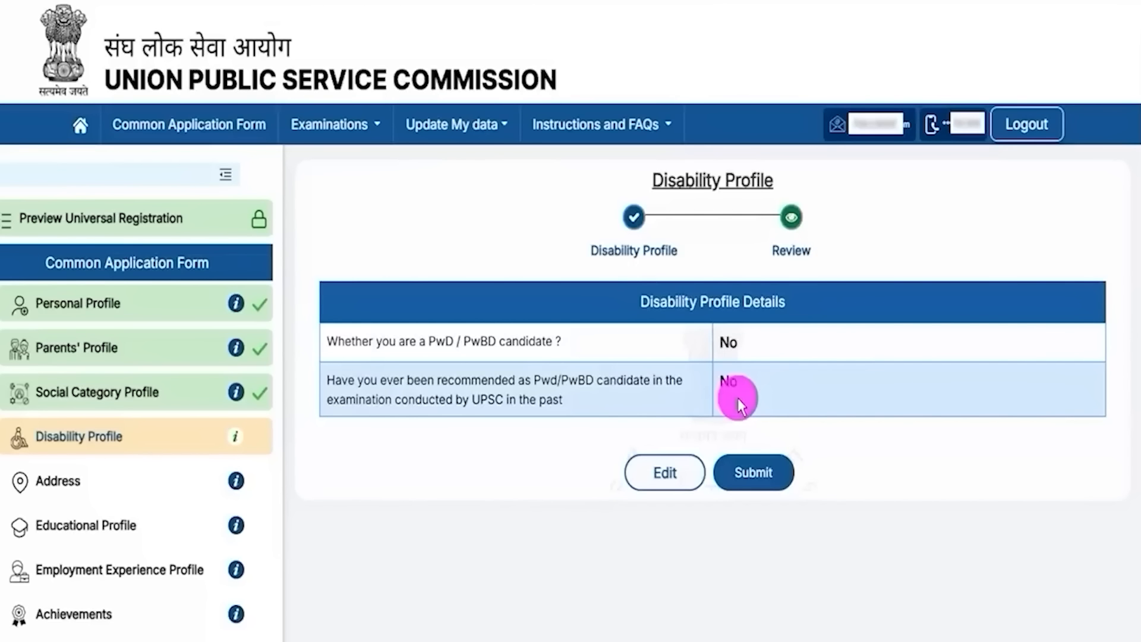
Step: Read over the Disability Profile Details on the review page
left_click_drag(650, 302, 765, 293)
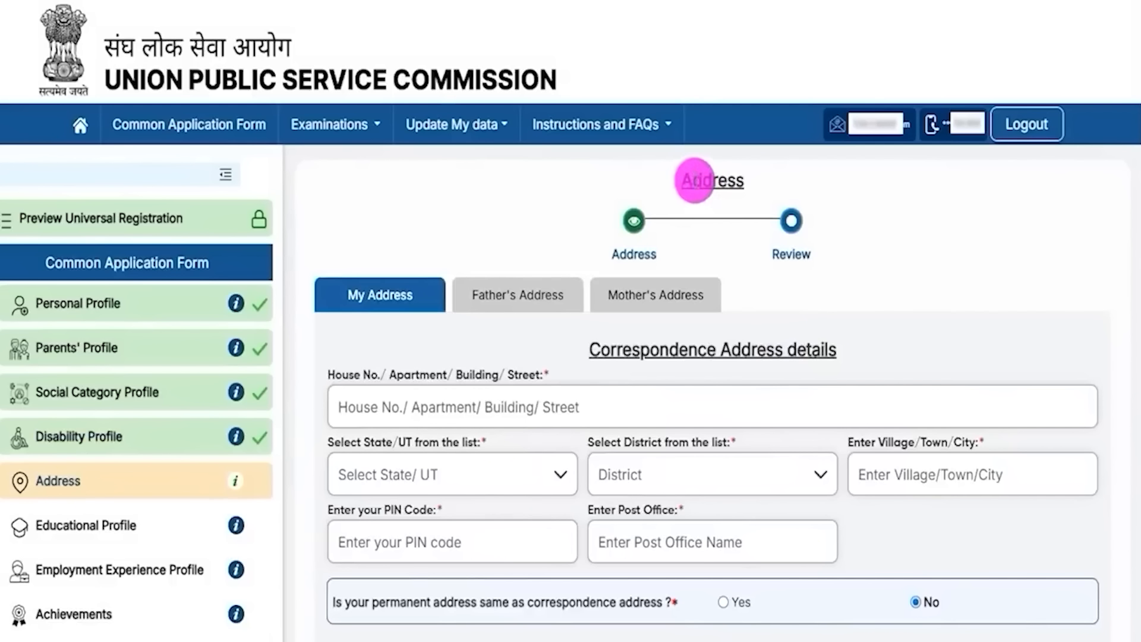
Step: Read through the correspondence address section of the Address form
scroll(705, 336, "down", 1)
scroll(705, 335, "down", 1)
left_click_drag(601, 256, 805, 260)
scroll(599, 293, "down", 4)
left_click_drag(631, 389, 789, 389)
left_click_drag(471, 478, 698, 397)
scroll(698, 397, "up", 1)
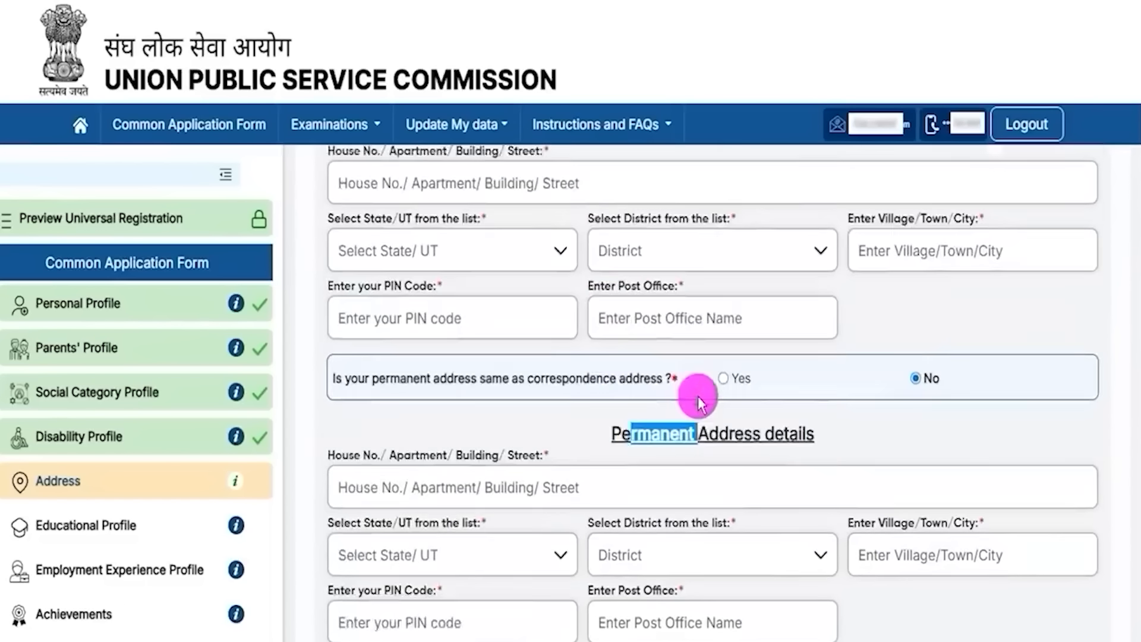
scroll(698, 397, "up", 4)
left_click_drag(612, 349, 771, 348)
scroll(771, 348, "down", 5)
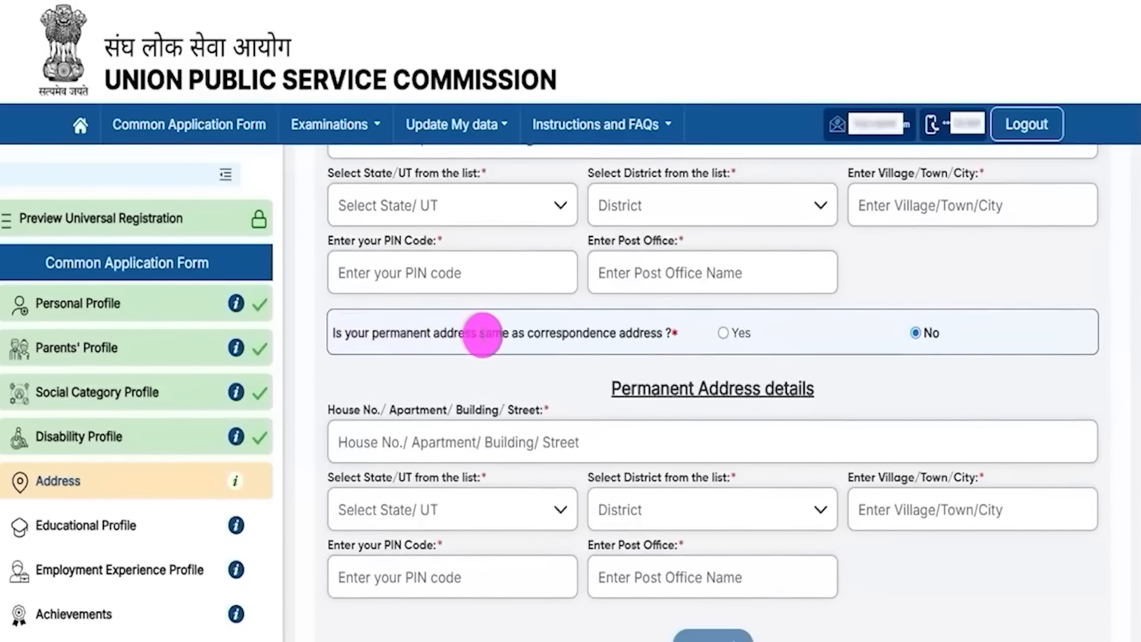
Step: Mark the permanent address as same as correspondence and continue to Father's Address
left_click(722, 334)
left_click_drag(622, 387, 797, 387)
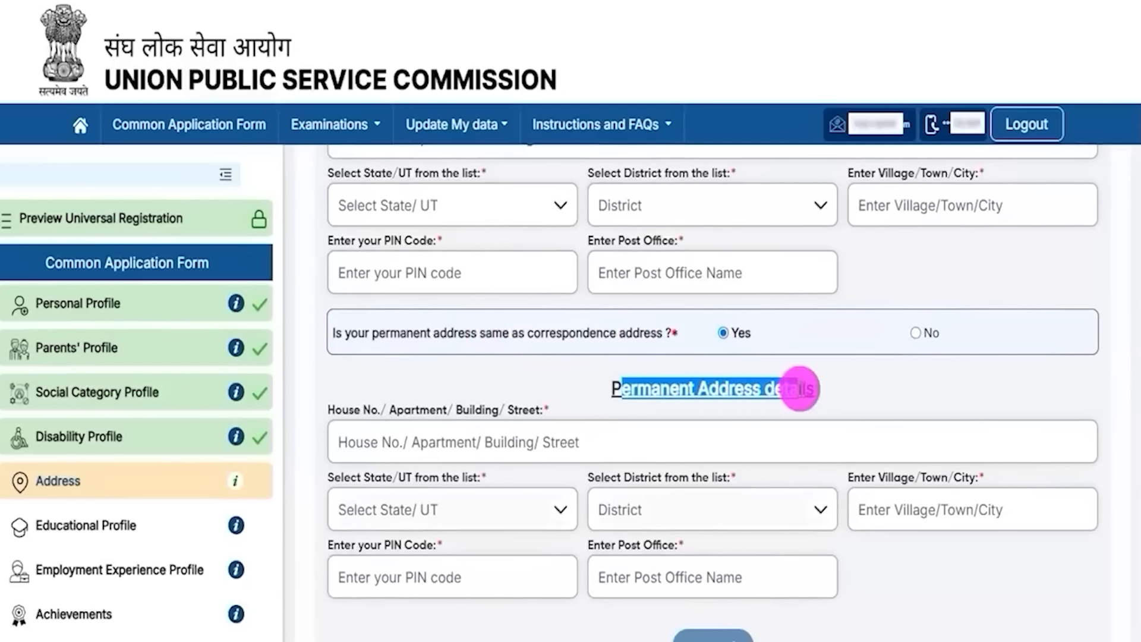
scroll(616, 428, "up", 3)
left_click_drag(612, 259, 783, 262)
scroll(637, 433, "down", 3)
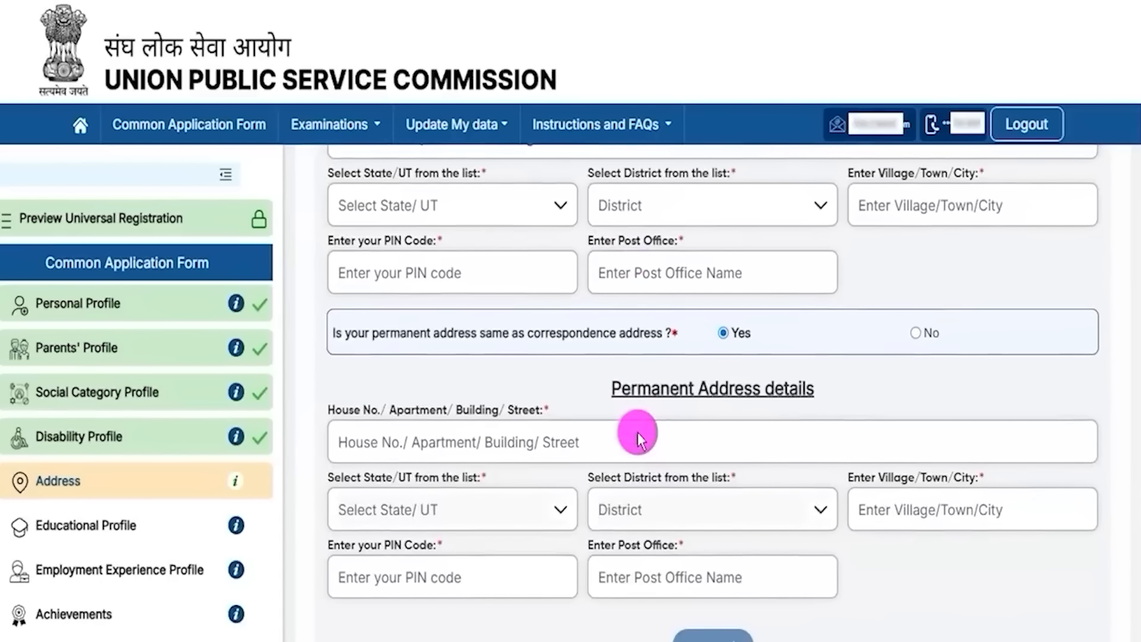
scroll(1016, 588, "down", 1)
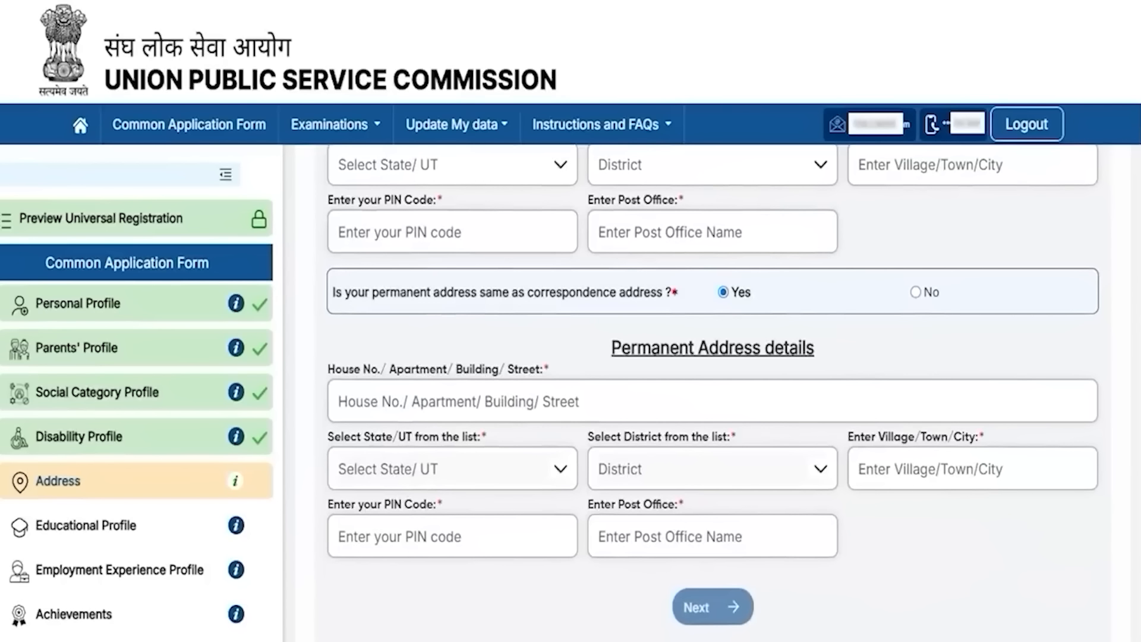
left_click_drag(1003, 528, 808, 591)
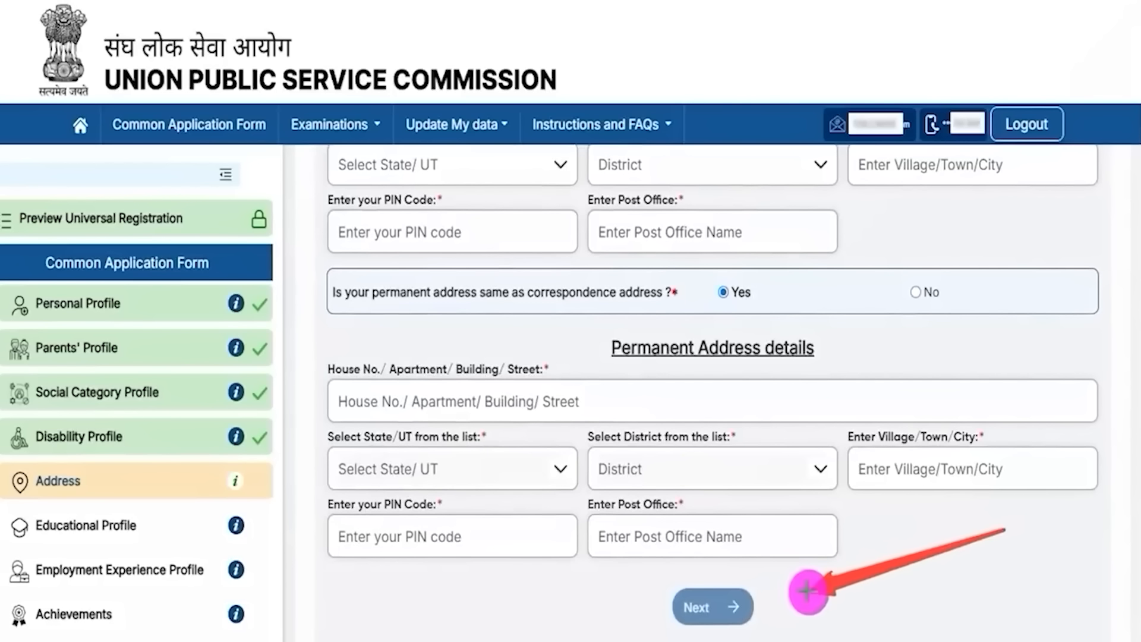
left_click(750, 605)
left_click_drag(345, 370, 470, 369)
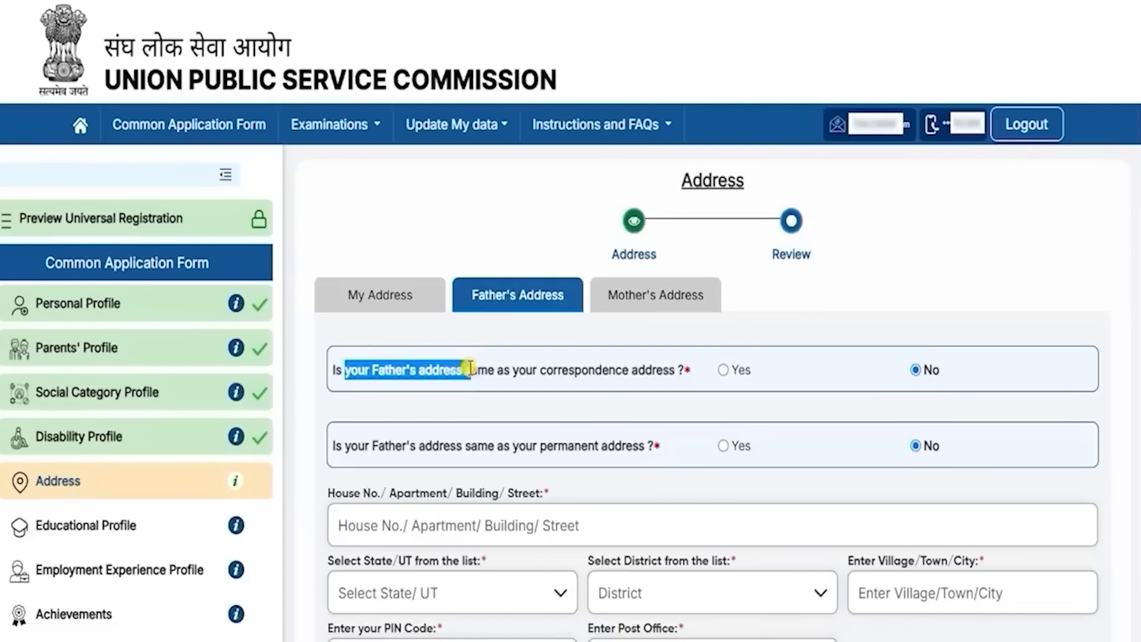
Step: Answer No to the father's correspondence-address question and review the permanent address question and fields
left_click(470, 368)
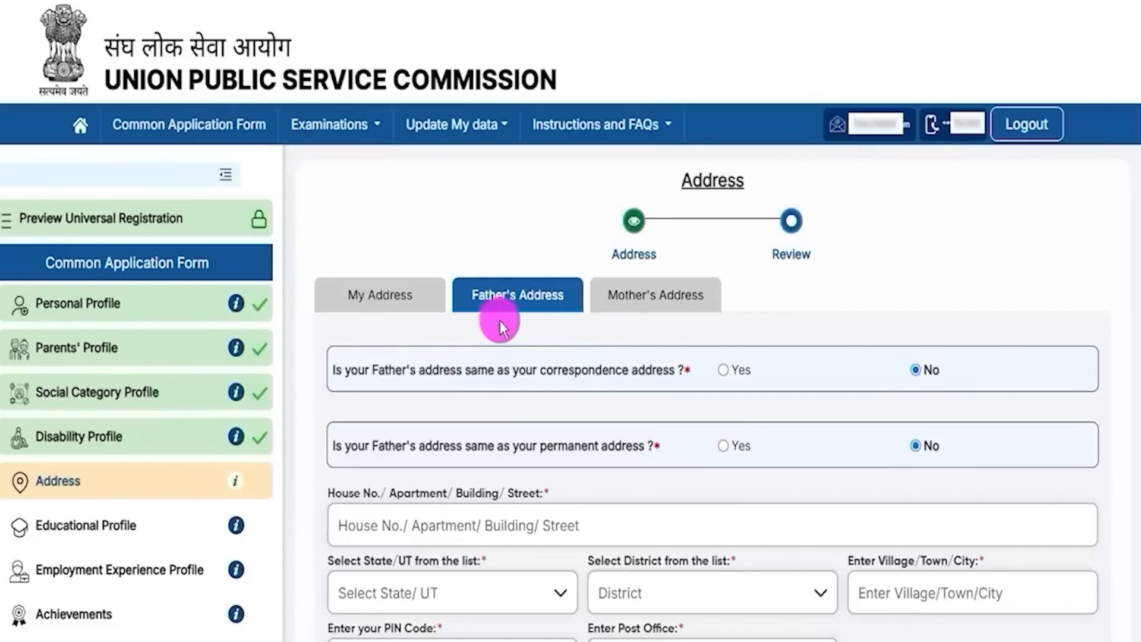
left_click_drag(352, 369, 925, 372)
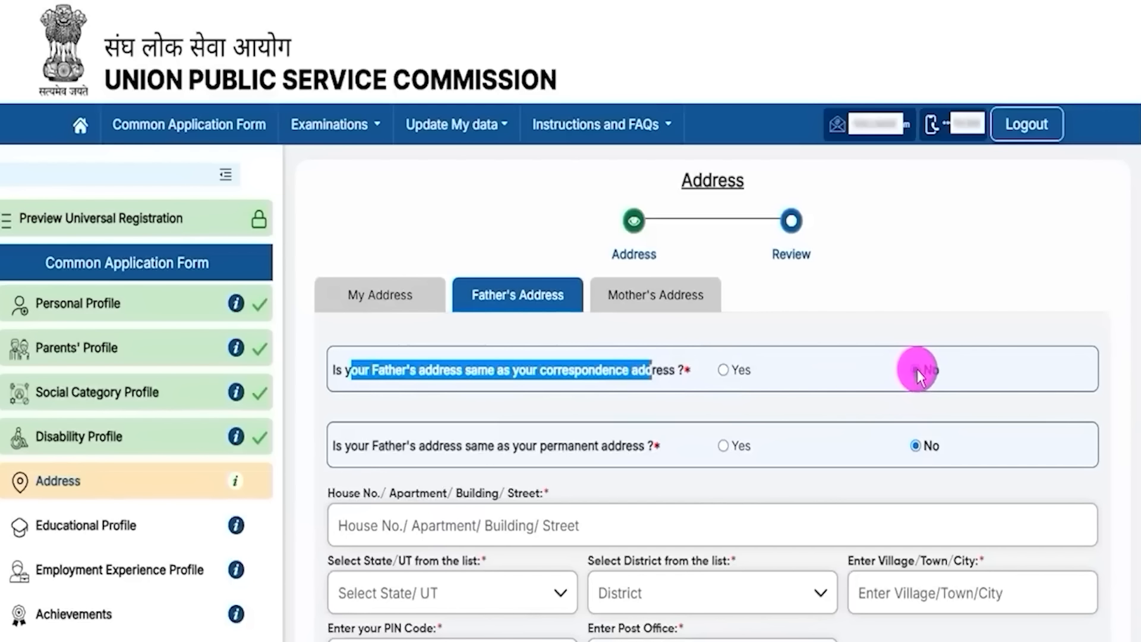
left_click(915, 370)
left_click_drag(352, 445, 614, 447)
left_click(423, 452)
left_click_drag(348, 448, 622, 446)
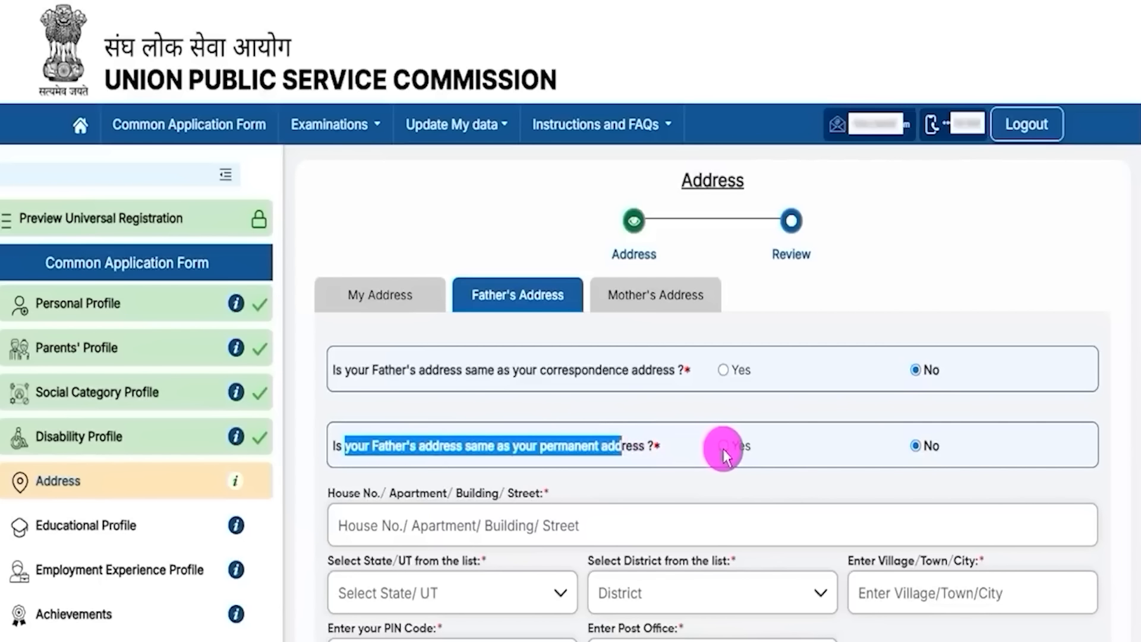
left_click(420, 522)
scroll(579, 564, "down", 2)
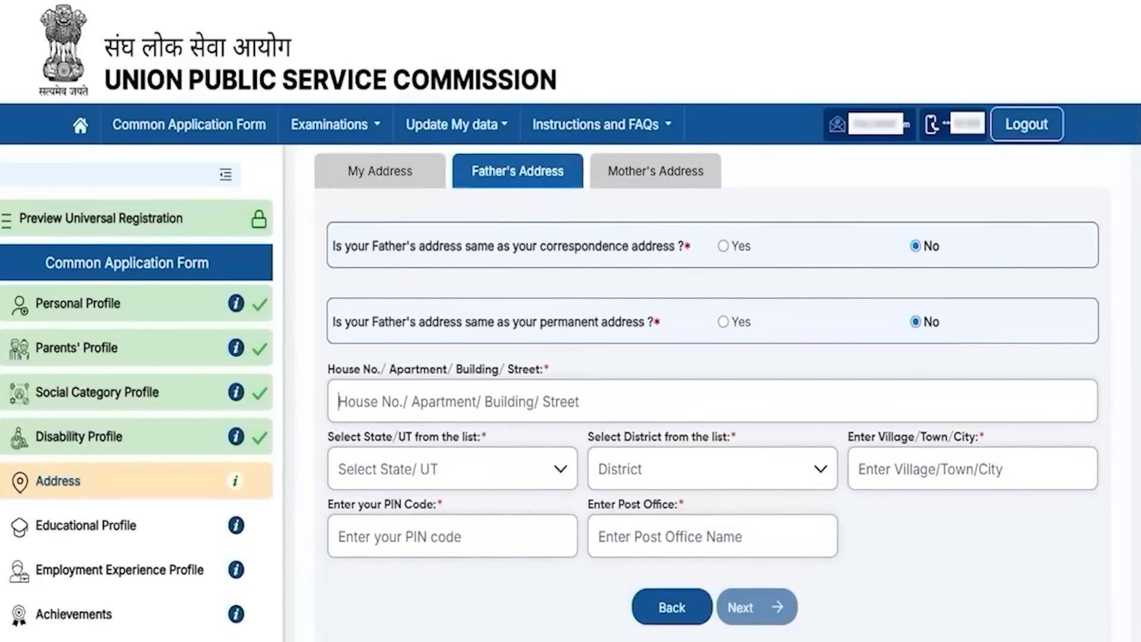
left_click_drag(994, 543, 920, 576)
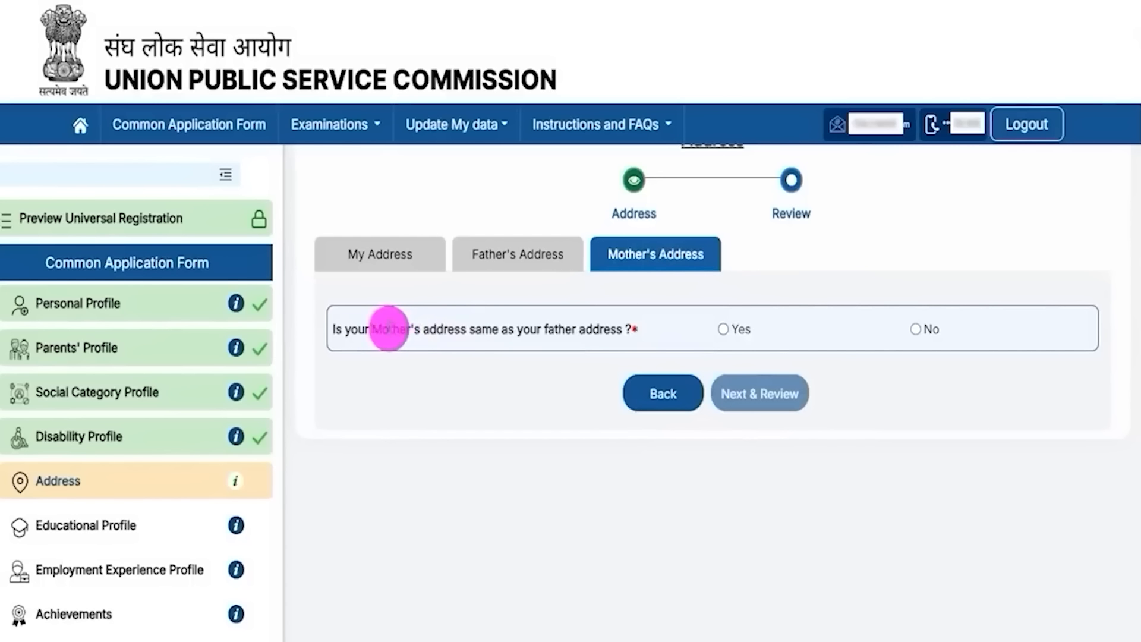
Step: Read the mother's address question, review the address table, and submit the Address section
left_click_drag(382, 328, 585, 328)
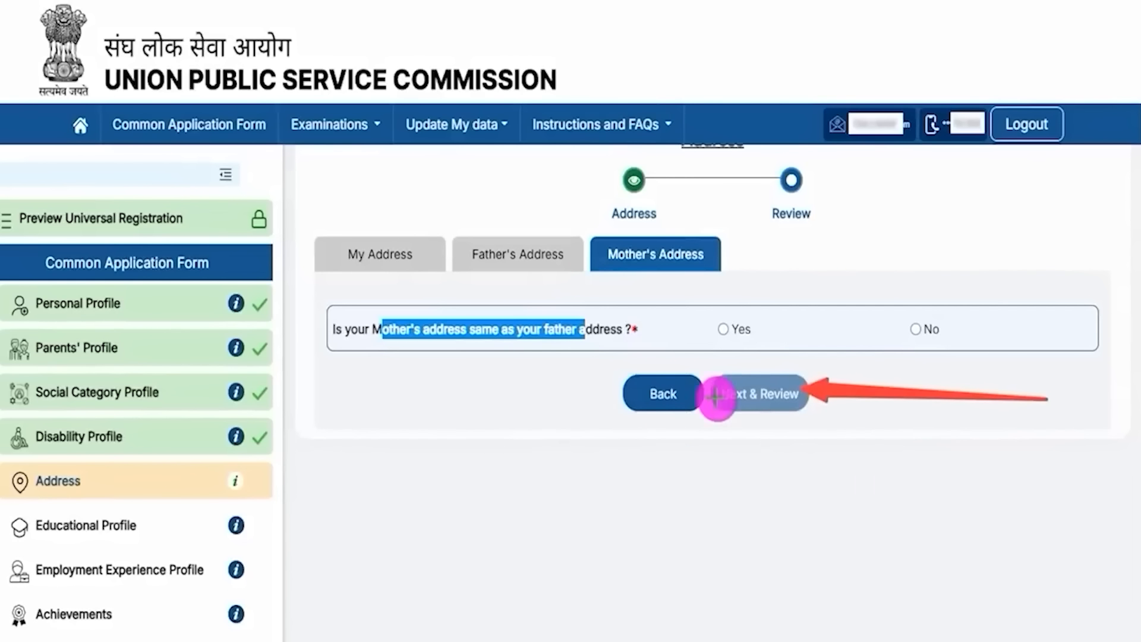
left_click(782, 409)
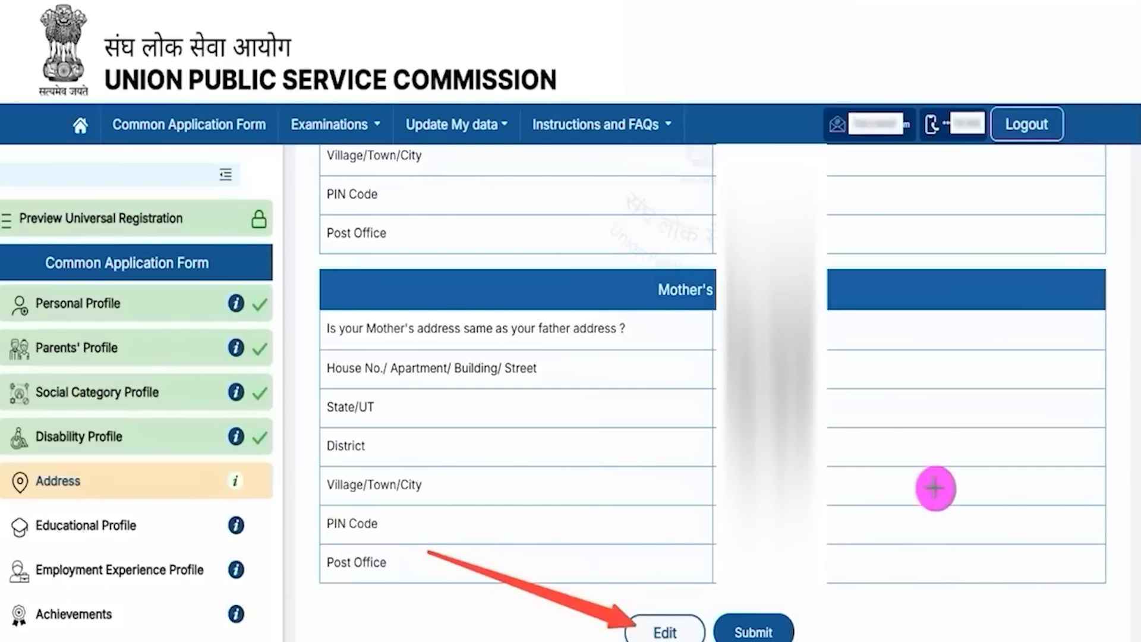
left_click(783, 621)
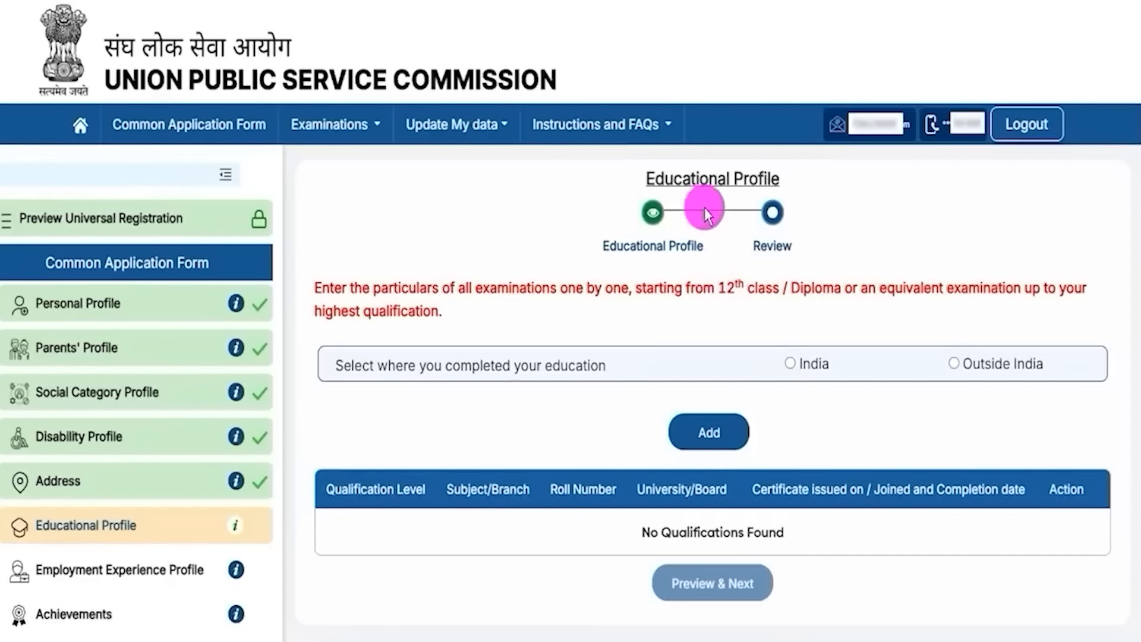
Step: Read the Educational Profile instructions and select India as where education was completed
left_click_drag(672, 178, 747, 178)
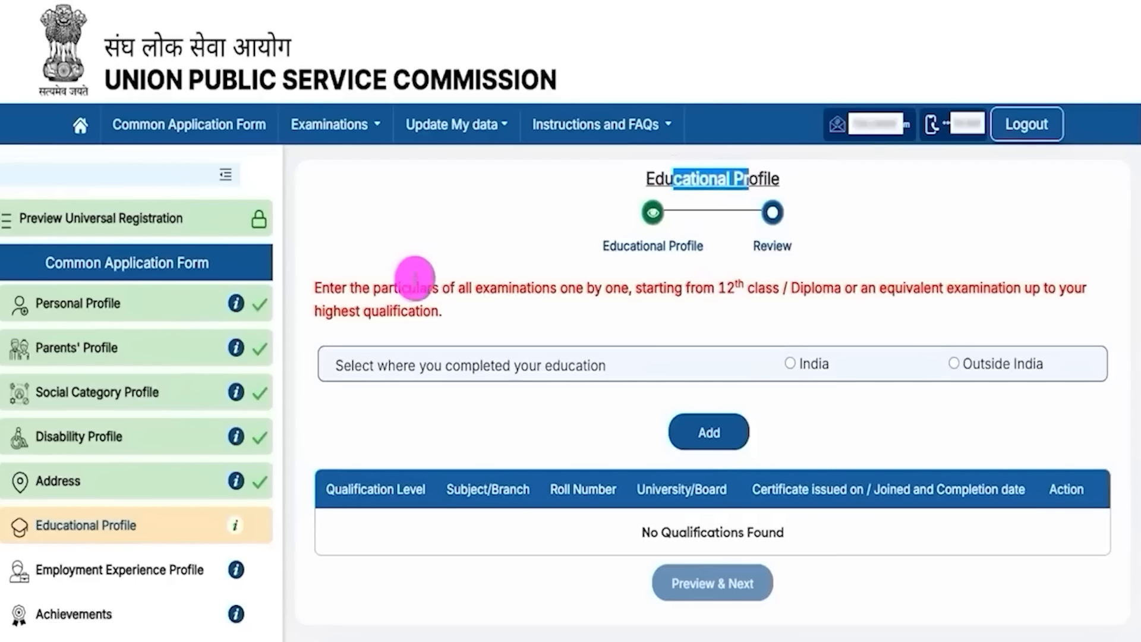
left_click_drag(361, 287, 747, 287)
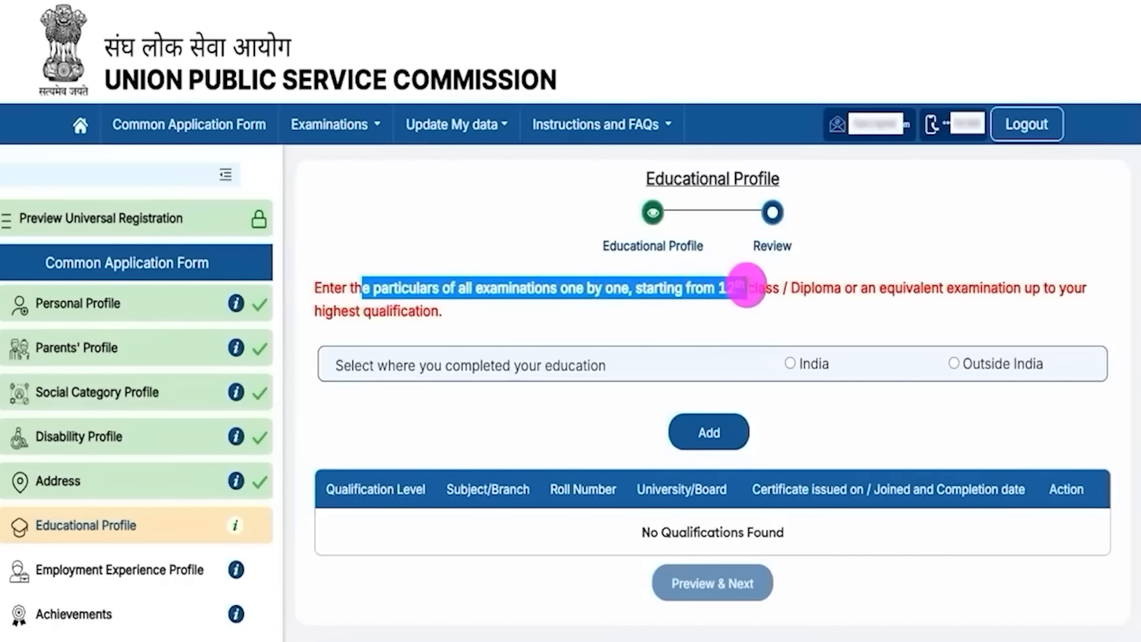
left_click_drag(395, 366, 490, 367)
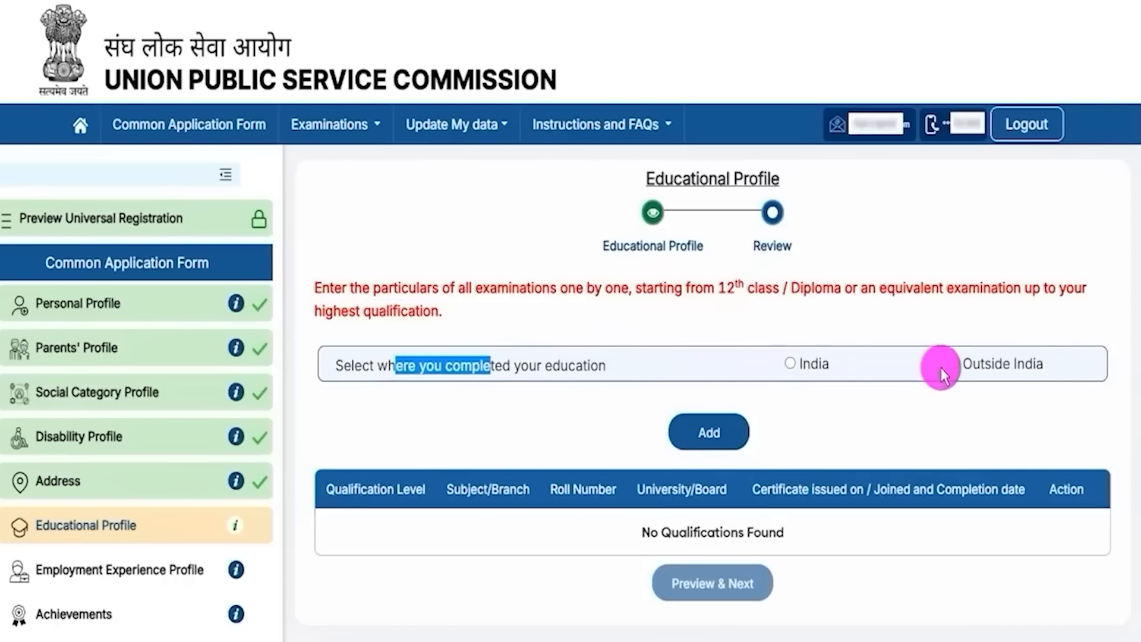
left_click(791, 365)
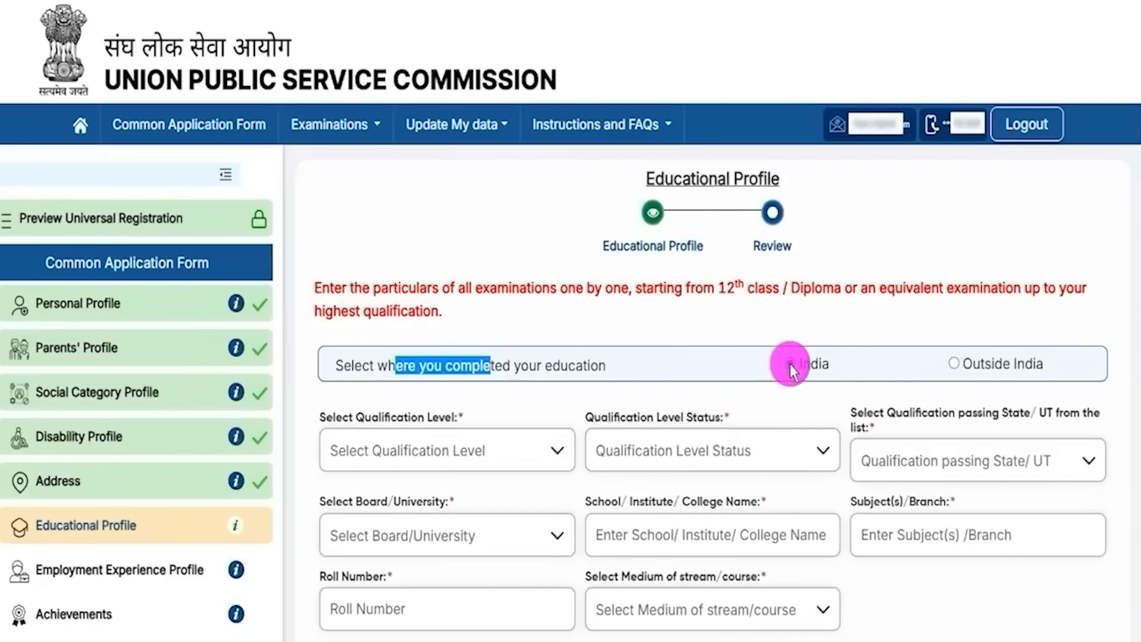
left_click(788, 404)
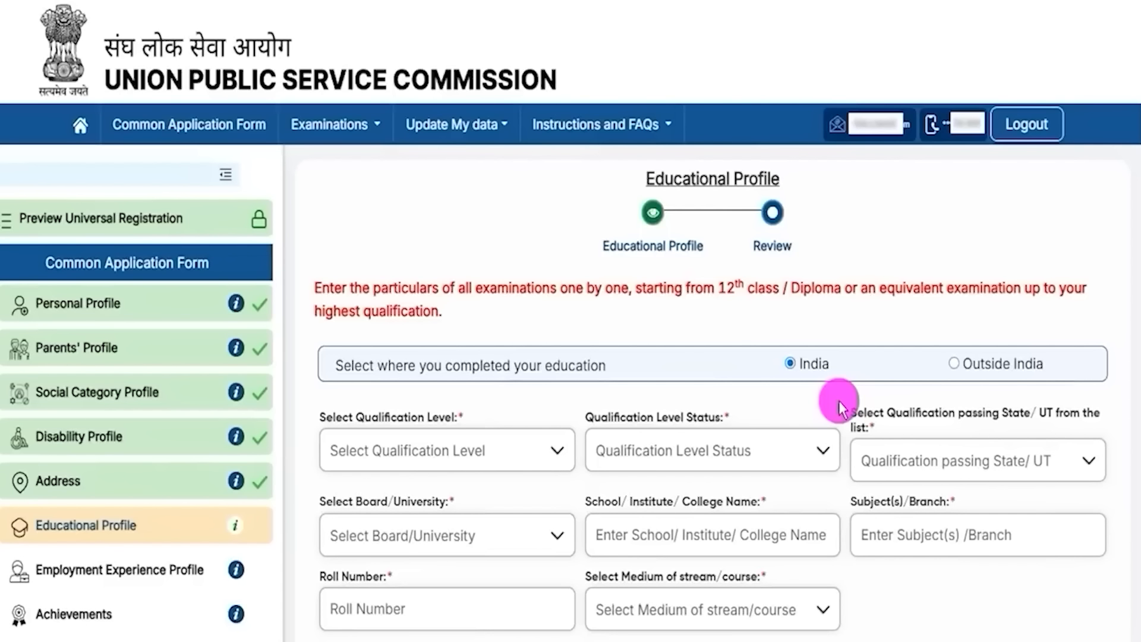
left_click_drag(719, 288, 765, 287)
scroll(781, 416, "down", 2)
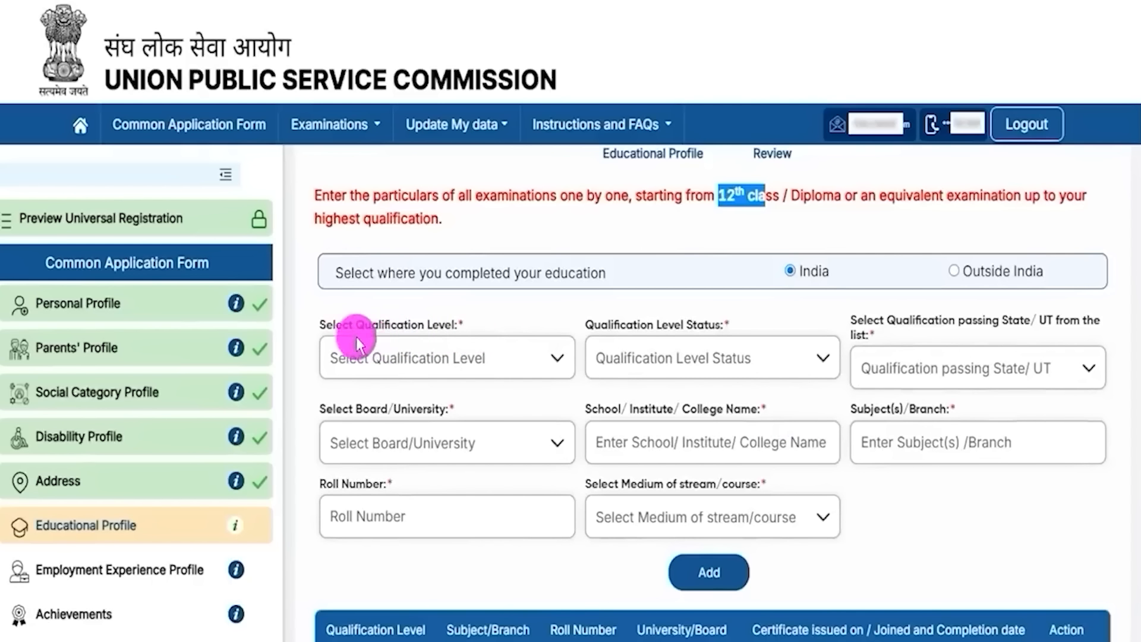
Step: Choose Higher Secondary (10+2) as the level, status Completed, passing state Uttar Pradesh
left_click(421, 360)
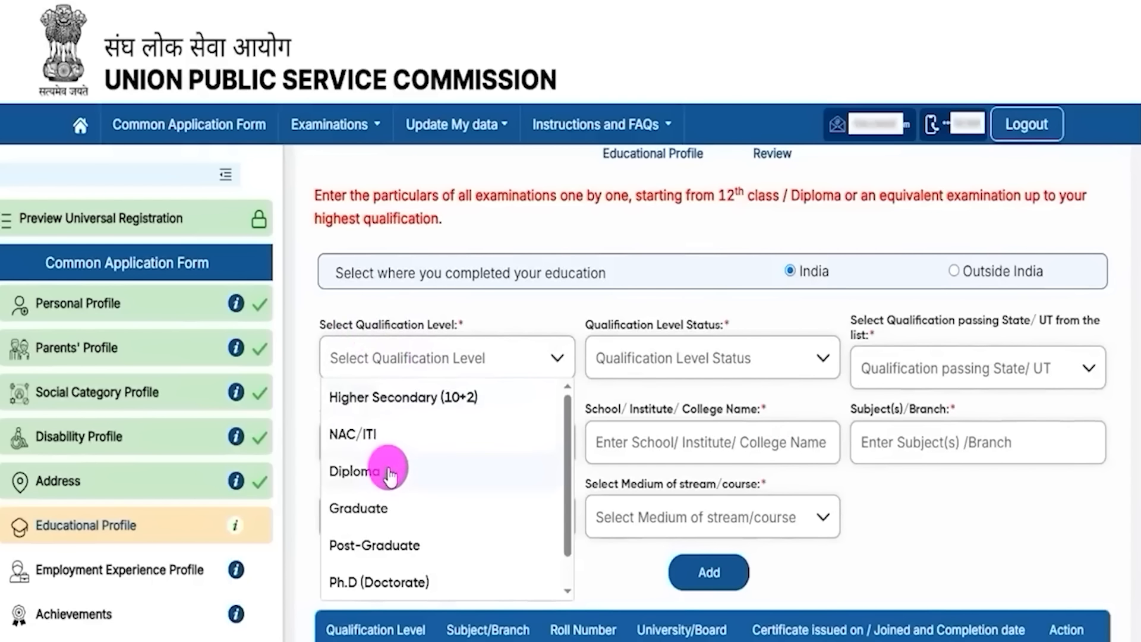
left_click(449, 398)
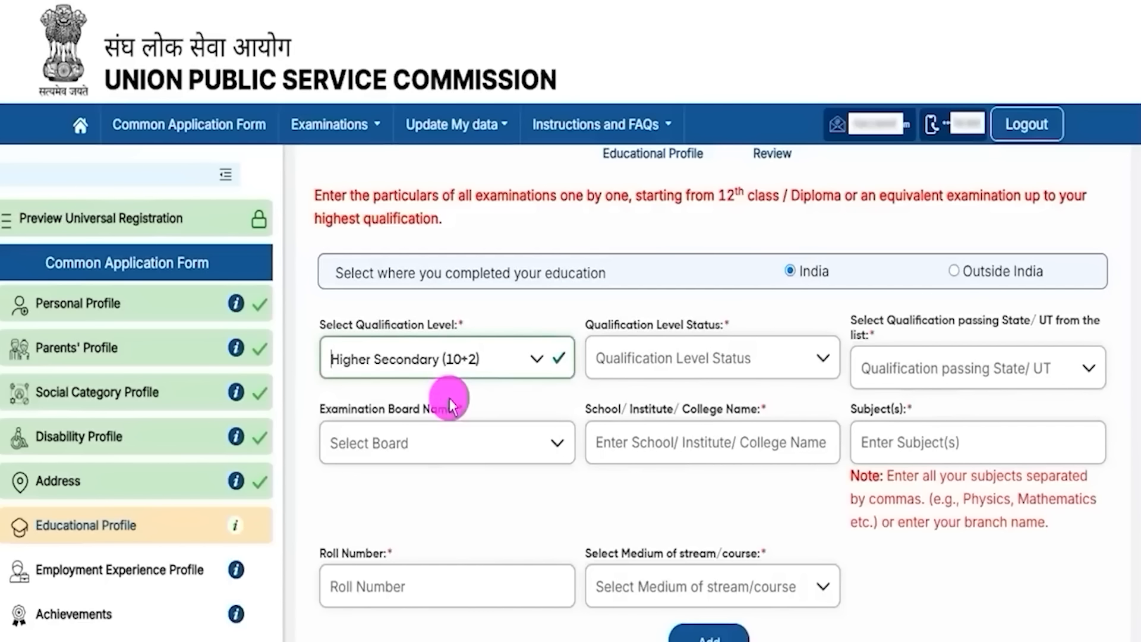
left_click_drag(609, 326, 657, 330)
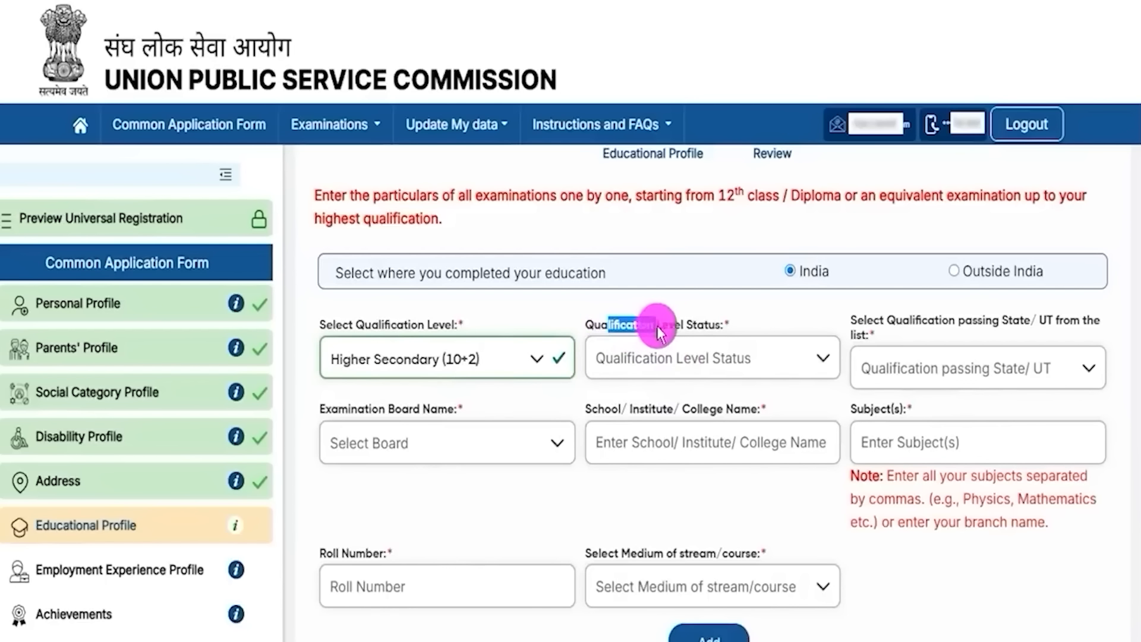
left_click(719, 360)
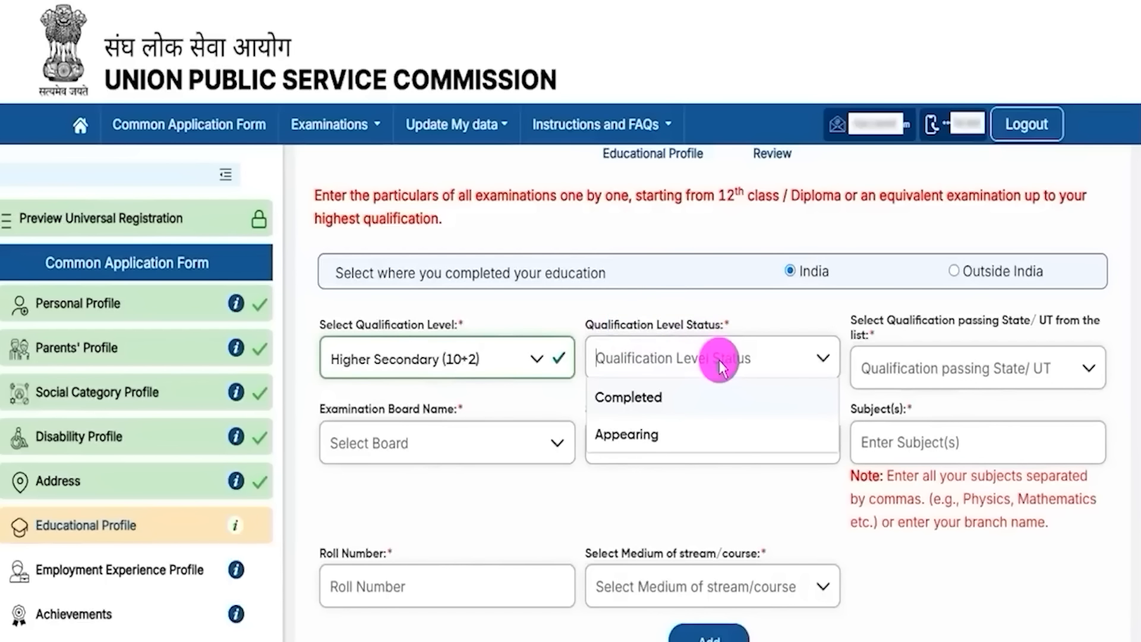
left_click(634, 400)
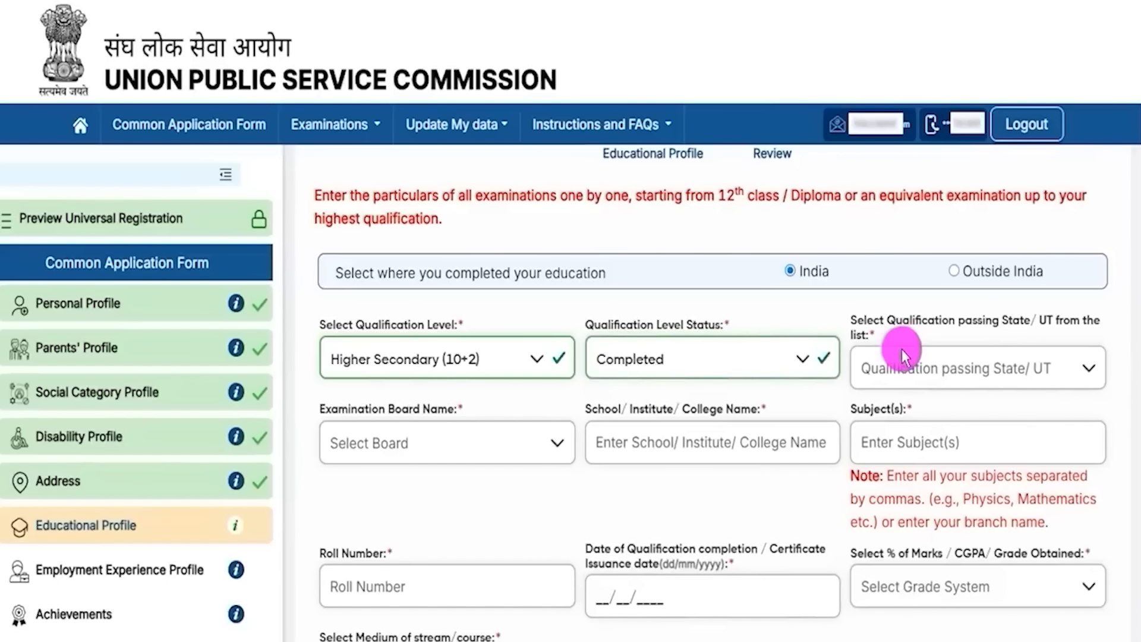
left_click_drag(888, 328, 964, 367)
left_click(967, 366)
scroll(942, 502, "down", 10)
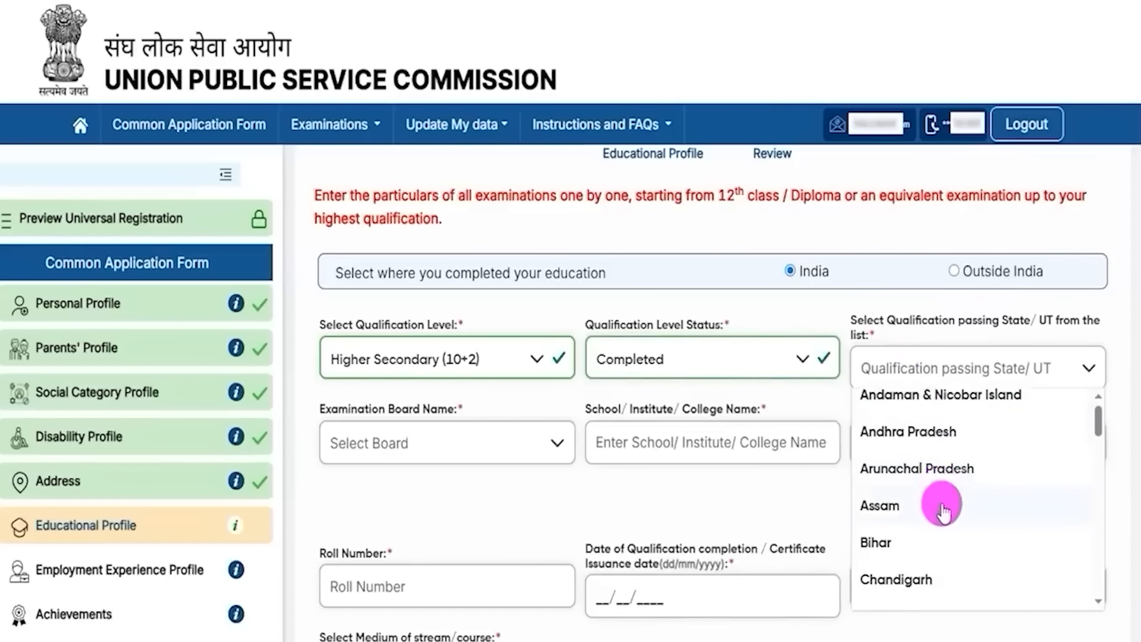
left_click(909, 518)
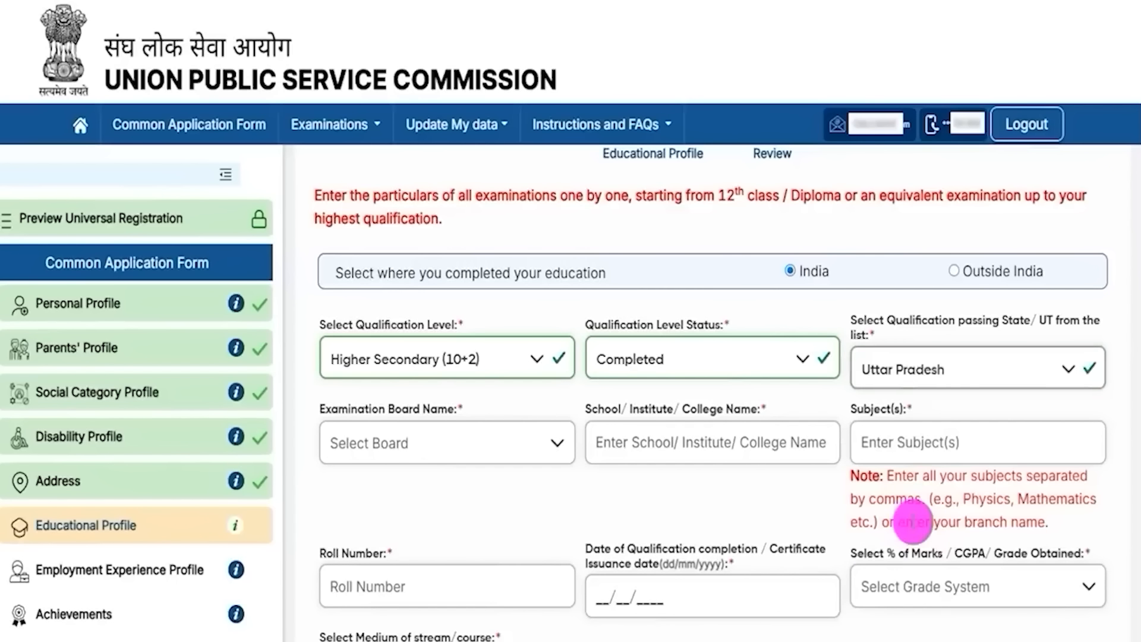
Step: Go through the examination board, school name and subjects fields for the 10+2 entry
left_click_drag(349, 409, 415, 408)
left_click(419, 442)
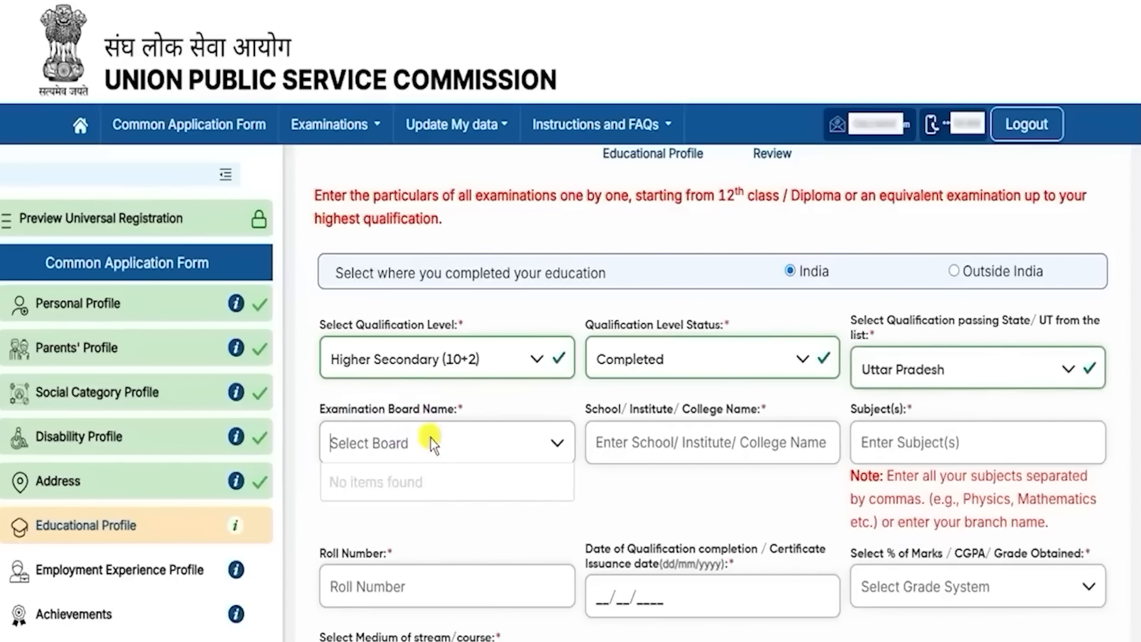
left_click(548, 443)
left_click(538, 442)
left_click(535, 445)
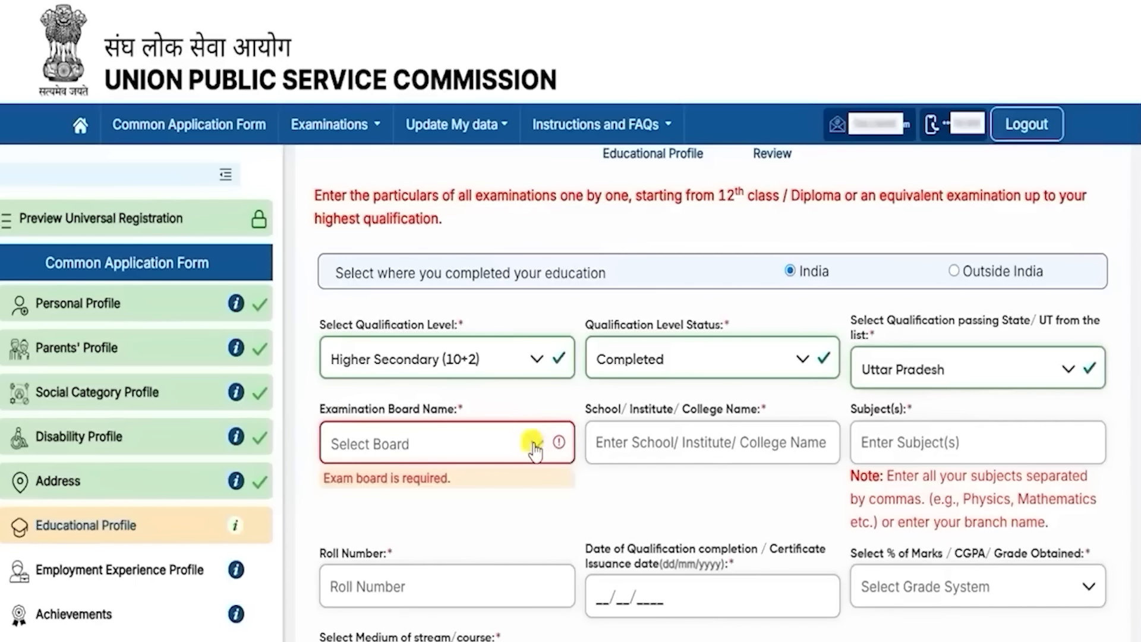
left_click_drag(605, 409, 672, 416)
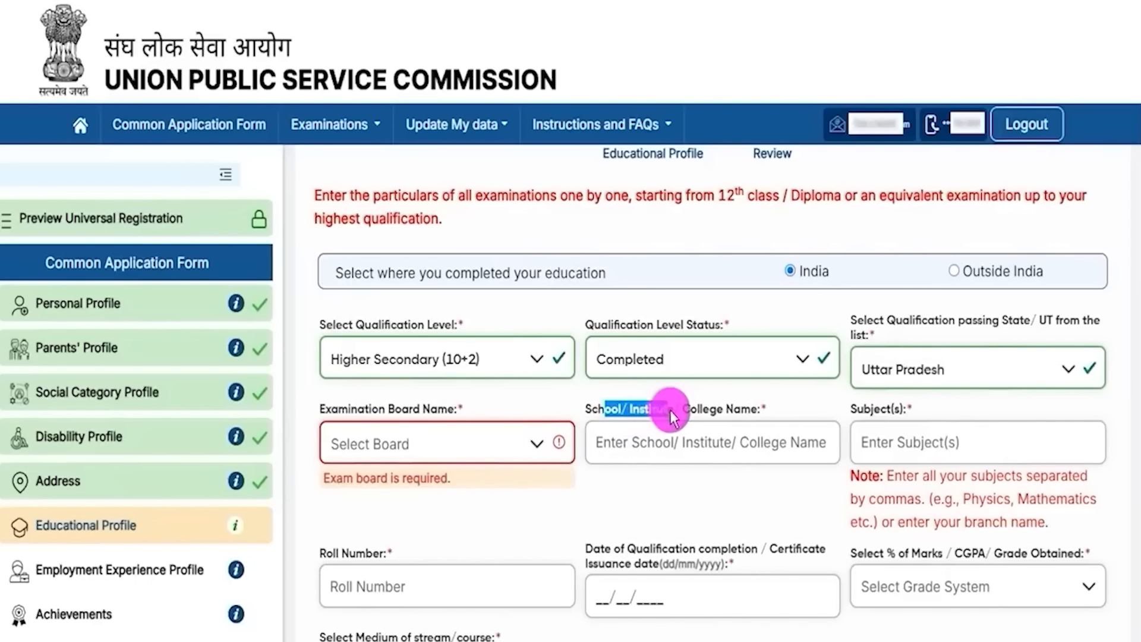
left_click(703, 441)
left_click(869, 456)
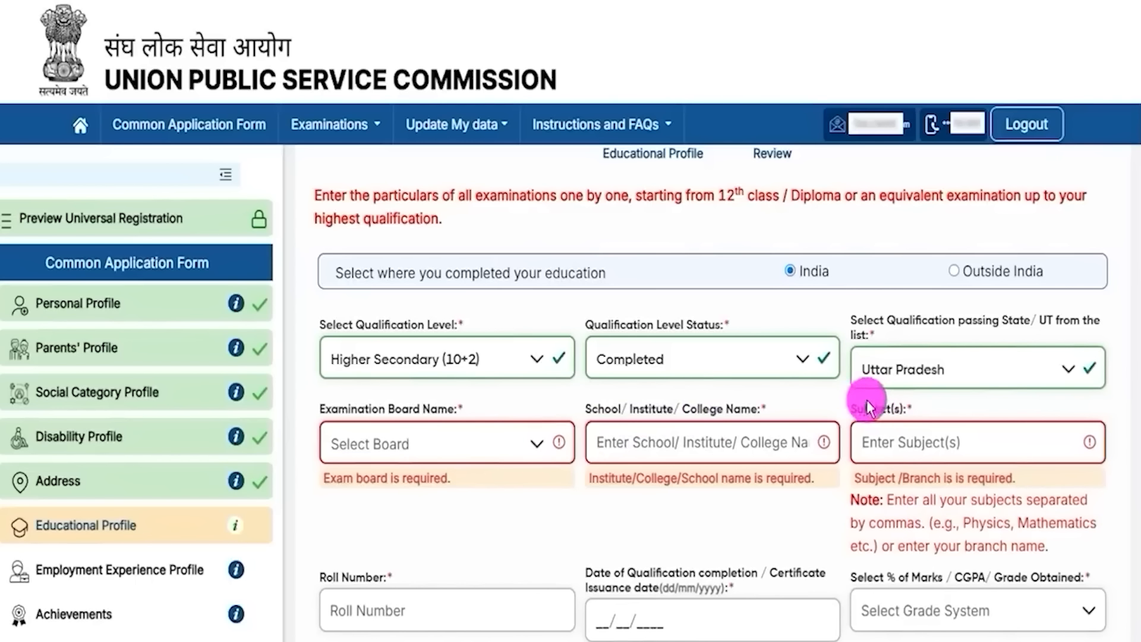
left_click_drag(856, 409, 900, 443)
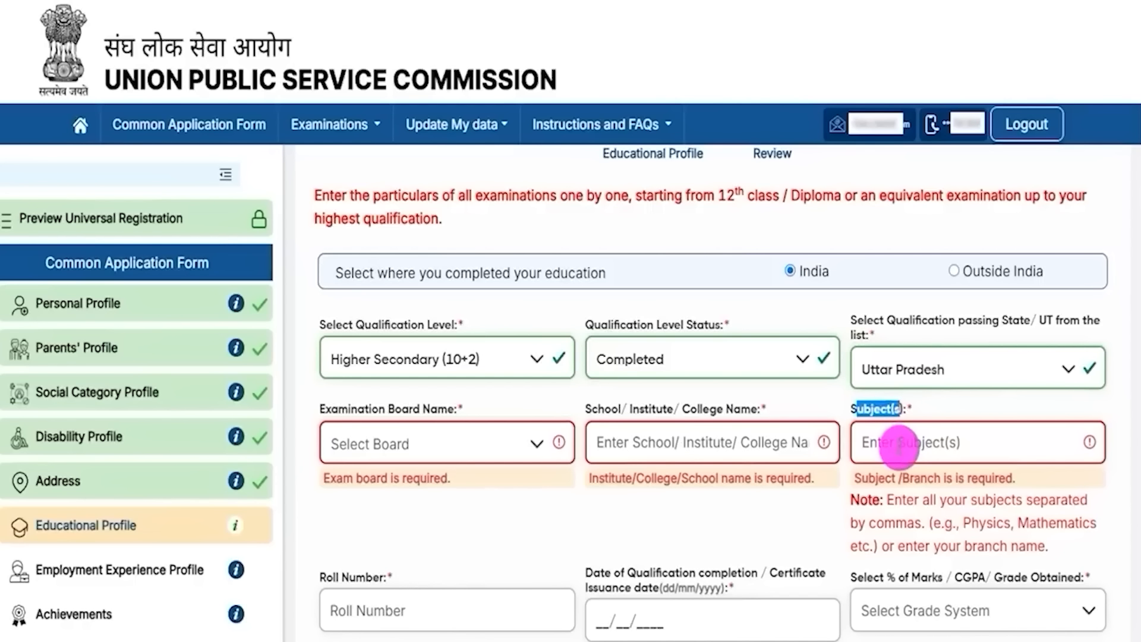
left_click(900, 448)
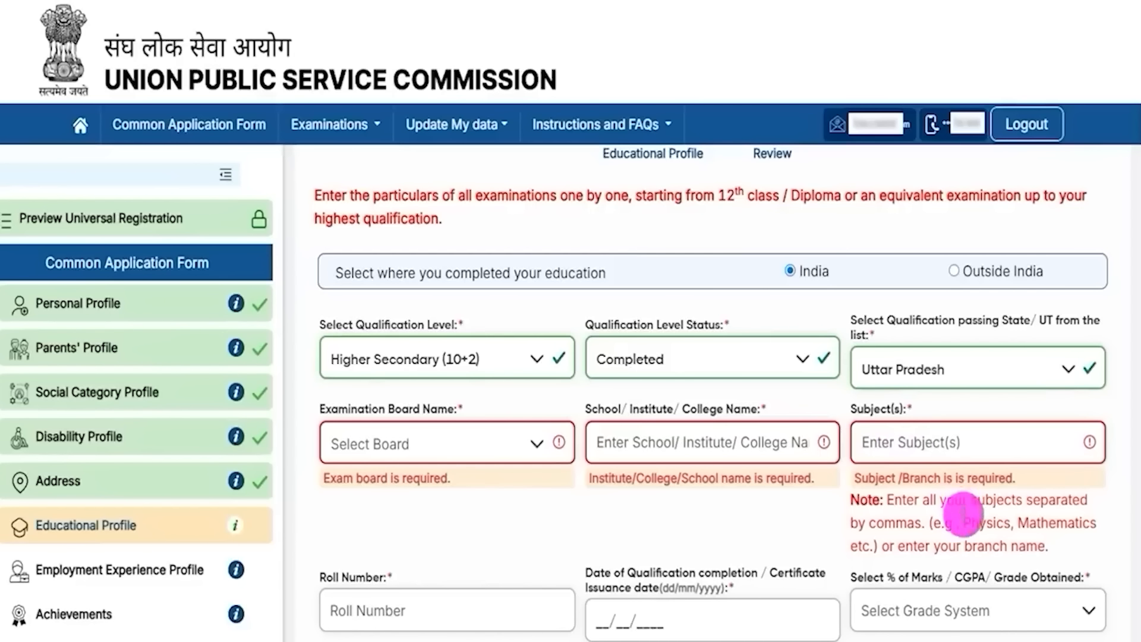
left_click_drag(963, 523, 1083, 526)
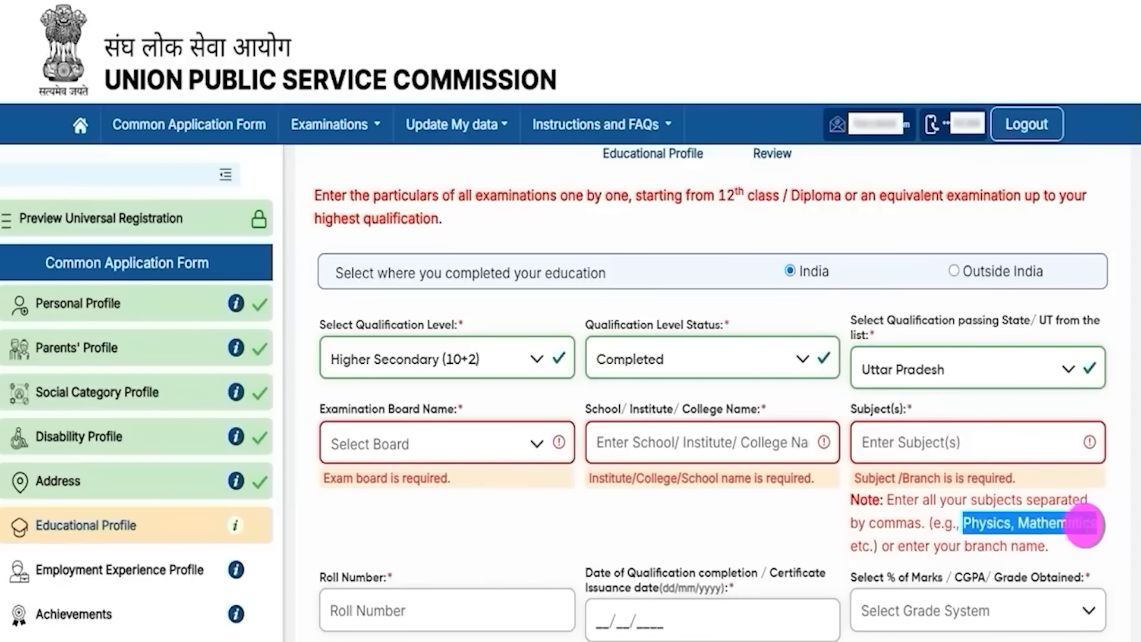
scroll(597, 507, "down", 4)
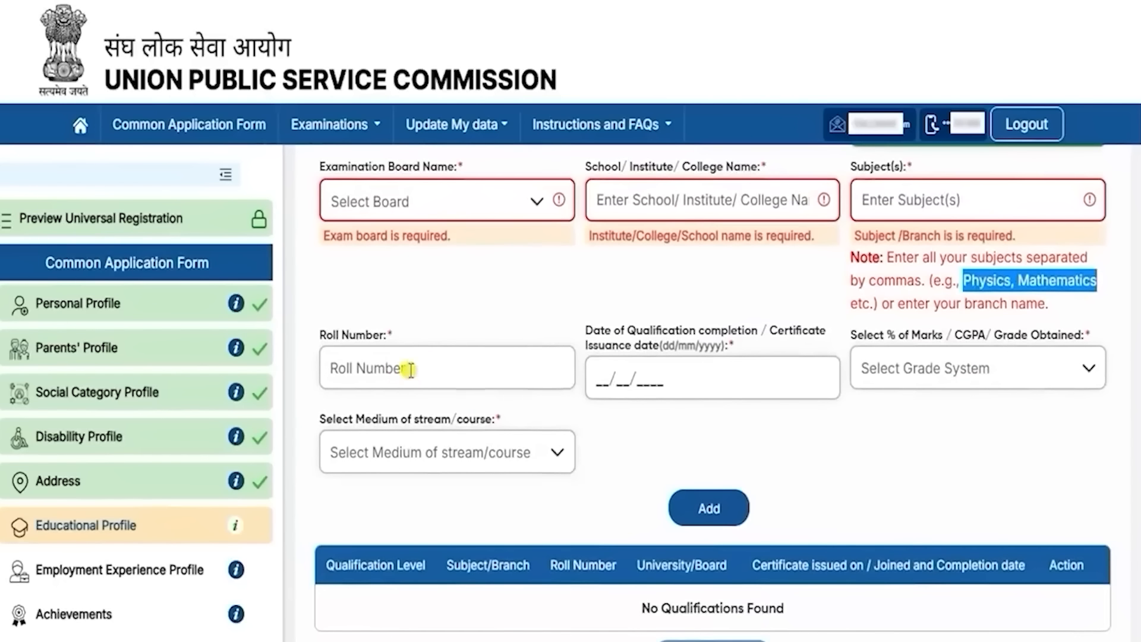
Step: Fill roll number and completion date, pick Percentage(%) Marks, and enter 90.00 percent
left_click(409, 370)
left_click_drag(602, 331, 751, 340)
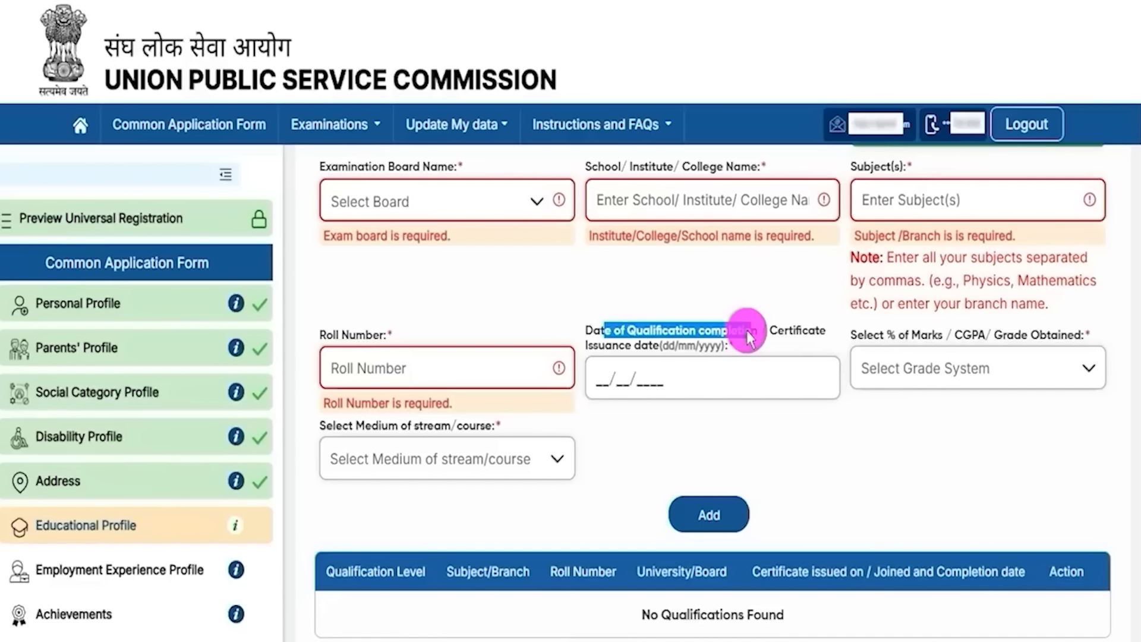
left_click_drag(770, 331, 795, 331)
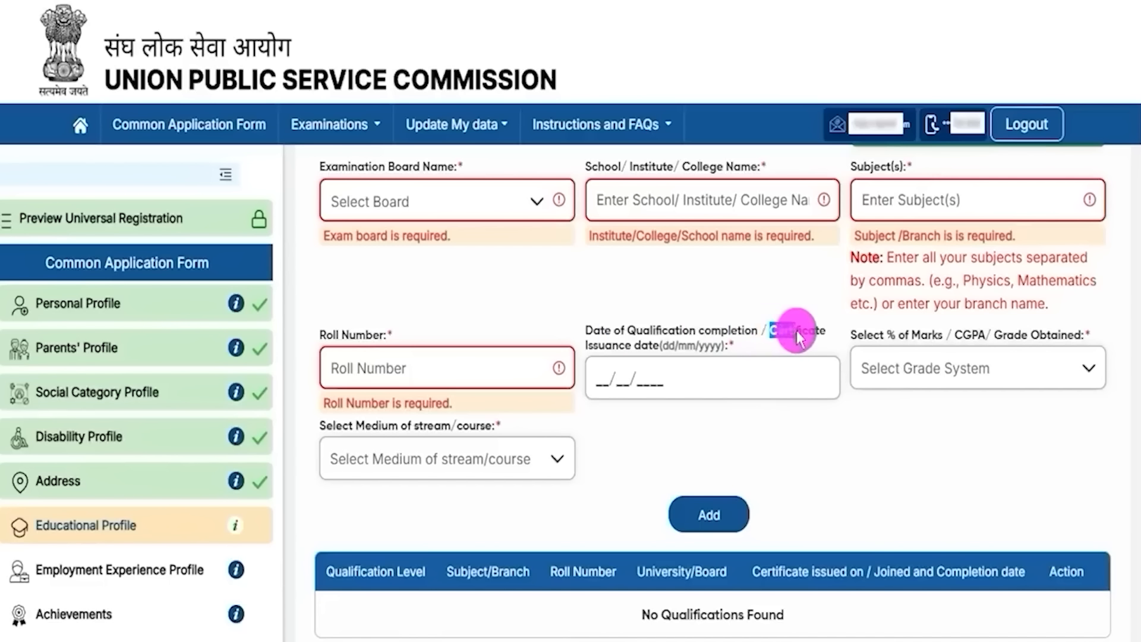
left_click_drag(601, 331, 624, 337)
left_click(606, 379)
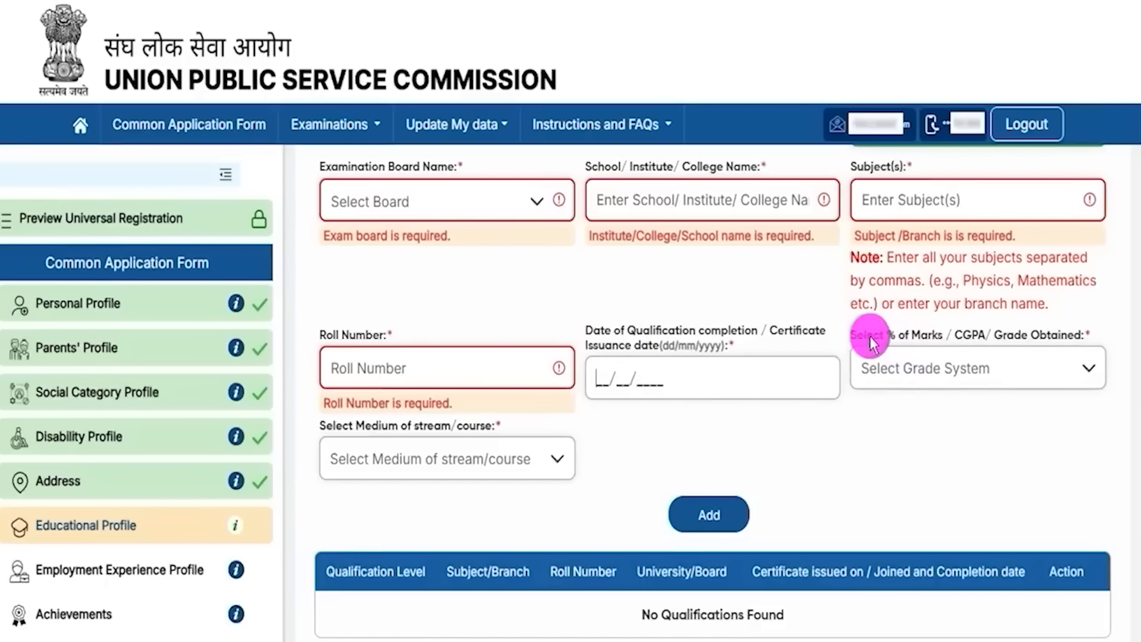
left_click_drag(867, 335, 968, 342)
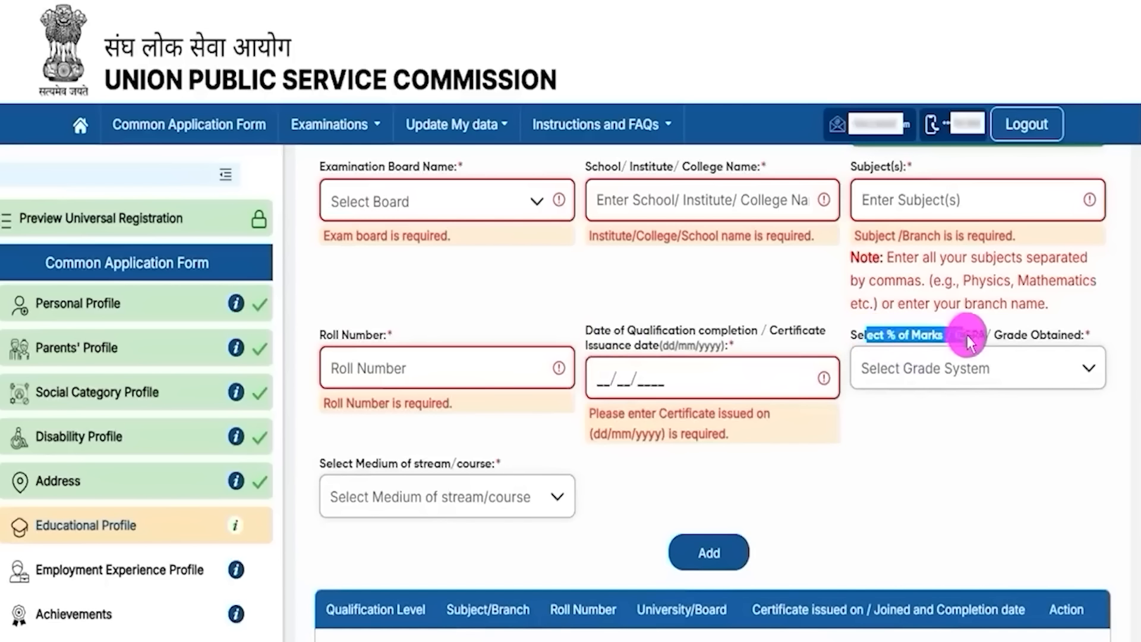
left_click(975, 372)
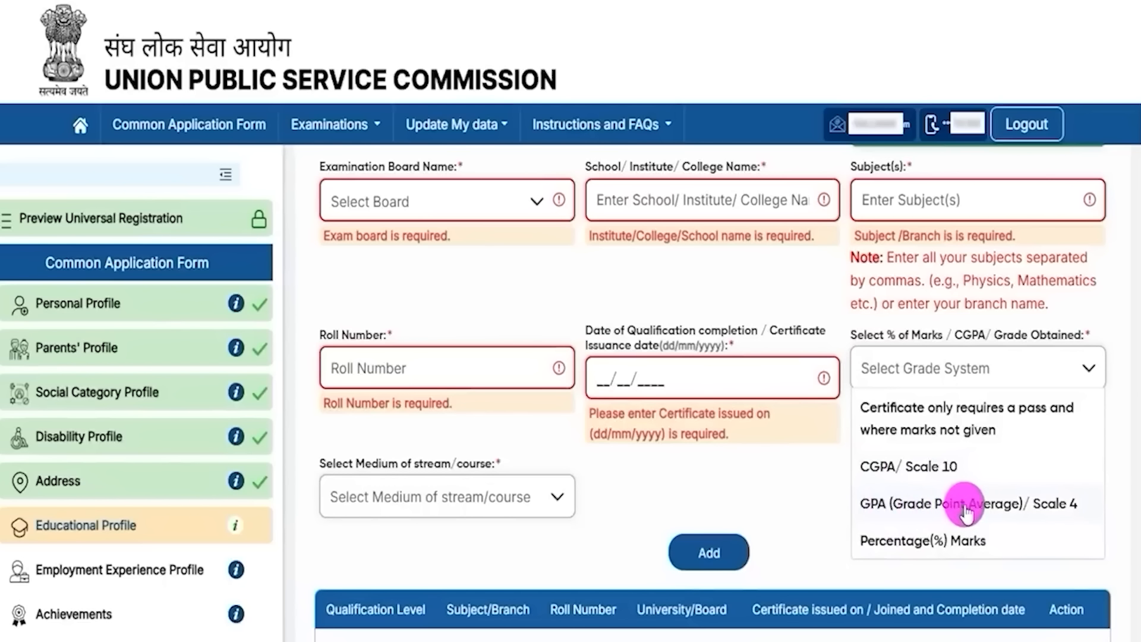
left_click(927, 538)
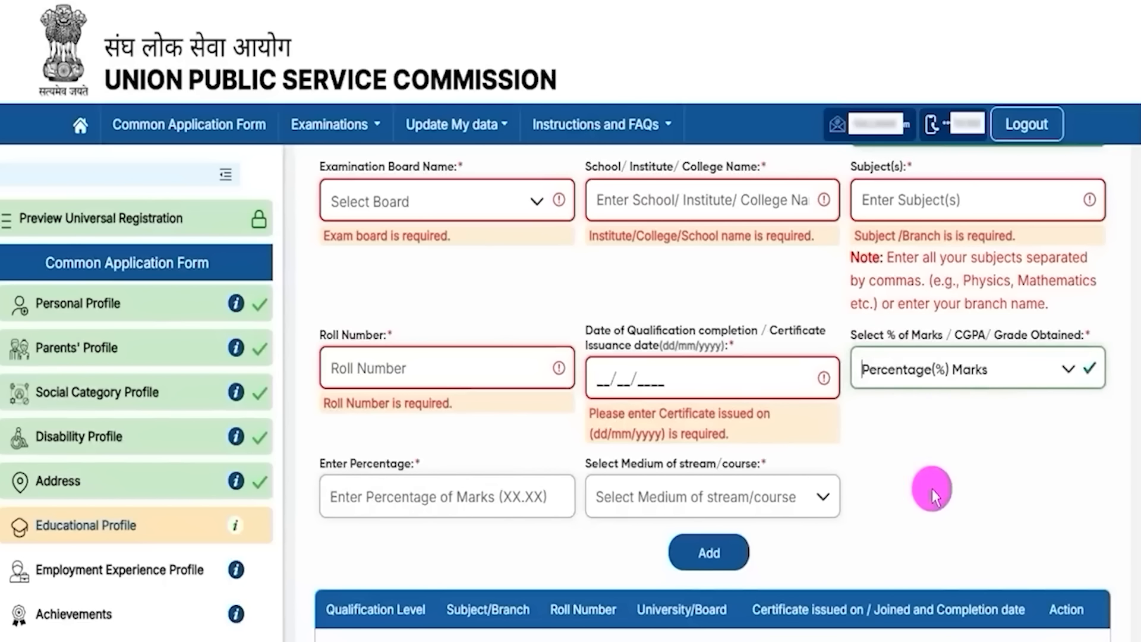
left_click(401, 492)
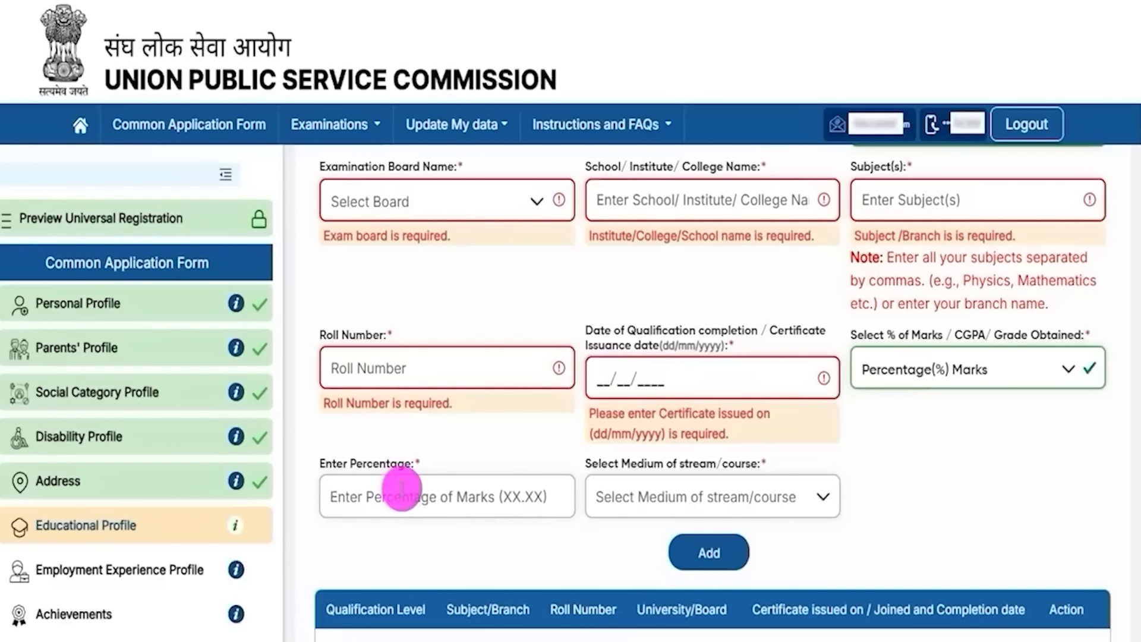
type("90.00")
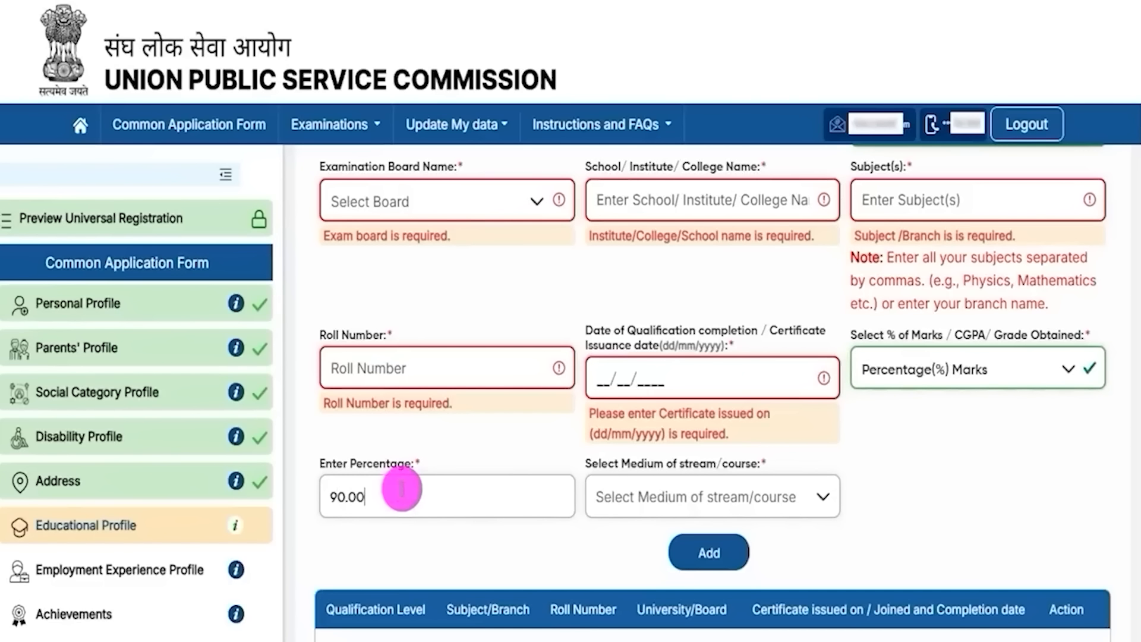
Step: Set the medium of study to English and add the Higher Secondary row
left_click(664, 501)
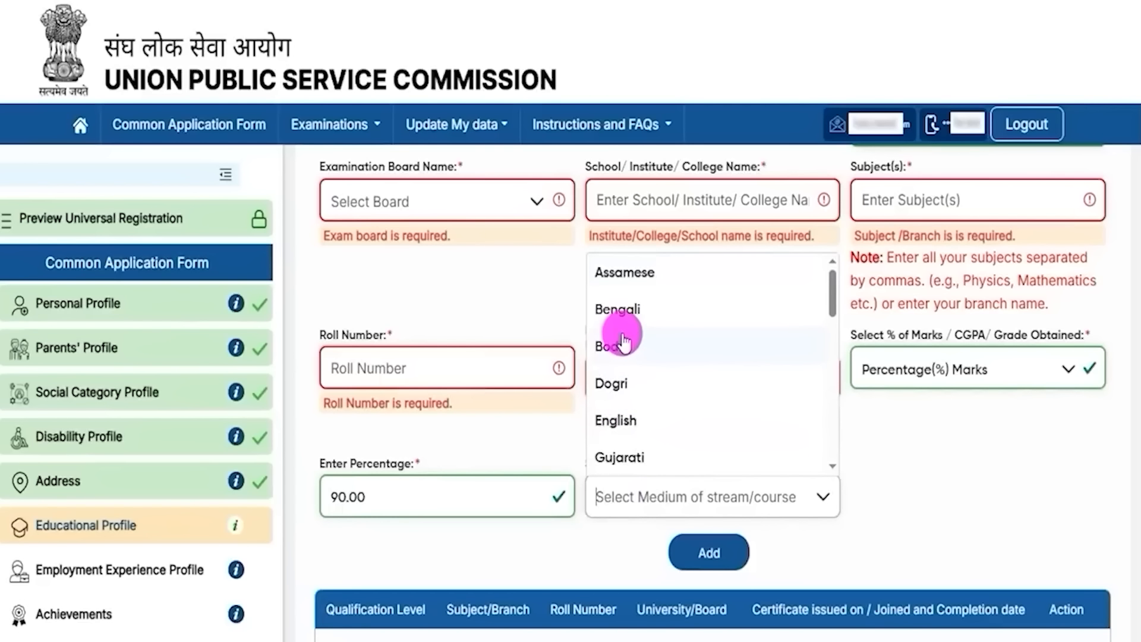
left_click(627, 423)
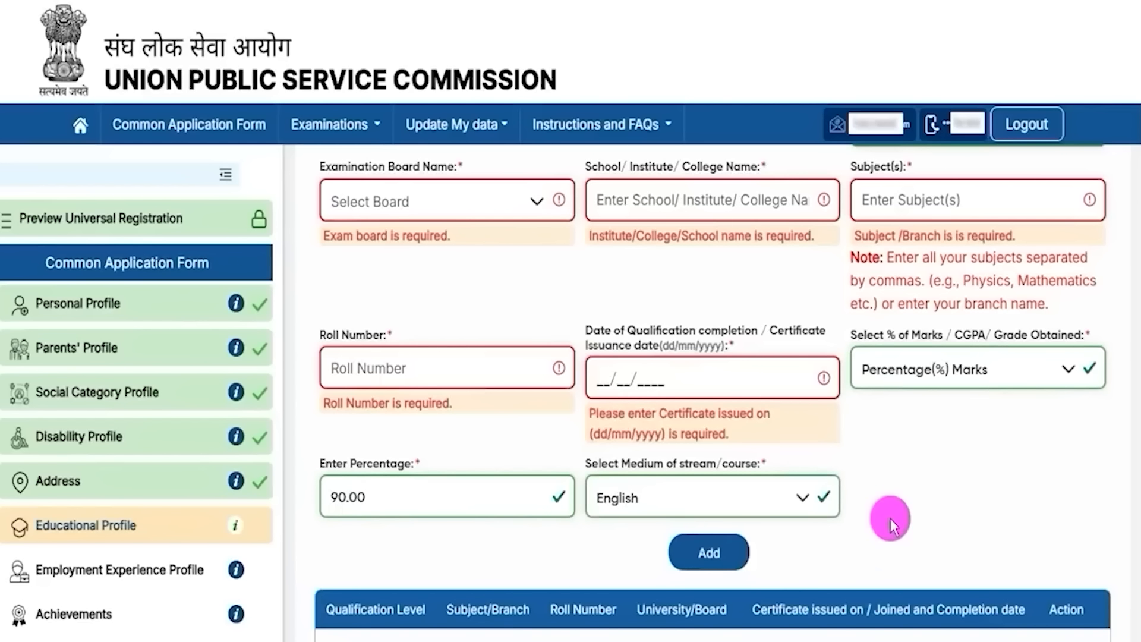
scroll(890, 518, "down", 1)
scroll(1113, 570, "down", 1)
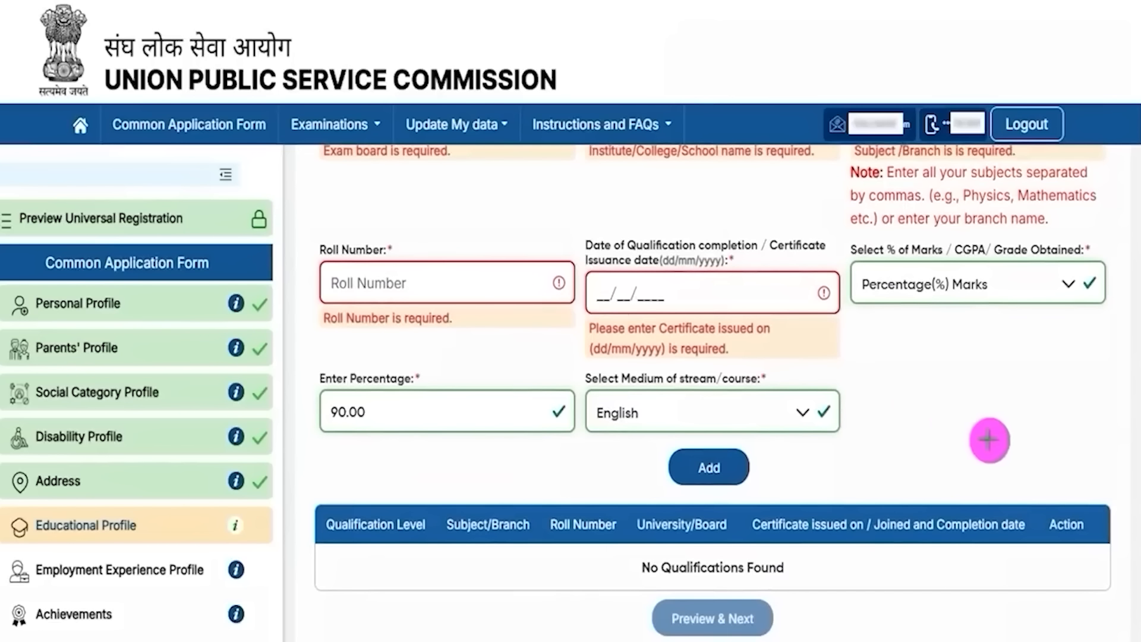
left_click(750, 466)
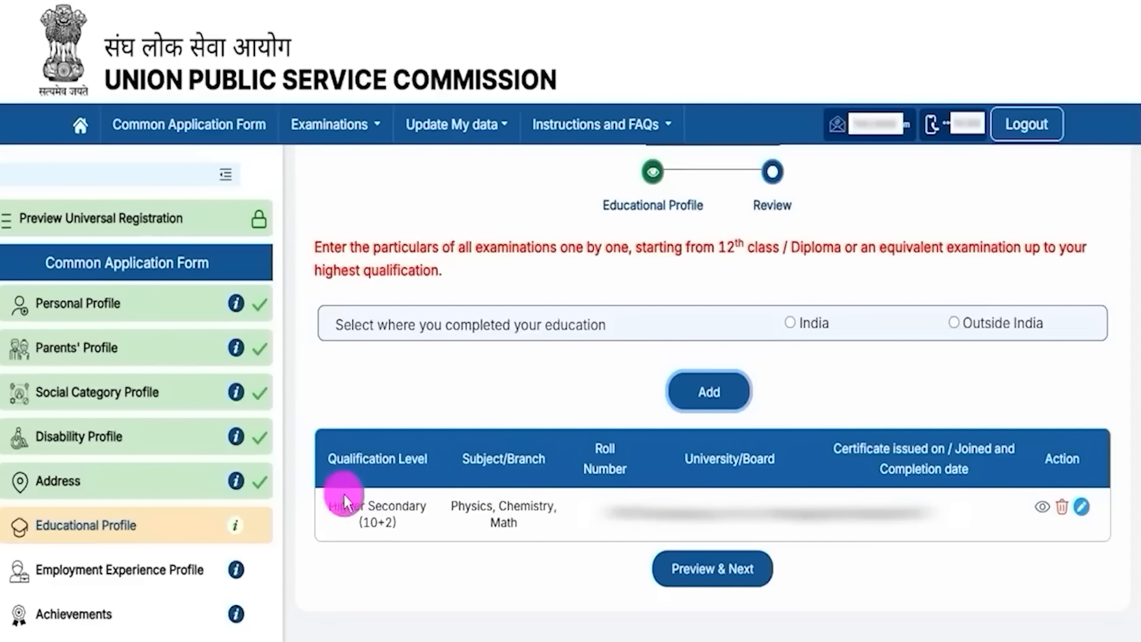
Step: Mark education completed in India, then choose Graduate, Completed, and the Medical stream
left_click_drag(347, 506, 409, 506)
left_click(729, 513)
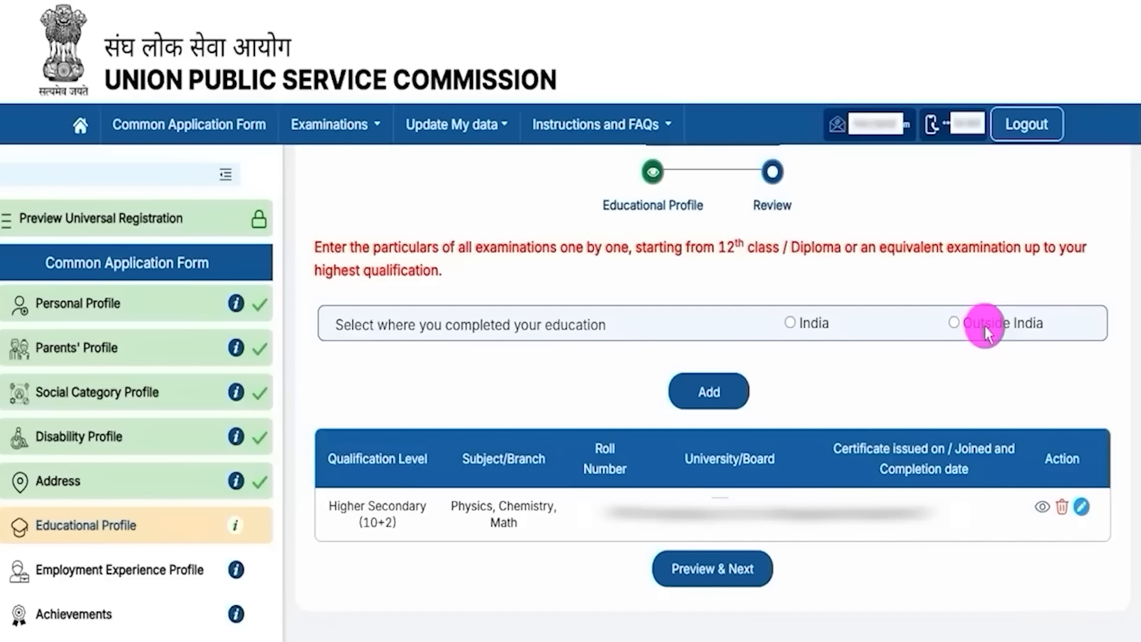
left_click(790, 326)
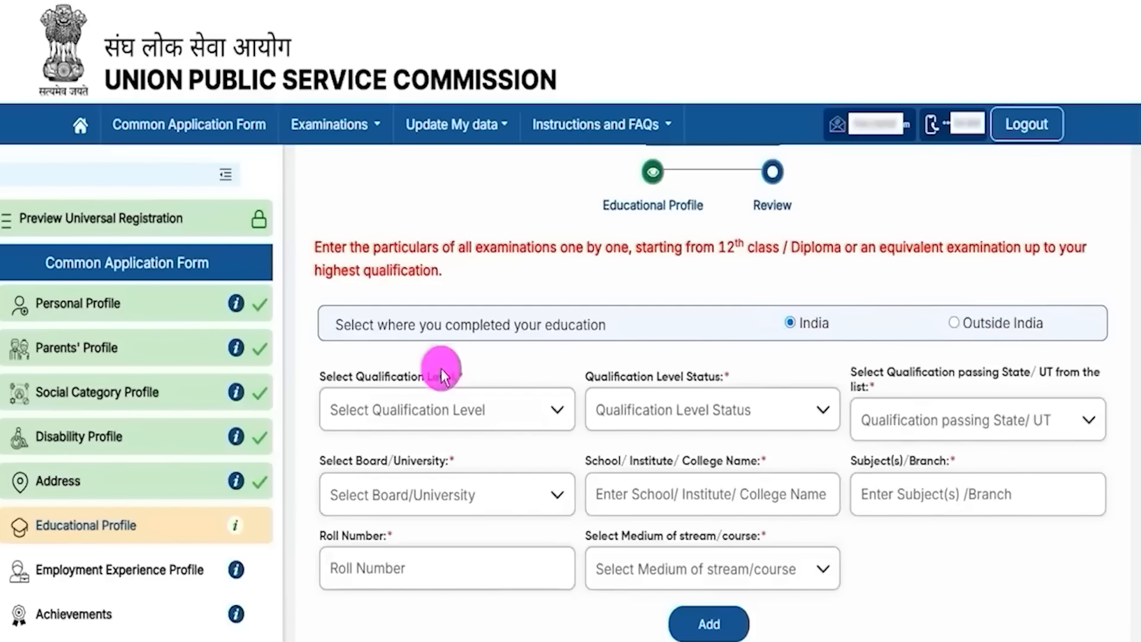
left_click(441, 409)
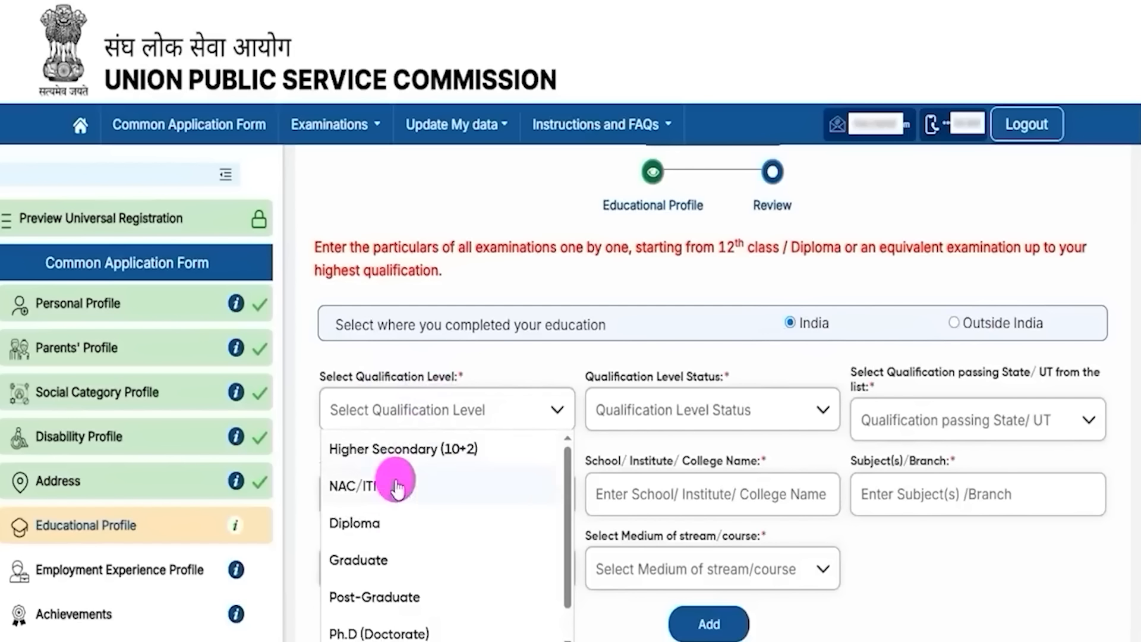
left_click(375, 559)
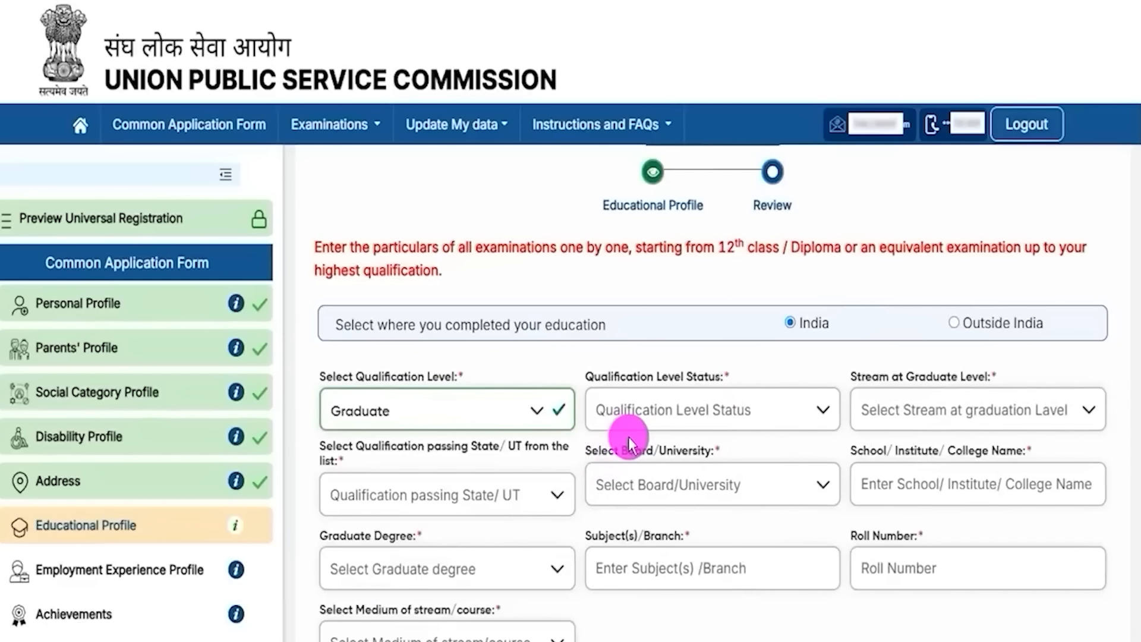
left_click_drag(614, 377, 641, 383)
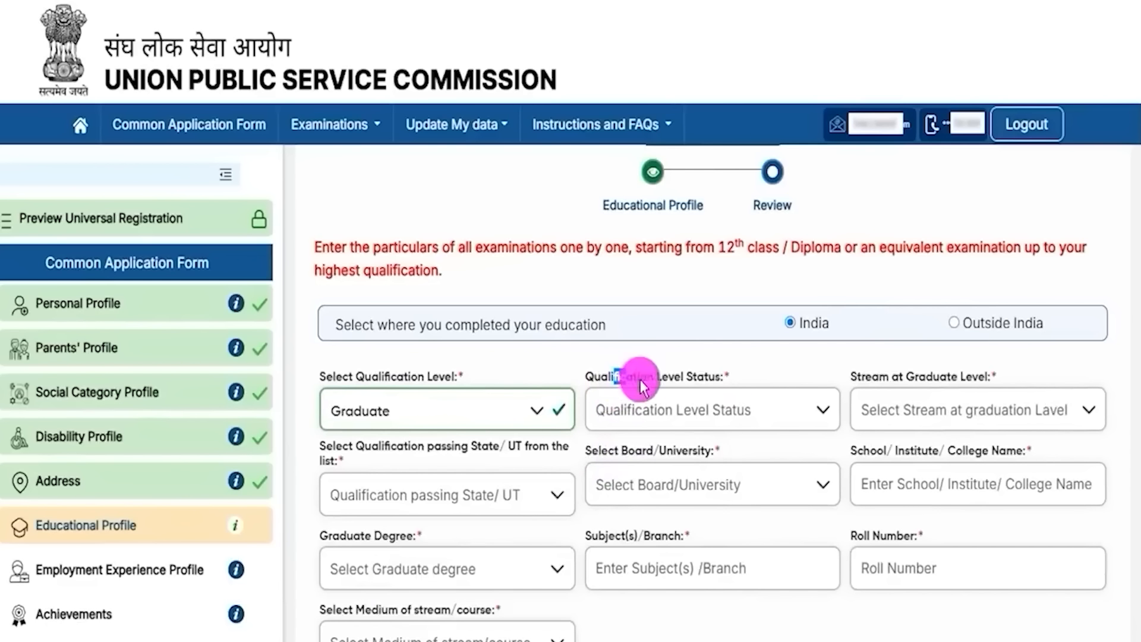
left_click(666, 401)
left_click(652, 451)
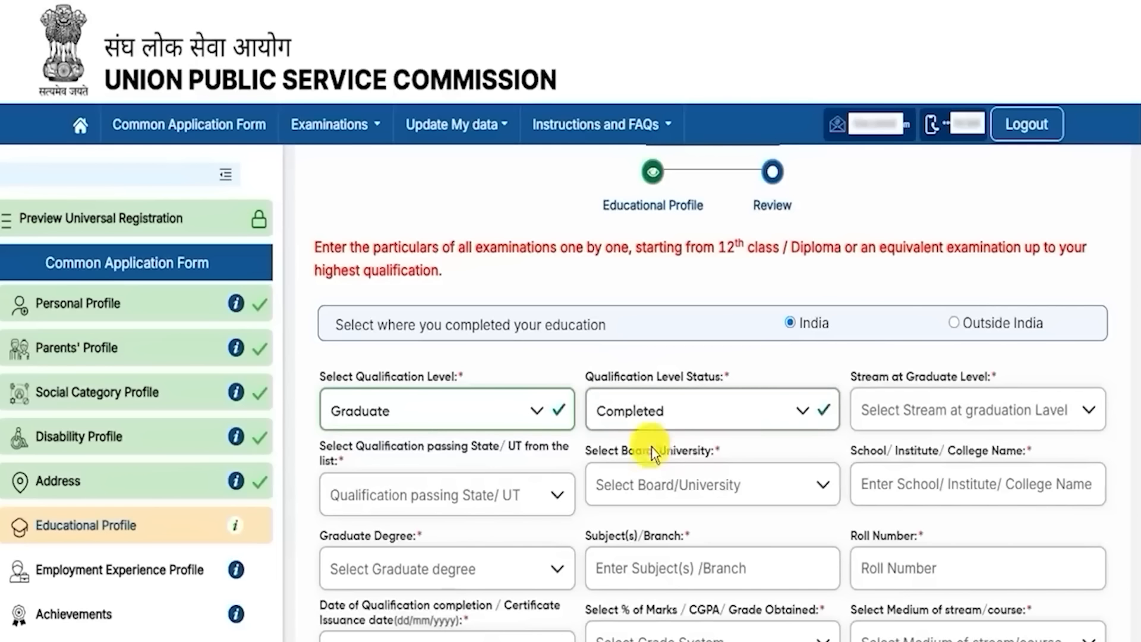
left_click(946, 416)
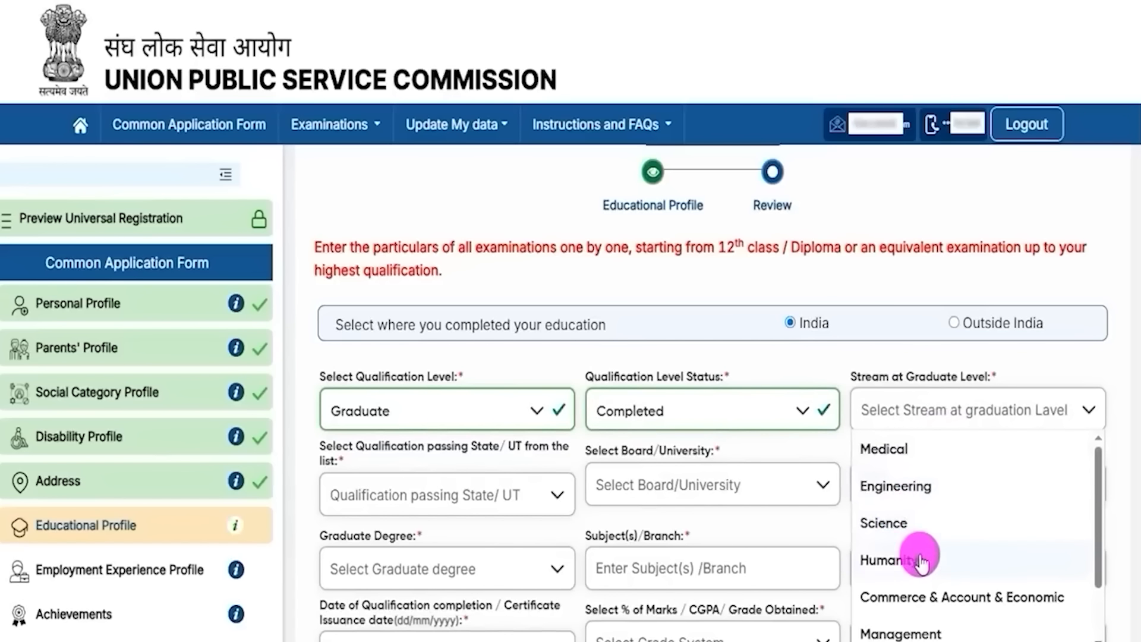
left_click(891, 450)
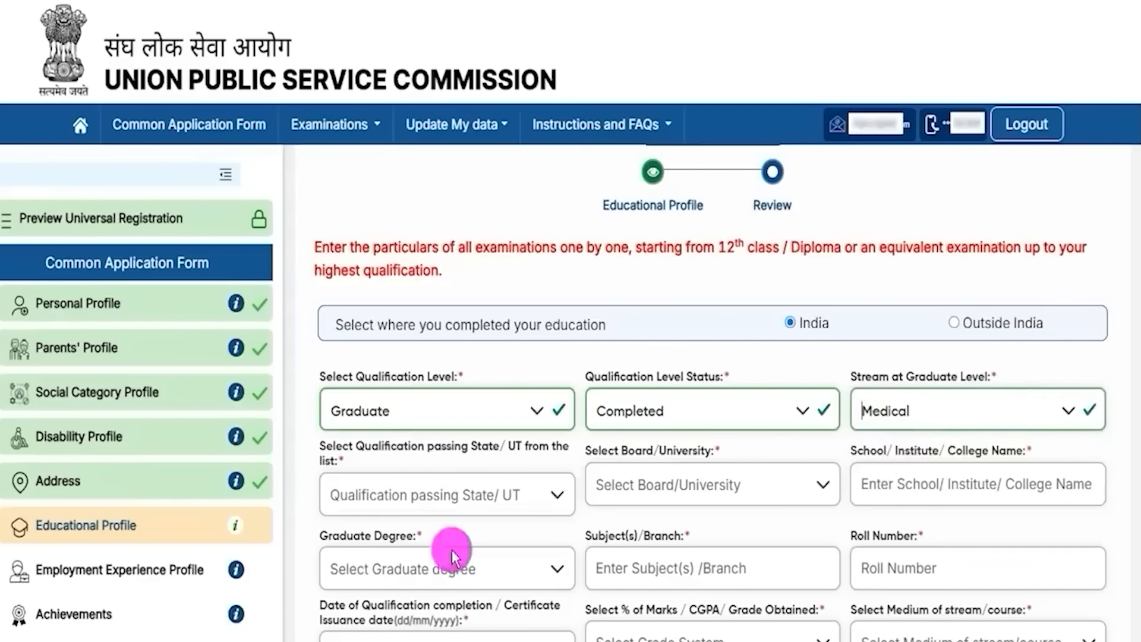
Step: Go through passing state, board/university and college fields, and select B.A. as the degree
left_click(470, 499)
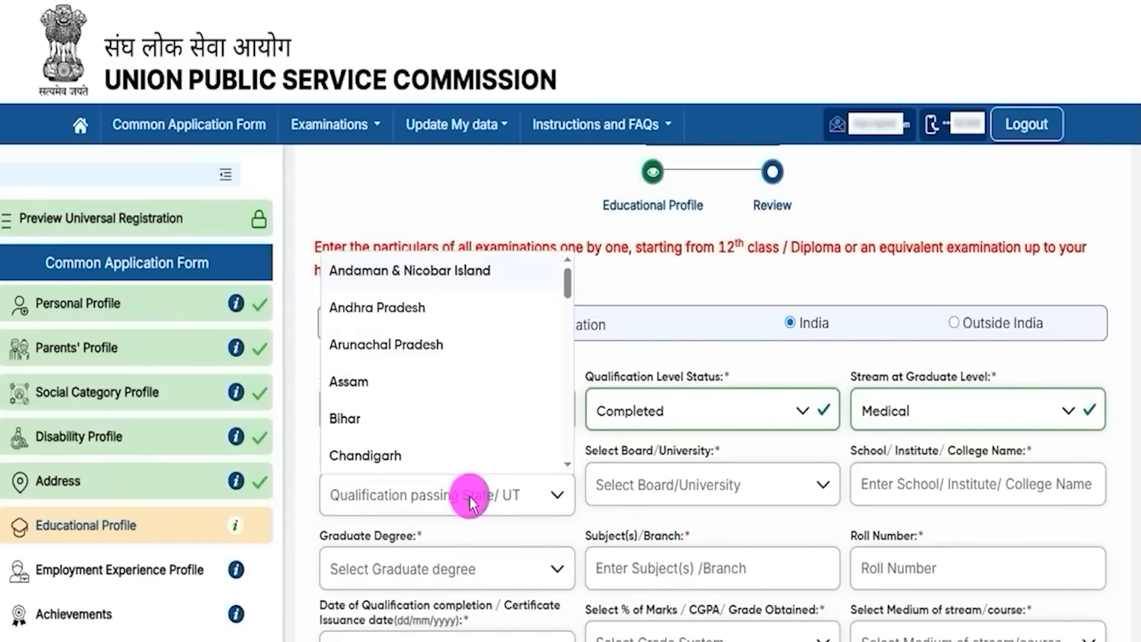
left_click(708, 487)
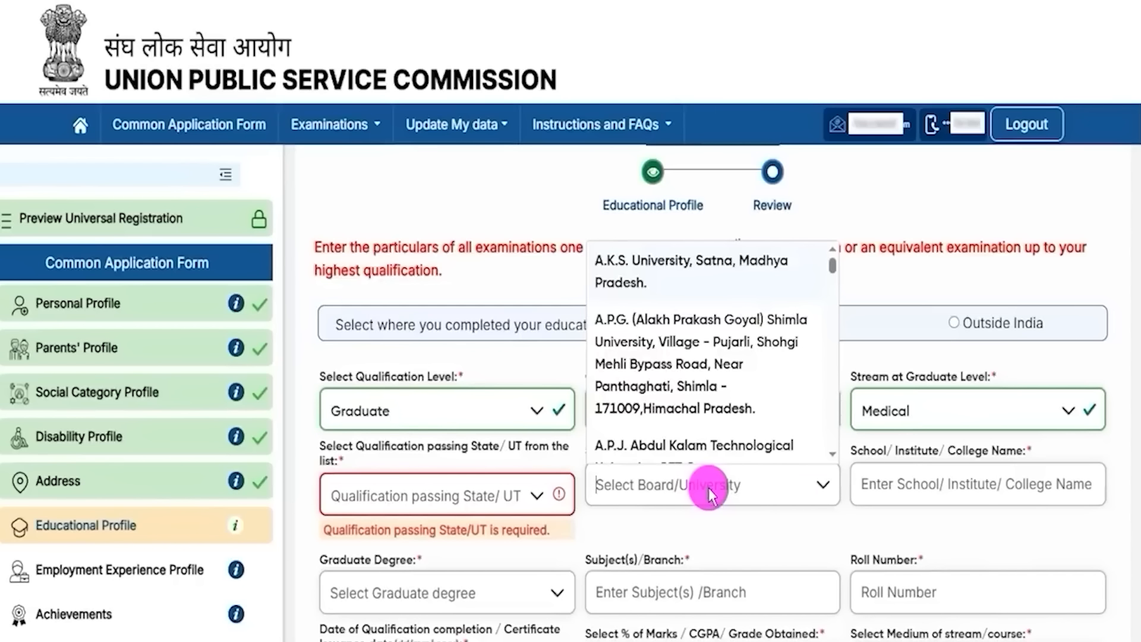
left_click(907, 486)
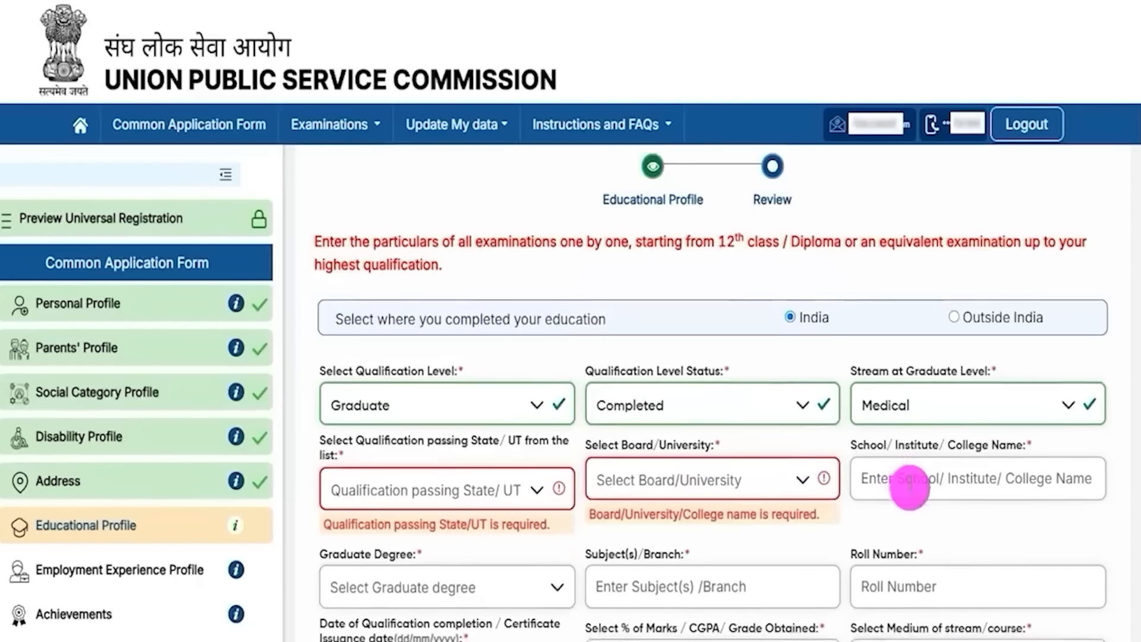
scroll(907, 484, "down", 3)
left_click(378, 405)
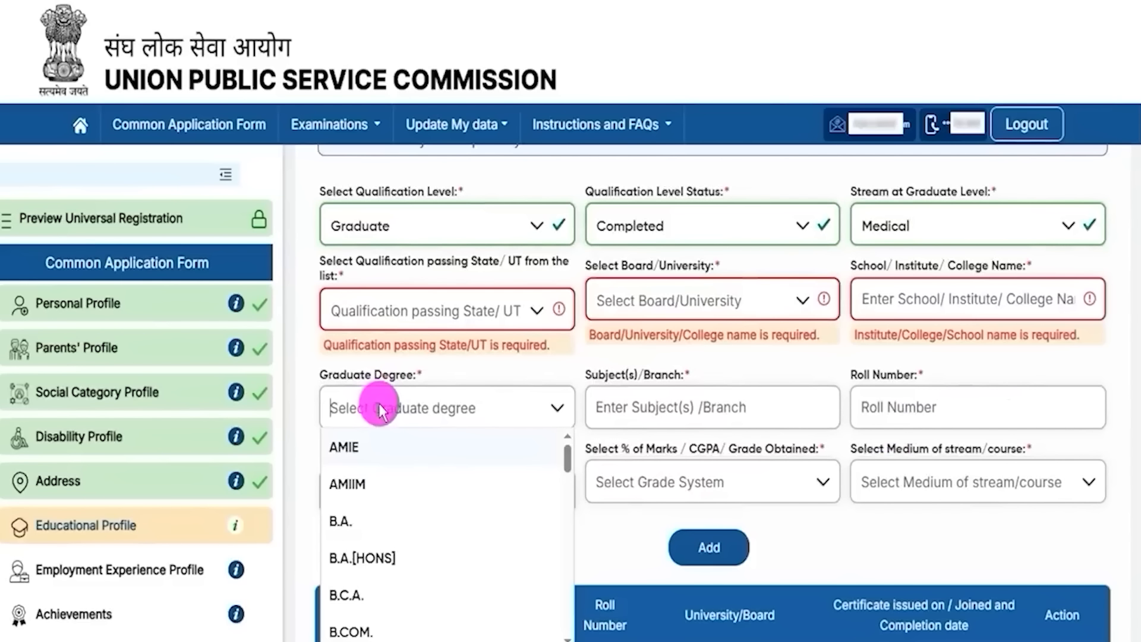
left_click(360, 523)
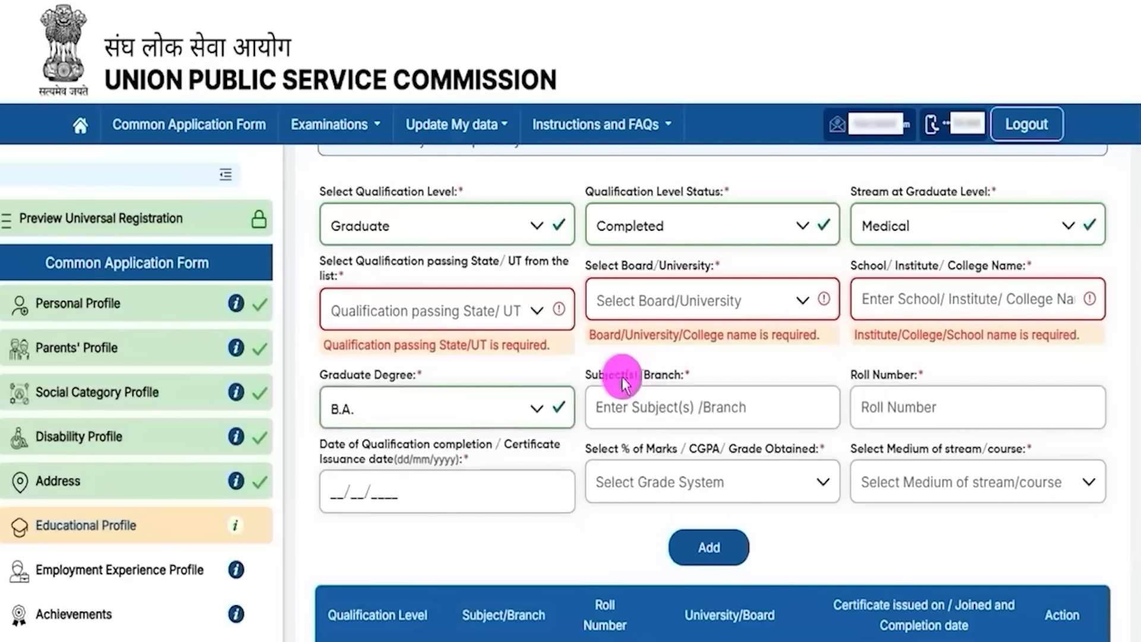
left_click(654, 385)
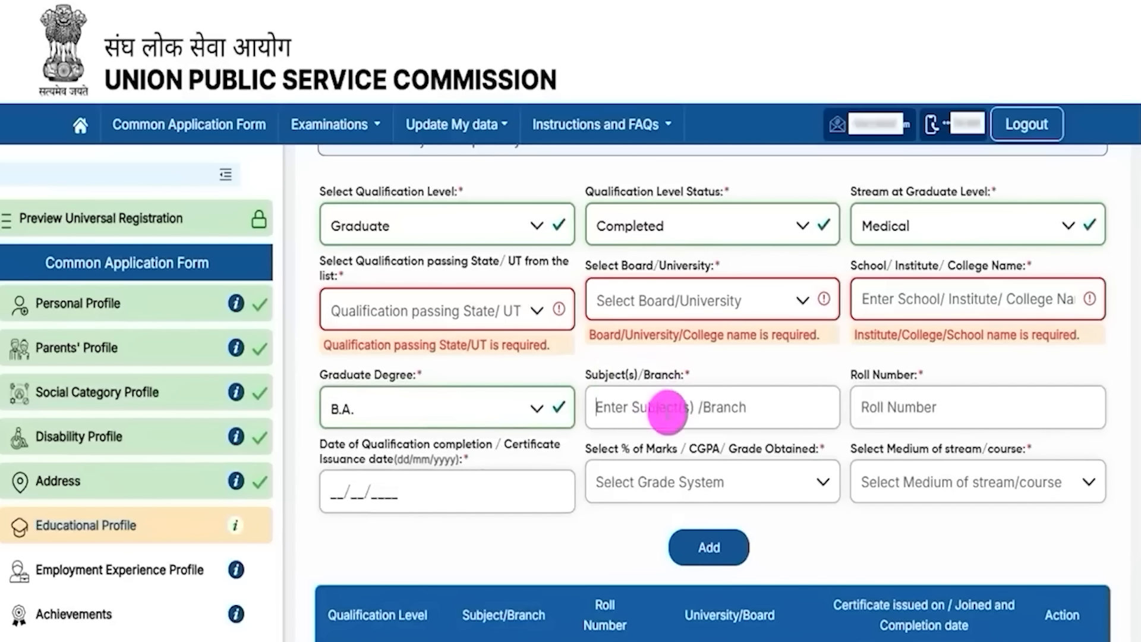
left_click(867, 381)
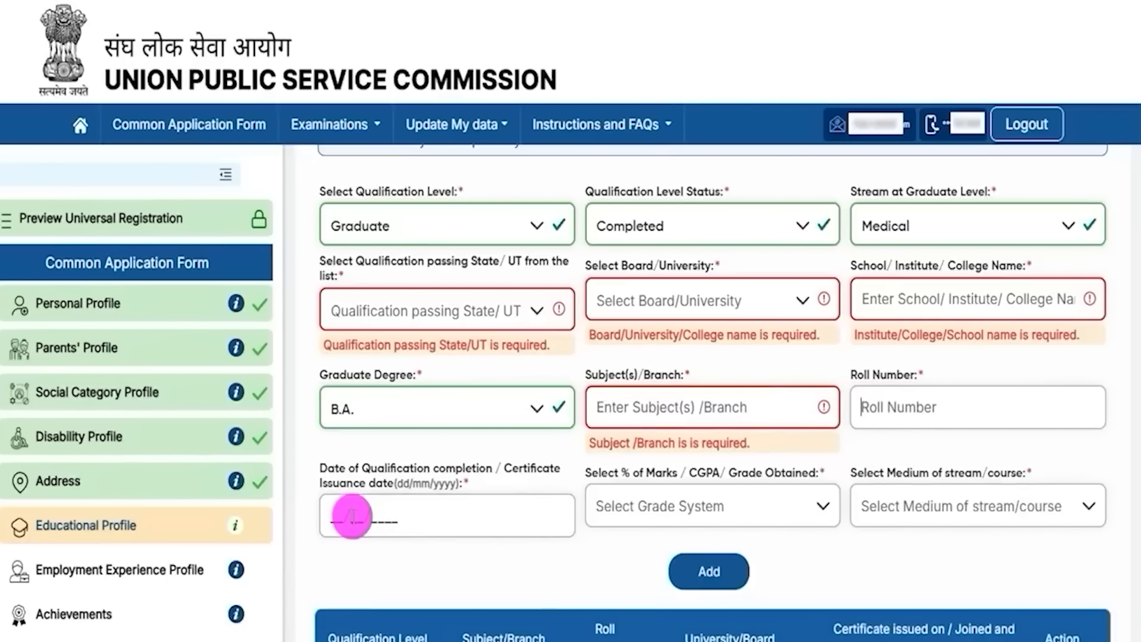
Step: Fill the completion date, choose Percentage(%) Marks, and set the study medium to English
left_click(356, 517)
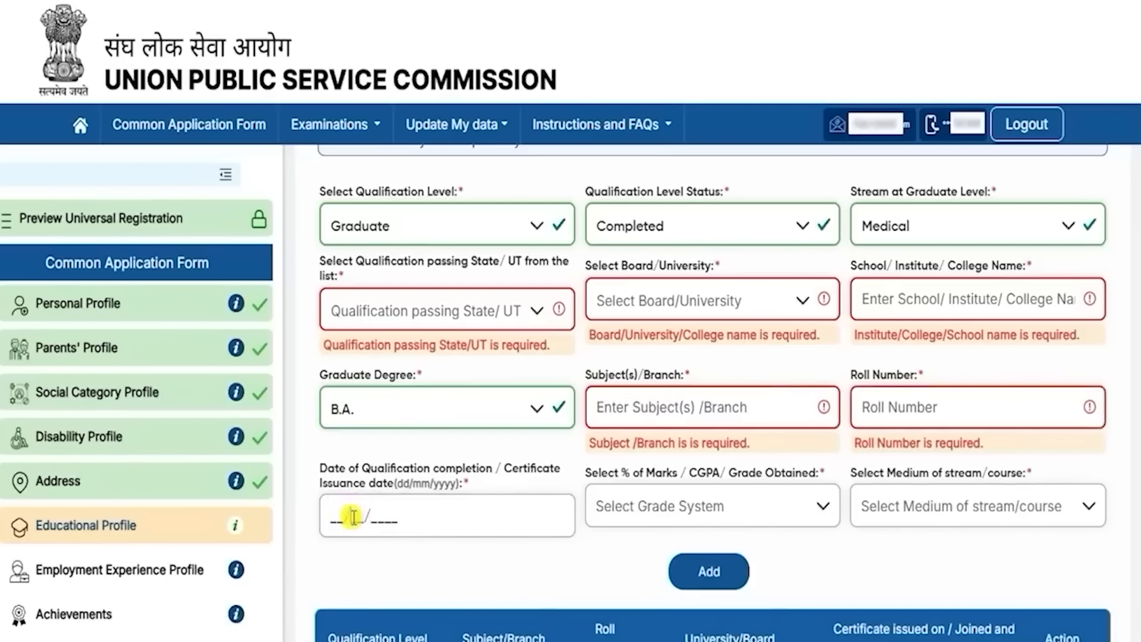
left_click(623, 482)
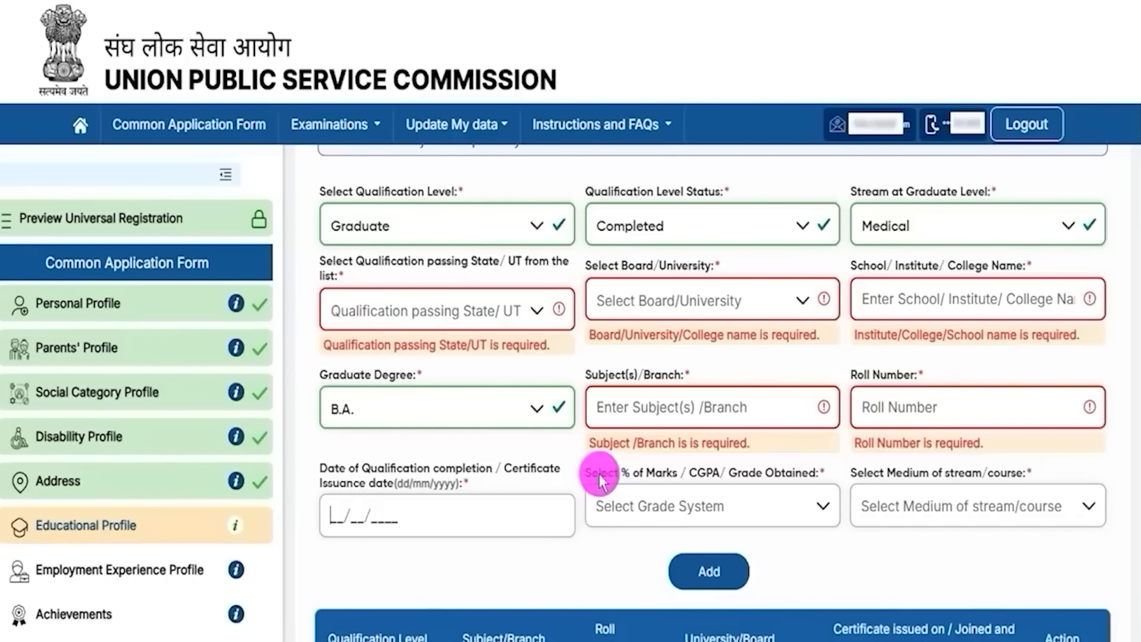
left_click(680, 497)
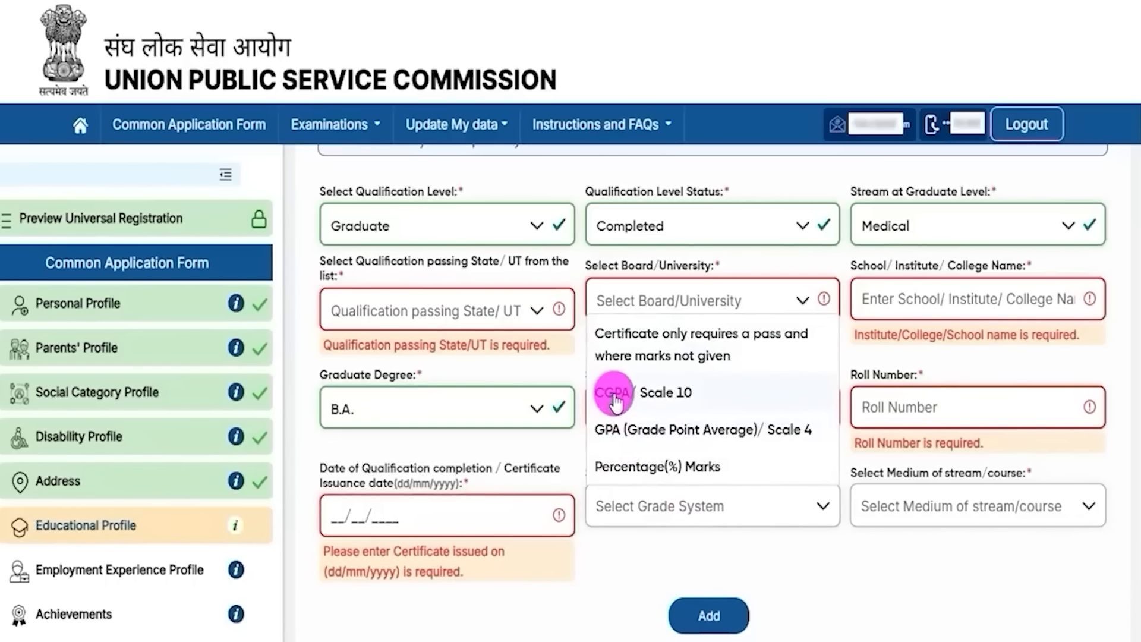
left_click(652, 466)
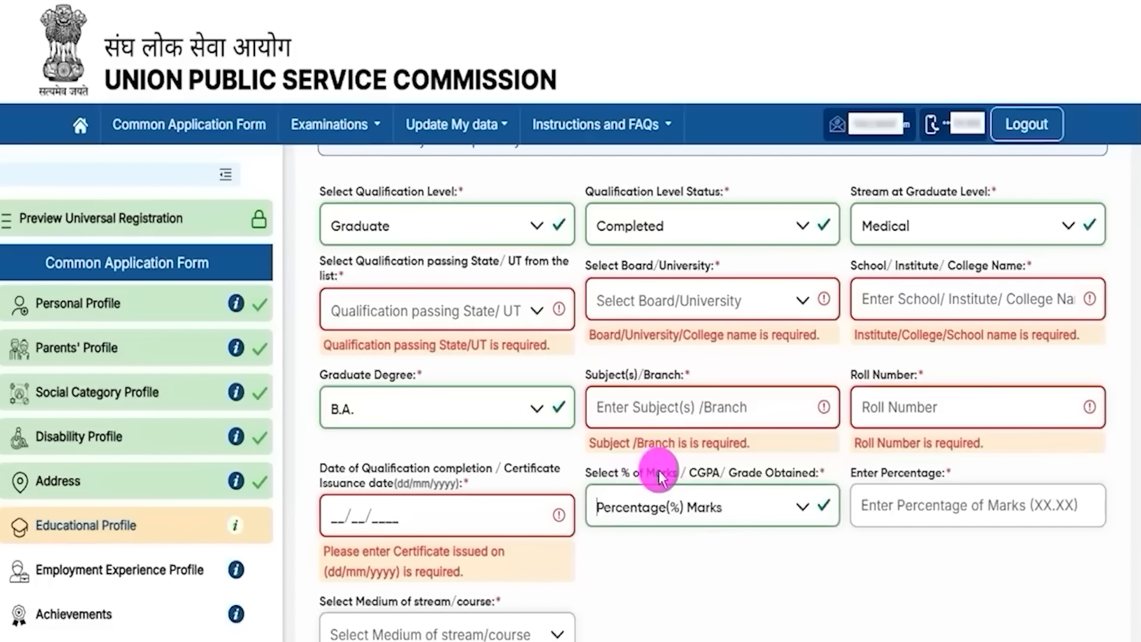
left_click(902, 504)
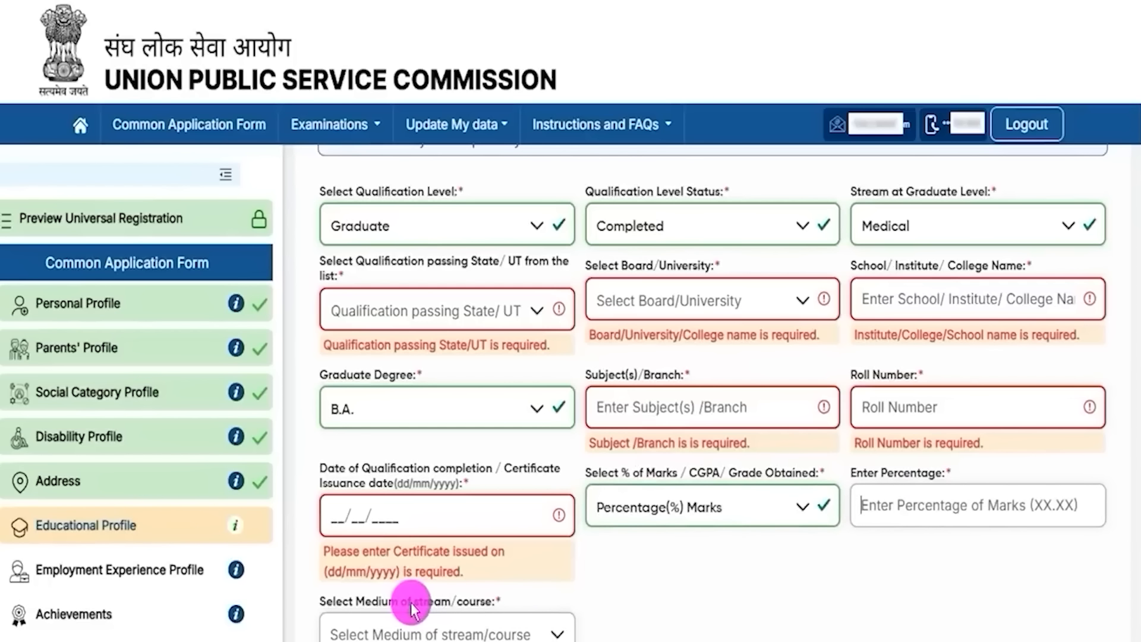
left_click(636, 621)
left_click(545, 631)
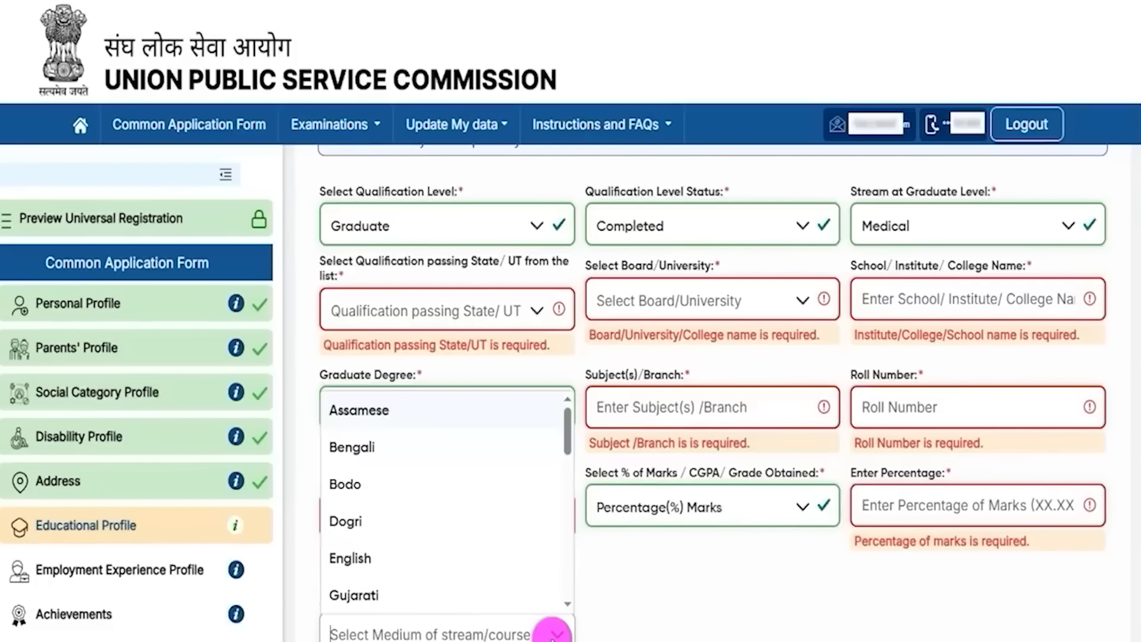
left_click(383, 562)
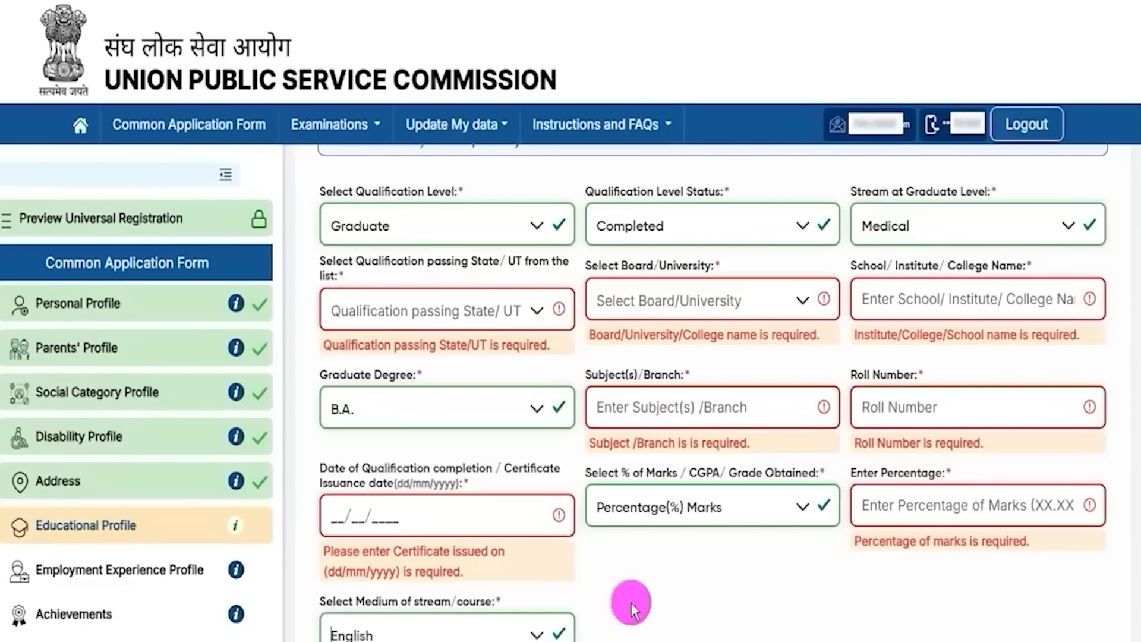
scroll(635, 600, "down", 2)
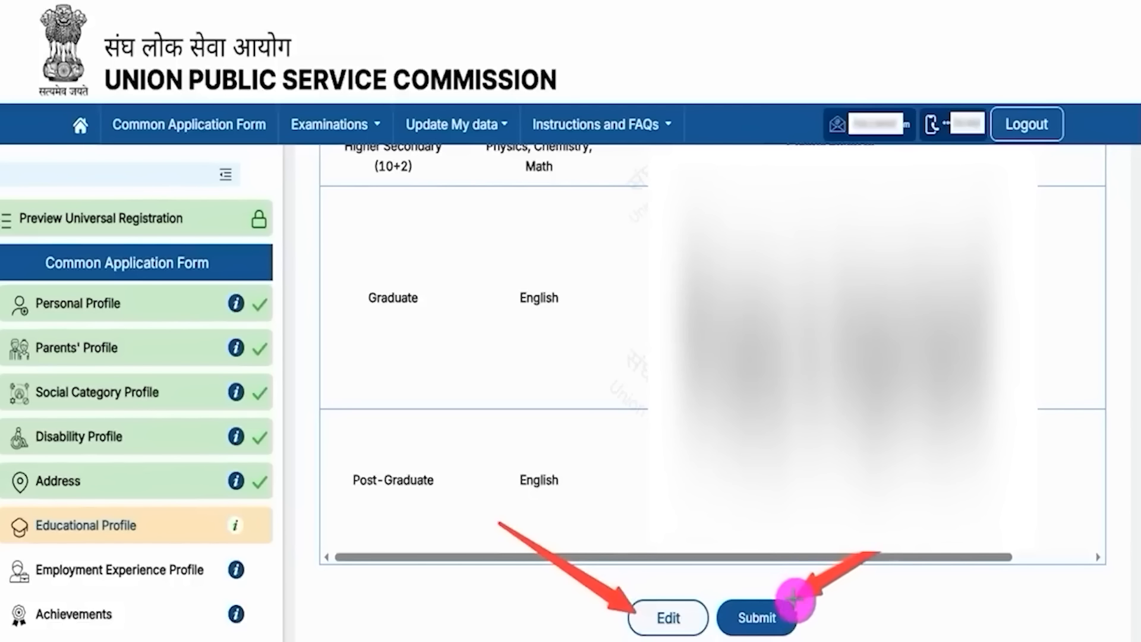
Step: Submit the educational profile listing the three qualifications
left_click(786, 617)
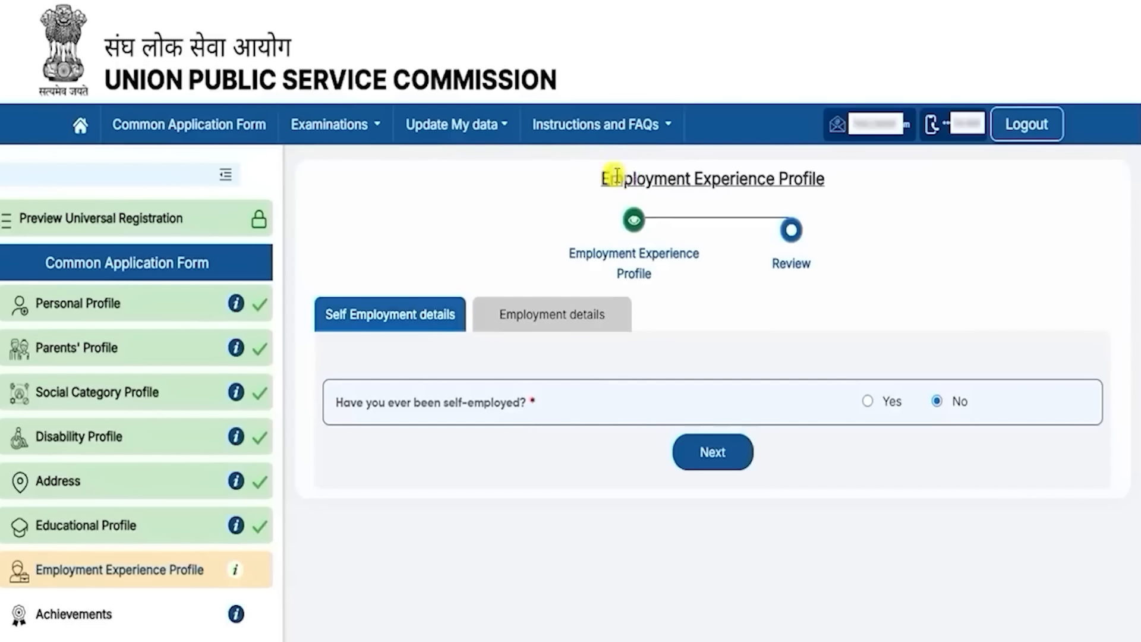
Step: Preview the self-employment fields via Yes, then answer No and go on to Employment details
left_click_drag(611, 178, 767, 178)
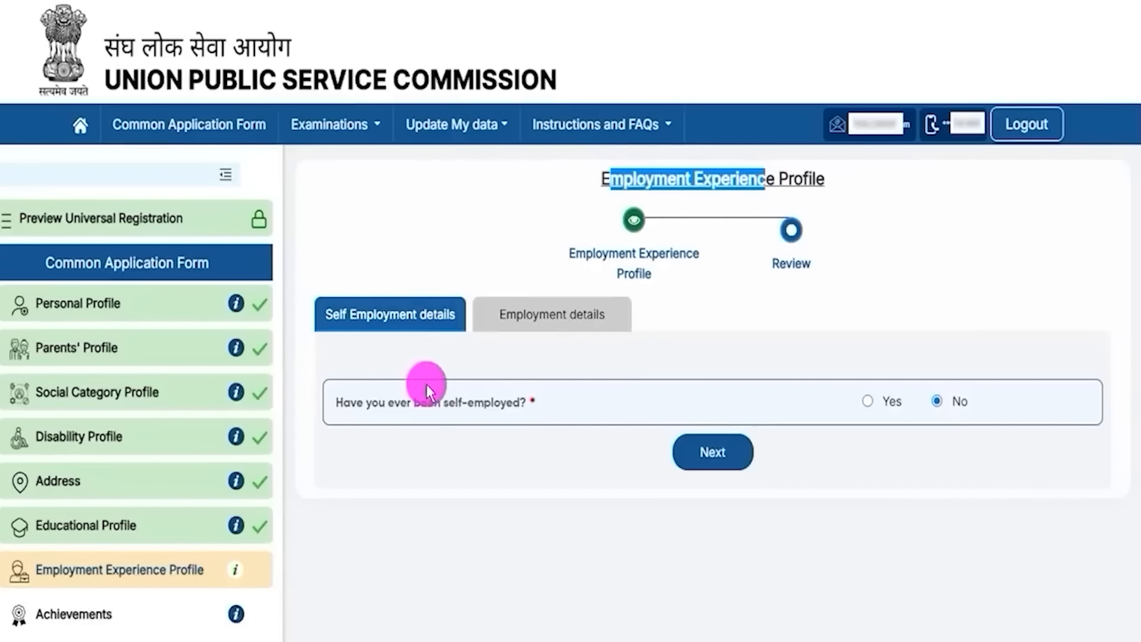
left_click_drag(388, 402, 467, 403)
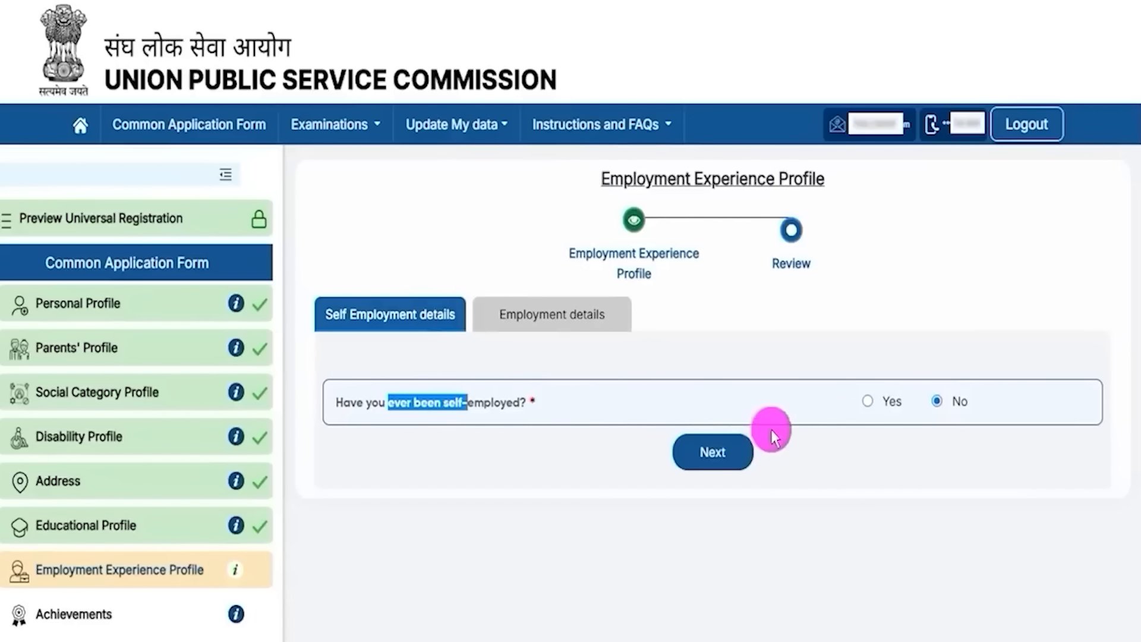
left_click(868, 403)
scroll(598, 319, "down", 3)
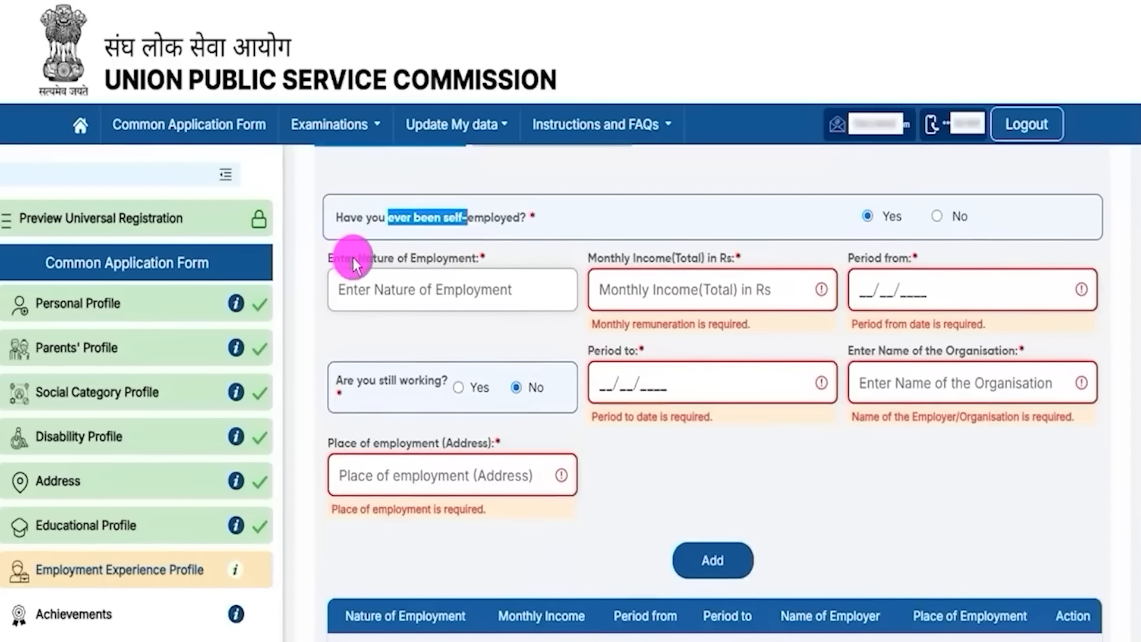
left_click_drag(365, 258, 443, 264)
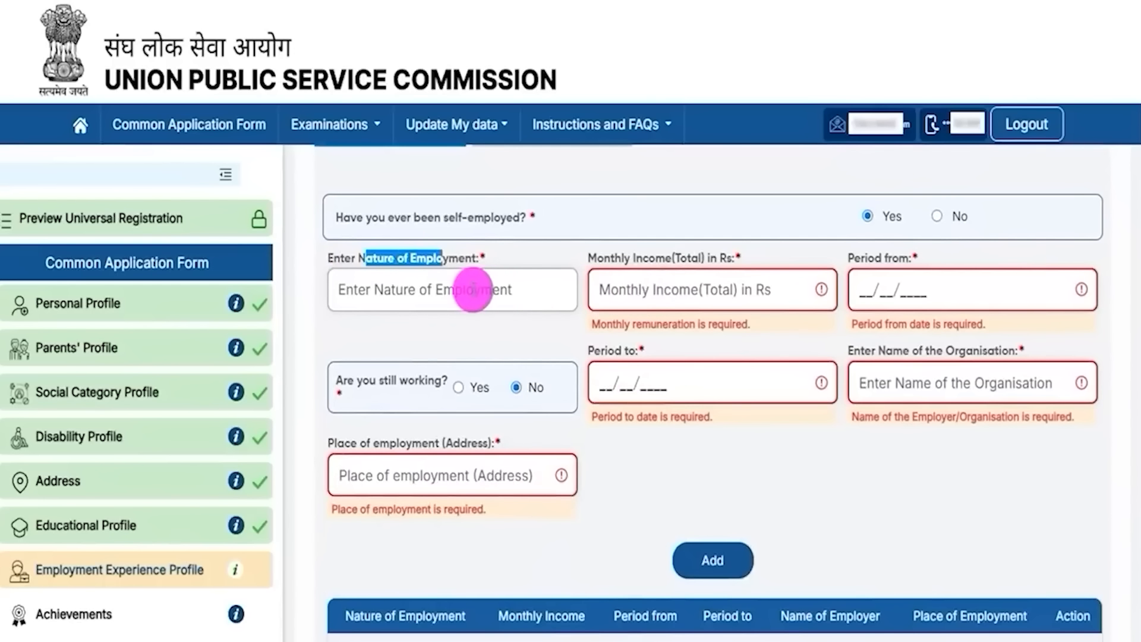
left_click_drag(603, 261, 686, 275)
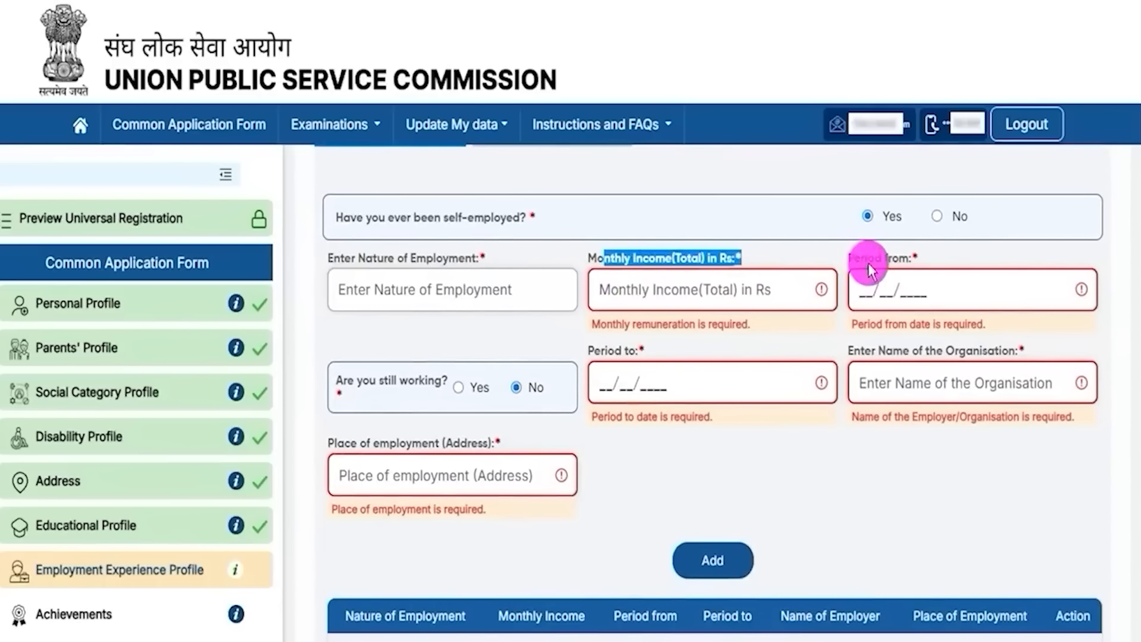
left_click_drag(867, 261, 884, 261)
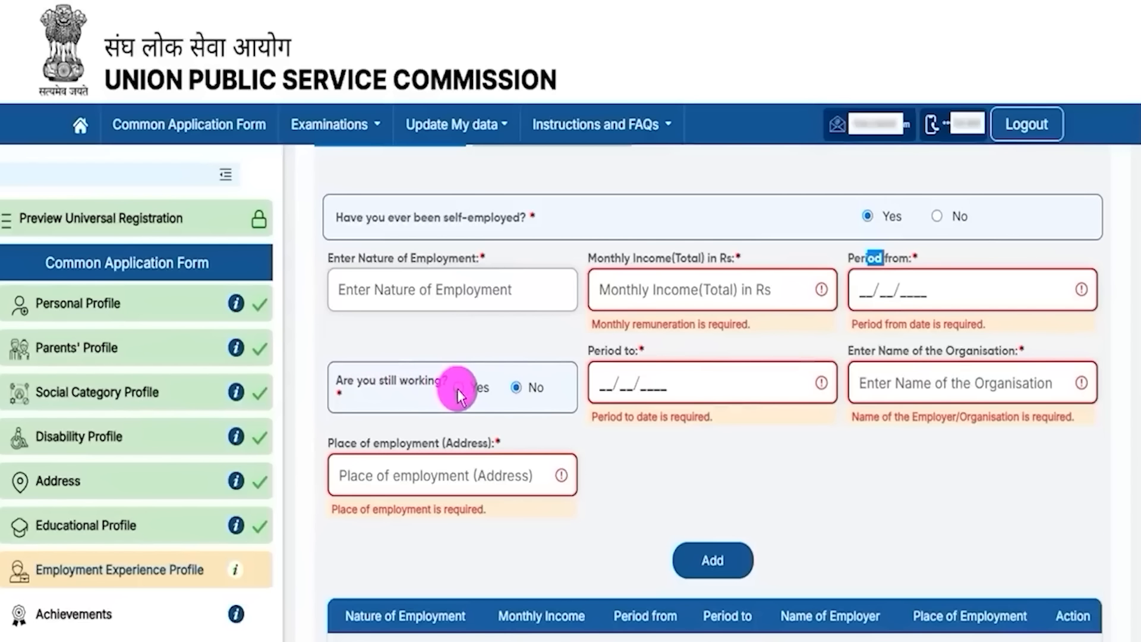
left_click_drag(958, 350, 912, 350)
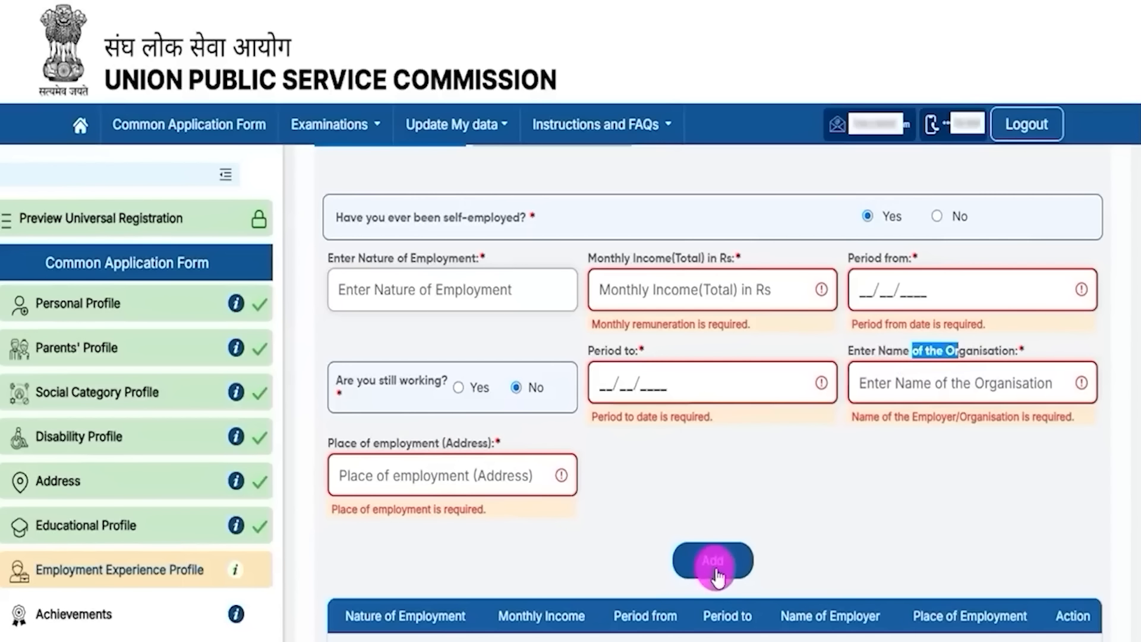
scroll(716, 497, "up", 3)
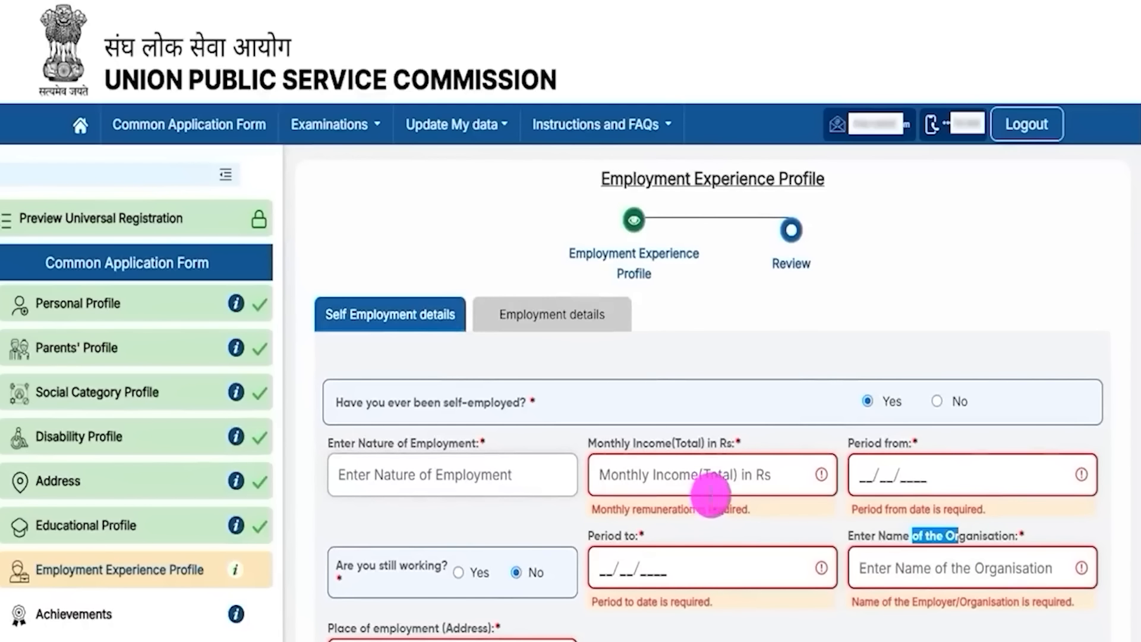
left_click(936, 402)
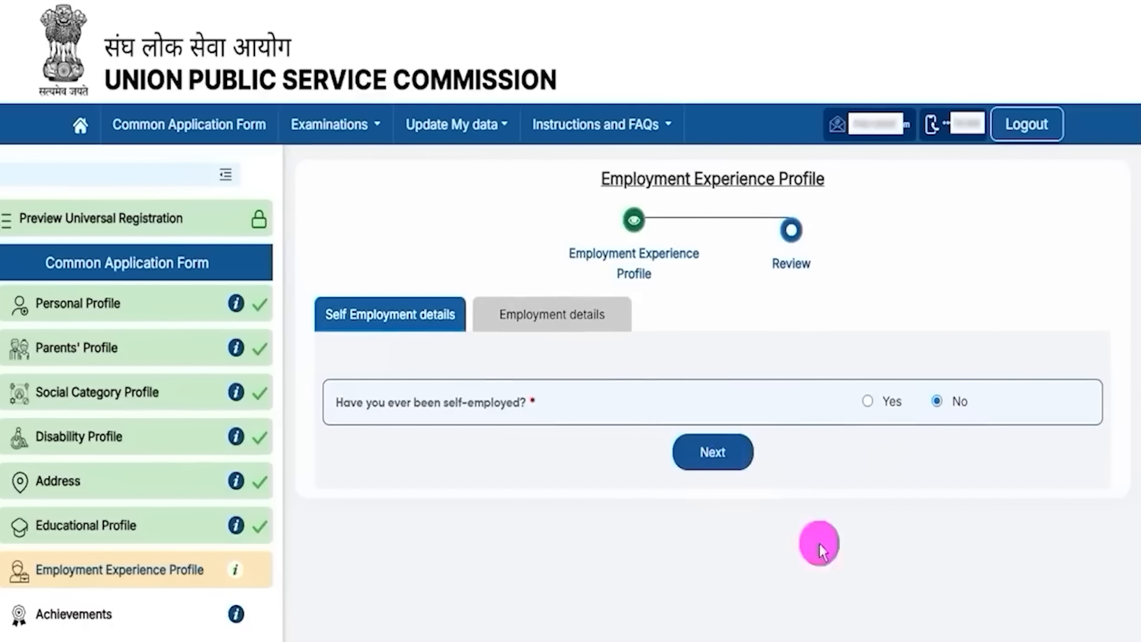
left_click(723, 451)
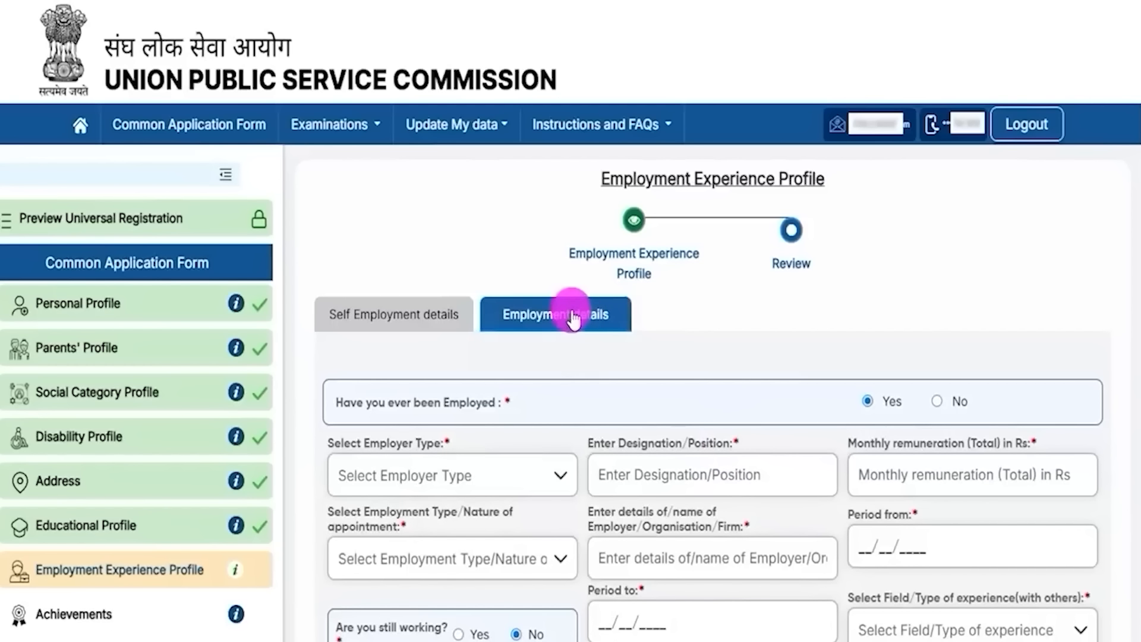
Step: After viewing the employer fields, answer No to ever employed, preview, and submit the employment answers
left_click(937, 401)
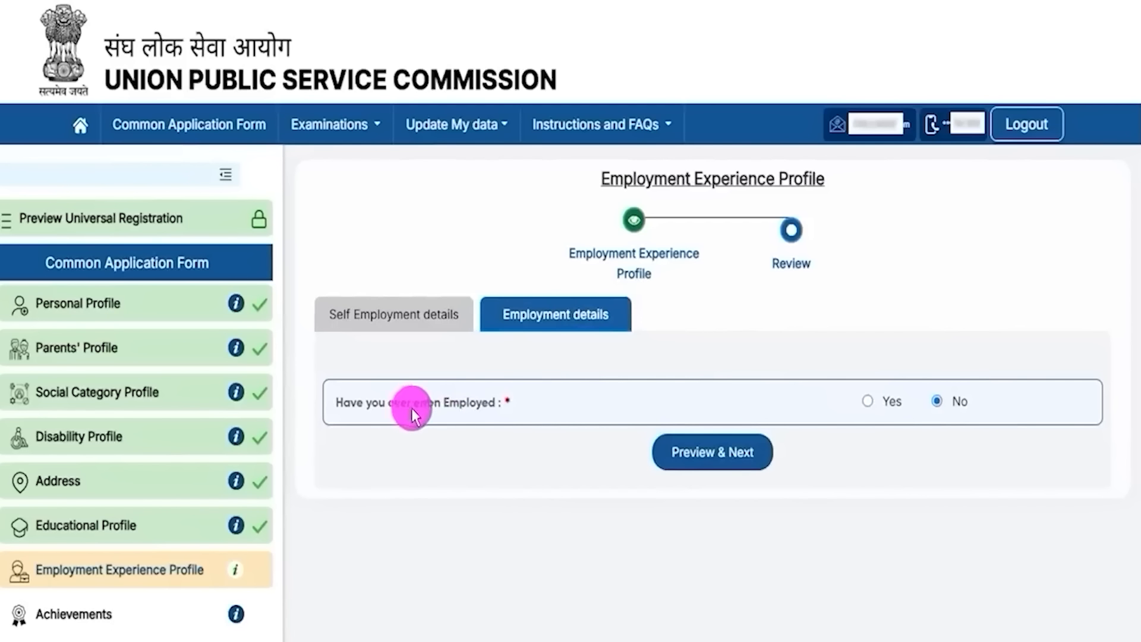
left_click(865, 402)
scroll(689, 462, "down", 3)
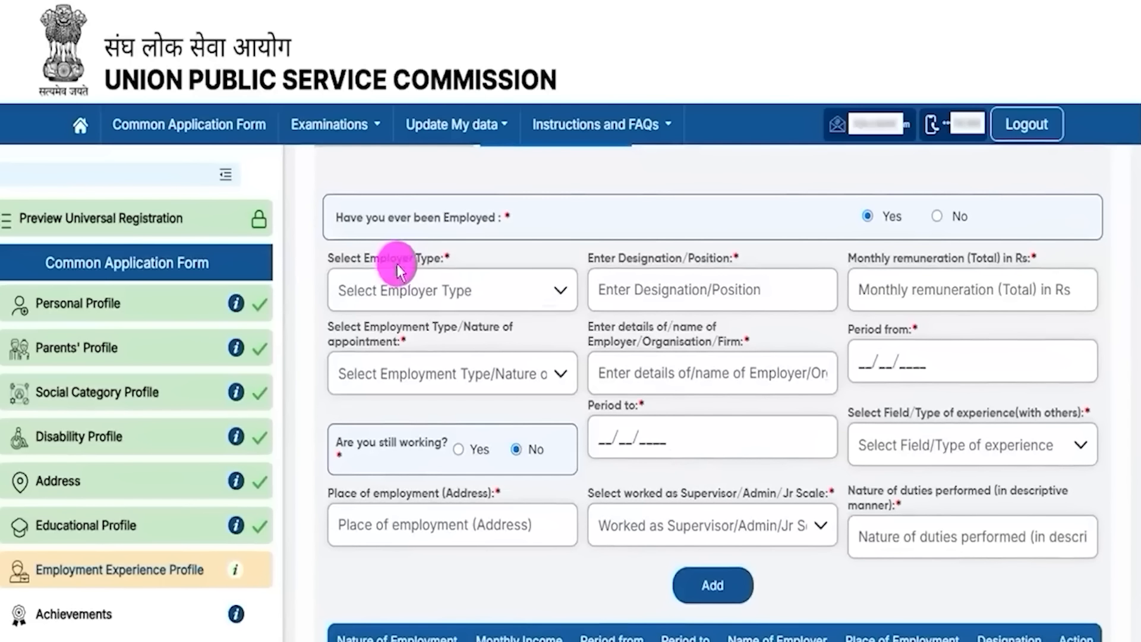
left_click_drag(632, 258, 682, 258)
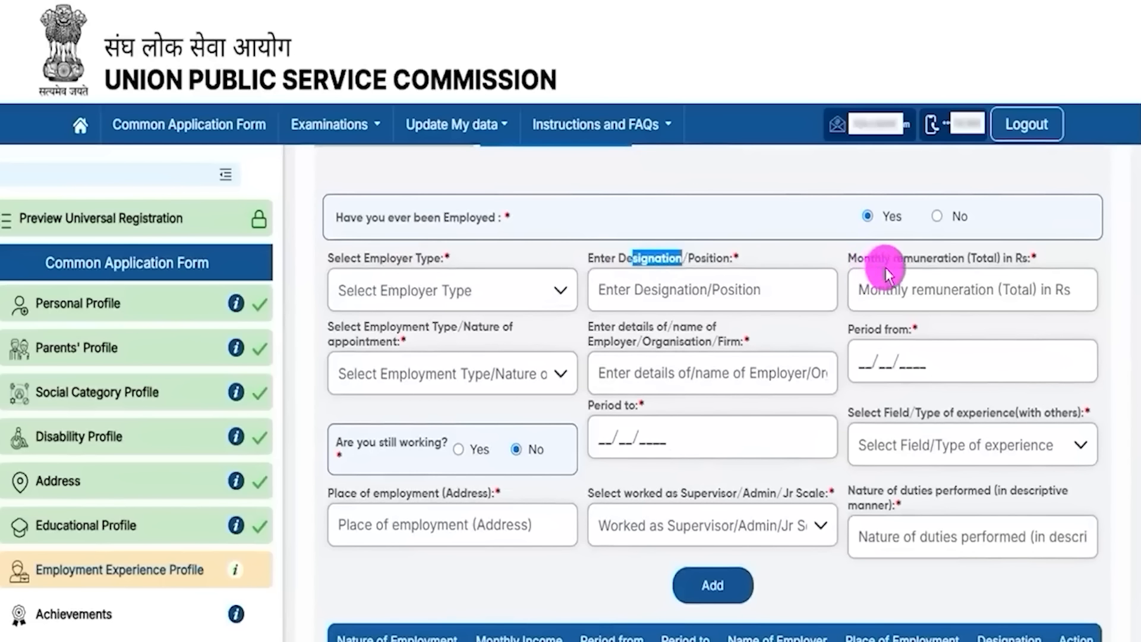
left_click_drag(1037, 258, 931, 262)
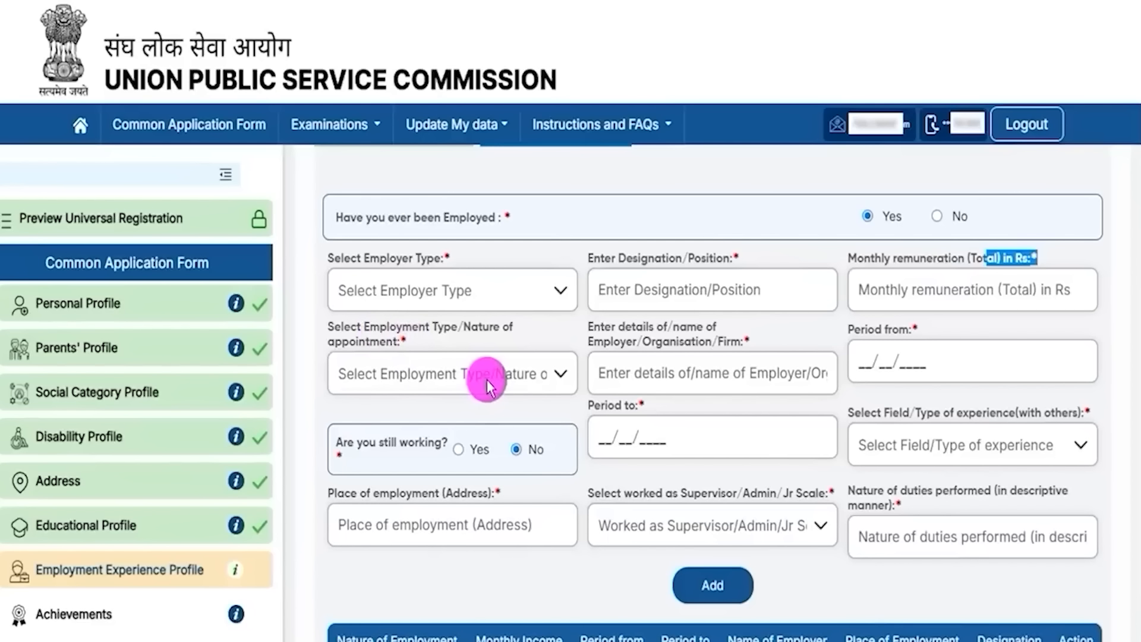
scroll(603, 433, "up", 3)
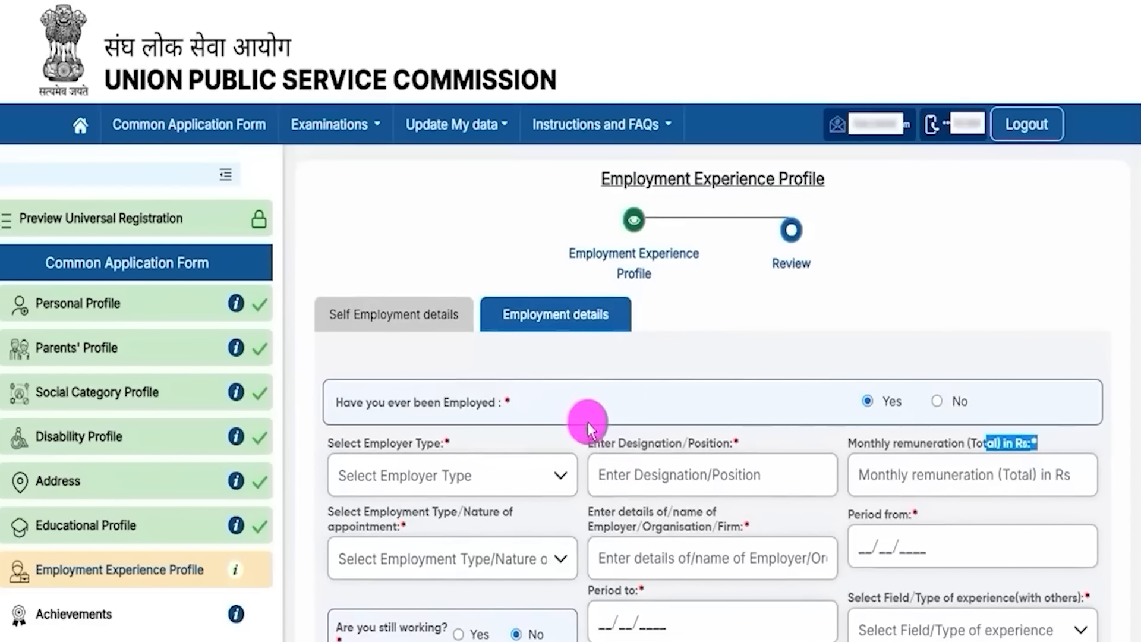
left_click(943, 402)
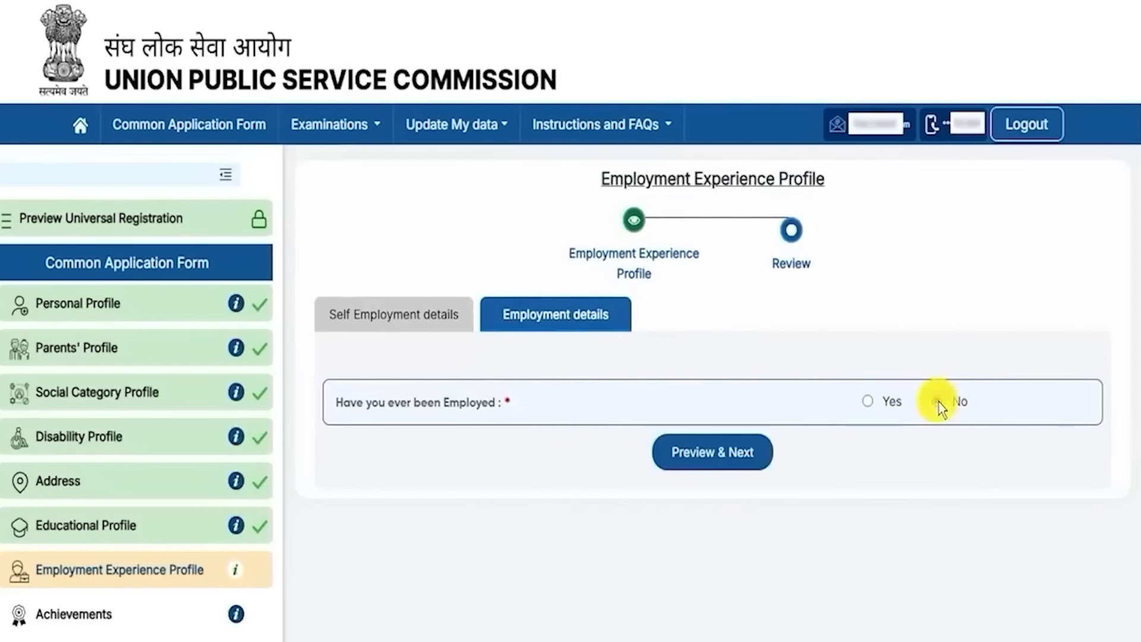
left_click(749, 459)
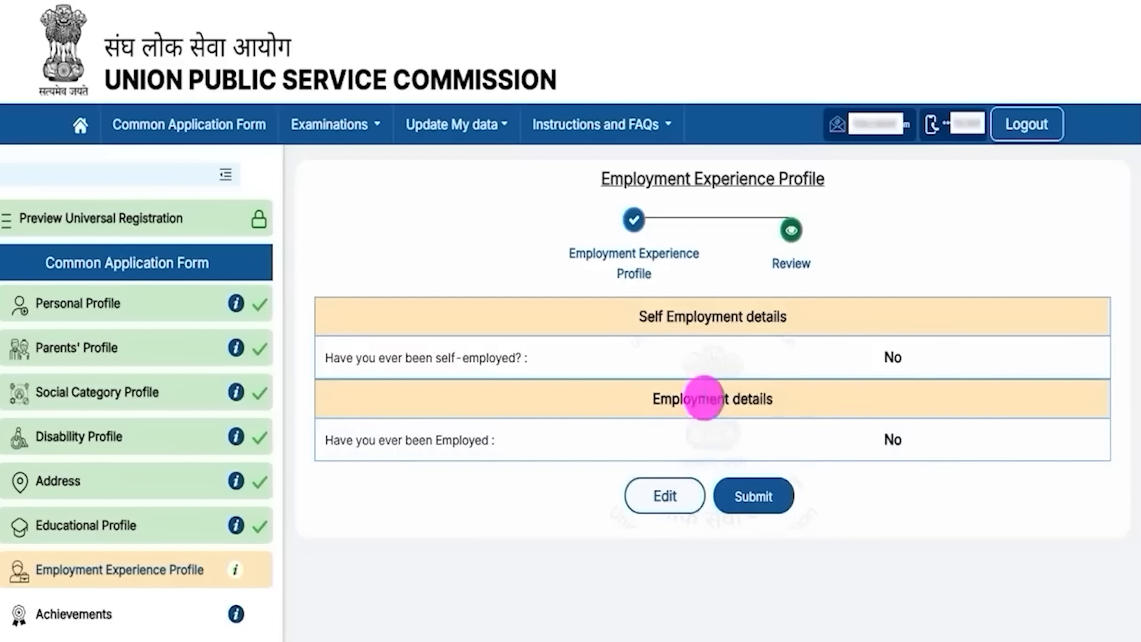
left_click(750, 497)
Step: Confirm the employment submission and look over the achievement fields revealed by answering Yes
left_click(541, 413)
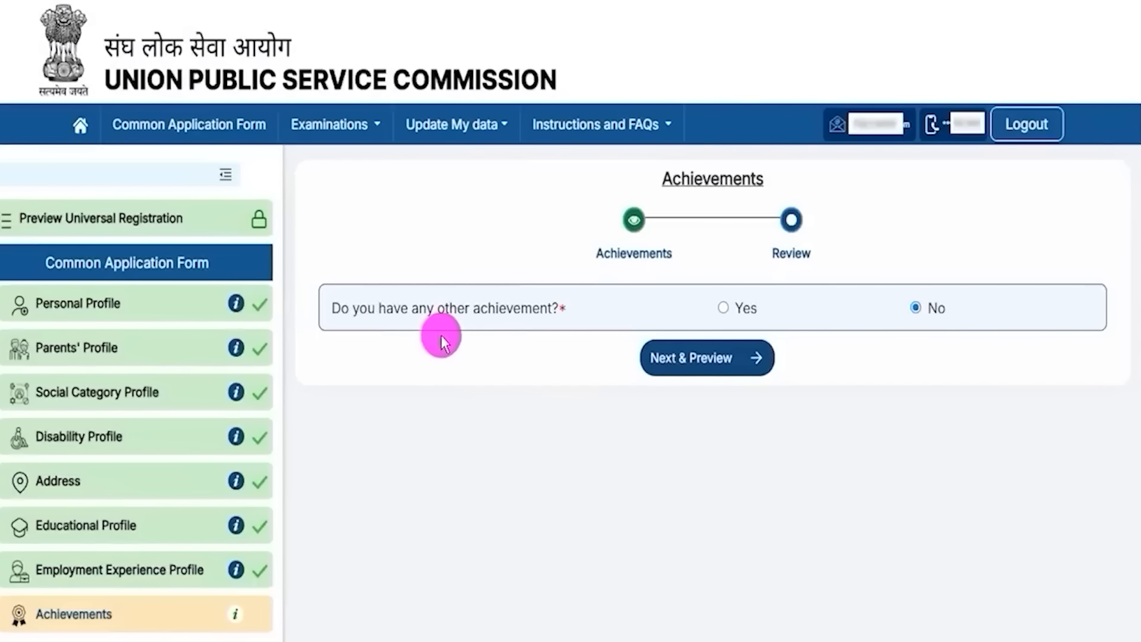
left_click_drag(376, 309, 495, 309)
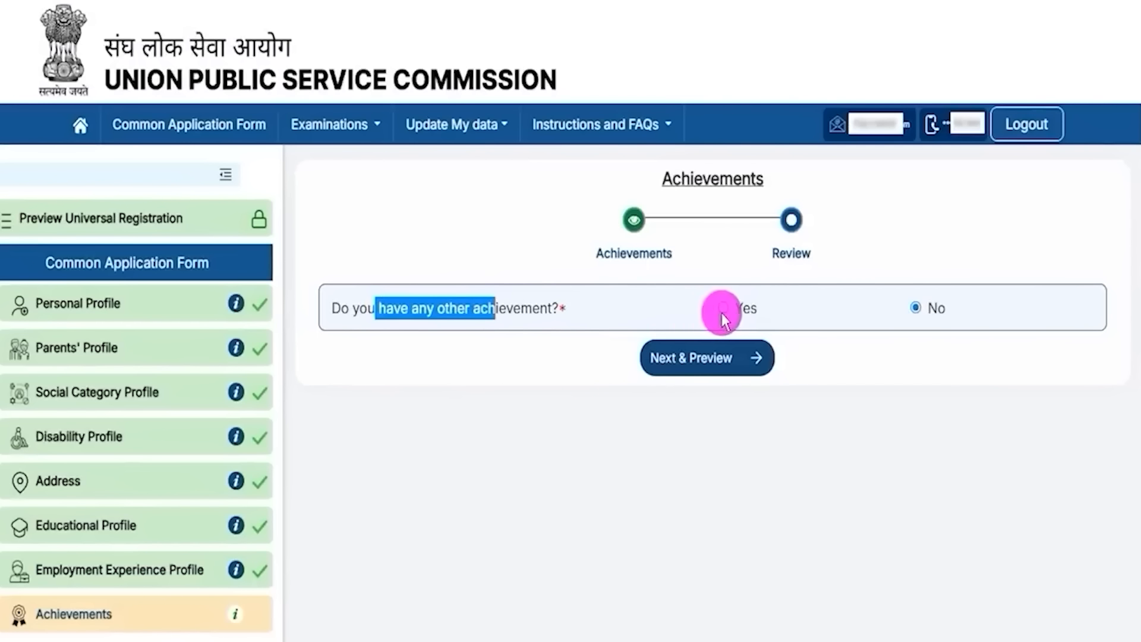
left_click(722, 308)
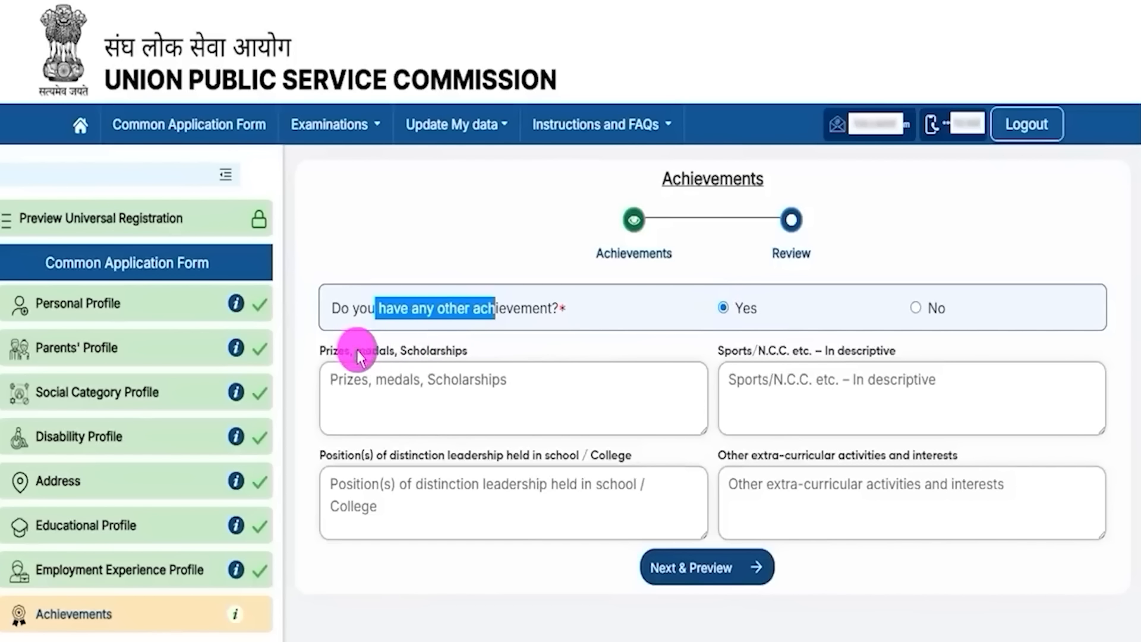
left_click(356, 350)
left_click(464, 375)
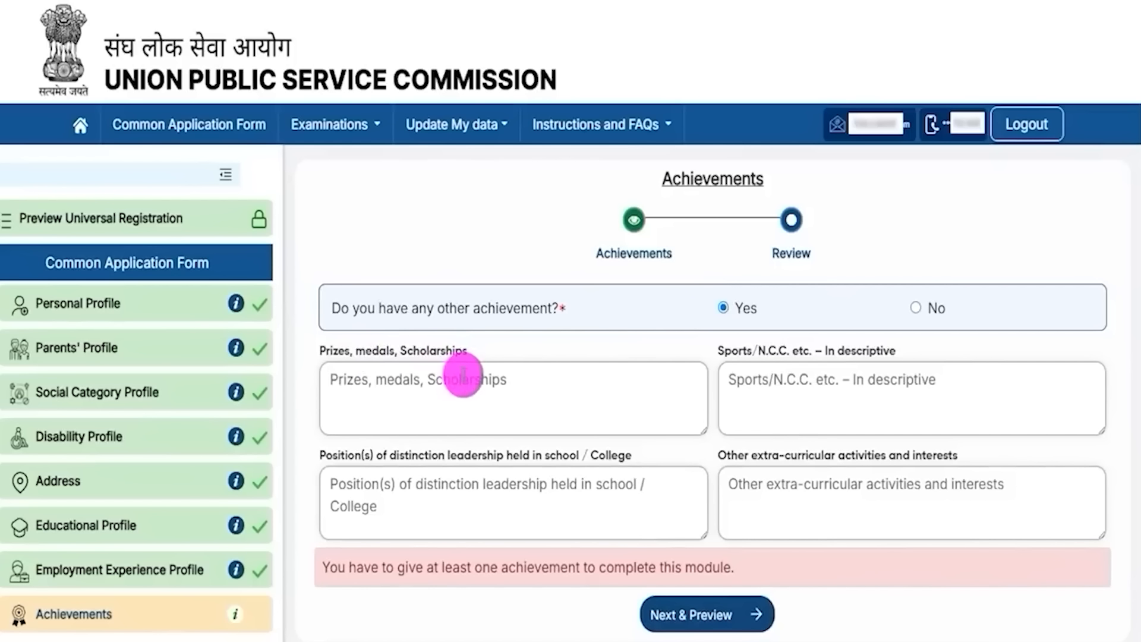
left_click_drag(738, 351, 805, 357)
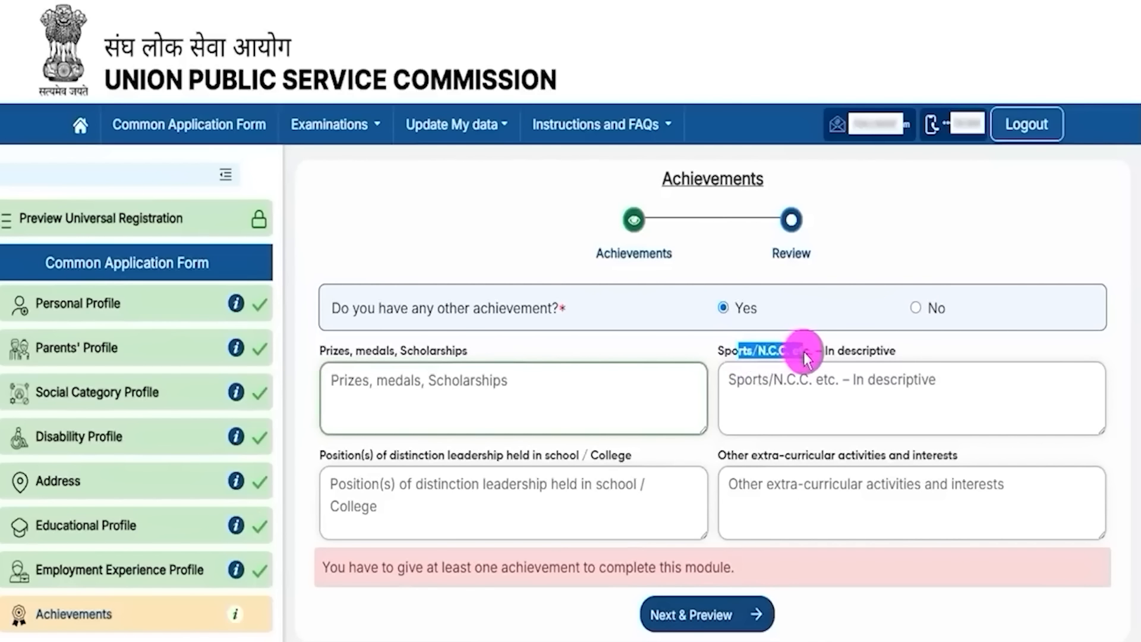
left_click(799, 383)
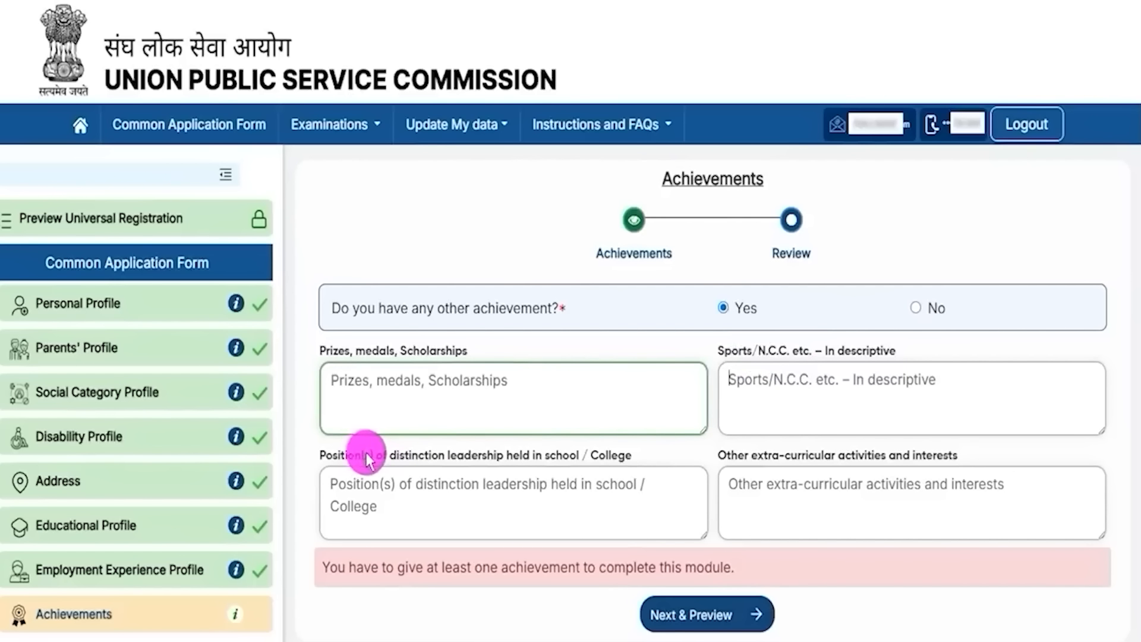
left_click(452, 460)
left_click_drag(452, 459, 573, 454)
left_click(510, 484)
left_click_drag(700, 466, 871, 455)
left_click(821, 492)
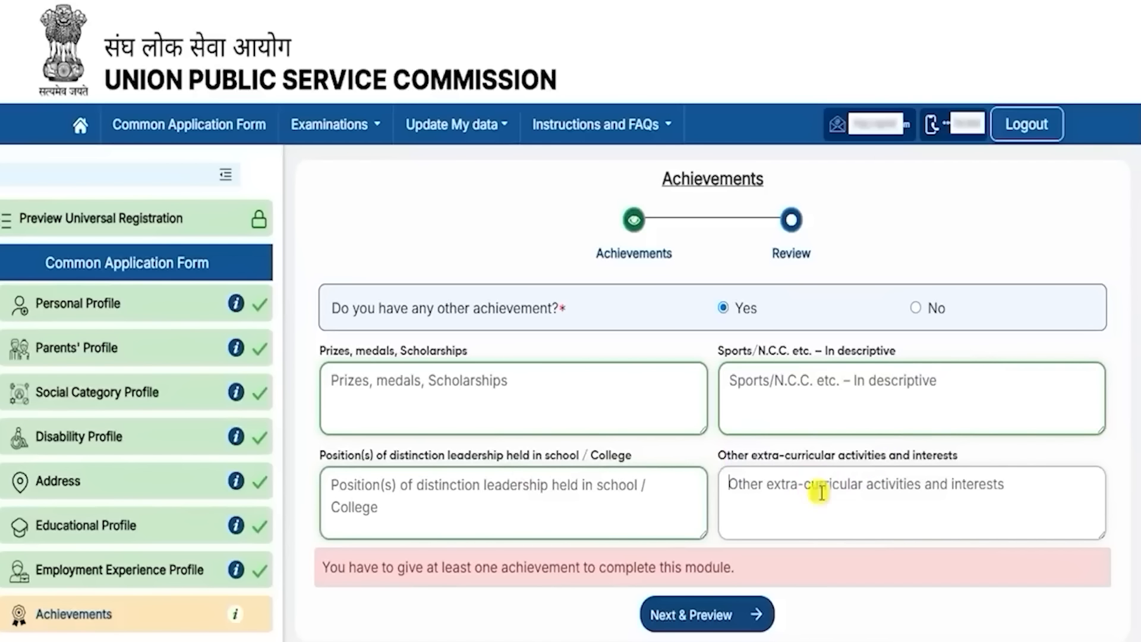
left_click(821, 492)
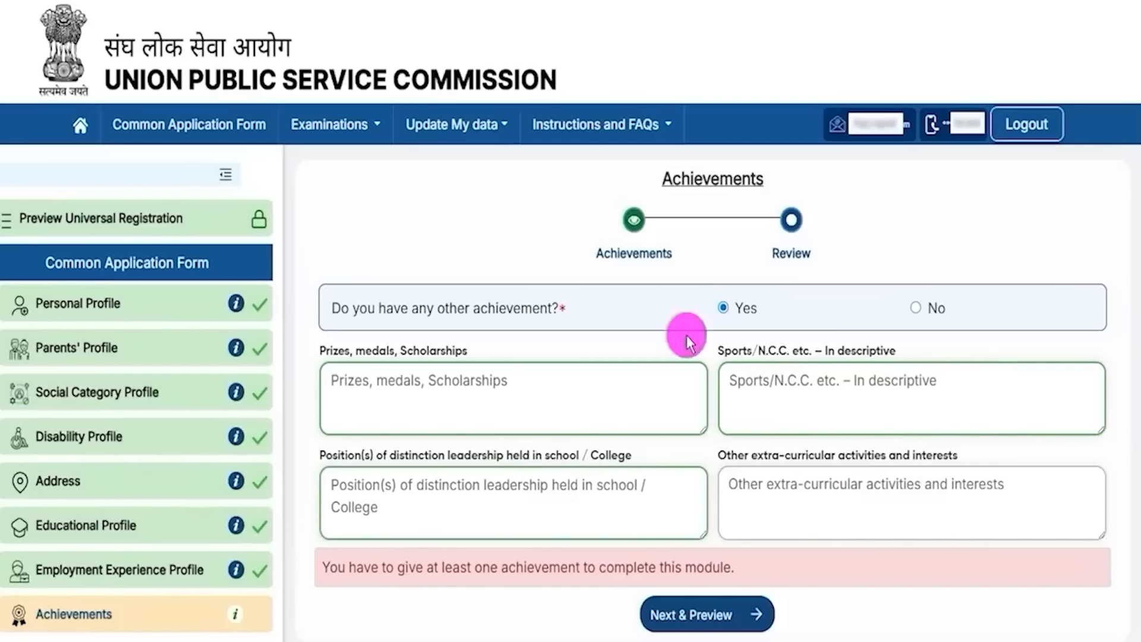
Step: Answer No to other achievements, then preview, submit, confirm and acknowledge the success message
left_click_drag(421, 307, 506, 306)
left_click(915, 310)
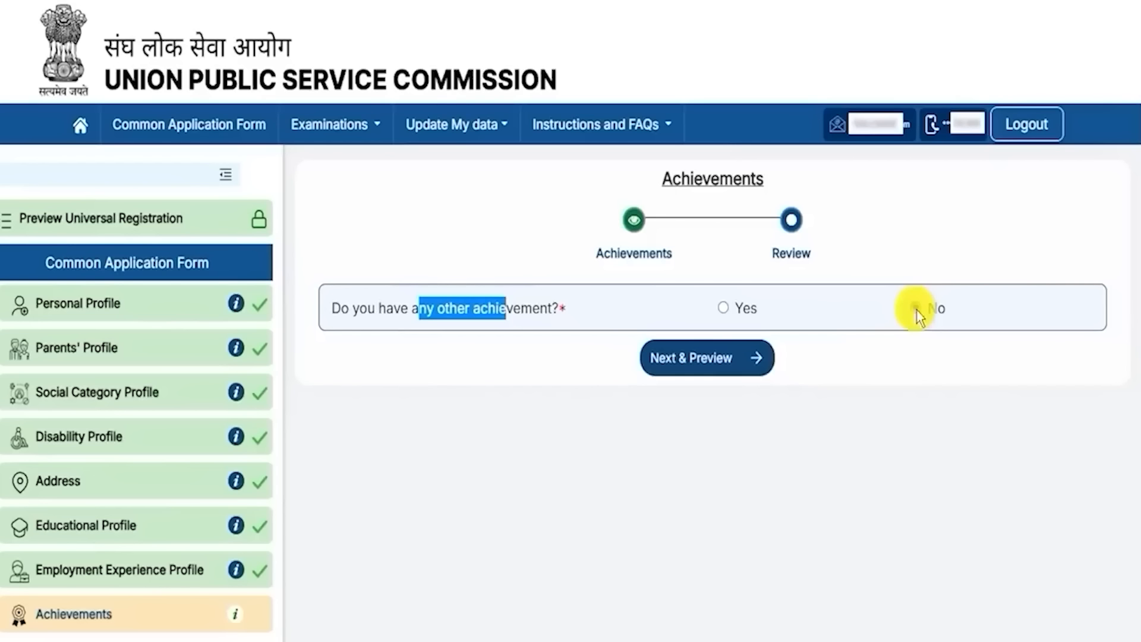
left_click(693, 359)
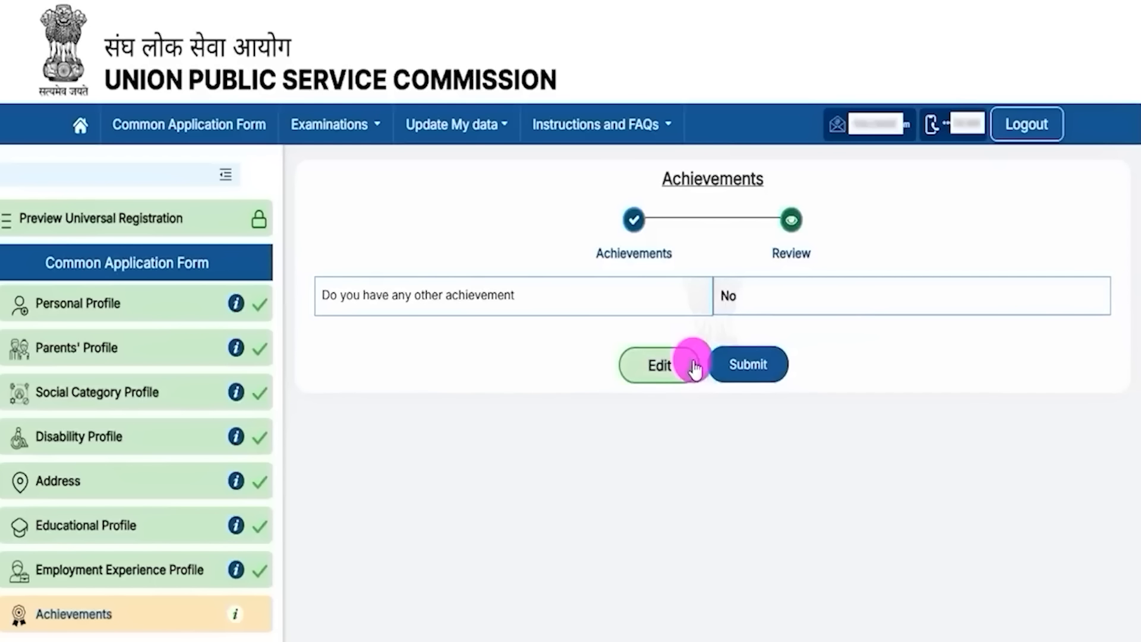
left_click(750, 364)
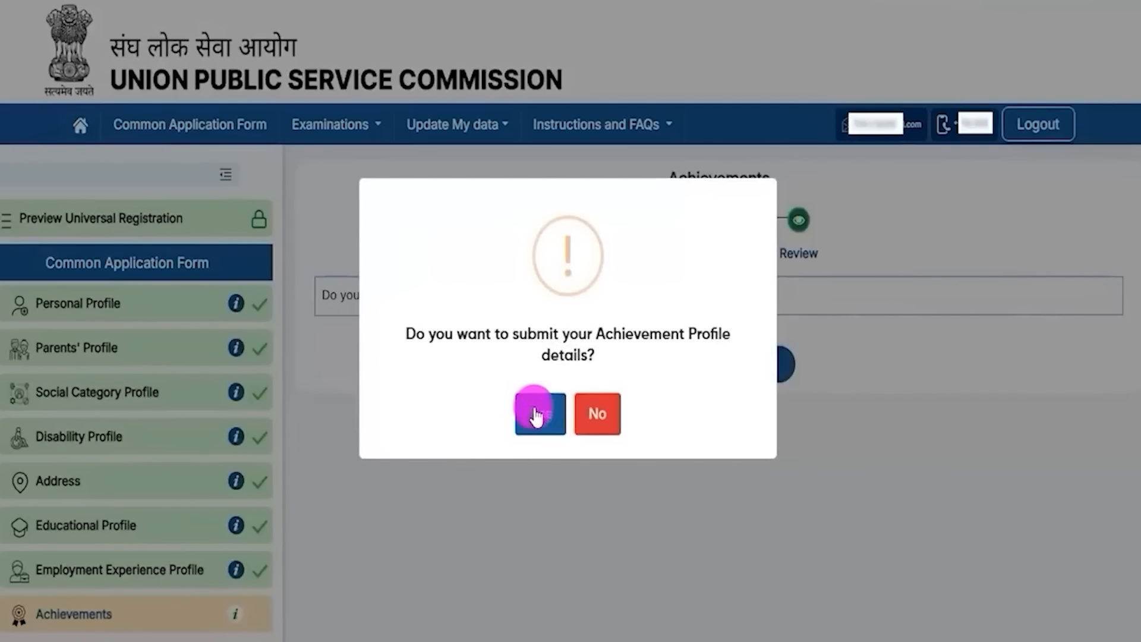
left_click(535, 414)
left_click(563, 420)
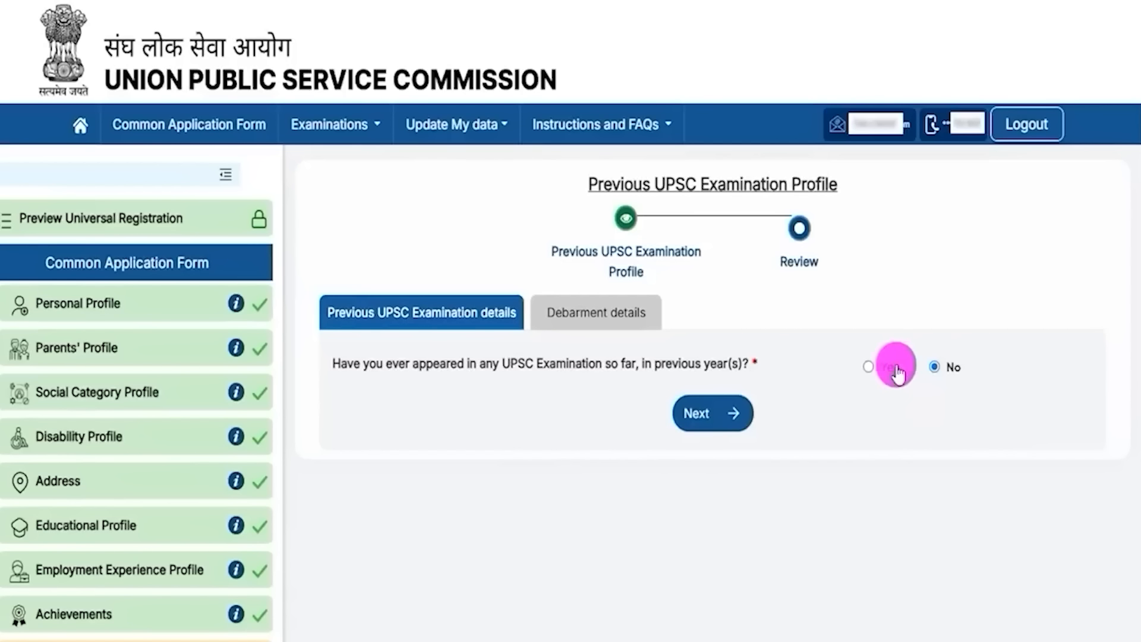
Step: Check the previous-exam fields, then answer No to past UPSC exams and continue to debarment
left_click(869, 367)
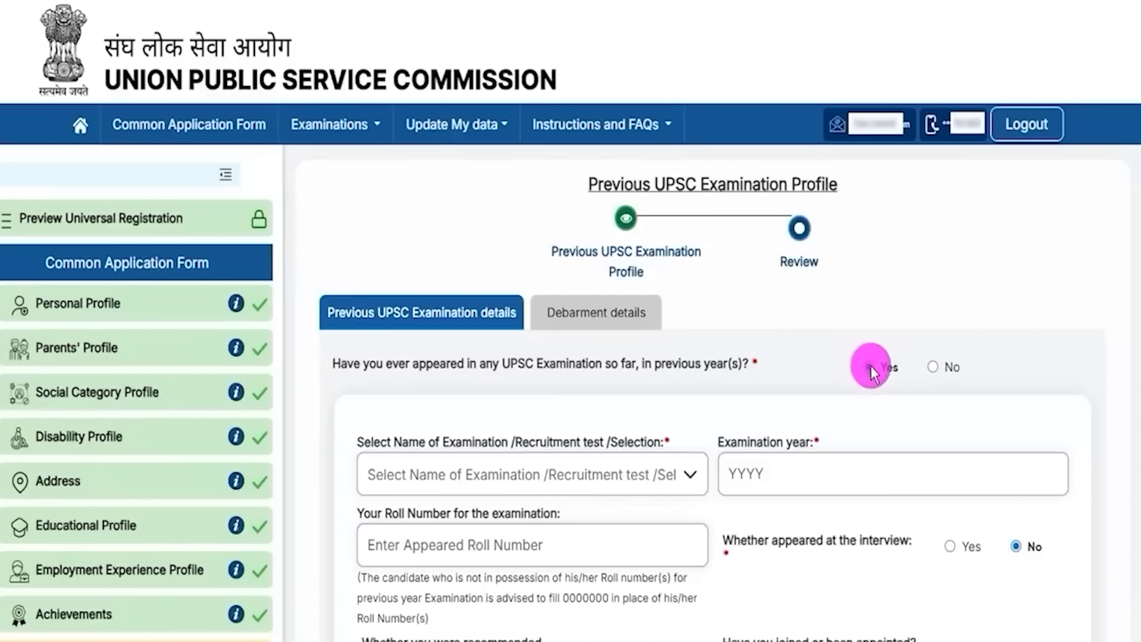
left_click_drag(388, 440, 631, 441)
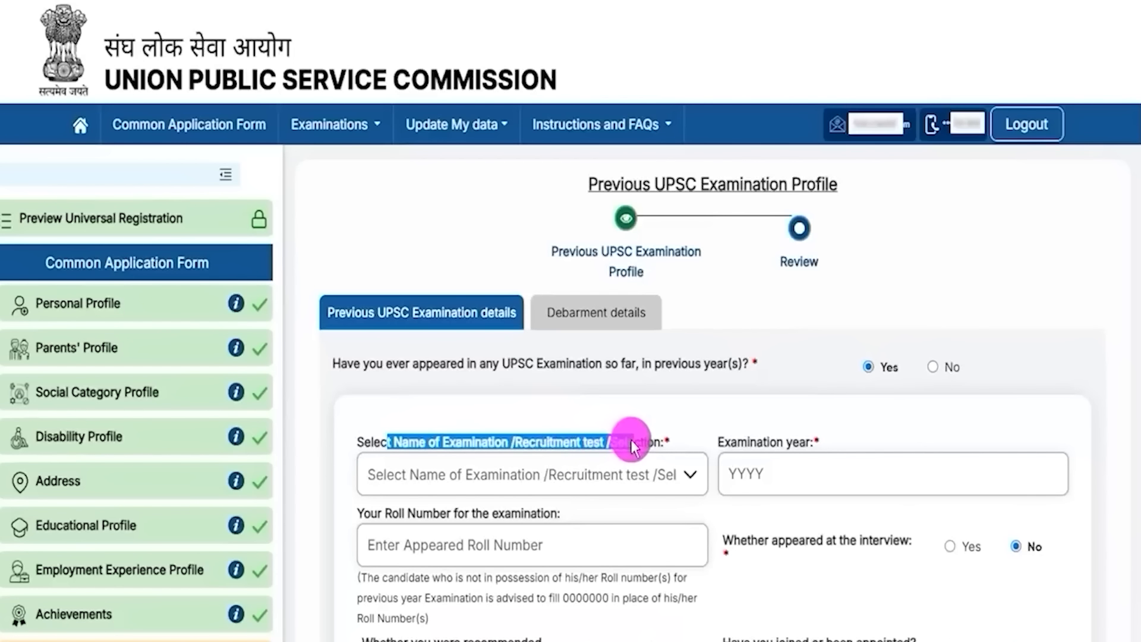
scroll(683, 416, "down", 2)
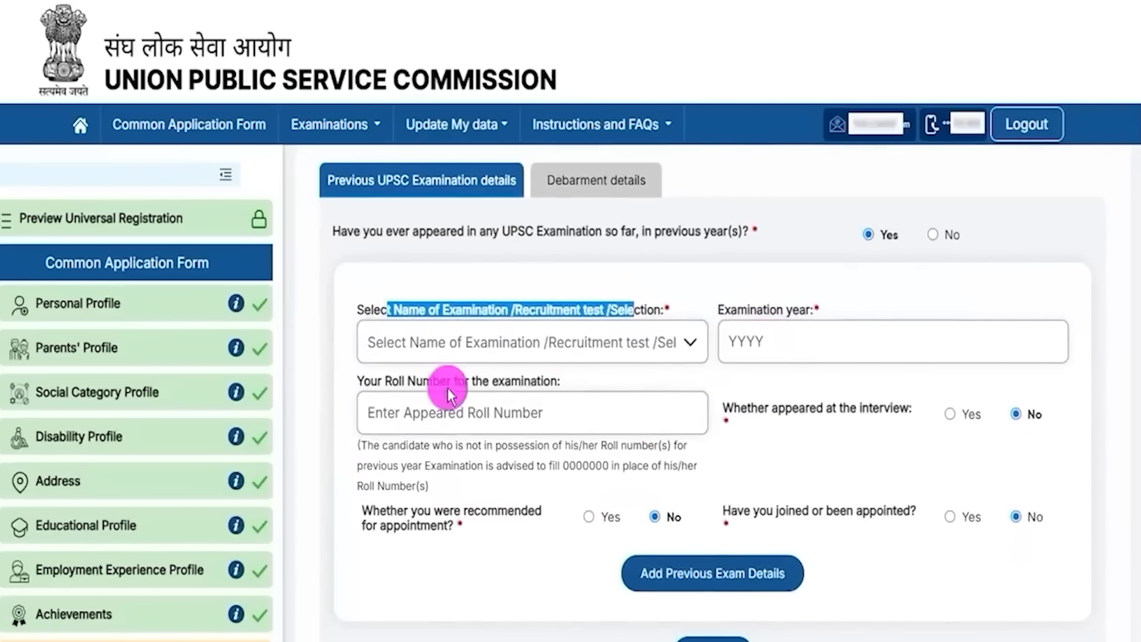
left_click_drag(385, 381, 504, 392)
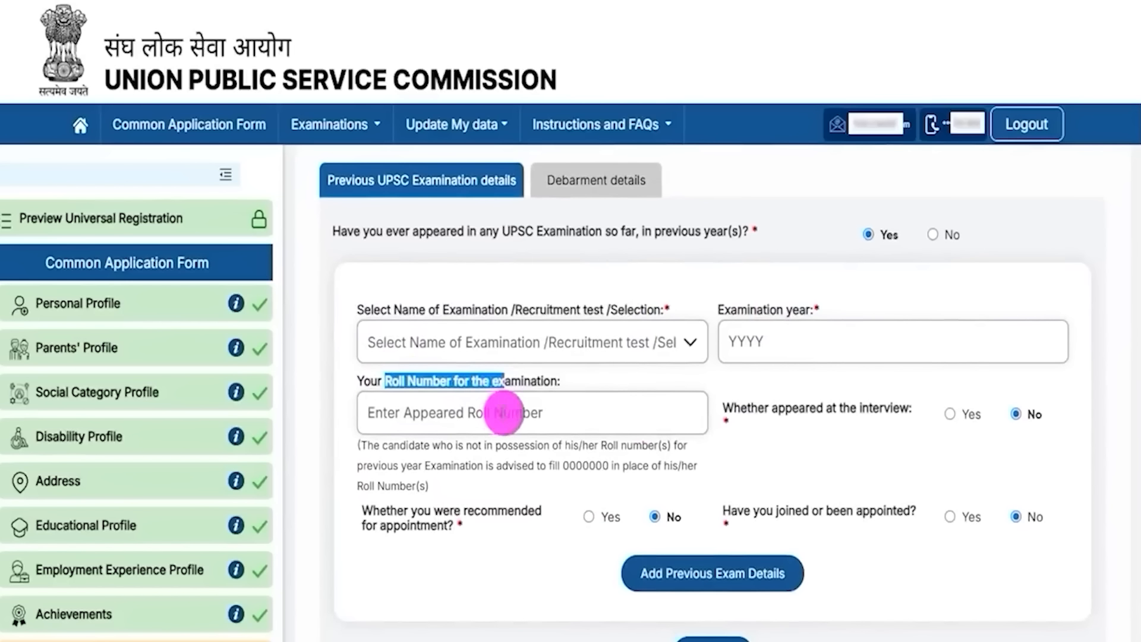
scroll(522, 415, "up", 2)
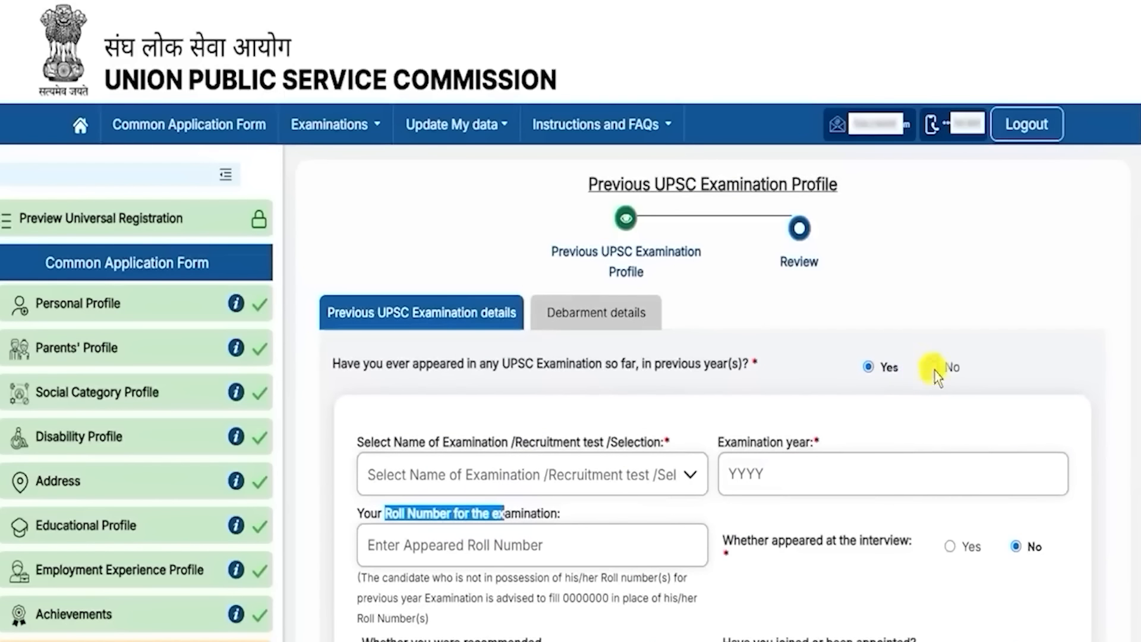
left_click(934, 368)
left_click(711, 418)
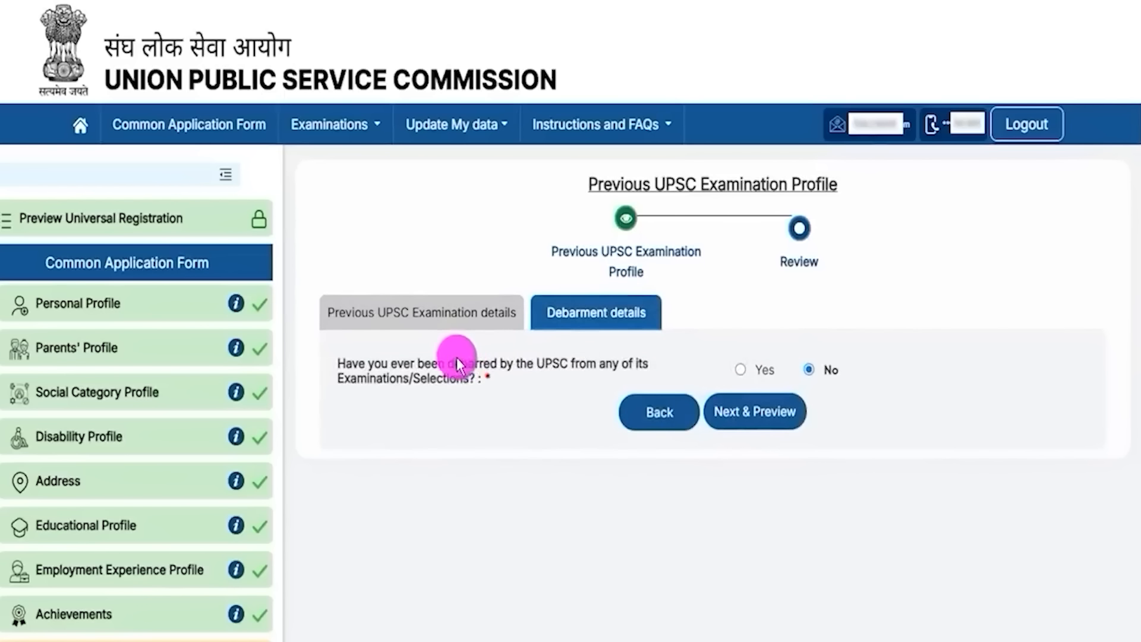
Step: Answer No to ever being debarred, then preview, submit, confirm and acknowledge success
left_click_drag(405, 367, 726, 370)
left_click(739, 370)
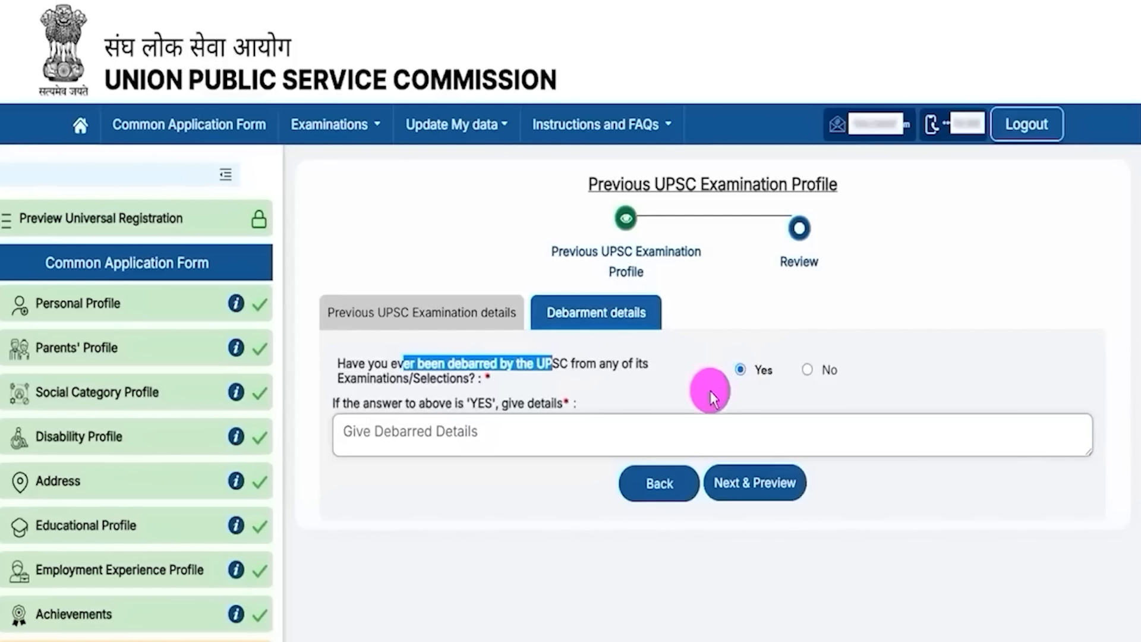
left_click(806, 370)
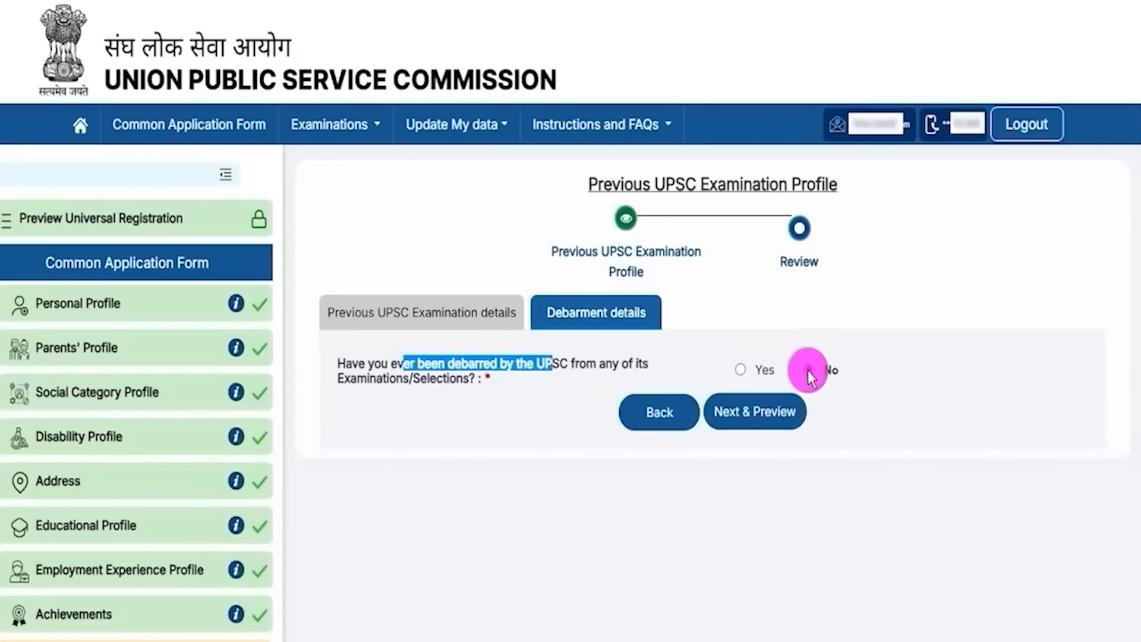
left_click(760, 416)
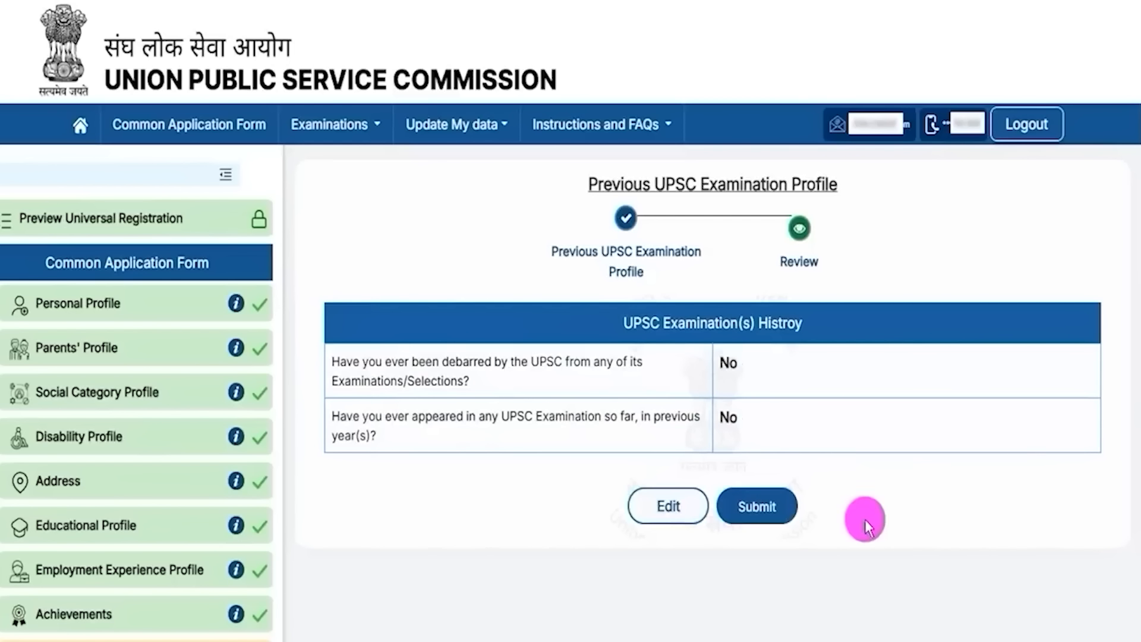
left_click(758, 506)
left_click(539, 410)
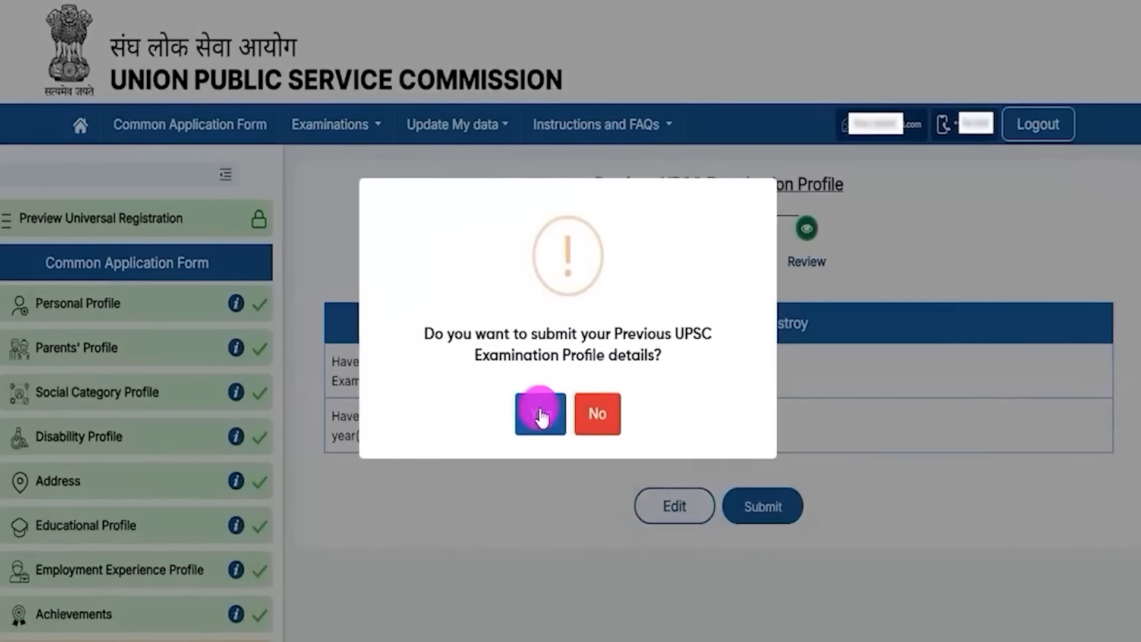
left_click(562, 423)
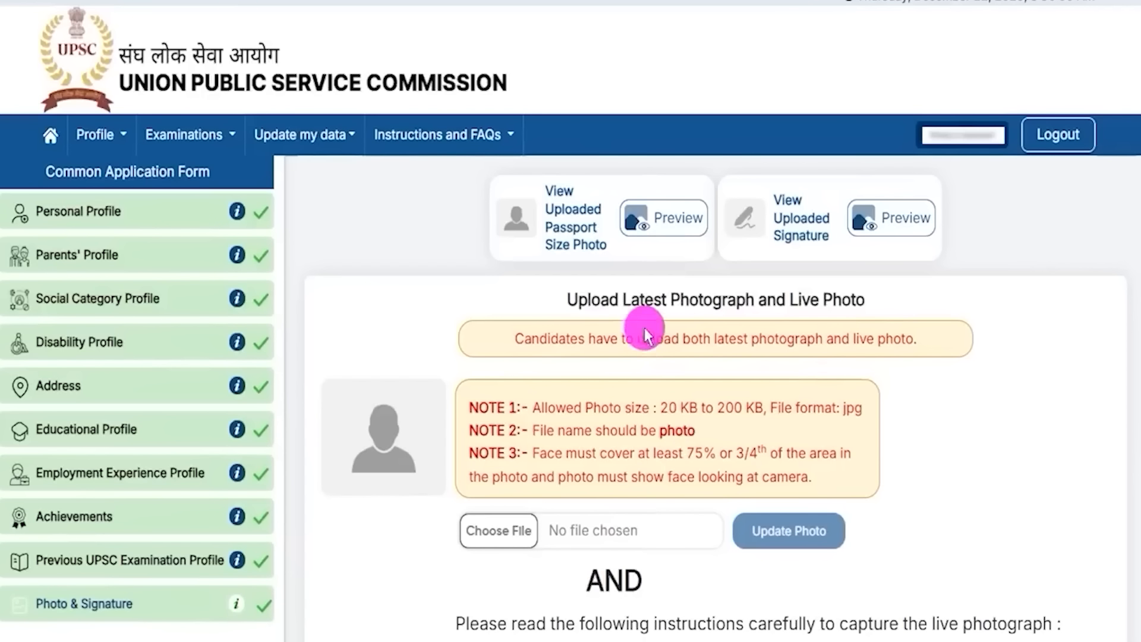
Step: Review the photograph upload notes, including the allowed size range and required jpg format
left_click_drag(580, 299, 833, 300)
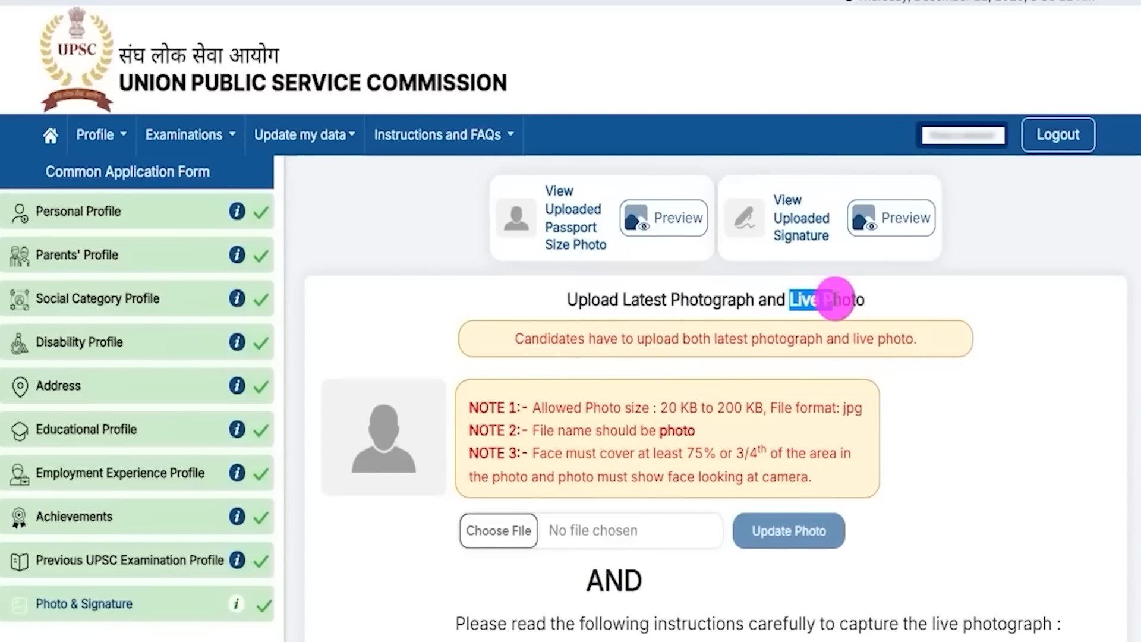
left_click_drag(668, 408, 744, 407)
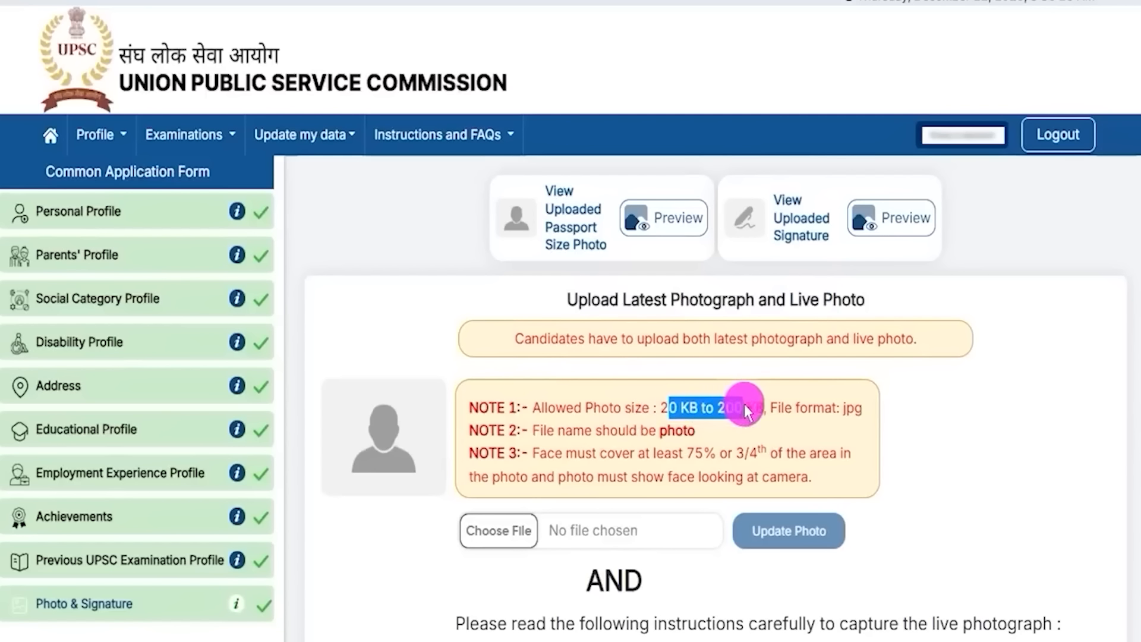
left_click(851, 411)
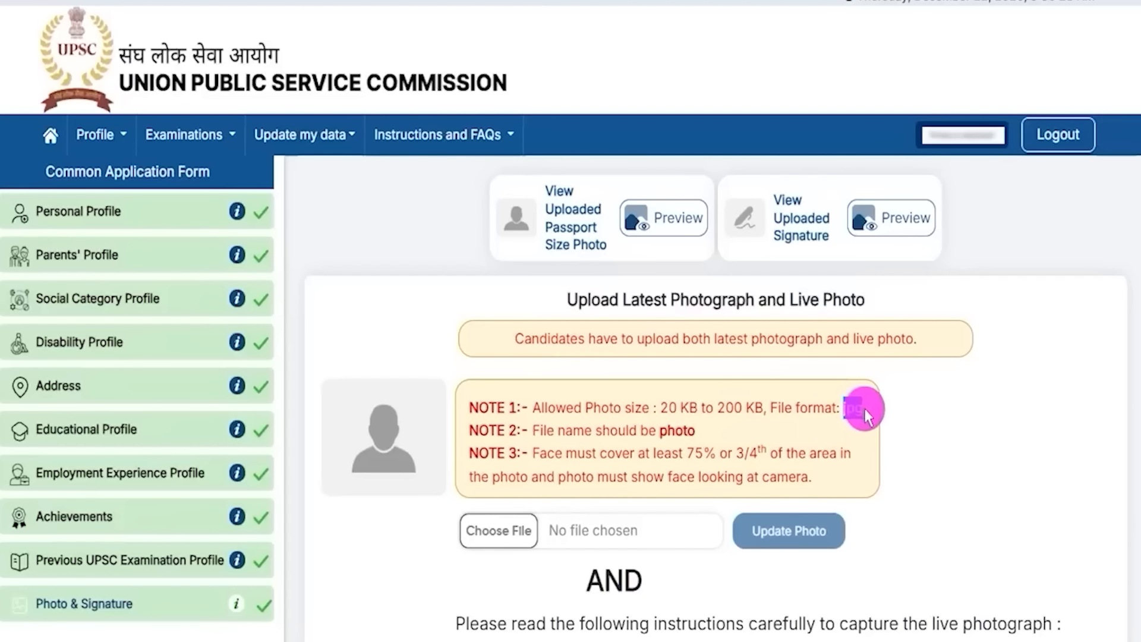
left_click(689, 455)
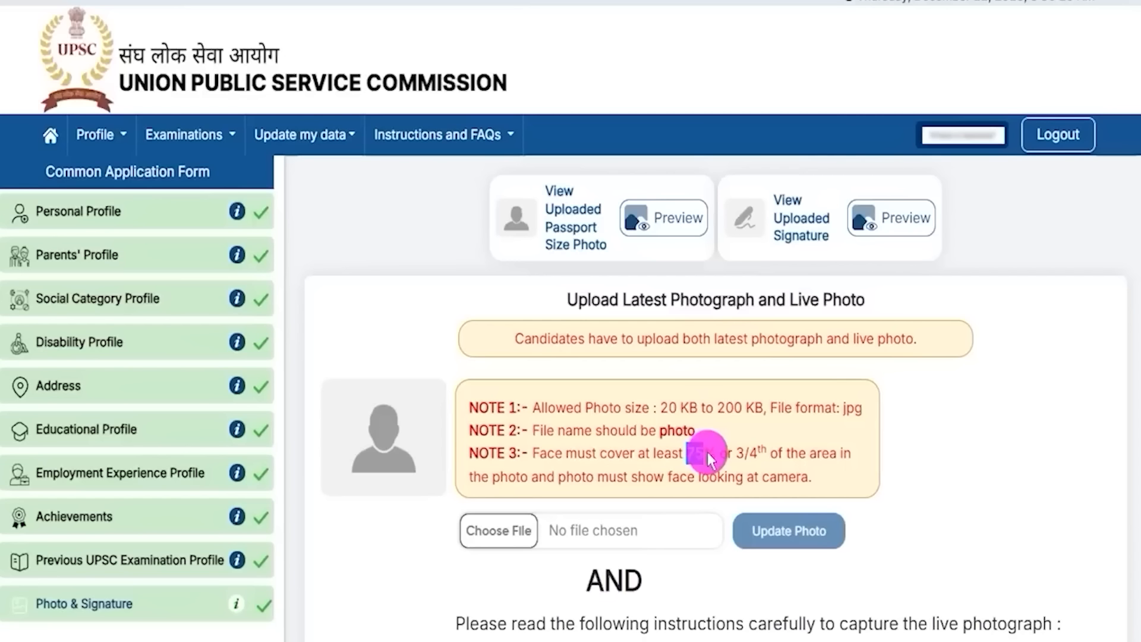
scroll(601, 508, "down", 2)
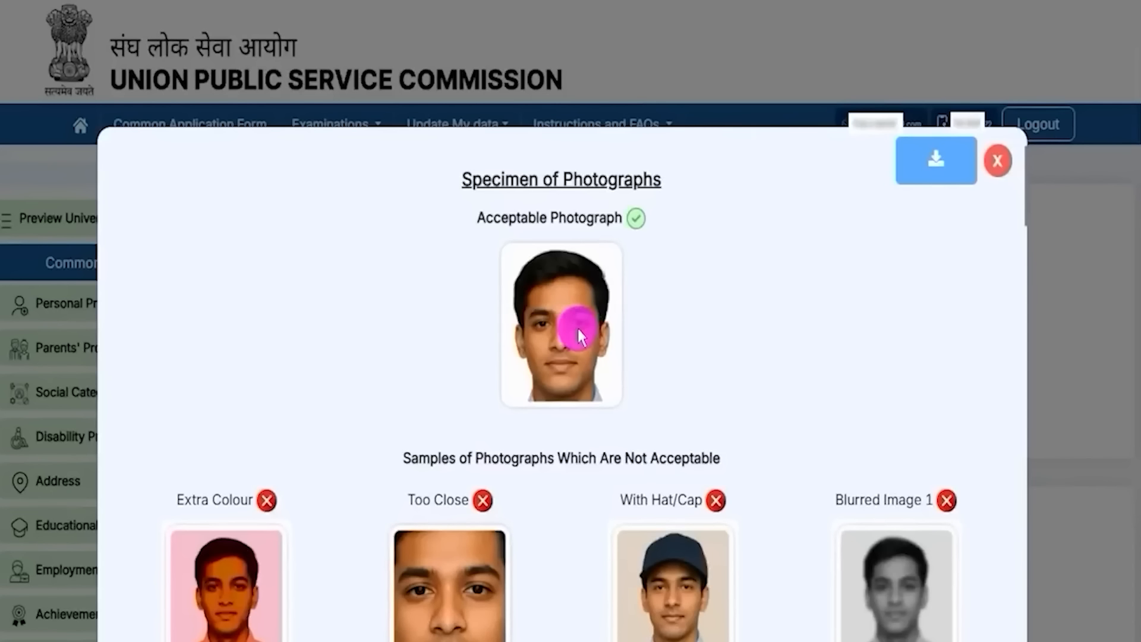
Step: Examine the acceptable and unacceptable photo examples, then accept with 'Ok, I understand & accept'
left_click_drag(476, 229, 657, 431)
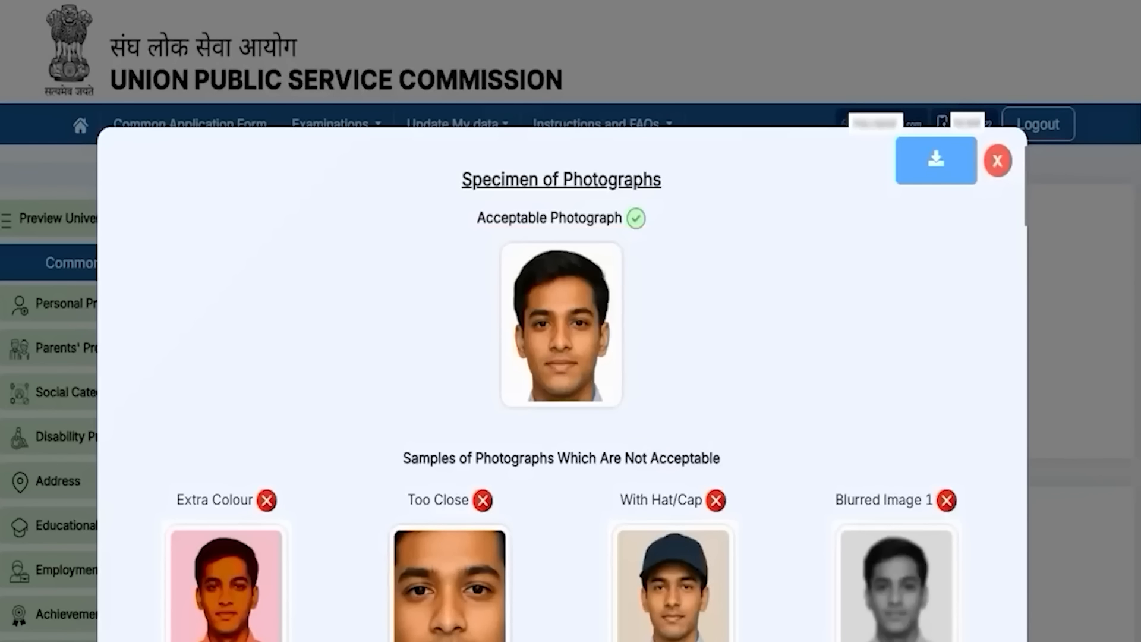
scroll(662, 476, "down", 5)
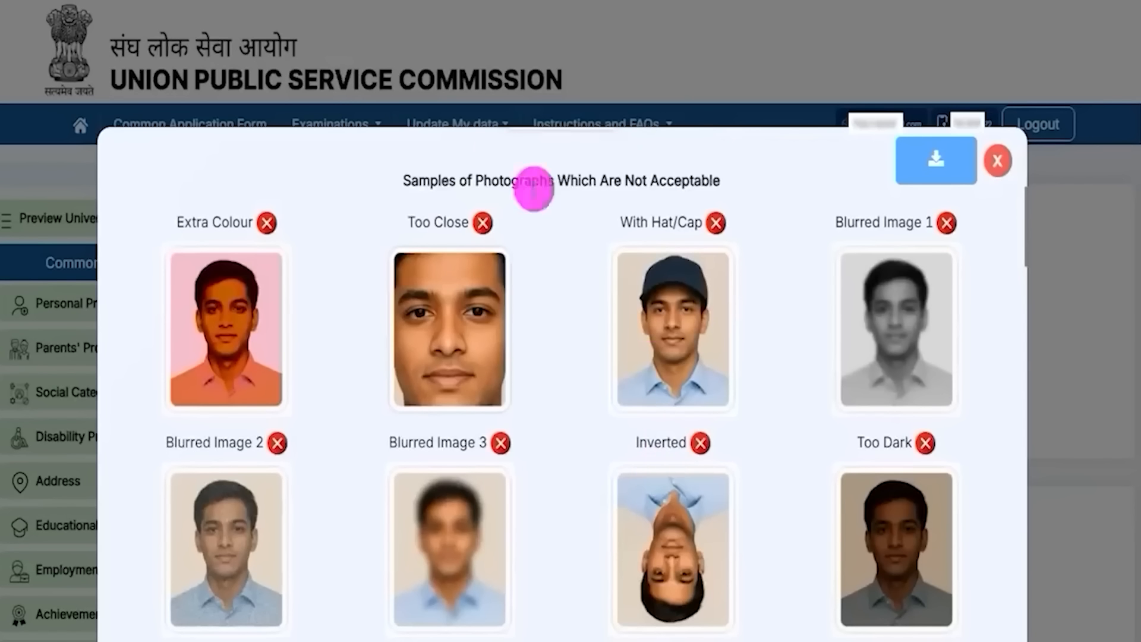
left_click_drag(262, 333, 322, 294)
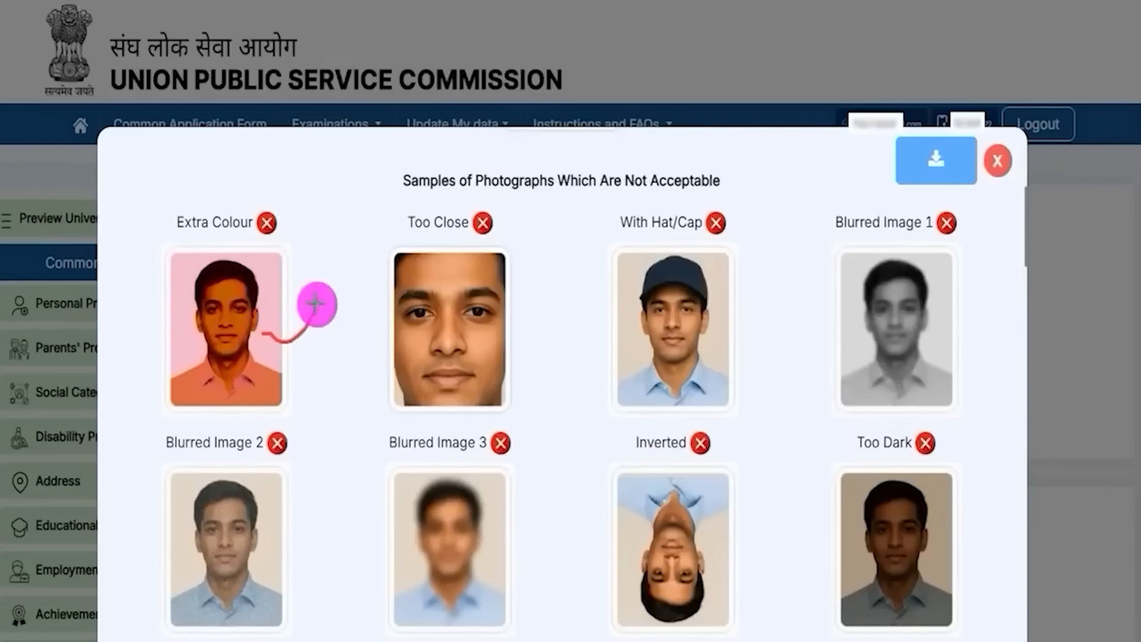
mouse_move(653, 334)
left_mouse_down()
mouse_move(692, 341)
mouse_move(726, 327)
left_mouse_up()
left_click_drag(452, 325, 516, 276)
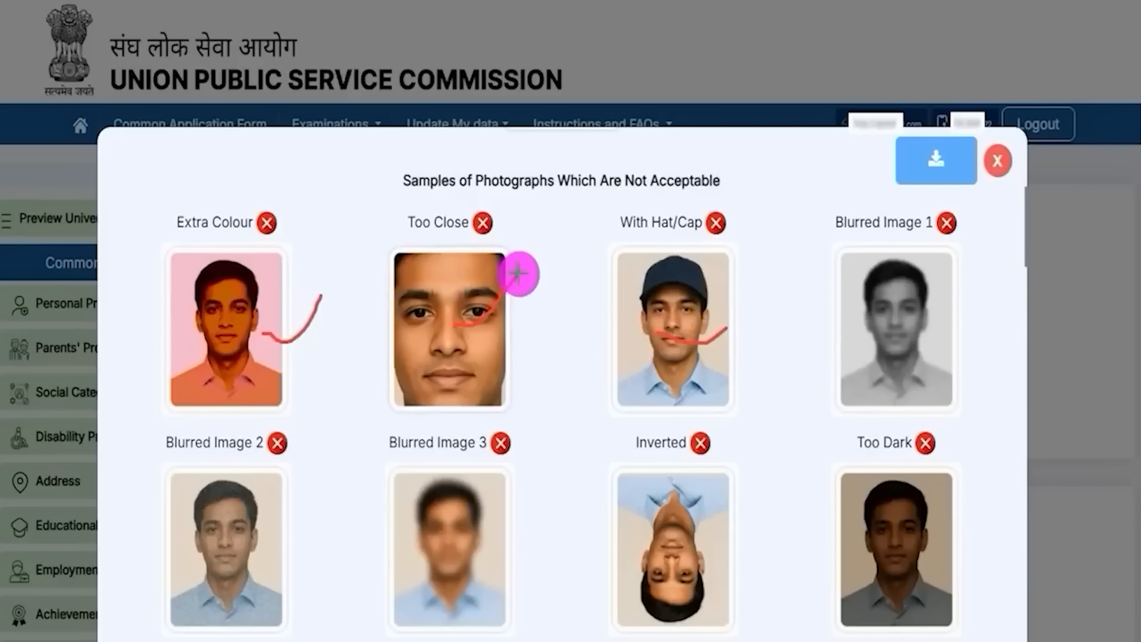
left_click_drag(906, 334, 963, 312)
left_click_drag(684, 547, 739, 498)
left_click_drag(894, 559, 951, 521)
left_click_drag(473, 545, 556, 493)
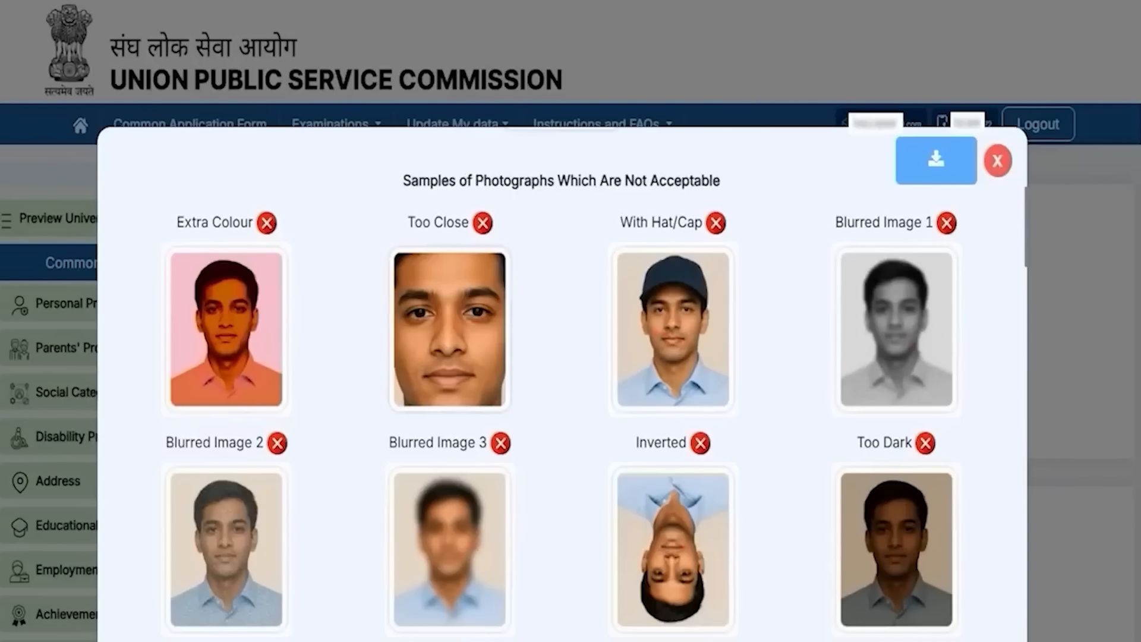
scroll(637, 522, "down", 8)
scroll(641, 532, "down", 2)
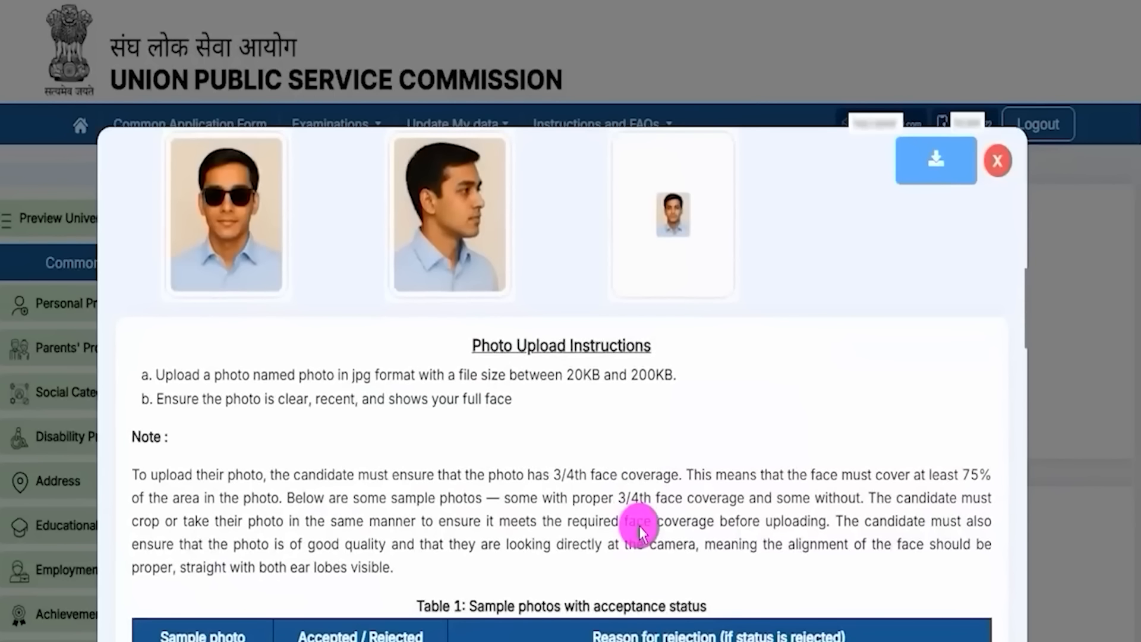
scroll(638, 523, "down", 12)
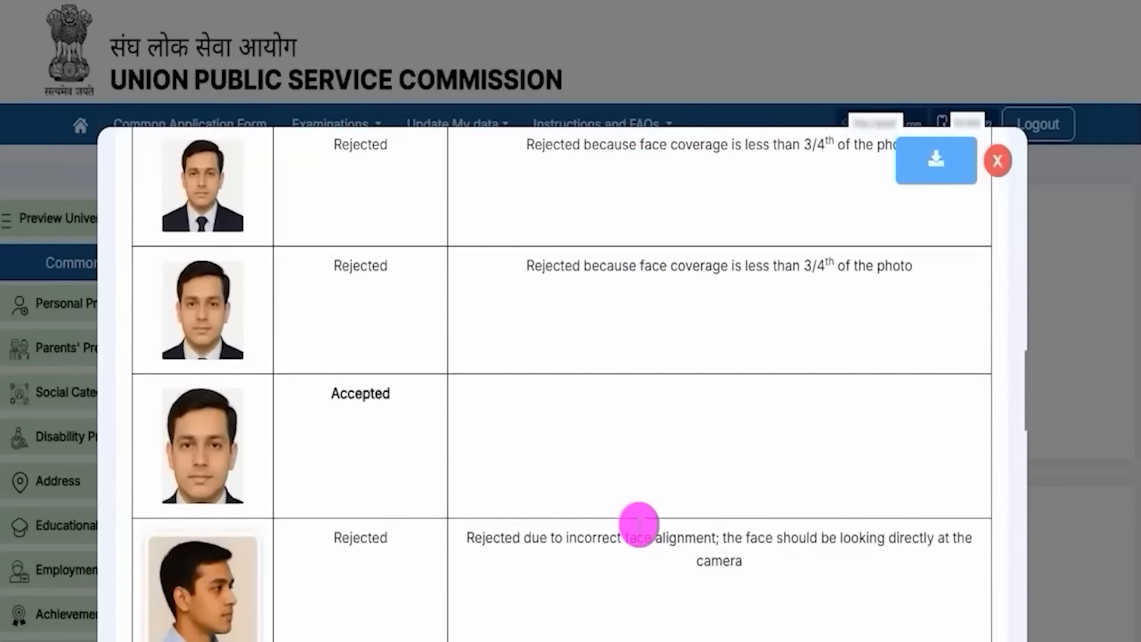
scroll(638, 525, "up", 15)
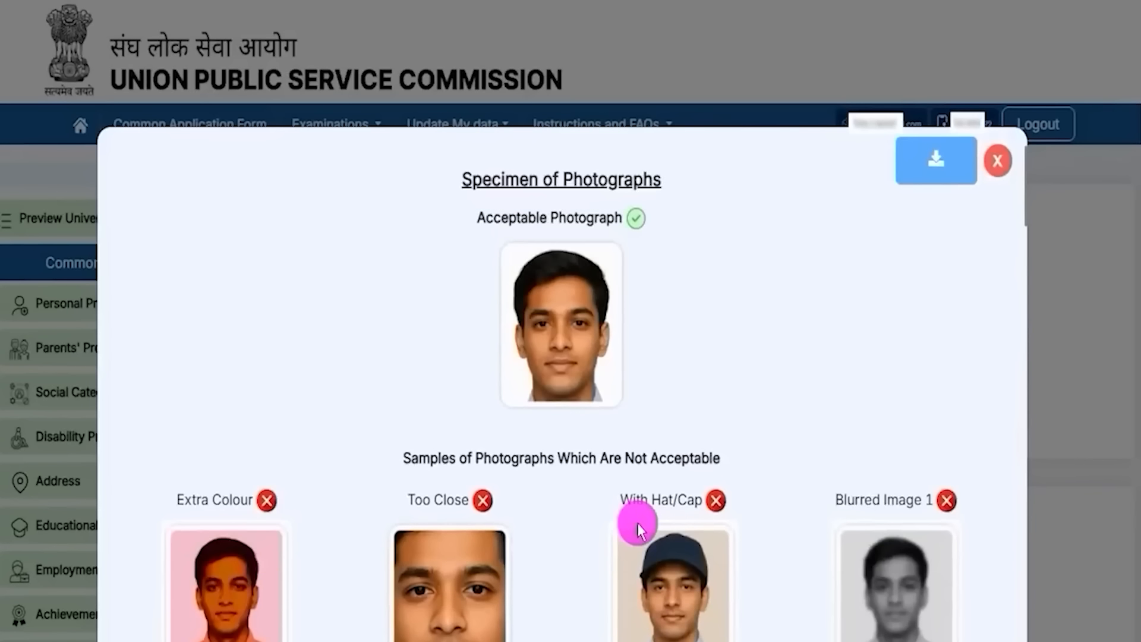
left_click(936, 169)
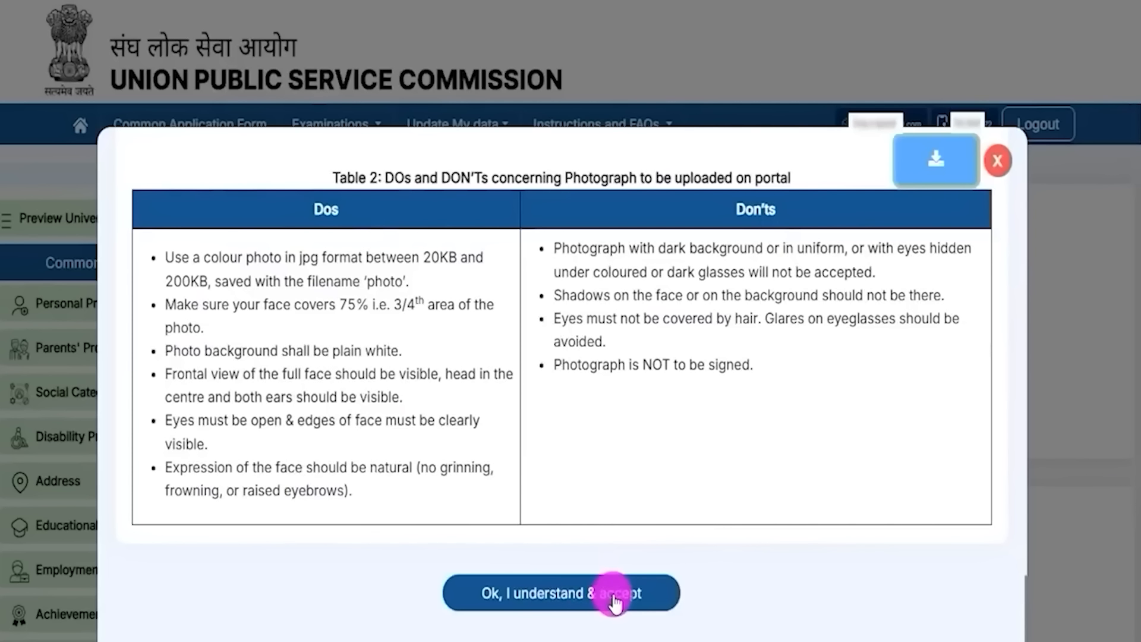
left_click(997, 161)
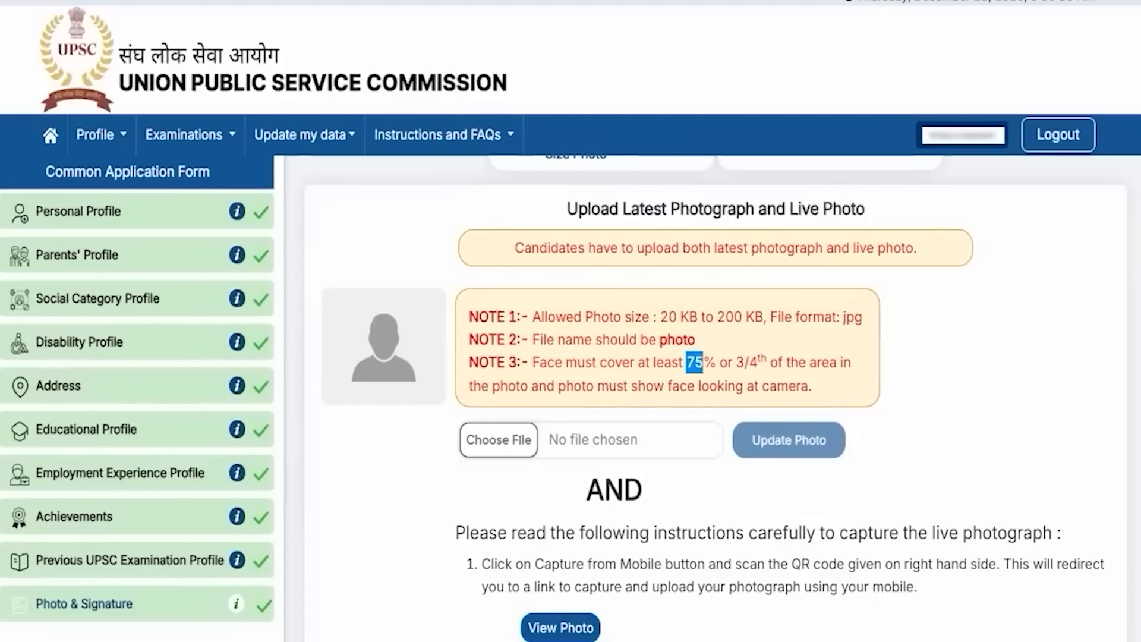
Step: Generate the QR code for capturing the live photograph by mobile; it is valid for 10 minutes
scroll(512, 403, "down", 3)
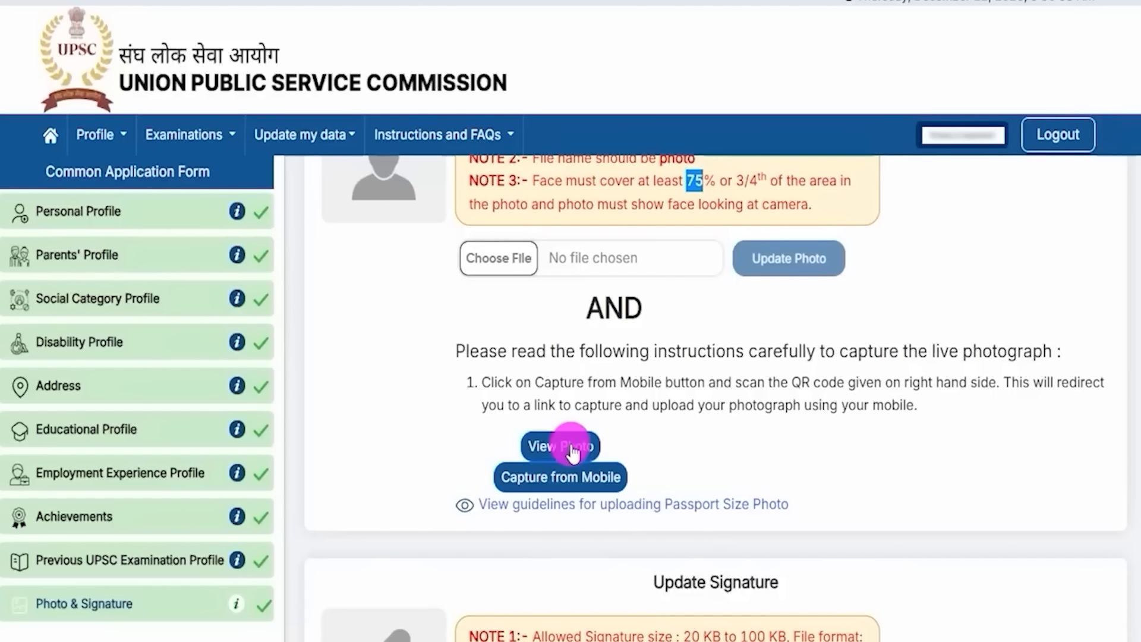
left_click(572, 450)
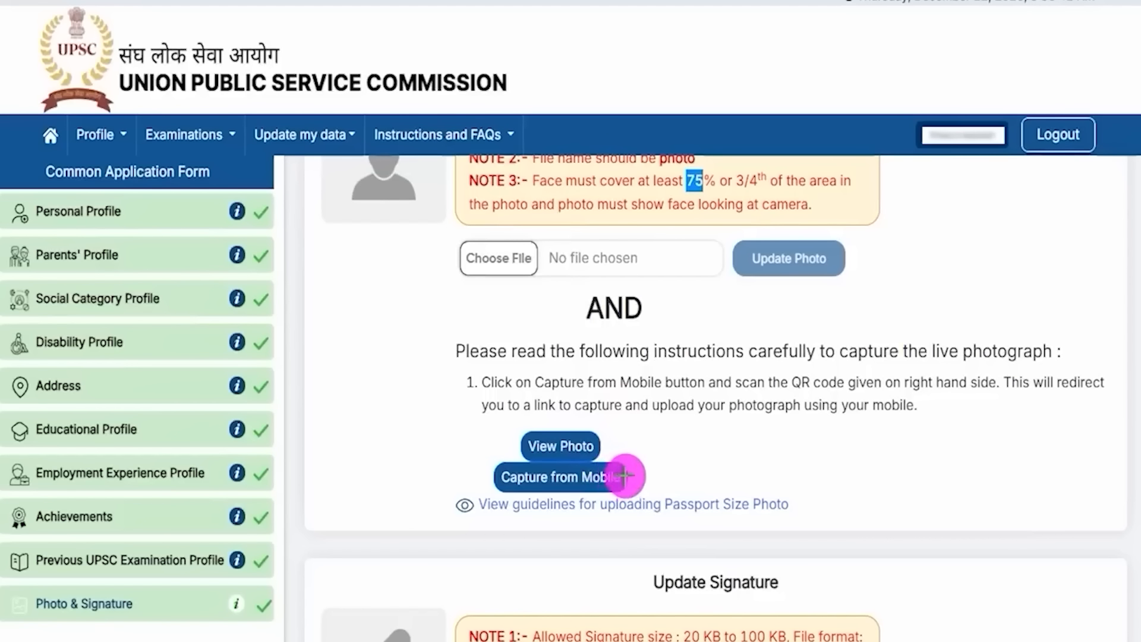
left_click_drag(625, 476, 667, 409)
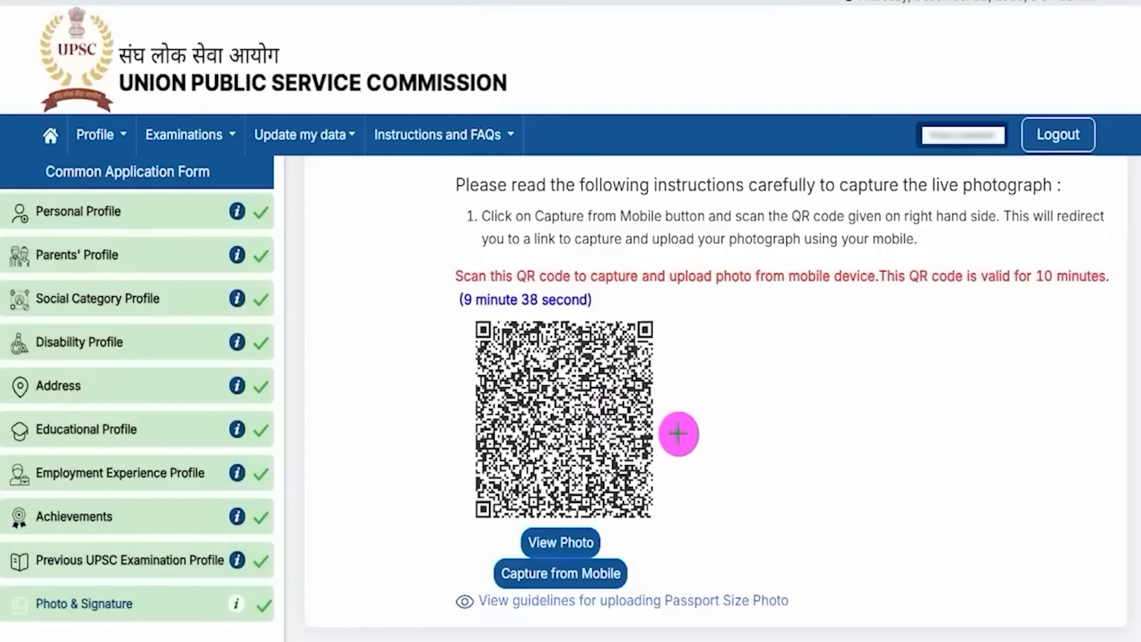
left_click_drag(664, 398, 725, 334)
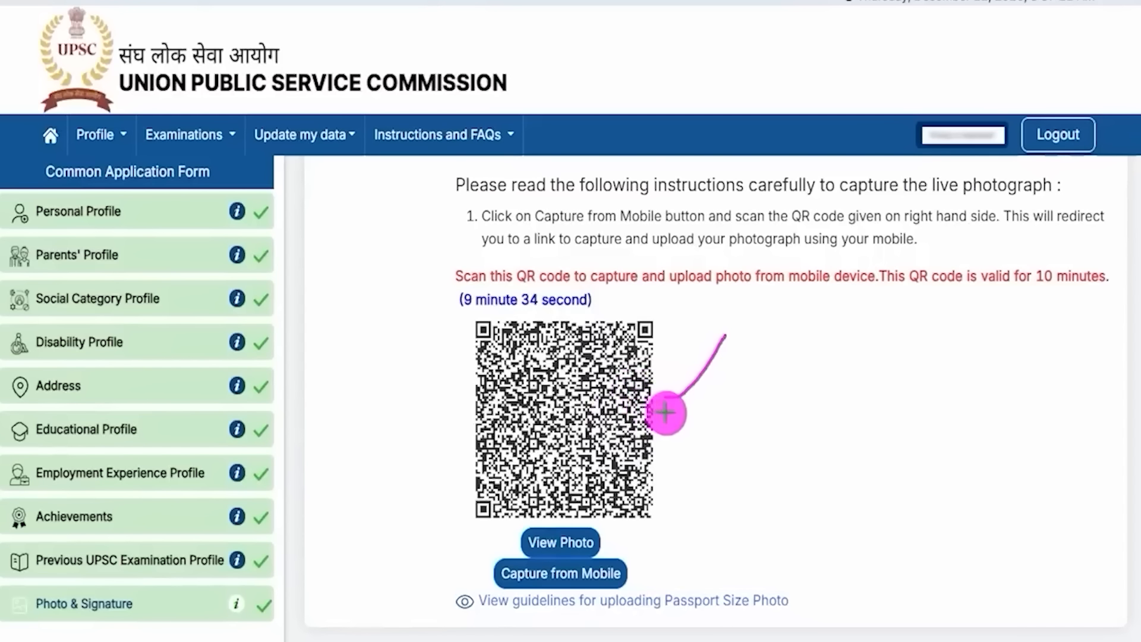
left_click_drag(666, 413, 713, 373)
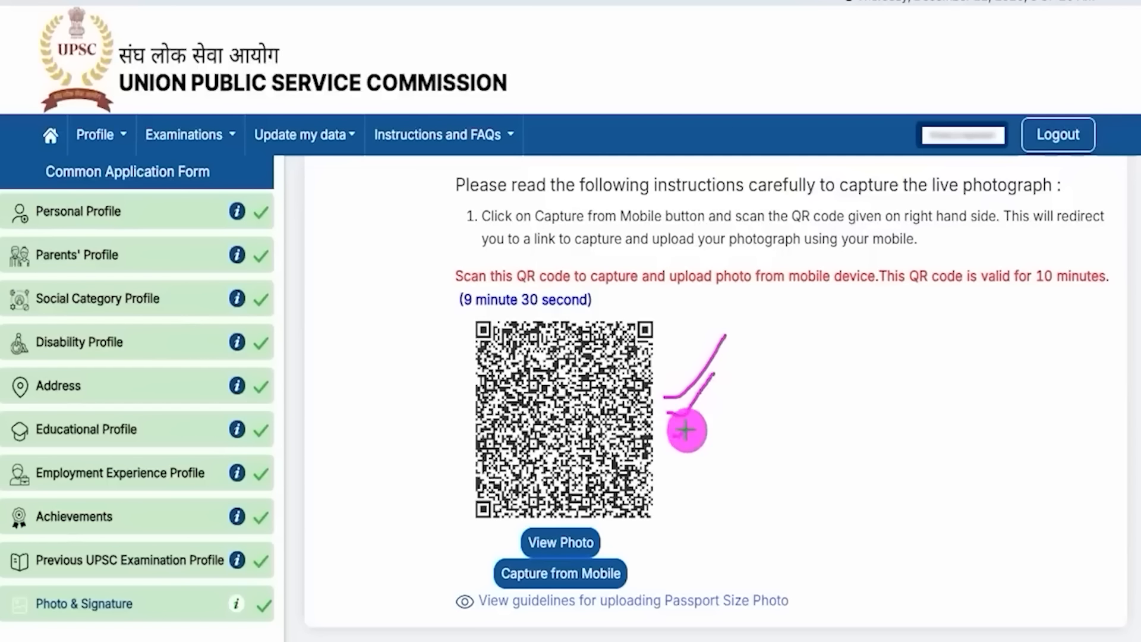
left_click_drag(675, 435, 711, 407)
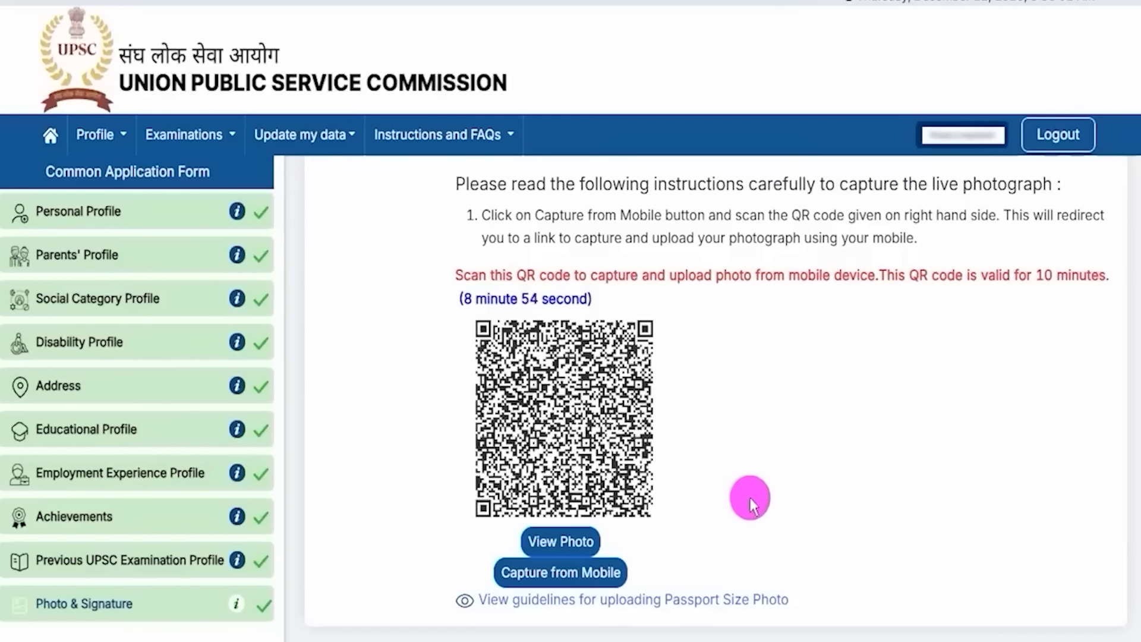
scroll(750, 498, "down", 3)
Step: Highlight the signature section heading and the allowed jpg signature file format
scroll(747, 493, "down", 3)
left_click_drag(665, 333, 747, 329)
left_click(747, 328)
scroll(744, 327, "down", 1)
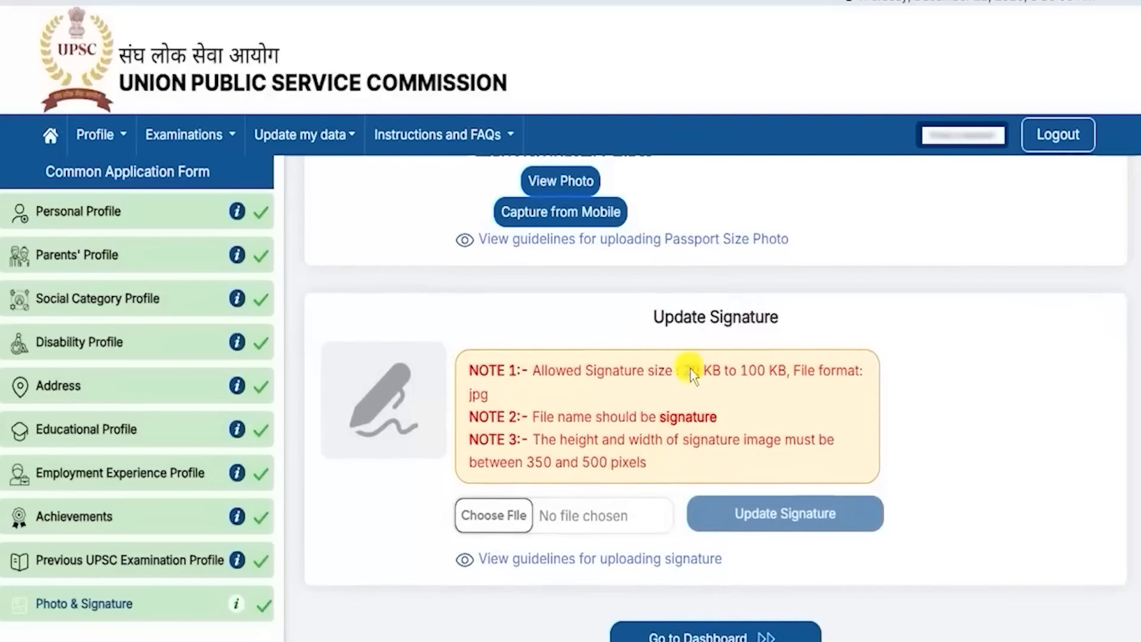
left_click_drag(683, 371, 780, 374)
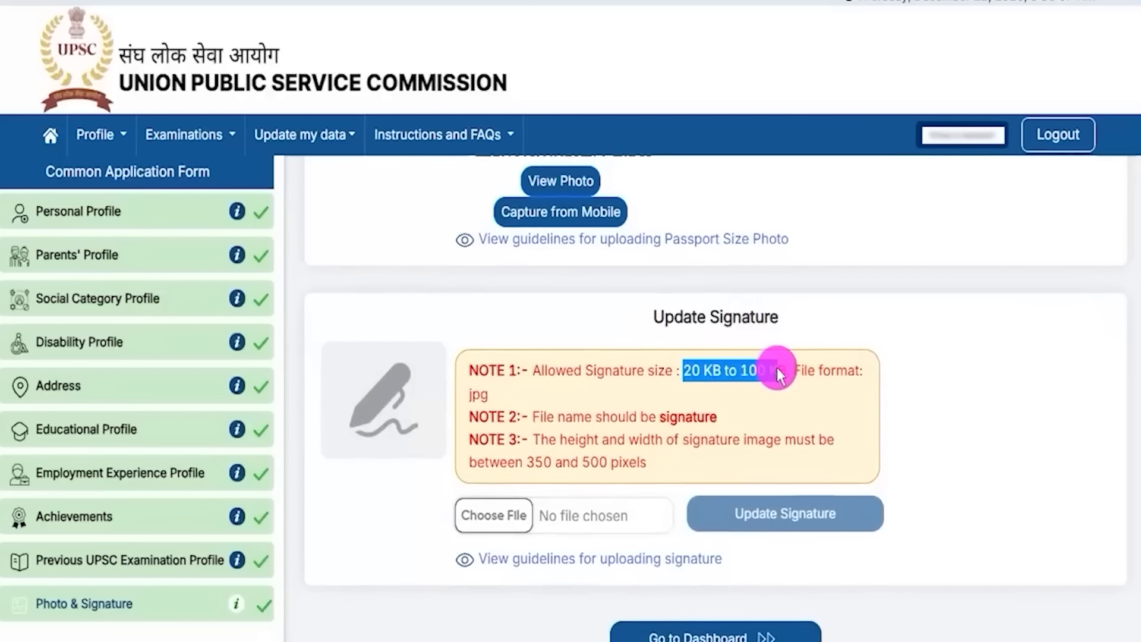
left_click(482, 396)
double_click(482, 396)
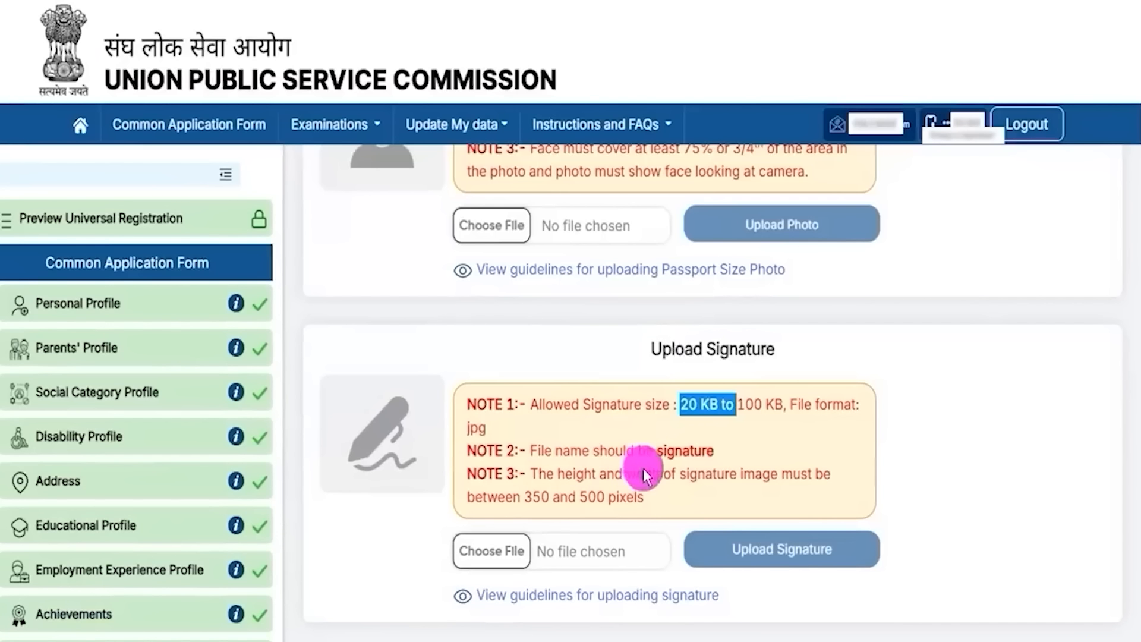
Step: Highlight the signature height/width note and the 350 to 500 pixel limit, and mark the upload step
left_click(654, 454)
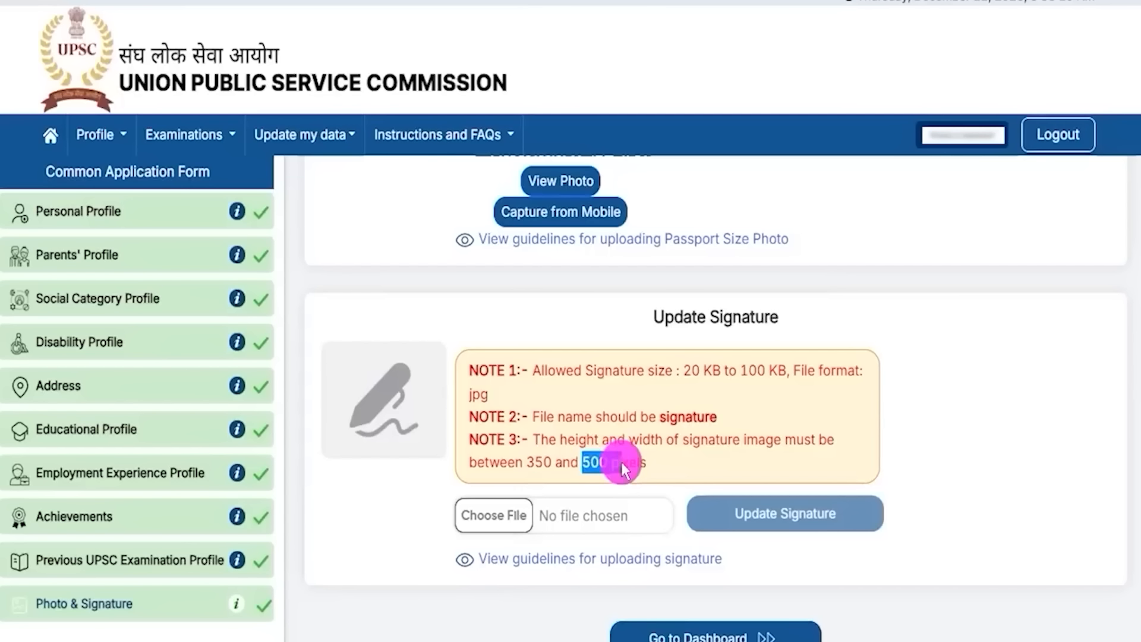
left_click_drag(566, 440, 628, 440)
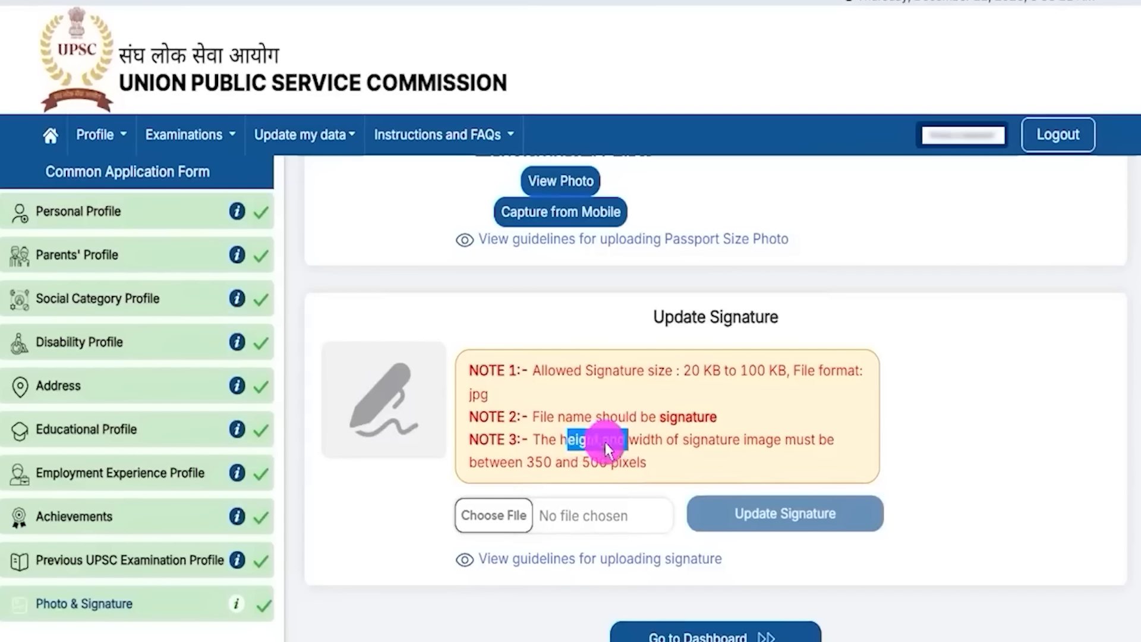
left_click(548, 464)
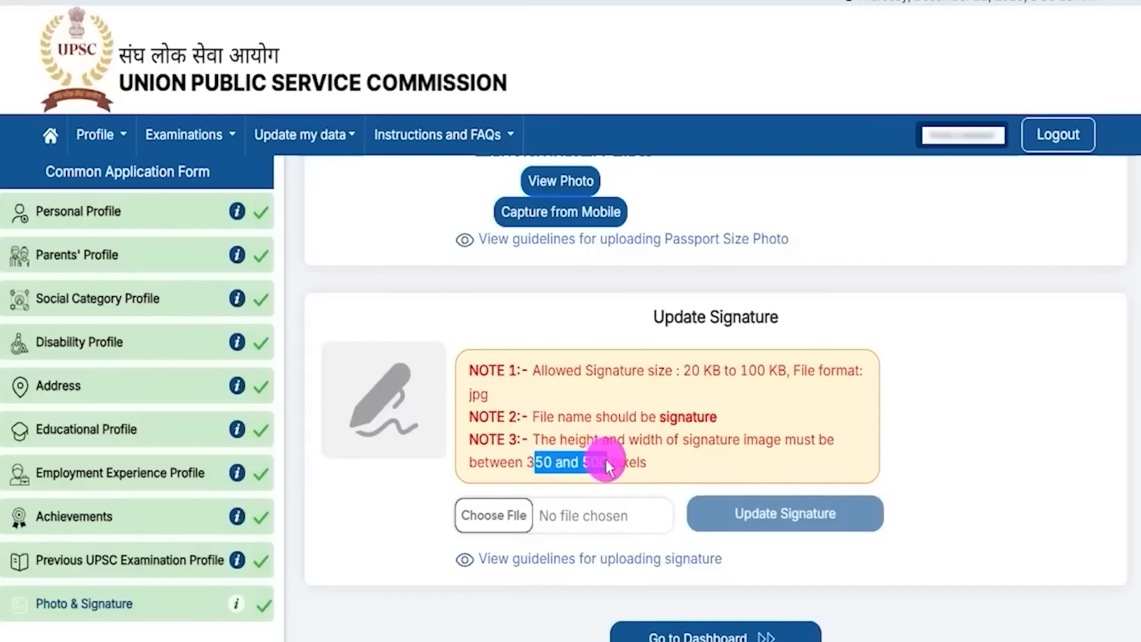
left_click_drag(608, 465, 631, 466)
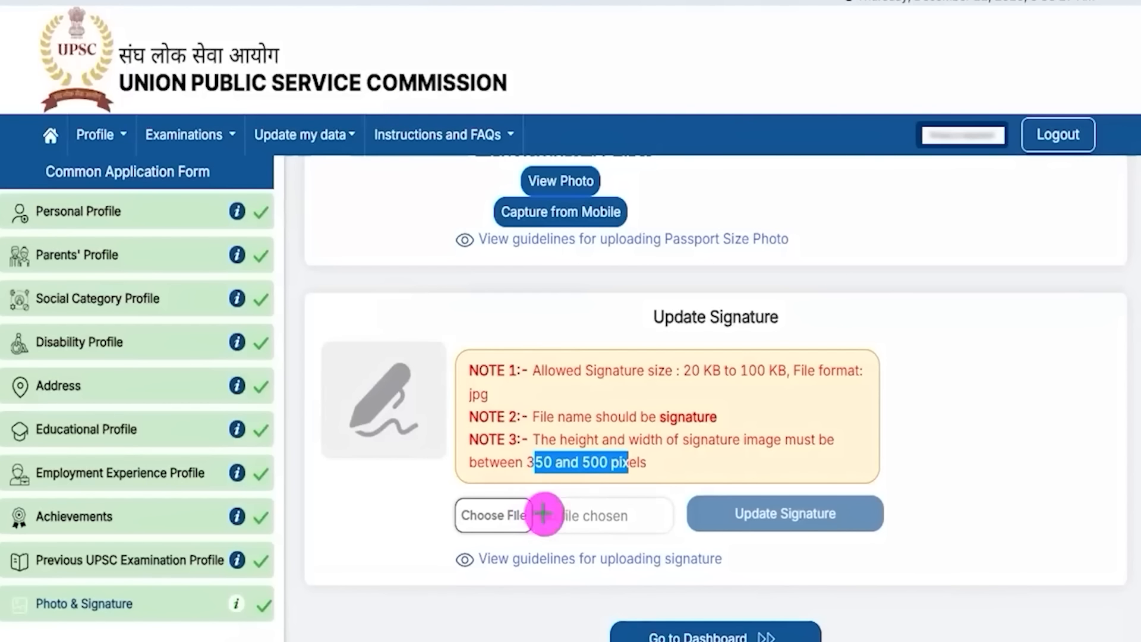
left_click_drag(556, 471, 533, 507)
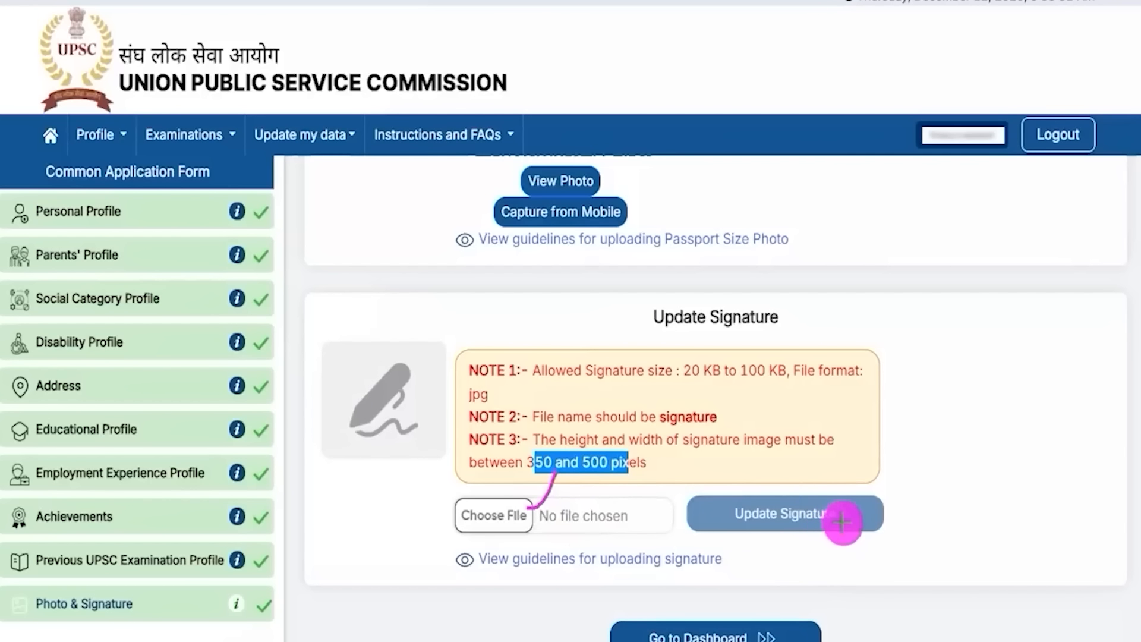
left_click_drag(863, 514, 916, 463)
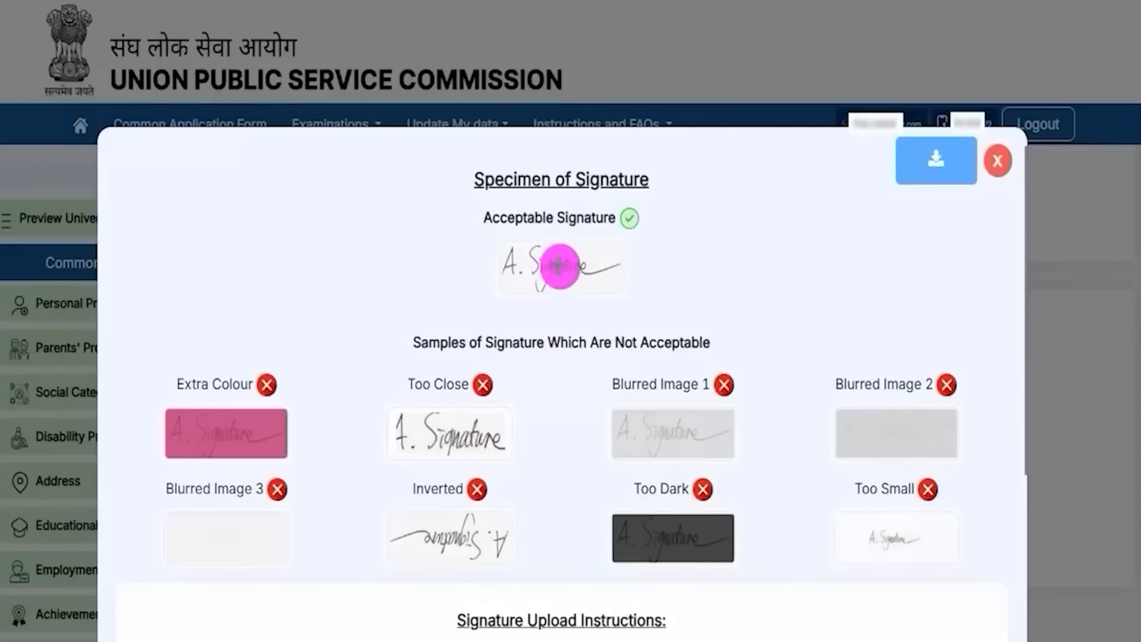
Step: Tick the acceptable signature and cross out the Extra Colour, Too Close and Blurred Image 1 samples
left_click_drag(600, 256, 630, 220)
mouse_move(287, 427)
left_mouse_down()
mouse_move(315, 450)
mouse_move(293, 444)
left_mouse_up()
left_click_drag(425, 417, 480, 465)
left_click_drag(469, 427, 419, 466)
mouse_move(643, 429)
left_mouse_down()
mouse_move(692, 457)
mouse_move(665, 456)
left_mouse_up()
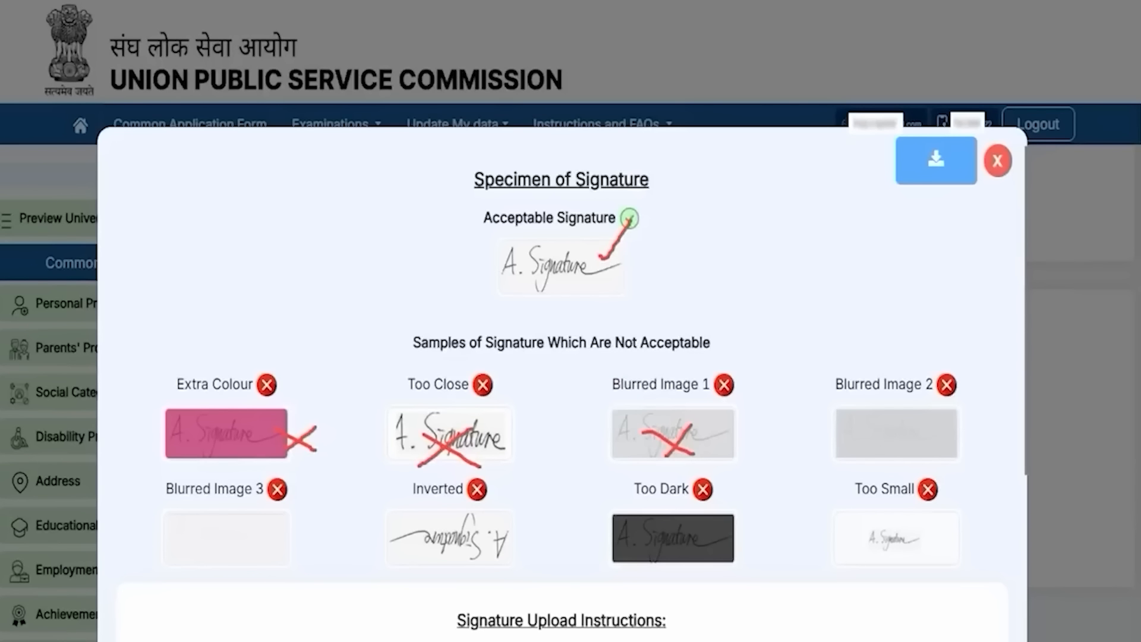
Step: Erase the annotations, review the dialog's instructions, and close the signature specimen guide
key("Escape")
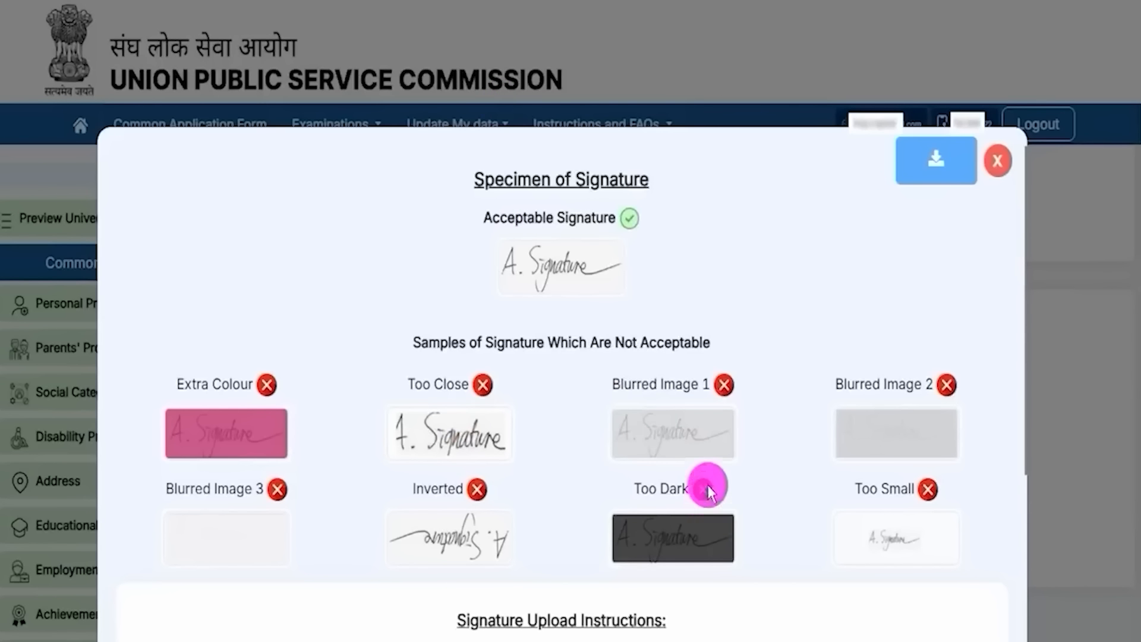
scroll(708, 480, "down", 5)
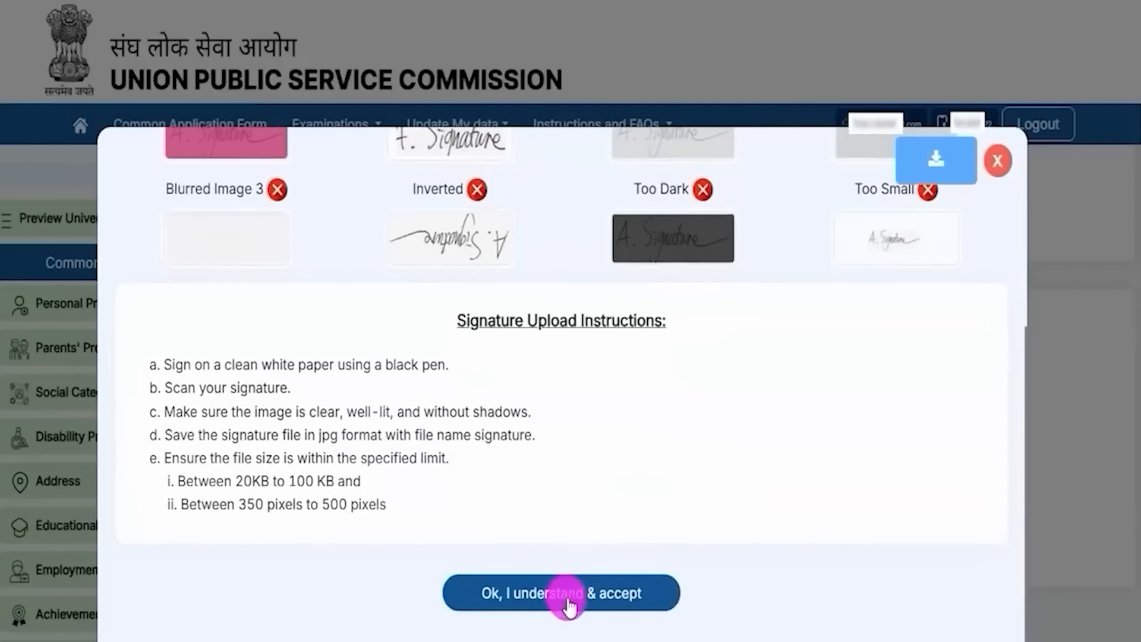
scroll(641, 461, "up", 5)
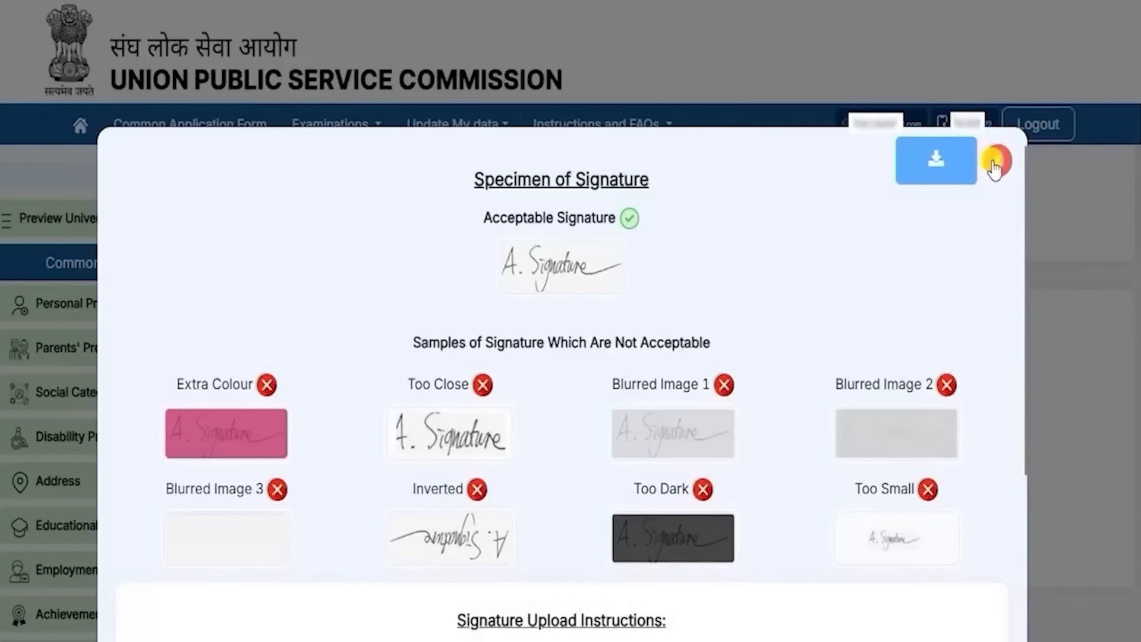
left_click(995, 162)
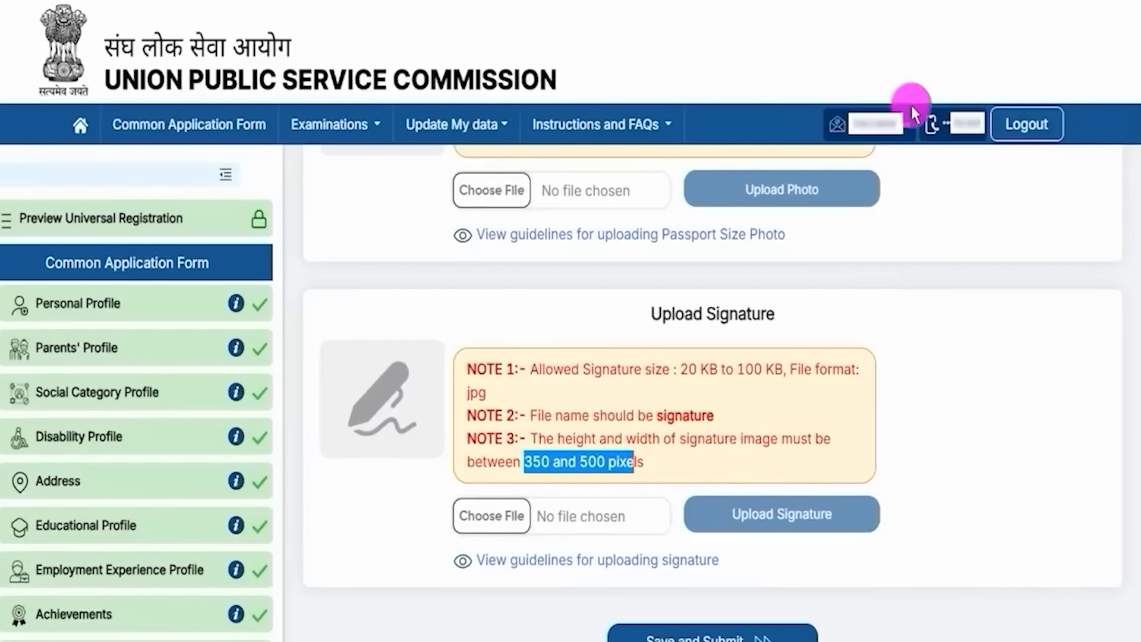
Step: Annotate the profile summary, home route, Common Application Form section and Apply for Examinations link
left_click_drag(1019, 473, 840, 602)
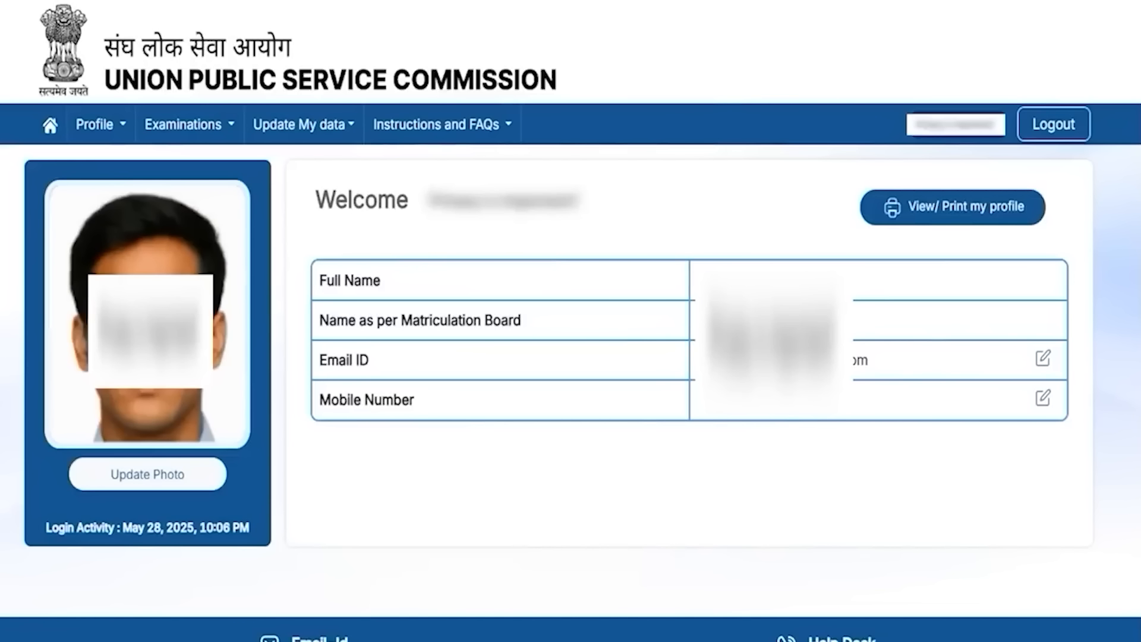
mouse_move(843, 169)
left_mouse_down()
mouse_move(1016, 199)
mouse_move(1060, 239)
left_mouse_up()
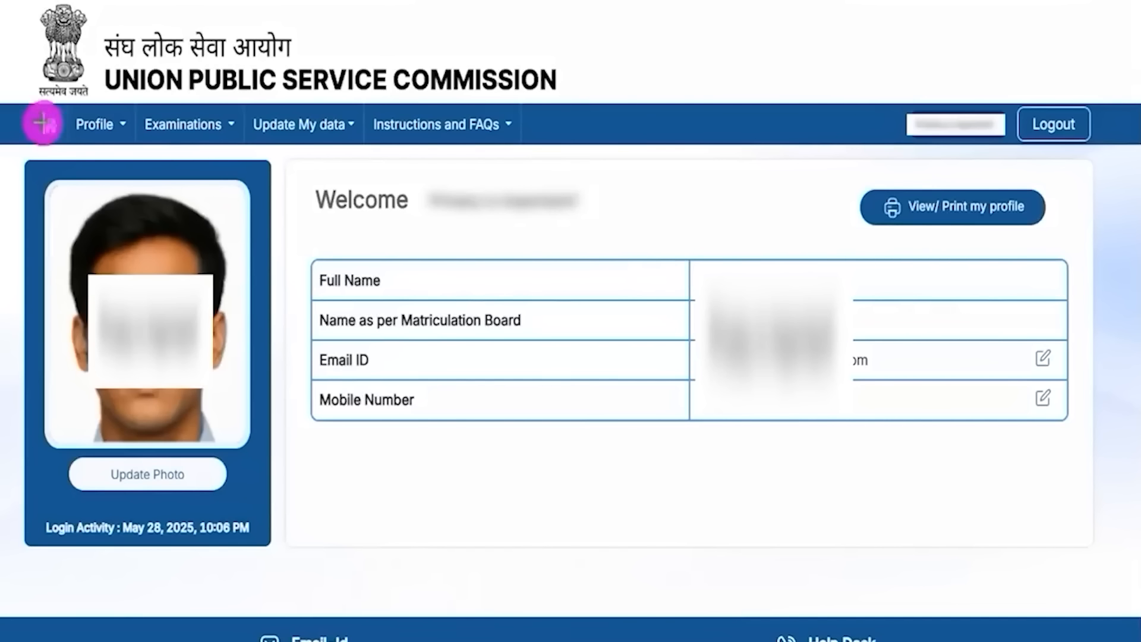
left_click_drag(28, 102, 65, 132)
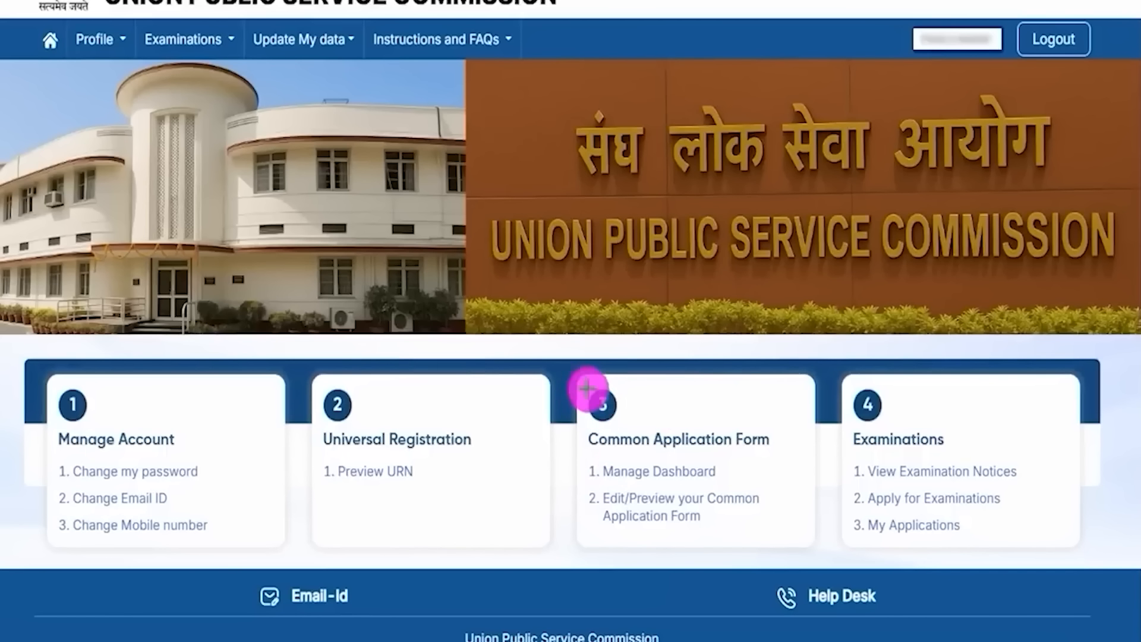
mouse_move(581, 378)
left_mouse_down()
mouse_move(777, 469)
mouse_move(790, 548)
left_mouse_up()
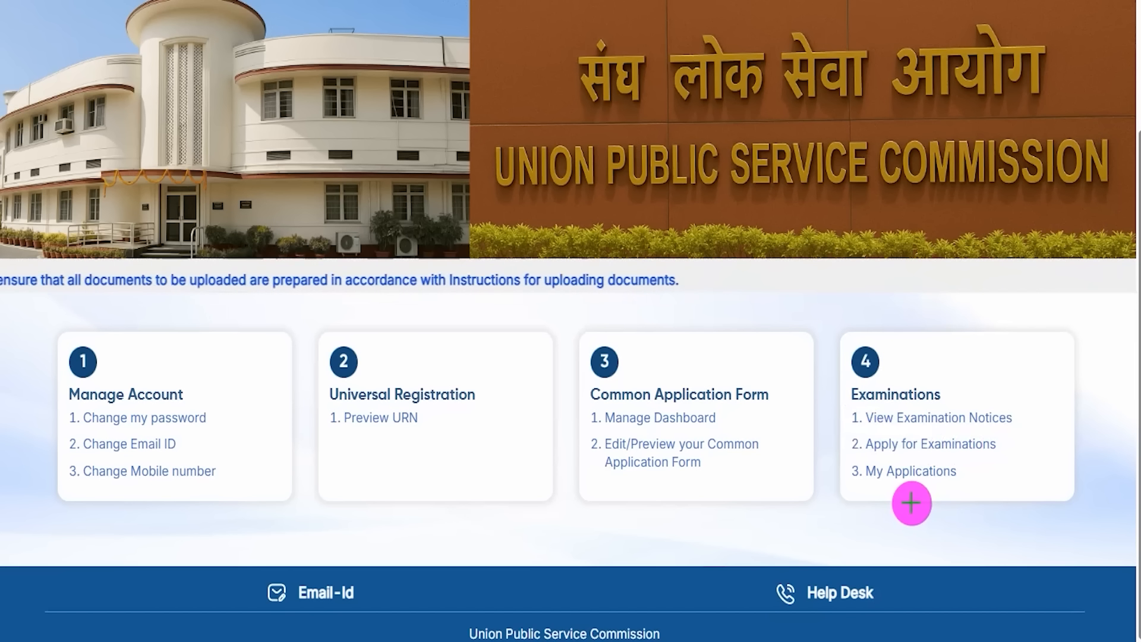
left_click_drag(834, 428, 1028, 456)
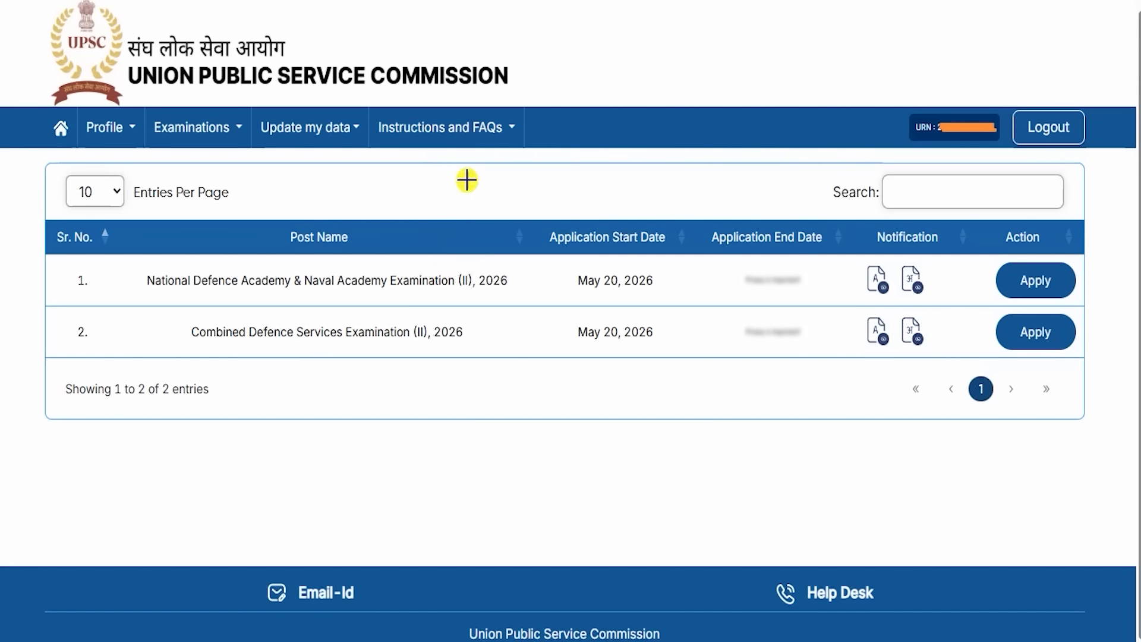
left_click_drag(466, 179, 541, 125)
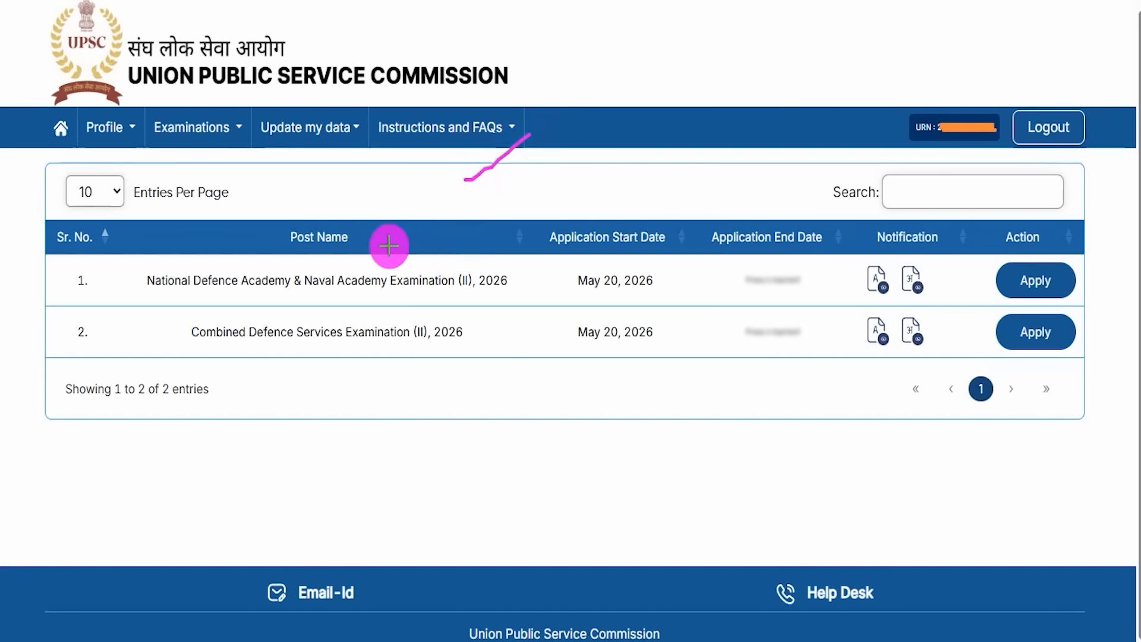
left_click_drag(54, 290, 70, 263)
left_click_drag(47, 339, 83, 302)
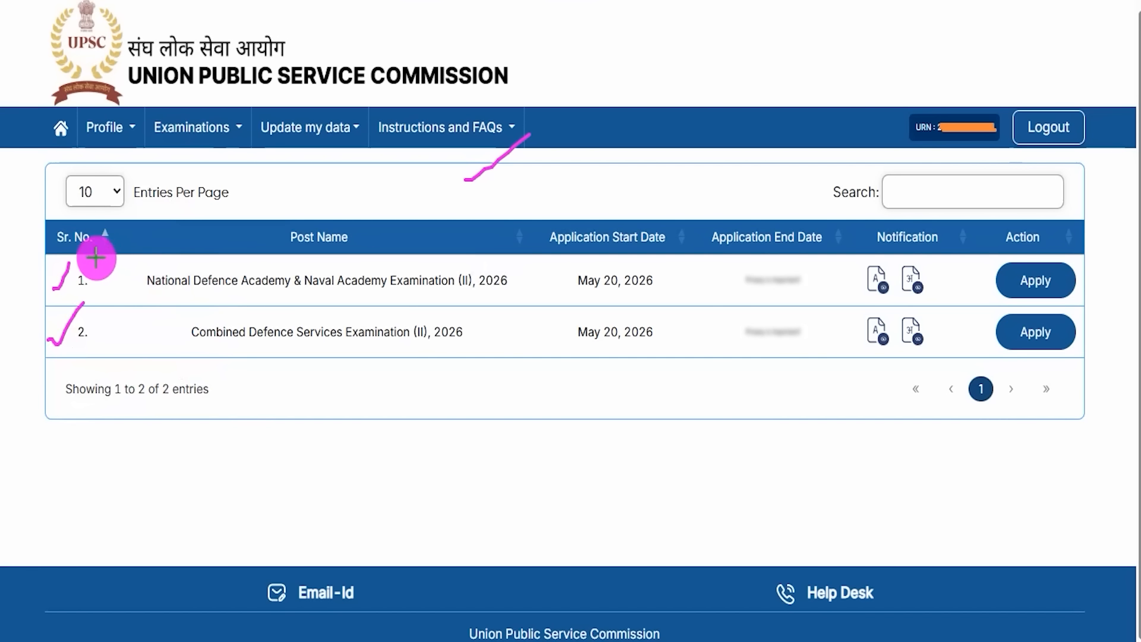
mouse_move(87, 252)
left_mouse_down()
mouse_move(401, 299)
mouse_move(516, 303)
left_mouse_up()
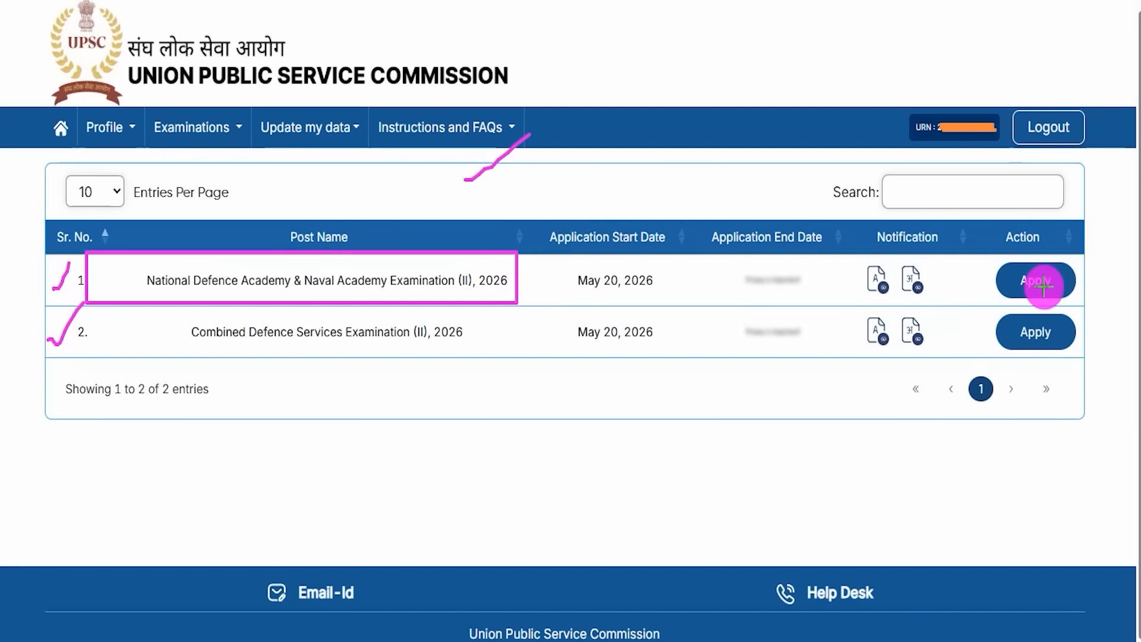
mouse_move(967, 256)
left_mouse_down()
mouse_move(1035, 267)
mouse_move(1099, 307)
mouse_move(1114, 228)
left_mouse_up()
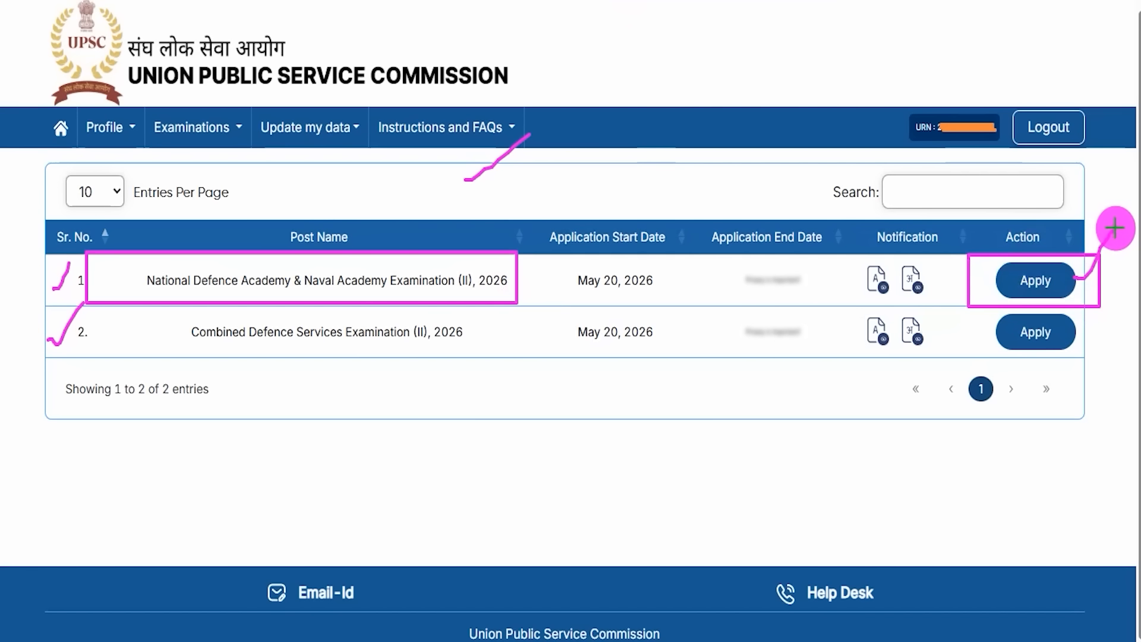
Step: Start the NDA & NA (II) 2026 application and tick Steps 1 to 4 in its notice
left_click(1035, 279)
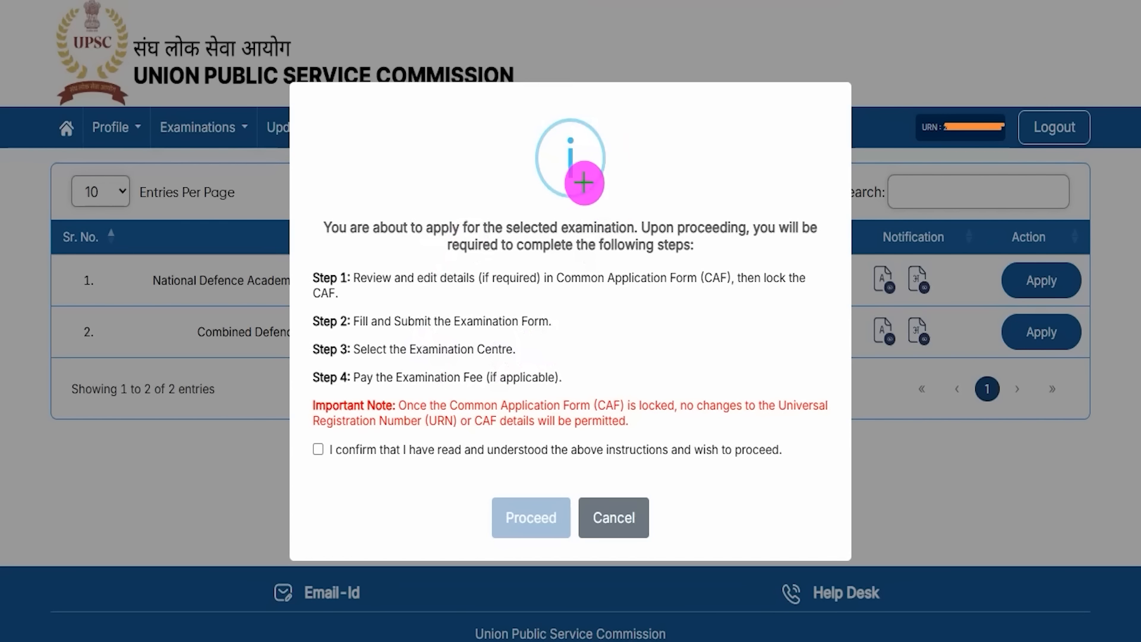
left_click_drag(619, 209, 667, 148)
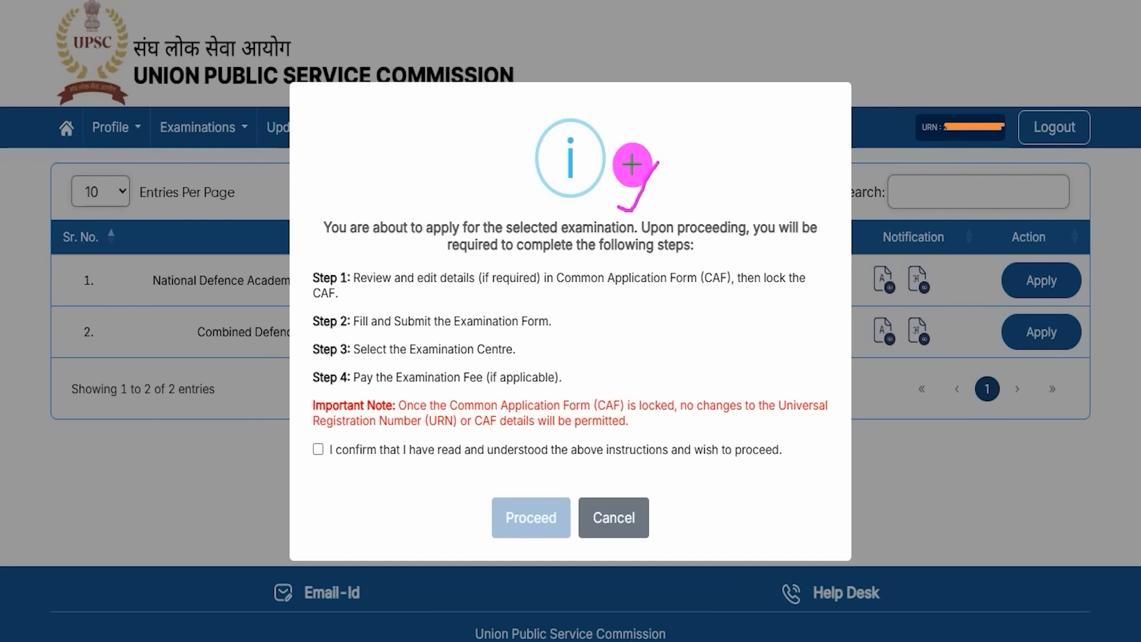
left_click_drag(299, 275, 316, 256)
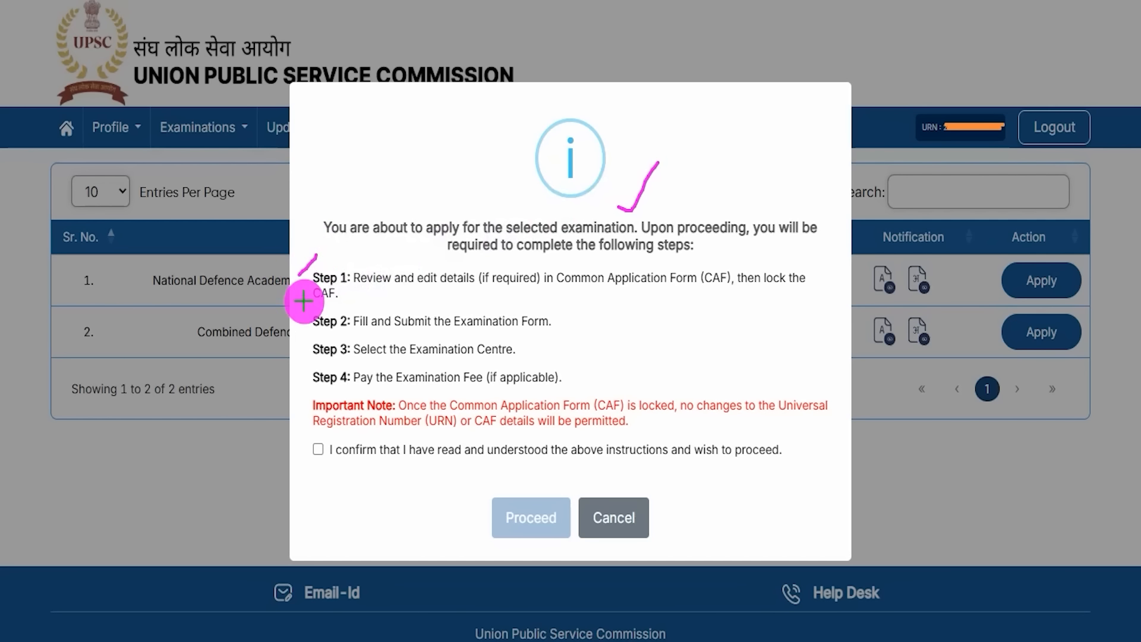
left_click_drag(299, 321, 316, 313)
left_click_drag(299, 356, 308, 341)
left_click_drag(296, 384, 309, 380)
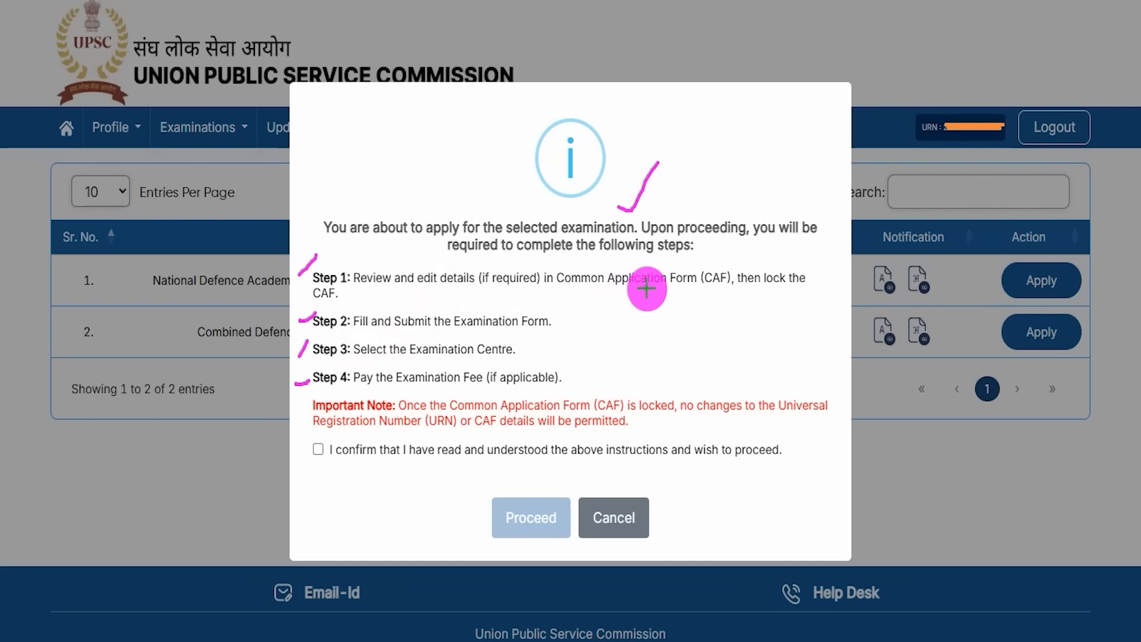
Step: Mark Step 1's review-and-lock requirement and the ends of Steps 2, 3 and 4
left_click_drag(494, 285, 523, 250)
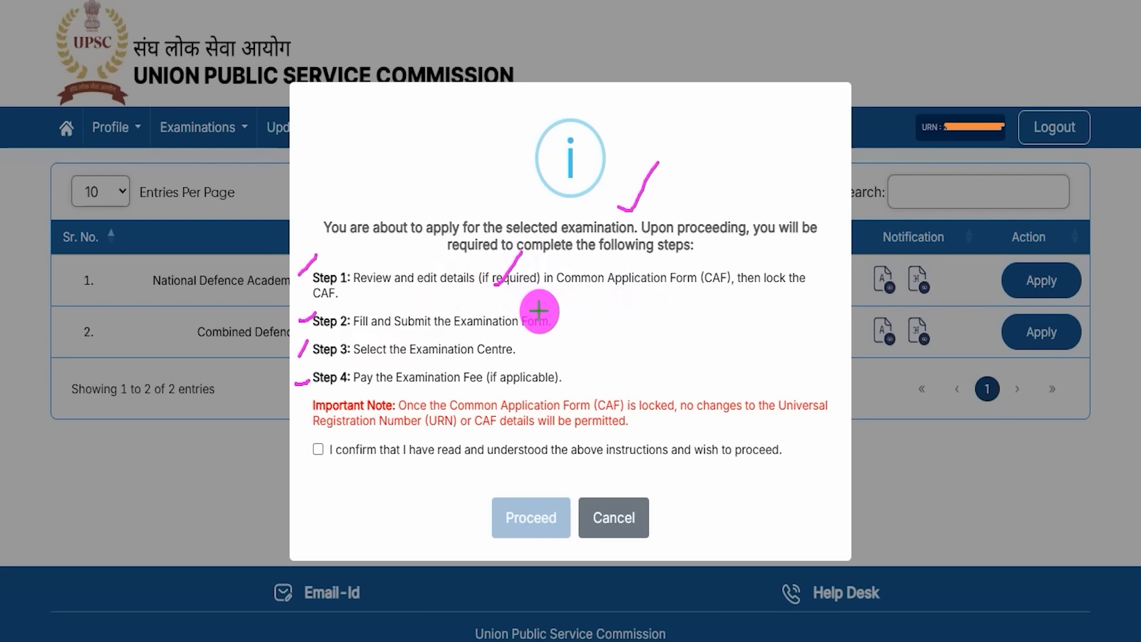
left_click_drag(554, 322, 583, 286)
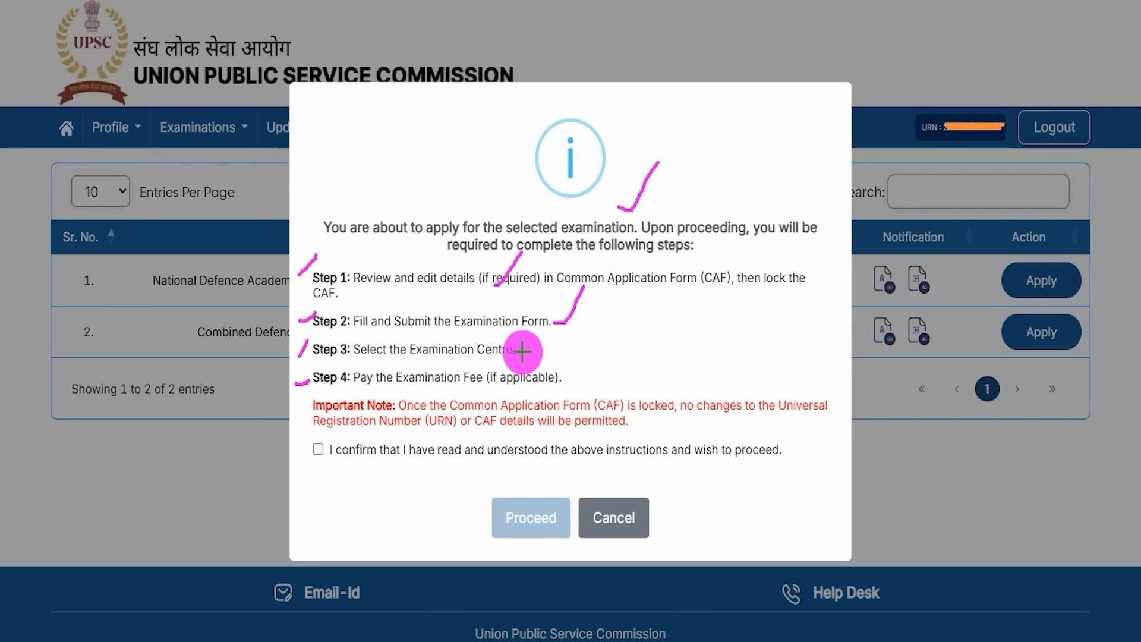
left_click_drag(522, 351, 539, 319)
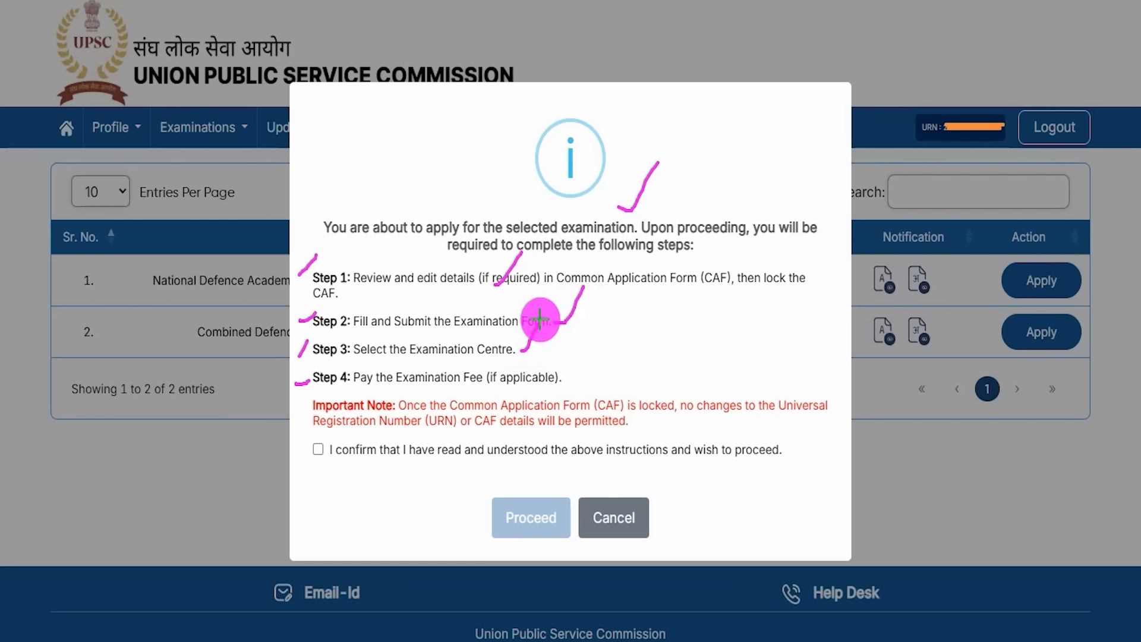
left_click_drag(564, 378, 590, 344)
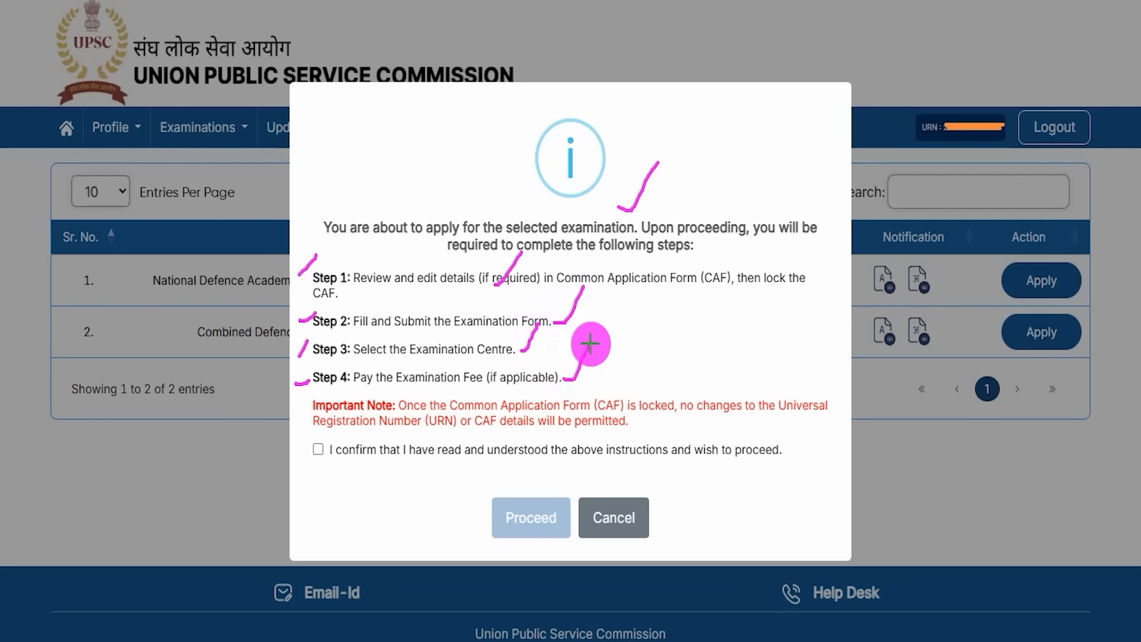
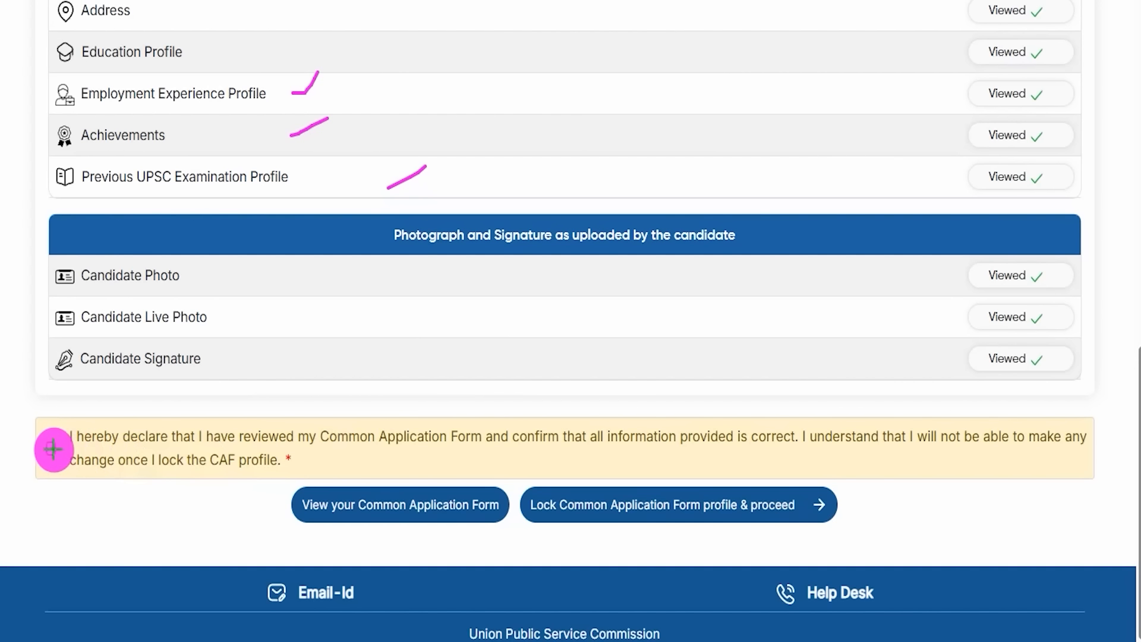
Step: Mark the declaration checkbox, its text, and the 'Lock Common Application Form profile & proceed' button
left_click_drag(51, 458, 86, 414)
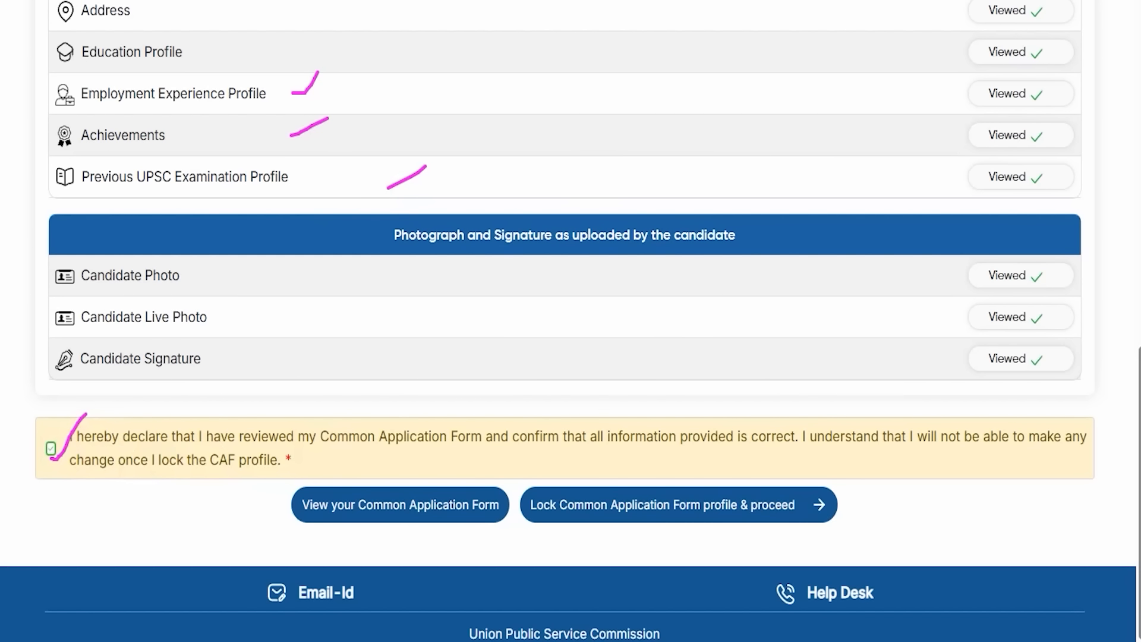
left_click_drag(126, 512, 287, 511)
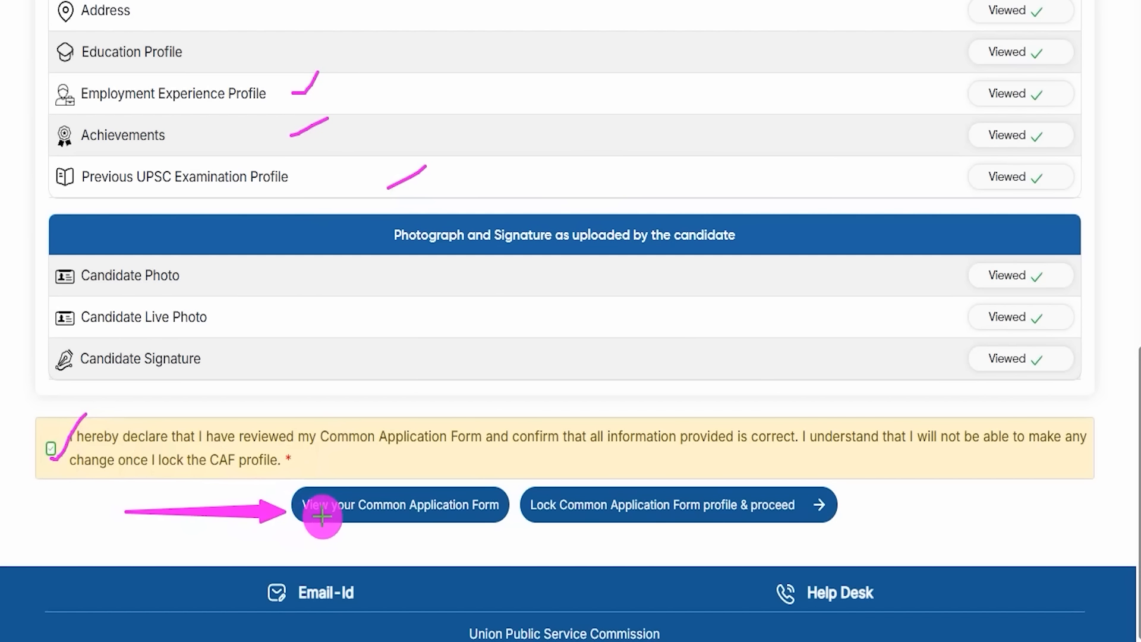
left_click_drag(1047, 505, 841, 504)
Step: Start locking the CAF and accept the lock warning with Agree & Proceed
left_click(812, 499)
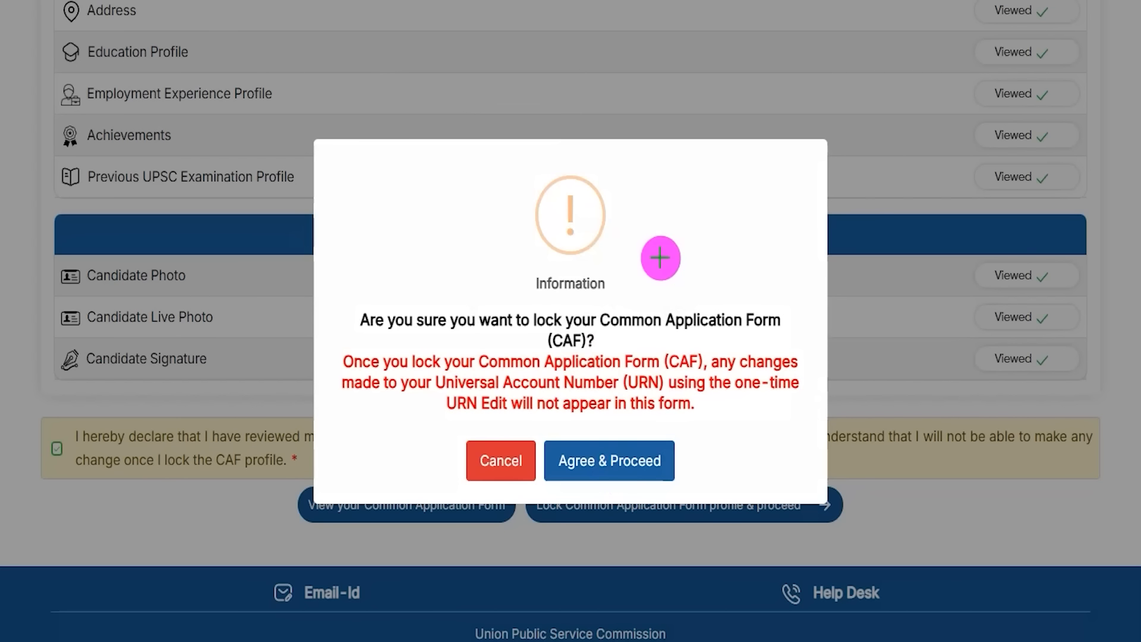
left_click_drag(629, 237, 675, 172)
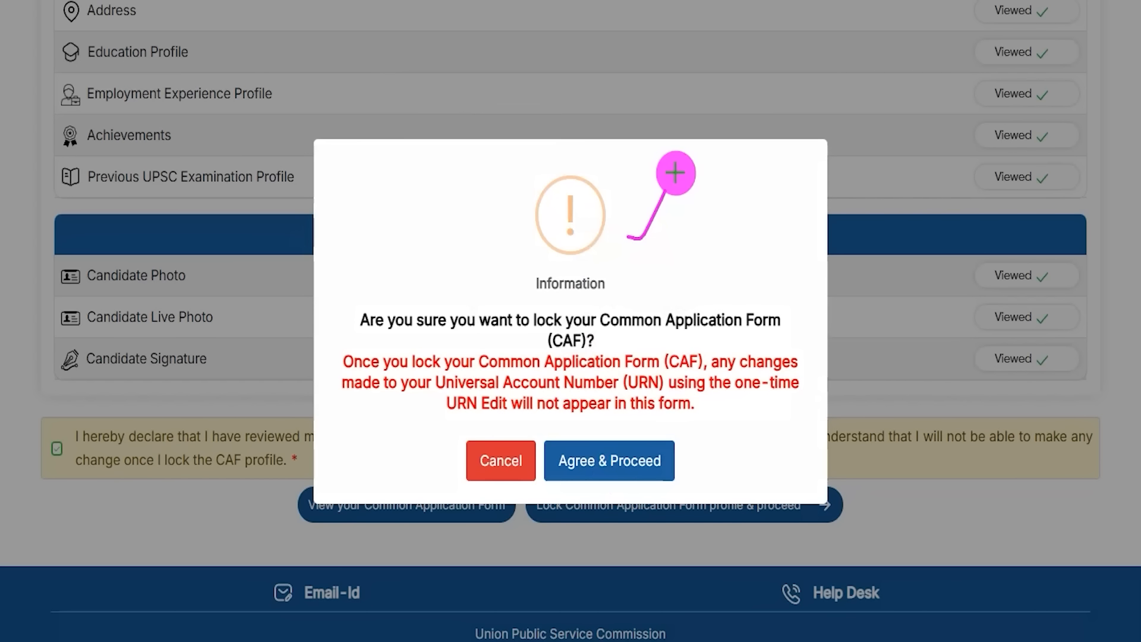
left_click_drag(612, 333, 676, 333)
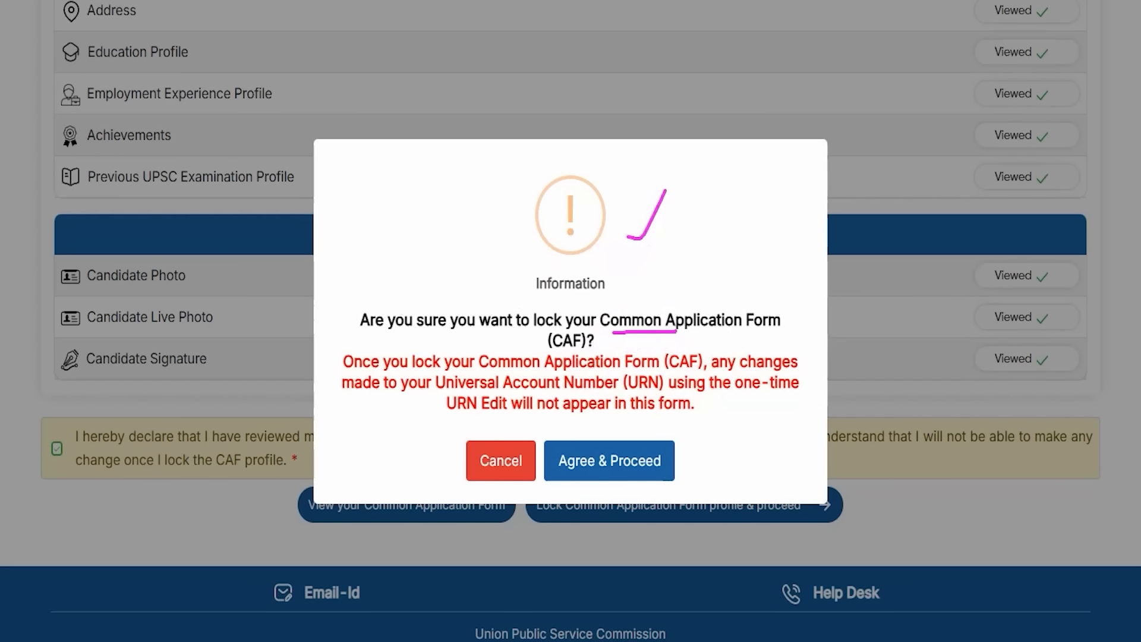
left_click_drag(799, 422, 668, 450)
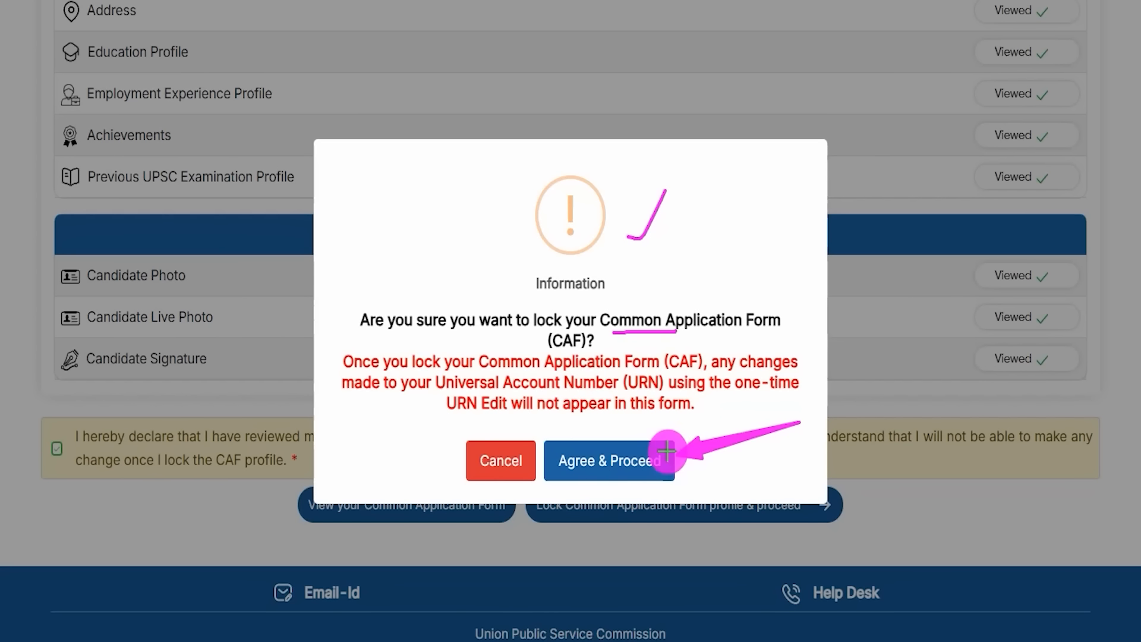
left_click(668, 450)
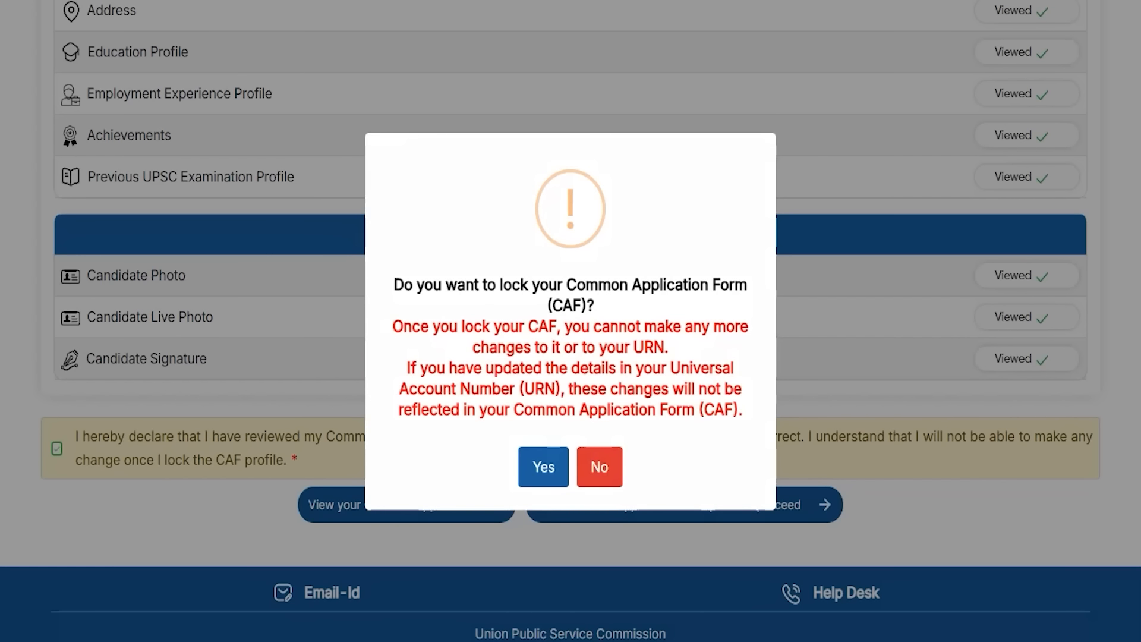
Step: Confirm the permanent CAF lock with Yes and dismiss the Success message
left_click_drag(621, 208, 655, 161)
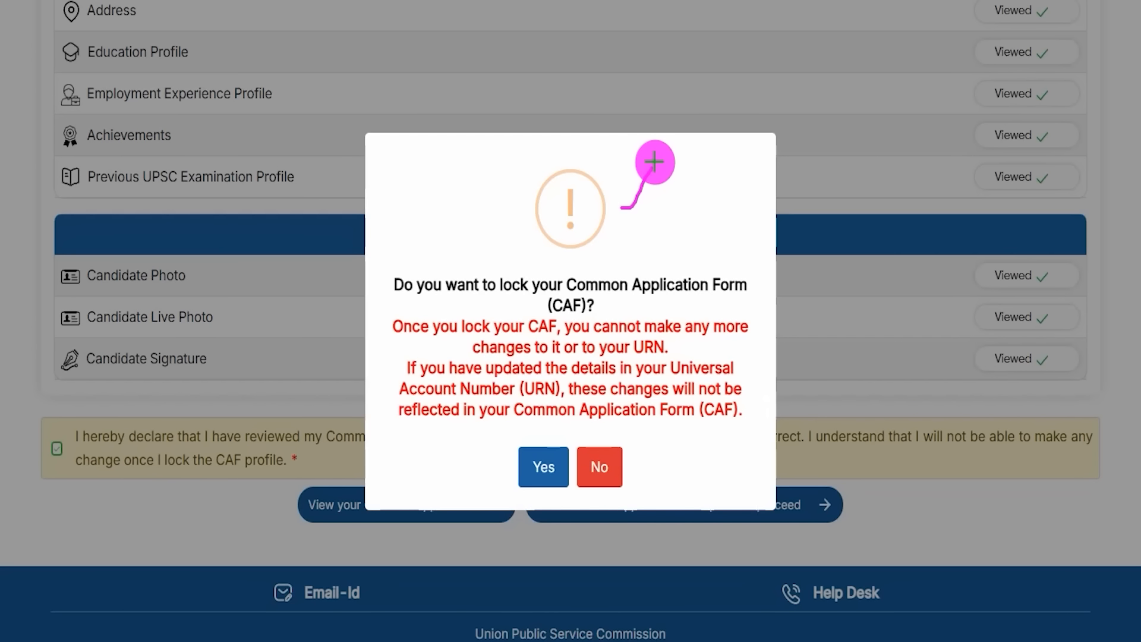
left_click_drag(607, 300, 675, 297)
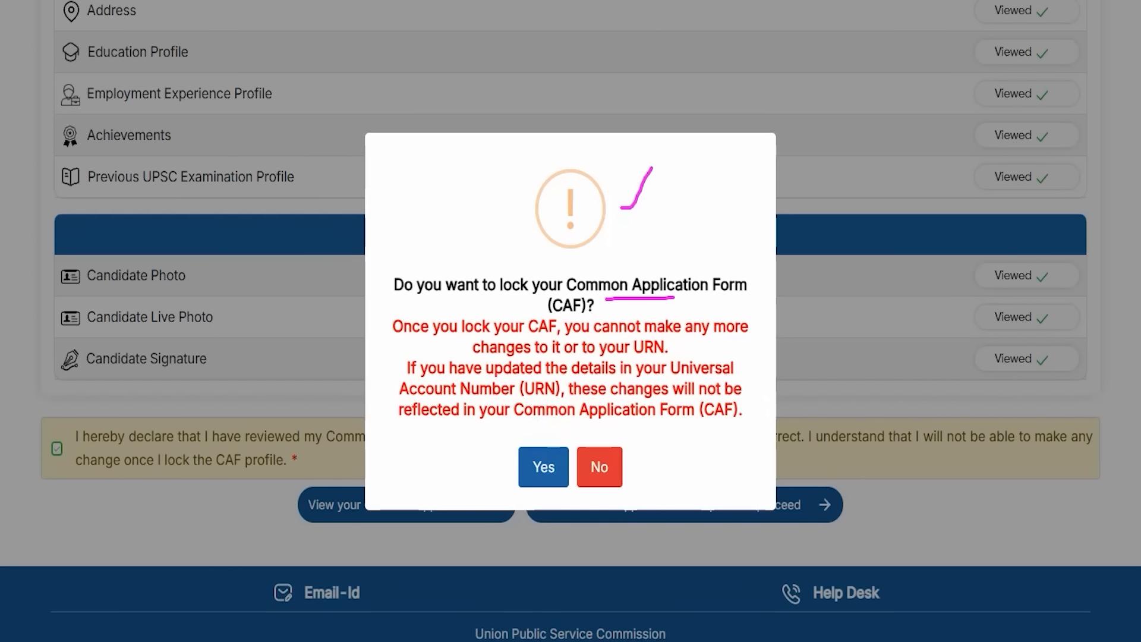
left_click_drag(401, 441, 510, 469)
left_click(527, 455)
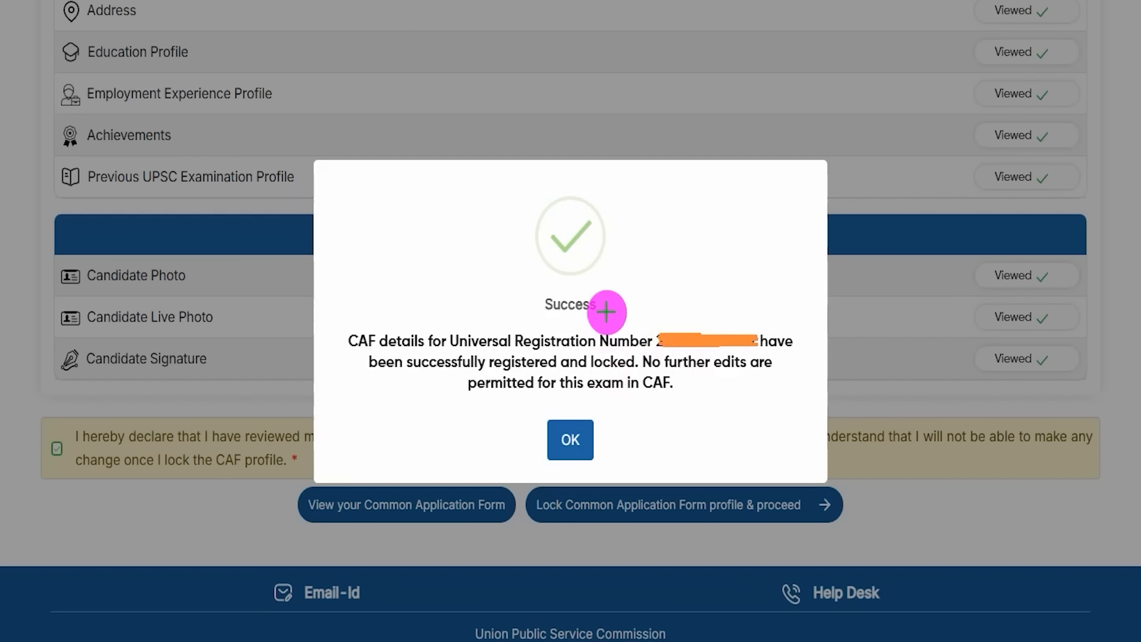
left_click_drag(611, 288, 685, 219)
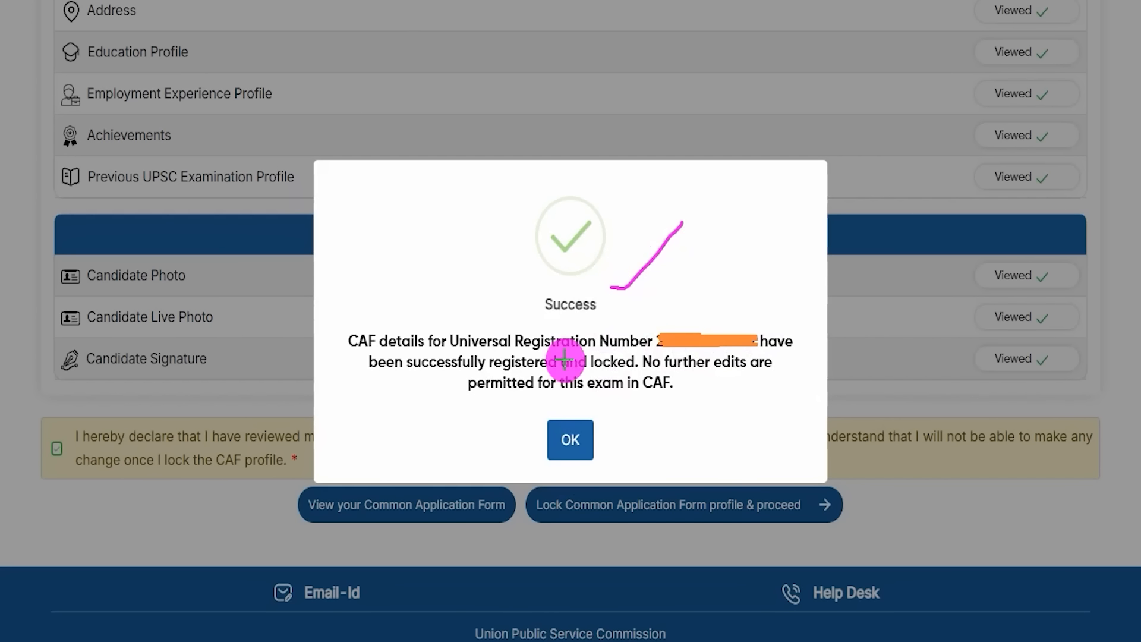
left_click_drag(508, 404, 624, 475)
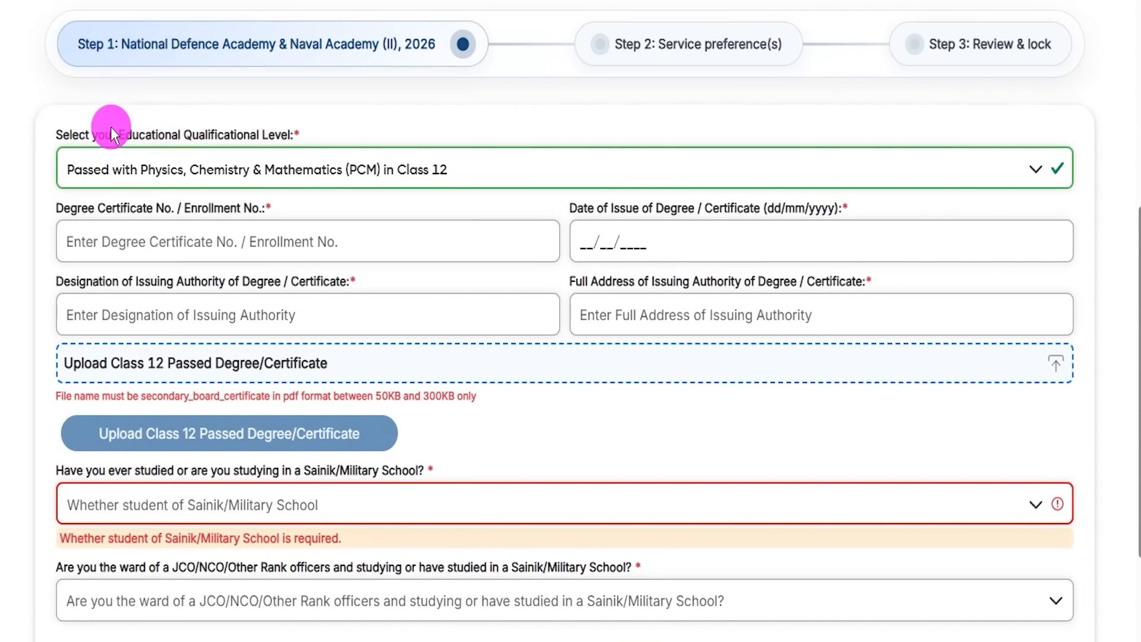
left_click_drag(111, 126, 259, 139)
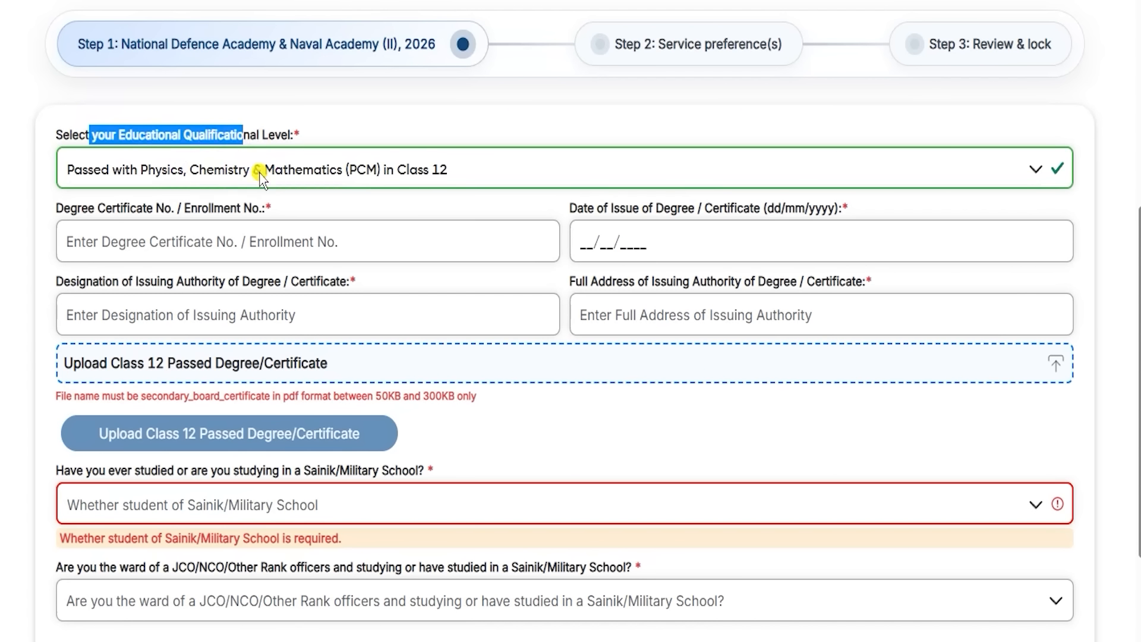
left_click(259, 172)
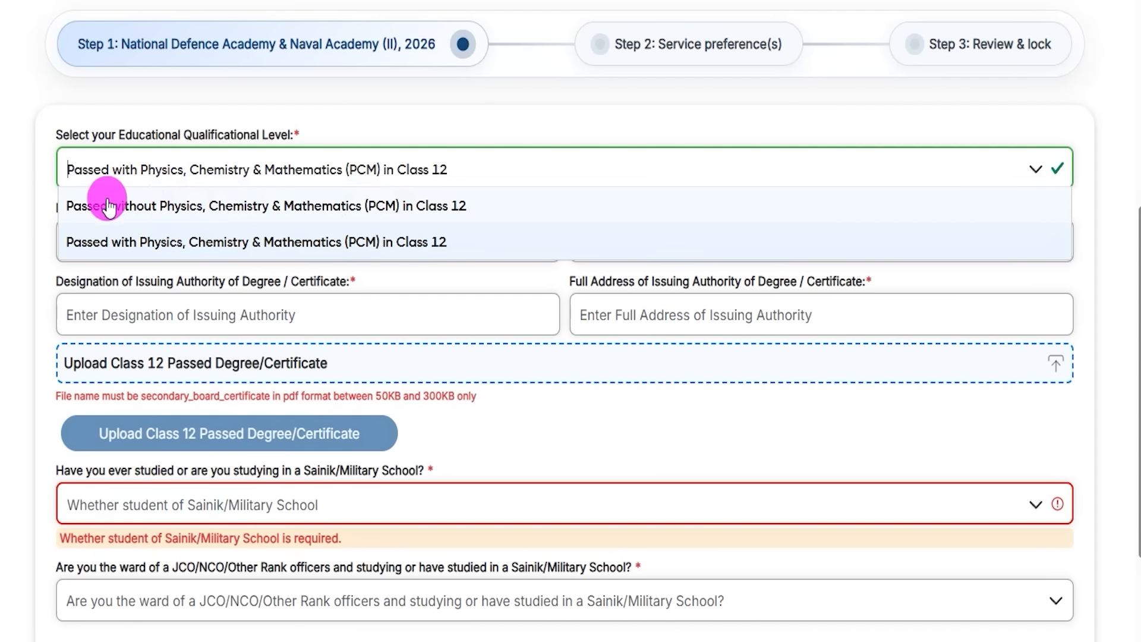
left_click(306, 243)
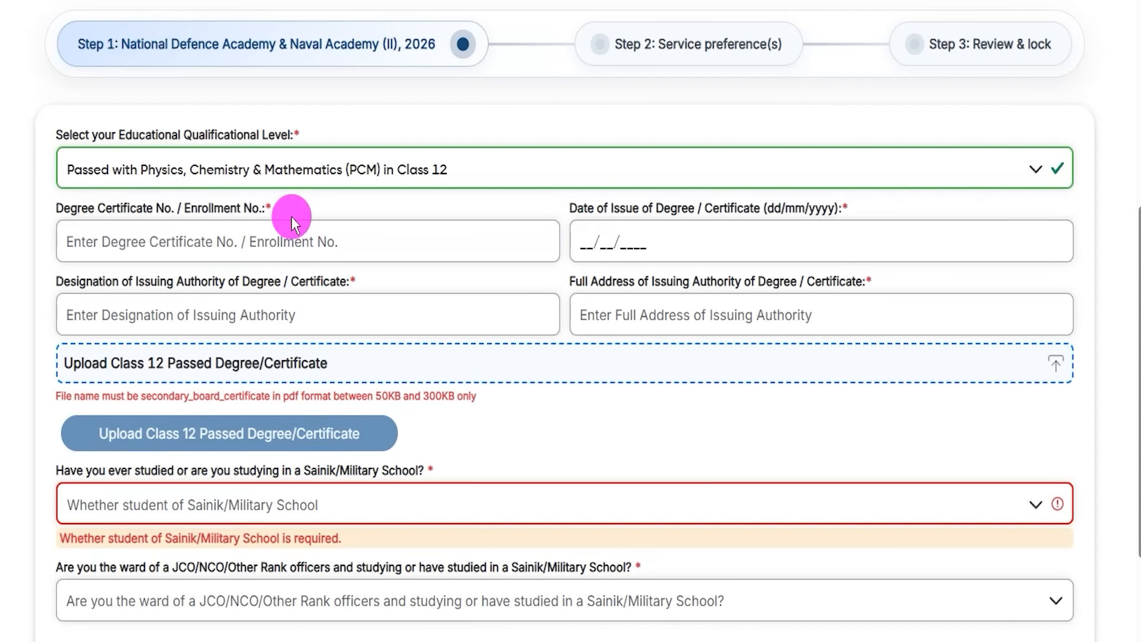
left_click_drag(77, 203, 187, 214)
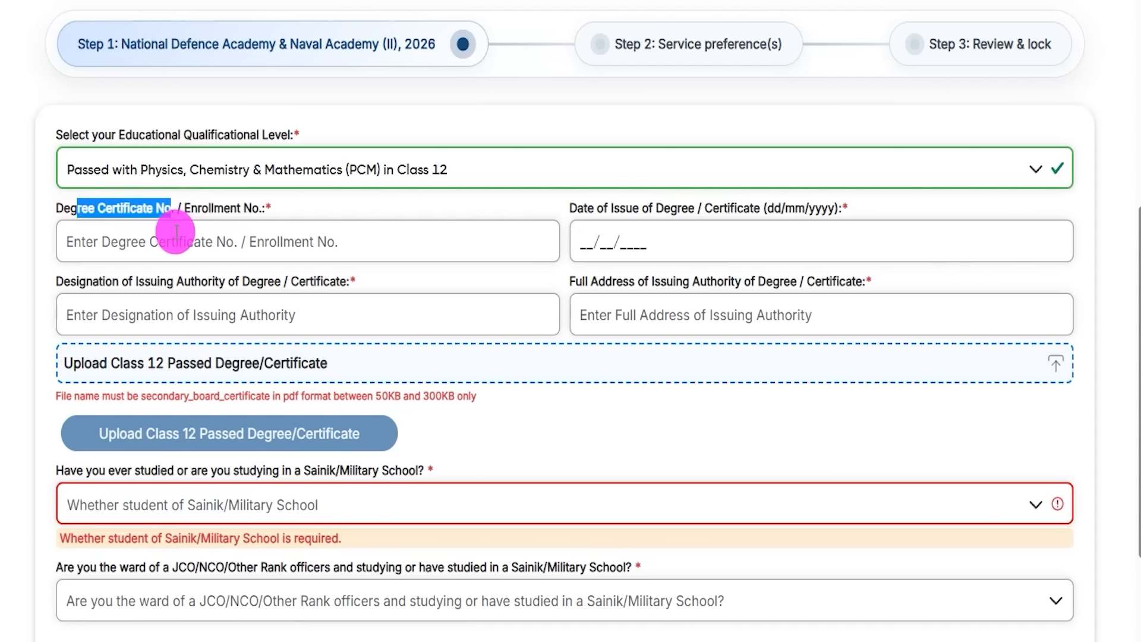
left_click(176, 232)
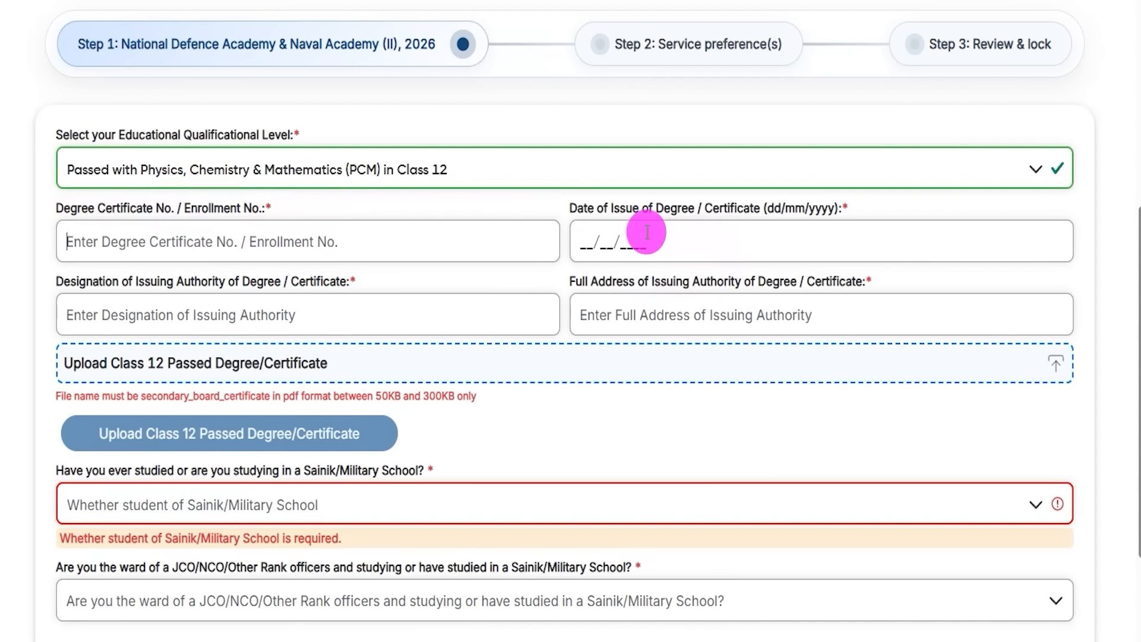
left_click(586, 241)
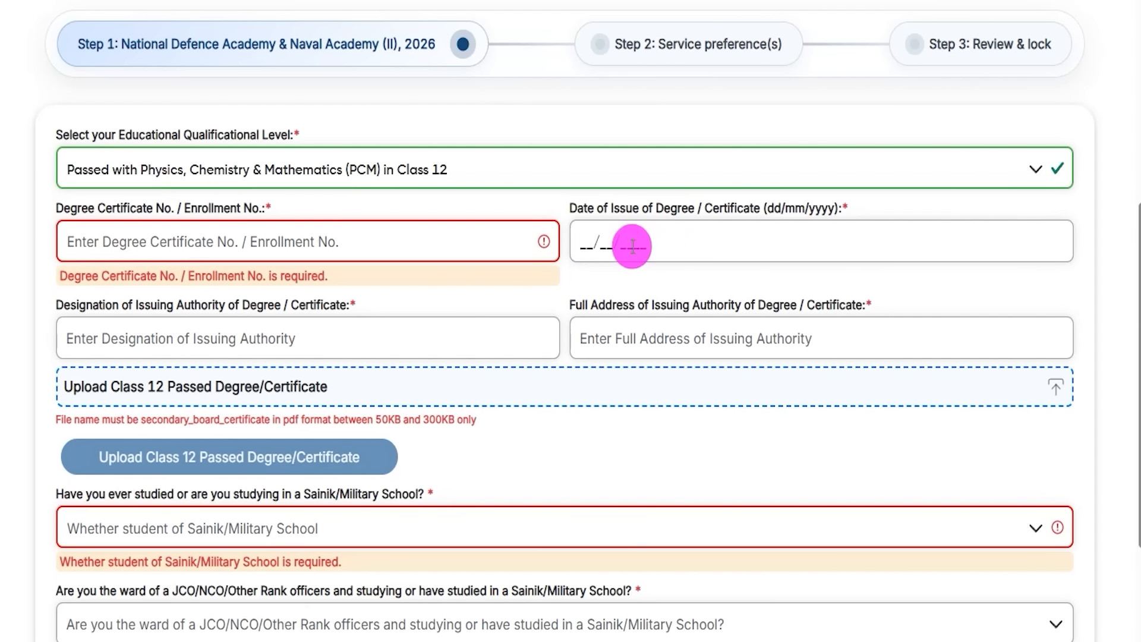
left_click_drag(86, 305, 241, 306)
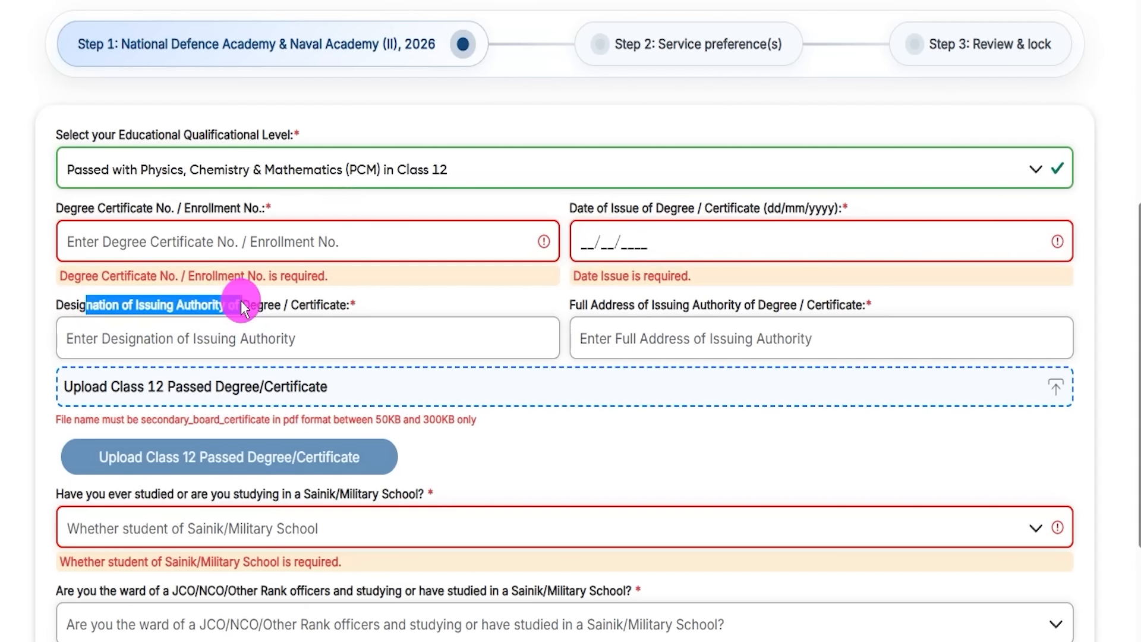
left_click(253, 336)
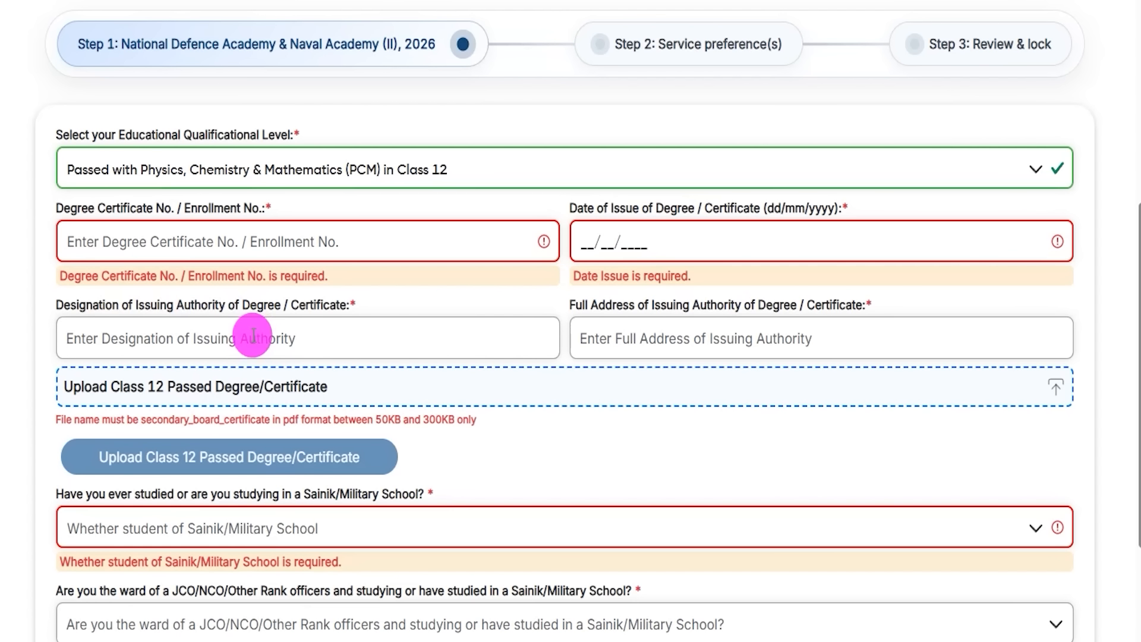
left_click(624, 339)
left_click_drag(692, 306, 760, 308)
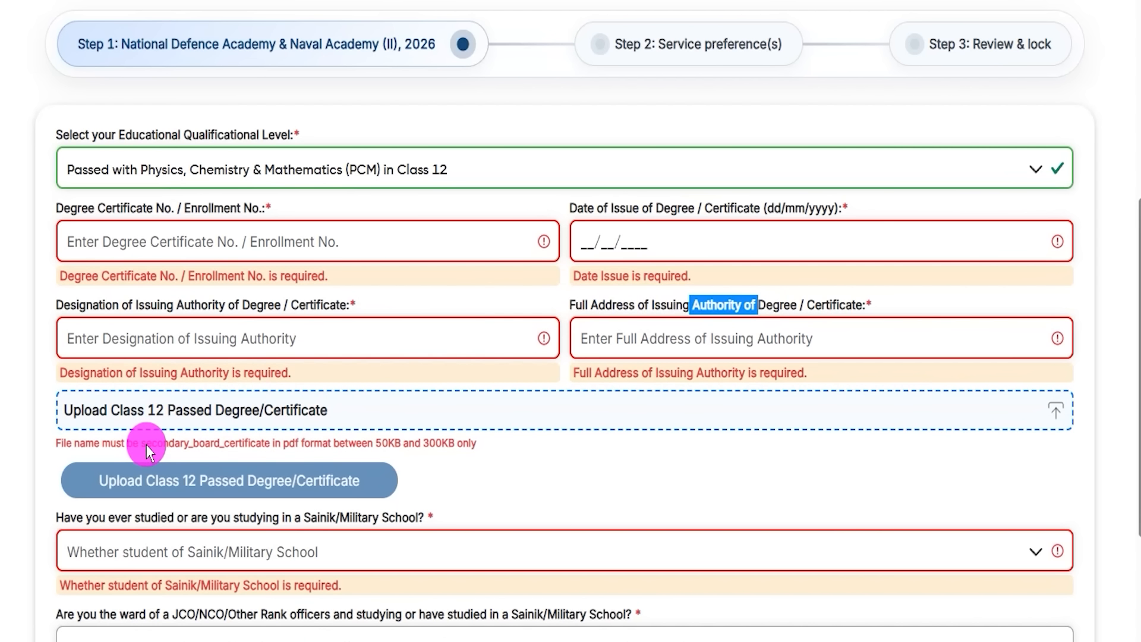
left_click_drag(140, 444, 157, 444)
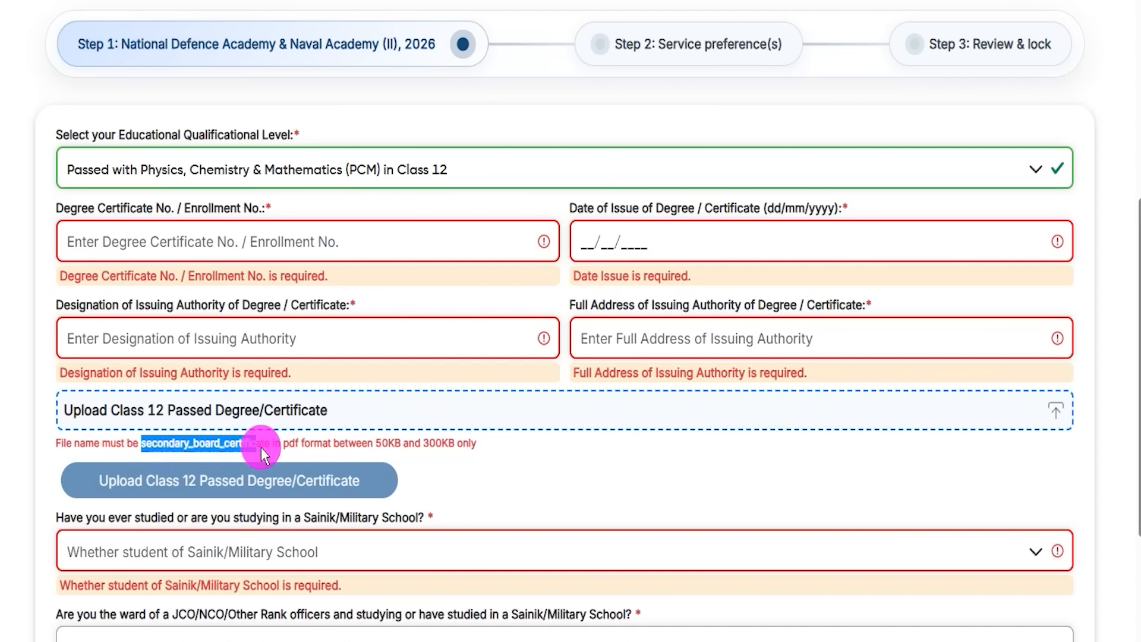
left_click(286, 444)
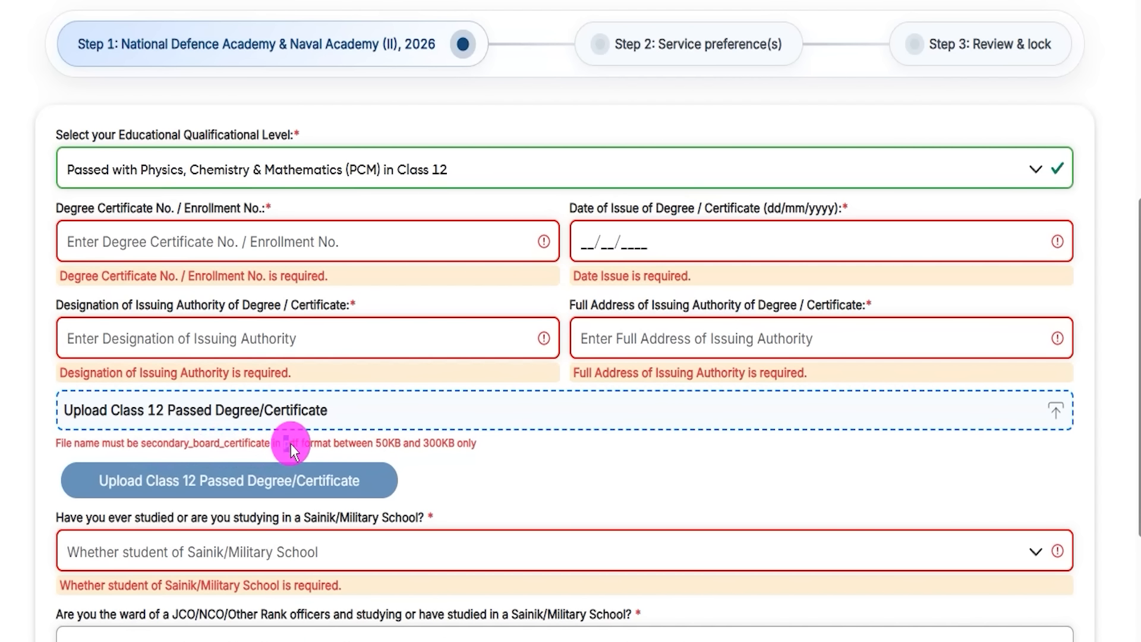
left_click_drag(381, 445, 412, 444)
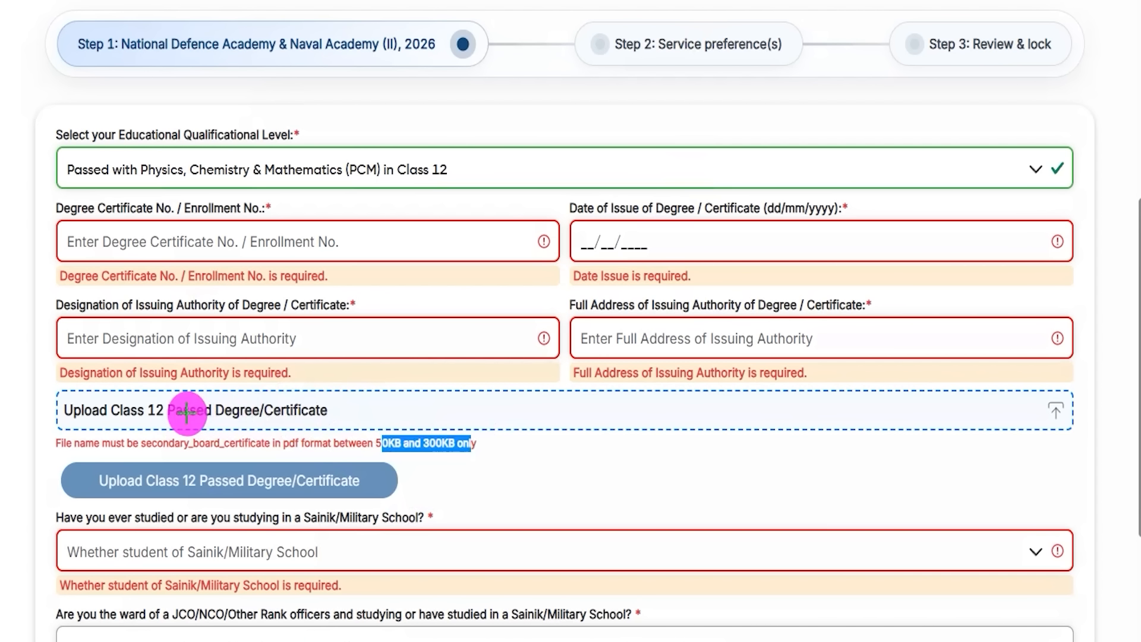
left_click_drag(328, 409, 431, 337)
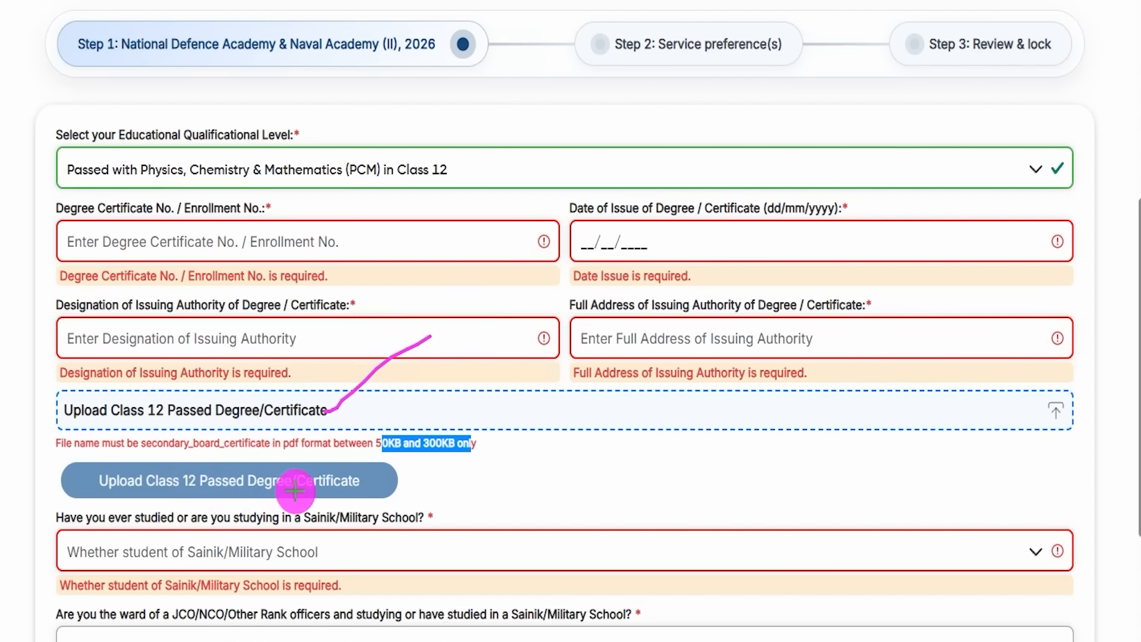
left_click_drag(376, 479, 458, 392)
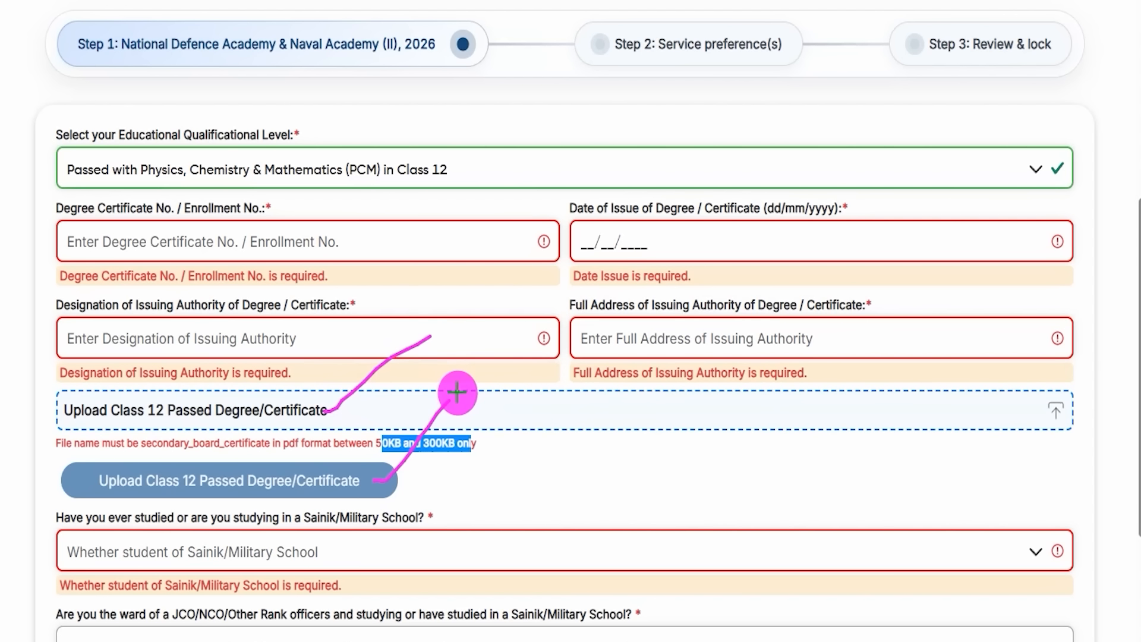
key("Escape")
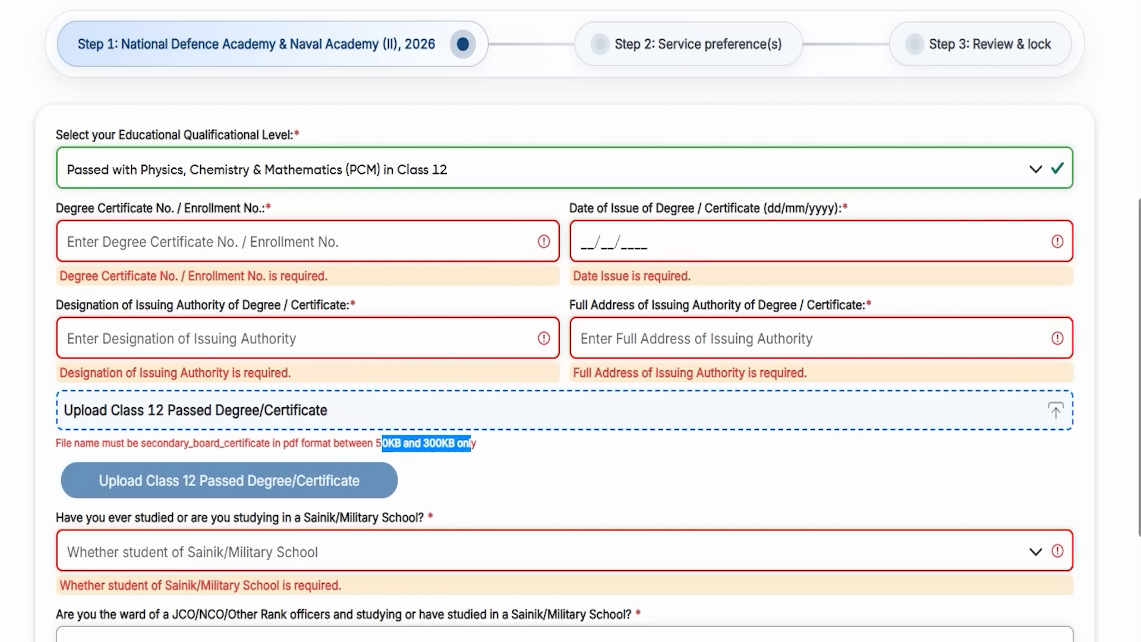
scroll(331, 543, "down", 3)
Step: Answer No to the Sainik/Military School question
left_click(165, 362)
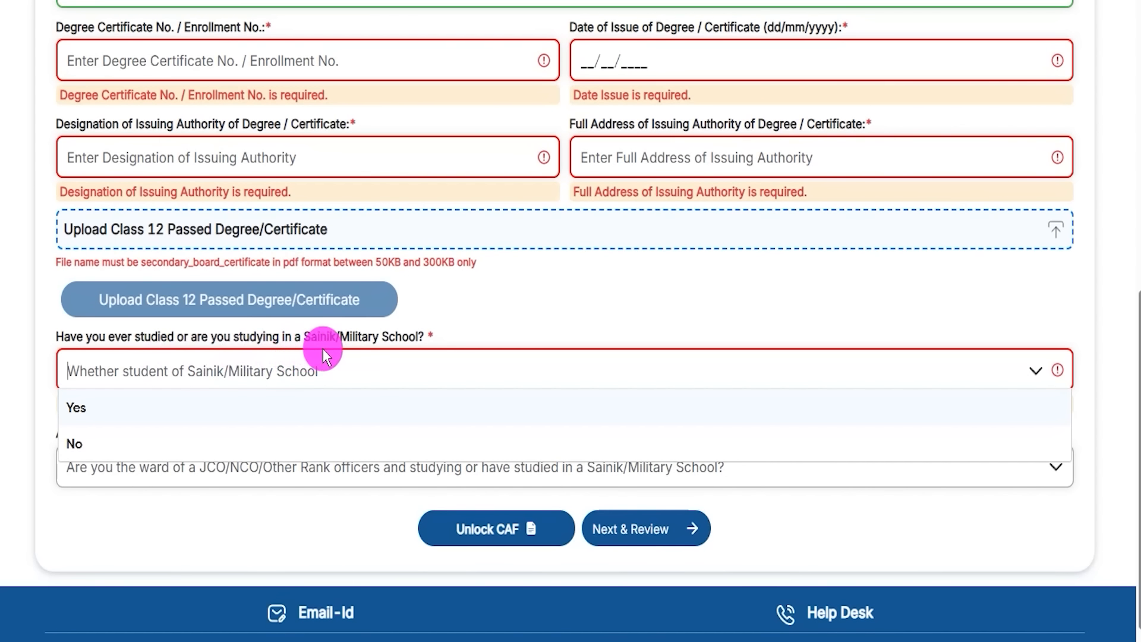
left_click(85, 411)
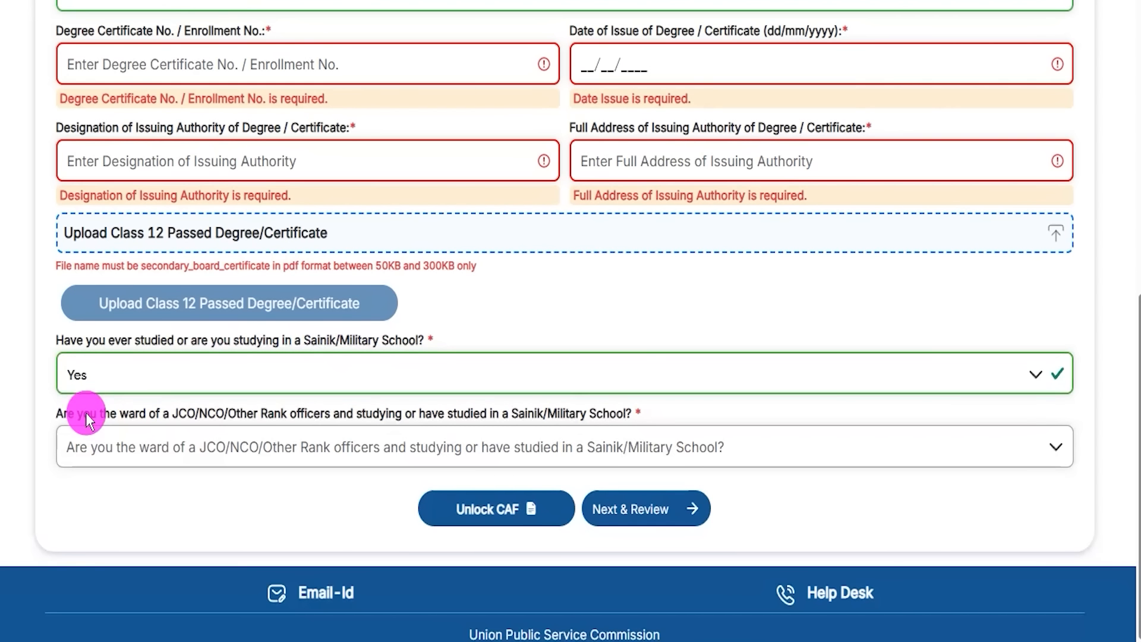
left_click(148, 383)
left_click(97, 448)
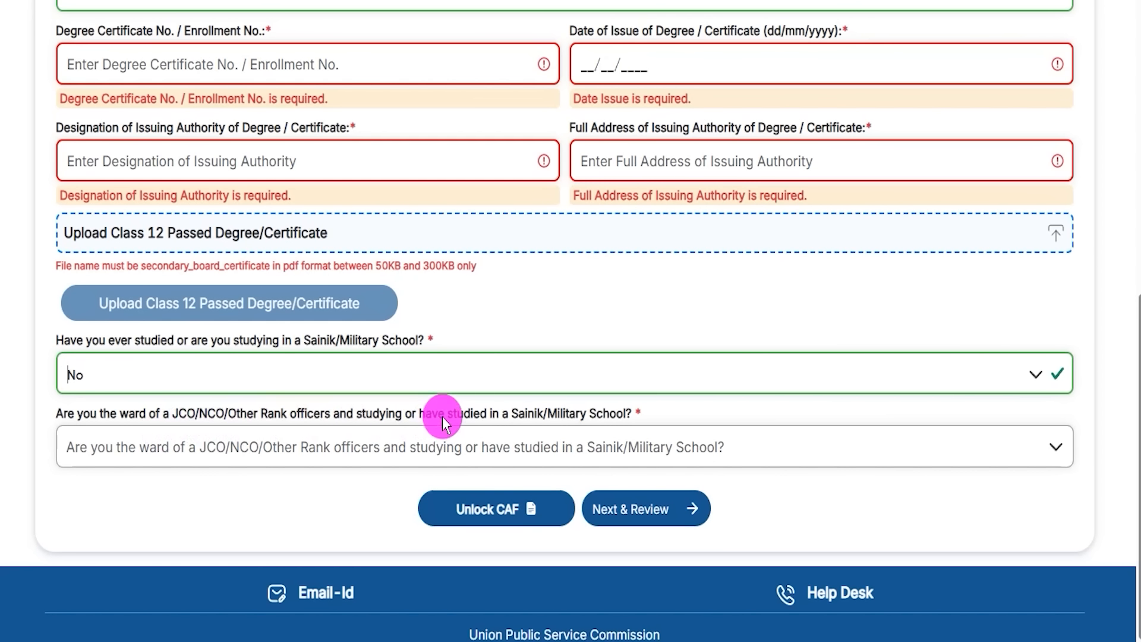
Step: Answer No to the JCO/NCO ward question and proceed with Next & Review
left_click_drag(512, 413, 569, 414)
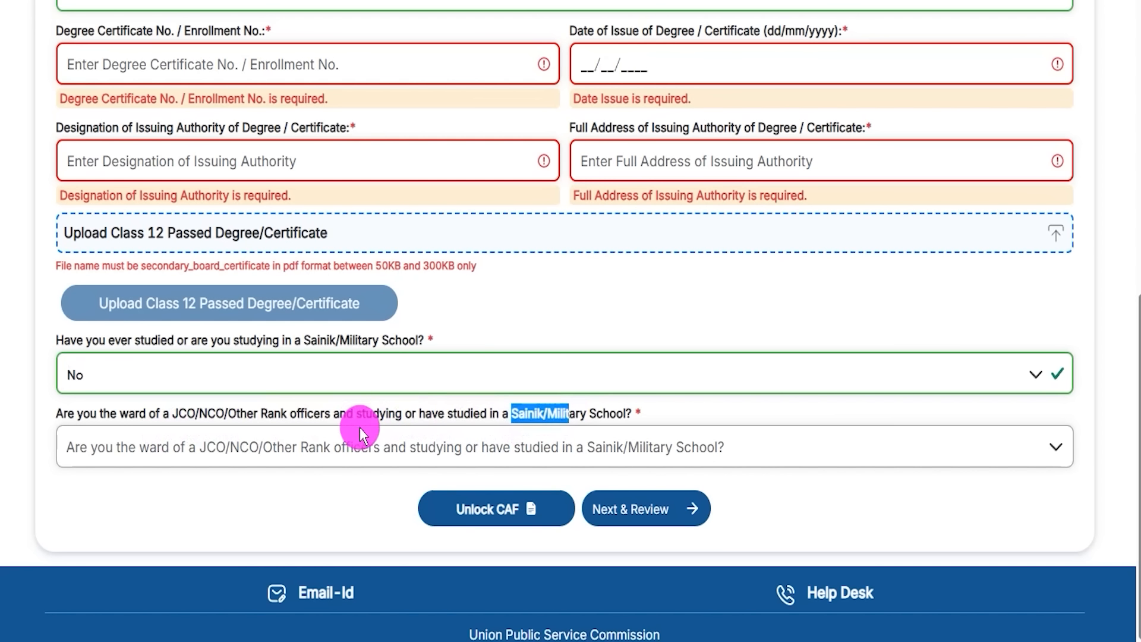
left_click(301, 445)
left_click(102, 490)
left_click(145, 448)
left_click(81, 517)
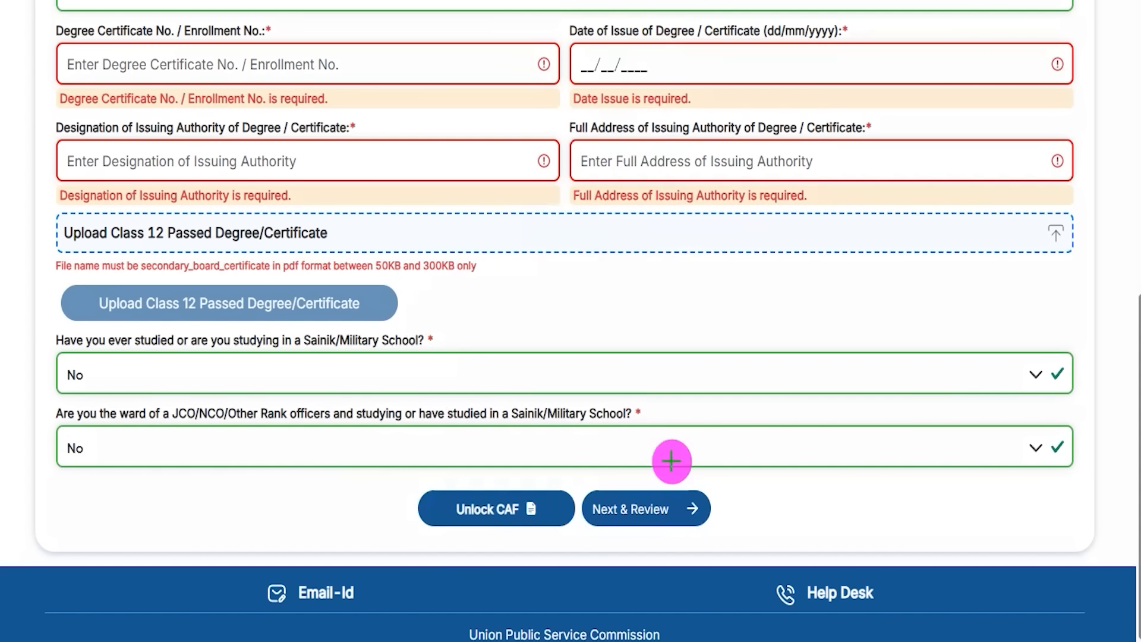
left_click_drag(927, 504, 720, 510)
left_click(699, 503)
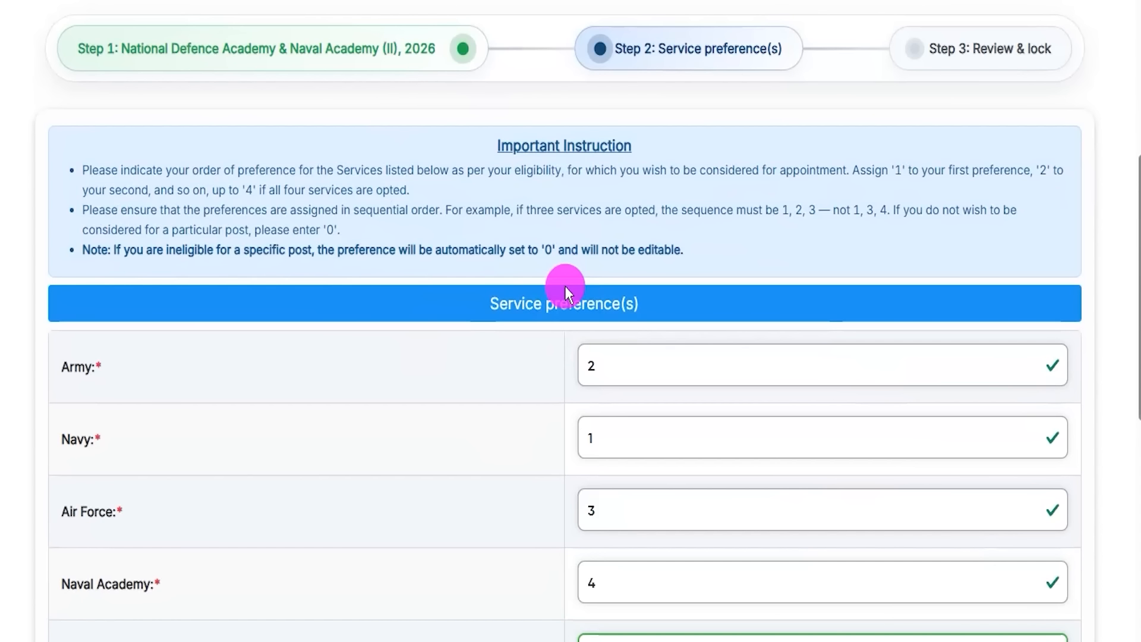
scroll(511, 336, "down", 2)
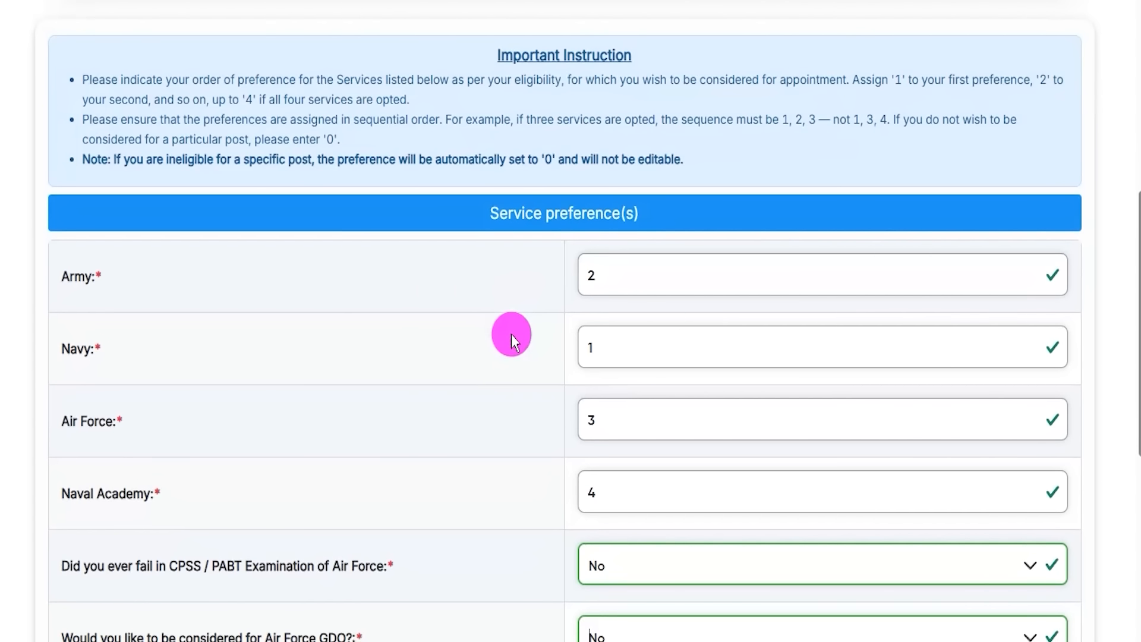
scroll(511, 334, "down", 2)
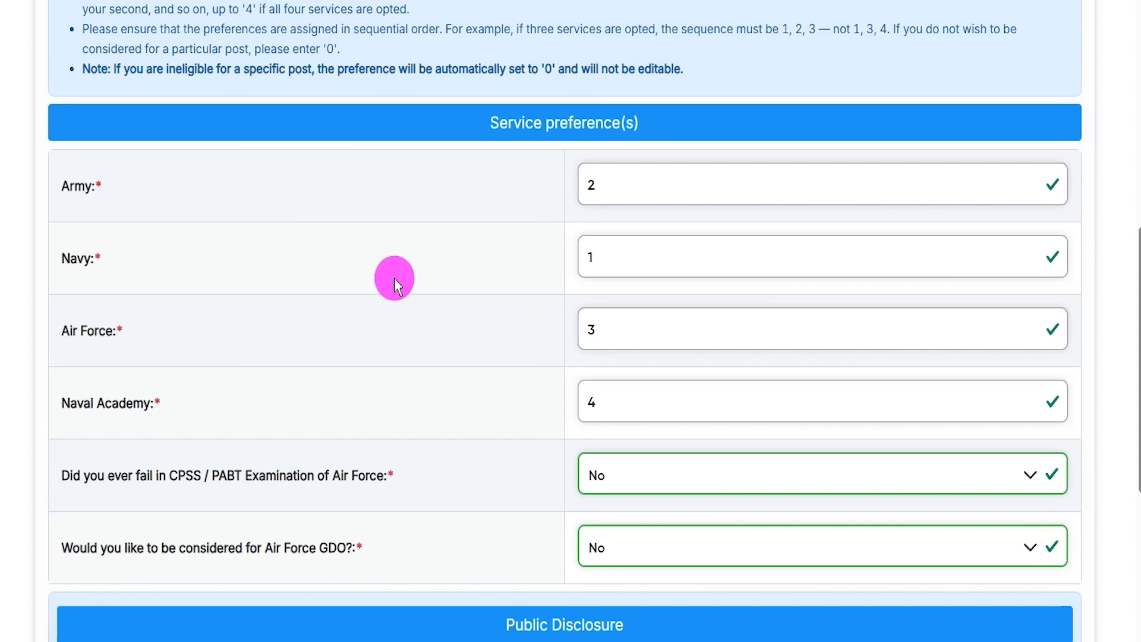
left_click_drag(72, 189, 103, 192)
left_click_drag(71, 260, 102, 263)
left_click_drag(73, 333, 96, 333)
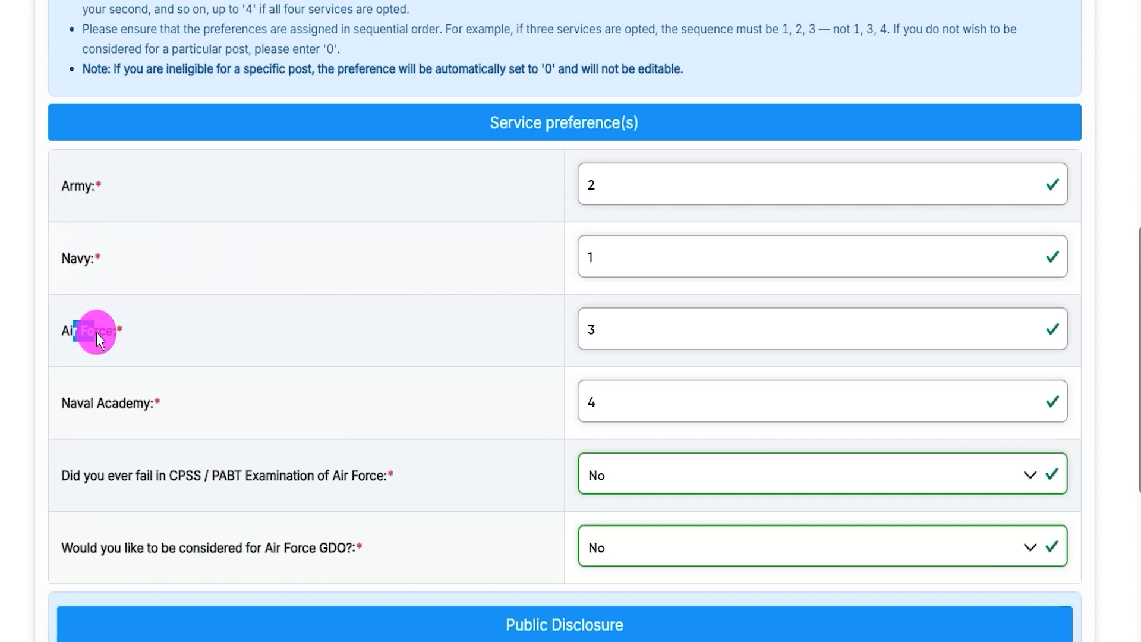
left_click_drag(77, 406, 123, 409)
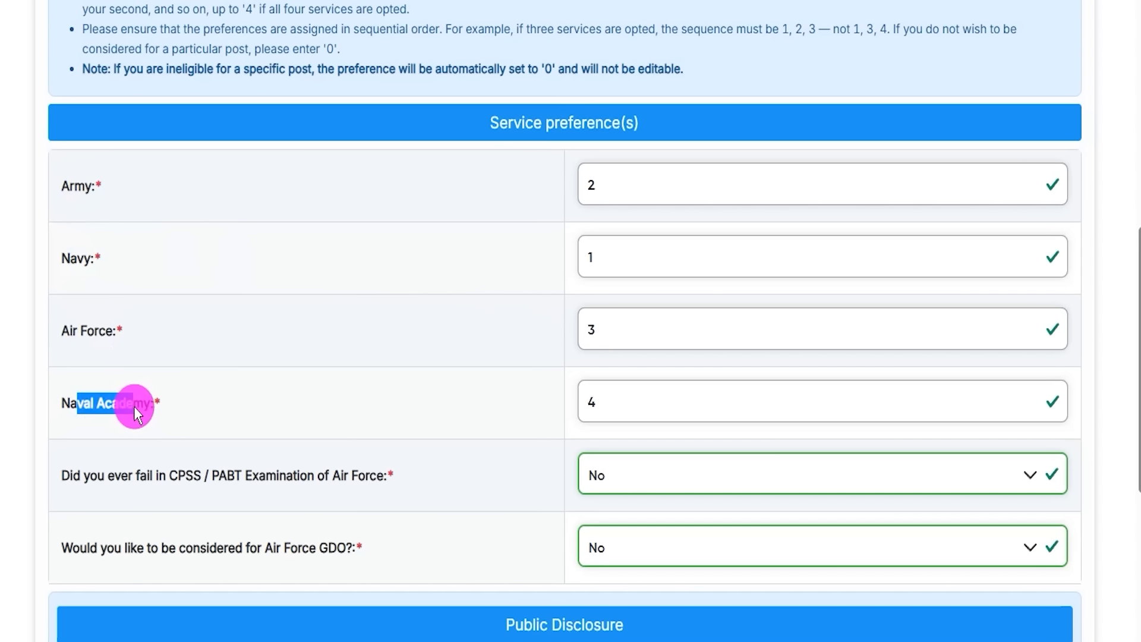
left_click(133, 405)
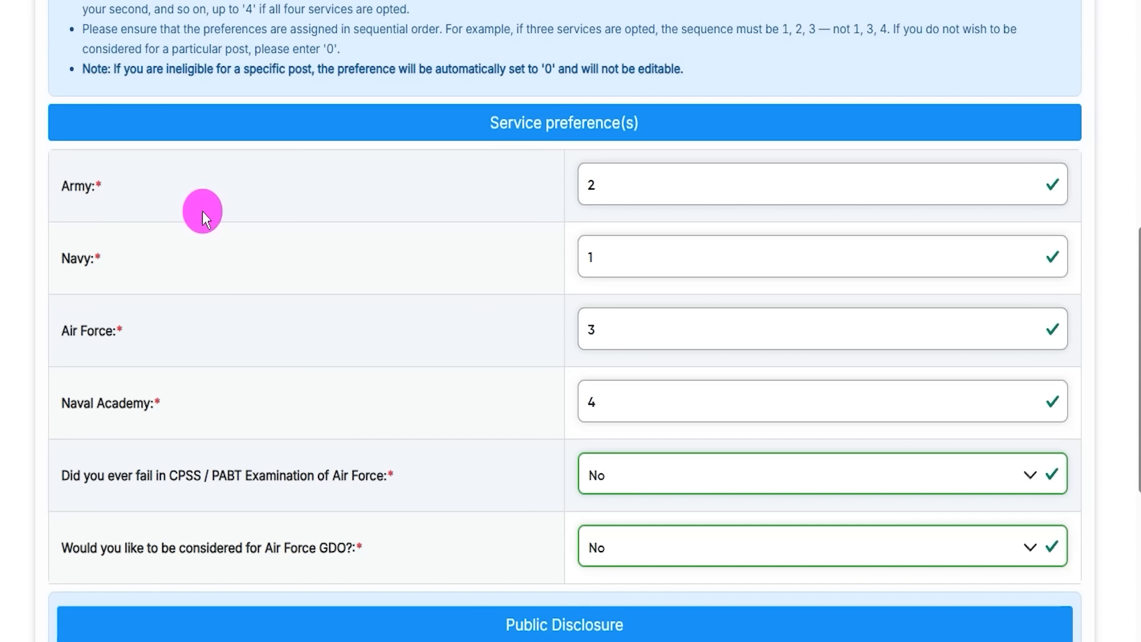
double_click(80, 186)
double_click(70, 260)
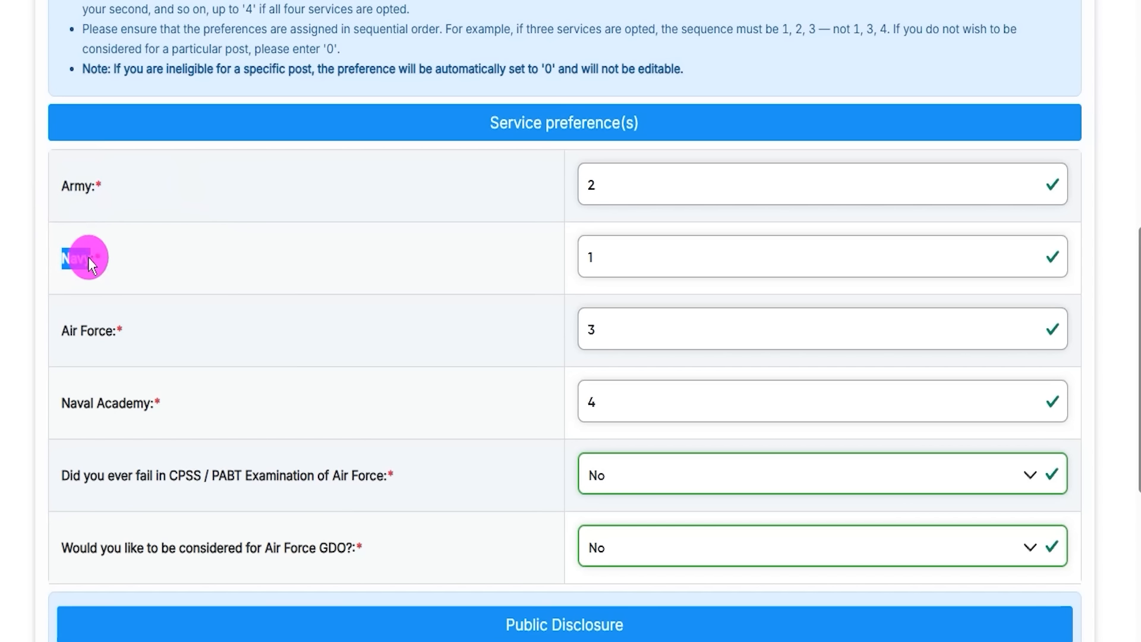
double_click(73, 331)
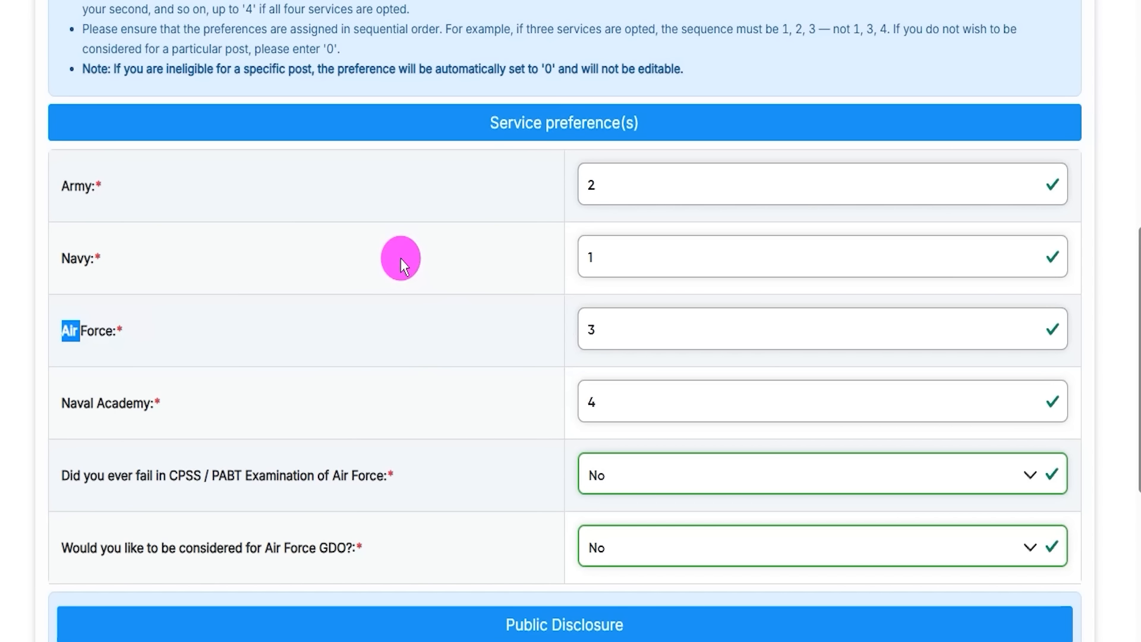
left_click_drag(67, 186, 91, 186)
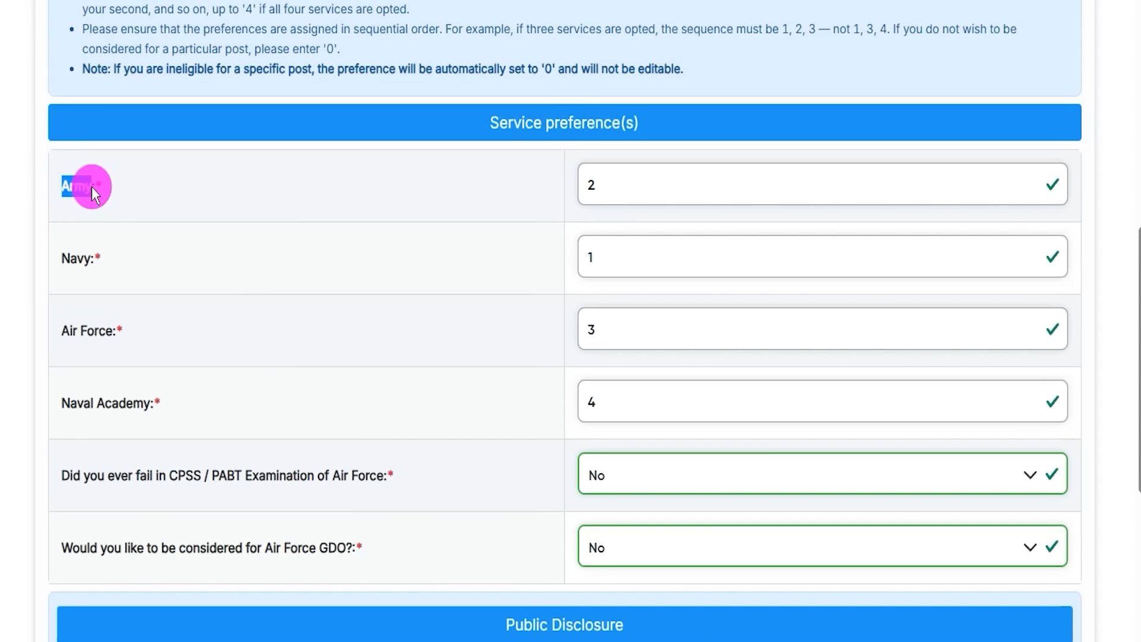
left_click_drag(619, 184, 547, 173)
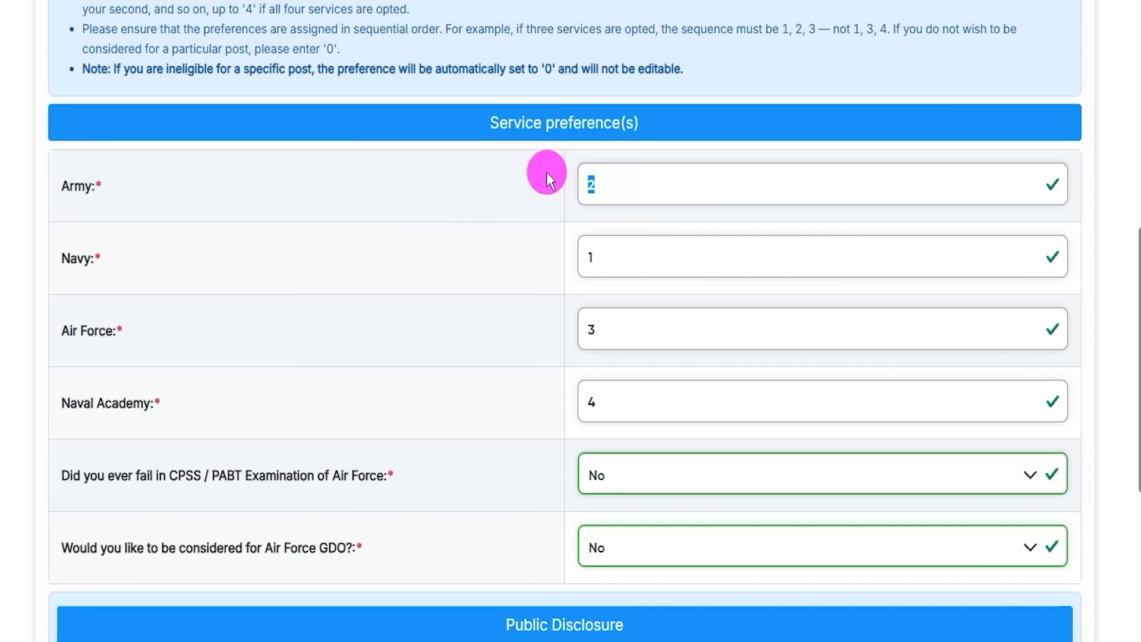
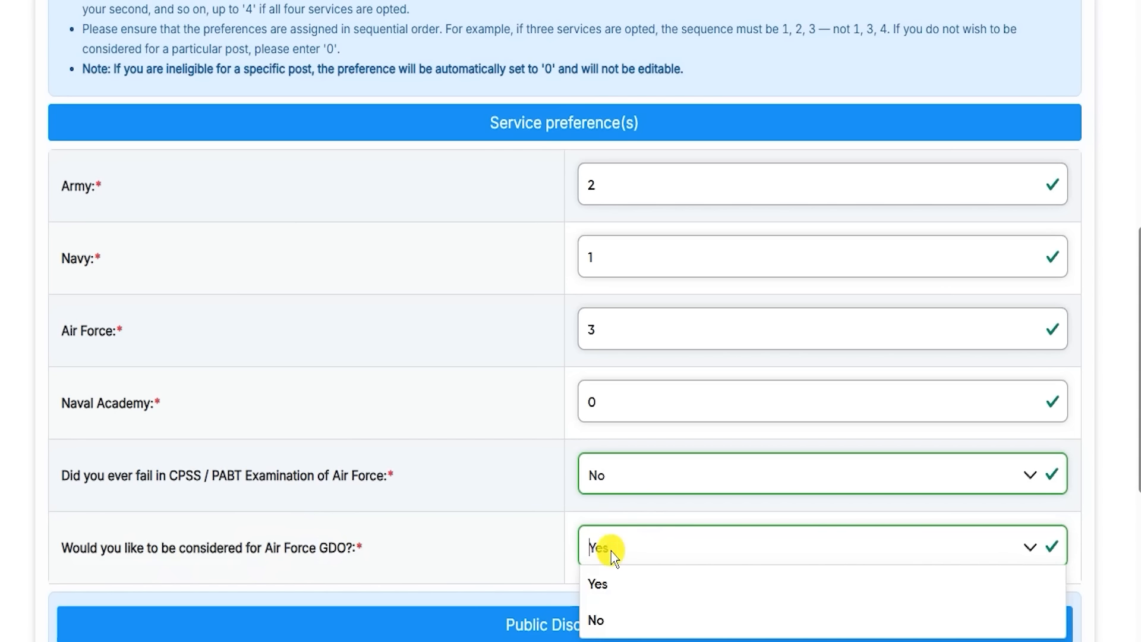
Step: Answer No to the Air Force GDO question
left_click(601, 615)
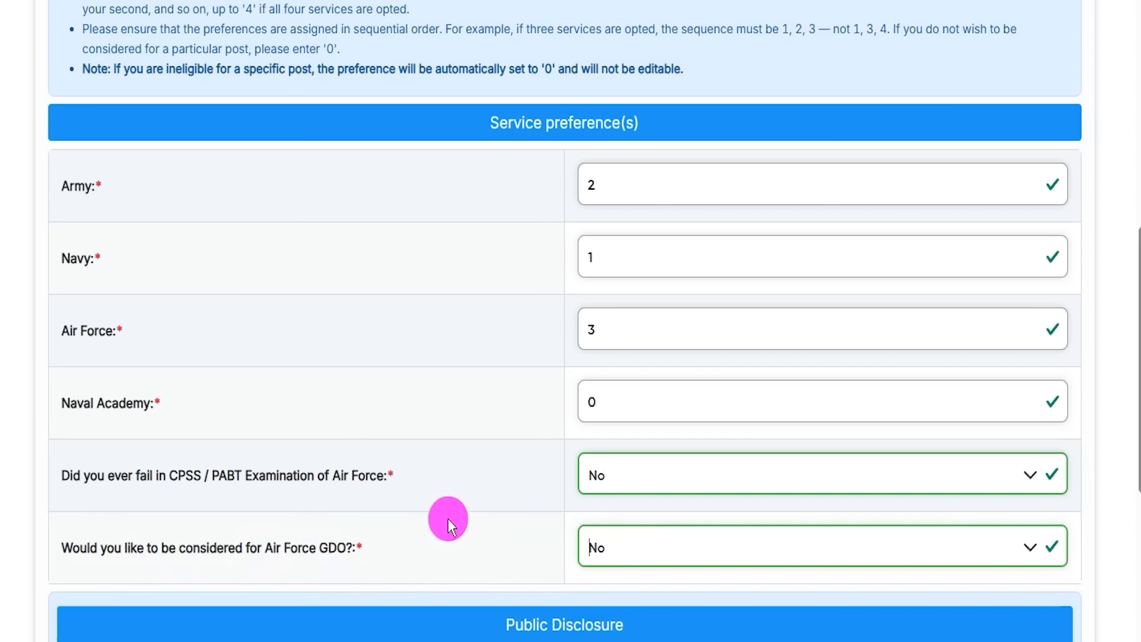
scroll(420, 412, "down", 5)
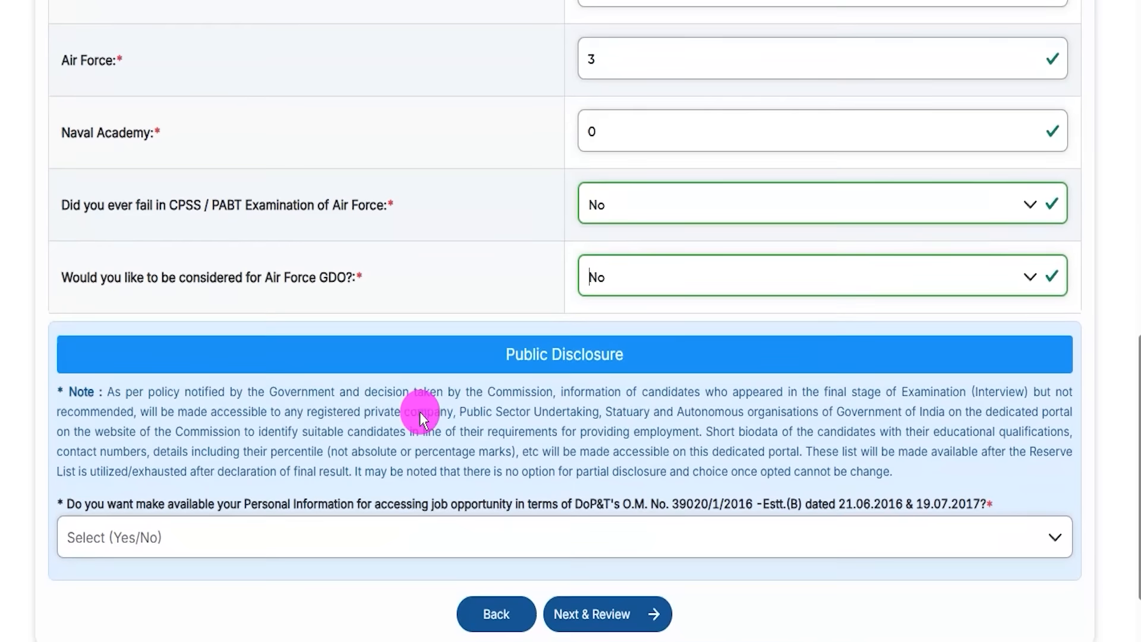
scroll(420, 412, "down", 2)
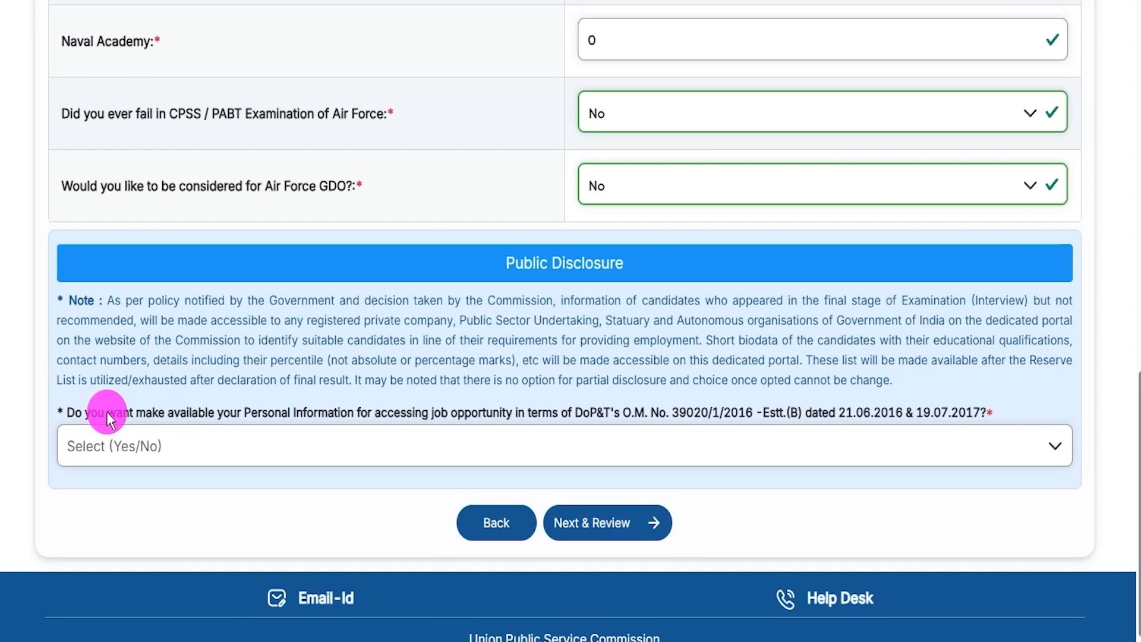
Step: Select No for the public disclosure question and point out Next & Review
left_click_drag(106, 412, 258, 412)
left_click(192, 445)
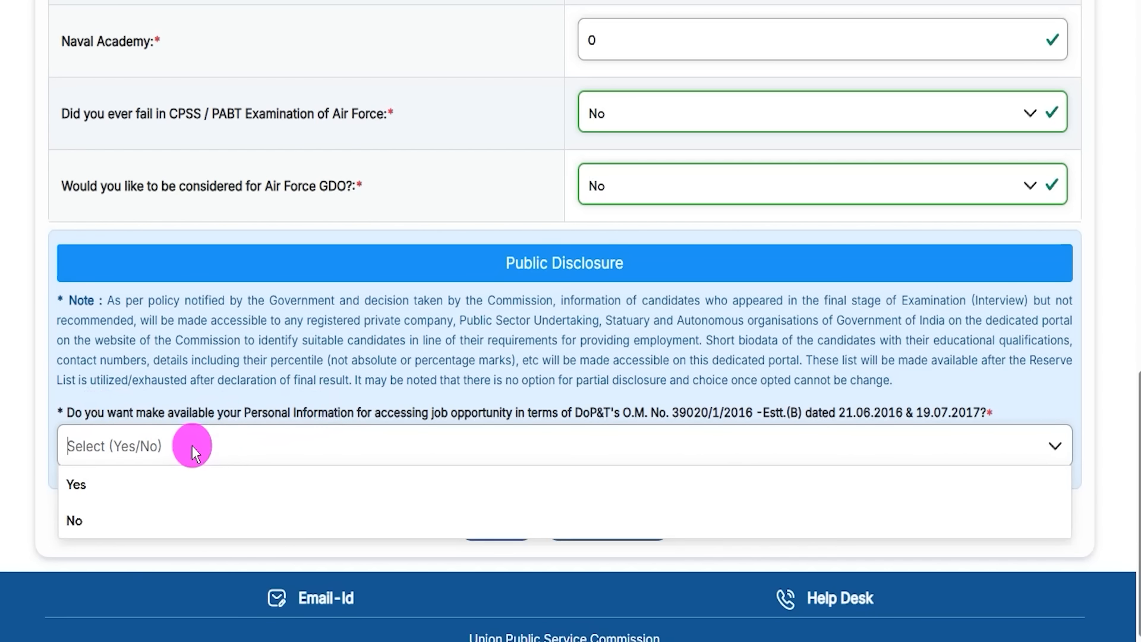
left_click(81, 484)
left_click(109, 459)
left_click(89, 520)
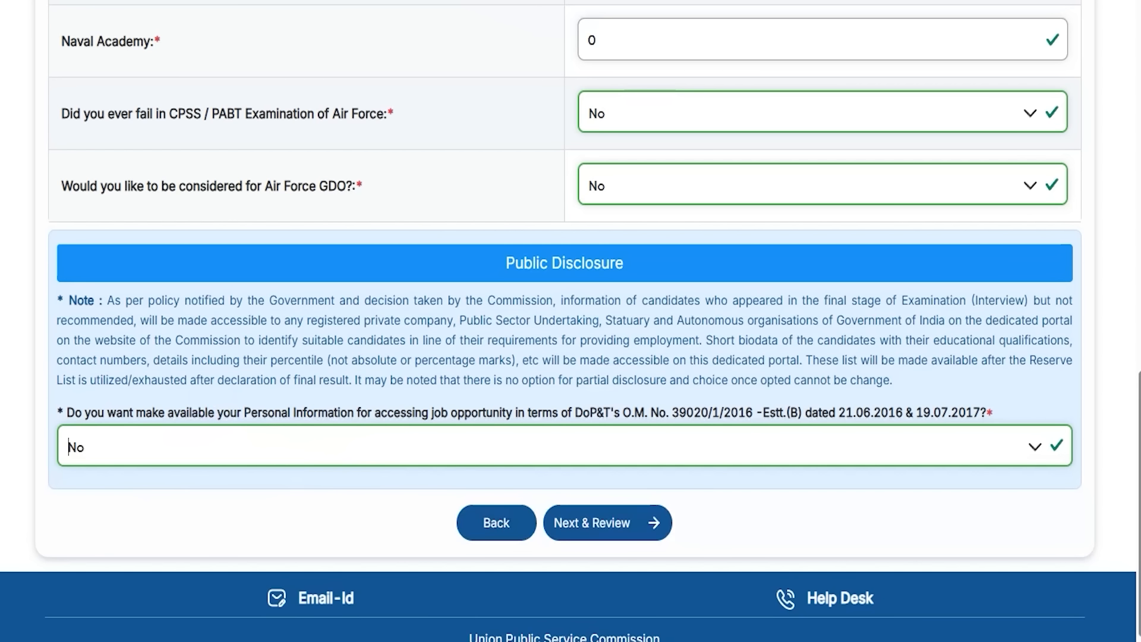
left_click_drag(867, 481, 648, 511)
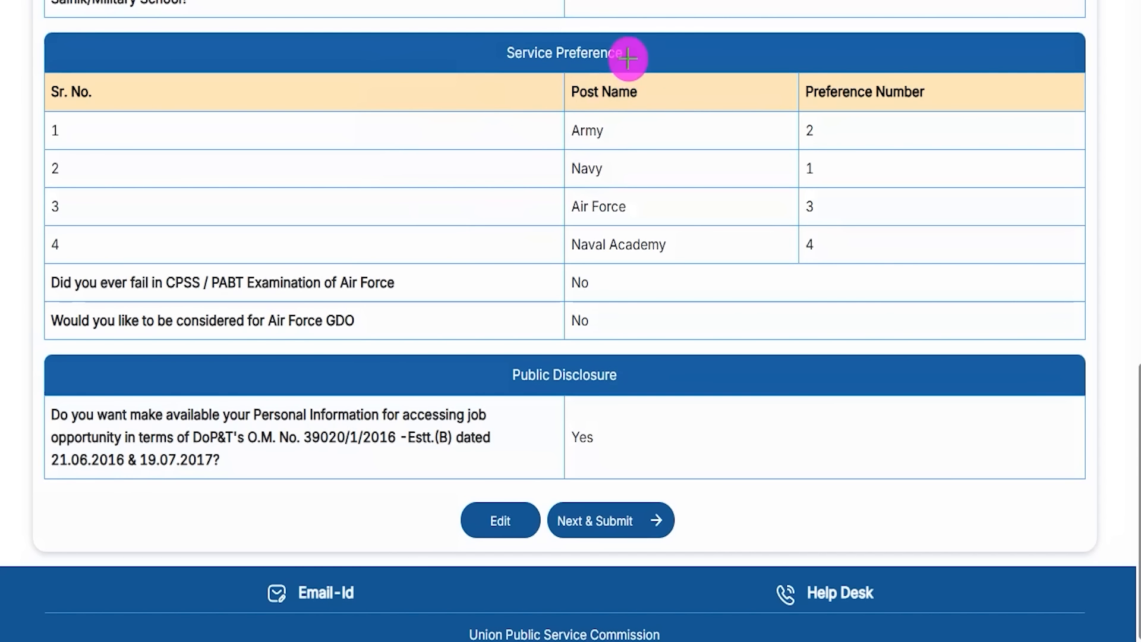
Step: Check the review table: Navy 1, Army 2, Air Force 3, Naval Academy 4, then the edit and submit options
left_click_drag(629, 58, 665, 26)
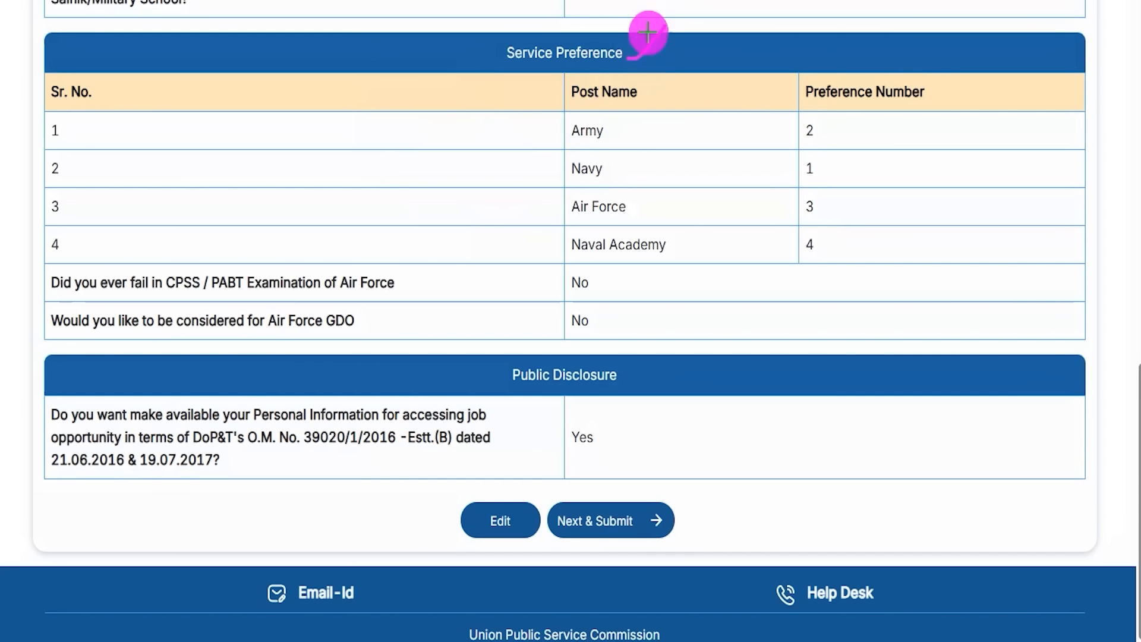
left_click_drag(799, 145, 832, 144)
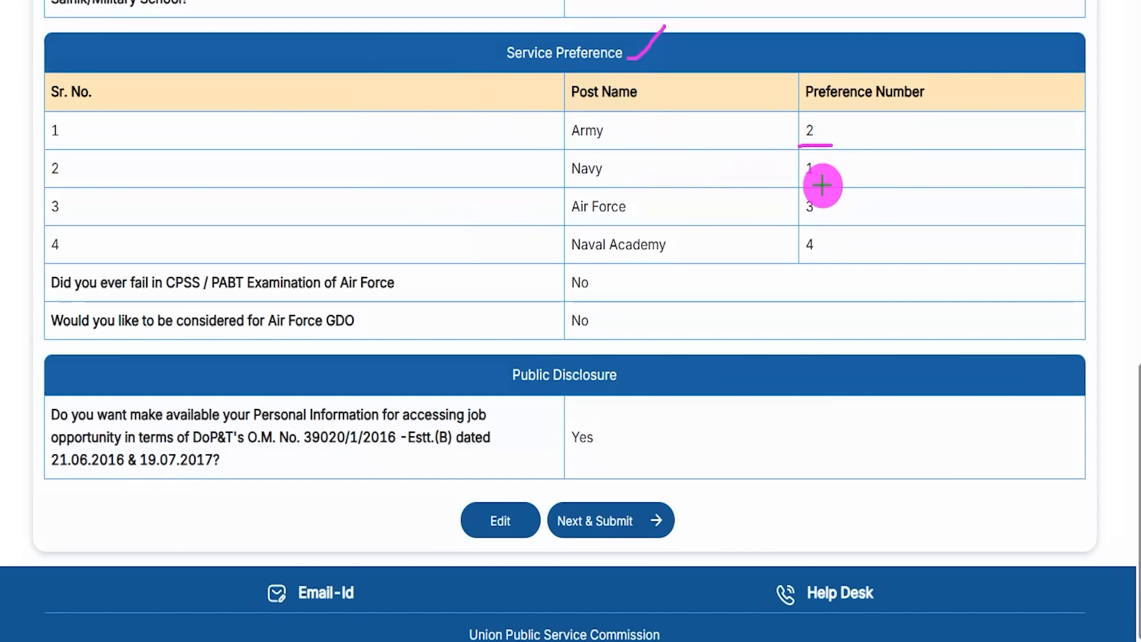
mouse_move(792, 189)
left_mouse_down()
mouse_move(838, 187)
mouse_move(794, 224)
mouse_move(856, 259)
left_mouse_up()
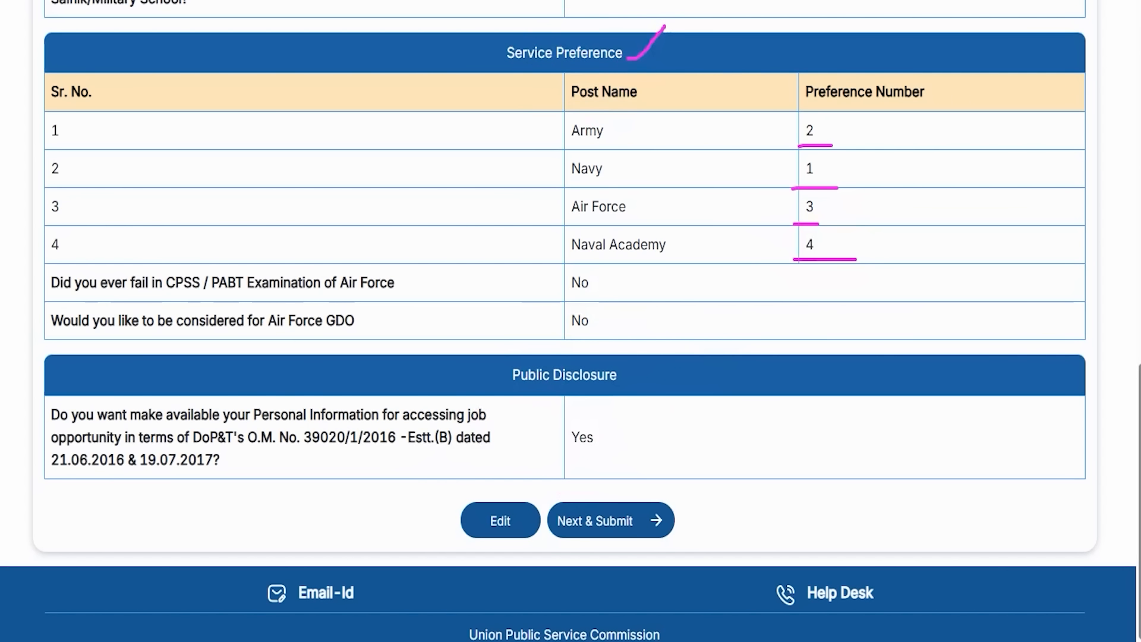
left_click_drag(256, 510, 468, 522)
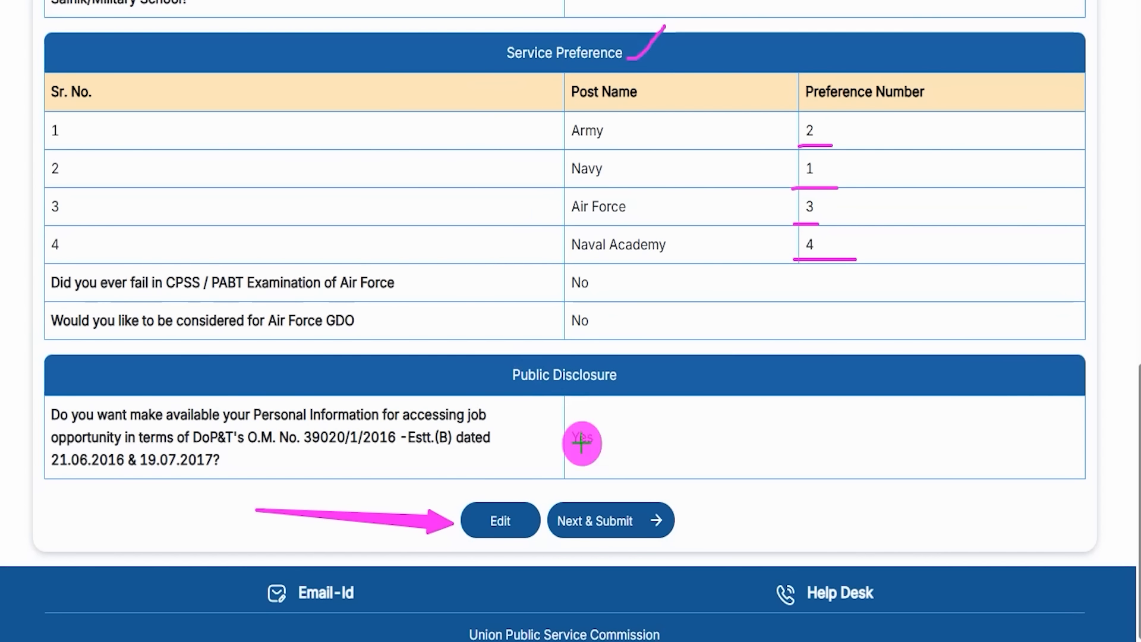
mouse_move(829, 409)
left_mouse_down()
mouse_move(679, 504)
mouse_move(651, 508)
left_mouse_up()
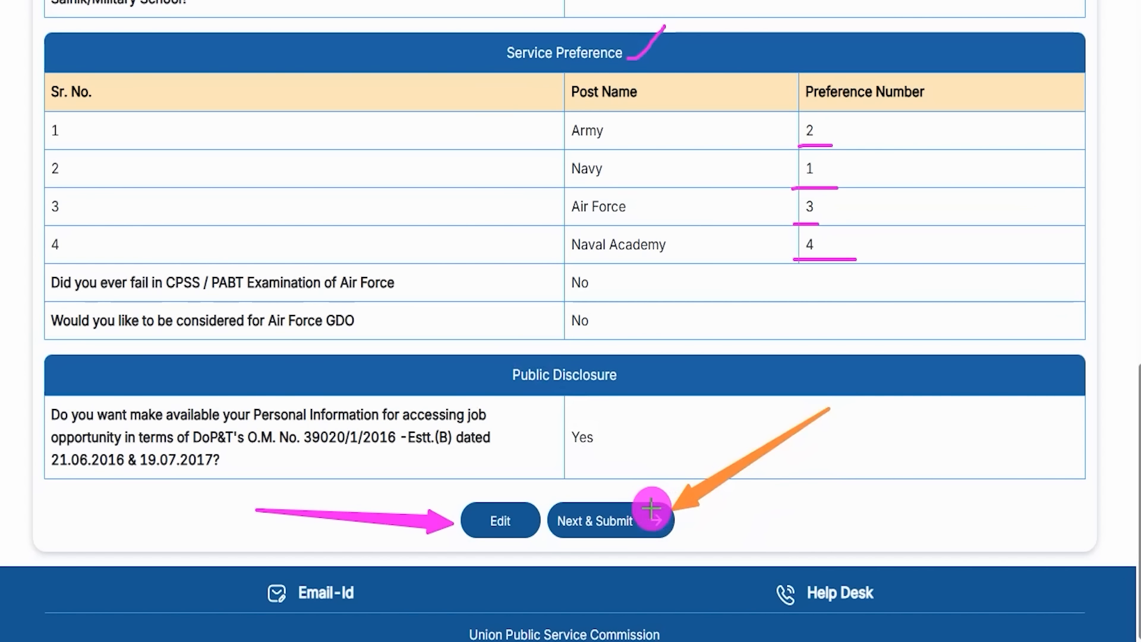
Step: Submit the reviewed preferences with Next & Submit and confirm the first warning with Yes
left_click(651, 508)
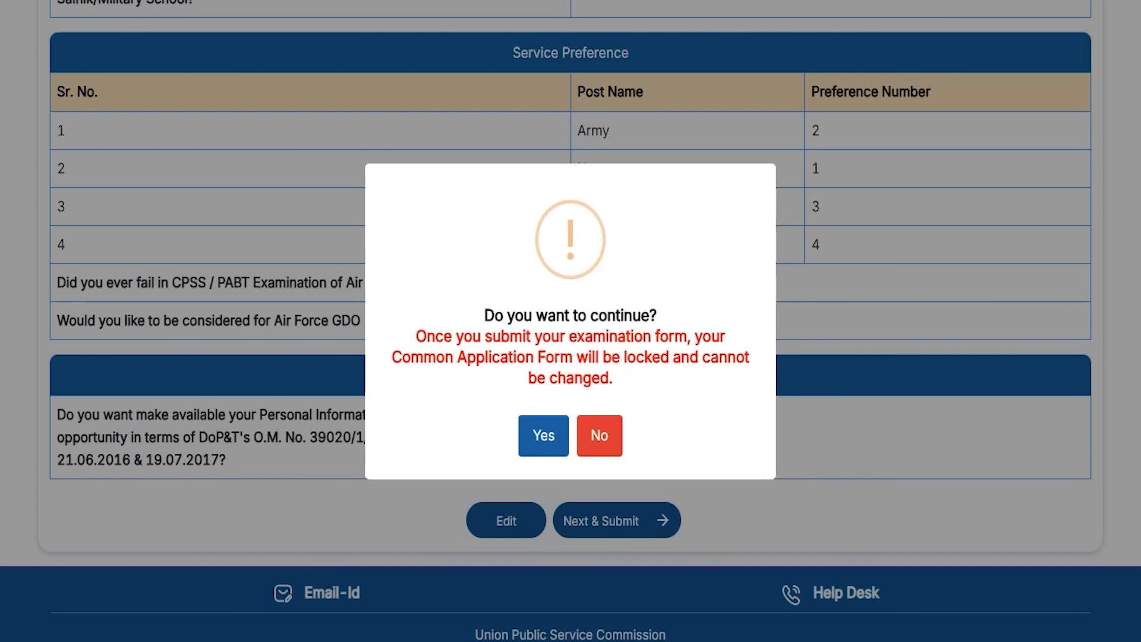
left_click_drag(627, 265, 672, 197)
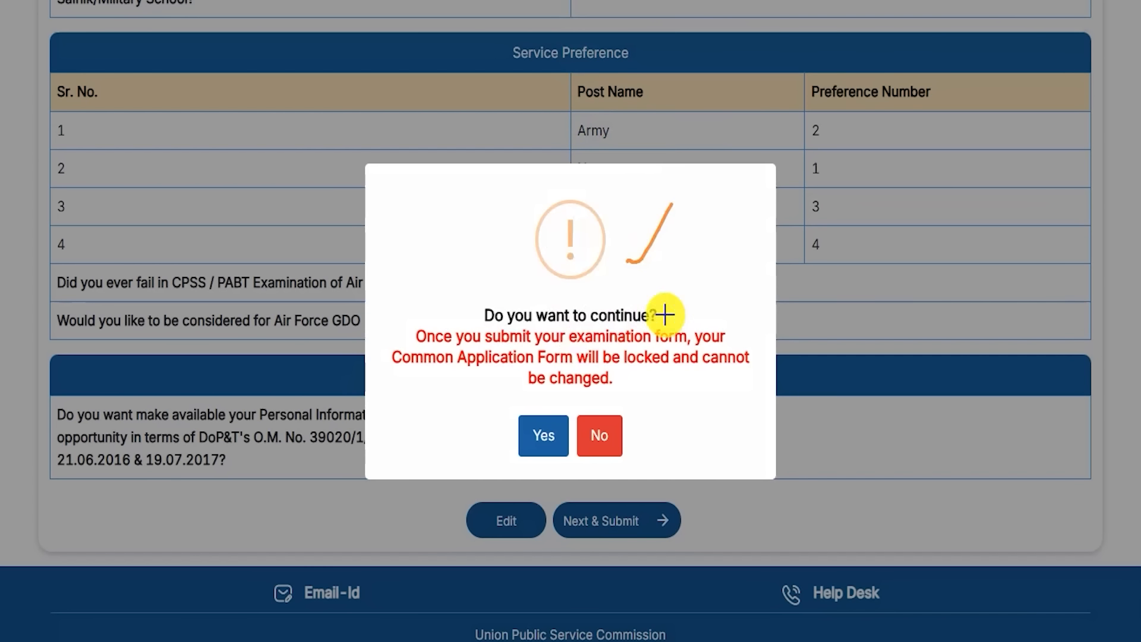
left_click_drag(663, 313, 693, 263)
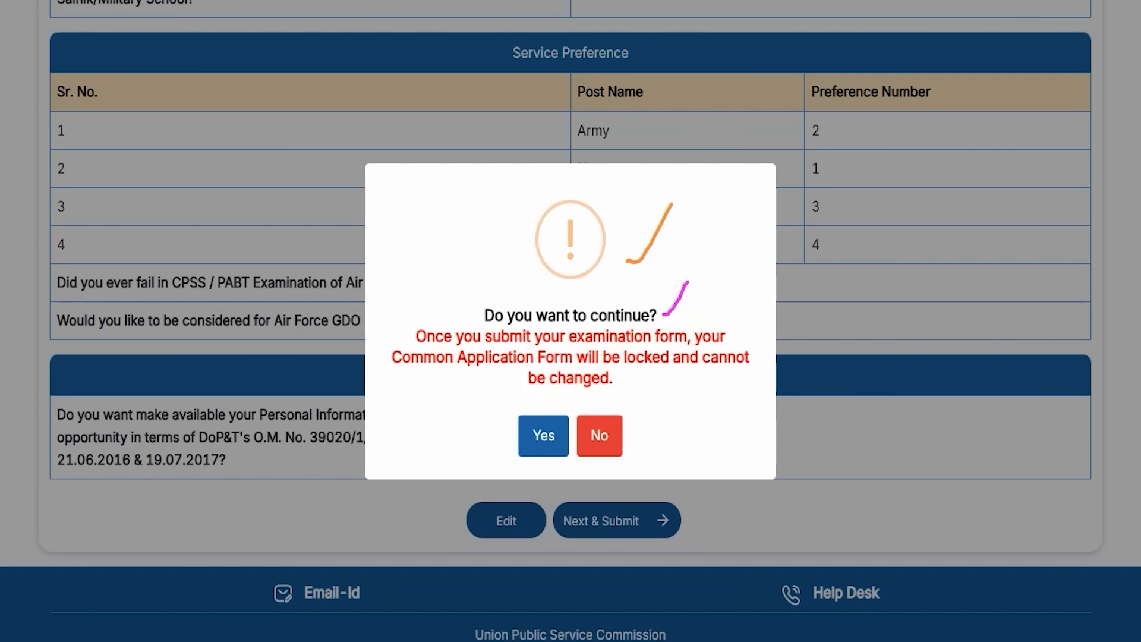
left_click_drag(389, 396, 509, 431)
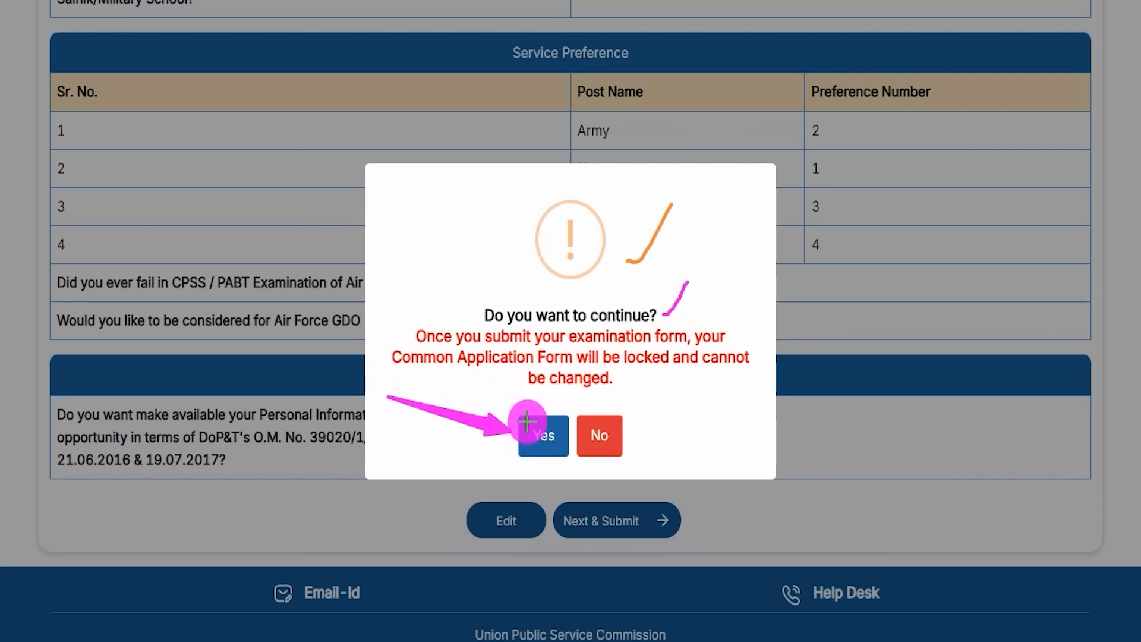
left_click(527, 421)
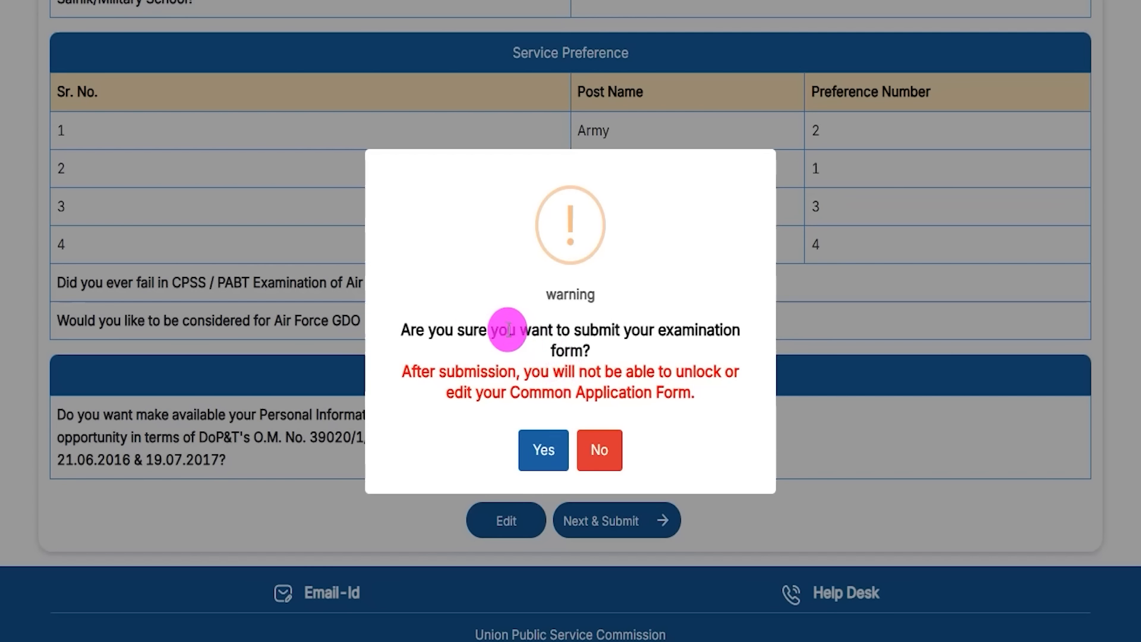
Step: Give the final Yes confirmation and acknowledge the Success message
left_click_drag(455, 329, 507, 329)
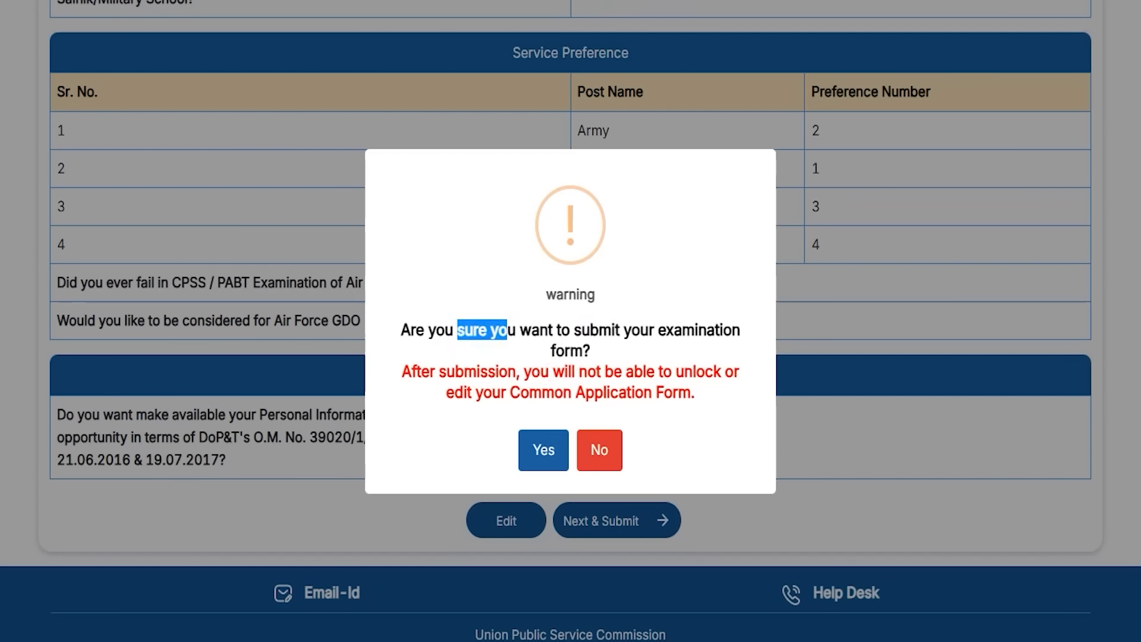
left_click(527, 436)
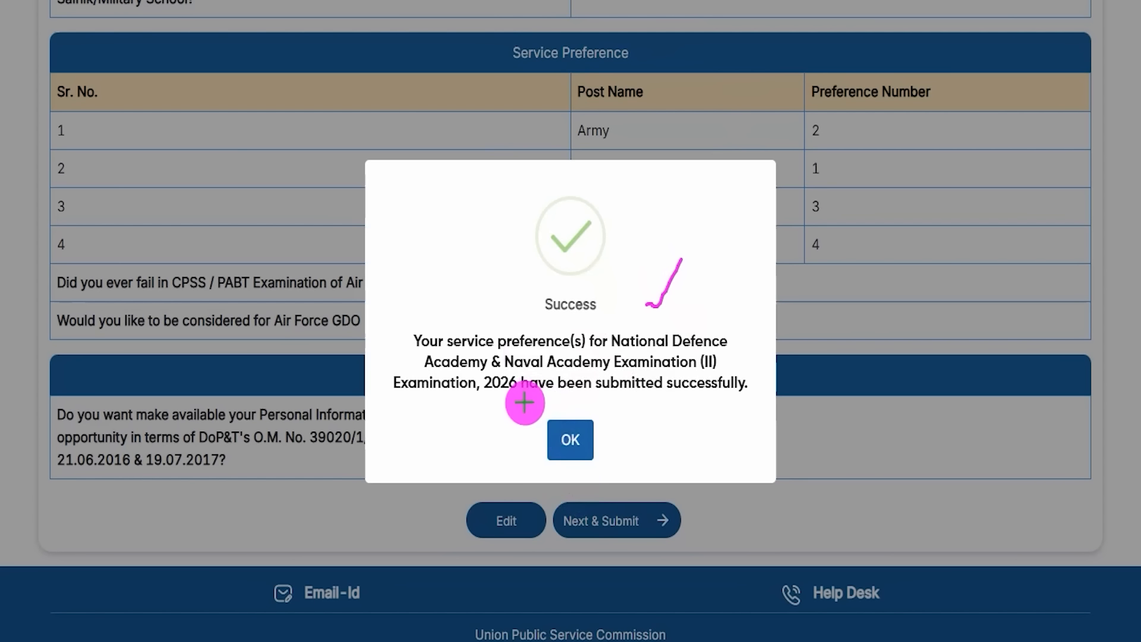
mouse_move(510, 404)
left_mouse_down()
mouse_move(627, 455)
mouse_move(618, 473)
mouse_move(592, 440)
left_mouse_up()
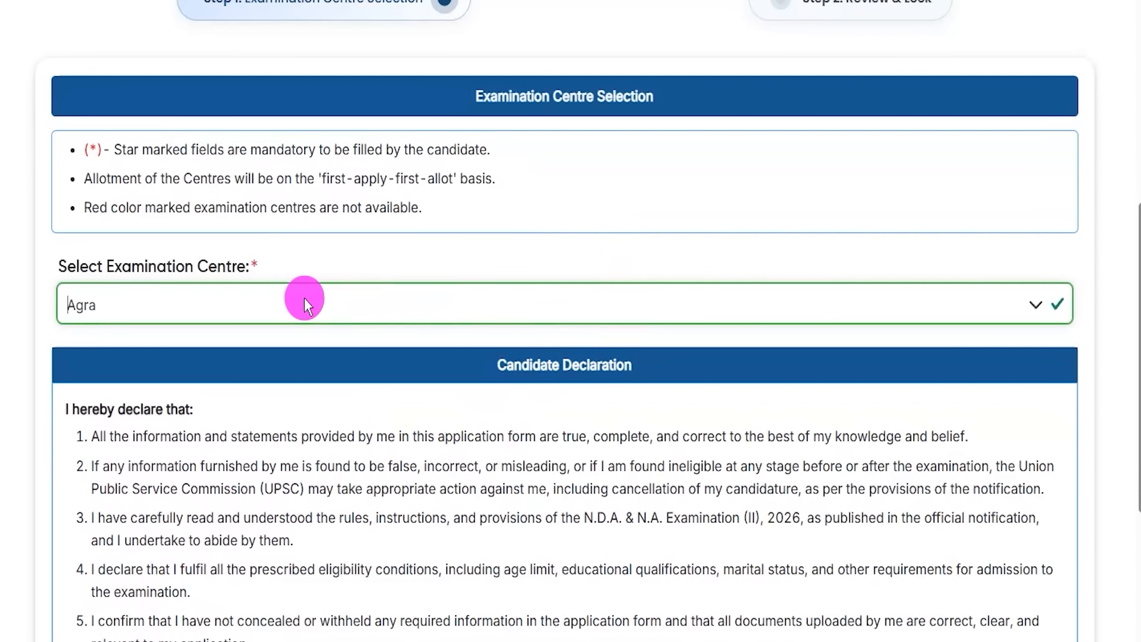
left_click(154, 303)
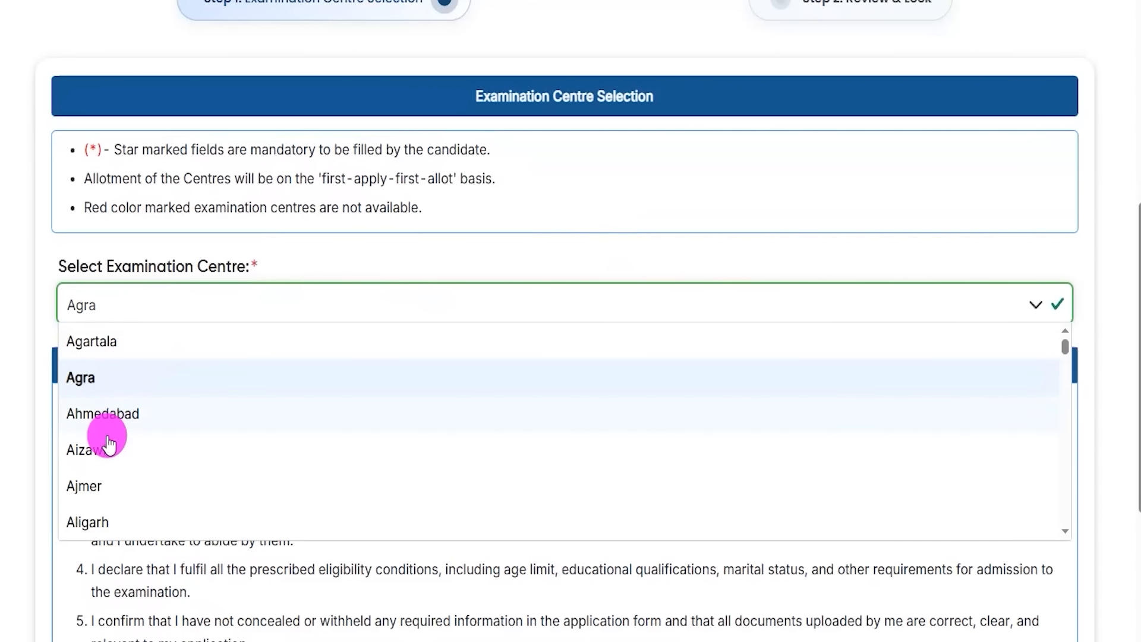
scroll(100, 482, "down", 5)
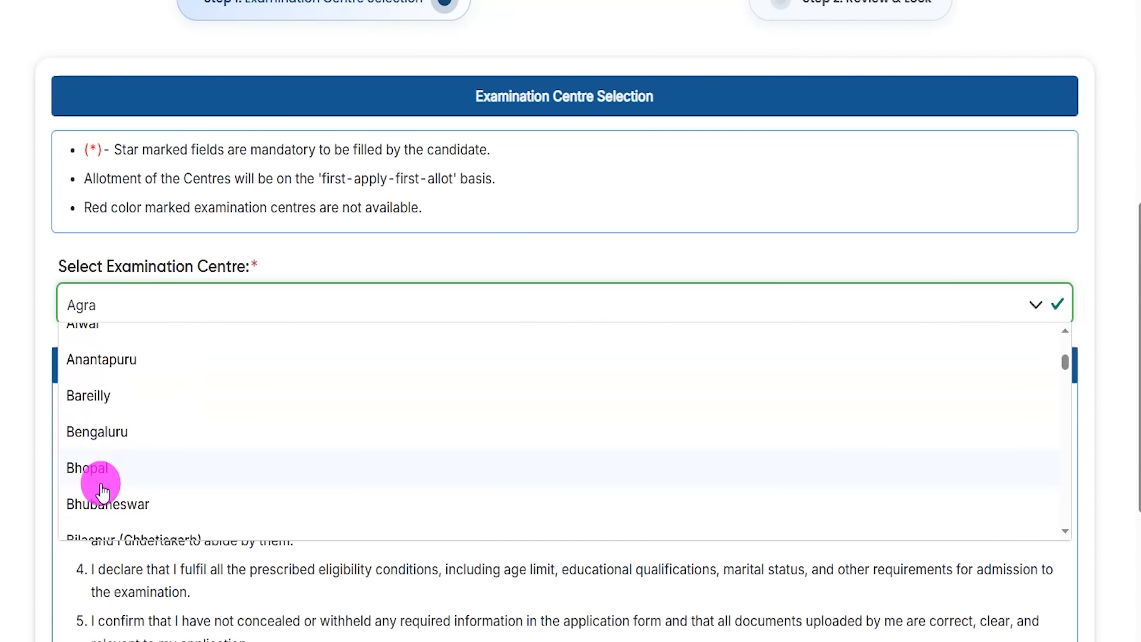
scroll(81, 466, "up", 5)
left_click(88, 375)
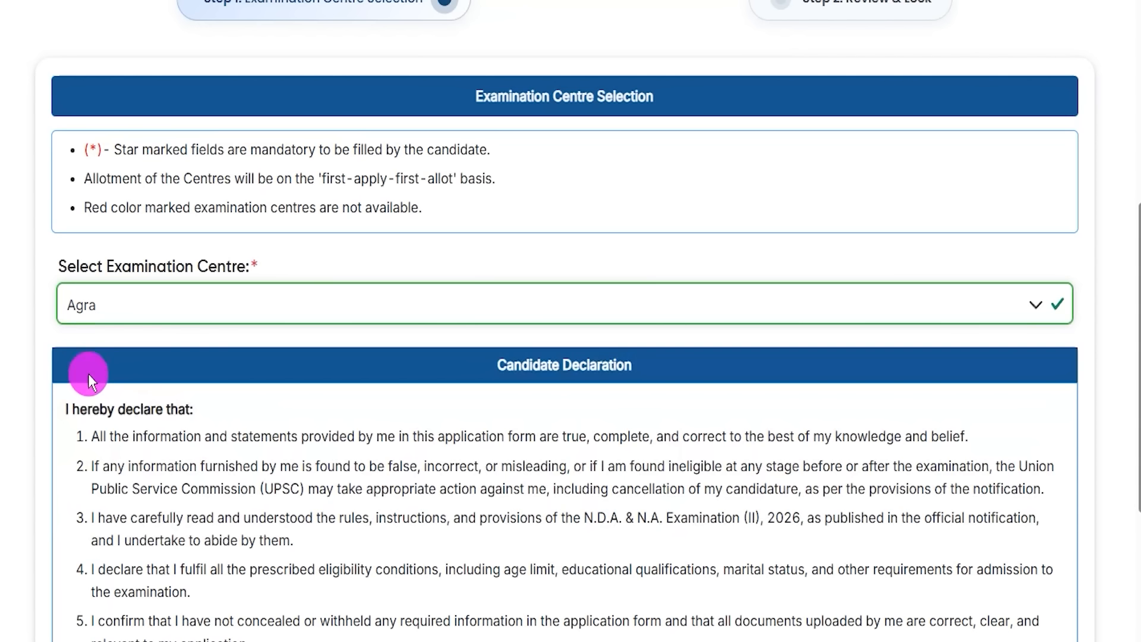
left_click_drag(321, 442, 394, 439)
left_click_drag(290, 489, 389, 489)
scroll(297, 476, "down", 3)
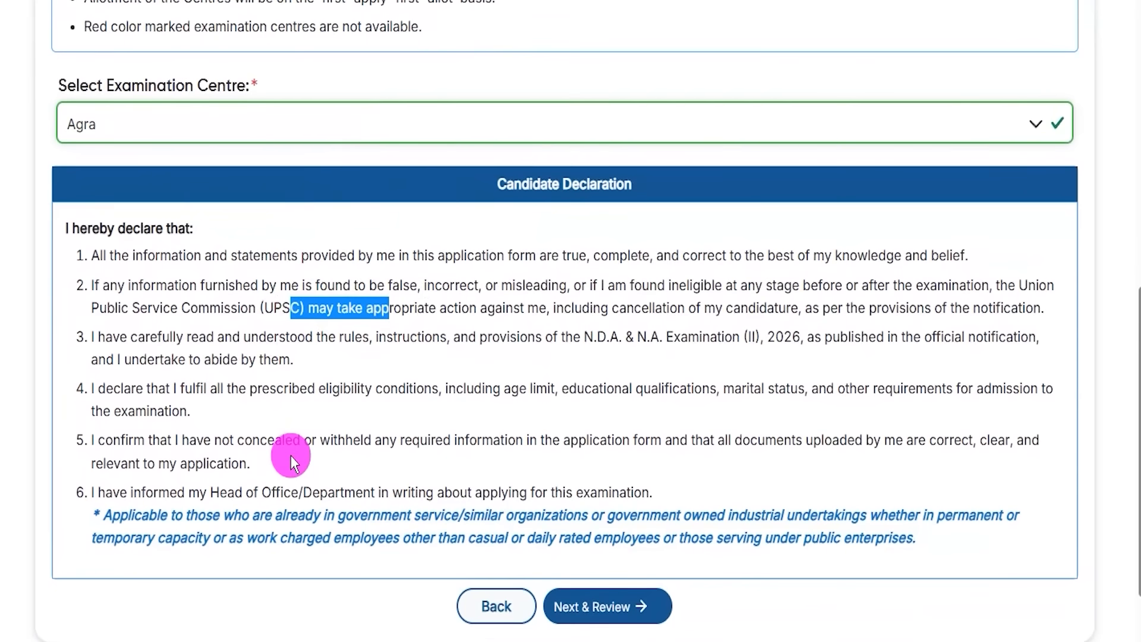
scroll(291, 455, "down", 2)
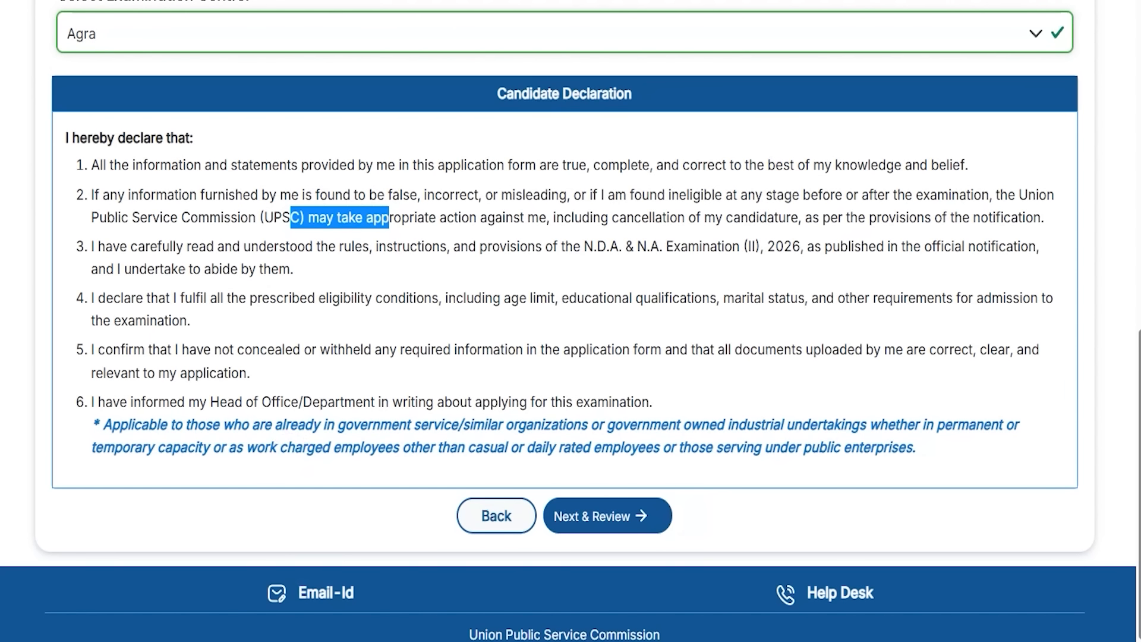
left_click_drag(869, 512, 660, 510)
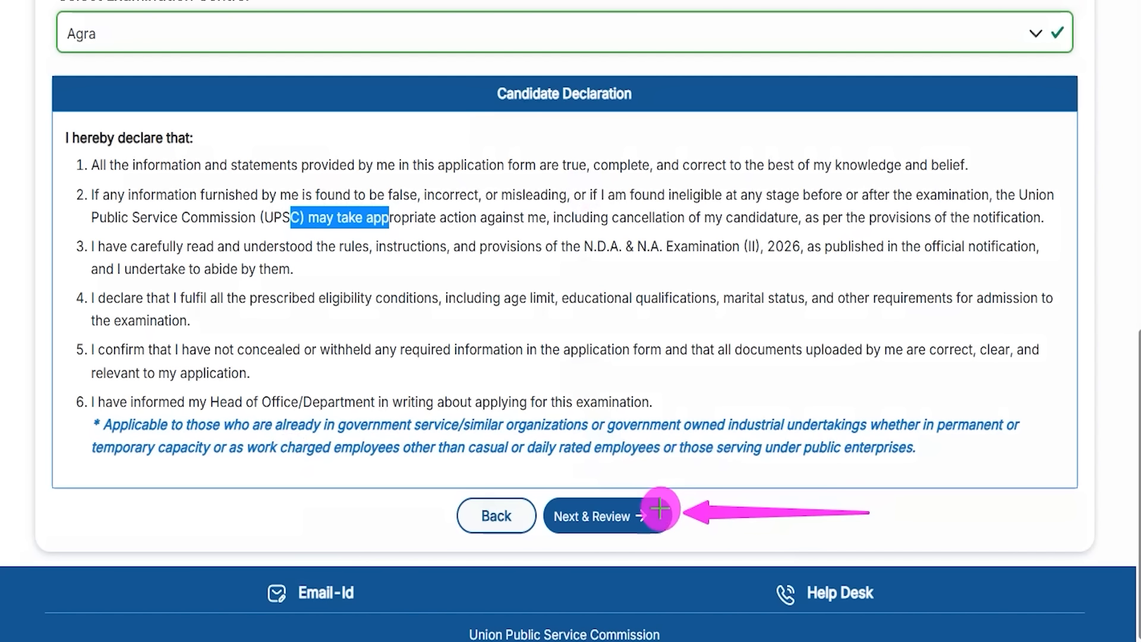
left_click(660, 510)
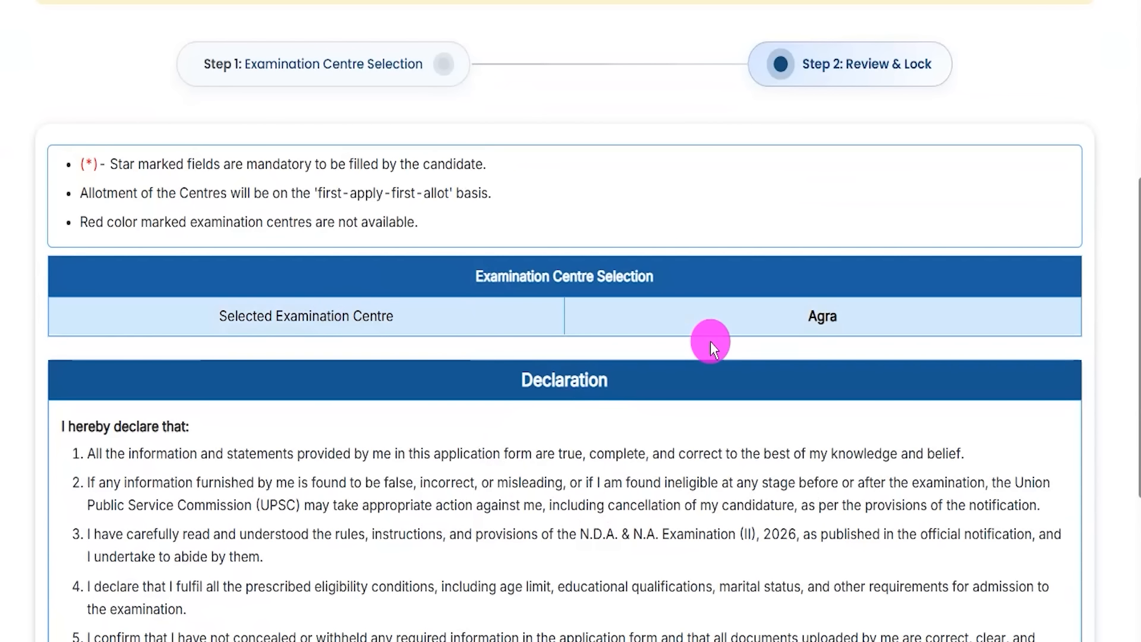
double_click(826, 318)
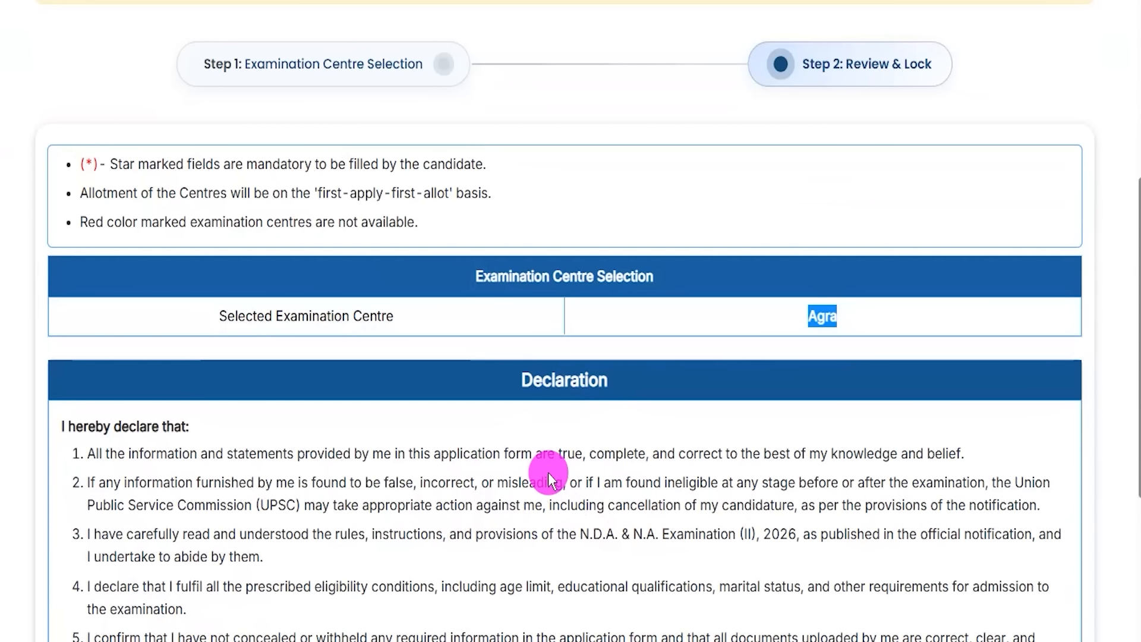
scroll(548, 473, "down", 3)
scroll(548, 473, "down", 2)
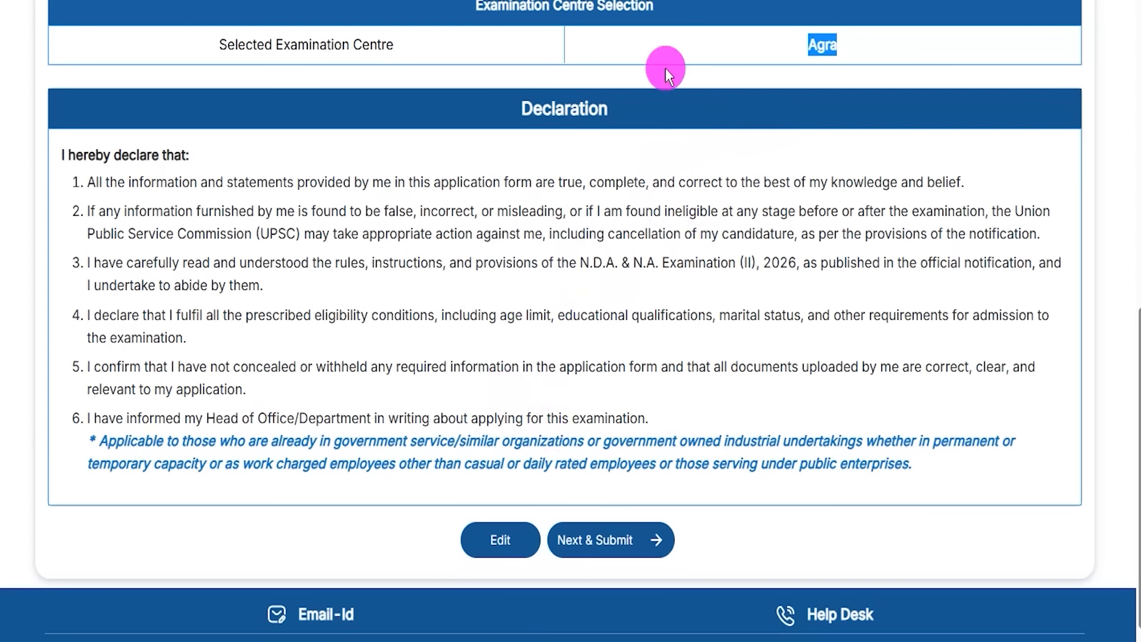
left_click_drag(314, 529, 450, 543)
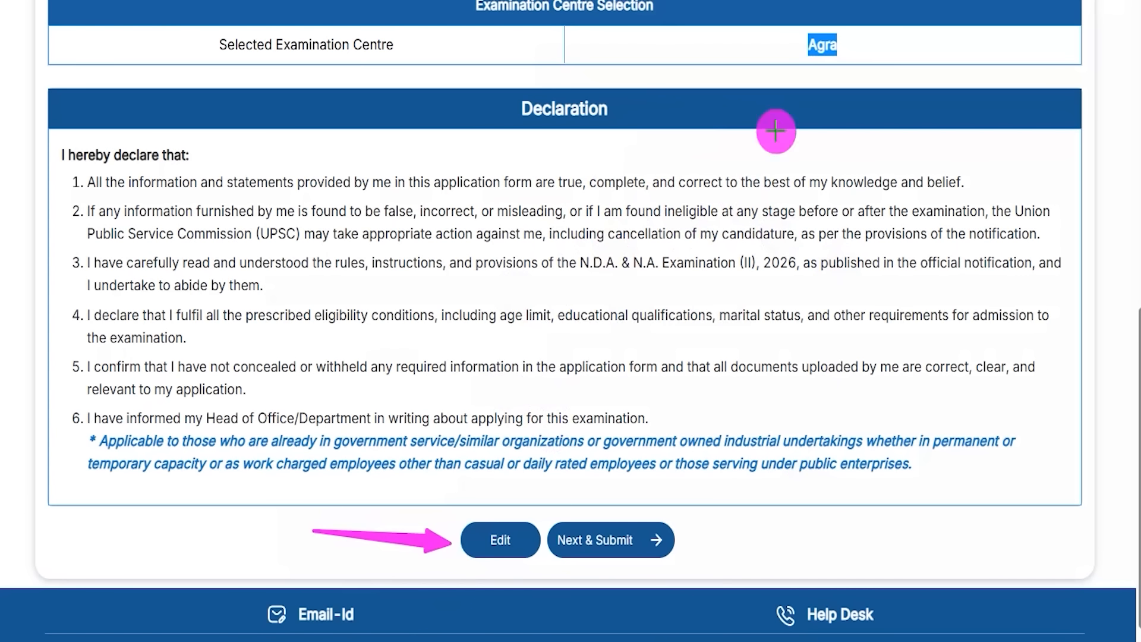
left_click_drag(895, 527, 668, 533)
Step: Submit the Agra centre choice, accepting 'I have read the Declaration & Agree'
left_click(668, 534)
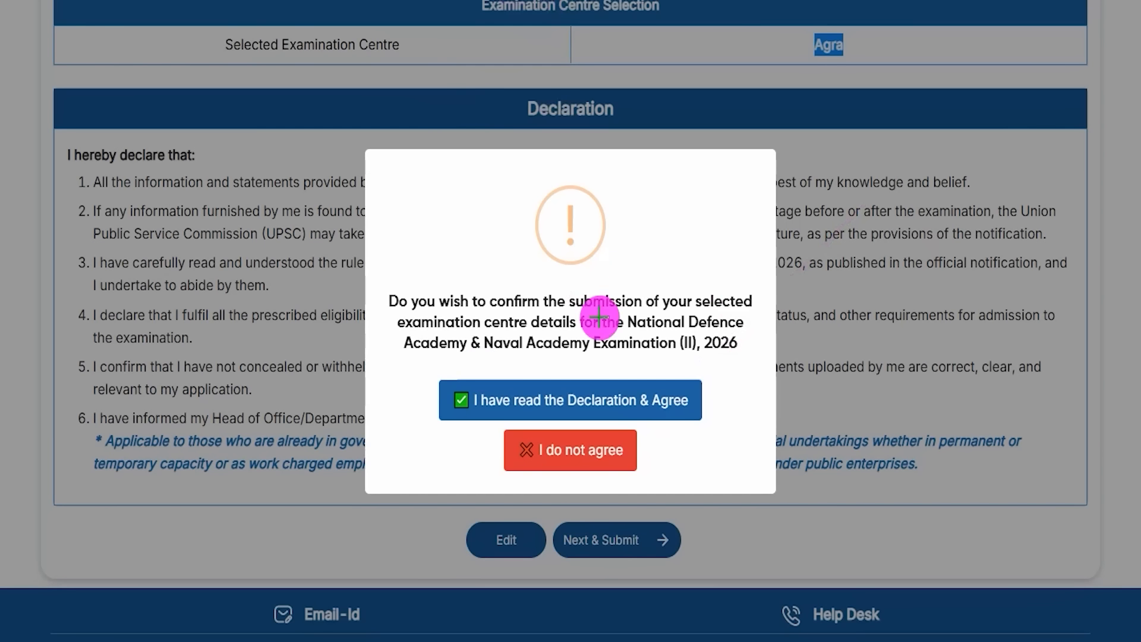
left_click_drag(839, 55, 861, 38)
left_click_drag(635, 278, 700, 209)
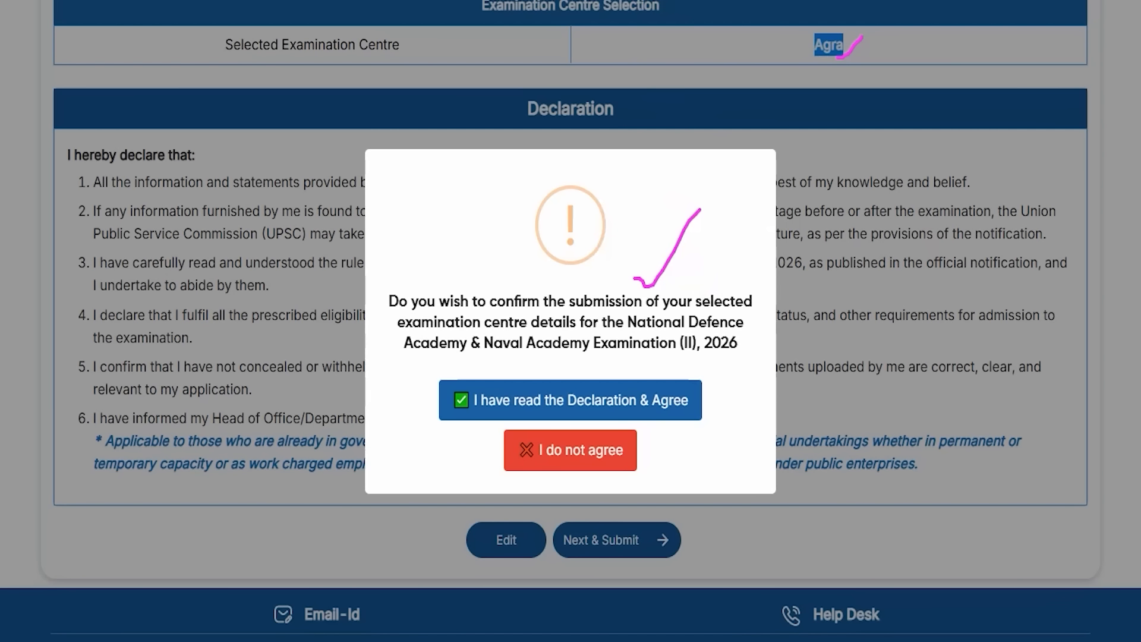
mouse_move(868, 259)
left_mouse_down()
mouse_move(781, 328)
mouse_move(679, 380)
left_mouse_up()
left_click(662, 388)
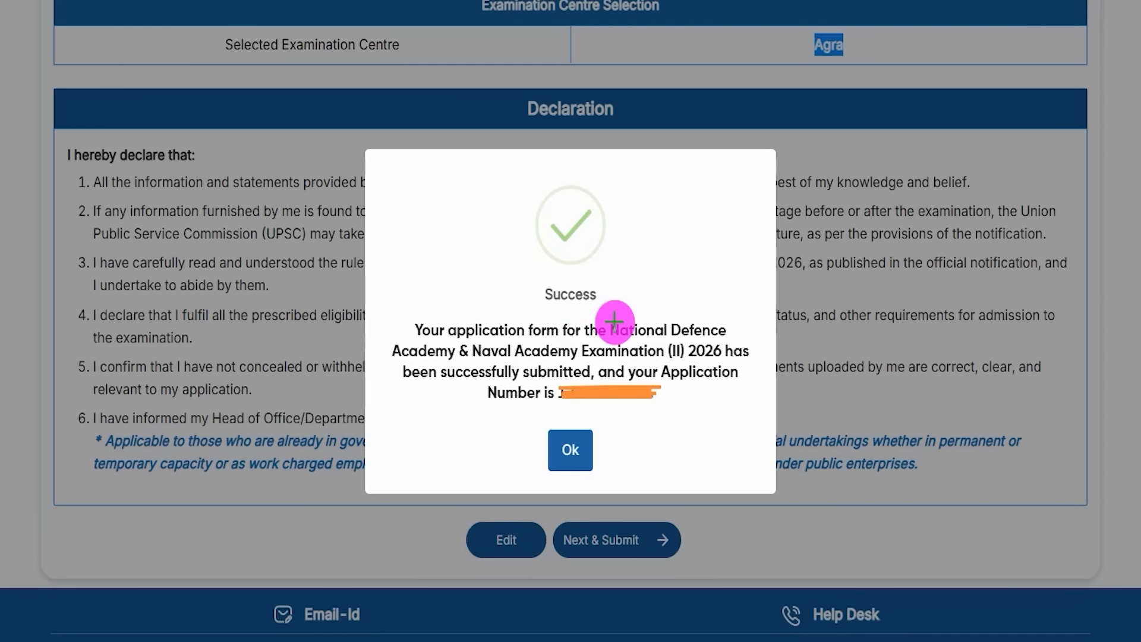
left_click_drag(617, 314, 677, 272)
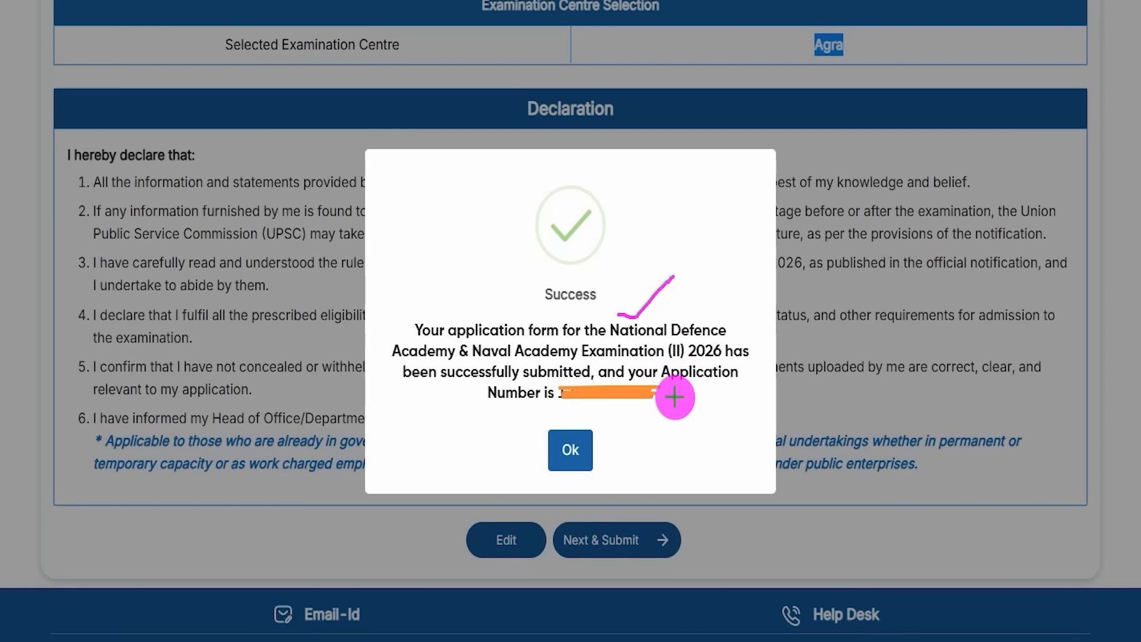
left_click_drag(667, 397, 726, 321)
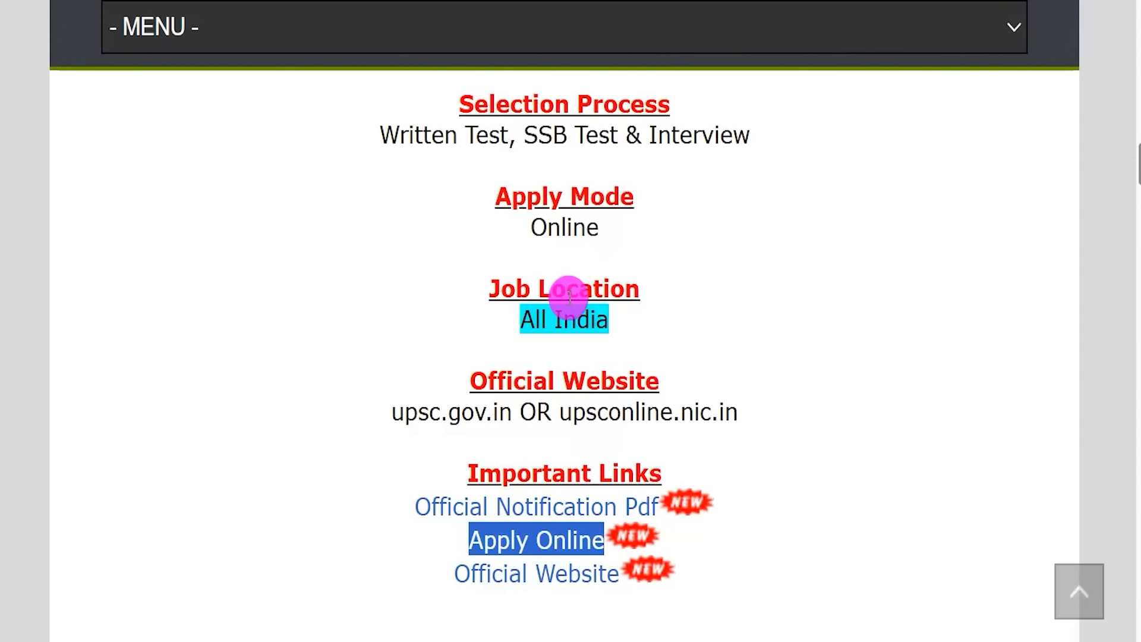
scroll(568, 297, "up", 4)
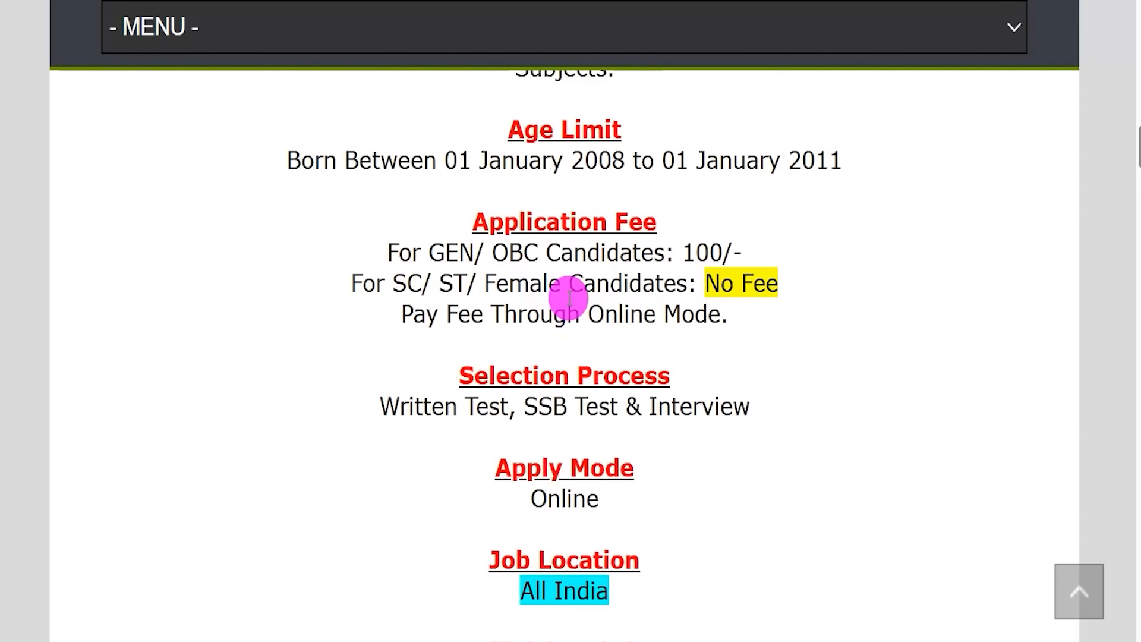
left_click_drag(684, 252, 742, 251)
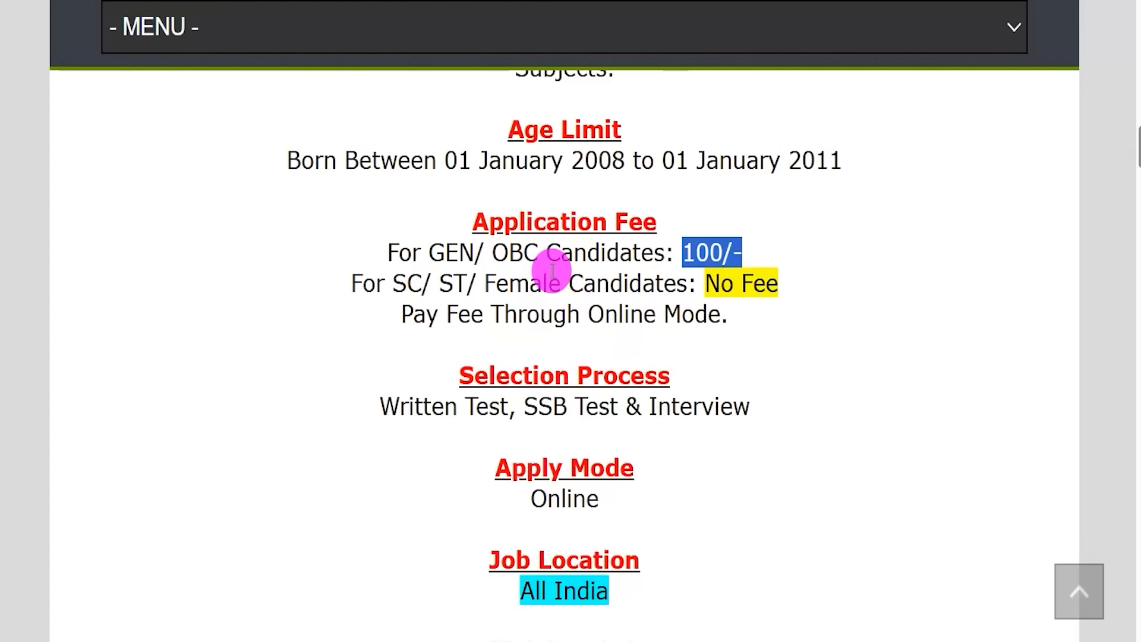
left_click_drag(427, 314, 703, 321)
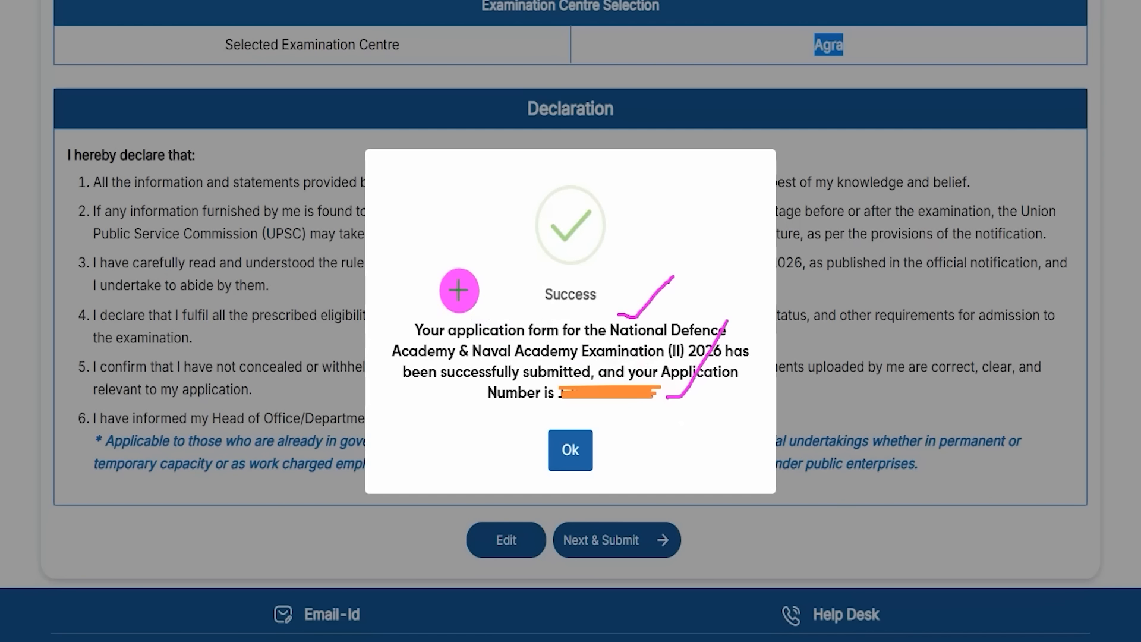
Step: Acknowledge the application Success message with Ok to reach the Centre Survey
left_click_drag(459, 290, 515, 227)
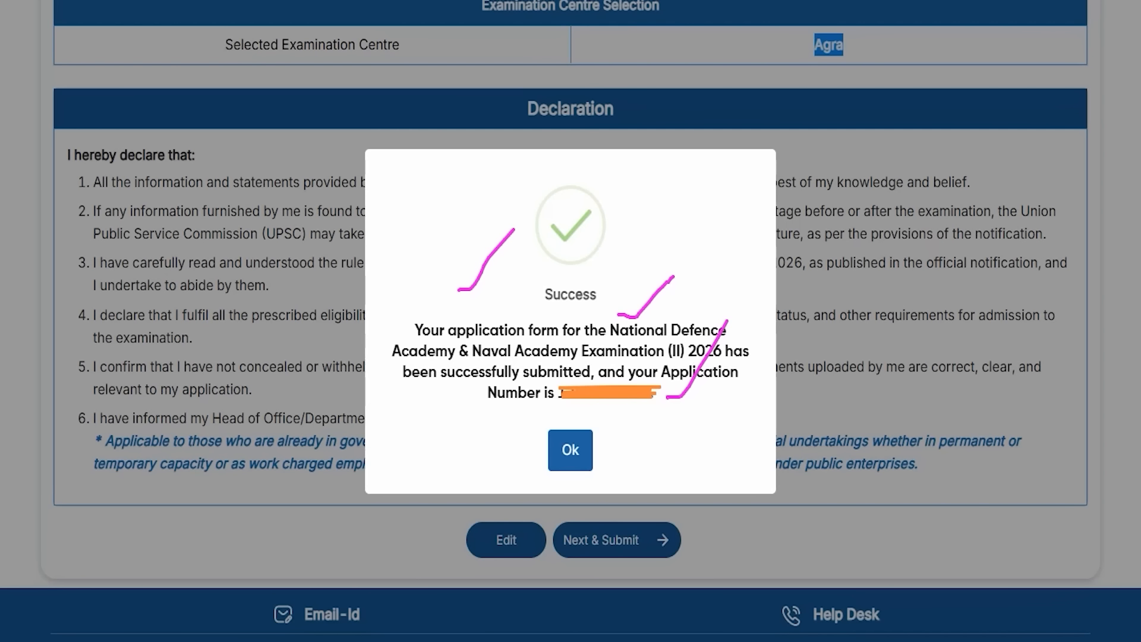
mouse_move(509, 416)
left_mouse_down()
mouse_move(589, 447)
mouse_move(617, 480)
left_mouse_up()
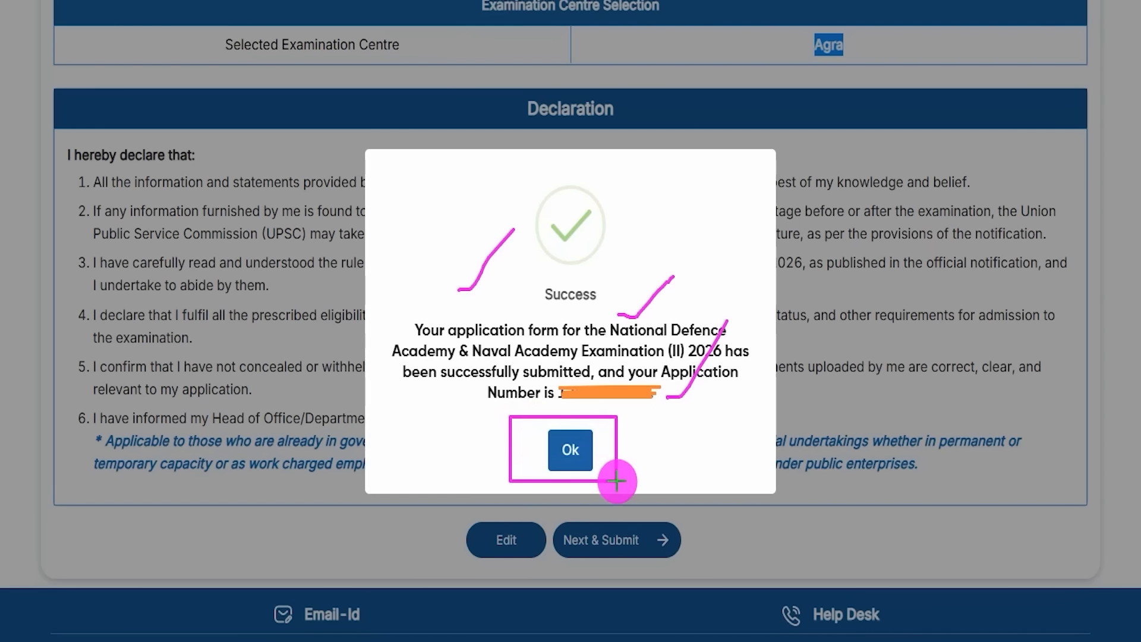
left_click(579, 452)
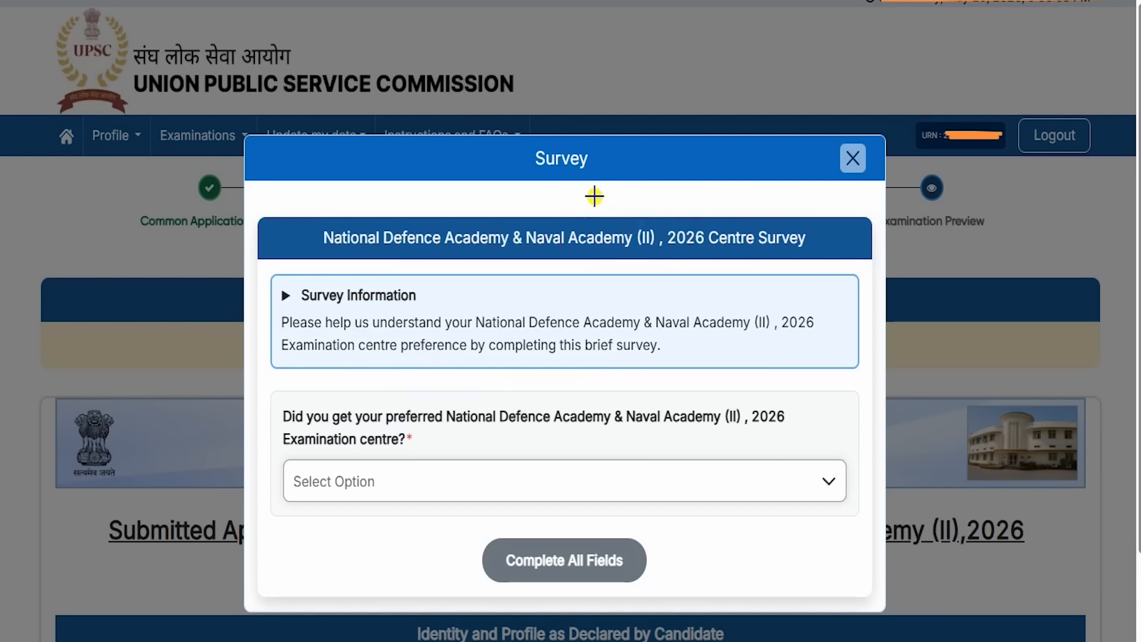
left_click_drag(592, 197, 634, 156)
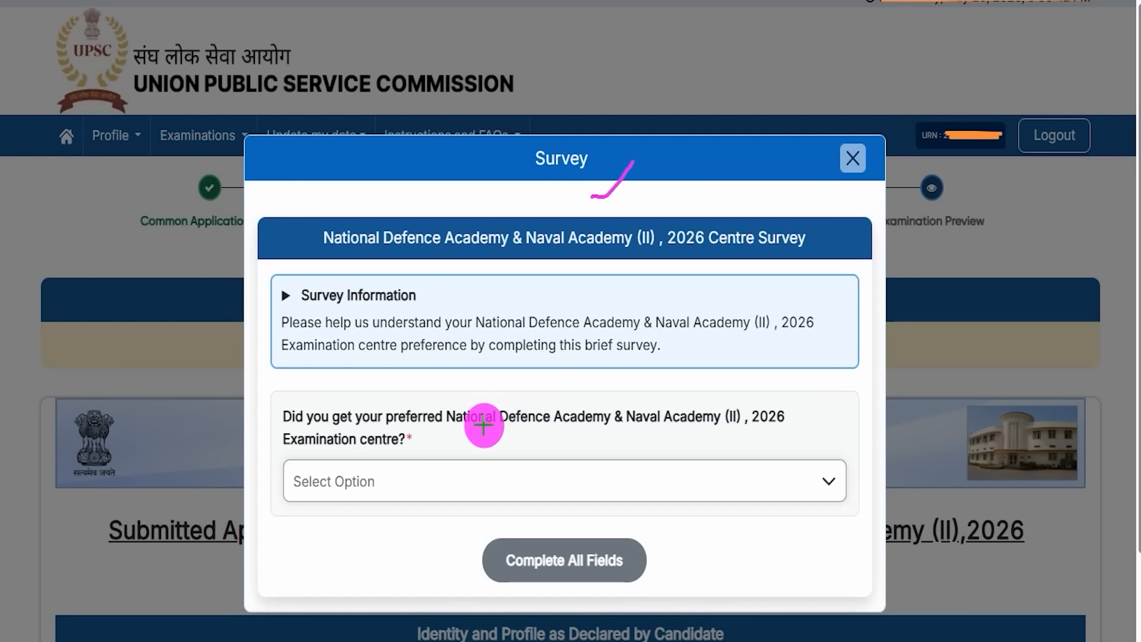
left_click_drag(425, 483, 481, 436)
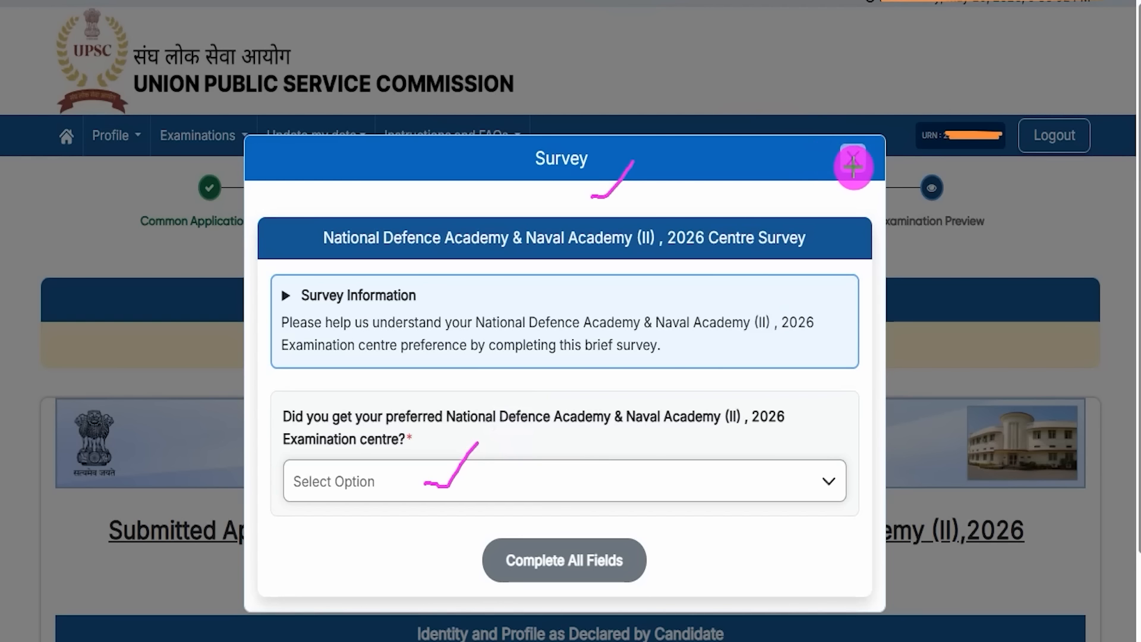
left_click_drag(856, 170, 893, 132)
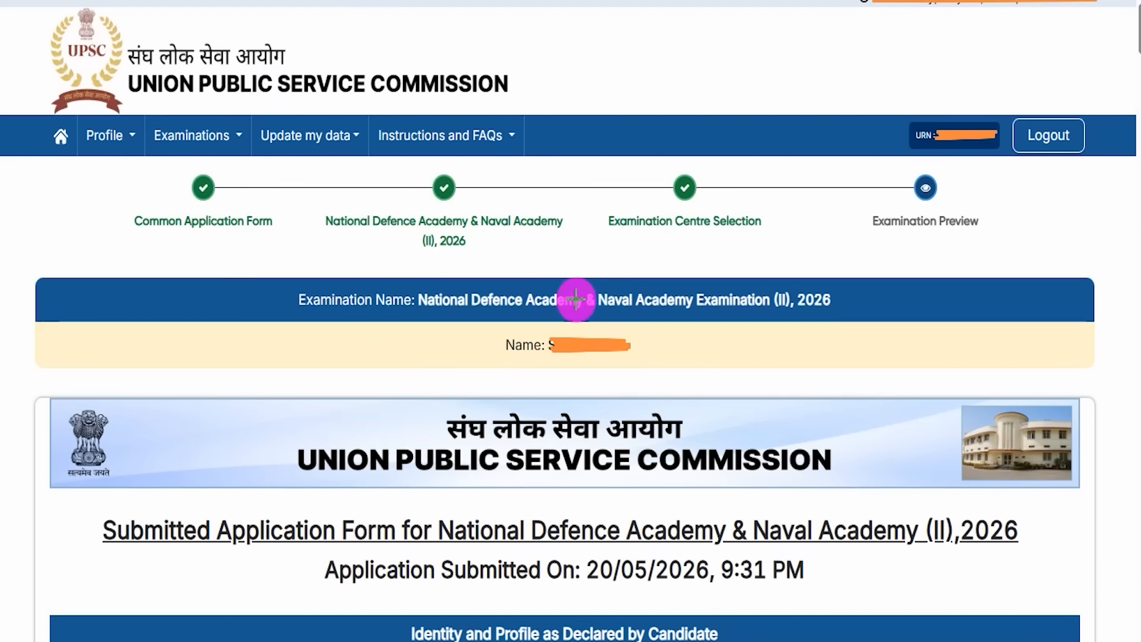
Step: Go over the submitted NDA & NA (II) 2026 application form preview and its Print button
mouse_move(308, 382)
left_mouse_down()
mouse_move(321, 390)
mouse_move(395, 314)
left_mouse_up()
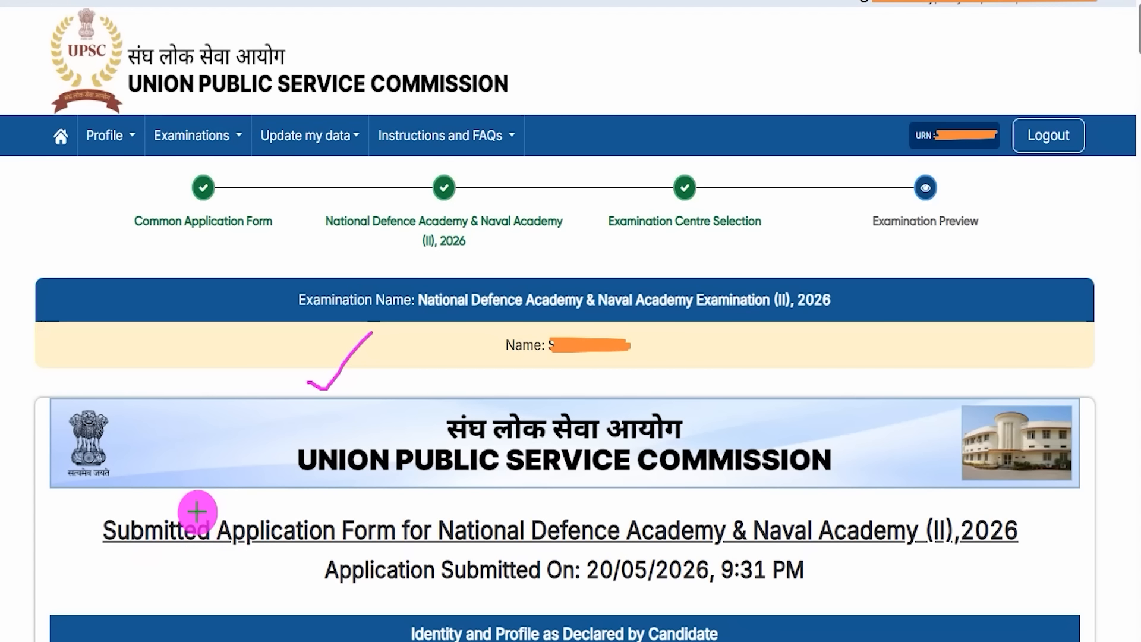
left_click_drag(197, 512, 257, 468)
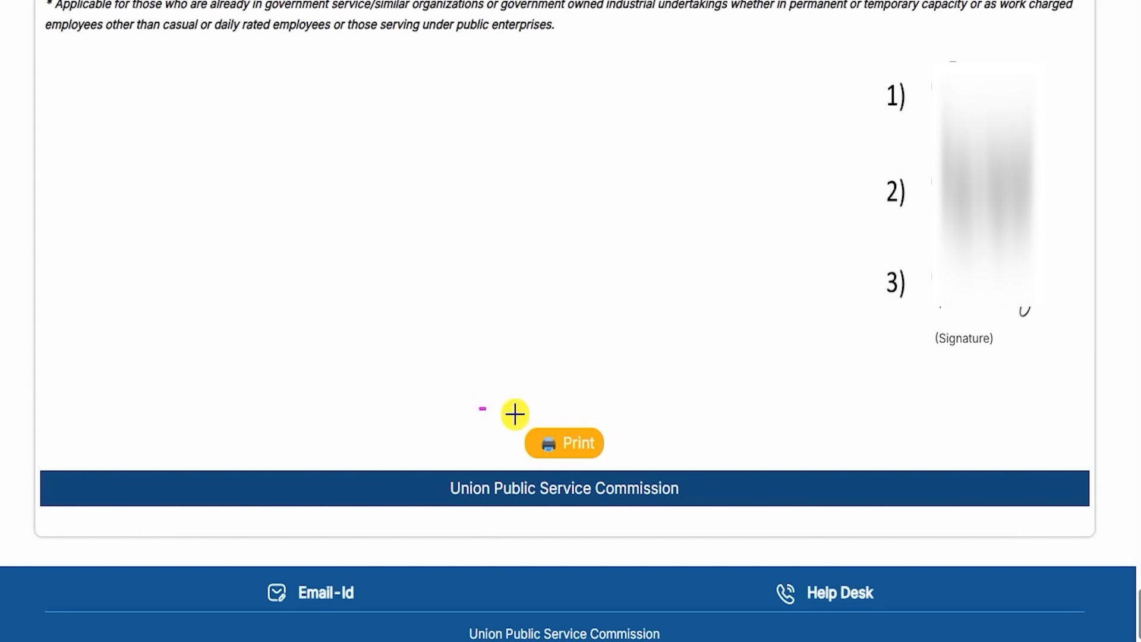
mouse_move(480, 409)
left_mouse_down()
mouse_move(636, 445)
mouse_move(642, 469)
left_mouse_up()
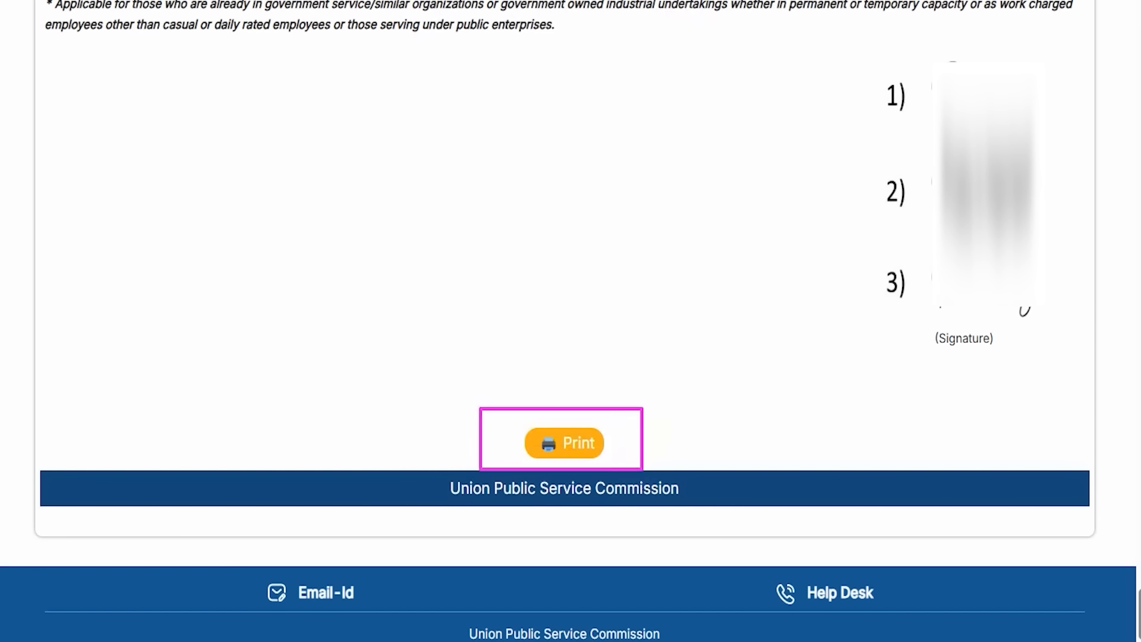
left_click_drag(696, 227, 596, 423)
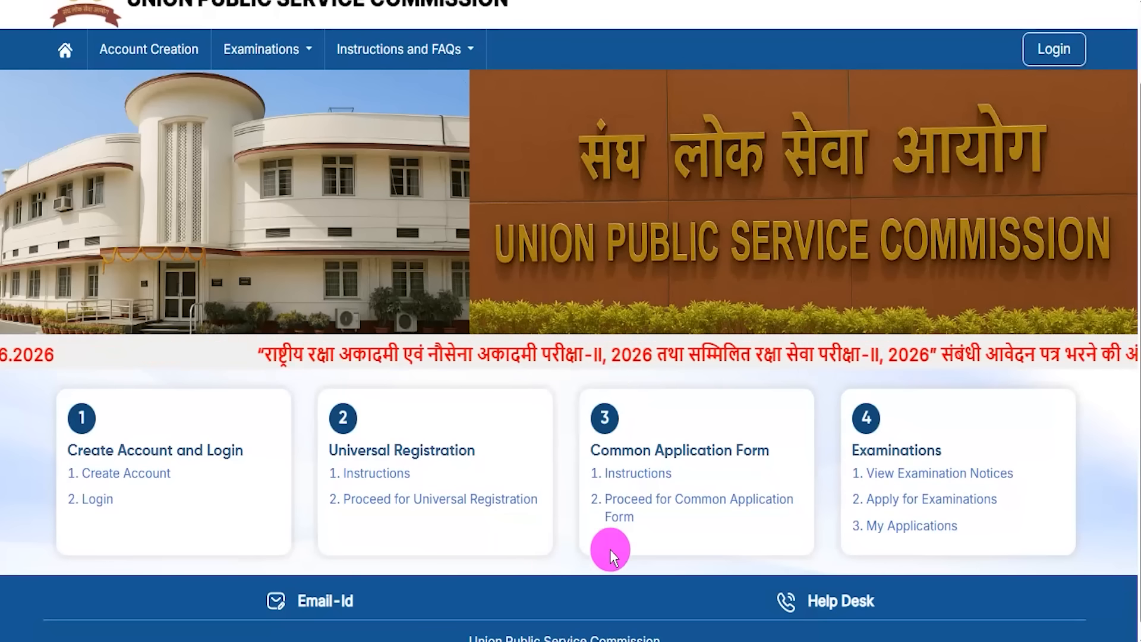
Step: Try the Login page's URN & Password and Email & Password options, then return Home
scroll(566, 473, "down", 1)
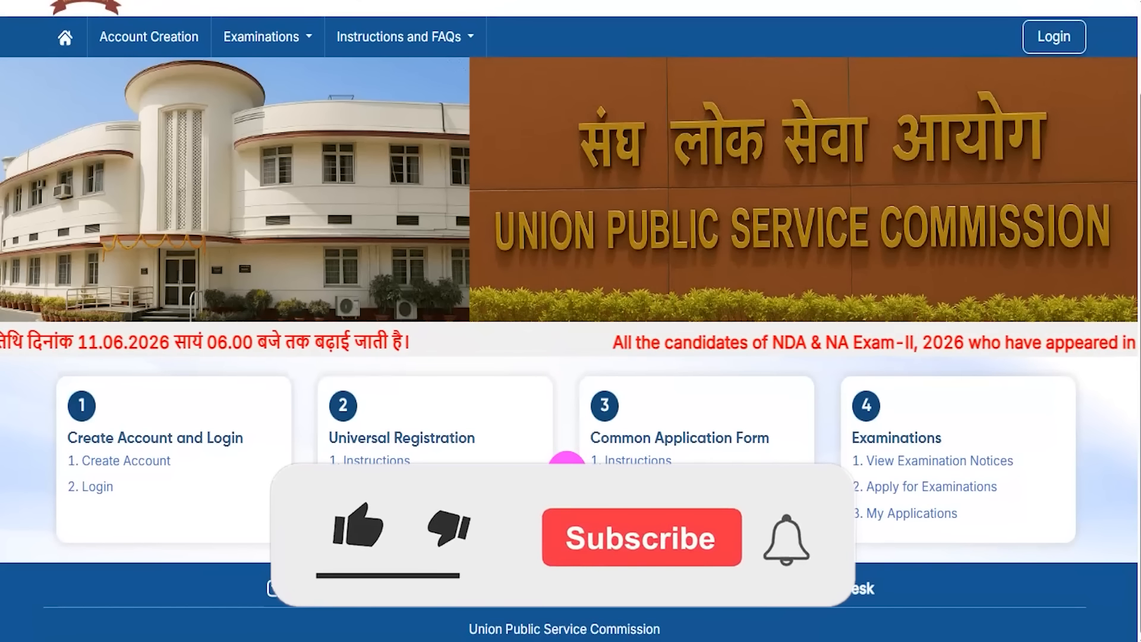
scroll(565, 475, "up", 2)
left_click(1055, 138)
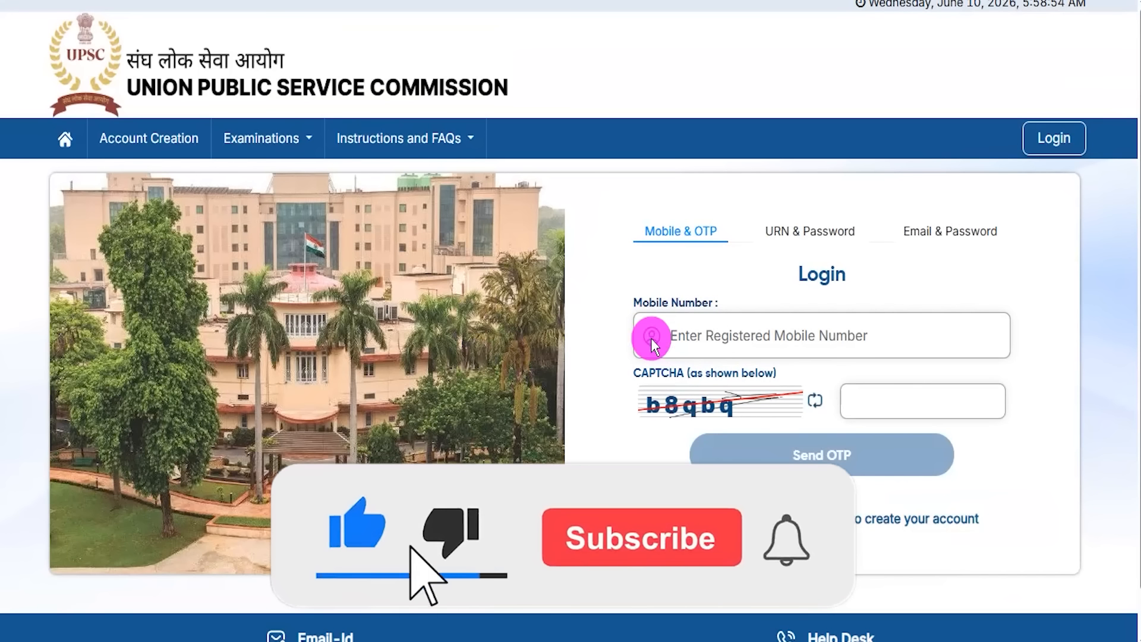
left_click(808, 233)
left_click(949, 189)
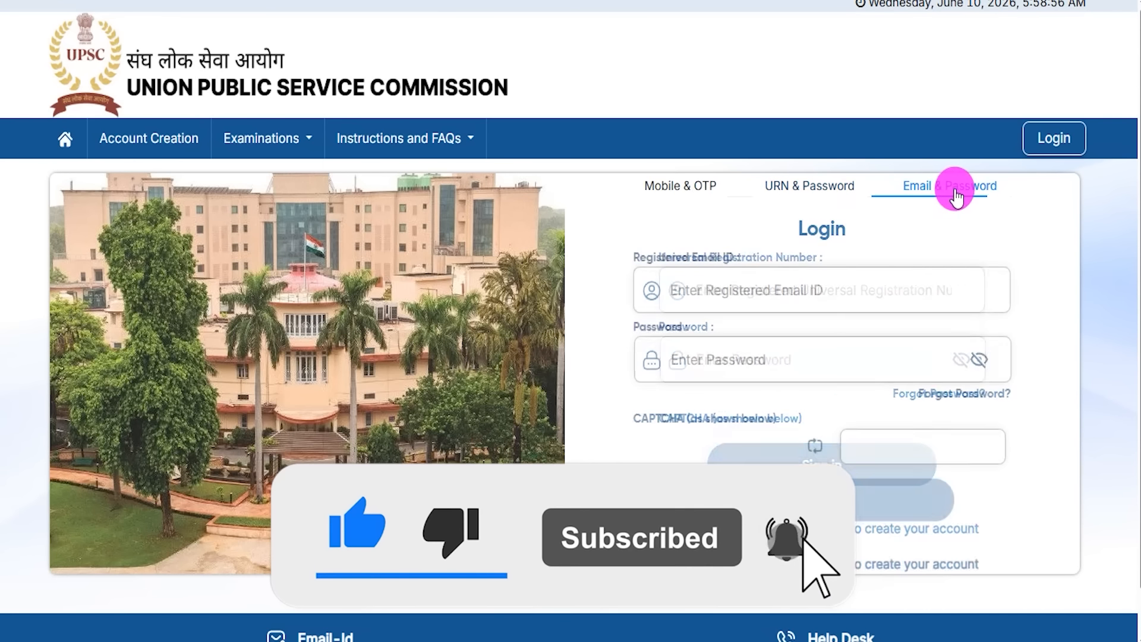
left_click(66, 139)
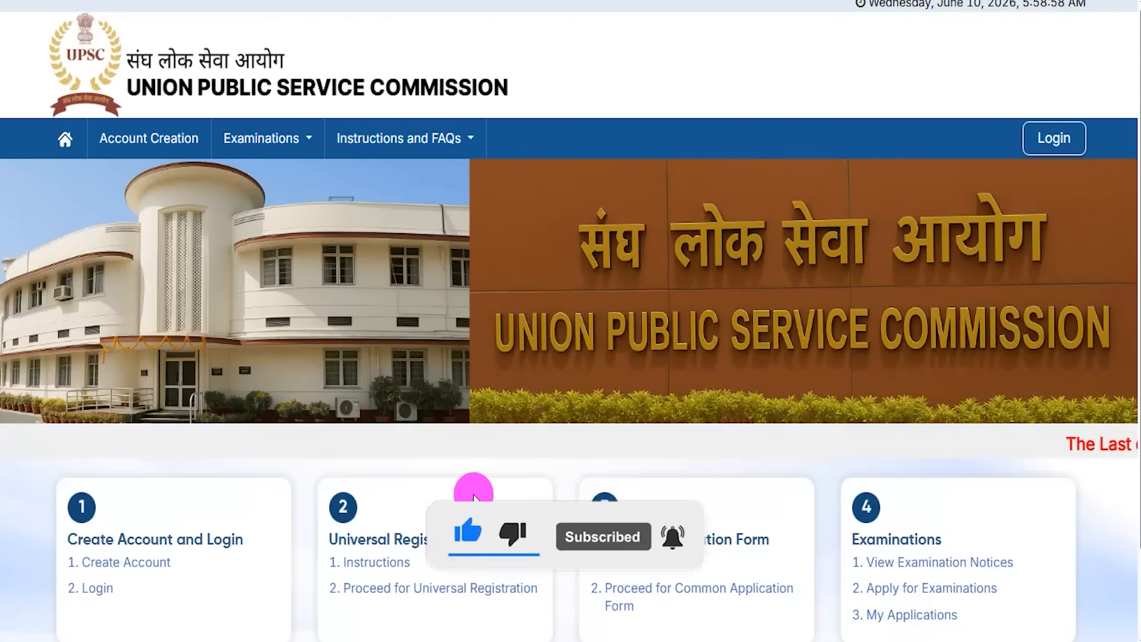